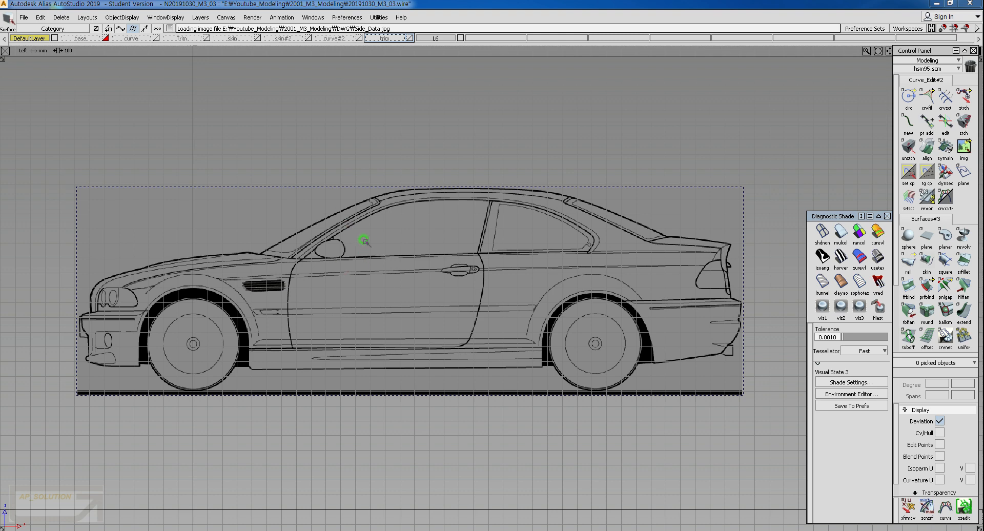
In the front view, draw a circle of about 1853 mm radius over the car blueprint, centred beside the wheel at image left.
left_click_drag(365, 240, 391, 249, "ctrl+shift")
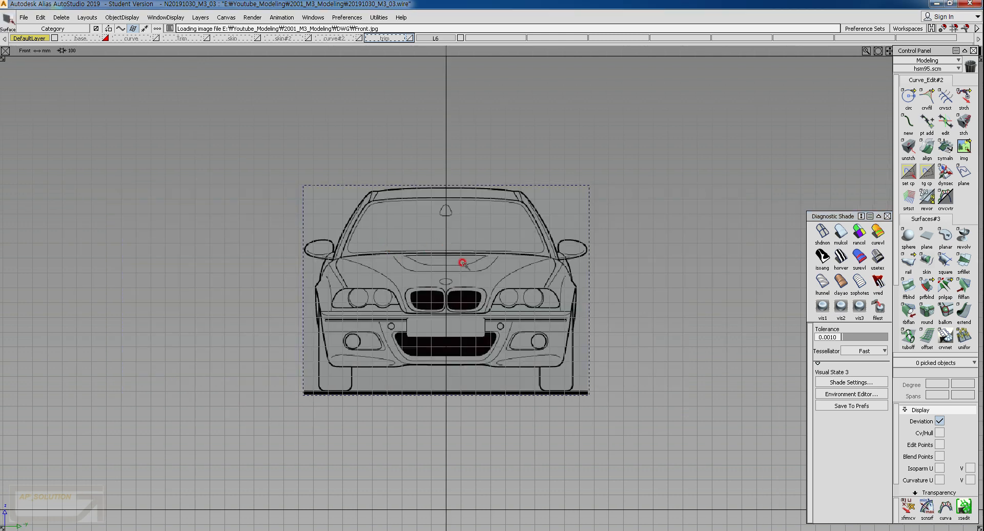
right_click_drag(516, 336, 543, 274, "alt+shift")
middle_click_drag(545, 252, 527, 291, "alt+shift")
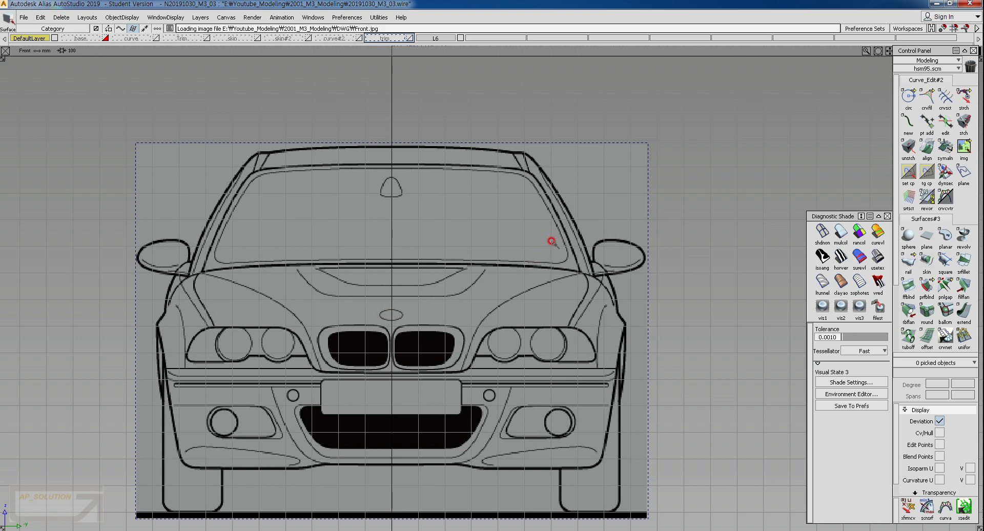
middle_click_drag(556, 220, 536, 221, "alt+shift")
right_click_drag(536, 223, 529, 239, "alt+shift")
middle_click_drag(533, 260, 520, 236, "alt+shift")
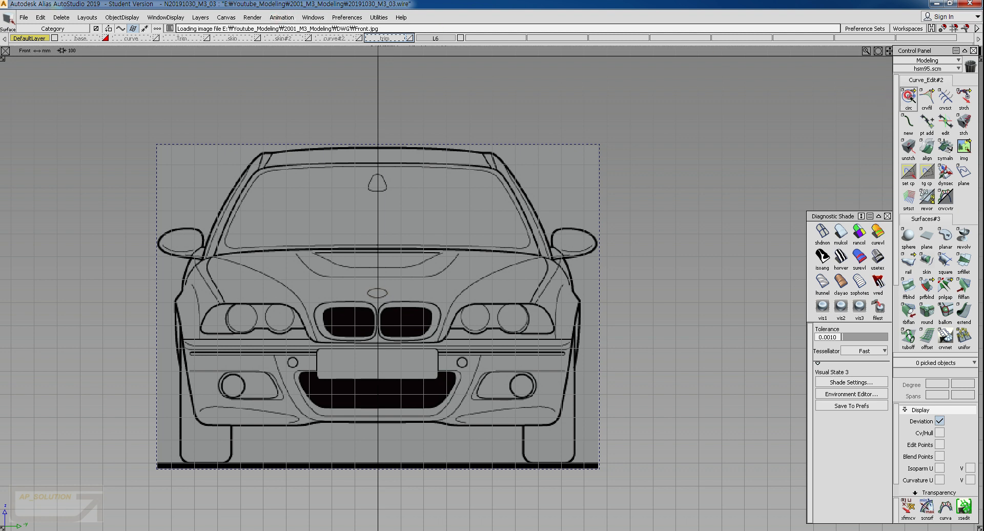
left_click(908, 96)
left_click_drag(174, 406, 544, 204)
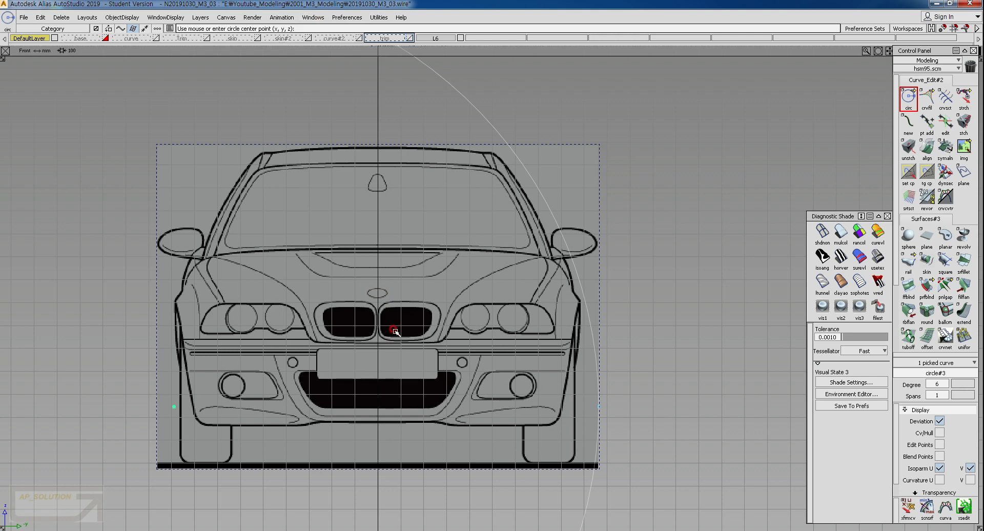
right_click_drag(417, 298, 487, 202, "alt+shift")
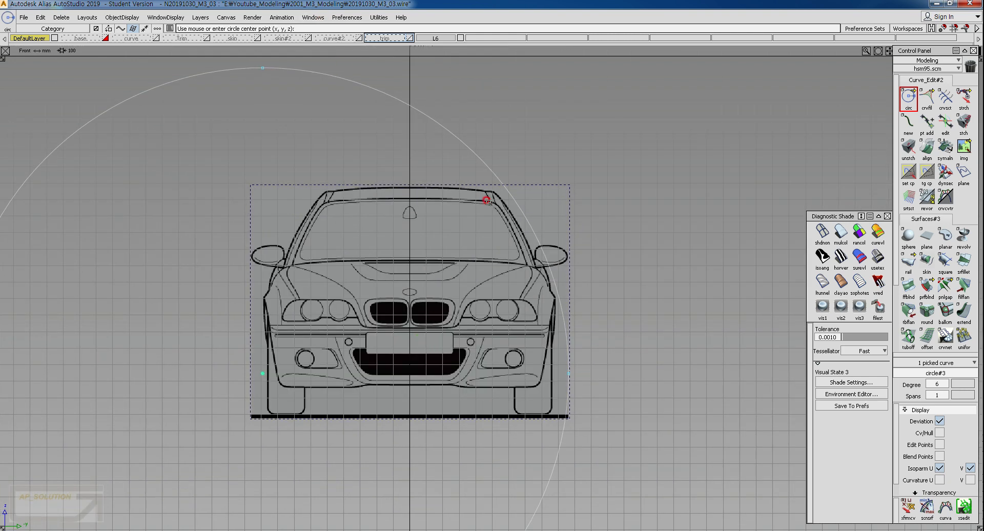
Show the circle's attributes in the Information Window and set its radius to 1100 mm.
left_click(312, 17)
mouse_move(330, 67)
left_click(438, 68)
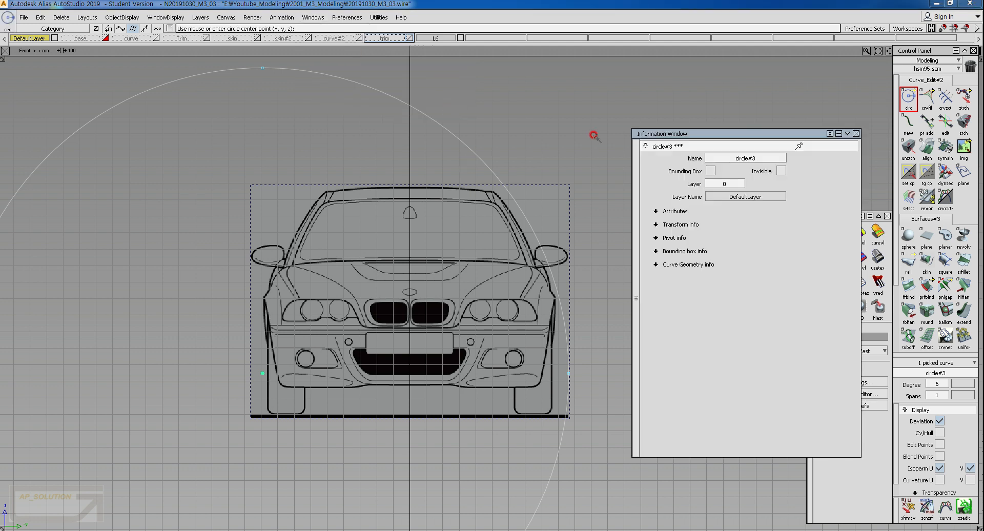
left_click_drag(784, 138, 776, 65)
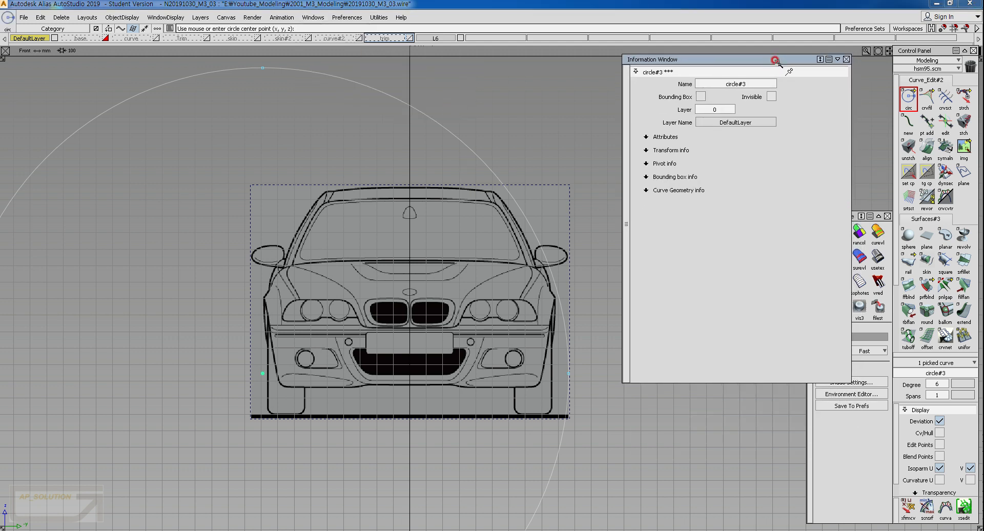
left_click(669, 137)
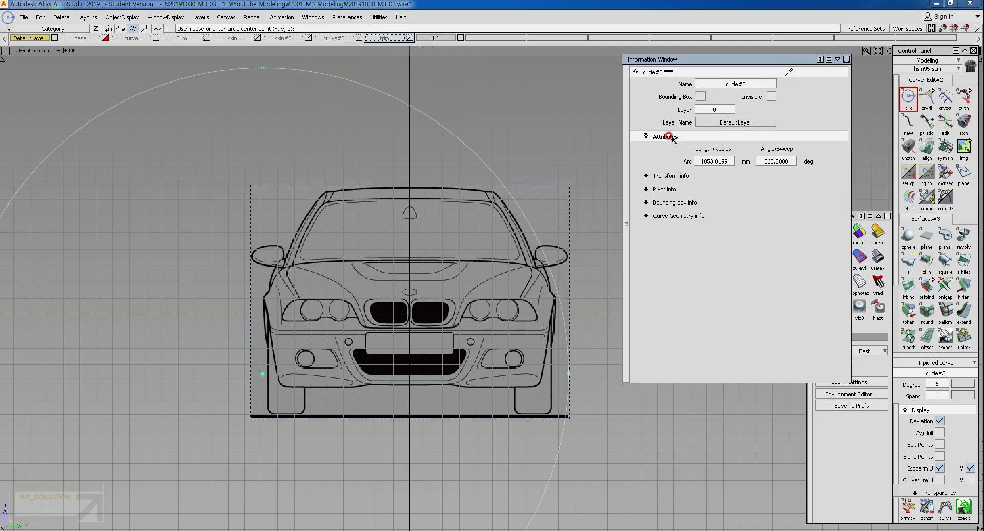
left_click(714, 161)
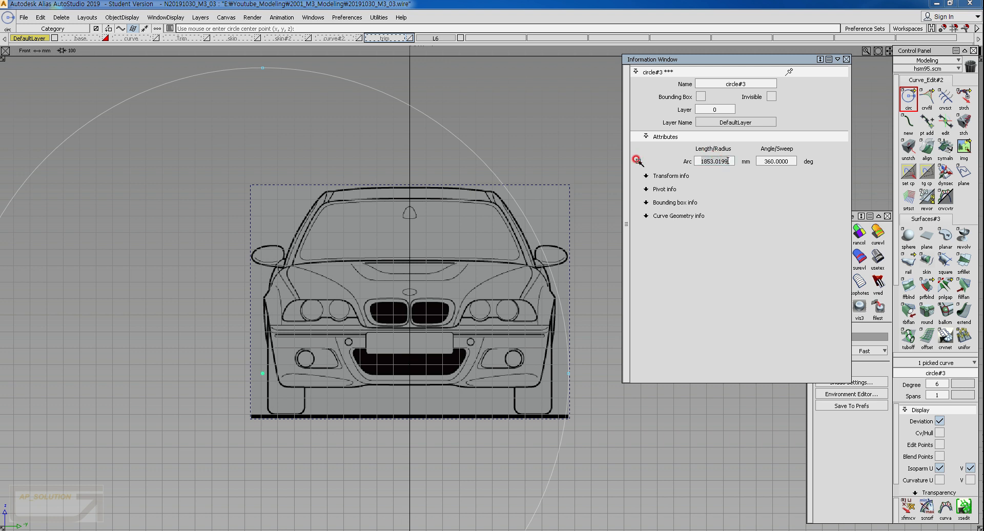
type("1100")
key("Return")
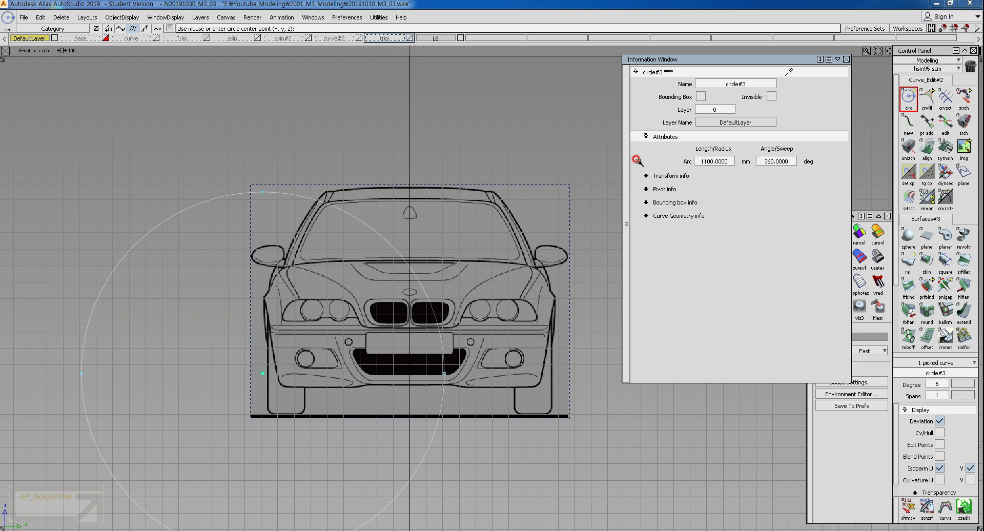
Move the circle until its edge follows the side-window outline between the roof corner and the door mirror in the front view.
right_click(439, 268, "ctrl+shift")
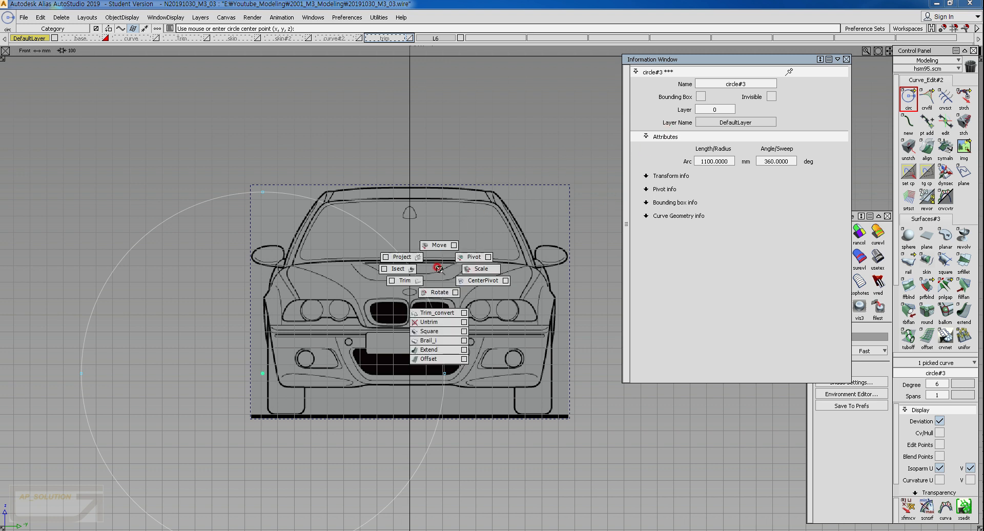
left_click(439, 245)
left_click_drag(402, 221, 502, 162)
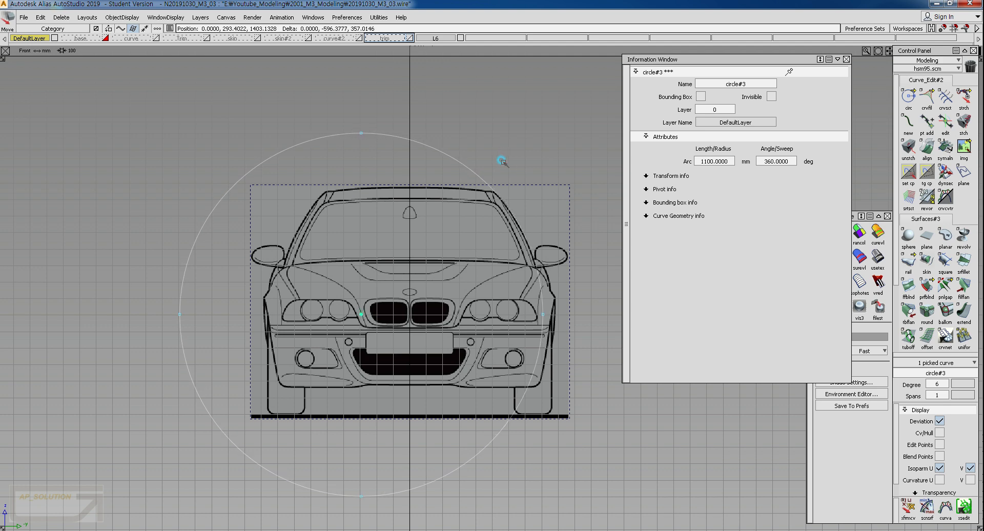
right_click_drag(505, 318, 530, 269, "alt+shift")
middle_click_drag(516, 258, 490, 315, "alt+shift")
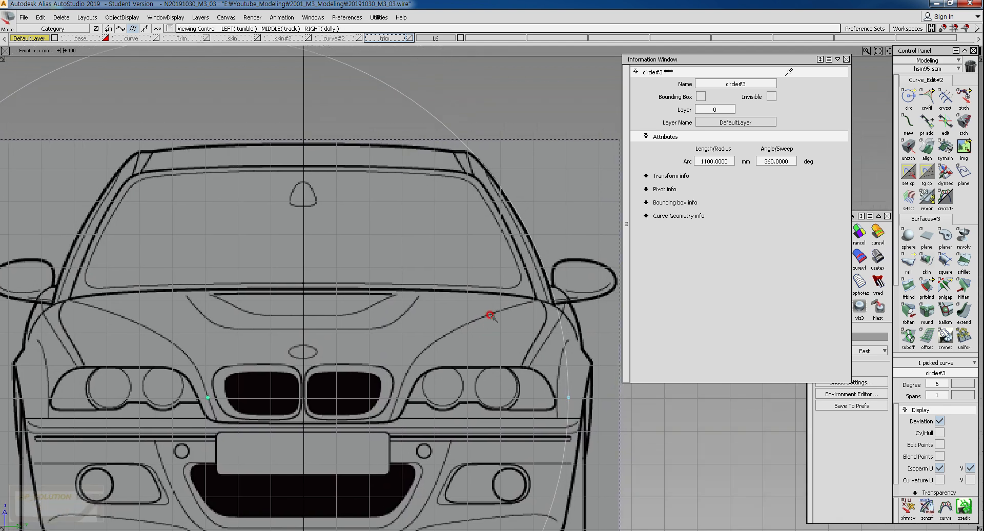
scroll(492, 313, "up", 1)
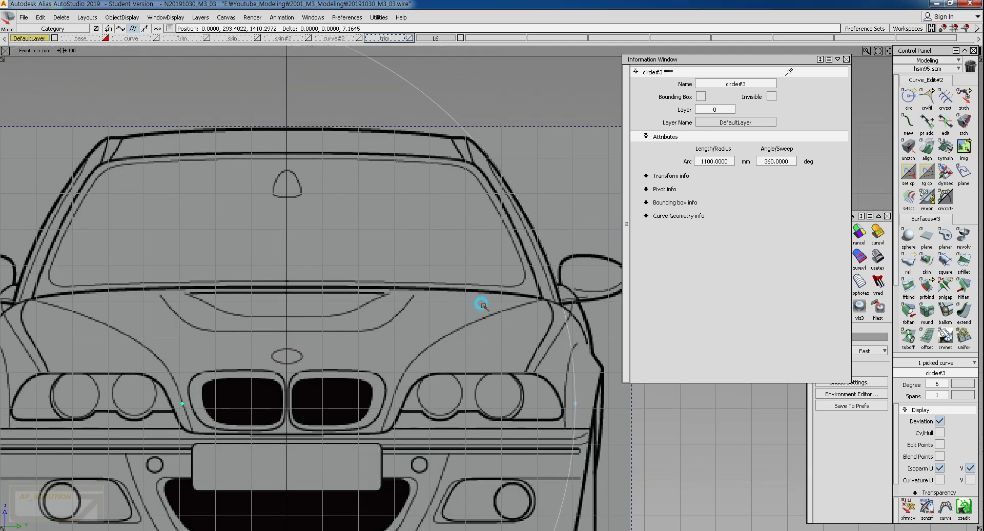
left_click_drag(481, 305, 482, 306)
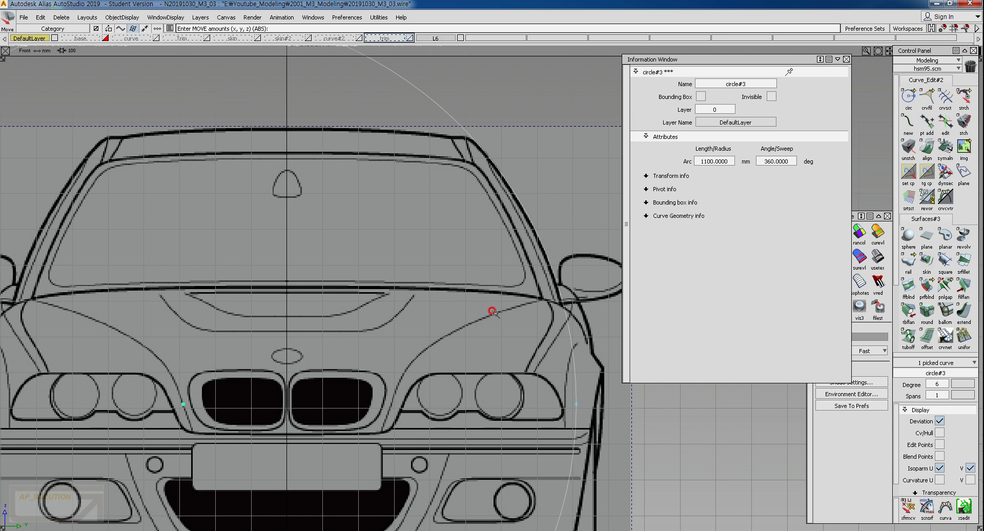
left_click_drag(493, 306, 496, 308)
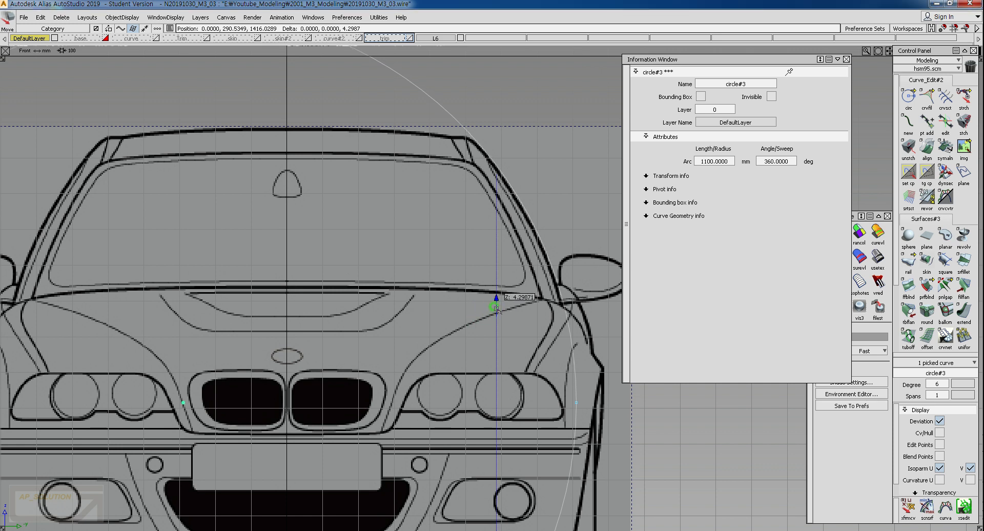
right_click_drag(496, 308, 496, 308)
Draw two lines outward from the circle's centre, one past the roof corner and one about 1292 mm long below the mirror.
right_click_drag(505, 255, 474, 347, "alt+shift")
middle_click_drag(482, 338, 459, 304, "alt+shift")
mouse_move(422, 294)
left_mouse_down("ctrl+shift")
mouse_move(427, 263)
mouse_move(399, 277)
left_mouse_up("ctrl+shift")
left_click(378, 280, "ctrl")
left_click_drag(443, 197, 476, 169)
left_click(378, 315, "ctrl")
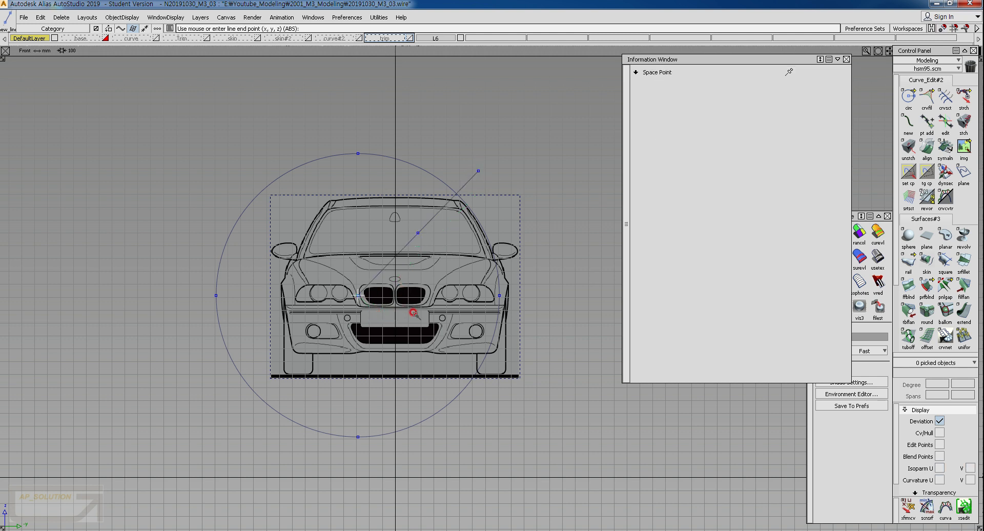
left_click(519, 269)
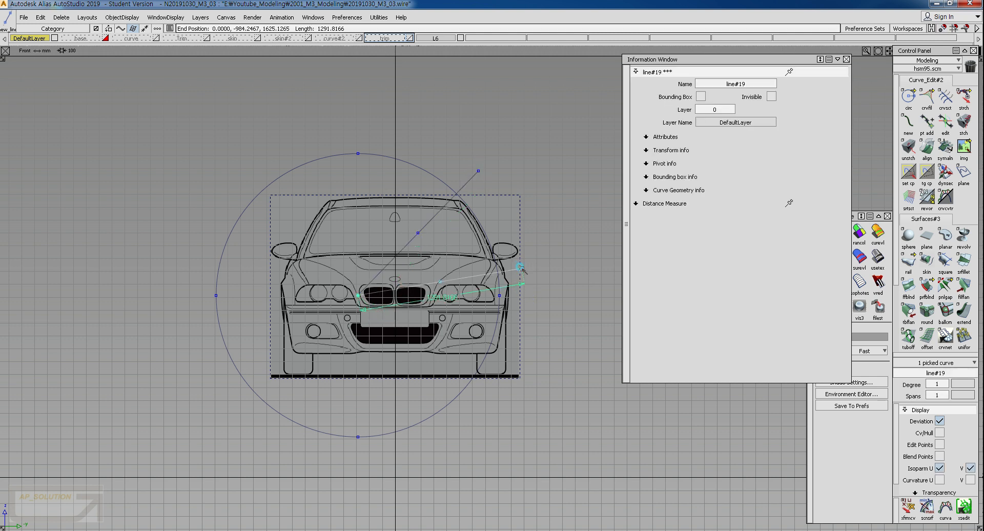
left_click(846, 59)
Copy the 1100 mm circle, paste the duplicate in place and clear the selection.
left_click_drag(360, 296, 363, 152, "ctrl+shift")
left_click_drag(295, 123, 380, 186, "ctrl+shift")
left_click(380, 186)
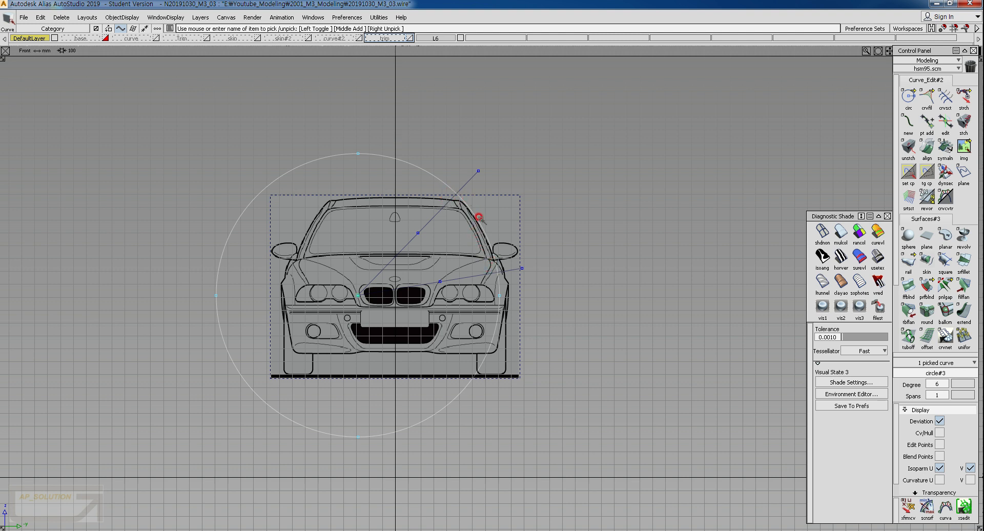
right_click_drag(416, 316, 412, 276, "alt+shift")
middle_click_drag(413, 276, 416, 280, "alt+shift")
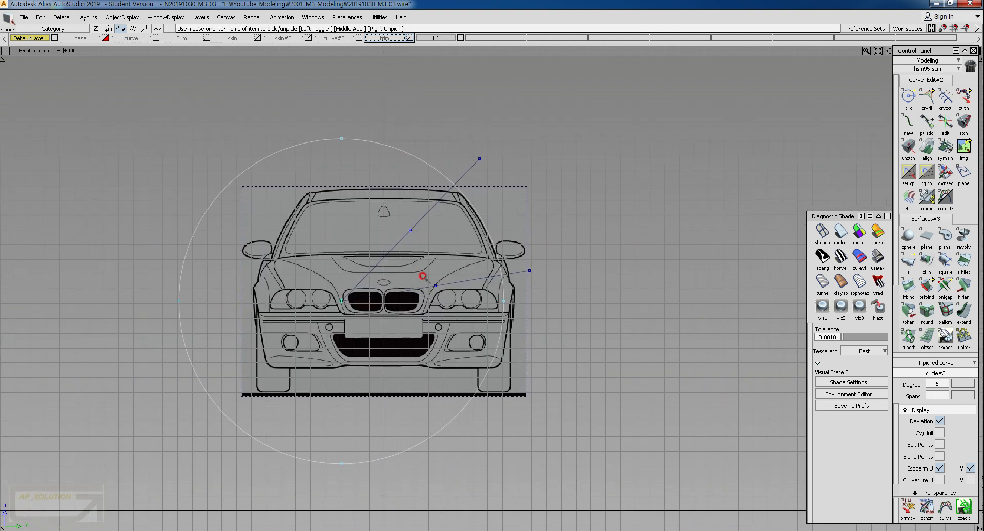
key("ctrl+c")
key("Return")
key("ctrl+v")
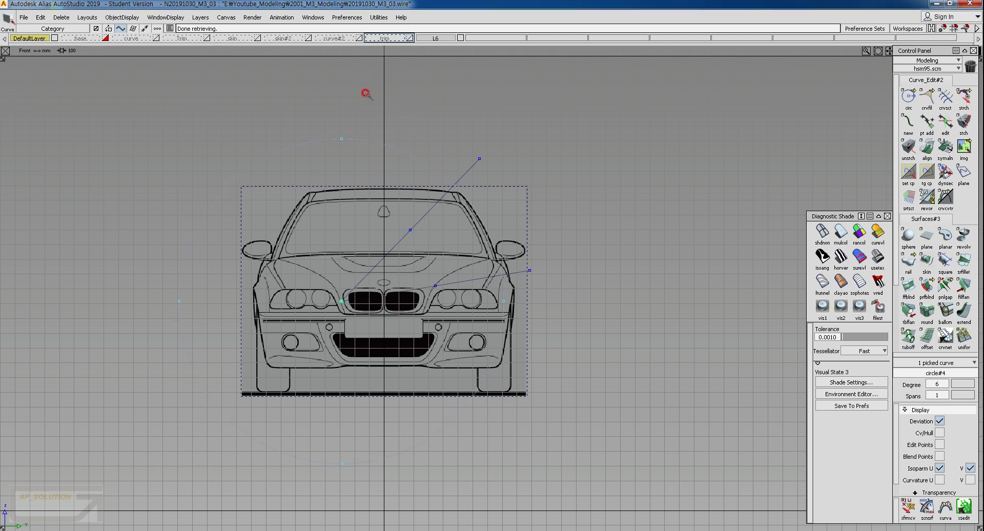
left_click_drag(373, 136, 375, 117, "ctrl+shift")
Trim the circle with Curve Section against the two radial lines, keeping the arc along the side window.
left_click(375, 118, "ctrl+shift")
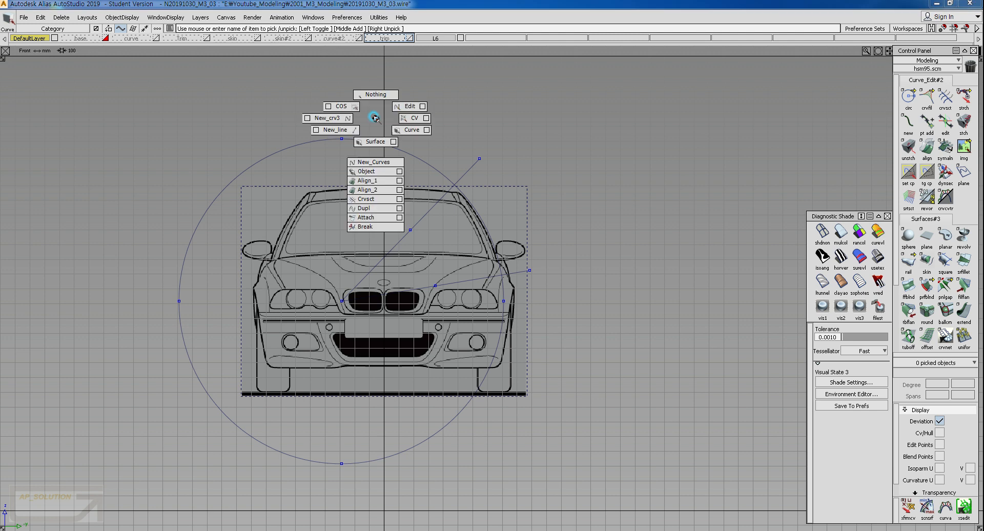
left_click(366, 199)
left_click(475, 211)
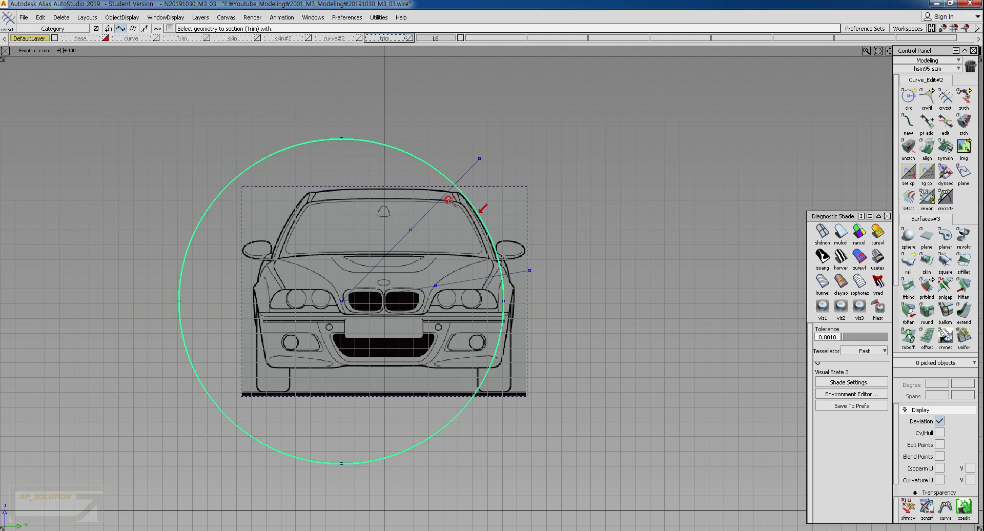
left_click(449, 197)
left_click(475, 279)
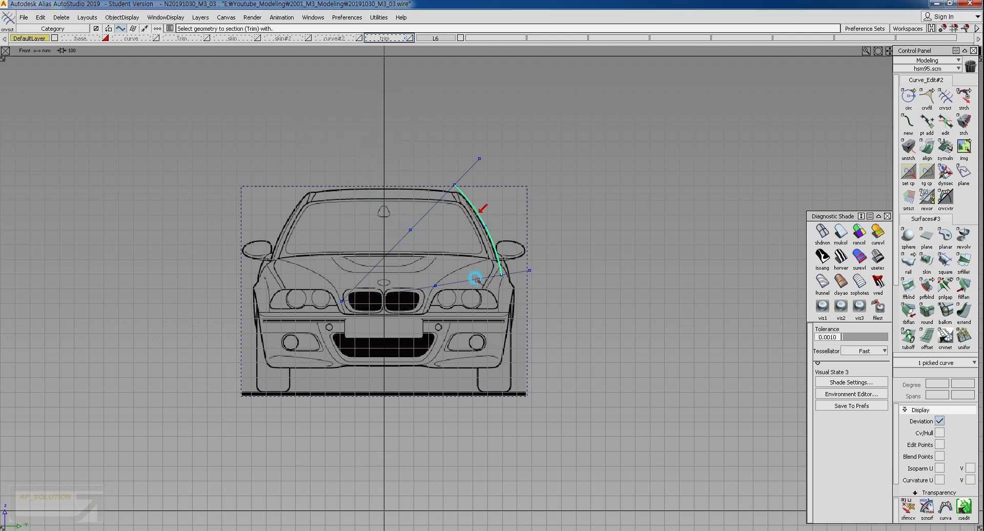
left_click_drag(452, 281, 448, 183, "ctrl+shift")
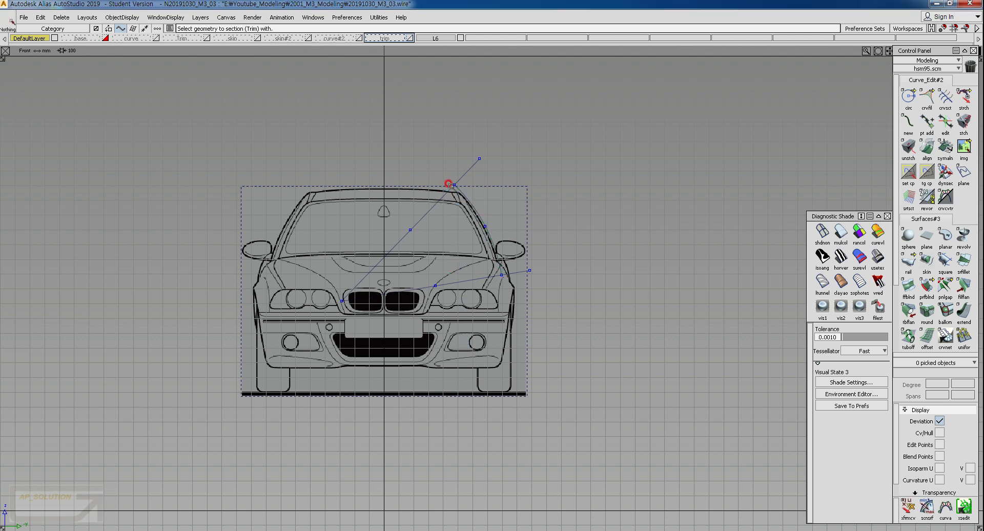
Create a new layer and assign the trimmed side-window arc to it.
left_click(200, 17)
left_click(206, 30)
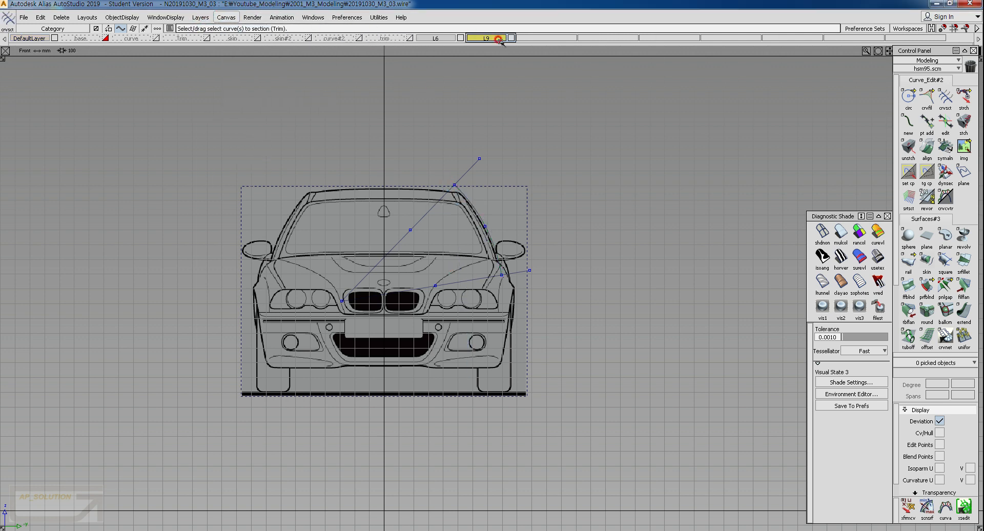
left_click_drag(434, 185, 485, 222, "ctrl+shift")
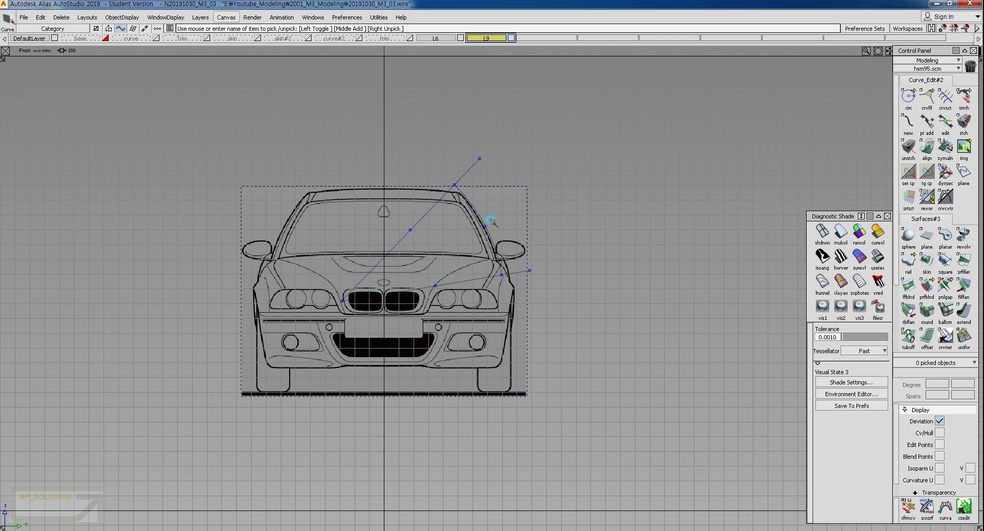
left_click(486, 222)
right_click_drag(490, 39, 482, 46)
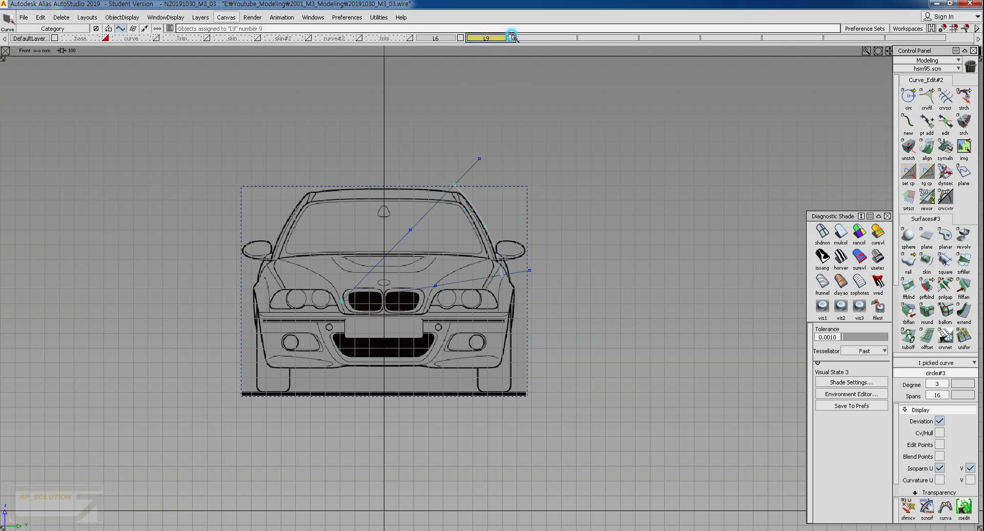
Set the new layer's colour to red.
left_click(512, 38)
left_click(595, 26)
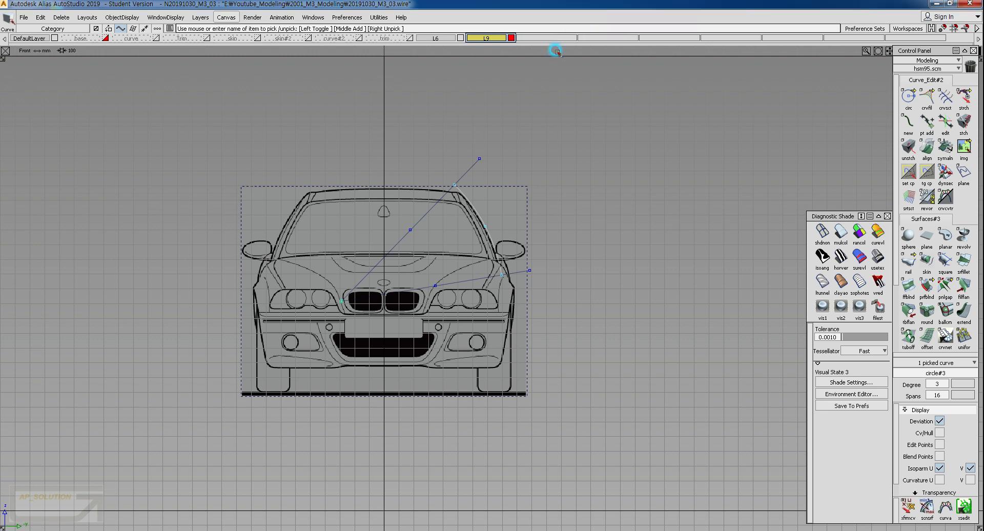
left_click(505, 169)
Rotate the side-window arc back and forth in the front view about the circle's centre to fit it to the blueprint outline.
left_click_drag(449, 198, 467, 211, "ctrl+shift")
left_click_drag(469, 211, 516, 213)
right_click_drag(583, 399, 617, 336, "alt+shift")
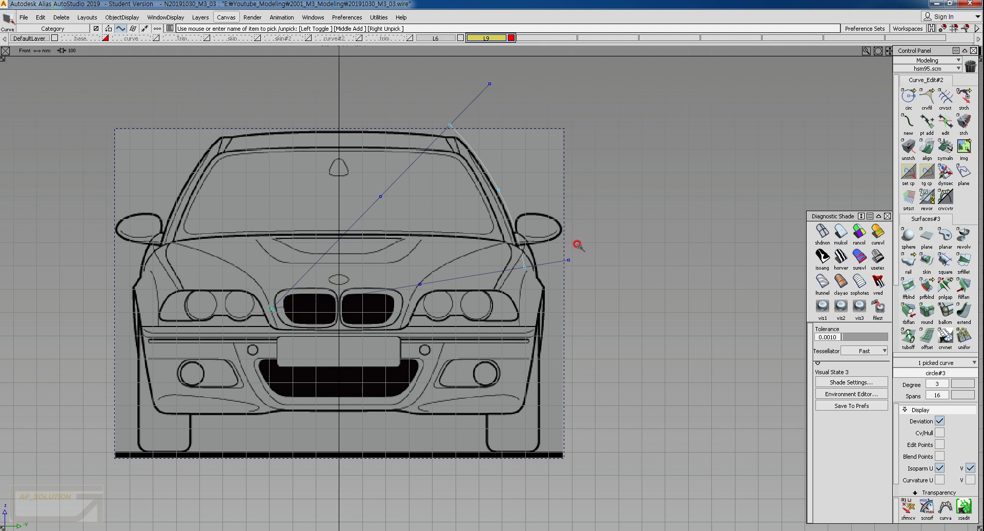
left_click(595, 199, "ctrl+shift")
left_click_drag(595, 199, 655, 214, "ctrl+shift")
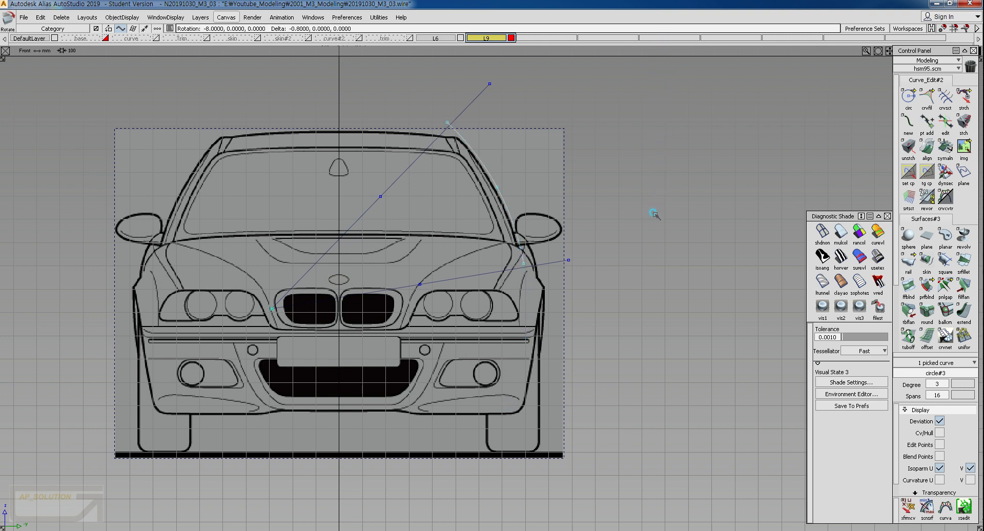
left_click_drag(654, 213, 655, 220)
mouse_move(654, 219)
left_mouse_down()
mouse_move(646, 162)
mouse_move(648, 208)
left_mouse_up()
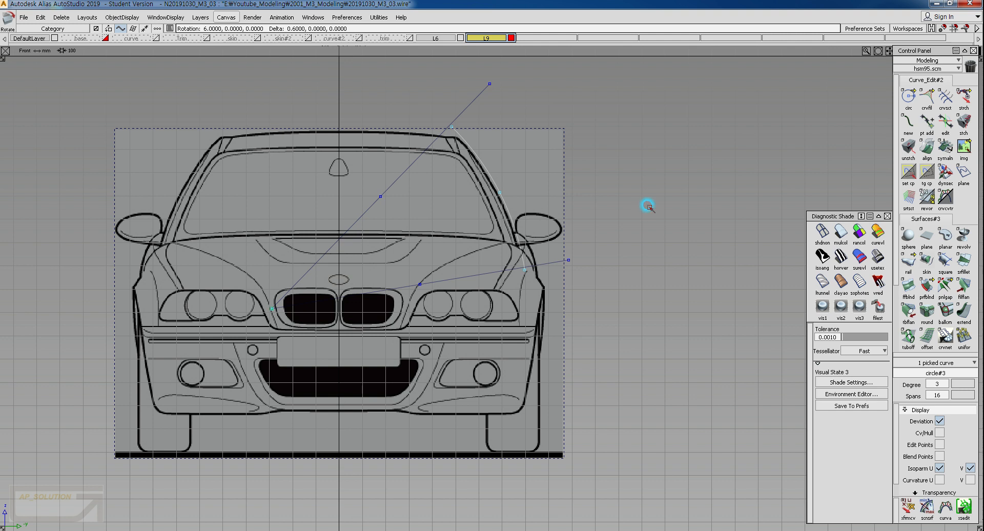
left_click_drag(650, 208, 649, 210)
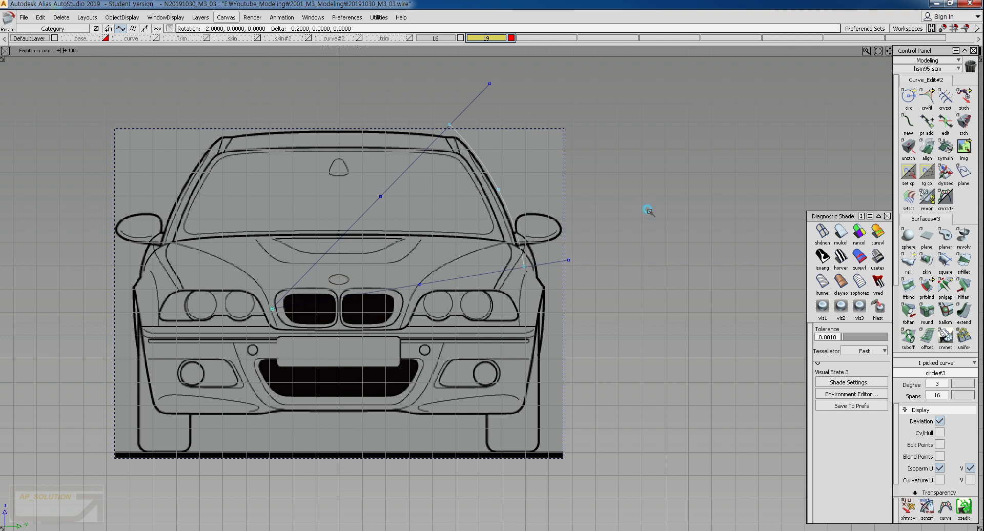
left_click_drag(651, 215, 647, 210)
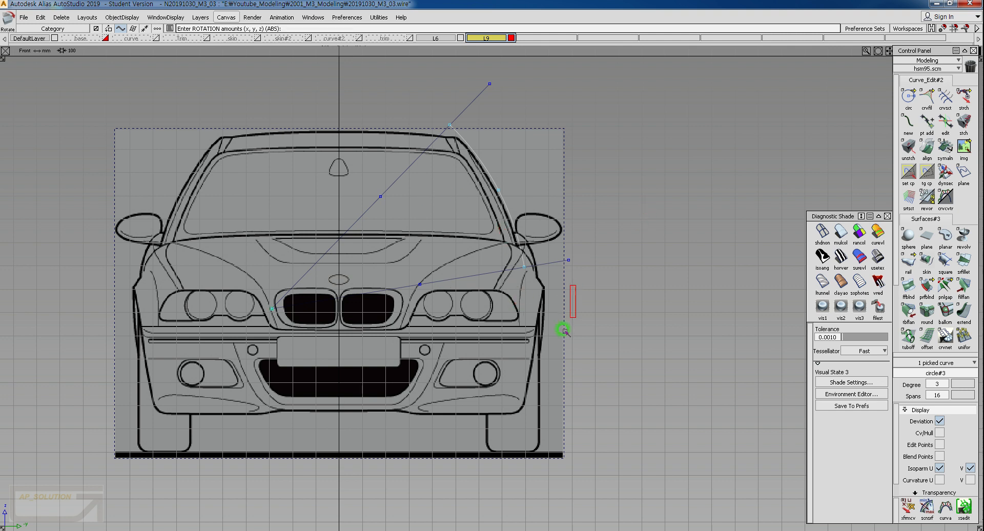
key("shift+alt")
right_click_drag(555, 282, 504, 298, "alt+shift")
middle_click_drag(505, 299, 507, 287, "alt+shift")
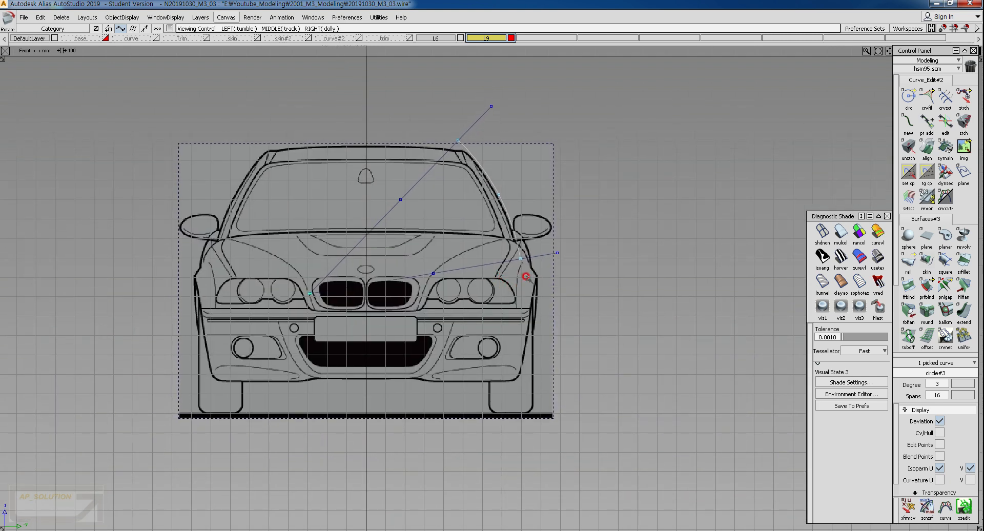
Rotate the side-window arc slightly in the front view to fit it to the blueprint outline.
right_click_drag(525, 275, 526, 289, "alt+shift")
middle_click_drag(527, 289, 527, 319, "alt+shift")
right_click_drag(550, 273, 523, 435, "alt+shift")
left_click_drag(523, 434, 517, 319, "ctrl+shift")
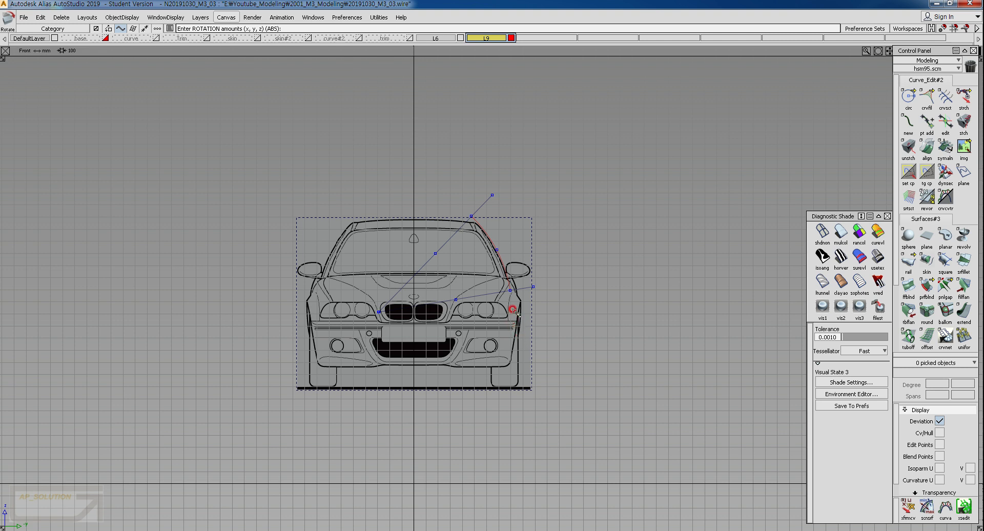
right_click_drag(507, 285, 539, 348, "alt+shift")
left_click_drag(500, 237, 523, 229, "ctrl+shift")
left_click_drag(524, 228, 475, 248)
middle_click_drag(583, 214, 587, 229, "ctrl+shift")
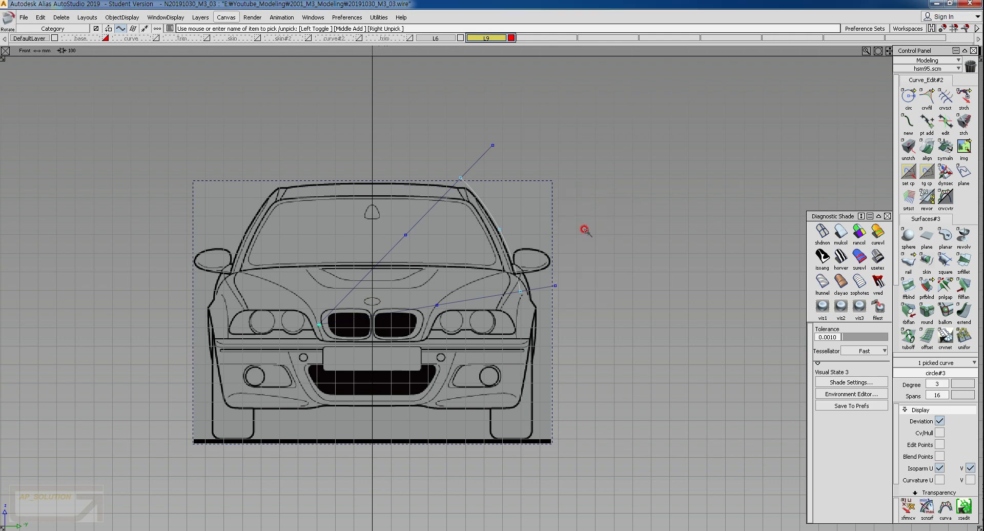
mouse_move(597, 355)
left_mouse_down()
mouse_move(595, 226)
mouse_move(593, 353)
left_mouse_up()
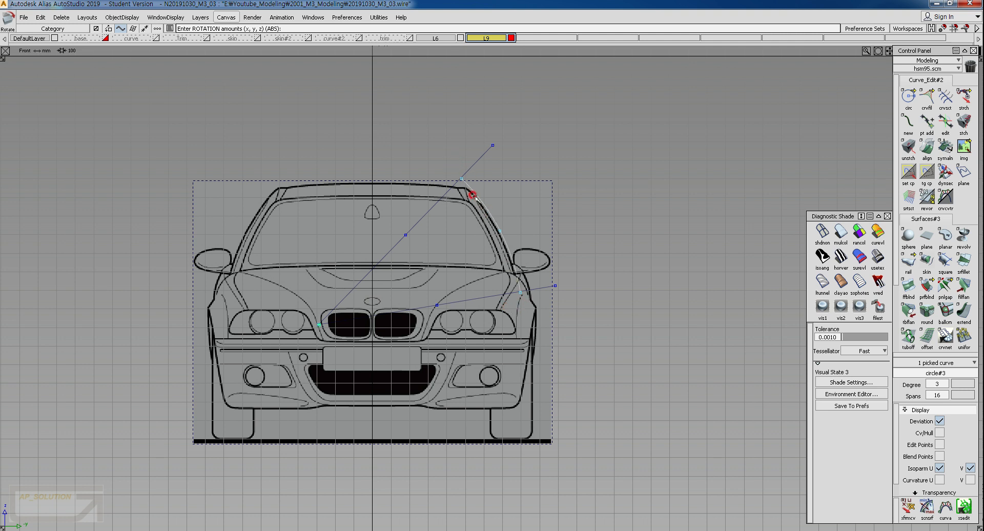
left_click_drag(541, 353, 535, 301, "ctrl+shift")
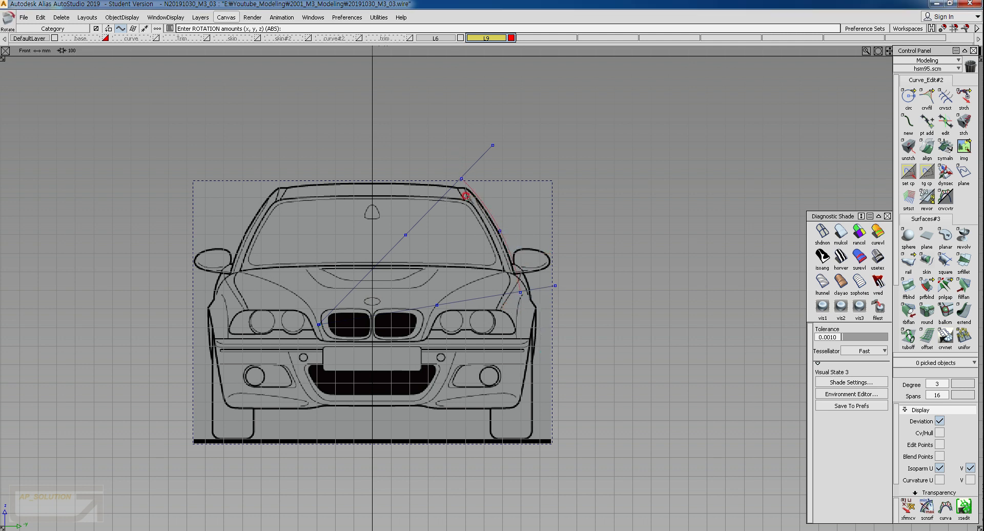
Delete the rotated side-window arc and bring back the full construction circle.
right_click_drag(498, 269, 535, 290, "alt+shift")
middle_click_drag(535, 290, 537, 327, "alt+shift")
left_click_drag(468, 204, 538, 302, "ctrl+shift")
left_click_drag(501, 208, 471, 254)
left_click(546, 236, "ctrl+shift")
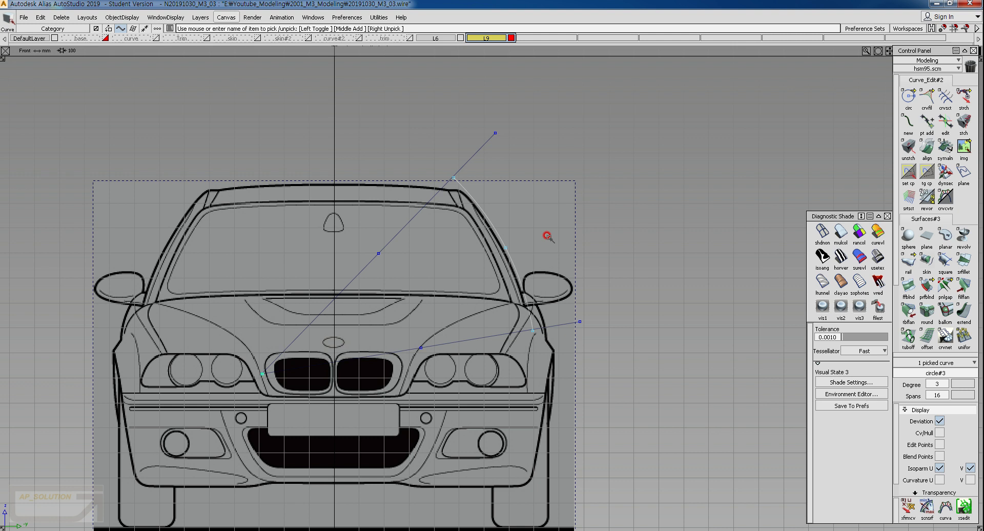
key("Delete")
left_click(450, 301)
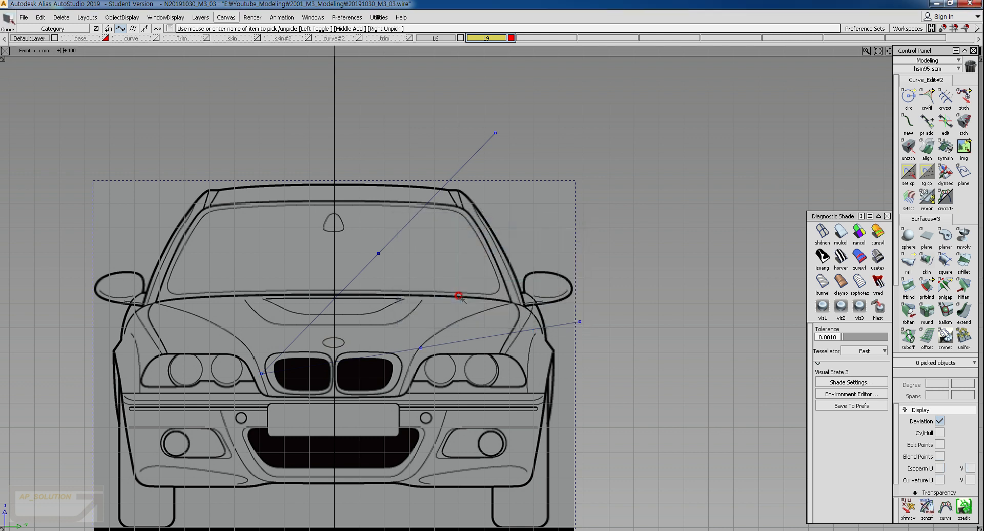
scroll(506, 280, "down", 2)
key("ctrl+z")
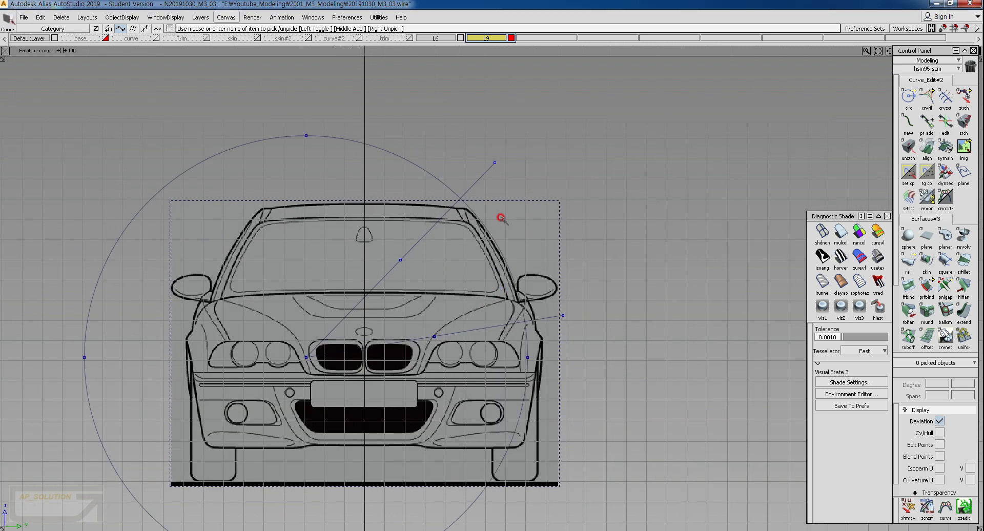
scroll(455, 242, "down", 2)
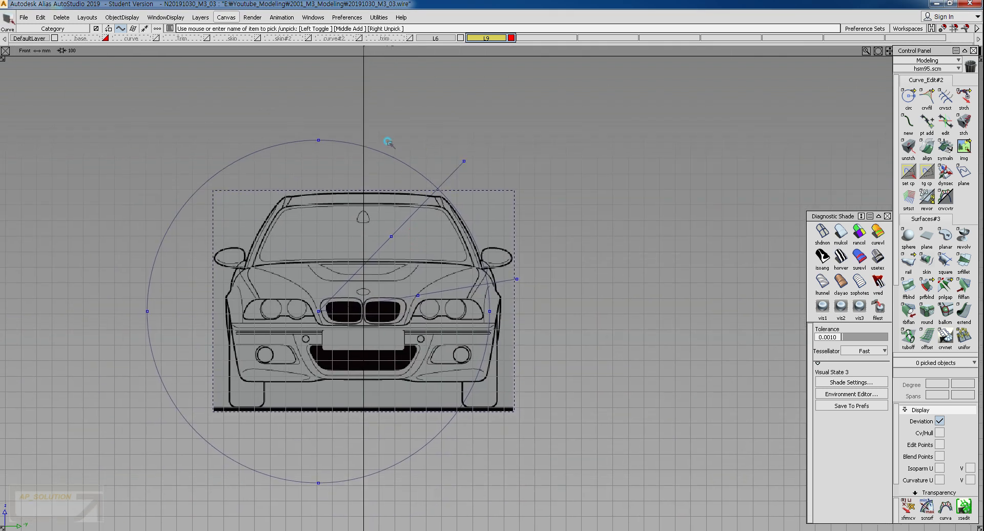
Trim the restored circle with Curve Section against the two radial lines, keeping the arc beside the side window.
left_click(398, 182)
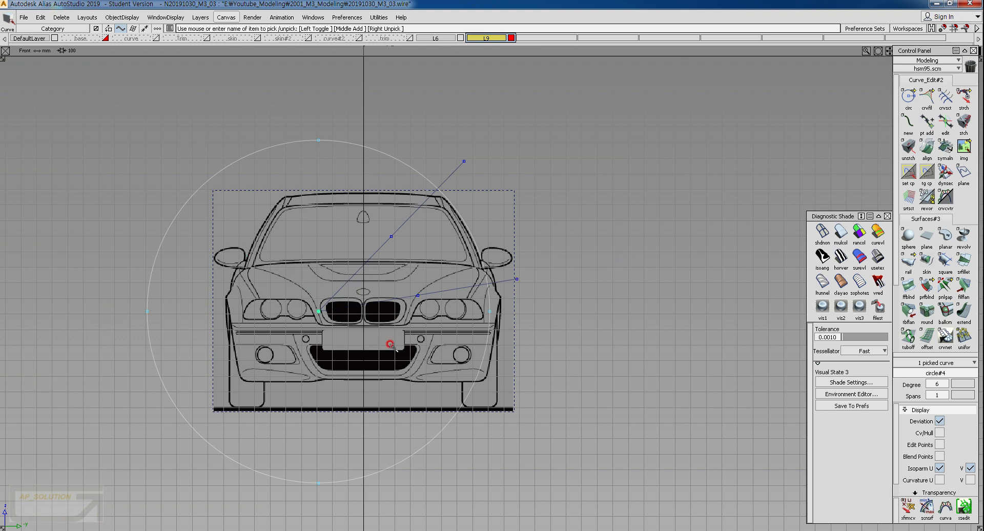
left_click(457, 171)
left_click_drag(460, 173, 450, 254, "ctrl+shift")
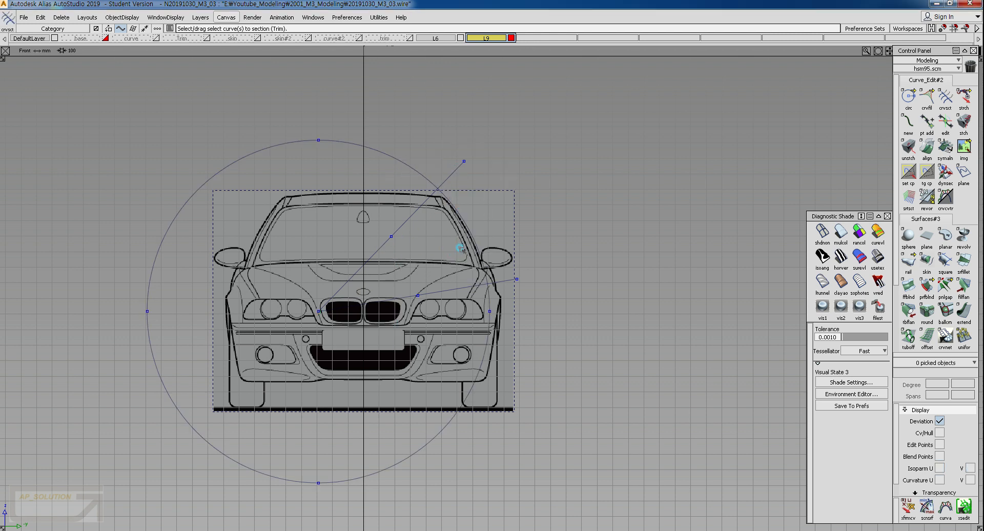
left_click(479, 237)
left_click(413, 217)
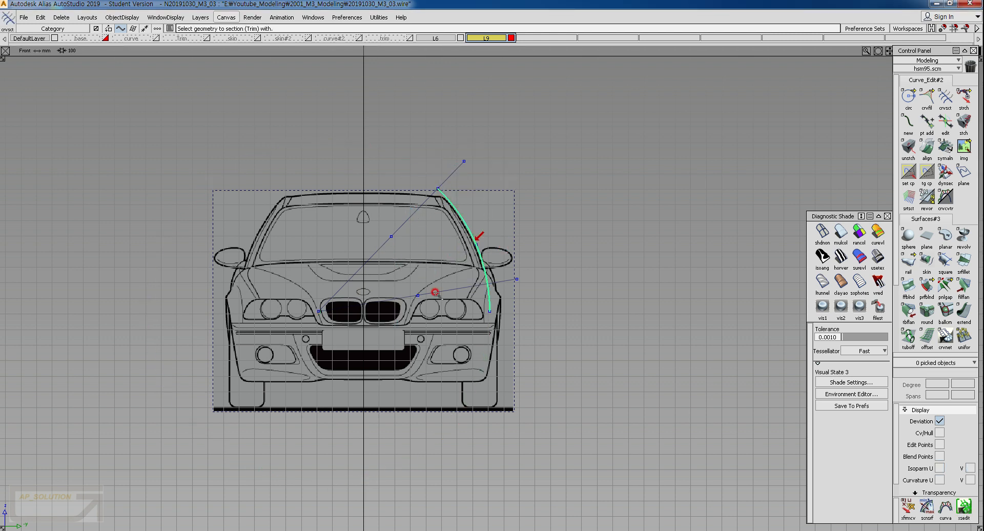
left_click(362, 230)
Assign the two radial construction lines to layer L9 and hide that layer.
mouse_move(363, 291)
left_mouse_down("ctrl+shift")
mouse_move(362, 215)
mouse_move(416, 332)
left_mouse_up("ctrl+shift")
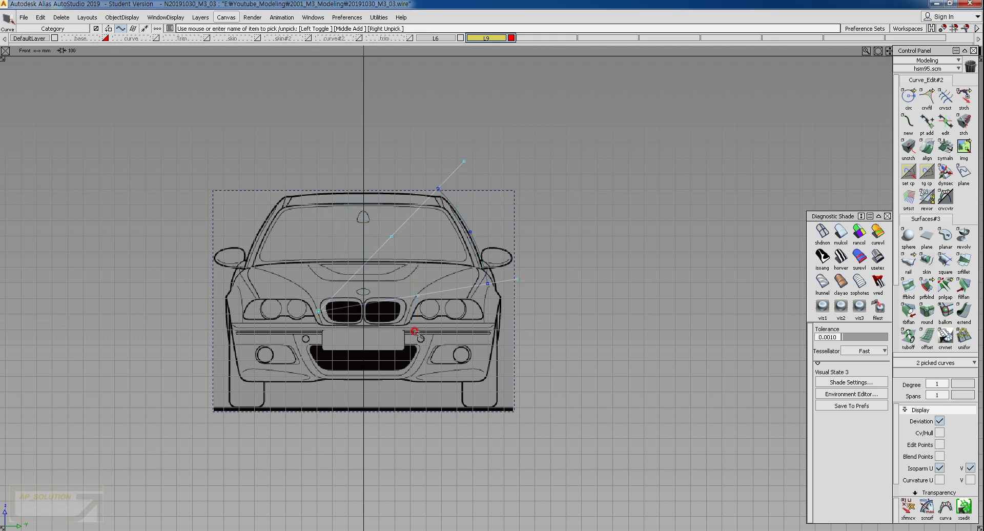
right_click(495, 38)
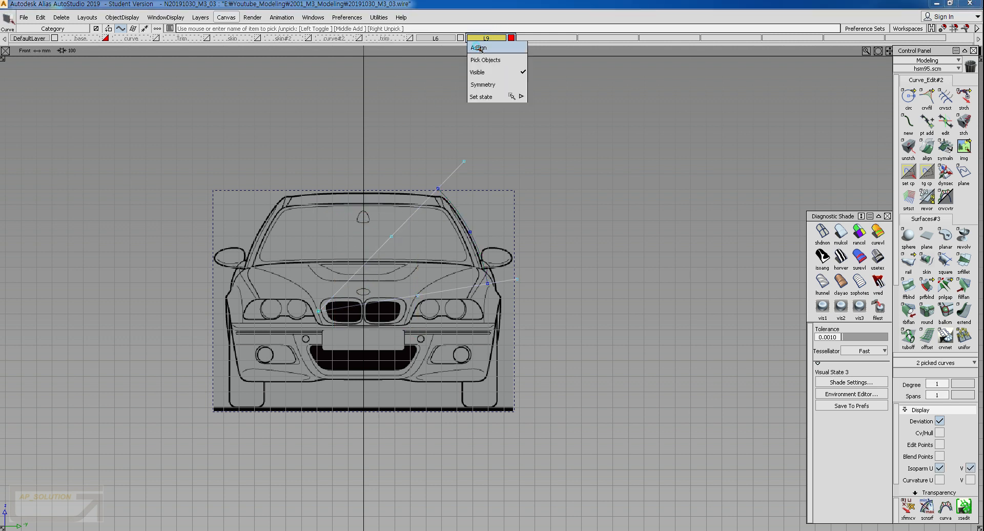
left_click(479, 48)
right_click(501, 39)
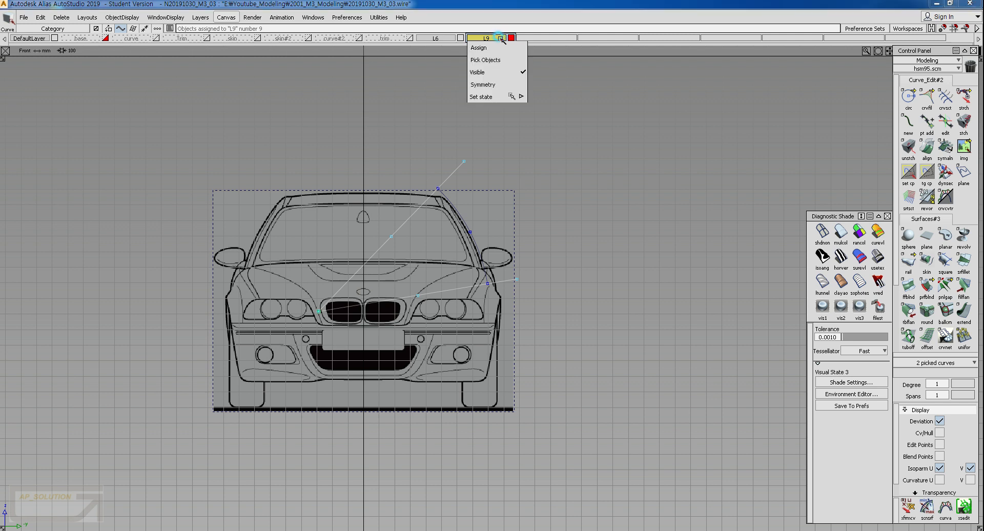
left_click(486, 60)
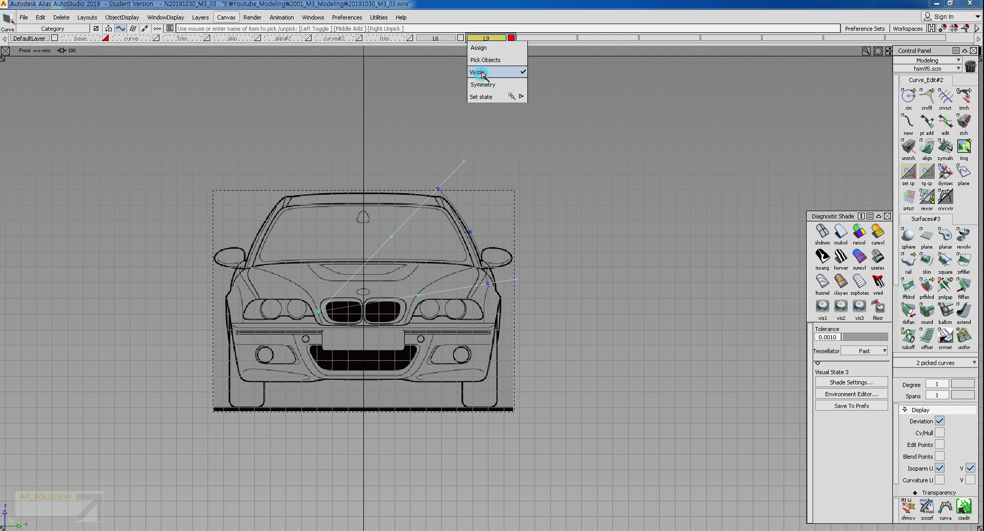
left_click(480, 72)
Assign the trimmed side-window arc to layer L6 and rename that layer "side".
left_click_drag(472, 206, 441, 239)
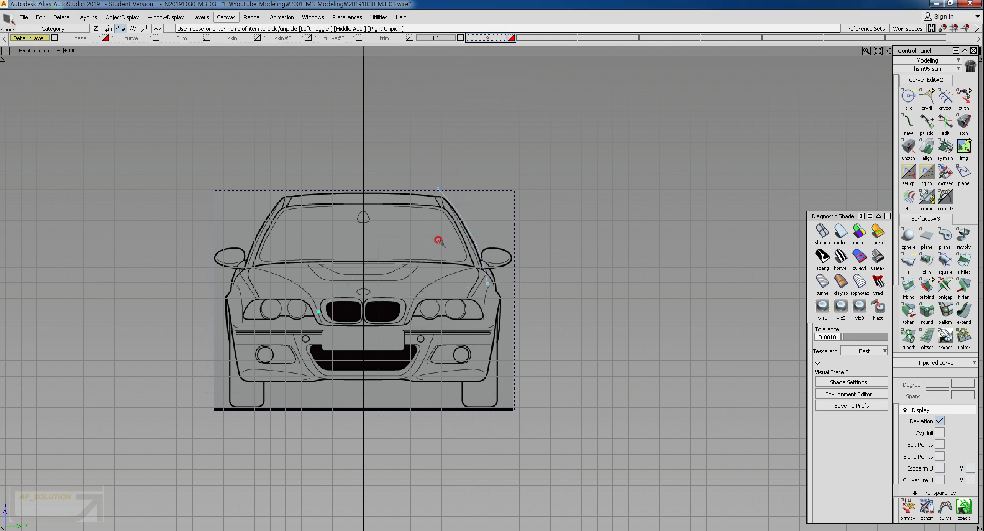
middle_click_drag(431, 240, 462, 206, "alt+shift")
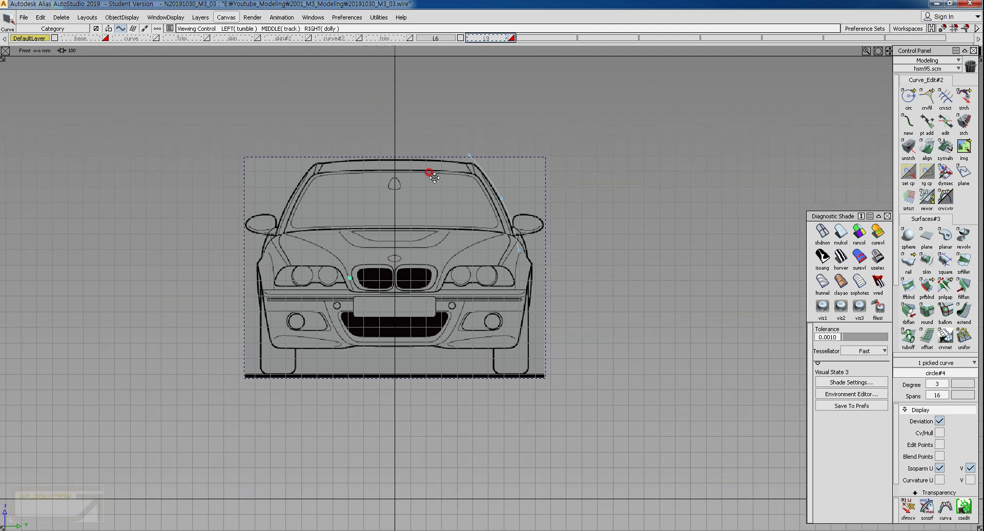
right_click(435, 38)
left_click(433, 41)
double_click(436, 39)
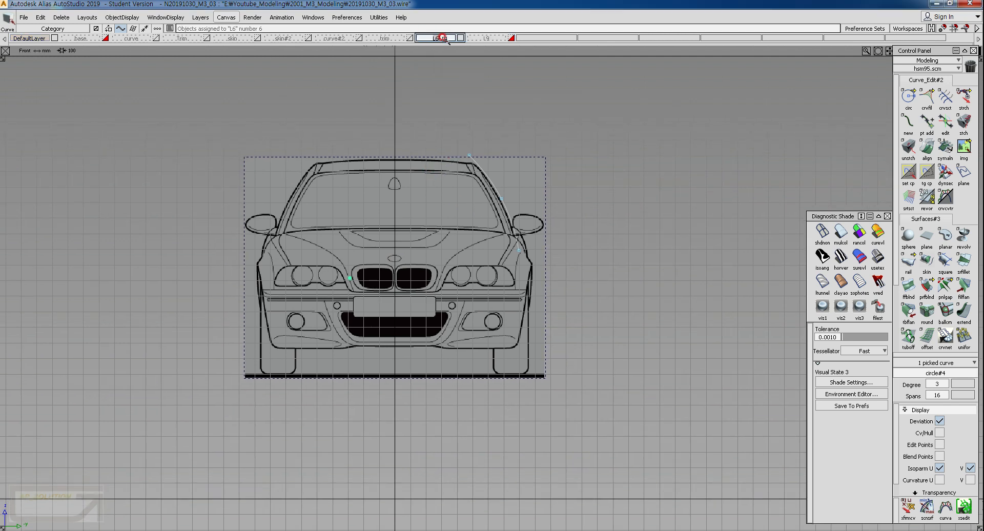
left_click(389, 39)
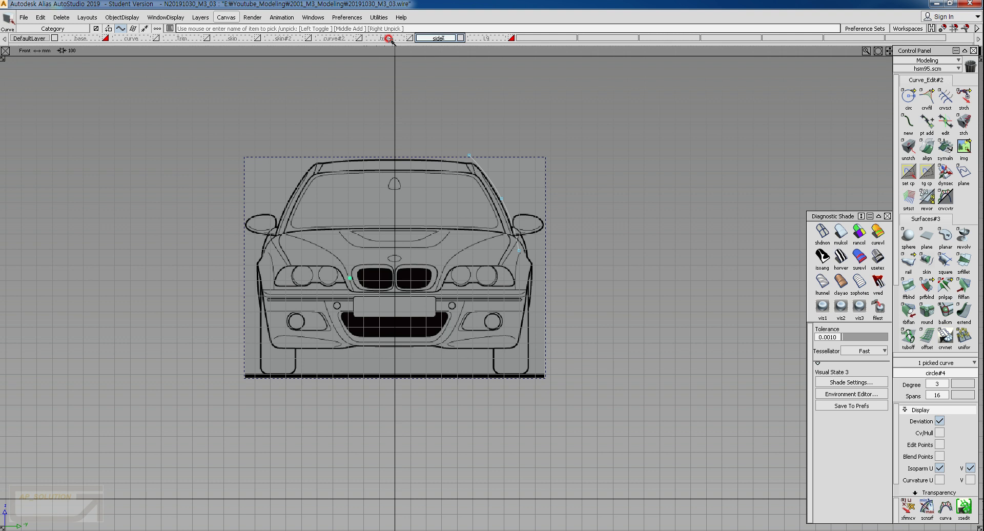
key("Return")
Make the side layer active and assign the arc to it once more.
right_click_drag(446, 178, 507, 205)
right_click_drag(430, 114, 511, 160)
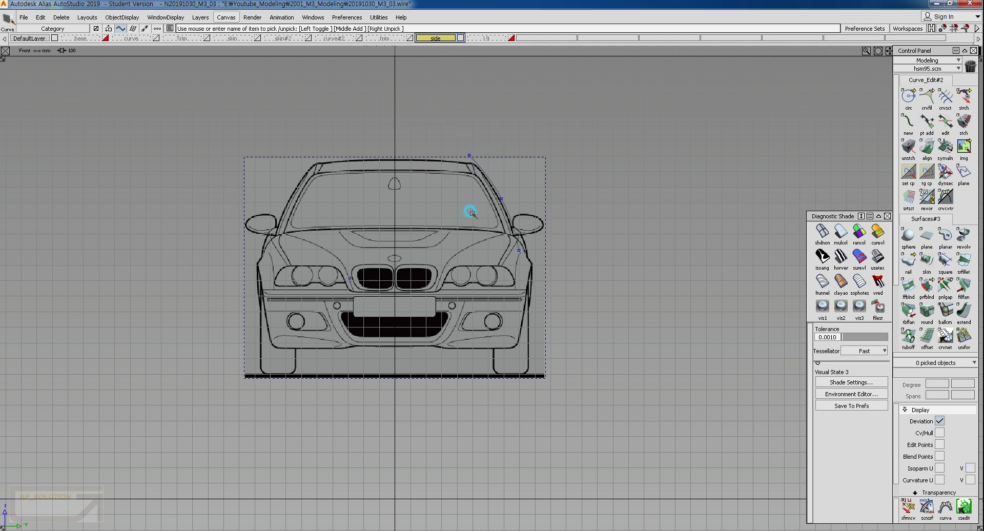
left_click(471, 212)
right_click(435, 38)
left_click(430, 44)
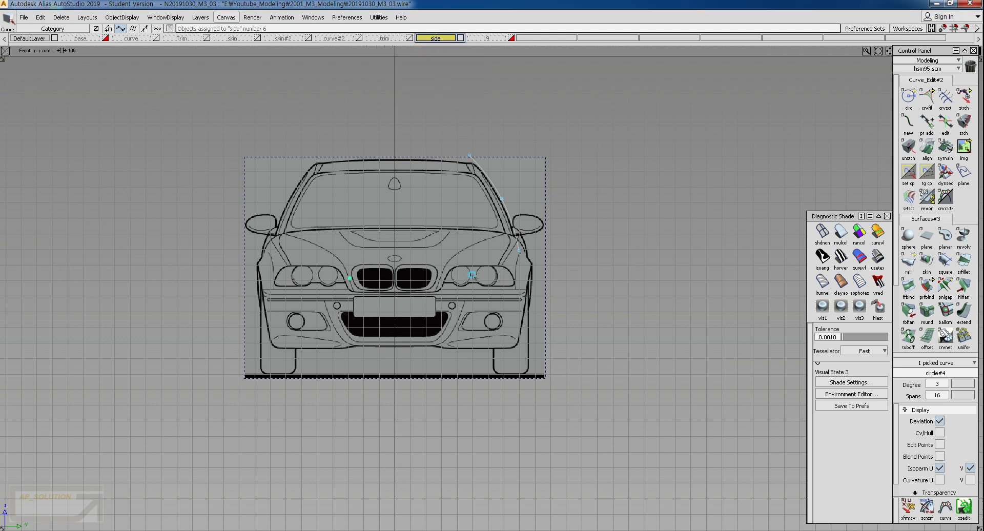
left_click(472, 203)
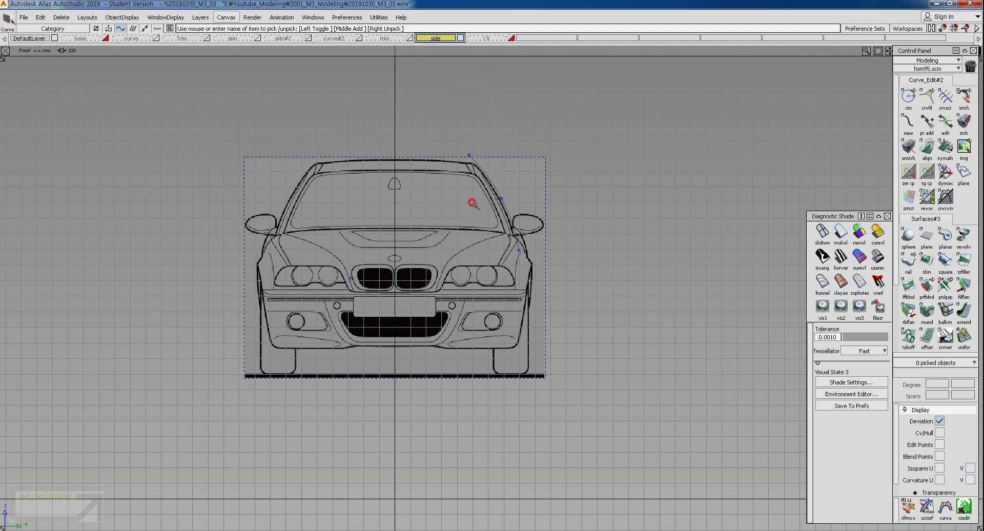
Move the side-window arc rearward in the left view to just behind the front wheel centre.
left_click_drag(391, 126, 483, 181)
right_click_drag(380, 212, 421, 209, "ctrl+shift")
right_click_drag(482, 205, 456, 258, "alt+shift")
middle_click_drag(456, 258, 406, 255, "alt+shift")
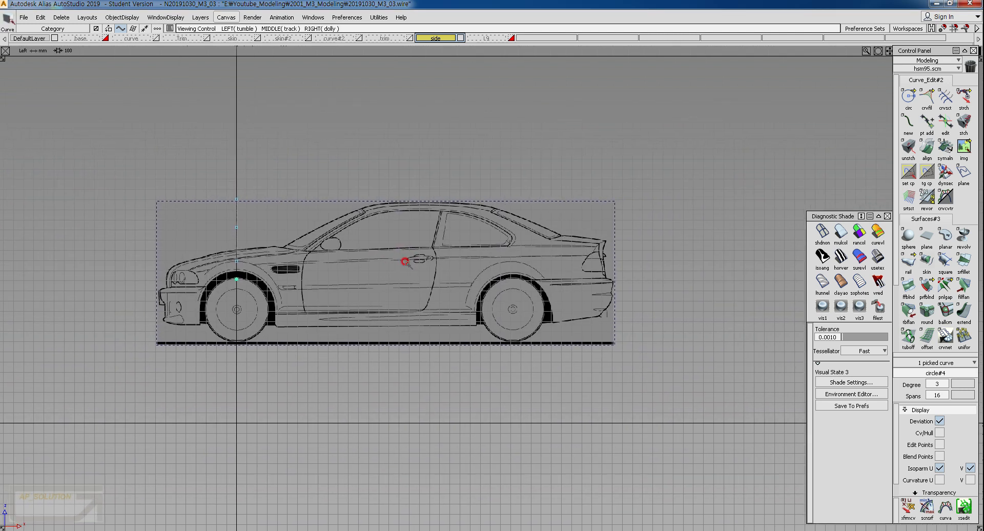
middle_click_drag(395, 301, 390, 256, "ctrl+shift")
middle_click_drag(393, 258, 426, 257)
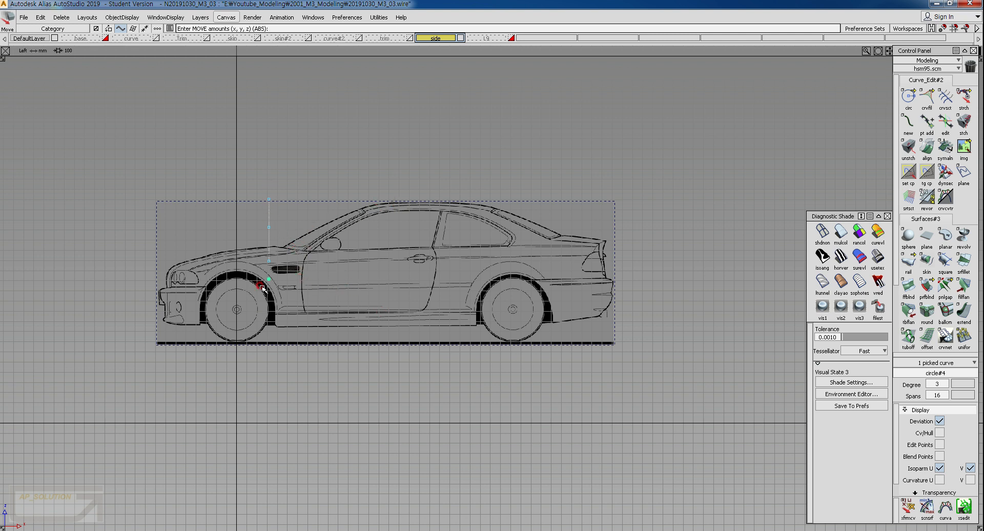
Duplicate the arc and move the copy about 3349 mm along X to the rear end of the car.
key("ctrl+c")
key("ctrl+v")
middle_click_drag(309, 326, 661, 188, "ctrl+shift")
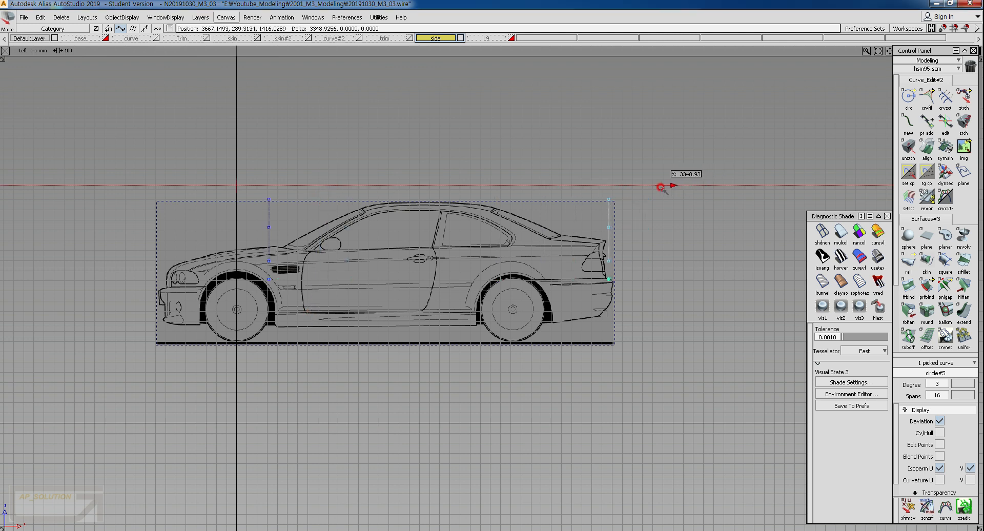
left_click_drag(367, 385, 379, 275, "ctrl+shift")
Draw two degree 3 edit-point curves joining the upper ends and the lower ends of the two arcs.
right_click_drag(447, 305, 450, 257, "alt+shift")
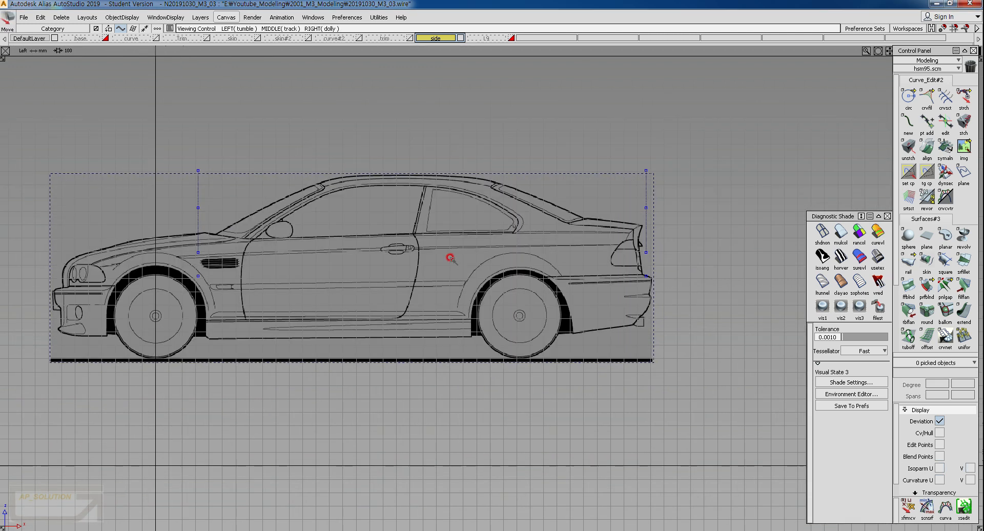
middle_click_drag(450, 257, 453, 291, "alt+shift")
mouse_move(332, 200)
right_mouse_down("ctrl+shift")
mouse_move(305, 209)
mouse_move(215, 199)
right_mouse_up("ctrl+shift")
left_click(204, 193, "ctrl")
left_click(614, 169, "ctrl")
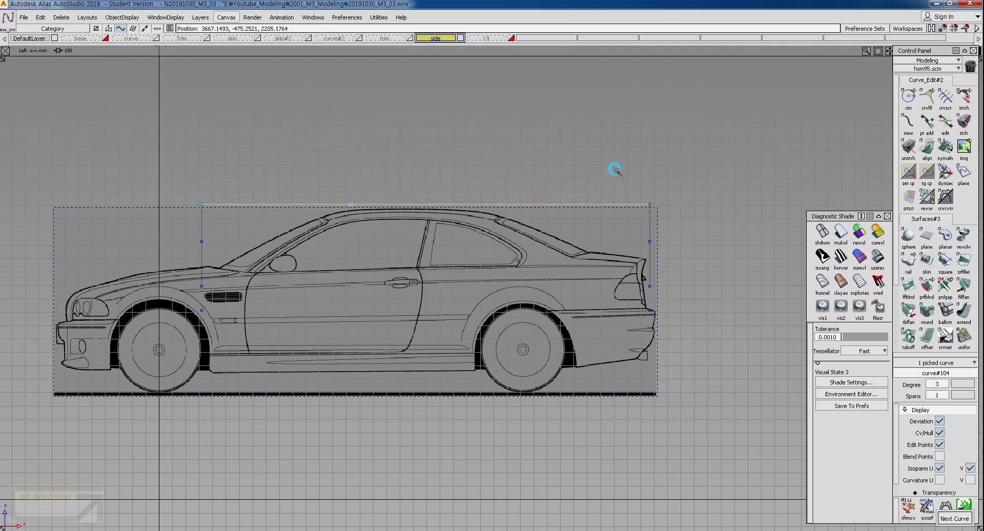
left_click(202, 286, "ctrl")
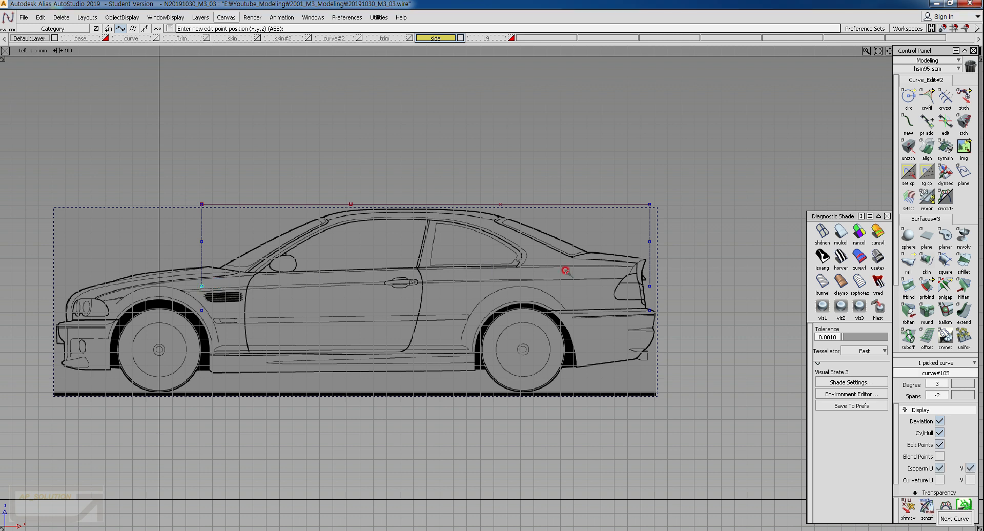
left_click(621, 270, "ctrl")
left_click_drag(518, 357, 505, 310, "ctrl+shift")
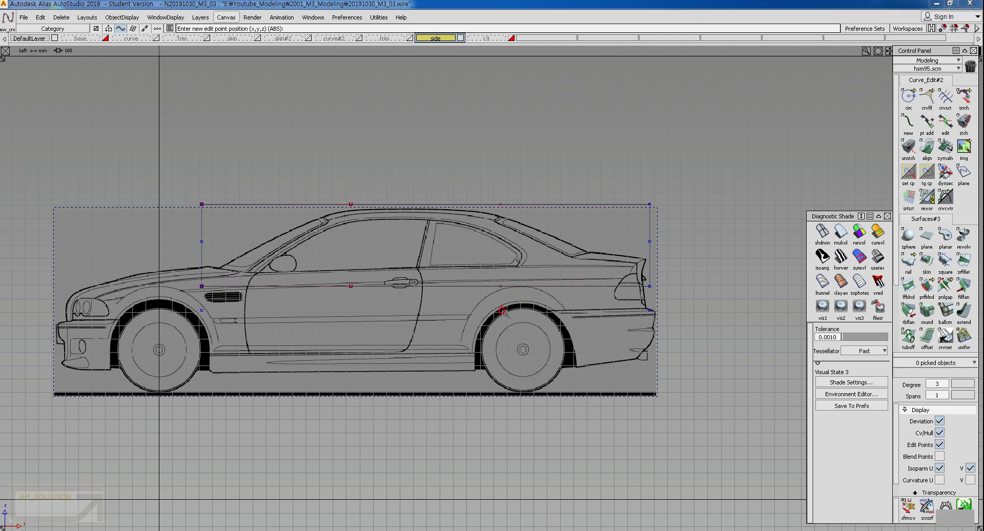
right_click_drag(505, 309, 500, 314, "alt+shift")
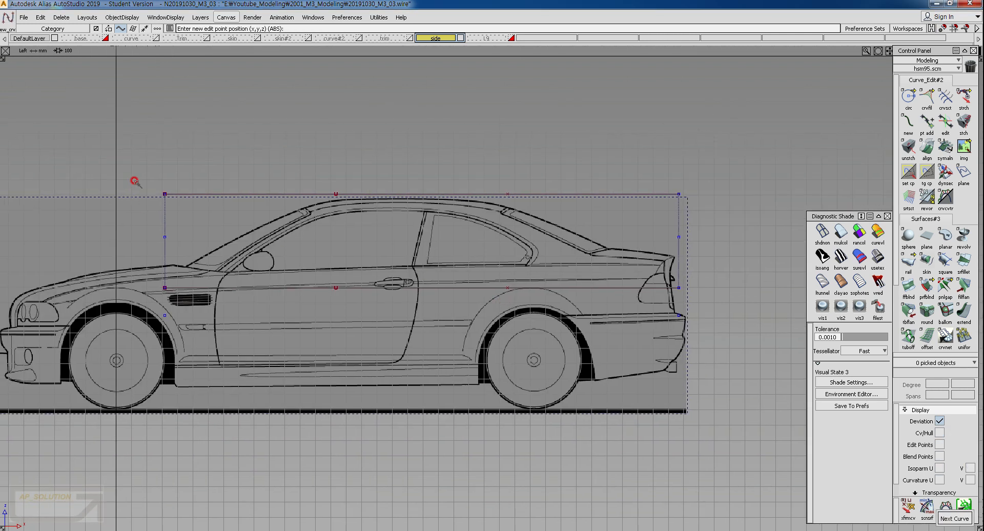
middle_click_drag(254, 248, 274, 248, "alt+shift")
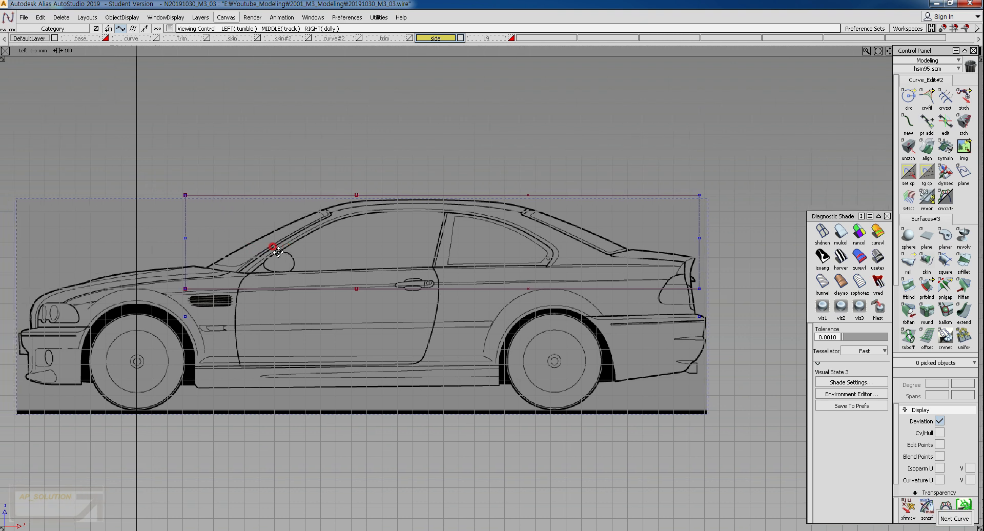
mouse_move(314, 266)
right_mouse_down("alt+shift")
mouse_move(323, 268)
mouse_move(323, 253)
right_mouse_up("alt+shift")
middle_click_drag(324, 253, 362, 252, "alt+shift")
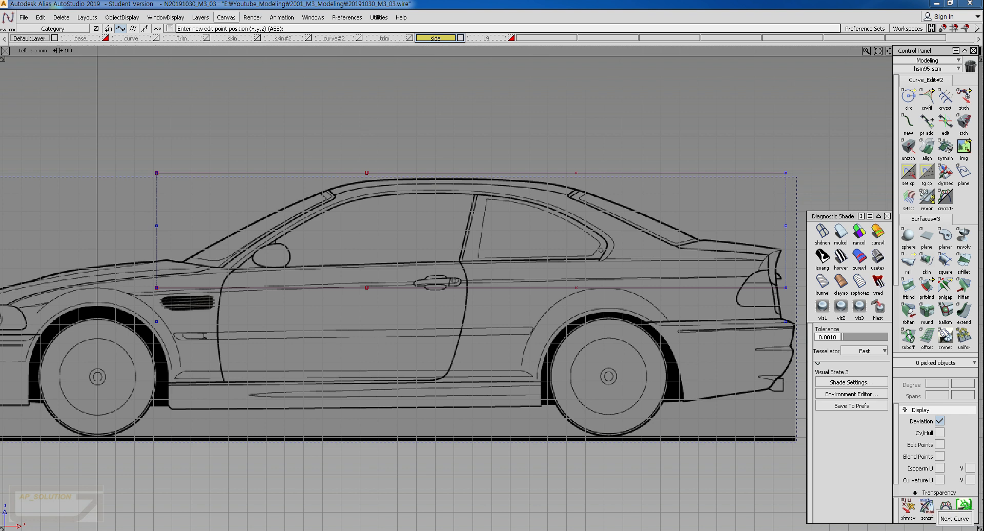
key("ctrl+alt+d")
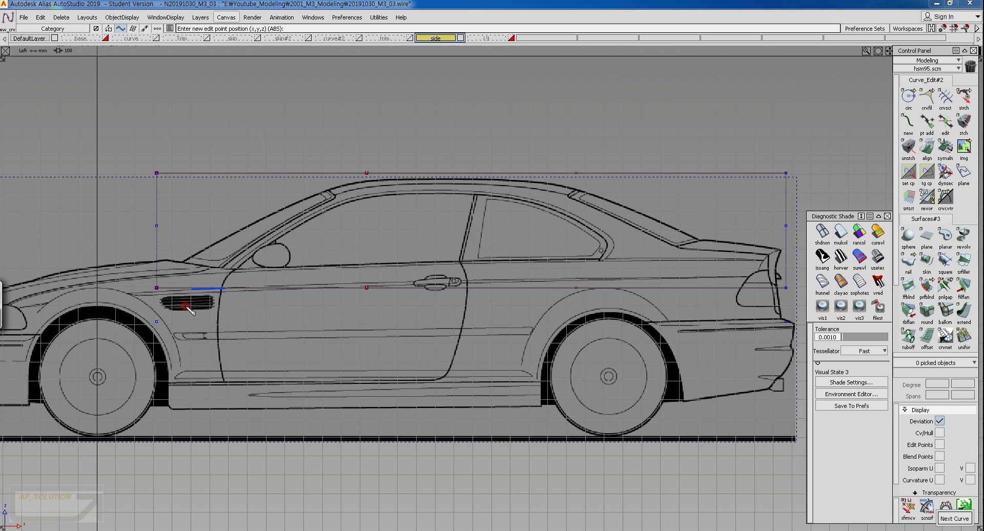
left_click_drag(150, 291, 793, 287)
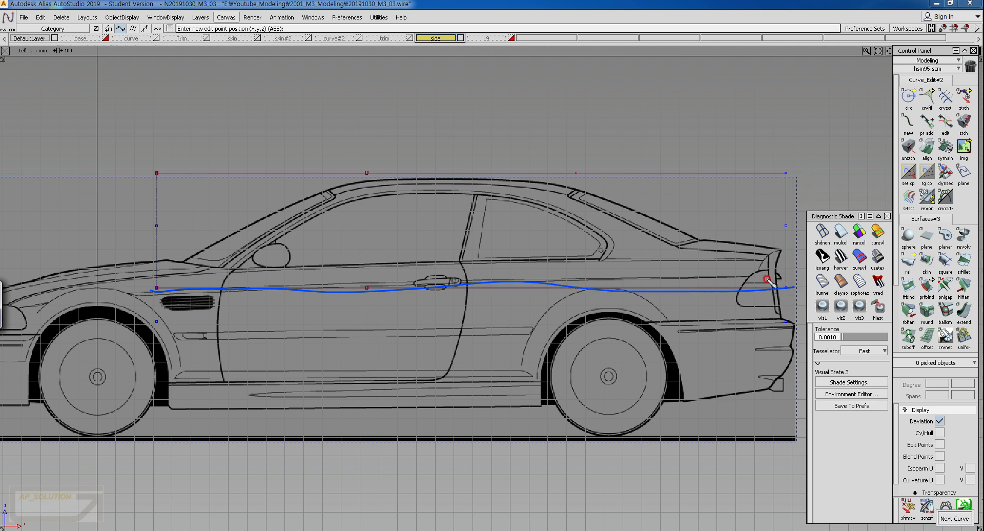
left_click_drag(157, 289, 800, 291)
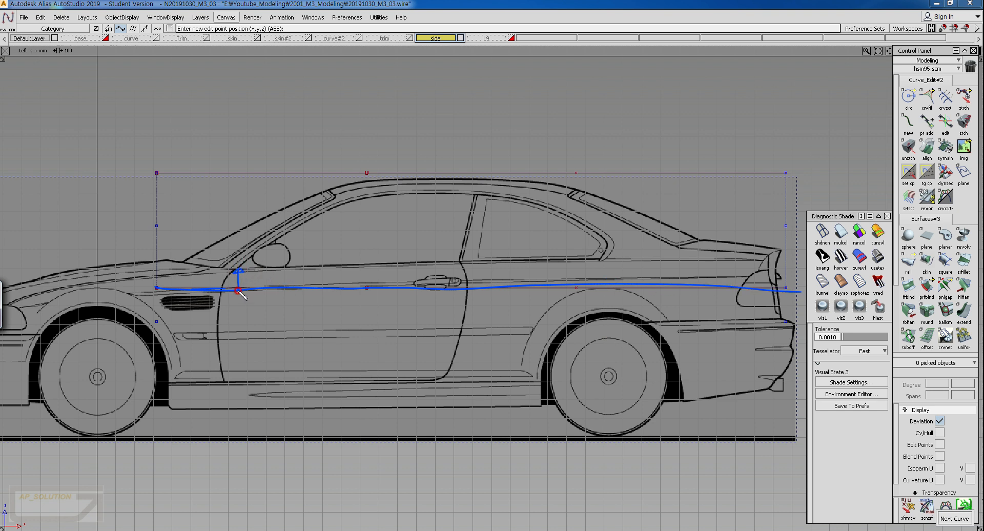
left_click(238, 288)
left_click(599, 284)
mouse_move(248, 296)
left_mouse_down()
mouse_move(258, 244)
mouse_move(245, 309)
left_mouse_up()
mouse_move(272, 237)
left_mouse_down()
mouse_move(249, 284)
mouse_move(262, 277)
left_mouse_up()
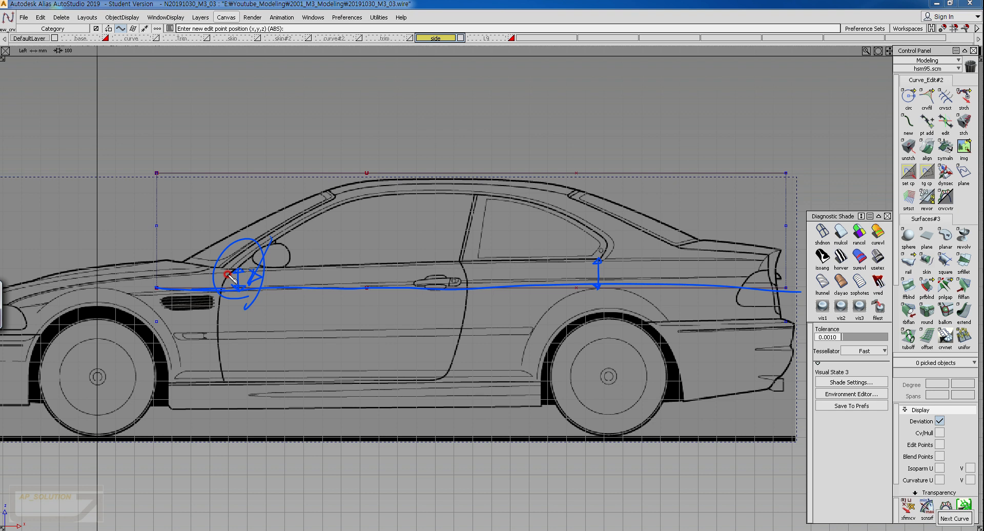
mouse_move(454, 278)
left_mouse_down()
mouse_move(596, 272)
mouse_move(649, 259)
mouse_move(648, 225)
left_mouse_up()
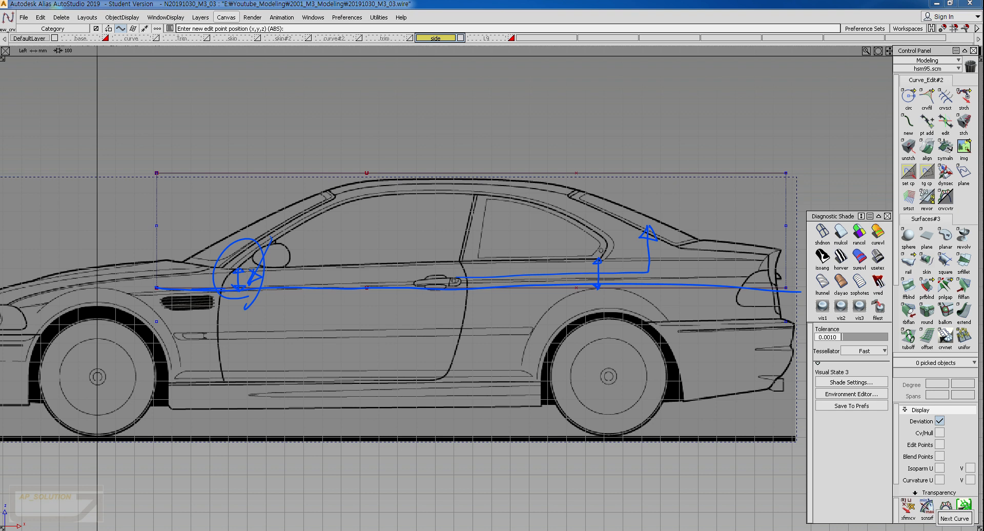
key("Escape")
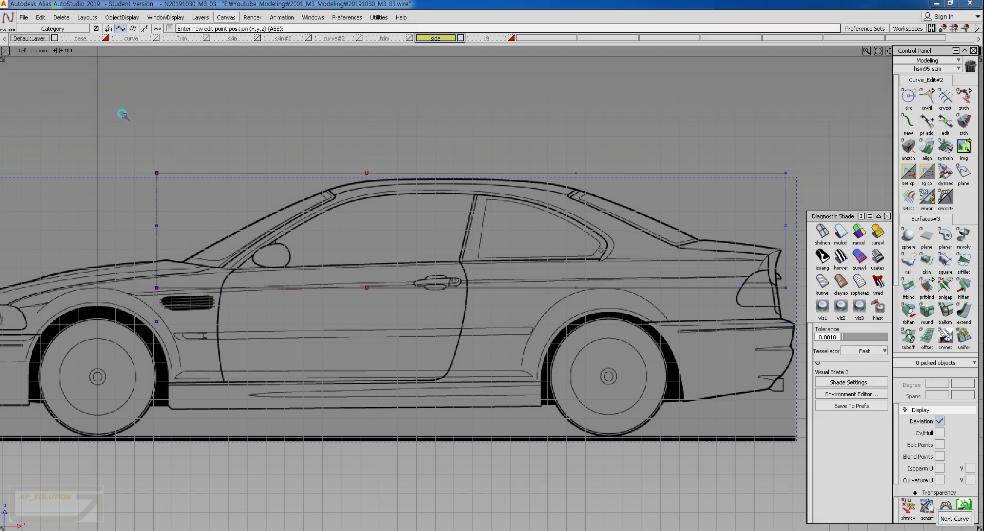
Rotate the four side-window curves slightly about their lower front corner in the left view, raising the rear end.
right_click_drag(124, 115, 153, 127, "ctrl+shift")
left_click_drag(121, 123, 805, 348)
middle_click_drag(179, 271, 208, 260, "ctrl+shift")
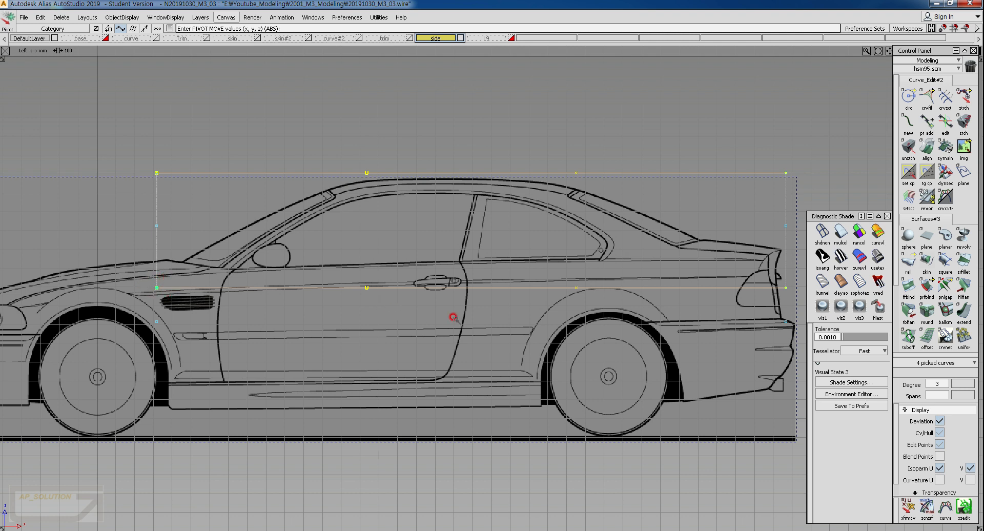
mouse_move(453, 317)
middle_mouse_down("ctrl+shift")
mouse_move(451, 330)
mouse_move(460, 320)
middle_mouse_up("ctrl+shift")
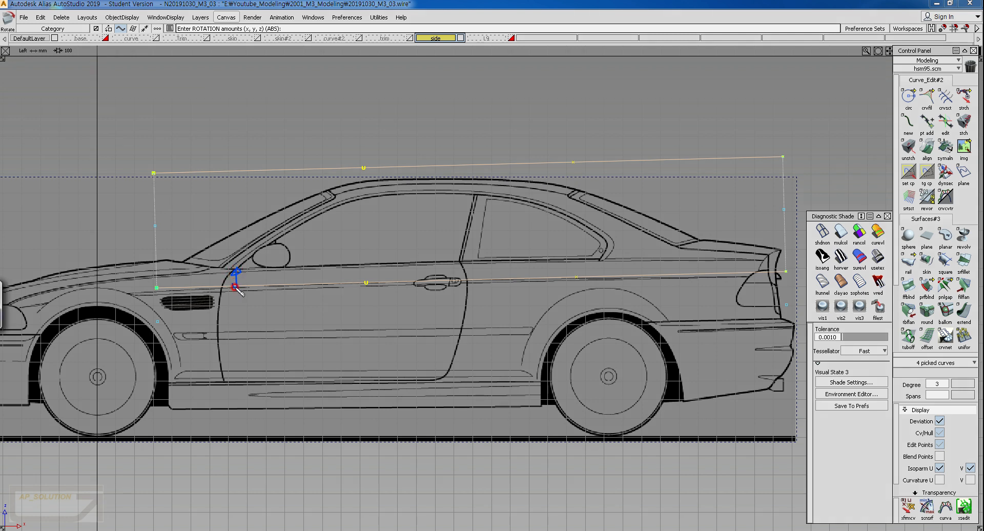
left_click(600, 277)
left_click(601, 277)
mouse_move(233, 240)
left_mouse_down()
mouse_move(228, 255)
mouse_move(241, 244)
left_mouse_up()
left_click_drag(594, 229, 586, 245)
left_click_drag(605, 231, 604, 232)
left_click_drag(264, 234, 280, 241)
left_click_drag(287, 230, 289, 230)
mouse_move(611, 225)
left_mouse_down()
mouse_move(622, 239)
mouse_move(630, 221)
mouse_move(627, 235)
left_mouse_up()
left_click_drag(632, 221, 631, 221)
left_click(637, 232)
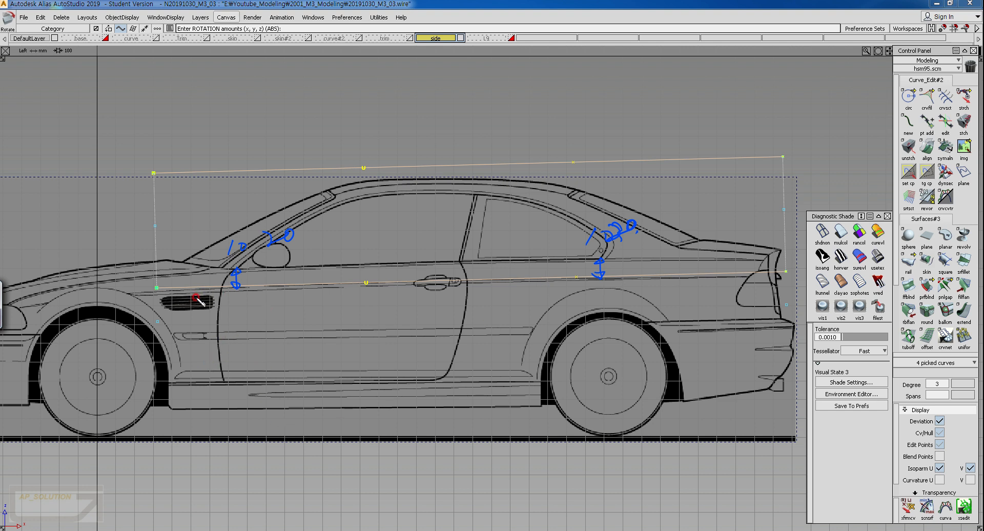
left_click_drag(196, 298, 632, 284)
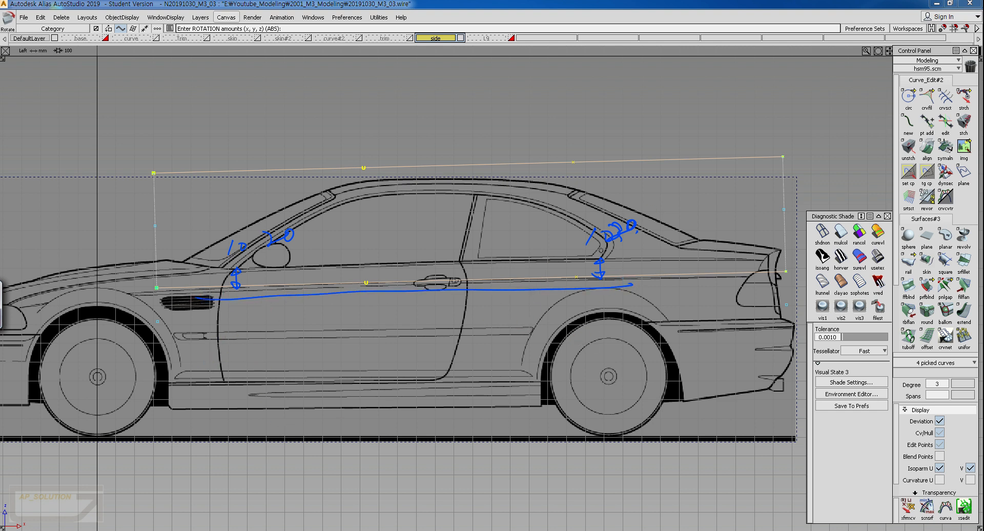
key("Escape")
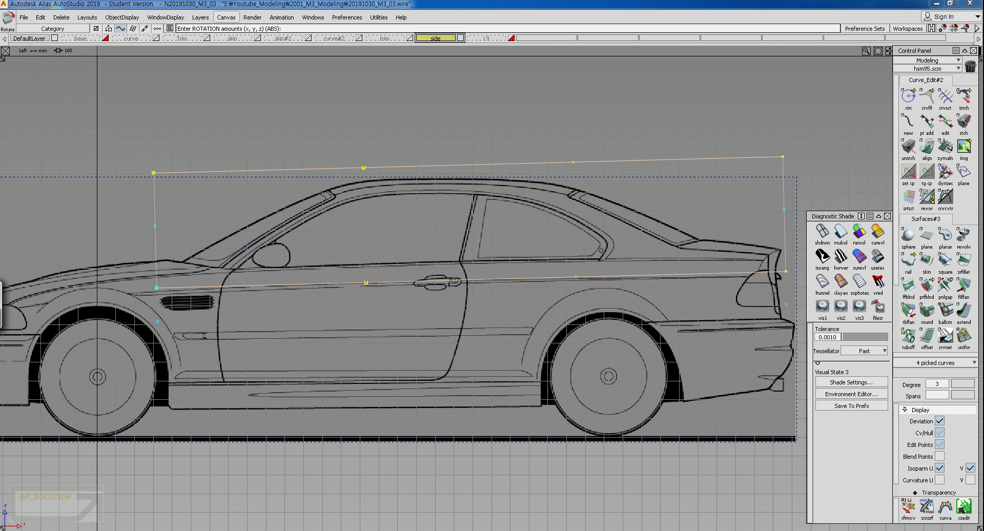
Switch to the top view framed on the cabin and deselect the side-window curves.
right_click_drag(465, 246, 464, 289, "ctrl+shift")
middle_click_drag(514, 260, 490, 263, "alt+shift")
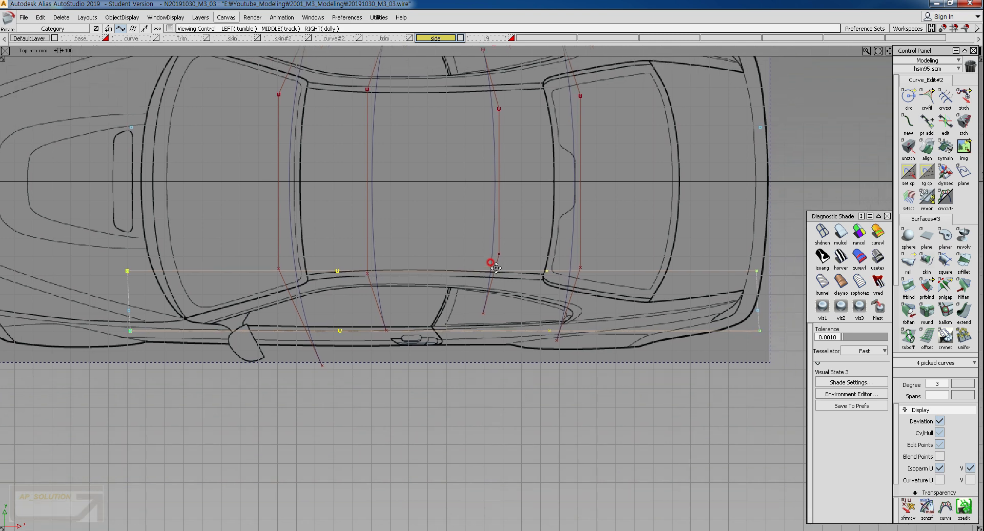
right_click_drag(490, 263, 494, 277, "alt+shift")
left_click_drag(483, 390, 494, 303, "ctrl+shift")
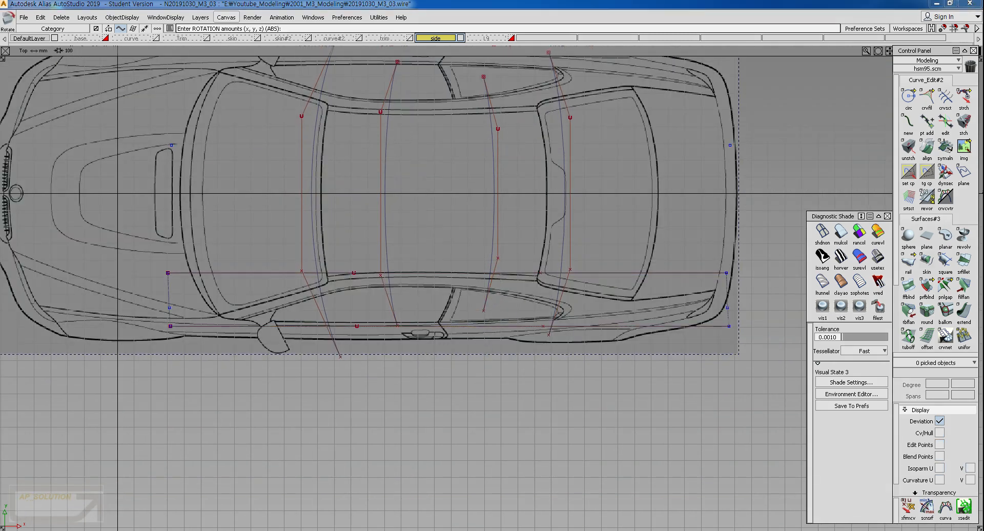
key("ctrl+alt+d")
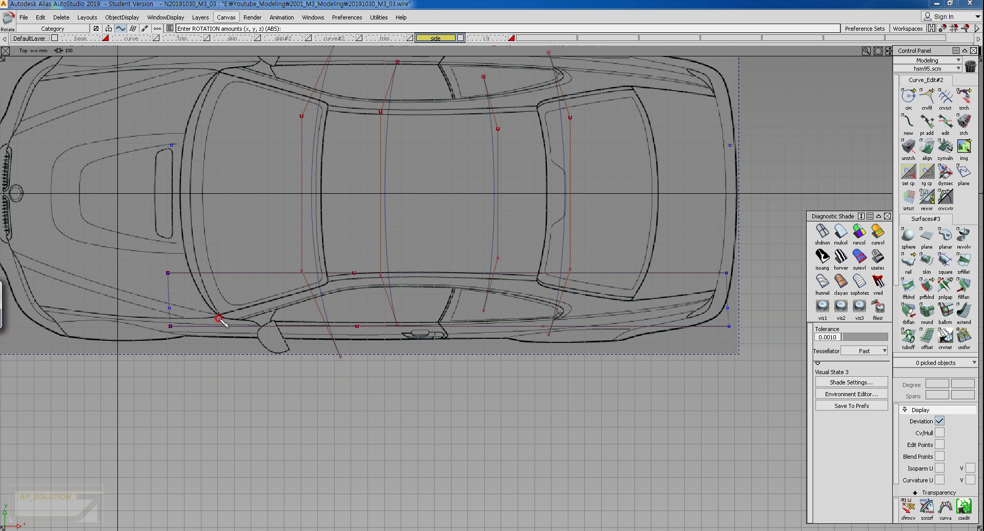
mouse_move(217, 314)
left_mouse_down()
mouse_move(217, 335)
mouse_move(218, 313)
left_mouse_up()
left_click_drag(207, 318, 681, 313)
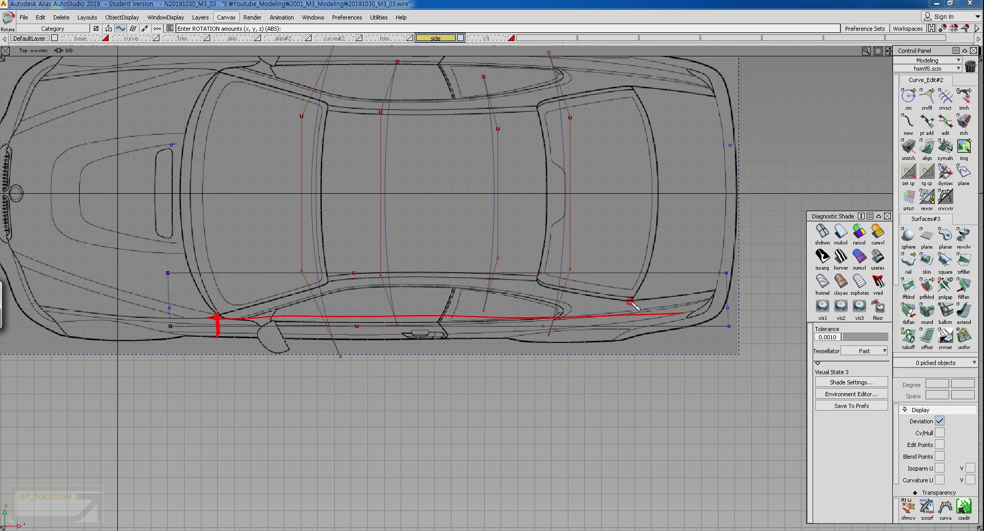
mouse_move(628, 299)
left_mouse_down()
mouse_move(679, 298)
mouse_move(631, 311)
left_mouse_up()
mouse_move(218, 332)
left_mouse_down()
mouse_move(228, 307)
mouse_move(211, 332)
left_mouse_up()
left_click_drag(621, 334, 626, 302)
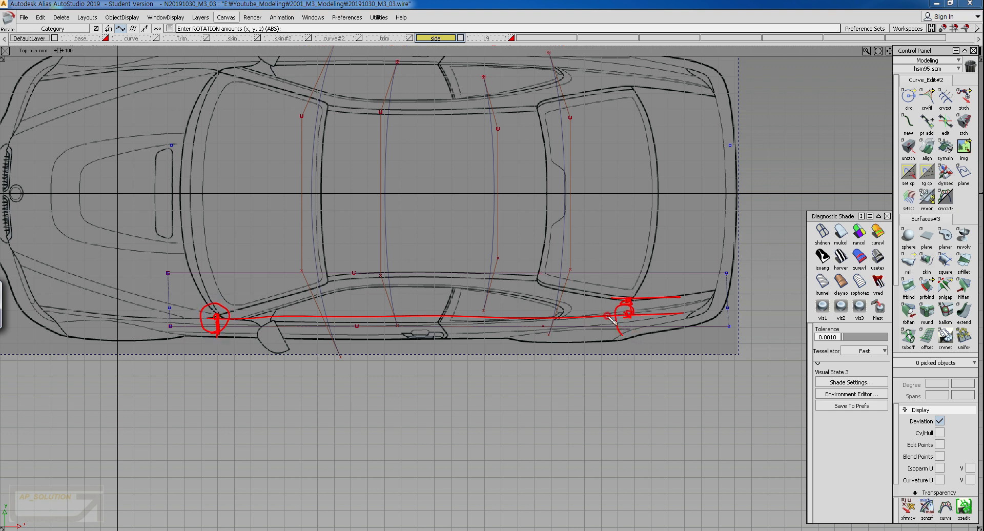
left_click_drag(588, 330, 586, 273)
left_click_drag(110, 328, 119, 226)
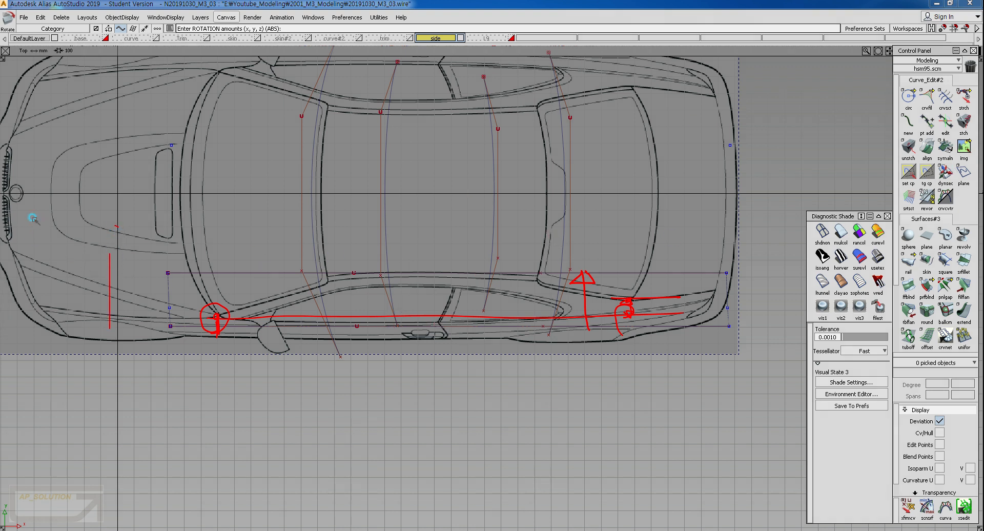
Pick the four cross-section curves spanning the cabin to identify their layer, and hide that layer.
left_click_drag(33, 218, 53, 228, "ctrl+shift")
left_click_drag(98, 243, 790, 359)
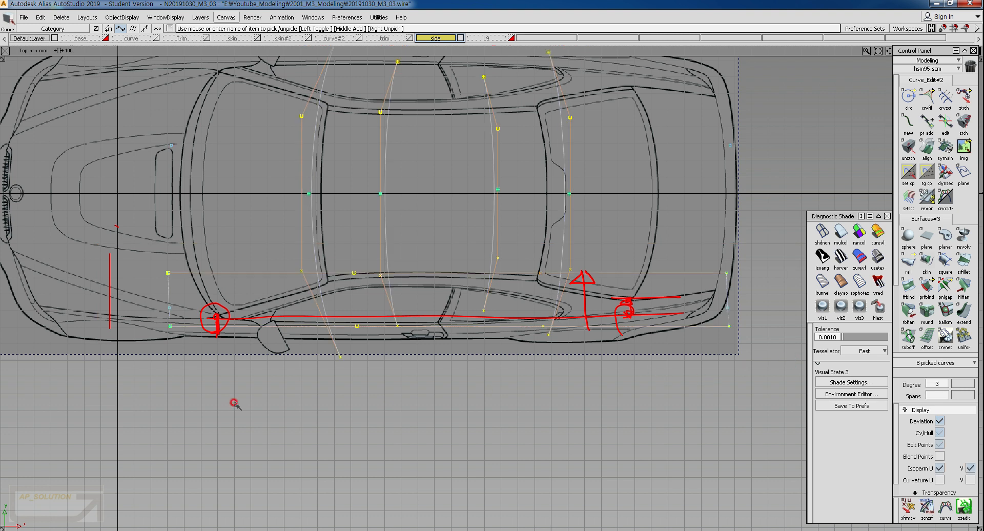
left_click_drag(237, 418, 200, 226, "ctrl+shift")
left_click_drag(238, 159, 252, 175, "ctrl+shift")
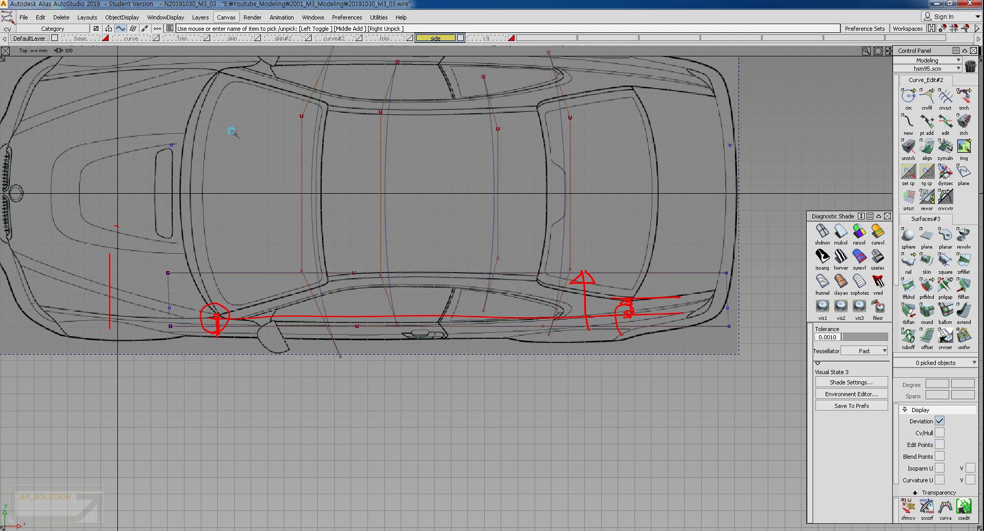
left_click_drag(232, 131, 683, 151)
left_click_drag(335, 107, 359, 112, "ctrl+shift")
left_click_drag(263, 105, 722, 151)
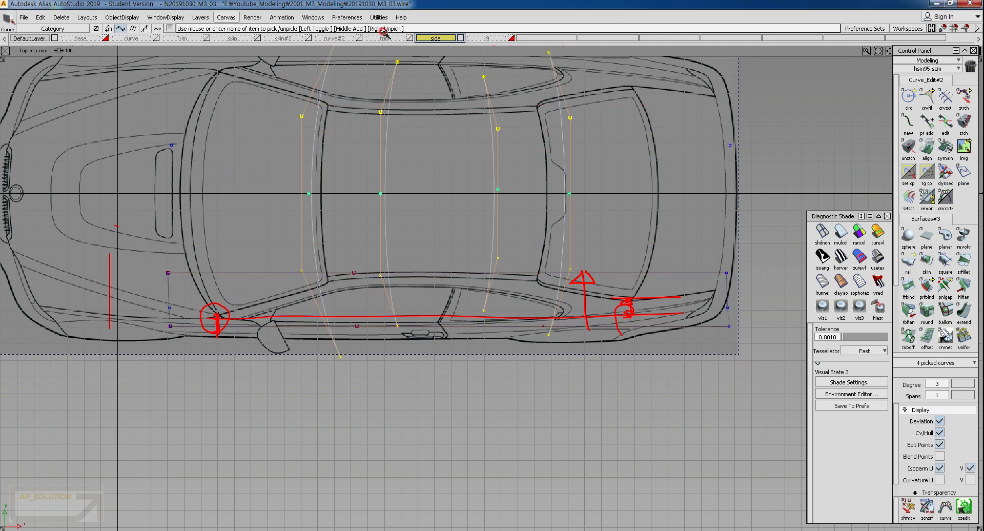
right_click_drag(381, 38, 380, 49)
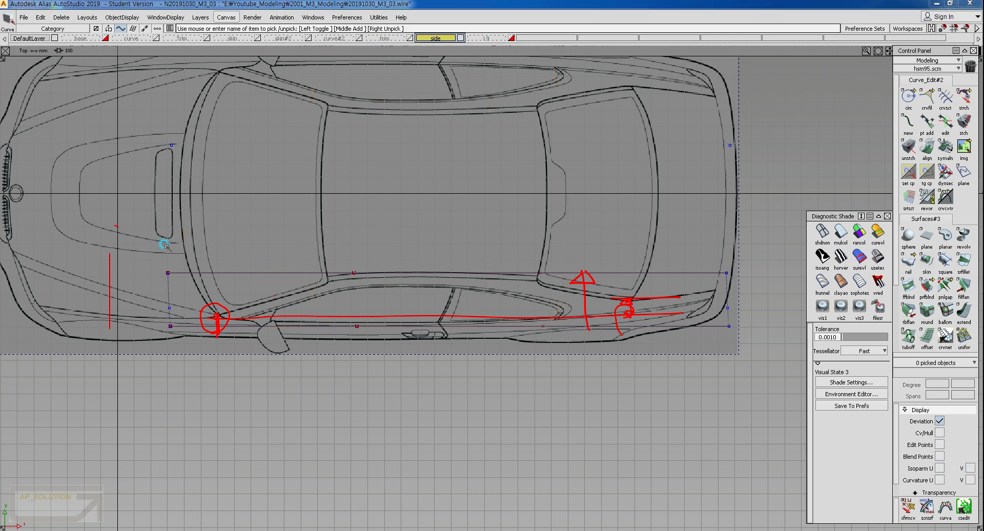
Rotate the four side-window curves 1.3 degrees around Z about their lower front corner, bringing the rear end inward, and deselect them.
left_click_drag(166, 245, 784, 386, "ctrl+shift")
right_click_drag(163, 388, 184, 378, "ctrl+shift")
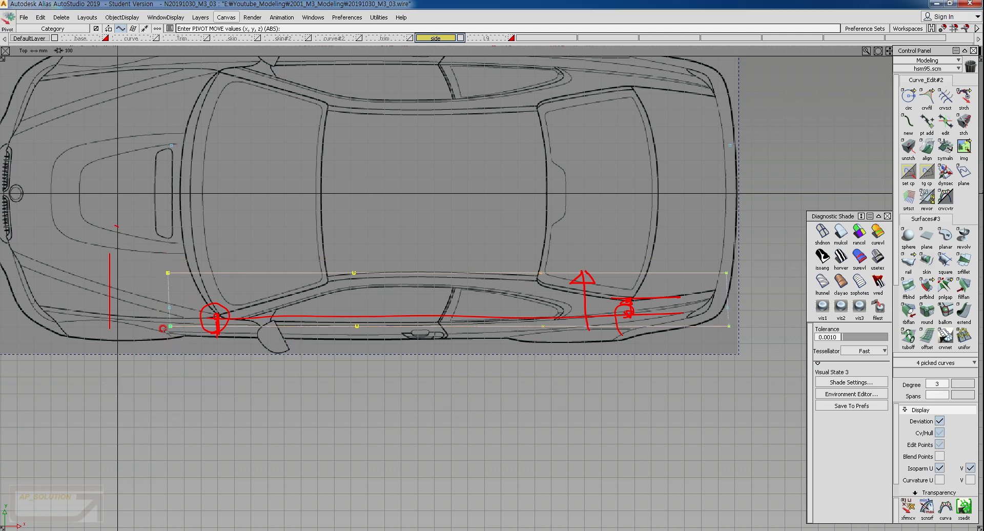
left_click(168, 328)
right_click_drag(435, 351, 441, 423, "ctrl+shift")
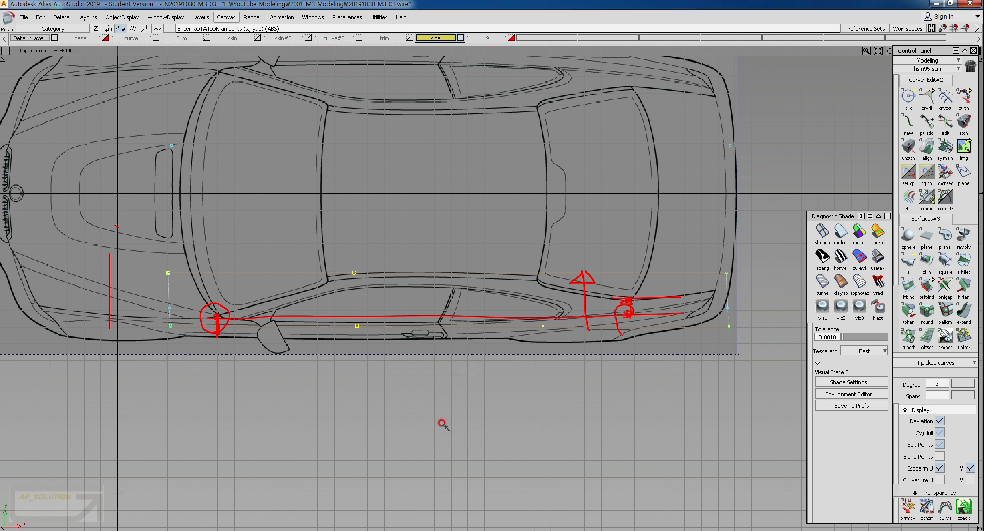
right_click_drag(484, 446, 488, 443)
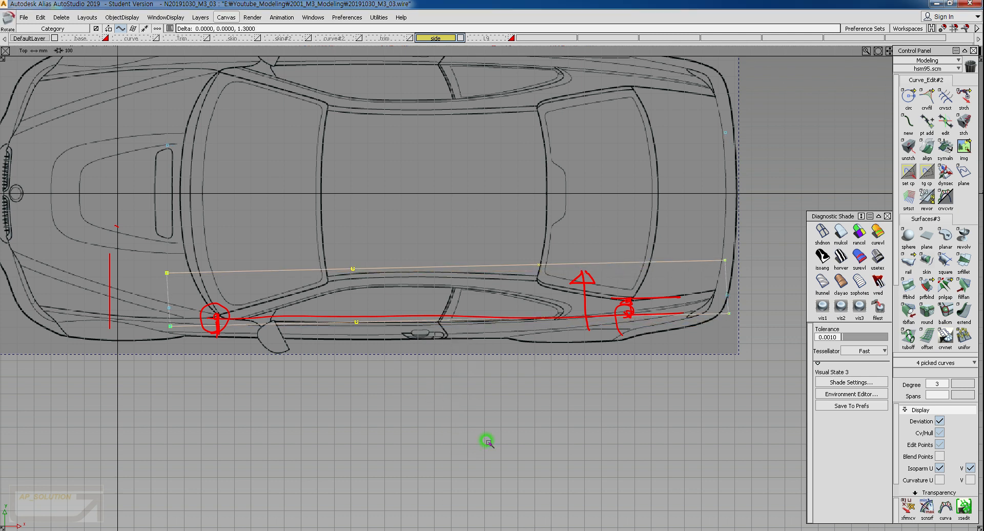
left_click(486, 440)
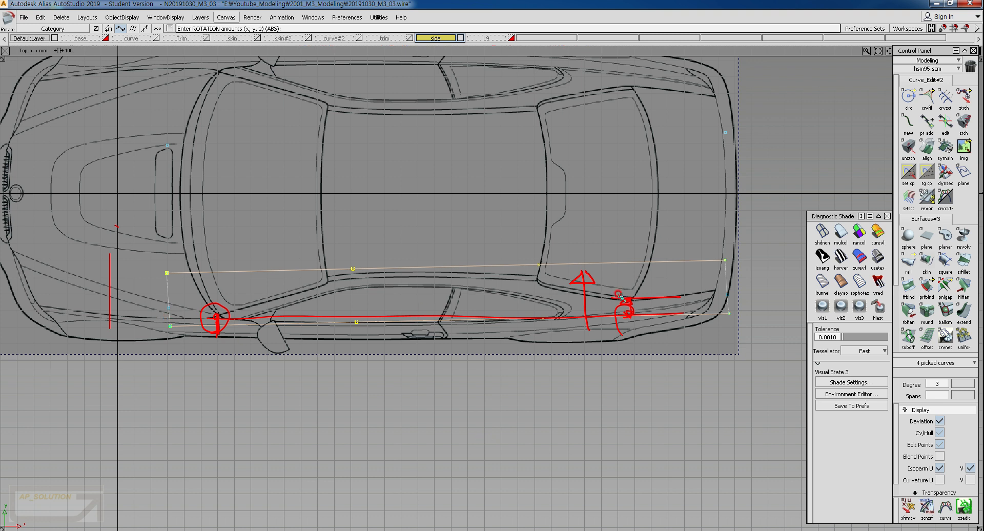
left_click_drag(438, 407, 439, 282, "ctrl+shift")
key("Escape")
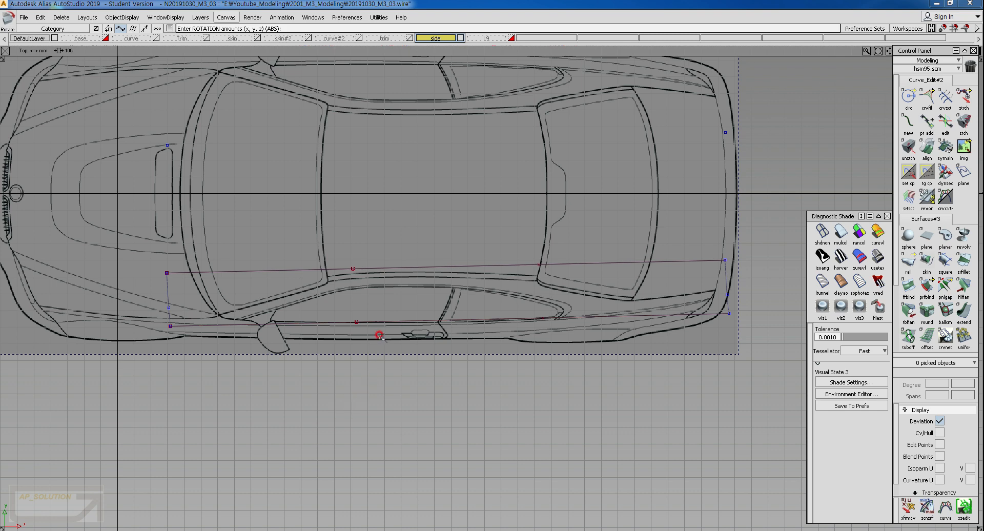
Set up a Rail surface in the perspective view with two generation curves, two rail curves and G0 Position continuity.
right_click_drag(381, 338, 334, 303, "alt+shift")
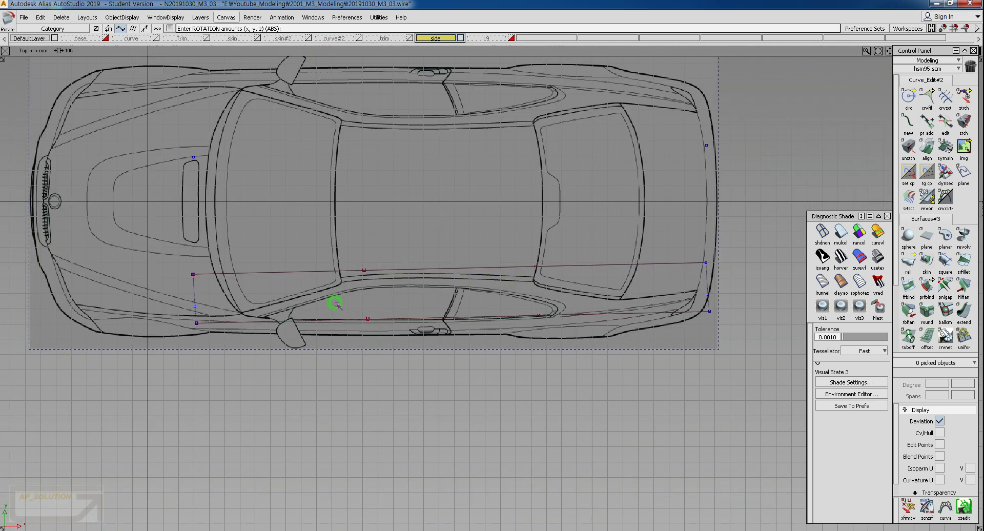
right_click_drag(328, 354, 471, 218, "ctrl+shift")
left_click_drag(428, 290, 676, 238, "alt+shift")
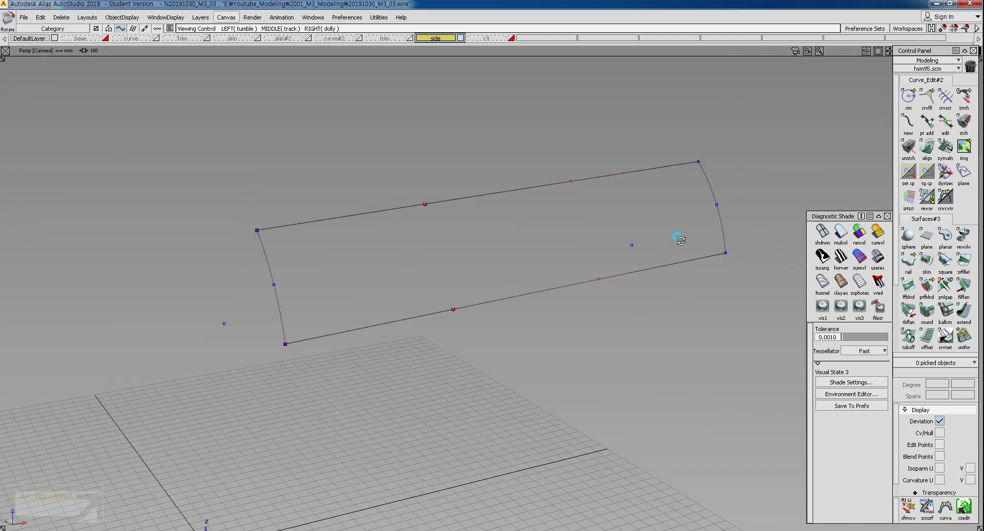
double_click(908, 261)
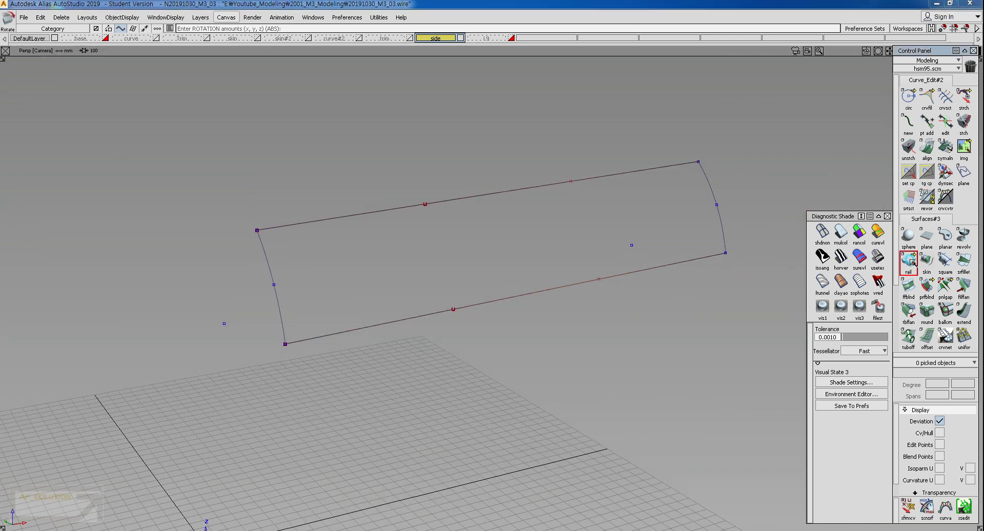
left_click(748, 84)
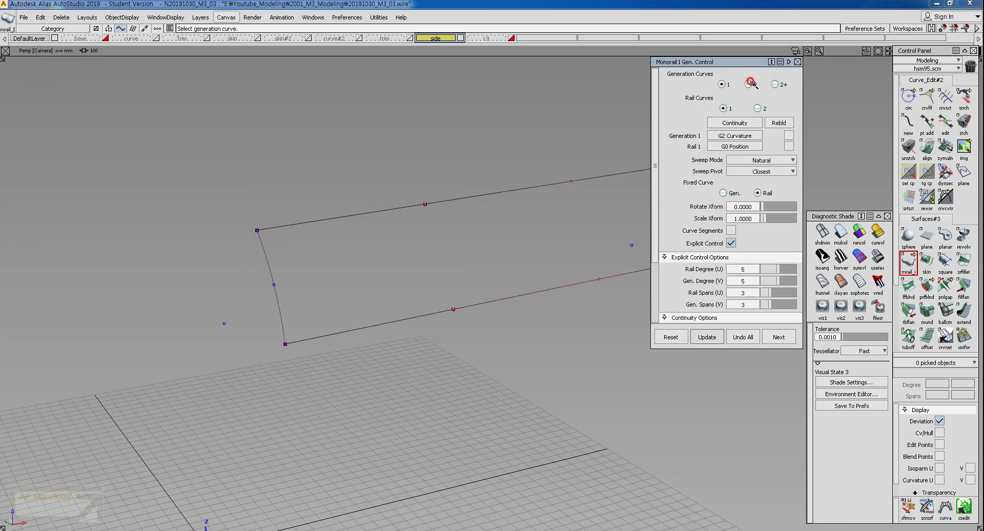
left_click(757, 108)
left_click(746, 122)
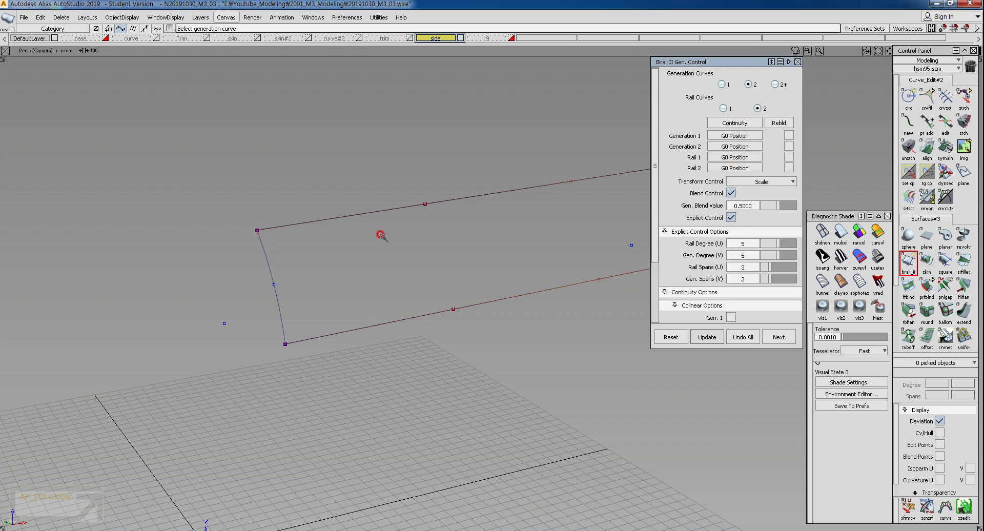
Build the side-window rail surface using the front and rear arcs as generation curves and the upper and lower curves as rails.
left_click_drag(382, 235, 417, 245, "alt+shift")
middle_click_drag(417, 245, 259, 292, "alt+shift")
left_click(115, 306)
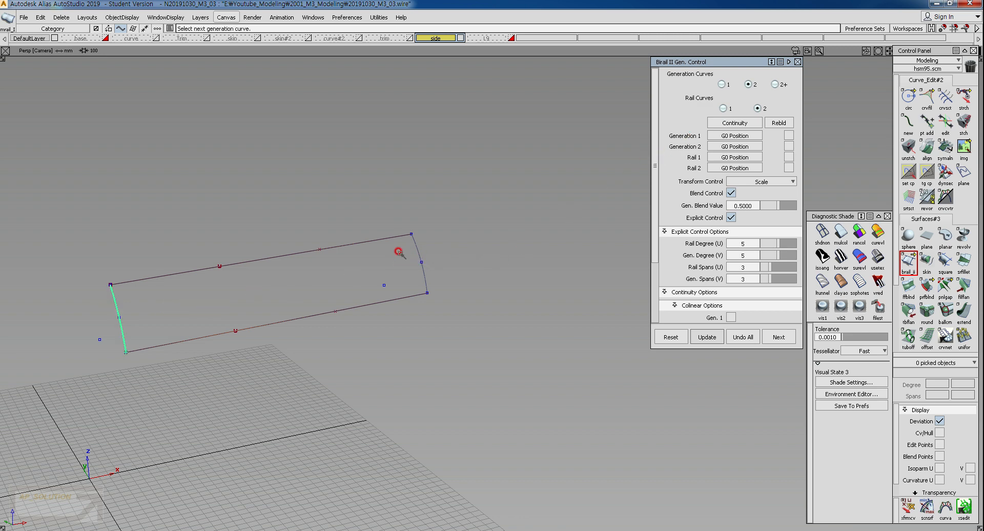
left_click(421, 256)
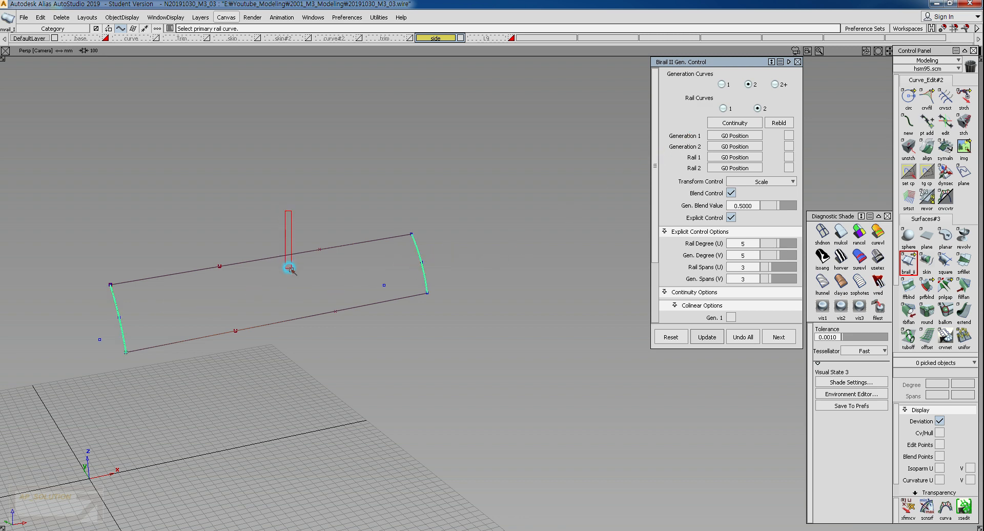
left_click(288, 271)
left_click(288, 333)
middle_click_drag(288, 345, 502, 148, "alt+shift")
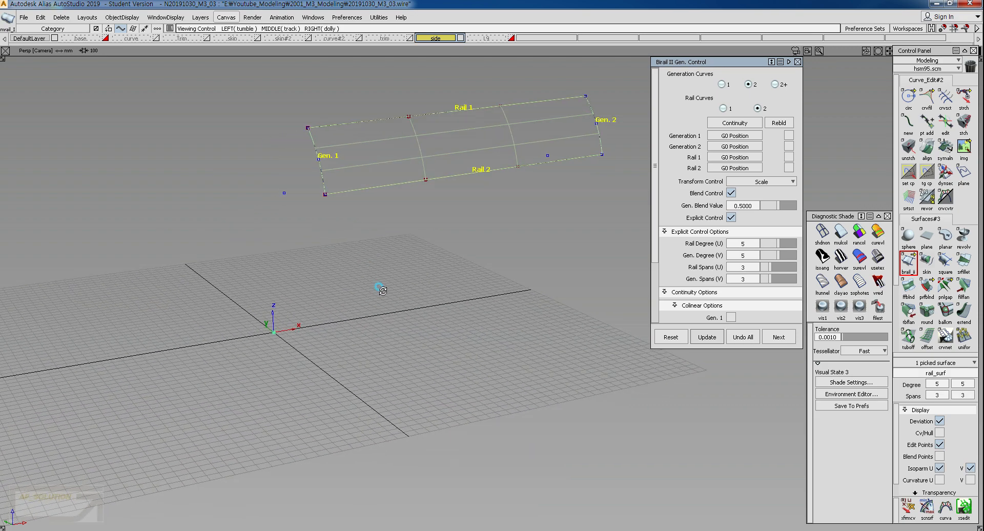
left_click_drag(379, 289, 338, 287, "alt+shift")
middle_click_drag(409, 261, 317, 379, "alt+shift")
left_click_drag(418, 288, 369, 296, "alt+shift")
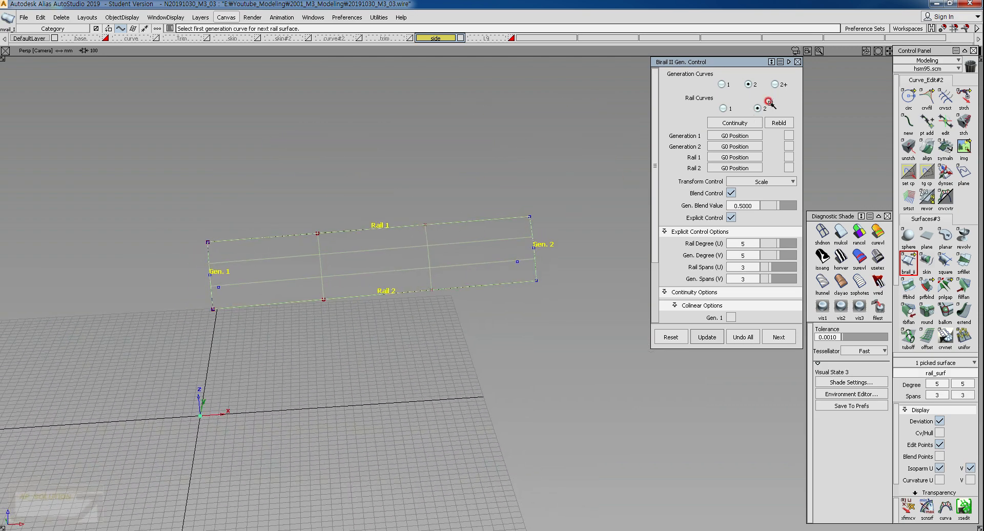
left_click(797, 61)
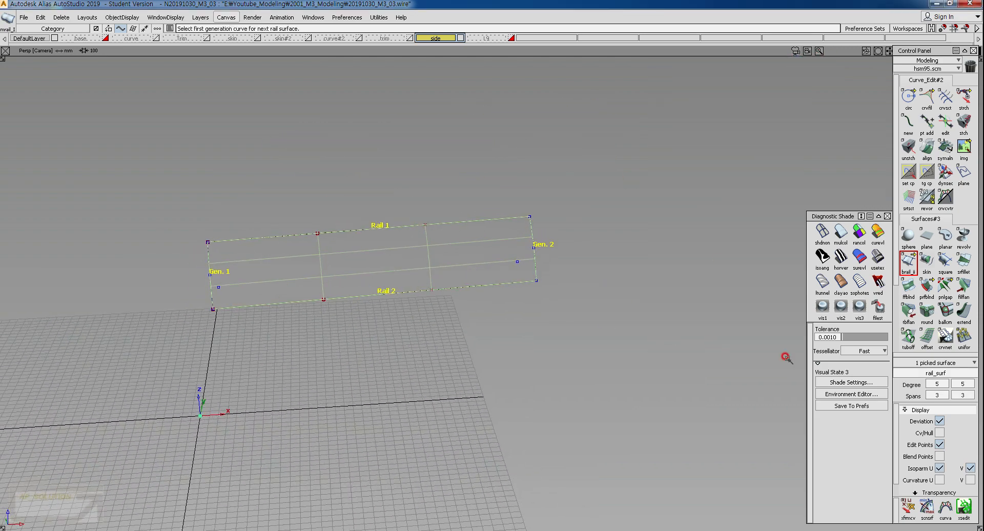
Turn off the surface's U and V isoparms, edit points and deviation display, deselect it and return to the left view.
left_click(938, 467)
left_click(970, 467)
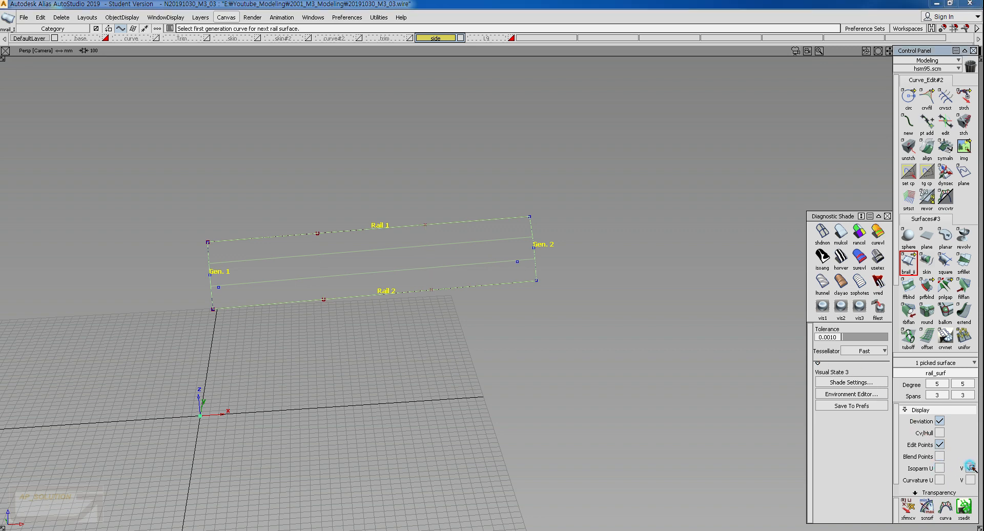
left_click(939, 444)
left_click(939, 420)
right_click_drag(272, 447, 289, 363, "ctrl+shift")
key("F6")
mouse_move(549, 343)
right_mouse_down("ctrl+shift")
mouse_move(487, 331)
mouse_move(514, 332)
right_mouse_up("ctrl+shift")
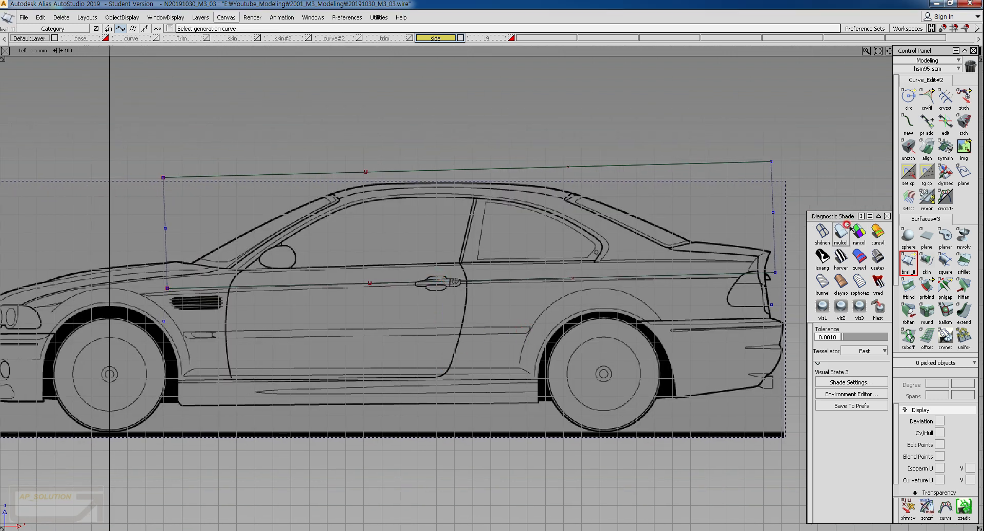
Turn off diagnostic shading so the side blueprint can be traced in the left view.
left_click(822, 231)
left_click(822, 232)
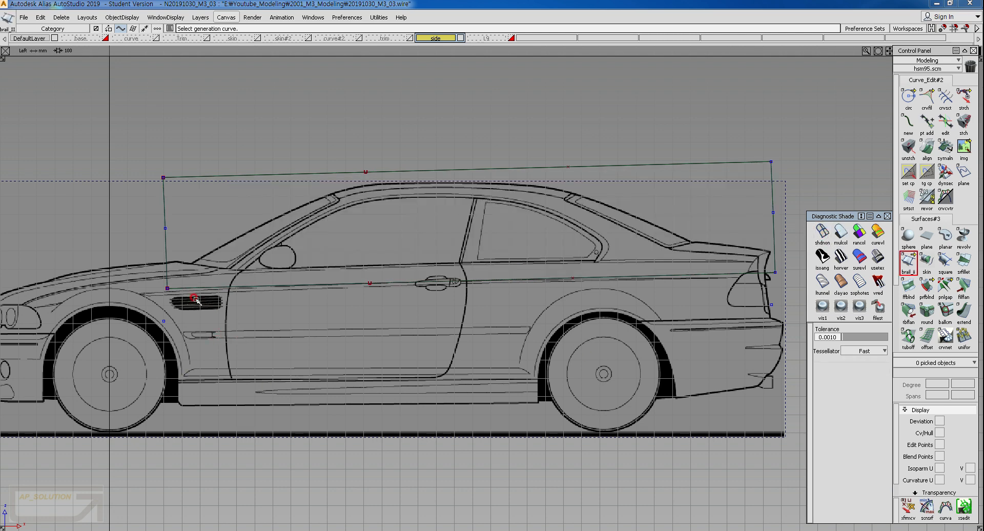
right_click_drag(269, 302, 274, 301, "alt+shift")
left_click(222, 278, "ctrl+shift")
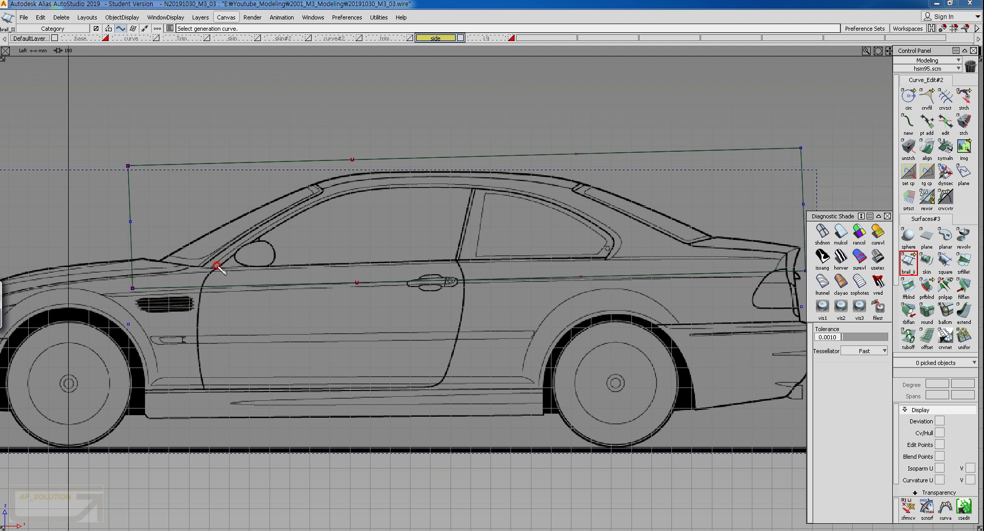
mouse_move(260, 237)
left_mouse_down()
mouse_move(314, 204)
mouse_move(362, 191)
mouse_move(519, 189)
mouse_move(601, 226)
mouse_move(612, 240)
mouse_move(605, 262)
left_mouse_up()
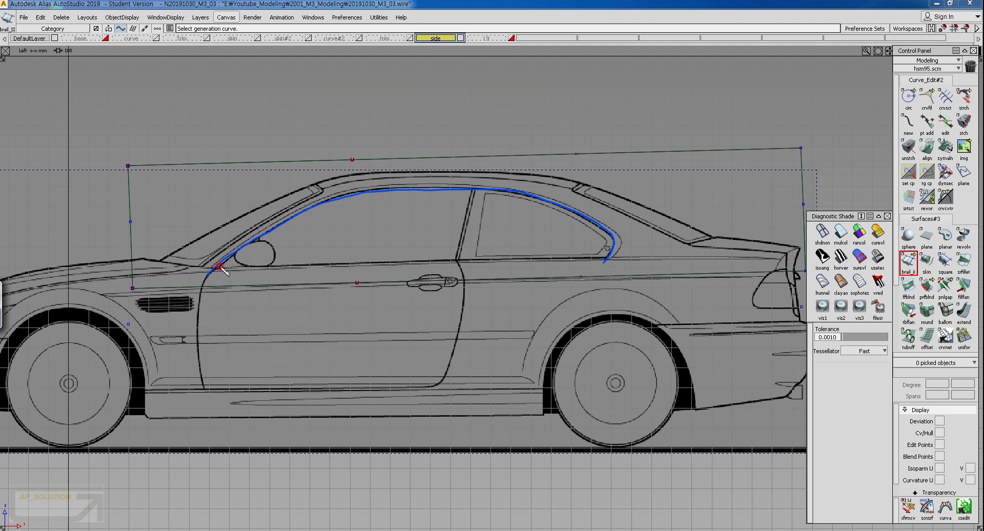
mouse_move(220, 266)
left_mouse_down()
mouse_move(605, 261)
mouse_move(574, 262)
left_mouse_up()
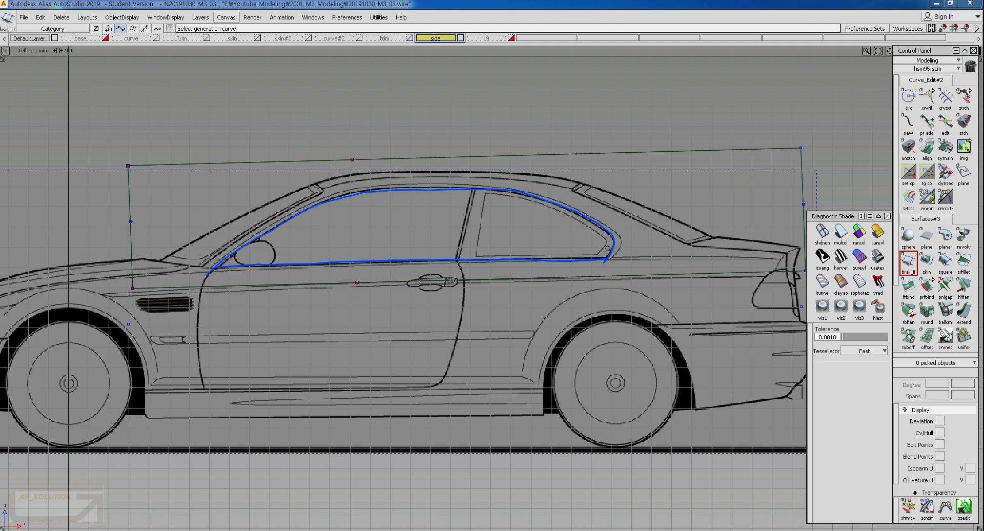
left_click(298, 212)
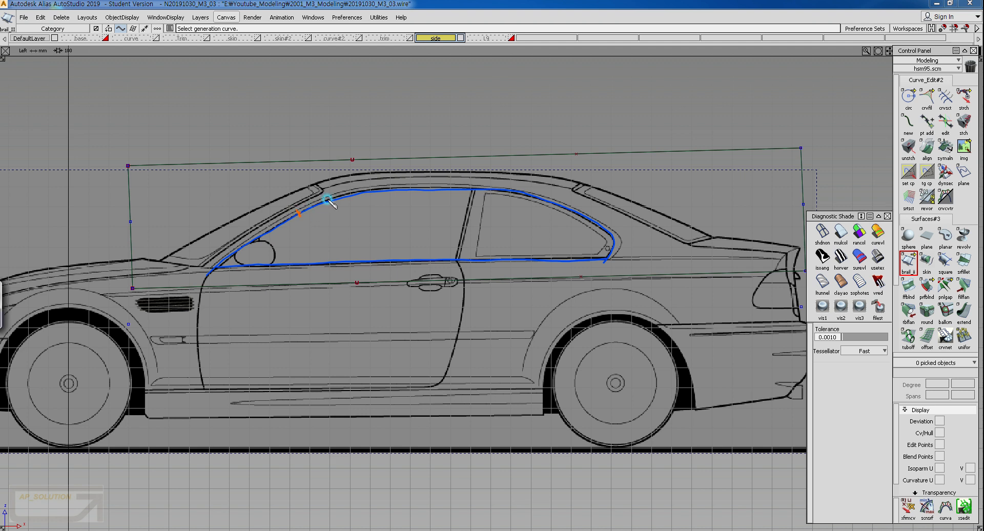
left_click(383, 187)
left_click(470, 184)
left_click(583, 215)
left_click(608, 229)
left_click(613, 250)
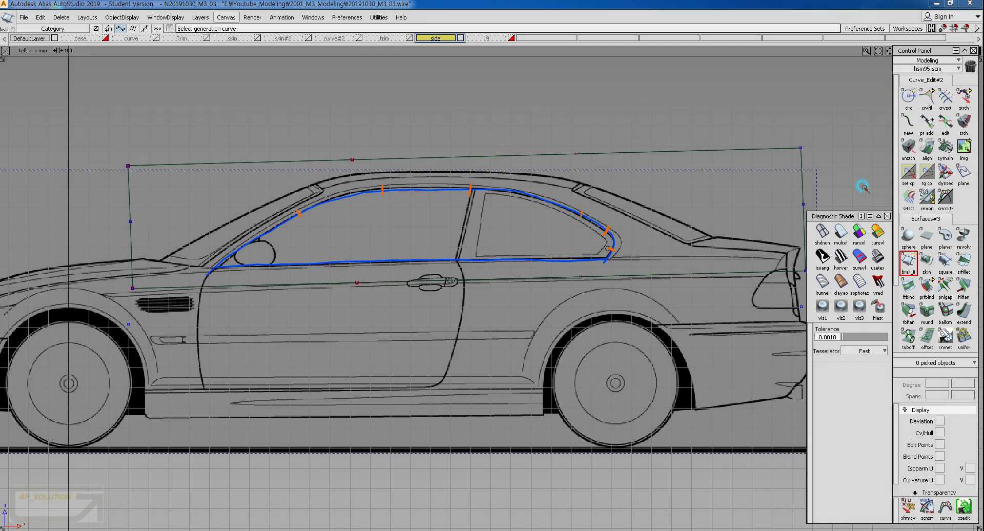
Draw a degree 3 edit-point curve with eight points from the fender vent along the upper side-window outline to below the rear corner.
left_click_drag(287, 312, 246, 311, "ctrl+shift")
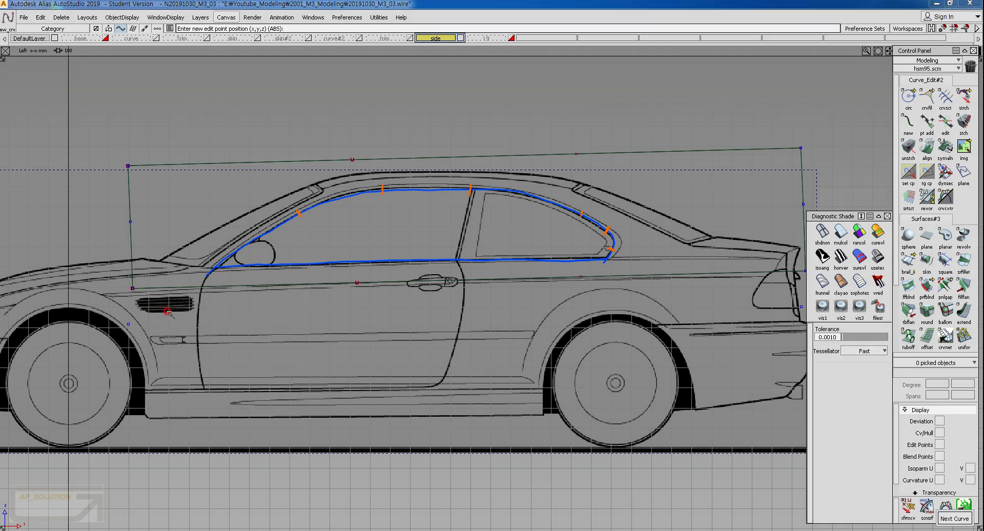
left_click(178, 302)
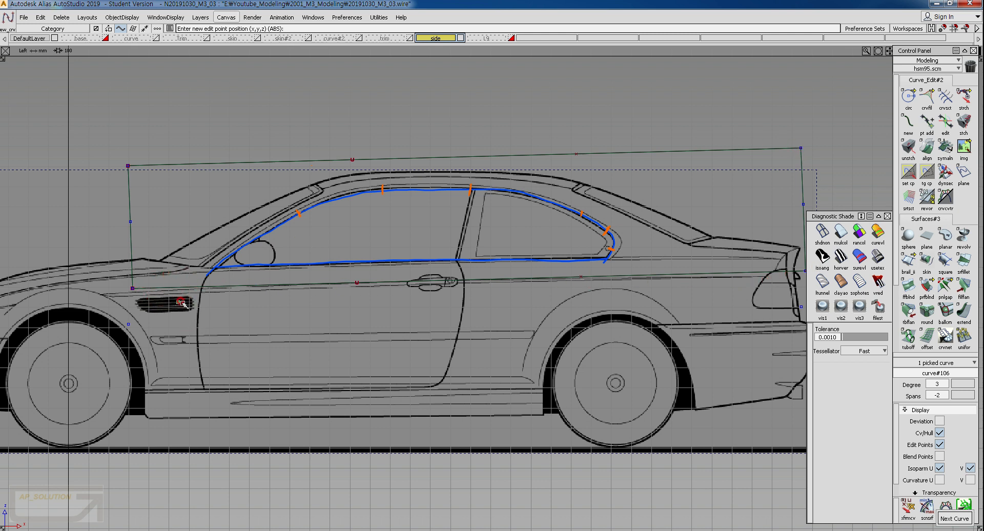
left_click(296, 211)
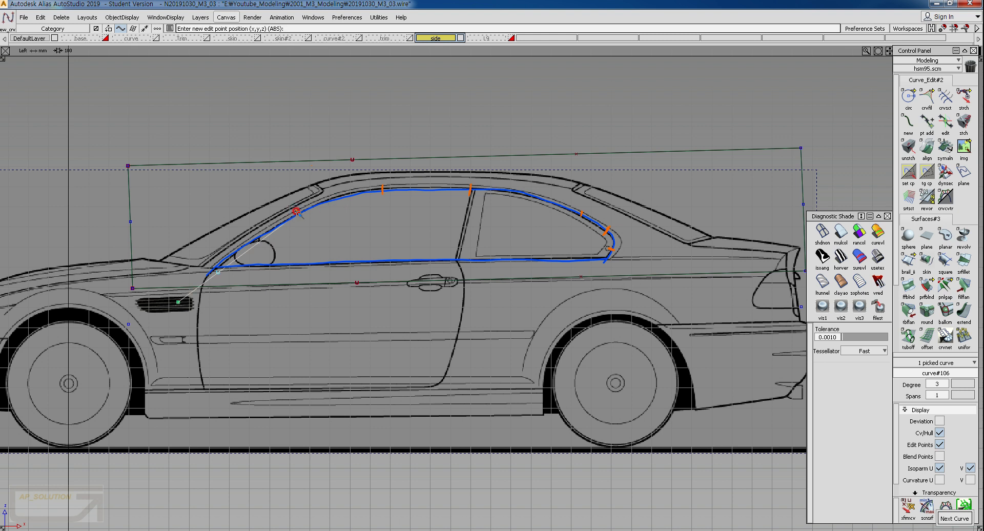
left_click(380, 189)
left_click(469, 189)
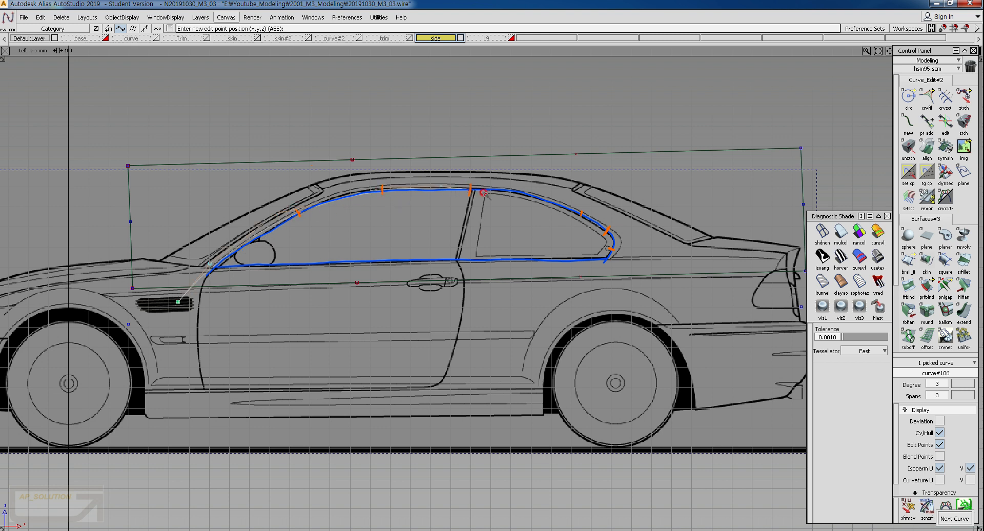
left_click(580, 212)
left_click(606, 231)
left_click(610, 249)
left_click(580, 295)
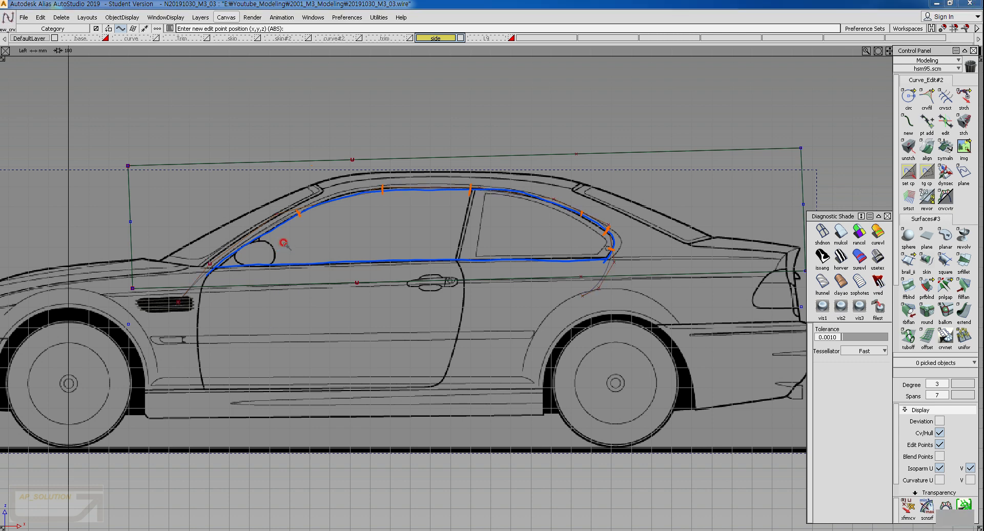
right_click_drag(279, 323, 296, 274, "alt+shift")
middle_click_drag(202, 235, 247, 241, "alt+shift")
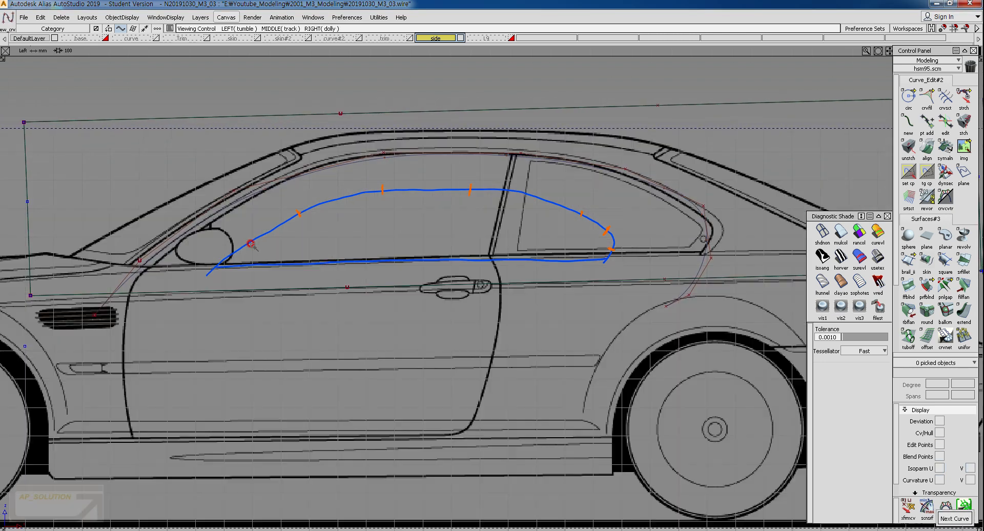
left_click_drag(284, 184, 299, 175, "ctrl+shift")
left_click(294, 189)
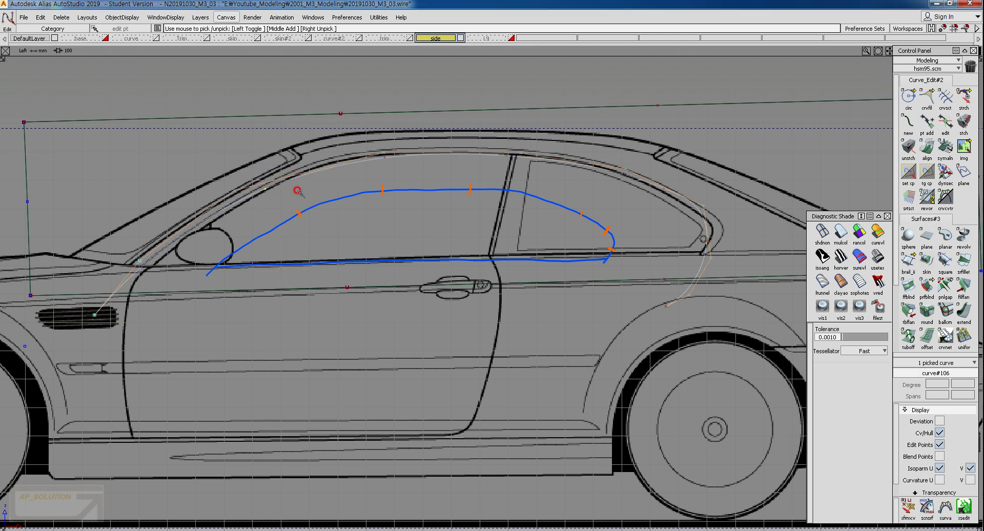
left_click(388, 159)
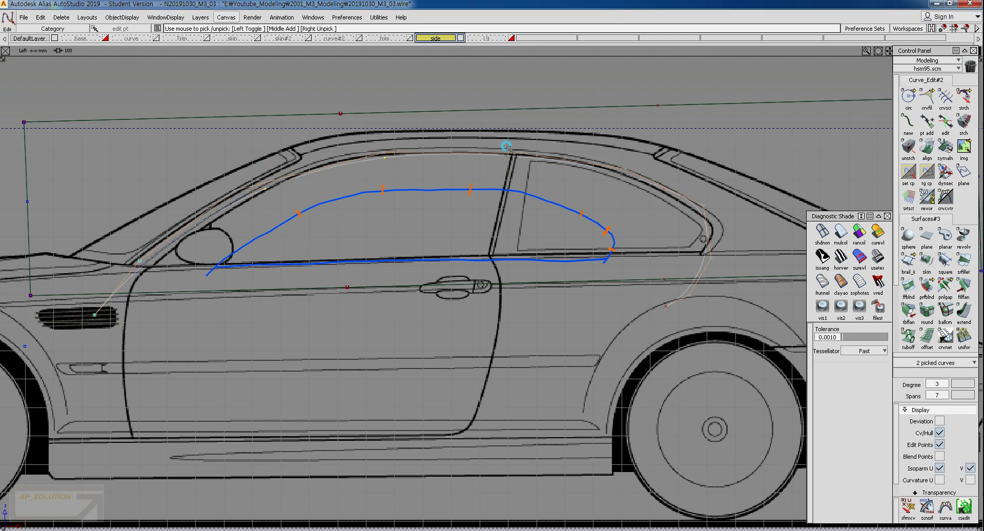
left_click_drag(470, 132, 547, 183)
left_click_drag(583, 146, 712, 242)
left_click_drag(697, 227, 717, 252)
key("Escape")
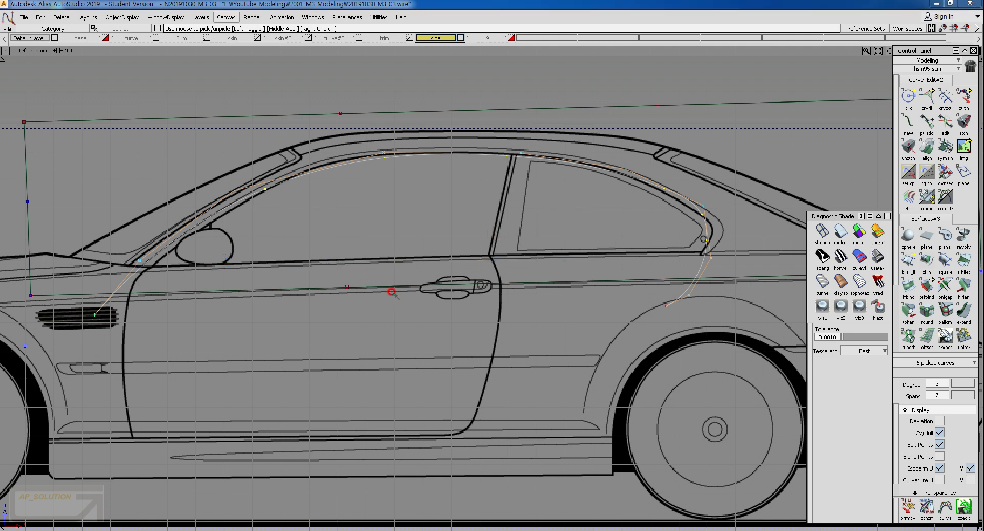
left_click_drag(370, 186, 369, 161, "ctrl+shift")
Move the window curve's second CV up and rearward along the A-pillar beside the mirror.
middle_click_drag(222, 192, 286, 196, "alt+shift")
left_click_drag(274, 187, 289, 180, "ctrl+shift")
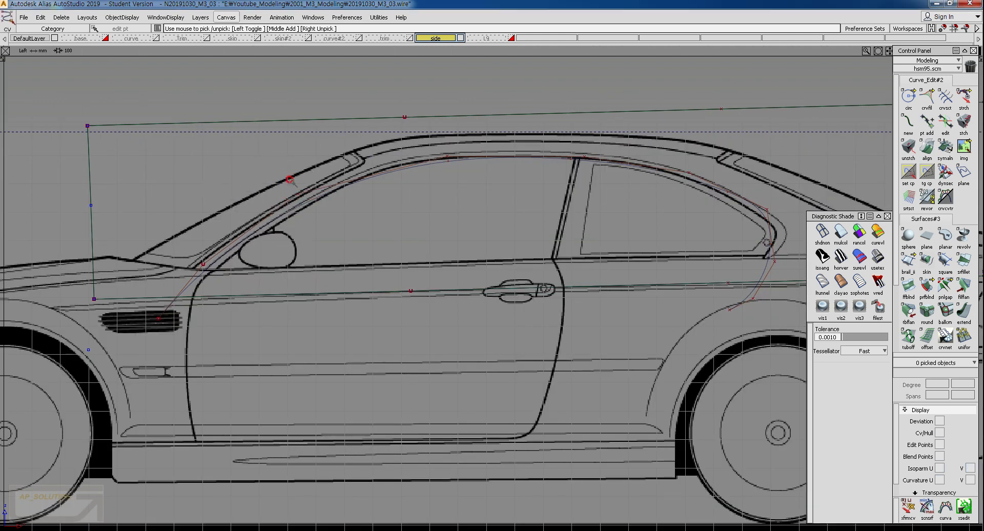
left_click_drag(161, 248, 240, 305)
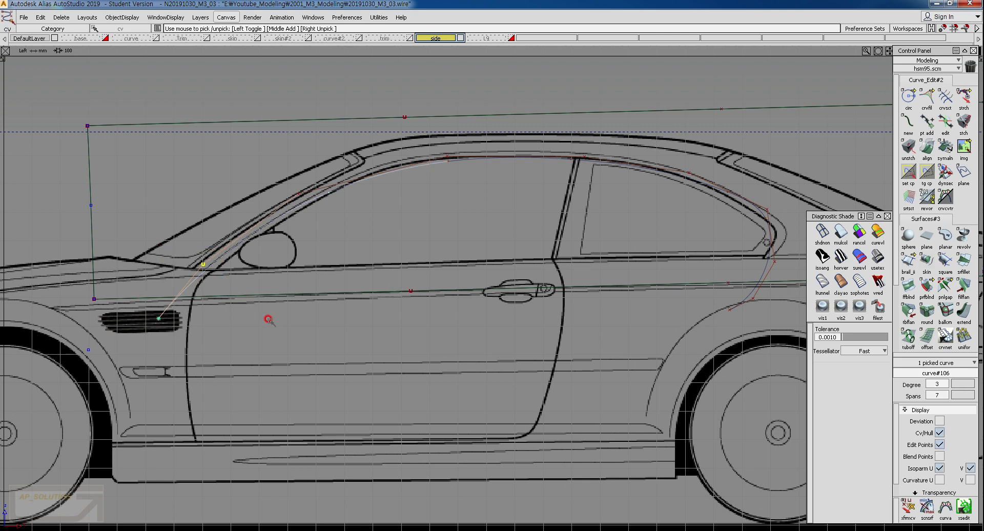
right_click_drag(268, 319, 275, 285, "ctrl+shift")
left_click_drag(287, 288, 316, 275)
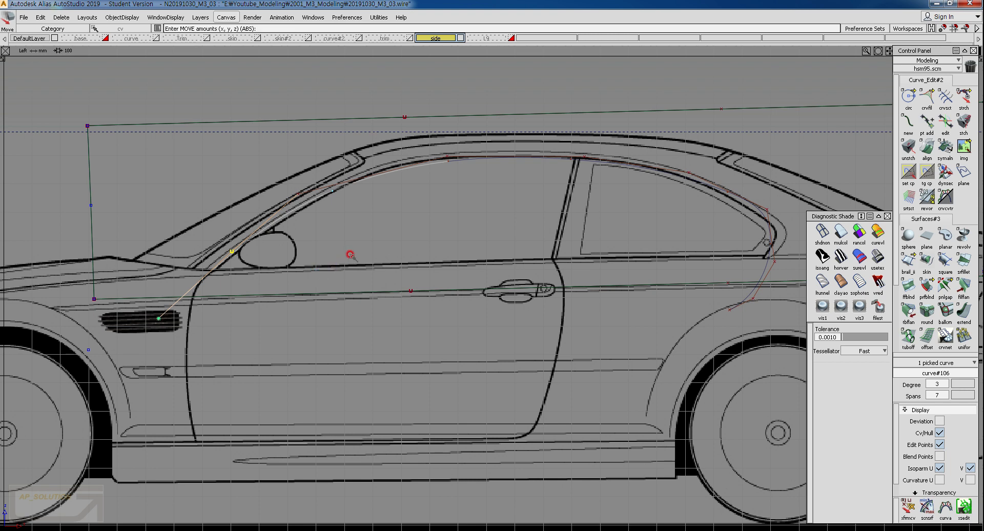
Adjust the window curve's front CVs, from the fender vent to the front of the roof, to follow the A-pillar outline.
right_click_drag(350, 254, 339, 272, "alt+shift")
middle_click_drag(338, 272, 365, 318, "alt+shift")
mouse_move(305, 252)
left_mouse_down("ctrl+shift")
mouse_move(292, 198)
mouse_move(333, 277)
left_mouse_up("ctrl+shift")
right_click_drag(331, 273, 336, 238, "ctrl+shift")
left_click_drag(336, 236, 370, 220)
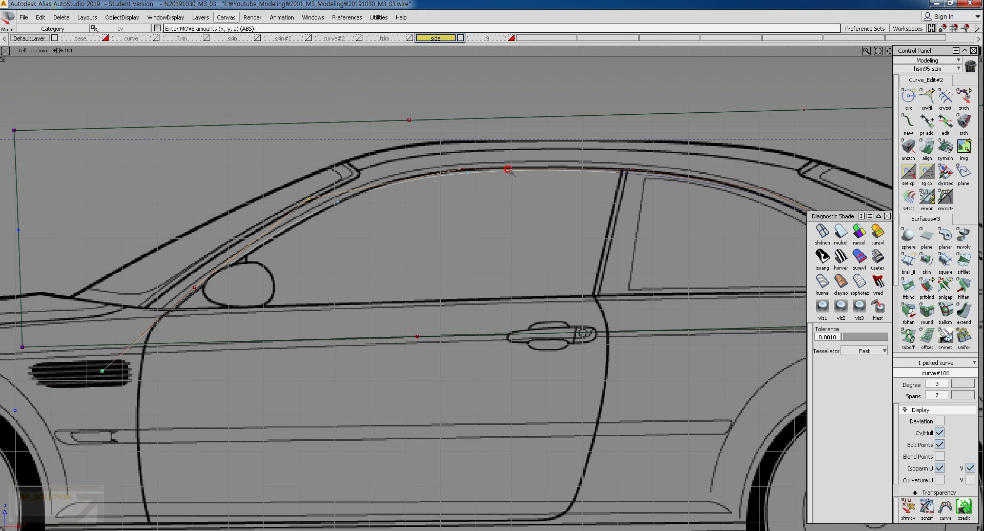
left_click_drag(461, 167, 446, 162)
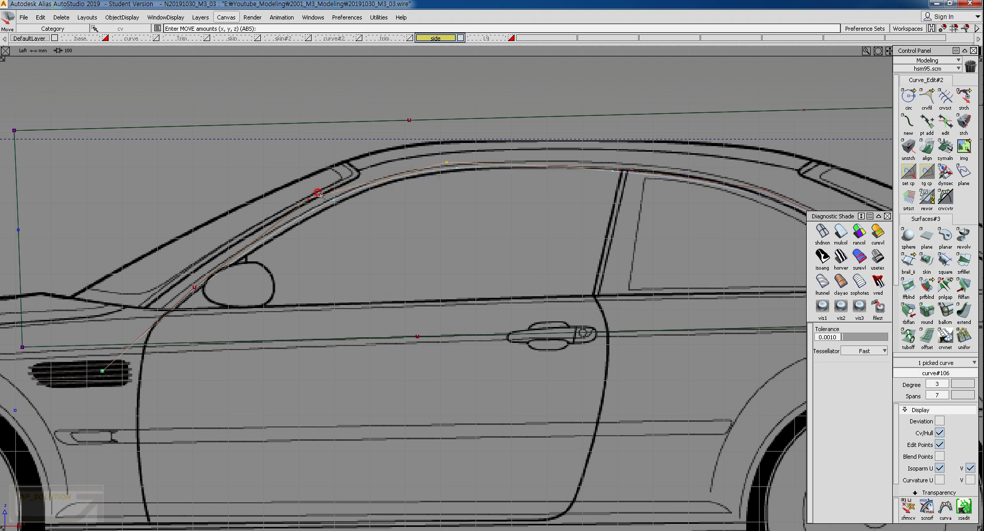
left_click_drag(307, 196, 315, 197)
left_click(191, 287)
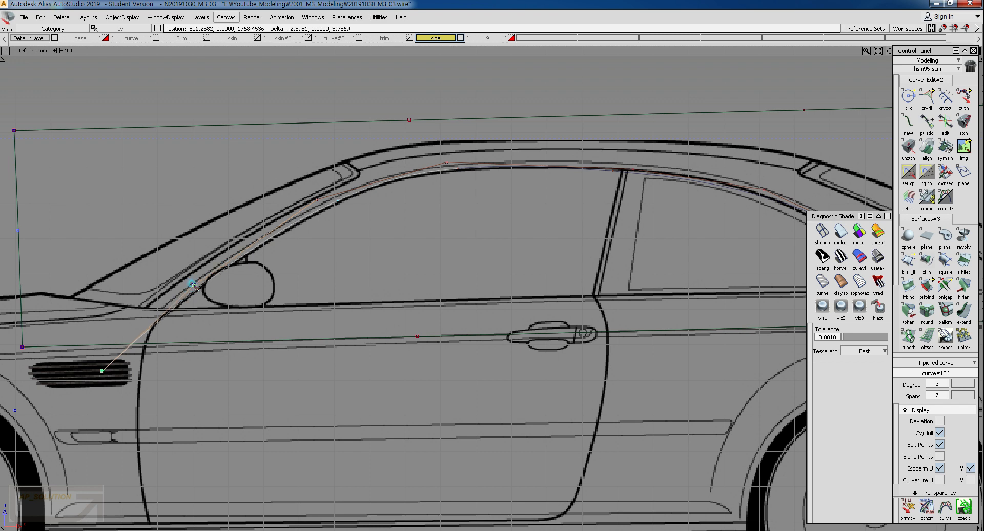
left_click_drag(102, 370, 102, 368)
Move the window curve's CVs above the door glass and rear quarter window to match the upper window outline.
middle_click_drag(597, 241, 445, 267, "alt+shift")
left_click_drag(457, 281, 503, 163, "ctrl+shift")
left_click(467, 165, "ctrl+shift")
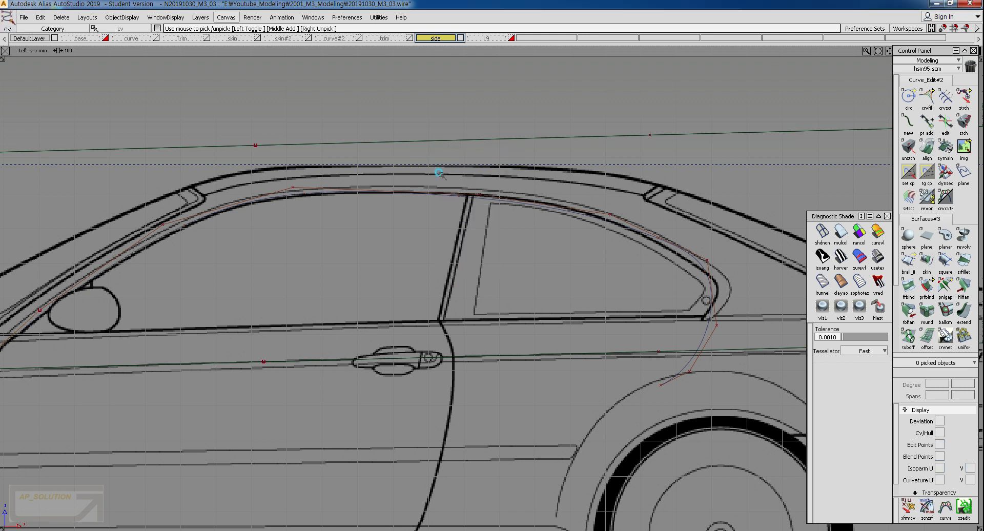
left_click_drag(438, 172, 508, 215)
left_click_drag(494, 250, 518, 242)
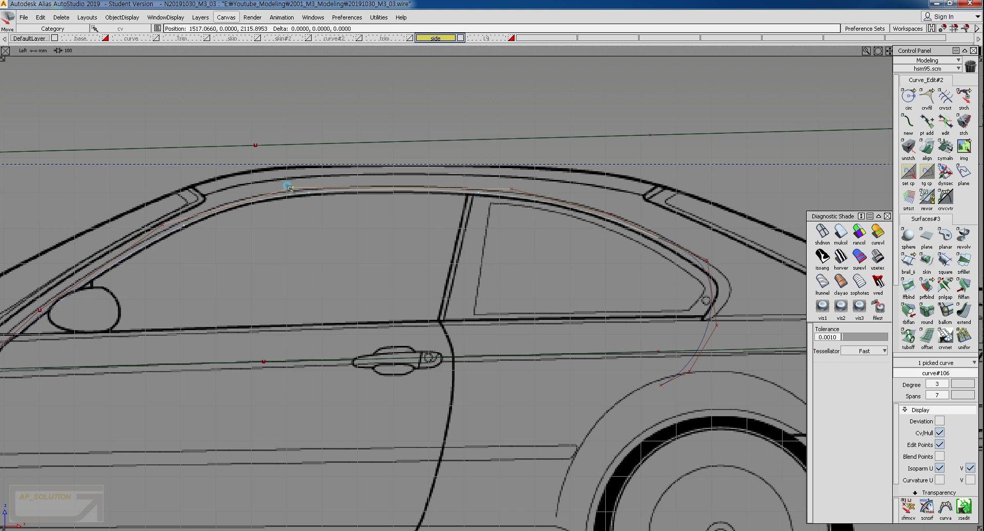
left_click_drag(291, 186, 283, 188)
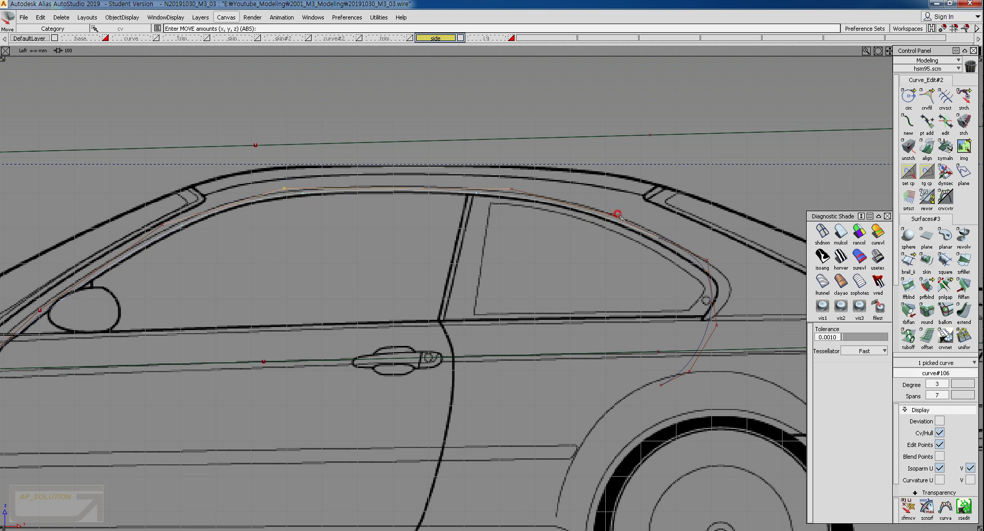
left_click_drag(607, 211, 605, 211)
Reshape the window curve's rear CVs to follow the rounded rear window corner and run its lower end diagonally forward.
left_click_drag(705, 258, 711, 270)
left_click_drag(719, 324, 725, 300)
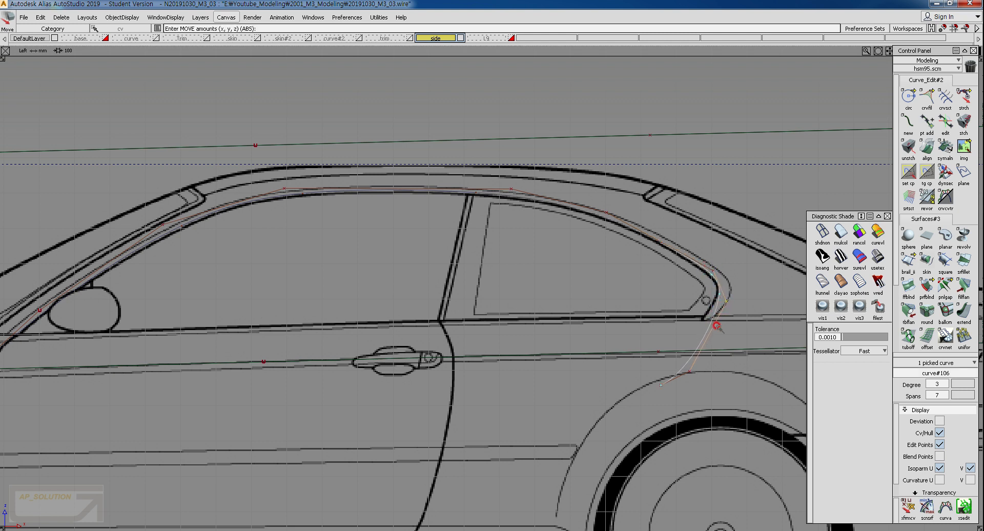
left_click_drag(687, 370, 686, 339)
left_click_drag(665, 377, 642, 377)
left_click_drag(685, 333, 689, 337)
Fine-tune the window curve's CVs around the rear quarter window against the blueprint and deselect the curve.
left_click(724, 300)
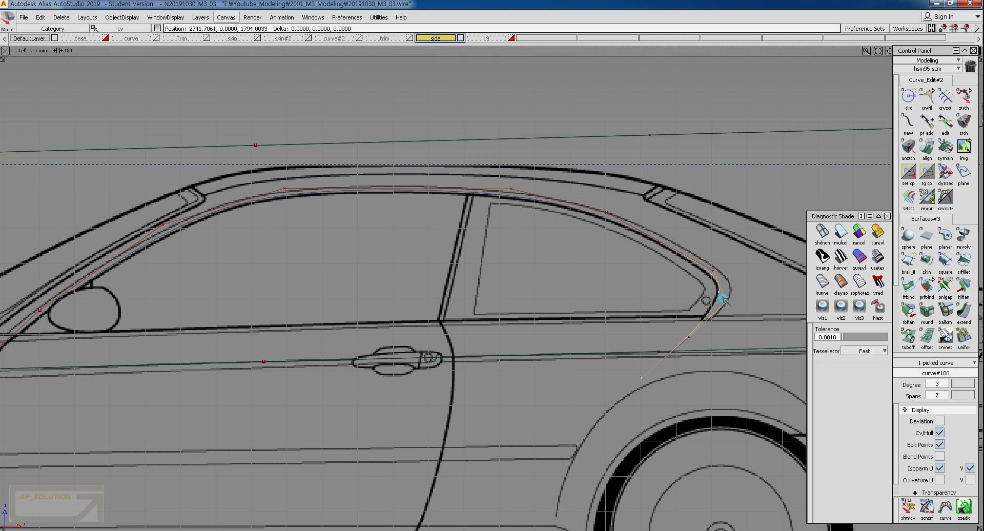
left_click_drag(710, 264, 711, 270)
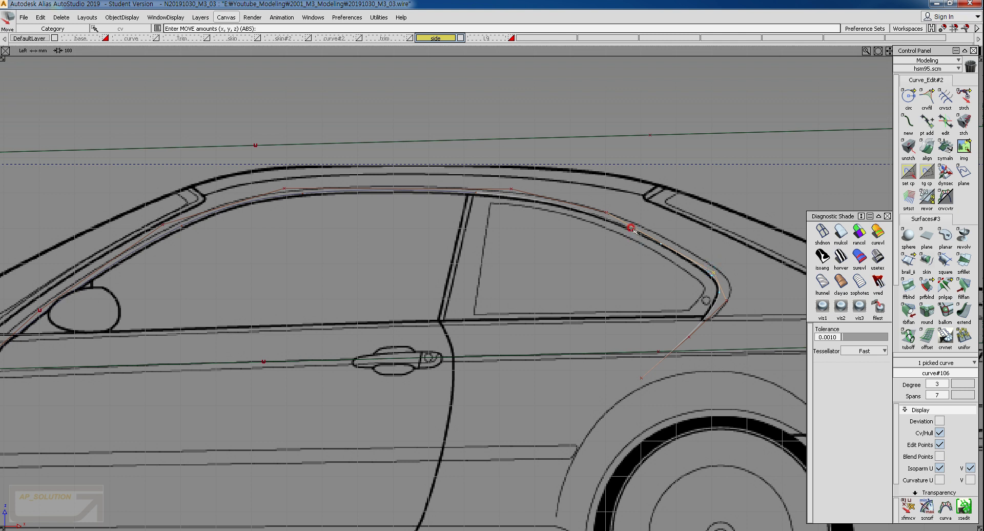
left_click(605, 212)
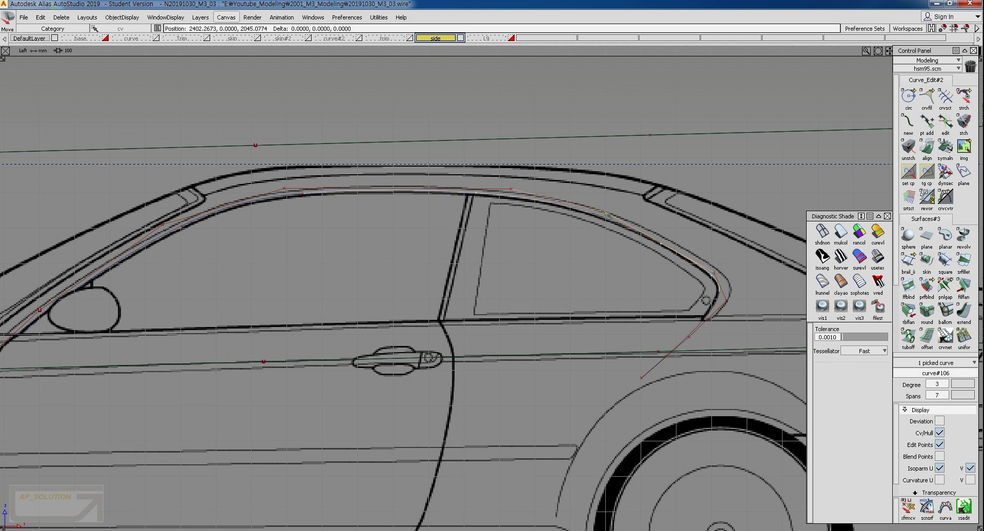
middle_click_drag(606, 212, 611, 212)
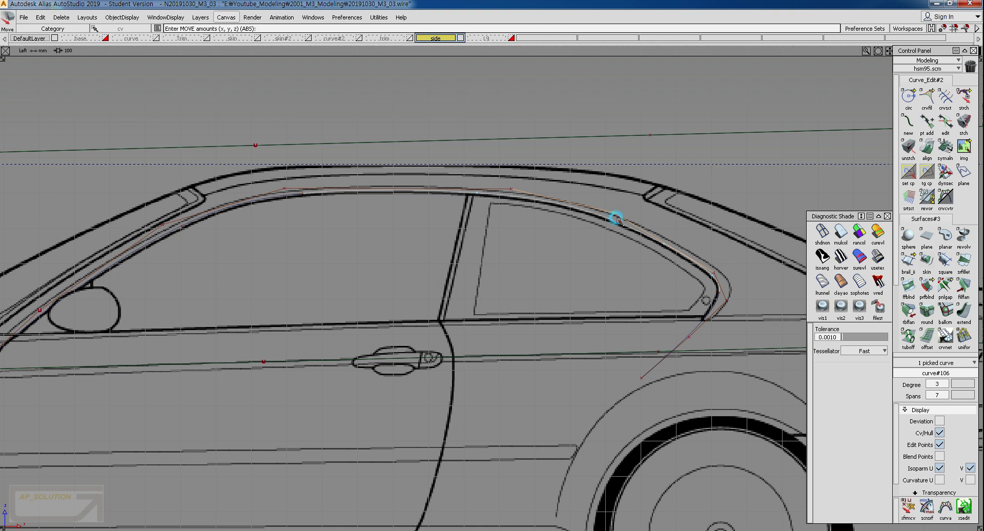
left_click(511, 188)
left_click_drag(598, 336, 598, 269, "ctrl+shift")
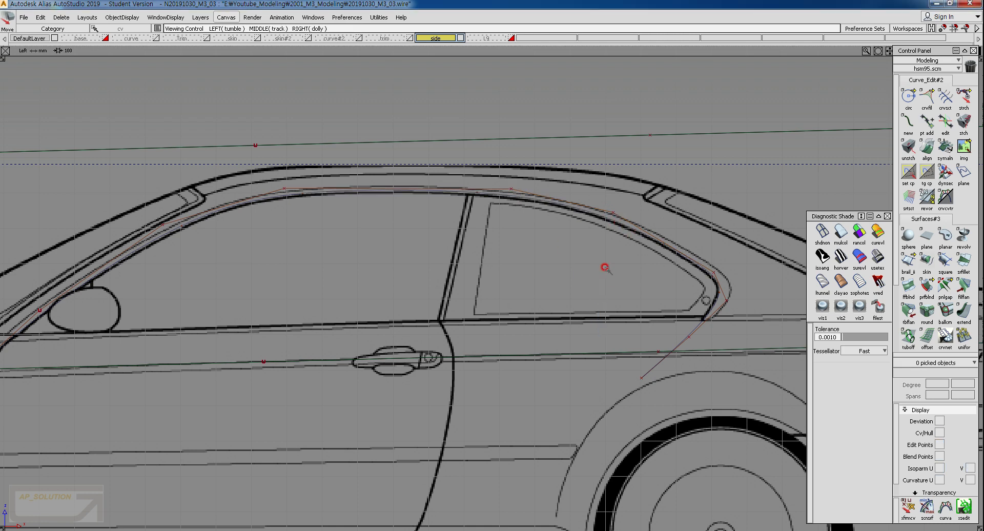
Draw a two-point degree 3 edit-point curve along the beltline, from above the front wheel to just beyond the tail.
right_click_drag(605, 268, 593, 291, "alt+shift")
middle_click_drag(346, 309, 369, 275, "alt+shift")
right_click_drag(369, 276, 352, 292, "alt+shift")
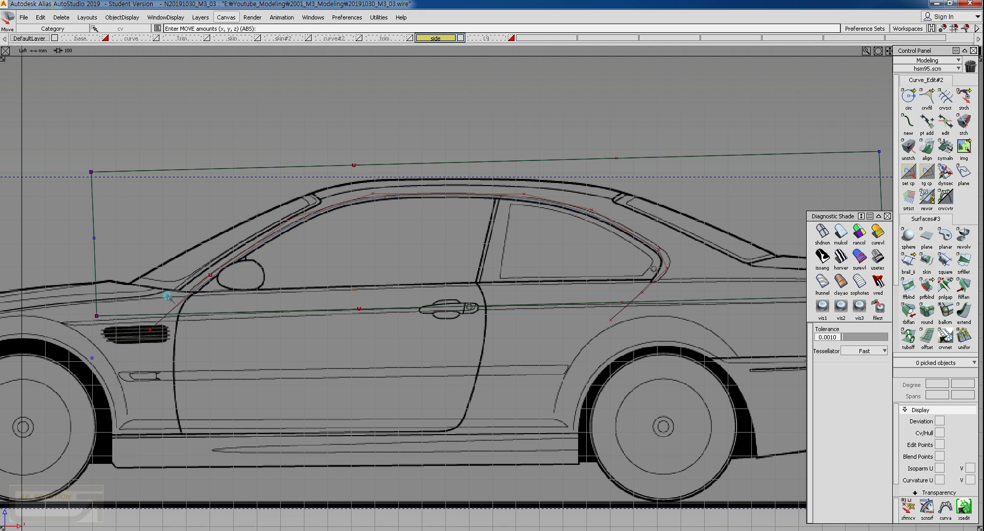
left_click_drag(169, 298, 143, 297, "ctrl+shift")
right_click_drag(342, 282, 323, 303, "alt+shift")
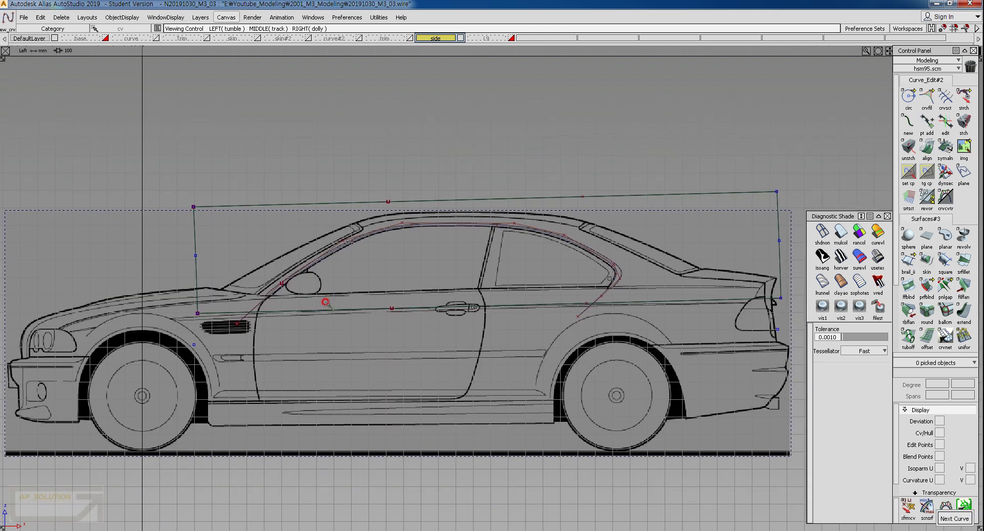
left_click(140, 305)
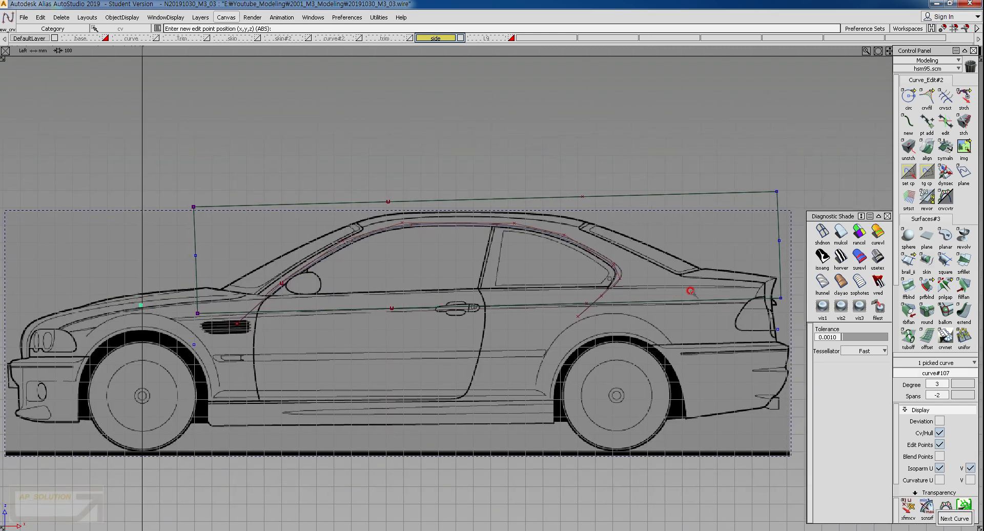
middle_click_drag(690, 291, 662, 279, "alt+shift")
left_click_drag(773, 279, 782, 285)
Move the beltline curve's two middle CVs forward and up to follow the lower window line.
left_click_drag(339, 352, 287, 272, "ctrl+shift")
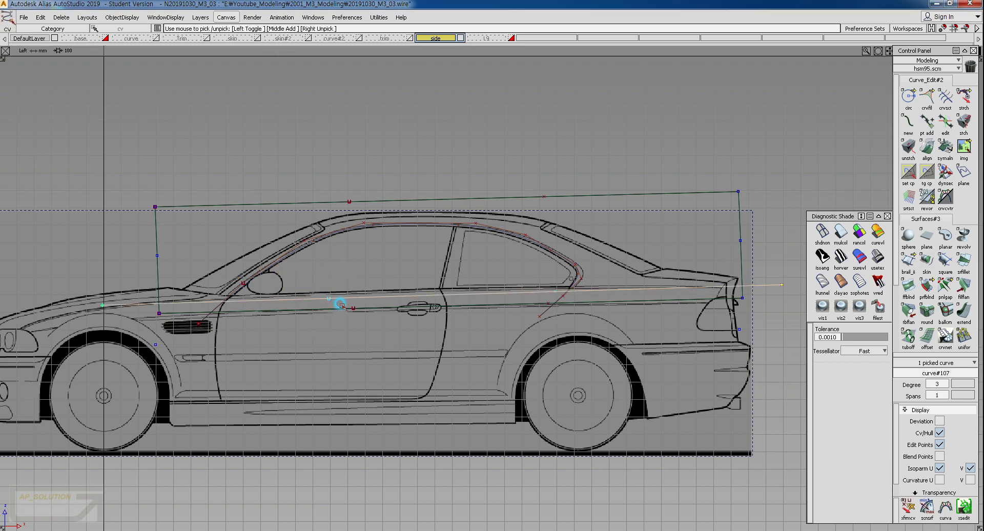
left_click_drag(340, 303, 341, 305)
left_click_drag(533, 276, 569, 293)
left_click_drag(484, 353, 476, 276, "ctrl+shift")
left_click_drag(258, 294, 309, 293, "ctrl+shift")
left_click_drag(318, 294, 335, 300)
left_click_drag(539, 285, 558, 294)
left_click_drag(506, 369, 504, 326, "ctrl+shift")
left_click_drag(507, 344, 457, 336)
right_click_drag(456, 335, 455, 336)
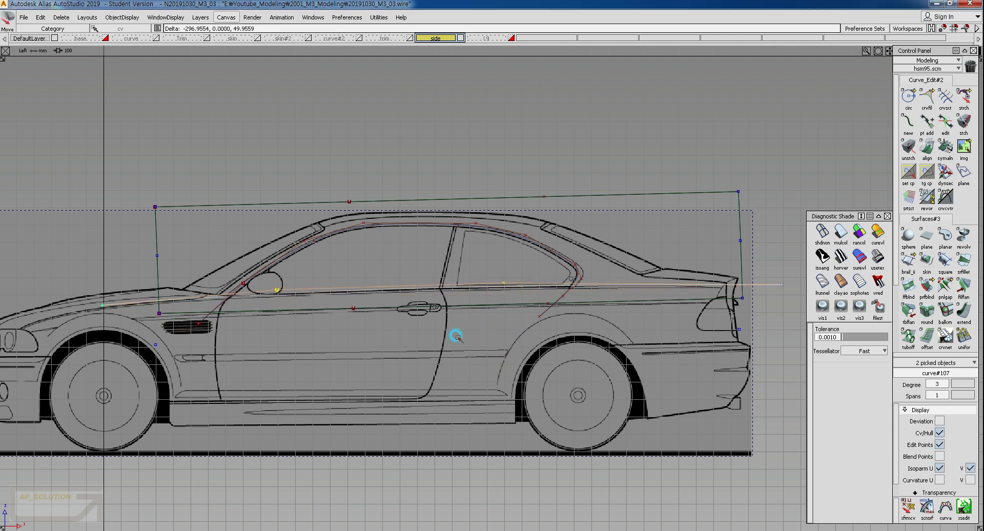
Adjust the height of the beltline curve's front end CV above the front wheel against the side blueprint.
middle_click_drag(199, 305, 335, 308, "alt+shift")
right_click_drag(287, 287, 376, 276, "alt+shift")
middle_click_drag(223, 296, 464, 297, "alt+shift")
mouse_move(267, 335)
left_mouse_down("ctrl+shift")
mouse_move(264, 309)
mouse_move(253, 308)
left_mouse_up("ctrl+shift")
left_click_drag(232, 307, 306, 350)
right_click_drag(545, 331, 545, 308, "ctrl+shift")
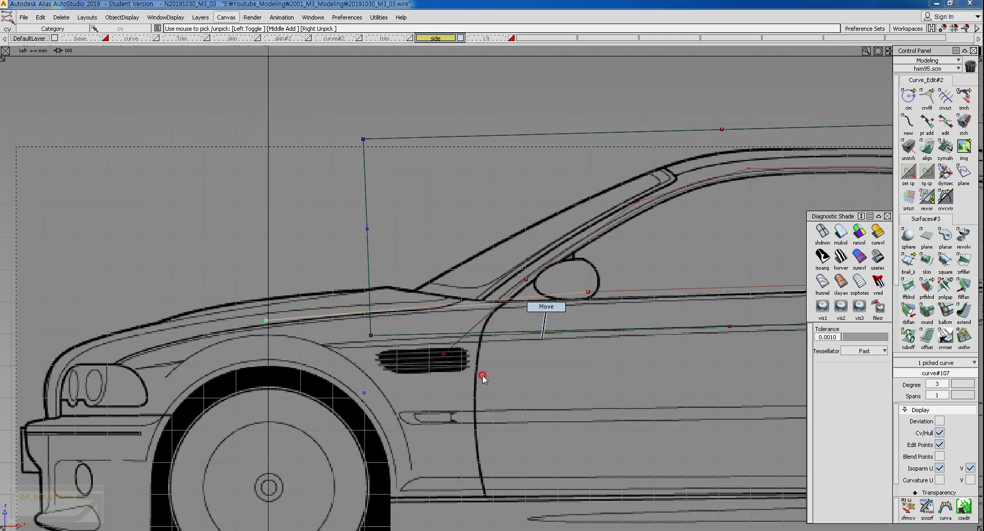
right_click_drag(489, 379, 488, 373)
Fine-tune the beltline curve's forward middle CV near the door mirror to follow the window's lower edge.
middle_click_drag(501, 345, 351, 352, "alt+shift")
left_click_drag(388, 353, 408, 288, "ctrl+shift")
left_click_drag(407, 285, 455, 306)
middle_click_drag(475, 377, 474, 356, "ctrl+shift")
right_click_drag(474, 371, 475, 371)
Fine-tune the height of the beltline curve's rear middle CV below the rear quarter window.
middle_click_drag(614, 361, 290, 365, "alt+shift")
left_click_drag(483, 362, 545, 292, "ctrl+shift")
left_click_drag(514, 281, 547, 301)
right_click_drag(496, 380, 495, 357, "ctrl+shift")
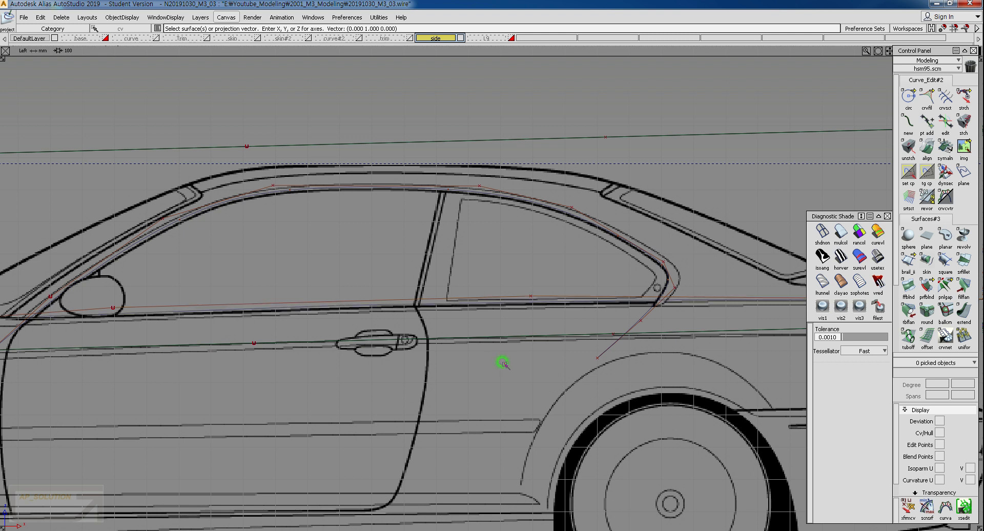
left_click_drag(503, 363, 551, 316, "ctrl+shift")
right_click_drag(499, 414, 491, 363, "ctrl+shift")
right_click_drag(492, 369, 493, 370)
Adjust the height of the beltline curve's rear end CV behind the tail to match the blueprint.
middle_click_drag(623, 381, 311, 386, "alt+shift")
left_click_drag(682, 359, 701, 242, "ctrl+shift")
left_click_drag(692, 278, 713, 278, "ctrl+shift")
left_click_drag(711, 275, 756, 322)
middle_click_drag(746, 367, 746, 342, "ctrl+shift")
right_click_drag(746, 344, 745, 341)
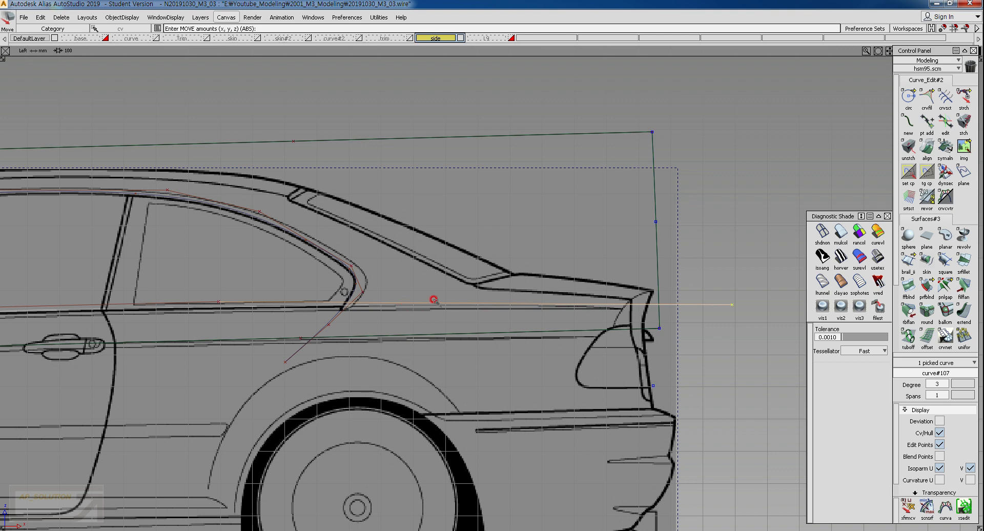
right_click_drag(452, 312, 407, 351, "alt+shift")
middle_click_drag(407, 351, 701, 343, "alt+shift")
left_click_drag(410, 381, 412, 318, "ctrl+shift")
left_click_drag(242, 264, 269, 318, "ctrl+shift")
mouse_move(467, 247)
left_mouse_down("ctrl+shift")
mouse_move(469, 292)
mouse_move(457, 253)
left_mouse_up("ctrl+shift")
right_click_drag(472, 203, 443, 429)
right_click_drag(442, 429, 469, 360, "alt+shift")
right_click_drag(688, 318, 670, 415)
Project the upper window curve and the beltline curve onto the side rail surface from the left view.
key("F6")
right_click_drag(593, 374, 647, 251, "alt+shift")
left_click_drag(524, 389, 524, 277, "ctrl+shift")
right_click_drag(692, 222, 665, 213, "ctrl+shift")
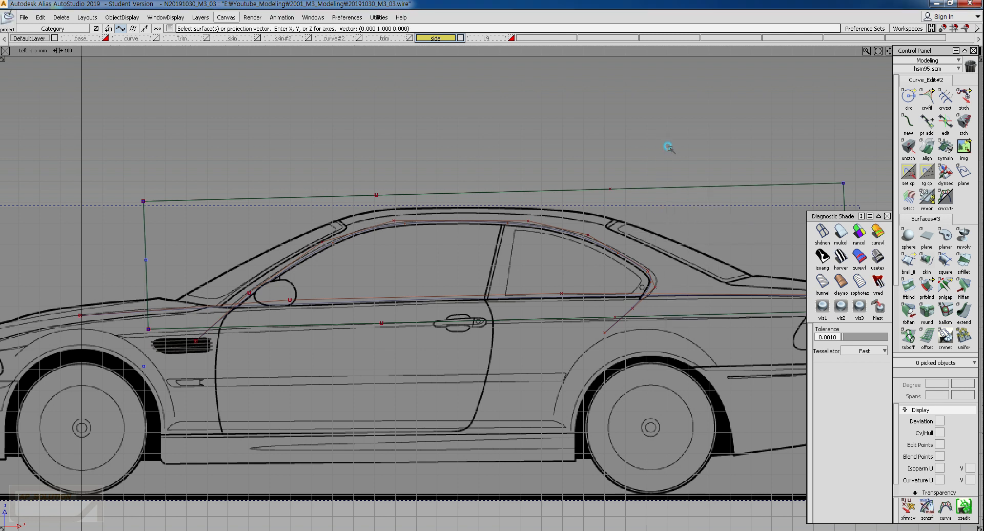
left_click_drag(668, 147, 688, 219)
key("space")
left_click_drag(330, 213, 369, 312)
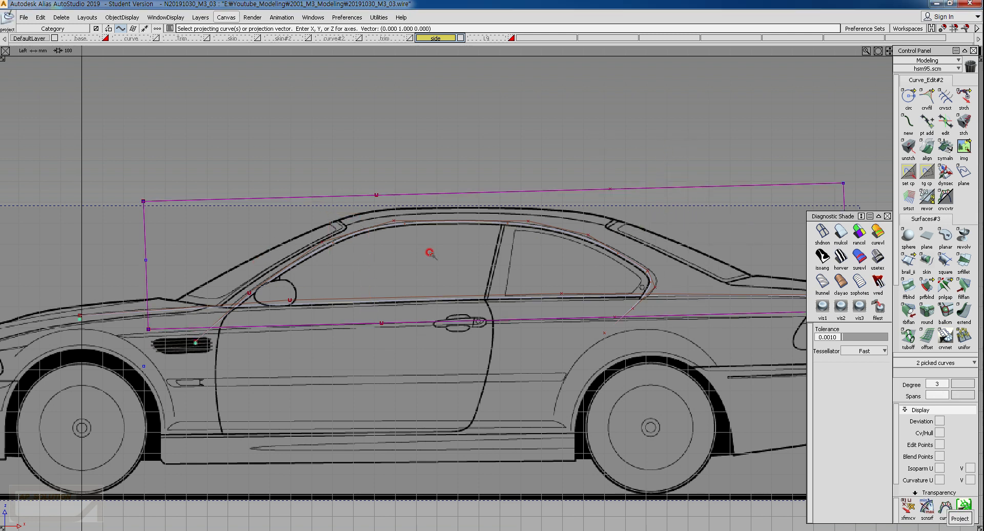
key("space")
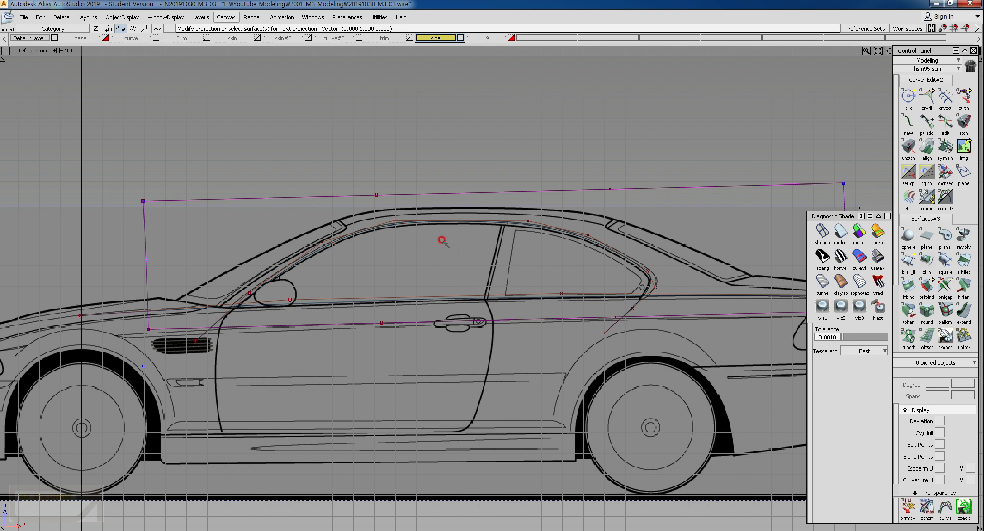
Assign the two original window outline curves to layer L9.
left_click_drag(325, 184, 365, 202, "ctrl+shift")
mouse_move(326, 204)
left_mouse_down()
mouse_move(387, 272)
mouse_move(409, 318)
left_mouse_up()
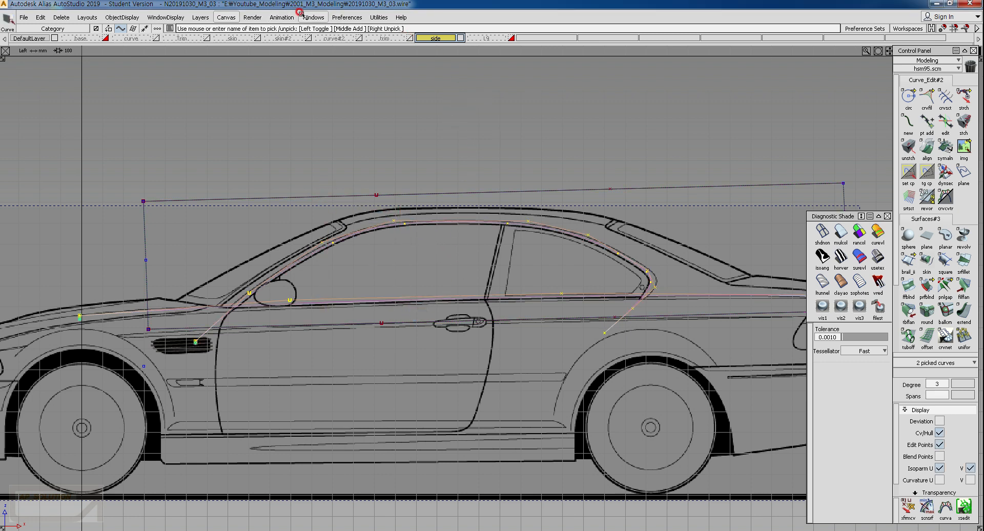
left_click(490, 39)
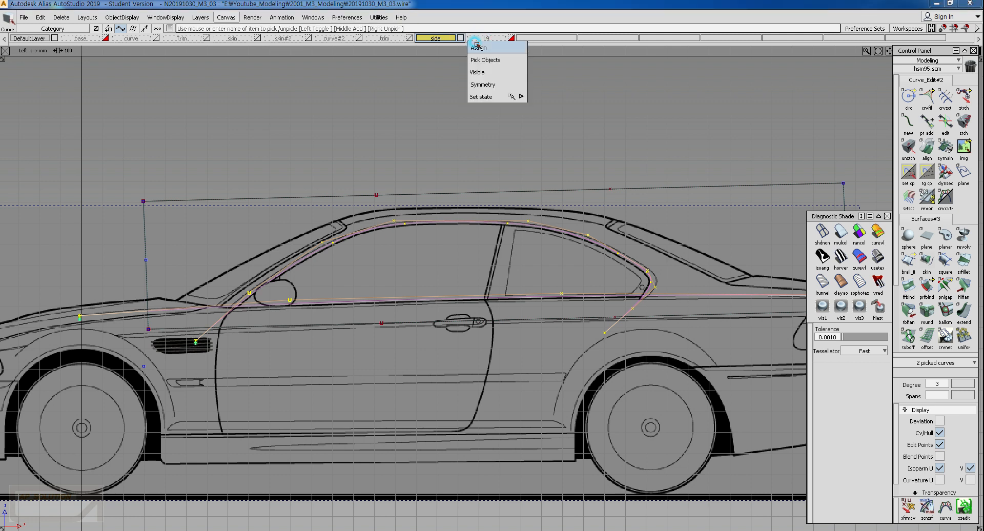
left_click(475, 43)
Compare the projected window curves on the surface with the side window outline in the top-view blueprint.
left_click_drag(405, 239, 431, 242, "ctrl+shift")
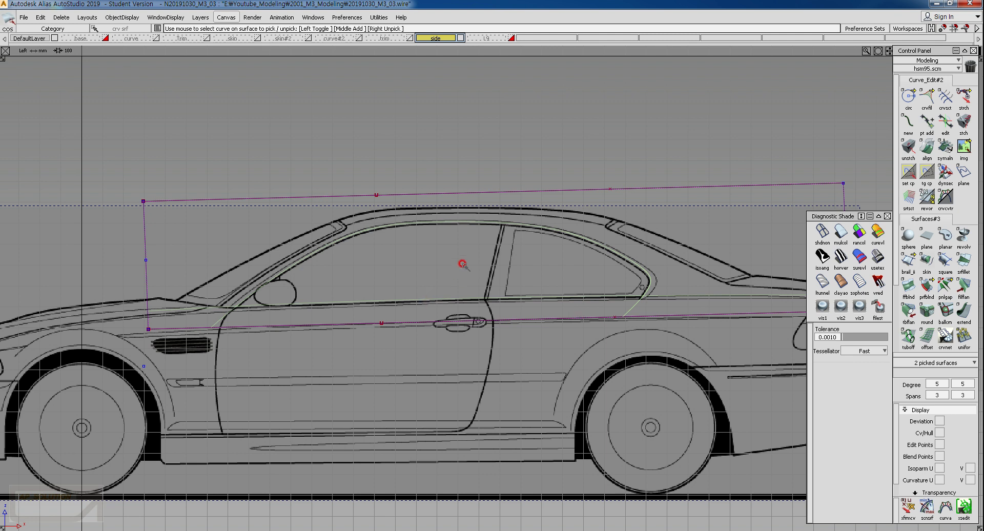
right_click_drag(462, 264, 467, 308, "ctrl+shift")
left_click_drag(453, 348, 384, 311, "ctrl+shift")
left_click(395, 321)
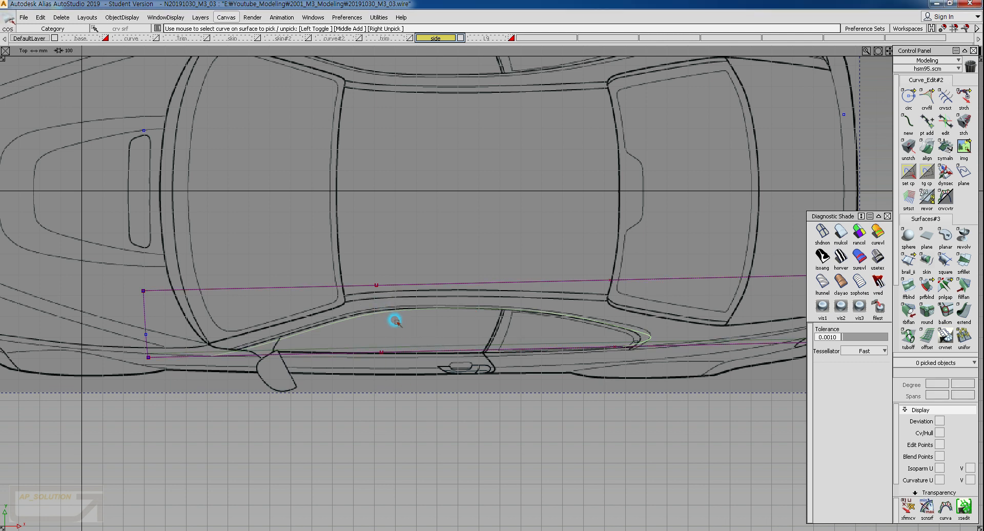
left_click(410, 353)
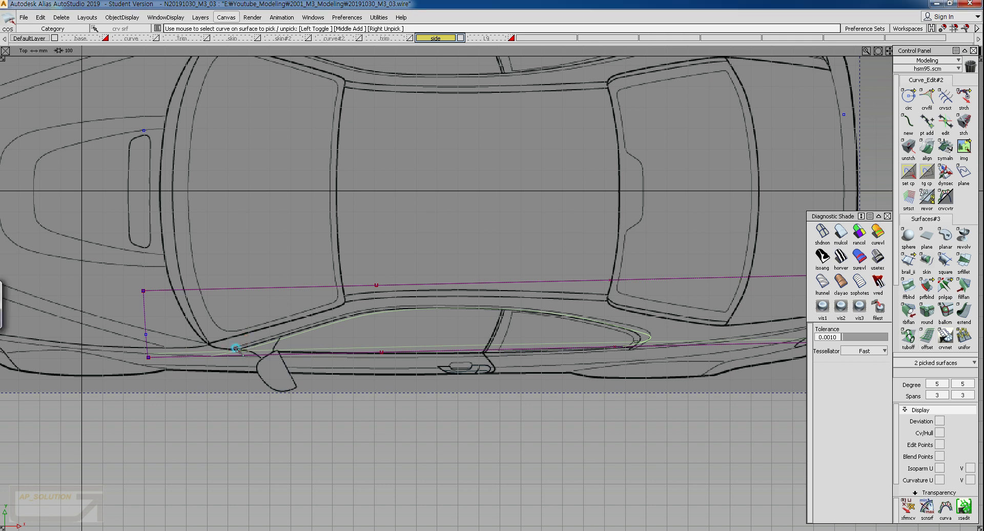
left_click(287, 373)
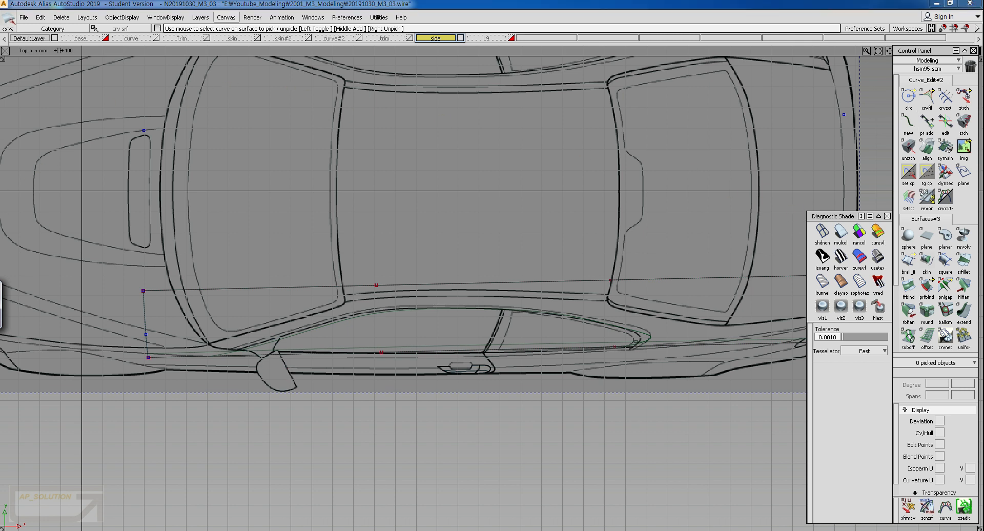
mouse_move(239, 349)
left_mouse_down()
mouse_move(359, 315)
mouse_move(443, 308)
mouse_move(529, 312)
mouse_move(638, 337)
mouse_move(619, 347)
left_mouse_up()
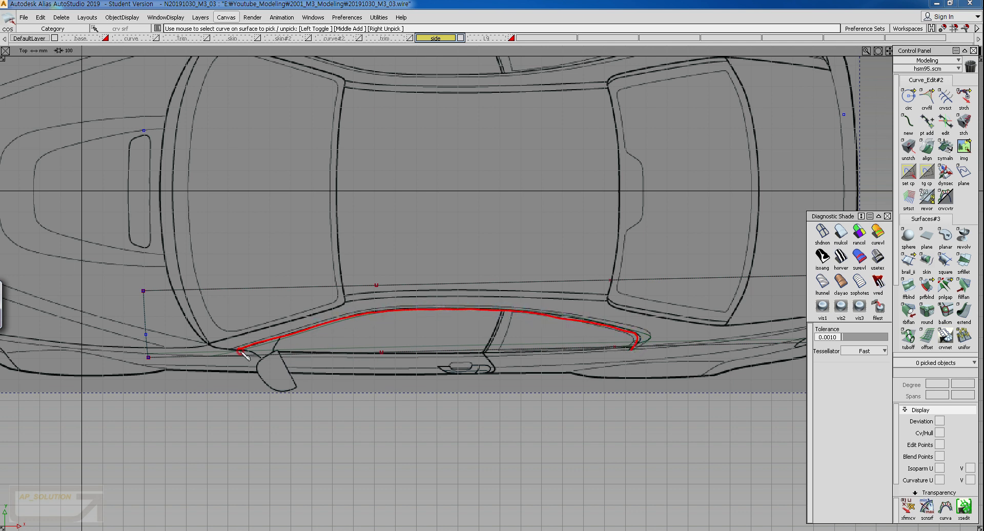
left_click_drag(237, 350, 634, 349)
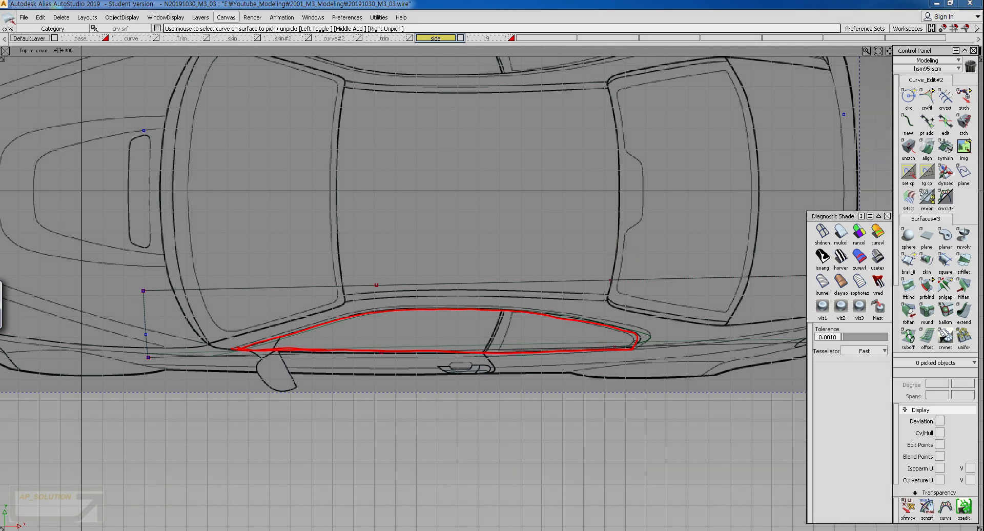
Check the projected upper, beltline and rear corner lines against the blueprint in the top and left views.
left_click_drag(456, 319, 426, 307, "ctrl+shift")
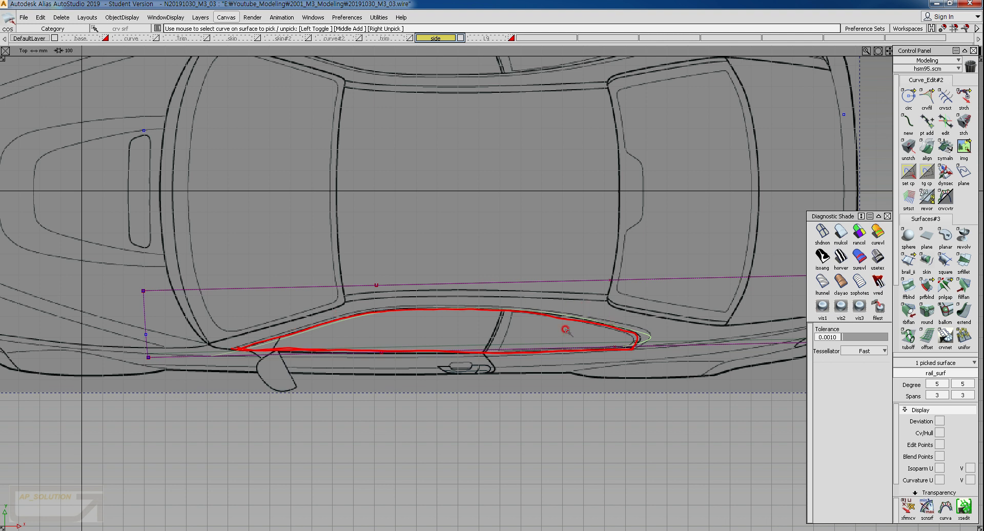
left_click_drag(482, 364, 455, 337, "ctrl+shift")
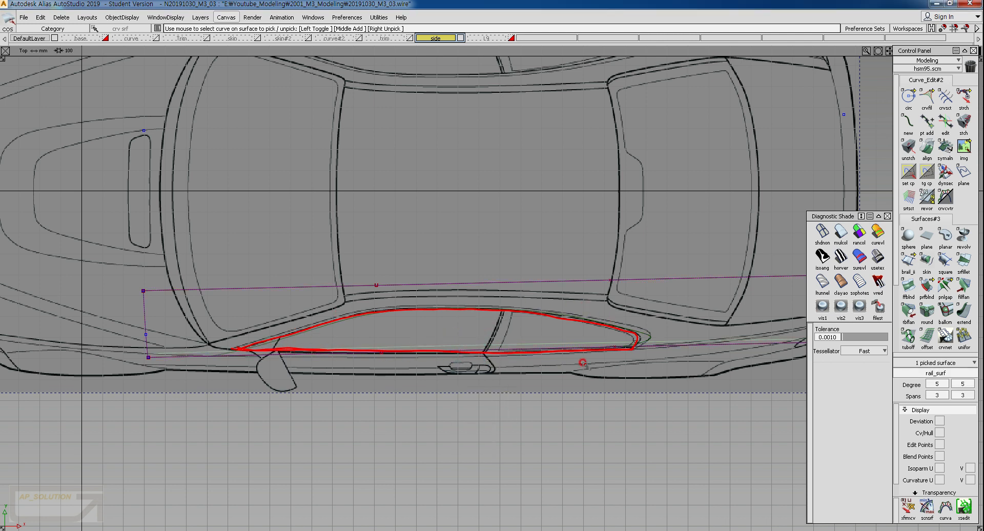
left_click_drag(649, 336, 640, 327, "ctrl+shift")
left_click(637, 334)
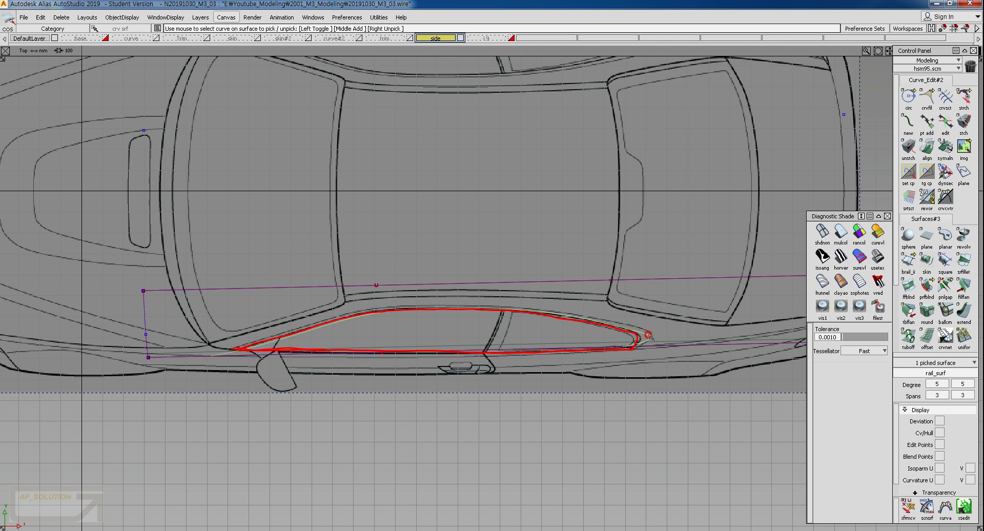
right_click_drag(558, 323, 580, 322, "ctrl+shift")
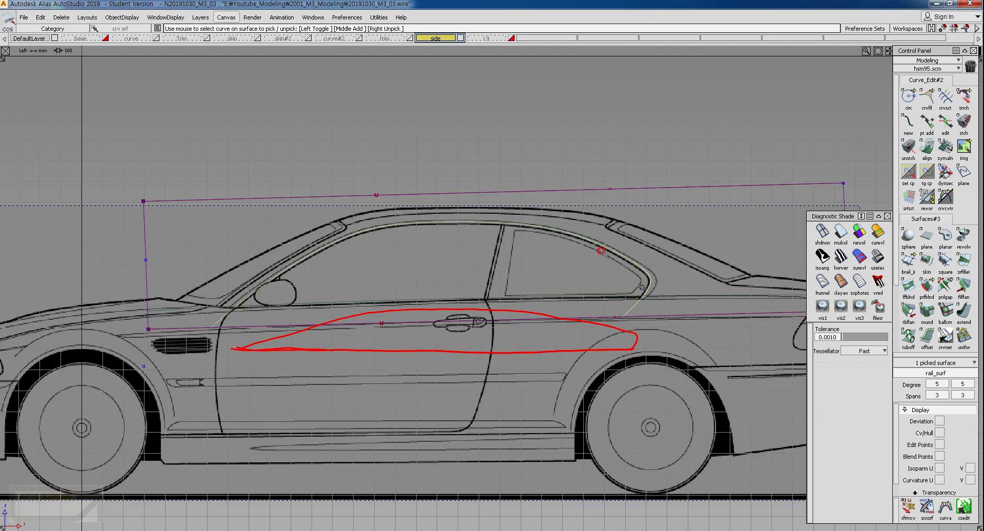
right_click_drag(601, 251, 603, 298, "ctrl+shift")
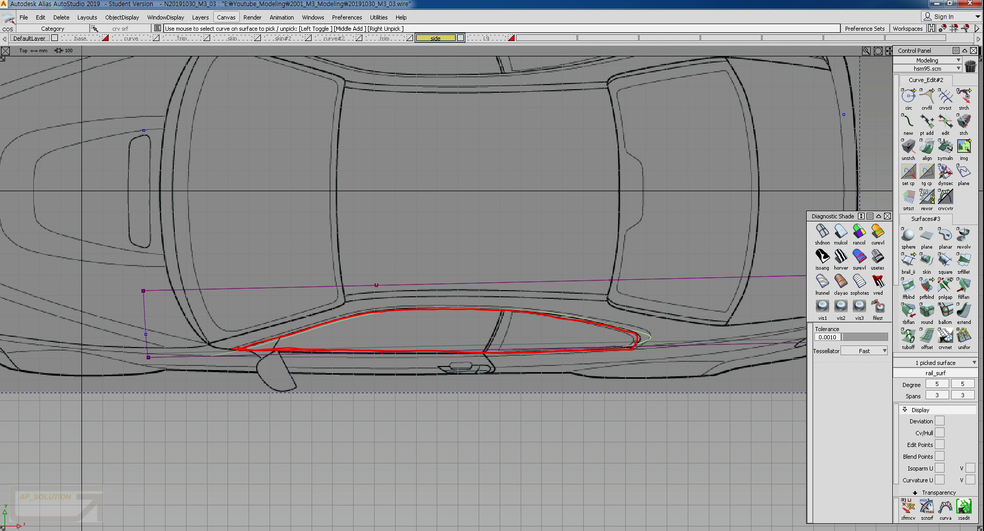
key("Escape")
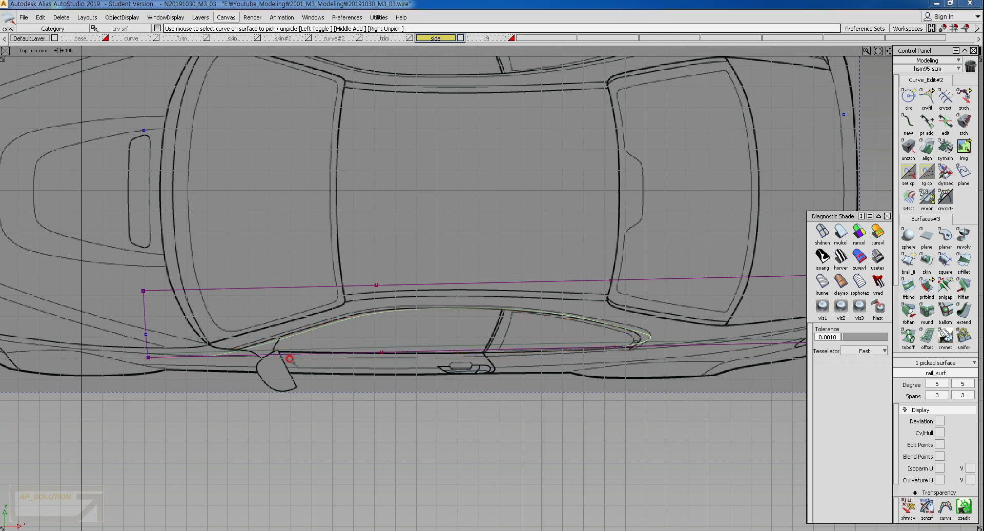
Highlight the projected upper and beltline curves in turn to check their offset from the top-view window.
middle_click_drag(339, 342, 294, 335, "alt+shift")
left_click_drag(330, 351, 399, 296, "ctrl+shift")
left_click(373, 349)
mouse_move(401, 313)
left_mouse_down("ctrl+shift")
mouse_move(388, 305)
mouse_move(400, 309)
left_mouse_up("ctrl+shift")
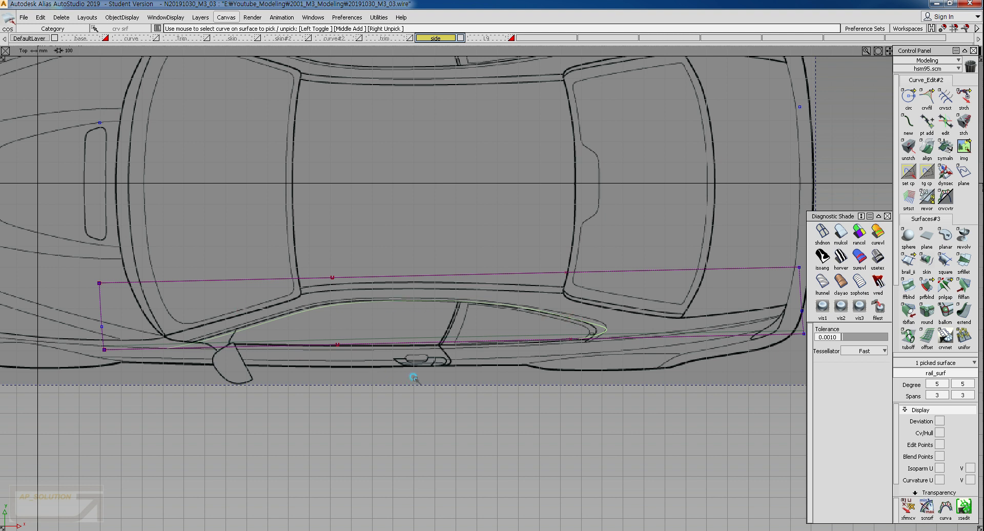
left_click_drag(413, 346, 416, 334, "ctrl+shift")
left_click(362, 345)
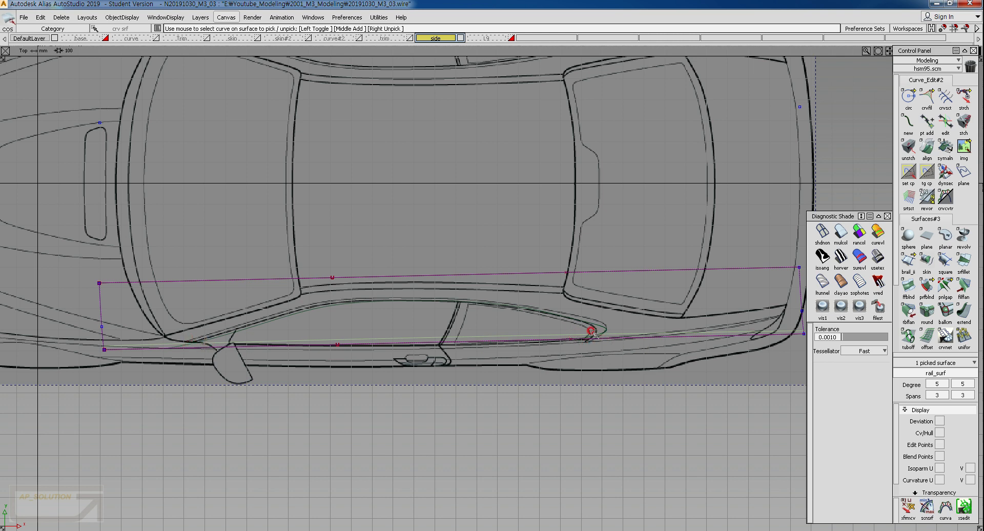
Set the pivot of the surface's rear section curve at its upper endpoint and rotate its lower end outward.
right_click_drag(579, 333, 561, 335, "alt+shift")
middle_click_drag(561, 335, 522, 334, "alt+shift")
right_click_drag(522, 334, 517, 334, "alt+shift")
left_click_drag(600, 391, 634, 278, "ctrl+shift")
left_click_drag(646, 272, 679, 290, "ctrl+shift")
left_click(683, 297)
right_click_drag(619, 310, 641, 300, "ctrl+shift")
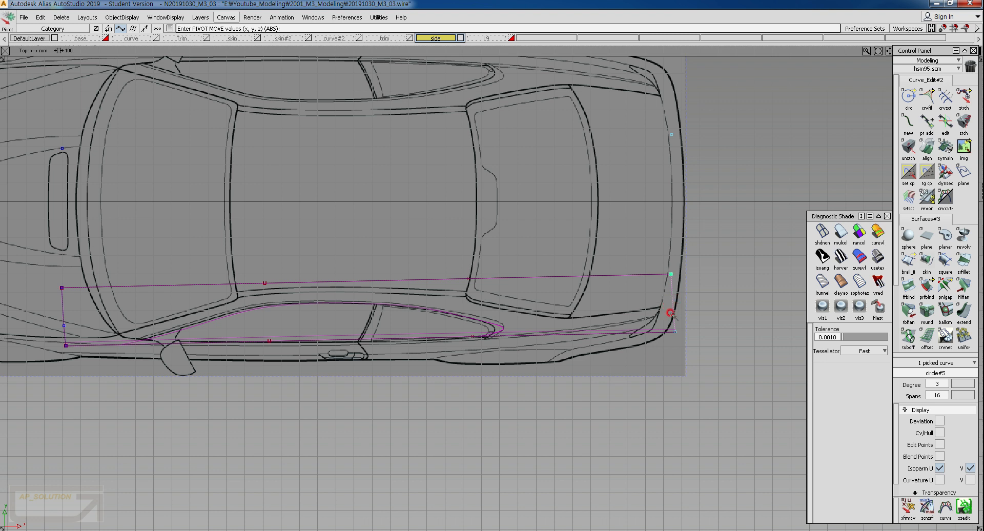
right_click_drag(705, 298, 705, 318, "ctrl+shift")
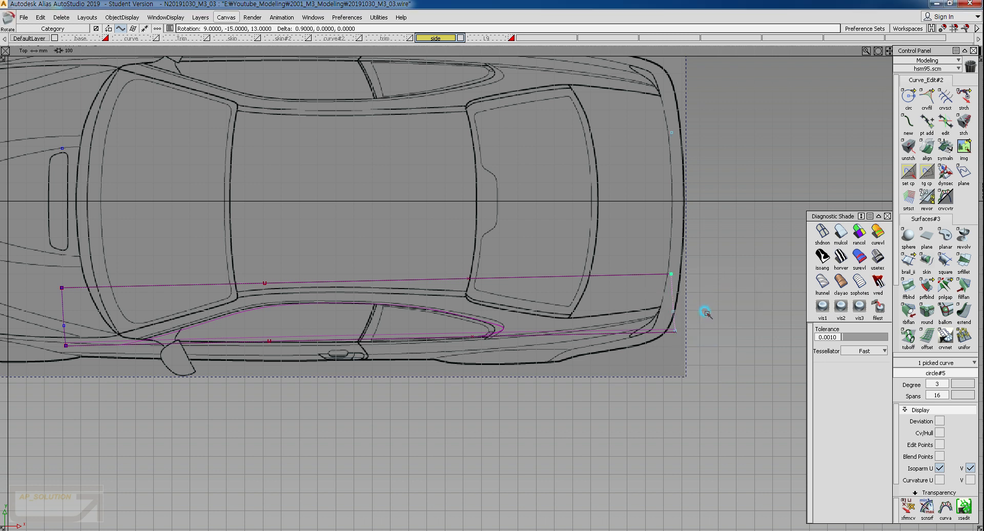
left_click_drag(705, 313, 706, 334)
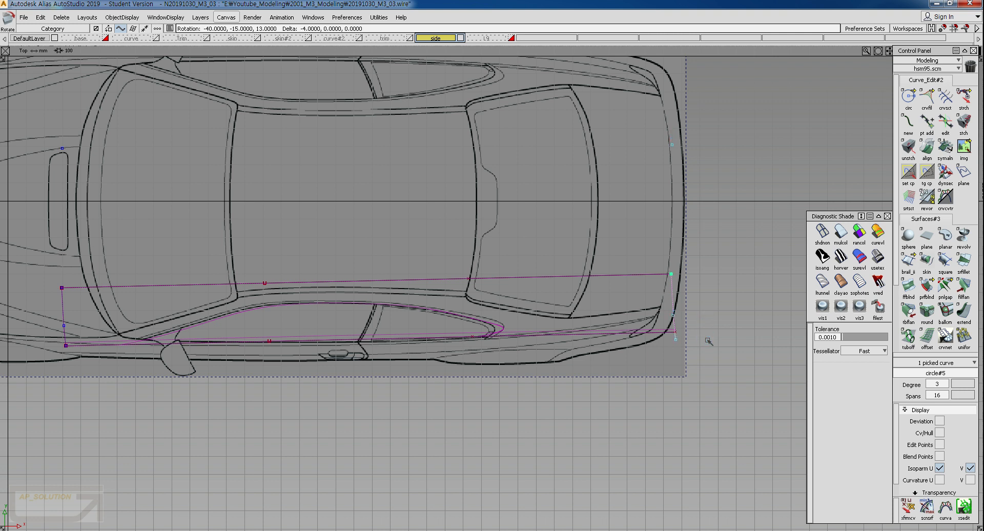
Snap the lower rail curve's rear end CV to the lower end of the rotated section curve.
left_click_drag(651, 356, 698, 336, "ctrl+shift")
right_click_drag(691, 344, 690, 360, "ctrl+shift")
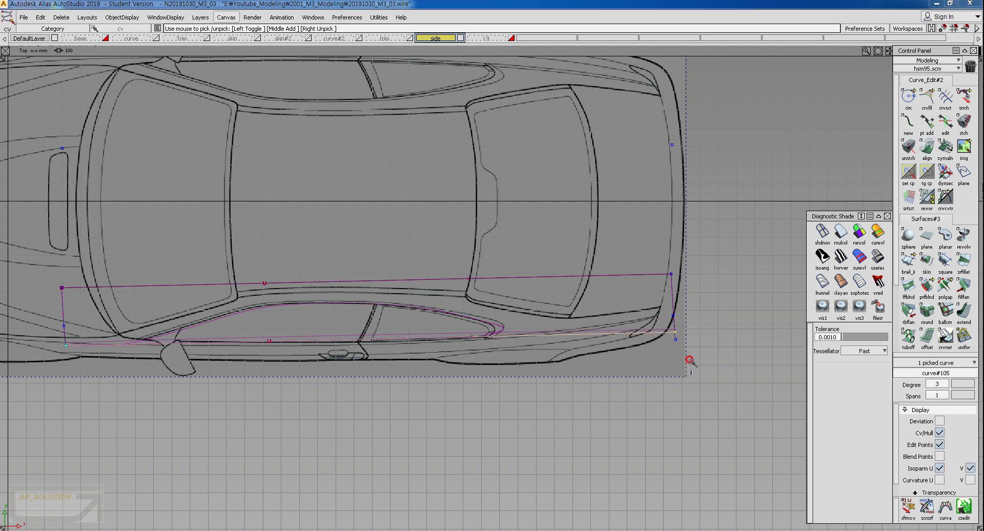
left_click(696, 346, "ctrl")
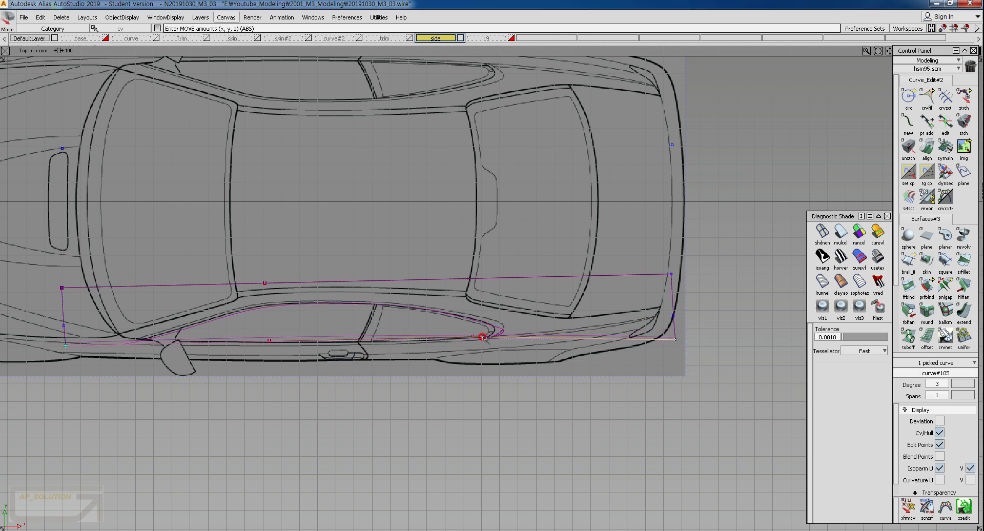
Move the middle CVs of the upper and lower rail curves outward in the top view.
middle_click_drag(431, 339, 490, 324, "alt+shift")
left_click_drag(461, 345, 460, 319, "ctrl+shift")
left_click_drag(316, 307, 355, 307, "ctrl+shift")
left_click_drag(287, 243, 584, 366)
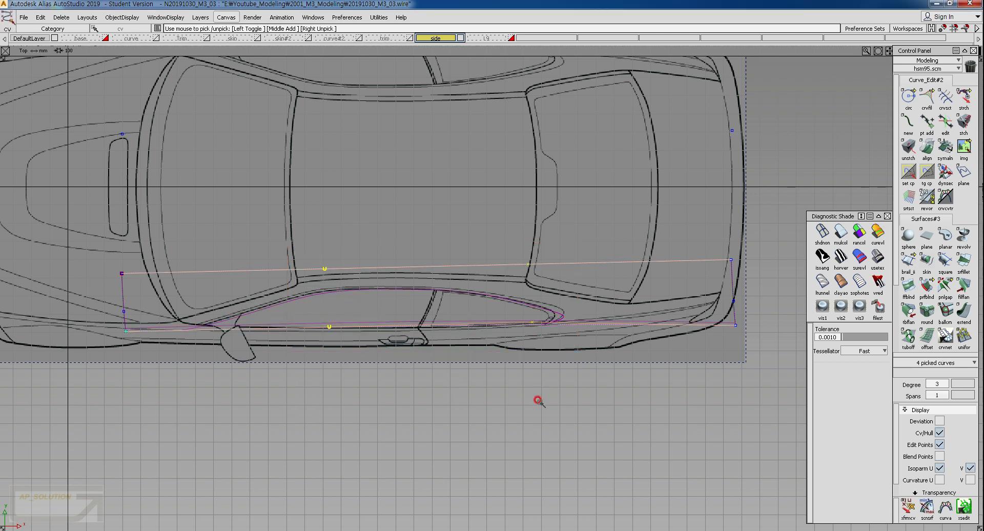
right_click_drag(538, 400, 536, 353, "ctrl+shift")
right_click_drag(536, 353, 536, 362)
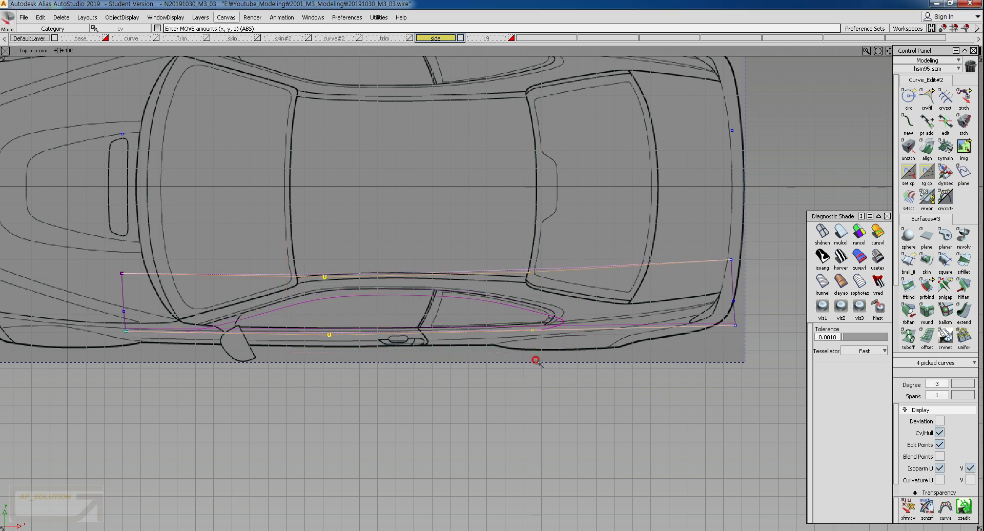
Check the updated projected window curves against the side window in the top-view blueprint.
left_click_drag(450, 377, 449, 321, "ctrl+shift")
right_click_drag(438, 325, 441, 351, "alt+shift")
middle_click_drag(439, 351, 483, 350, "alt+shift")
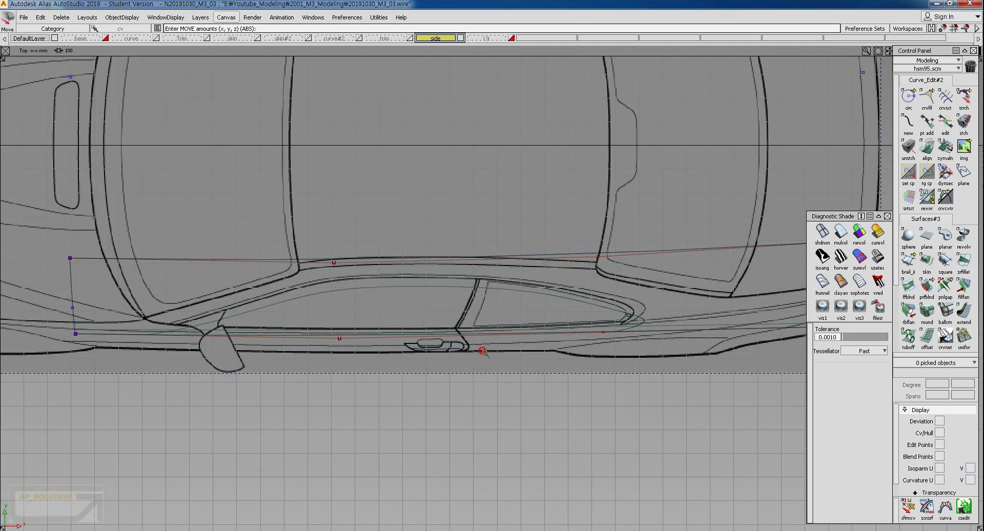
left_click_drag(461, 351, 392, 312, "ctrl+shift")
left_click(405, 337)
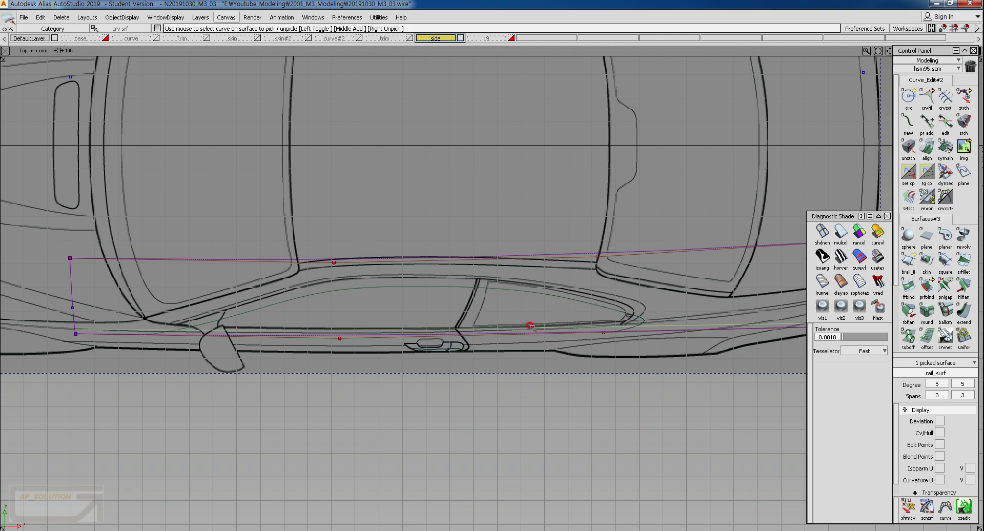
middle_click_drag(617, 319, 364, 354, "alt+shift")
right_click_drag(363, 355, 360, 340, "alt+shift")
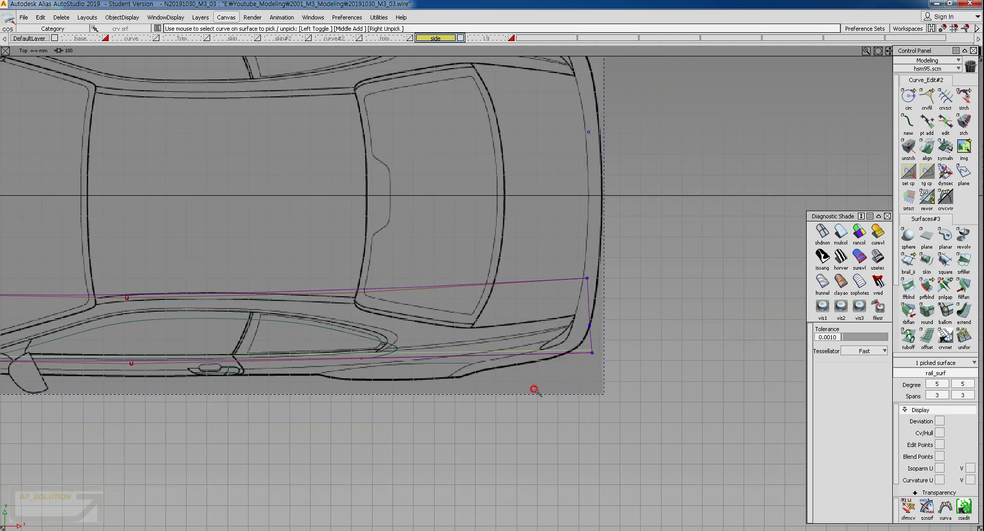
left_click_drag(552, 336, 589, 277, "ctrl+shift")
left_click_drag(433, 248, 442, 310, "ctrl+shift")
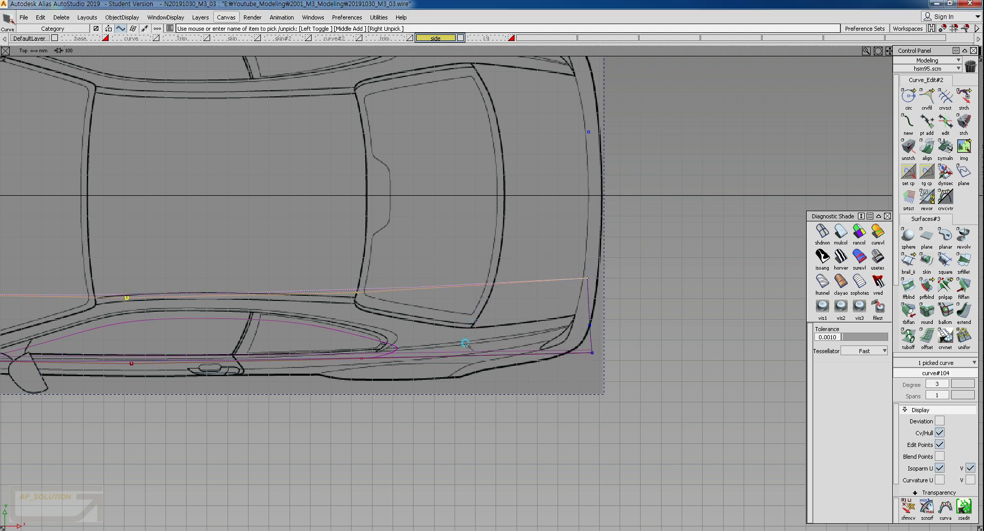
left_click_drag(465, 342, 437, 366)
middle_click_drag(407, 328, 417, 301, "alt+shift")
left_click_drag(457, 283, 442, 281, "ctrl+shift")
left_click(444, 293)
left_click(481, 362)
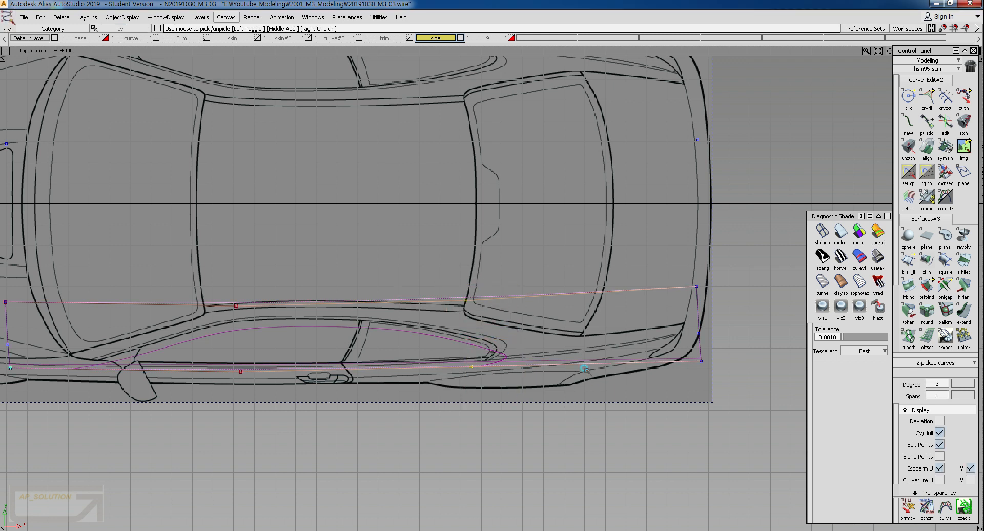
Move the rear section curve together with the rear end CVs of both rail curves inward toward the car's centreline.
left_click_drag(669, 296, 702, 295, "ctrl+shift")
left_click_drag(690, 302, 723, 316)
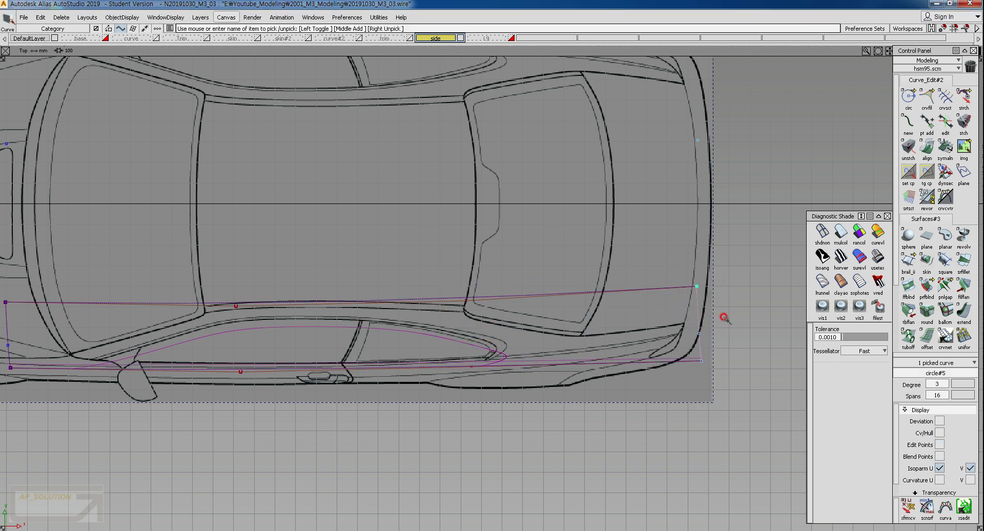
middle_click_drag(664, 317, 600, 319, "alt+shift")
left_click_drag(613, 330, 613, 309, "ctrl+shift")
left_click_drag(587, 319, 677, 316)
left_click_drag(611, 297, 652, 294, "ctrl+shift")
left_click_drag(613, 342, 671, 333)
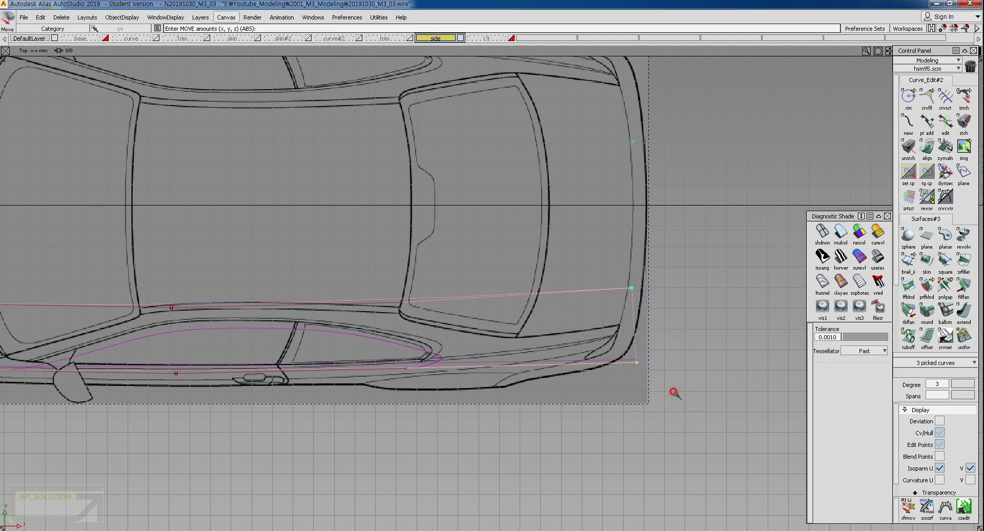
right_click_drag(674, 392, 675, 378)
Check the reprojected window curves against the rear of the side window in the top-view blueprint.
left_click_drag(643, 390, 353, 349, "ctrl+shift")
left_click_drag(358, 391, 395, 351)
mouse_move(396, 352)
right_mouse_down("alt+shift")
mouse_move(405, 391)
mouse_move(314, 395)
right_mouse_up("alt+shift")
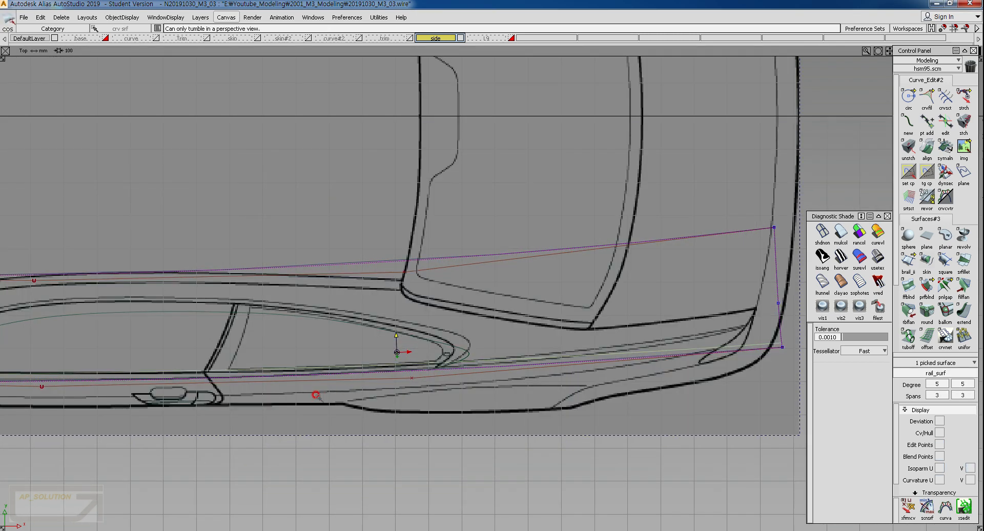
middle_click_drag(314, 395, 452, 376, "alt+shift")
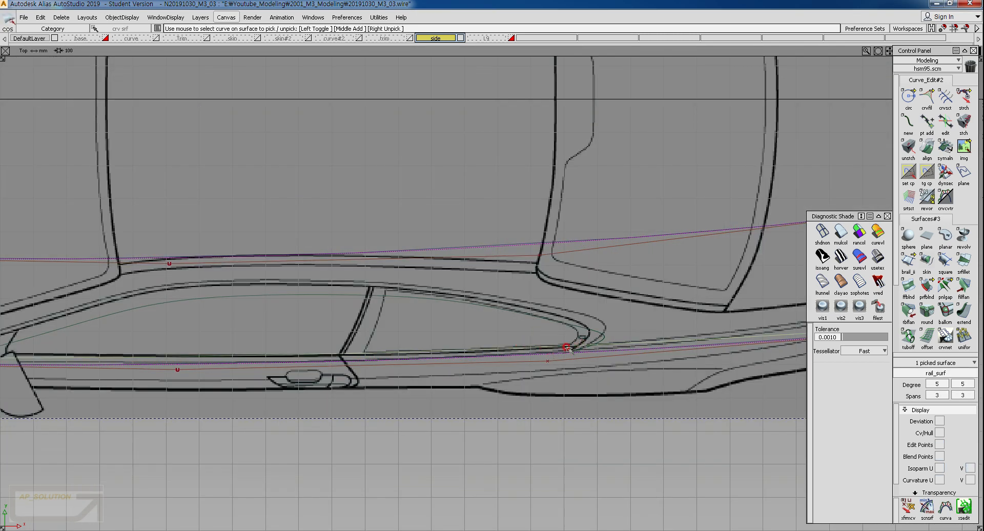
Move the front section curve together with the front end CVs of both rail curves inward toward the car's centreline.
middle_click_drag(201, 366, 615, 377, "alt+shift")
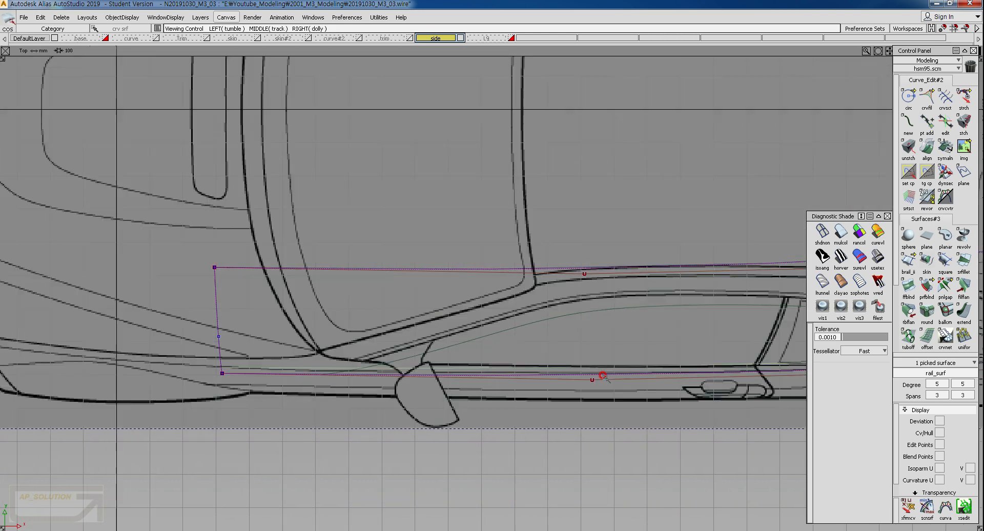
left_click_drag(143, 372, 148, 335, "ctrl+shift")
left_click_drag(177, 270, 258, 309, "ctrl+shift")
left_click_drag(158, 250, 182, 255, "ctrl+shift")
left_click_drag(192, 328, 272, 393)
middle_click_drag(279, 448, 282, 410, "ctrl+shift")
right_click_drag(285, 416, 287, 411)
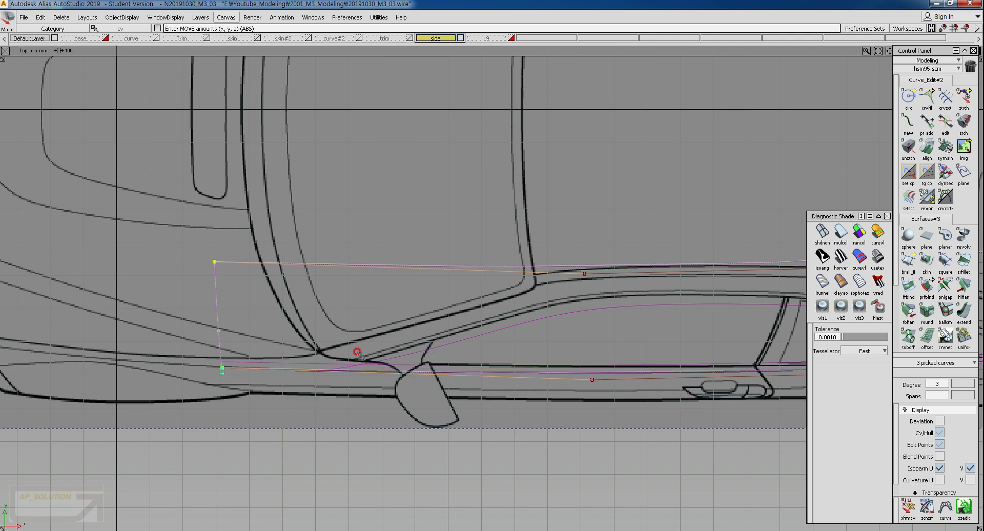
middle_click_drag(329, 439, 334, 409, "ctrl+shift")
right_click_drag(339, 415, 341, 412)
mouse_move(520, 372)
left_mouse_down("ctrl+shift")
mouse_move(555, 377)
mouse_move(539, 359)
left_mouse_up("ctrl+shift")
left_click(535, 371)
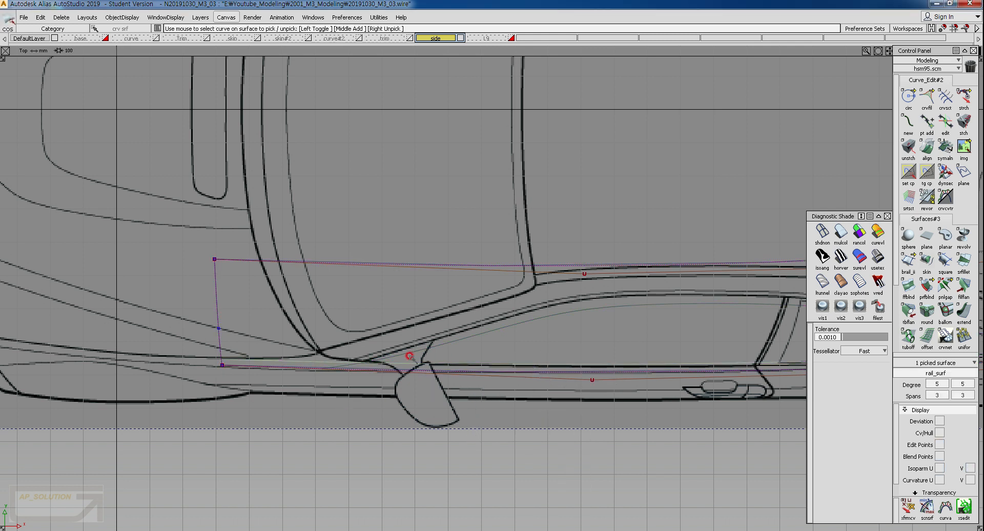
Nudge the front section curve and both rails' front end CVs slightly further inward and compare the projected window curves with the blueprint.
left_click_drag(168, 235, 194, 250, "ctrl+shift")
left_click_drag(139, 268, 227, 306)
left_click_drag(170, 253, 186, 246, "ctrl+shift")
left_click_drag(174, 242, 229, 276)
left_click_drag(197, 344, 263, 409)
right_click_drag(304, 455, 302, 405, "ctrl+shift")
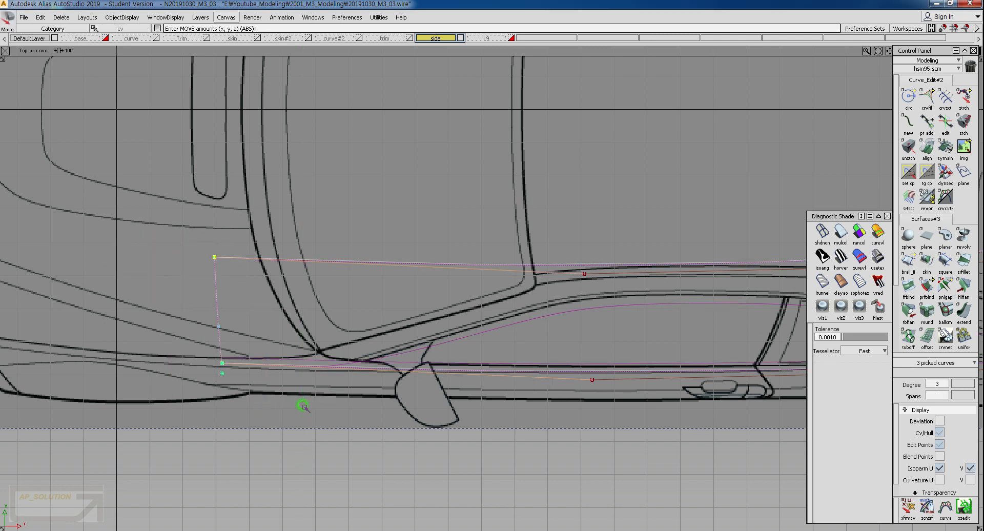
left_click_drag(597, 382, 599, 339, "ctrl+shift")
middle_click_drag(598, 339, 329, 335, "alt+shift")
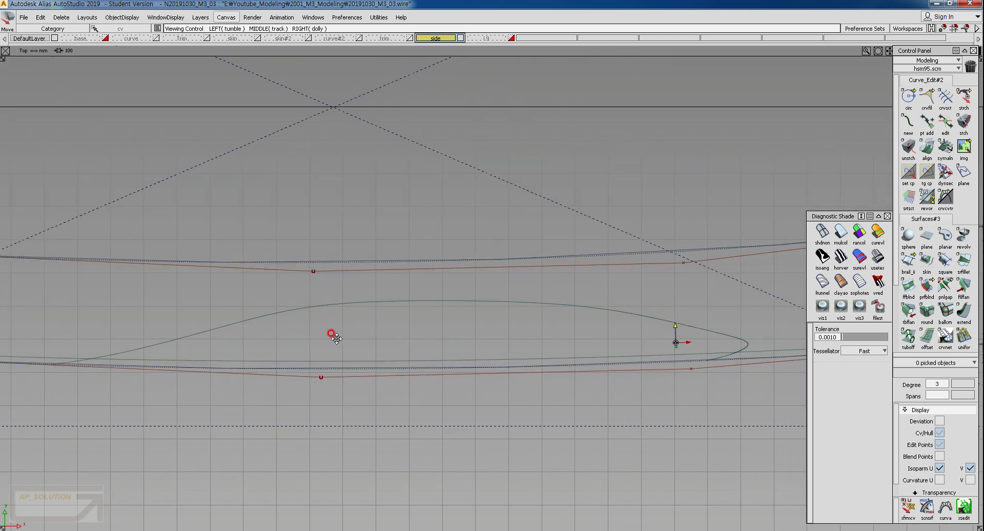
left_click_drag(460, 387, 463, 366, "ctrl+shift")
left_click(484, 362)
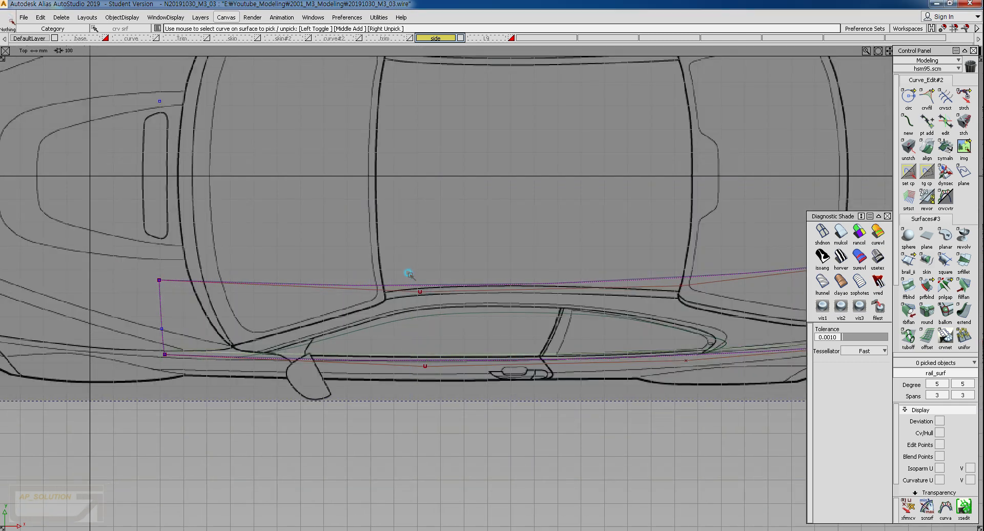
Shift the middle CVs of the upper and lower rail curves forward along the car's length in the top view.
left_click_drag(406, 274, 360, 252, "ctrl+shift")
left_click_drag(707, 415, 707, 416)
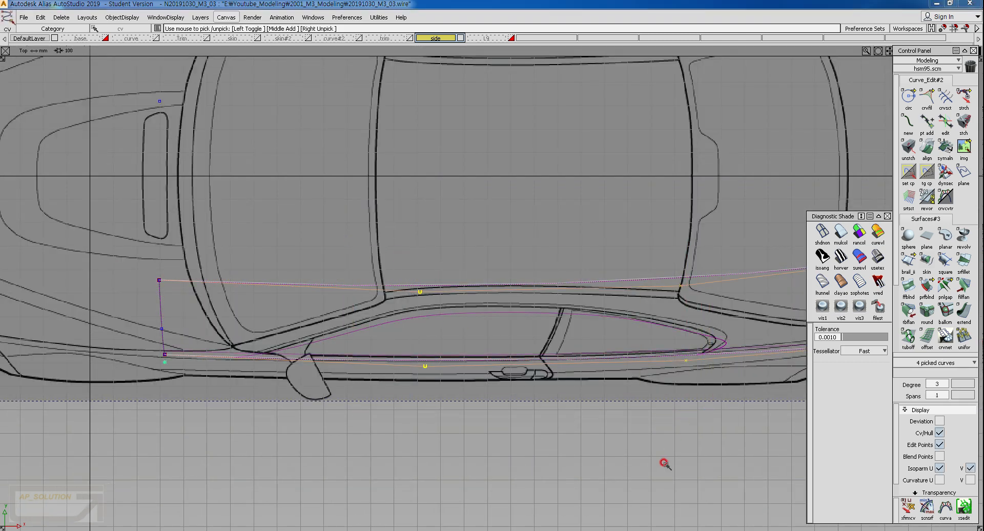
right_click_drag(664, 463, 677, 445, "ctrl+shift")
middle_click_drag(679, 446, 662, 449)
right_click_drag(663, 451, 662, 451)
left_click_drag(419, 454, 363, 345, "ctrl+shift")
middle_click_drag(369, 371, 367, 355)
mouse_move(369, 399)
right_mouse_down("alt+shift")
mouse_move(388, 403)
mouse_move(225, 378)
right_mouse_up("alt+shift")
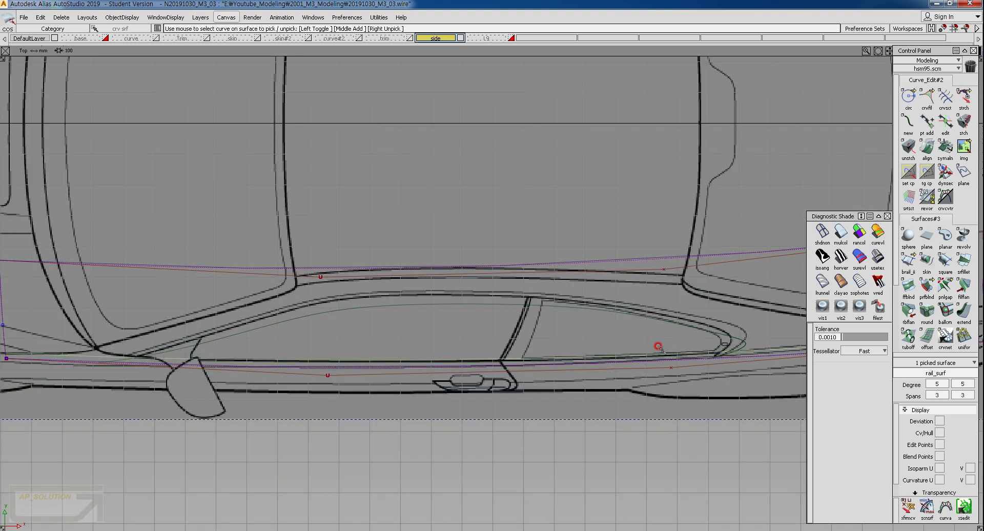
Pick the front section curve with the rails' front end CVs again and move them a little more inward.
mouse_move(164, 368)
middle_mouse_down("alt+shift")
mouse_move(389, 380)
mouse_move(368, 371)
middle_mouse_up("alt+shift")
mouse_move(174, 361)
left_mouse_down("ctrl+shift")
mouse_move(154, 276)
mouse_move(190, 254)
left_mouse_up("ctrl+shift")
left_click_drag(172, 295, 278, 311)
mouse_move(205, 266)
left_mouse_down("ctrl+shift")
mouse_move(228, 250)
mouse_move(211, 237)
mouse_move(226, 243)
left_mouse_up("ctrl+shift")
left_click_drag(176, 248, 243, 289)
left_click_drag(221, 342, 282, 394)
middle_click_drag(294, 441, 307, 479, "ctrl+shift")
right_click_drag(297, 423, 301, 421)
Compare the updated projected window outline with the whole side window in the top-view blueprint.
middle_click_drag(567, 373, 309, 367, "alt+shift")
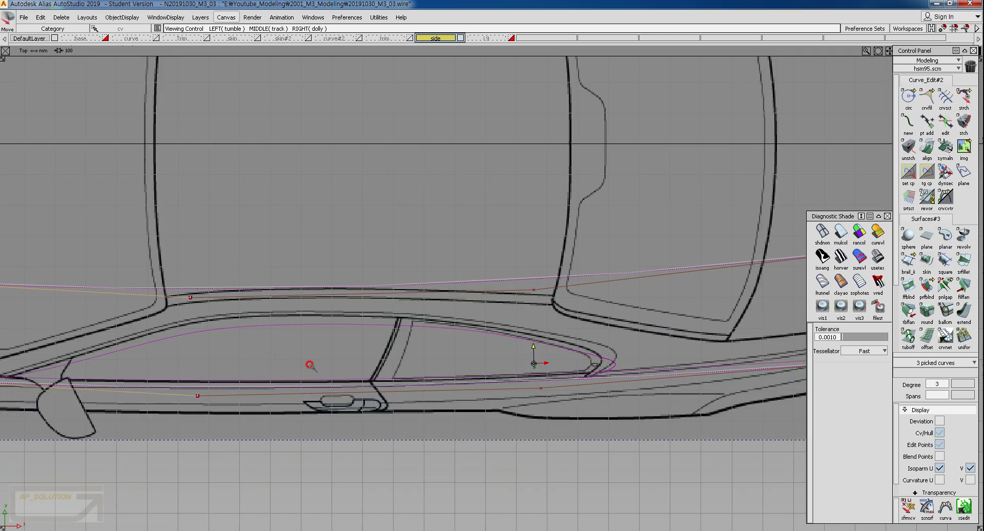
right_click_drag(309, 367, 307, 439, "alt+shift")
left_click_drag(308, 439, 325, 350, "ctrl+shift")
left_click_drag(466, 329, 434, 319, "ctrl+shift")
left_click_drag(425, 321, 415, 338)
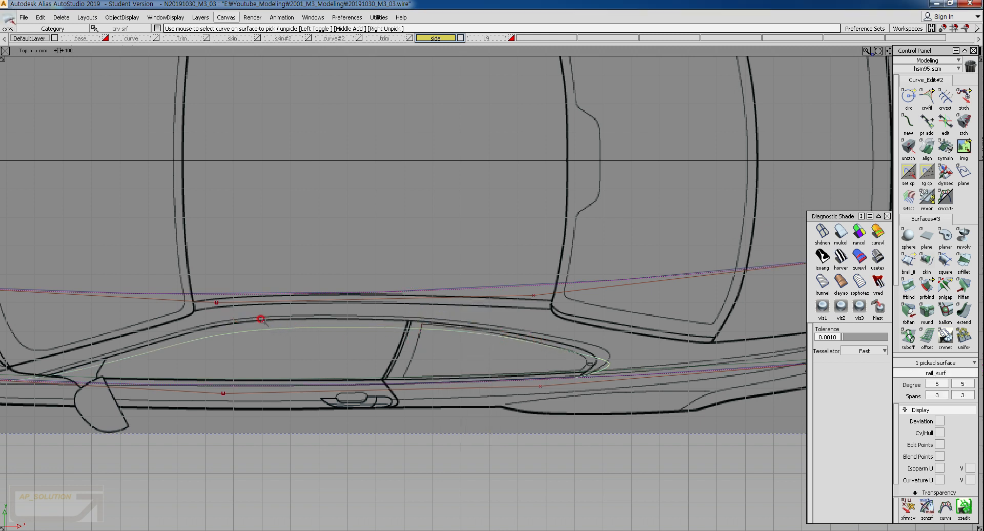
Set the front section curve's pivot at its lower endpoint and rotate its upper end inward by 5 degrees.
middle_click_drag(258, 337, 502, 347, "alt+shift")
left_click_drag(229, 388, 224, 319, "ctrl+shift")
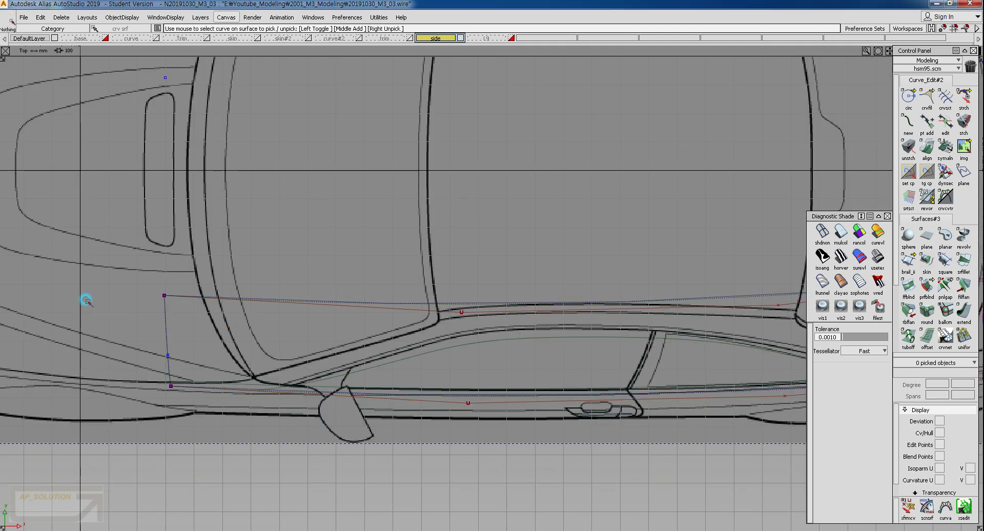
left_click_drag(86, 300, 114, 311, "ctrl+shift")
left_click(203, 337)
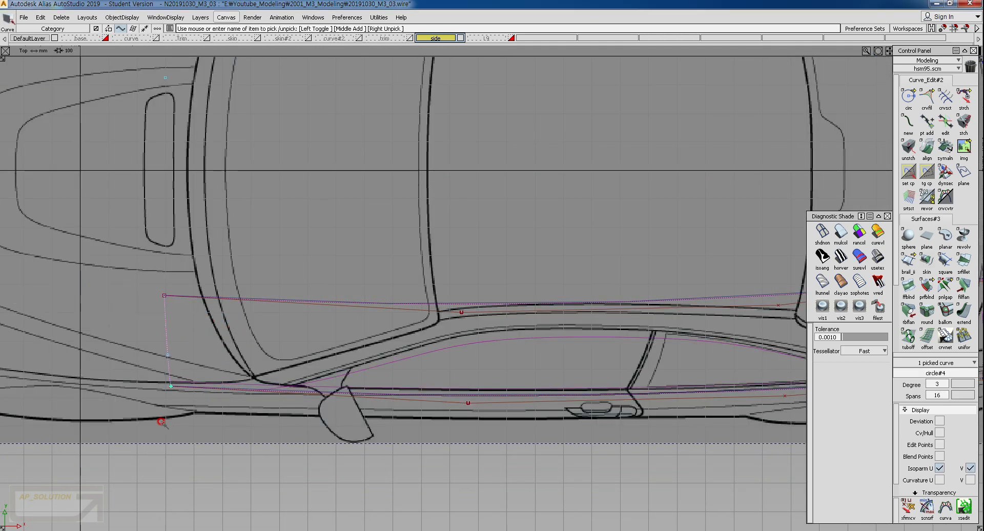
left_click_drag(161, 422, 179, 410, "ctrl+shift")
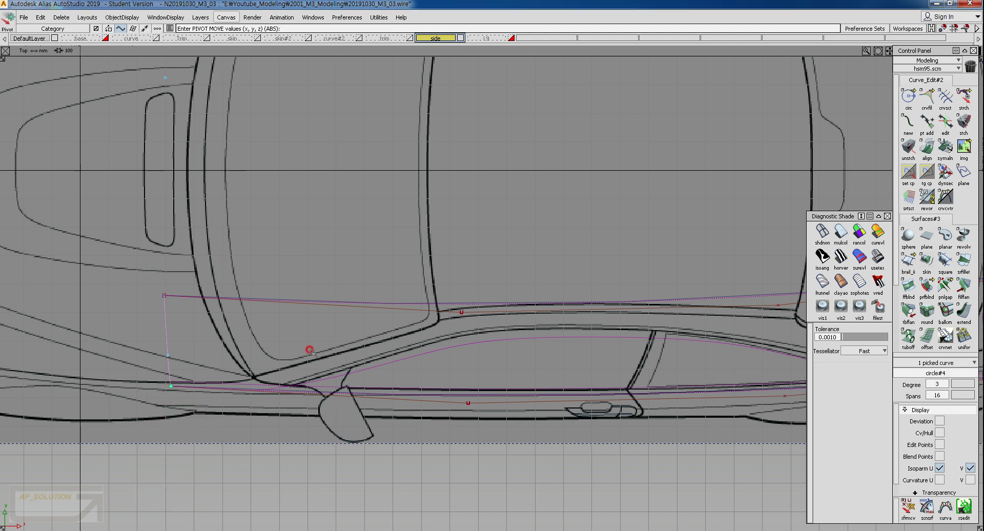
left_click_drag(310, 350, 313, 467, "ctrl+shift")
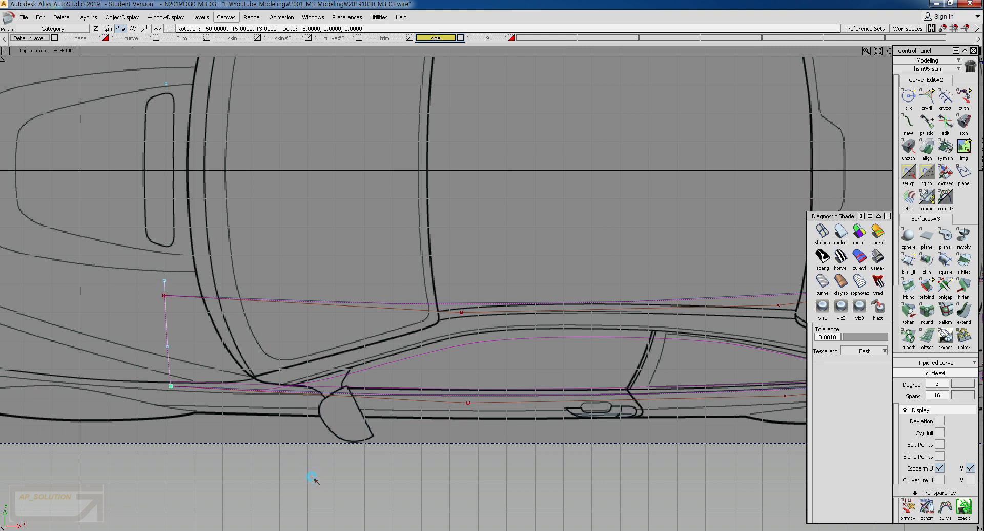
Snap the upper rail curve's front end CV to the upper end of the rotated front section curve.
mouse_move(133, 310)
left_mouse_down("ctrl+shift")
mouse_move(140, 281)
mouse_move(161, 281)
mouse_move(194, 308)
mouse_move(188, 274)
left_mouse_up("ctrl+shift")
left_click(182, 273, "ctrl")
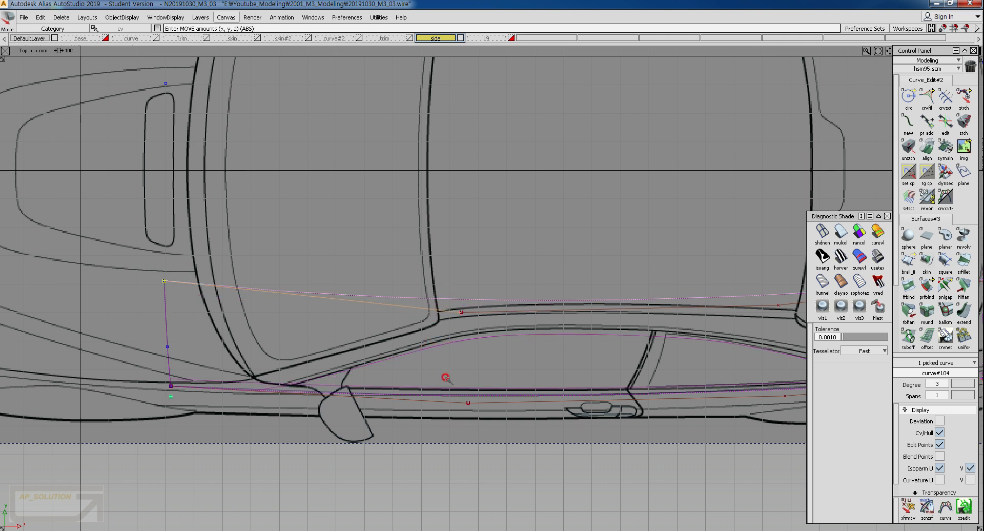
left_click_drag(445, 378, 452, 295, "ctrl+shift")
Check the projected window curves against the front corner of the side window near the mirror.
middle_click_drag(433, 334, 416, 328, "ctrl+shift")
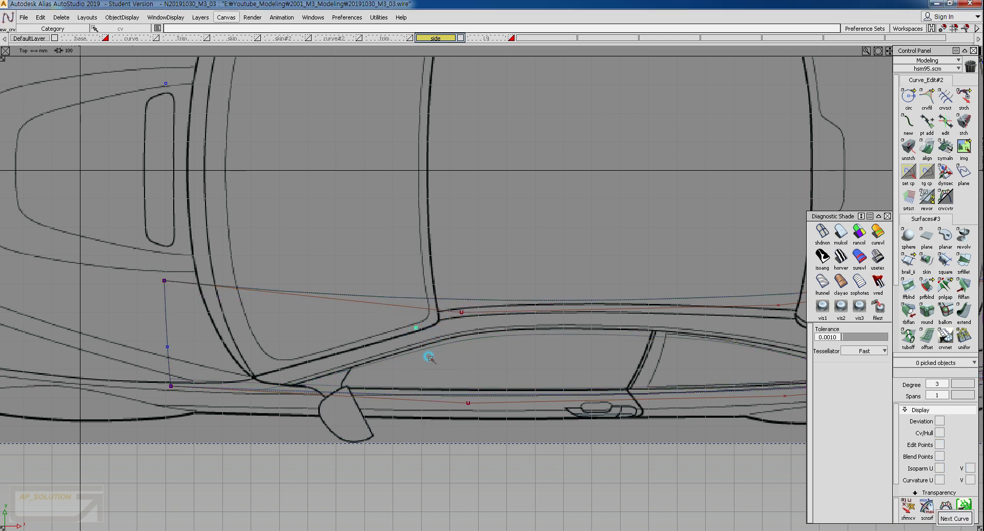
left_click_drag(413, 349, 393, 342, "ctrl+shift")
left_click(320, 380)
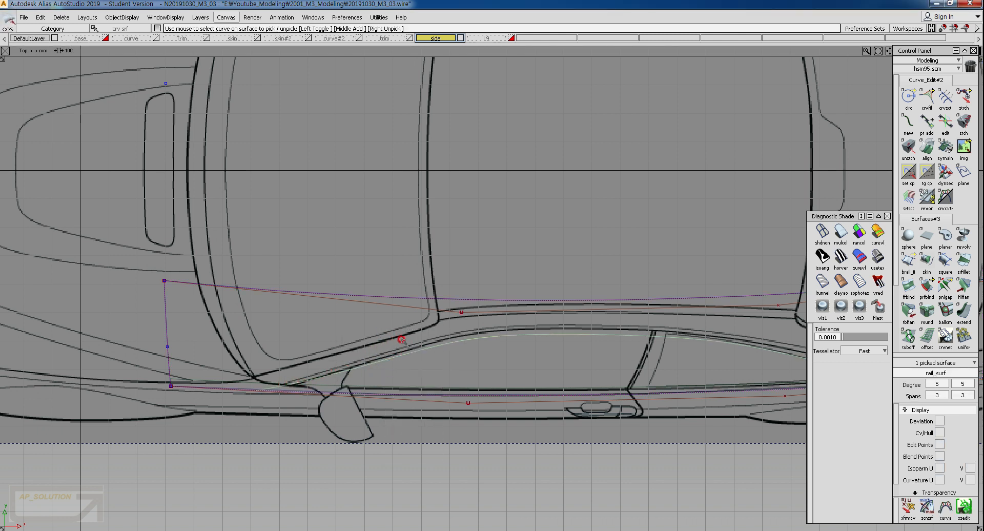
left_click_drag(334, 392, 338, 390, "ctrl+shift")
left_click(336, 386)
left_click(345, 389)
left_click(354, 391)
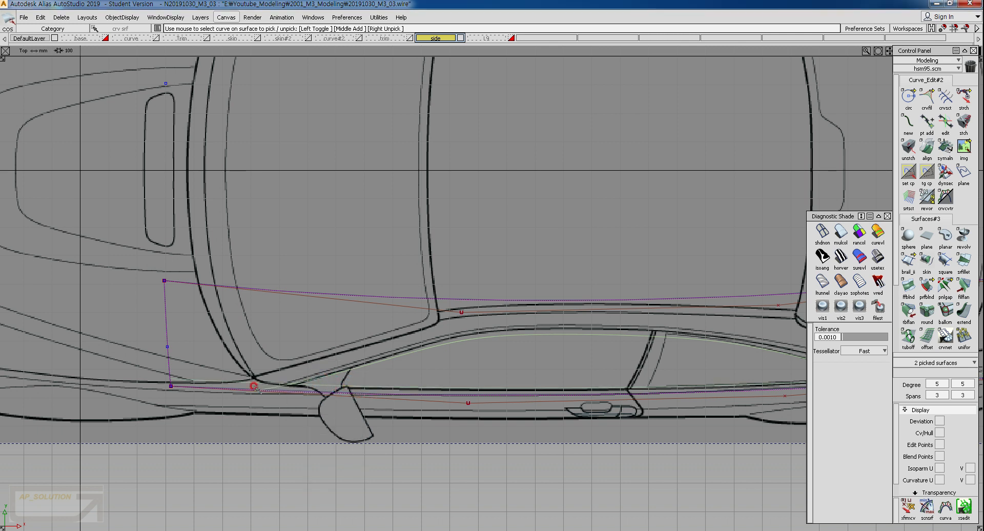
Nudge the front section curve and both rails' front end CVs slightly outward in the top view.
left_click_drag(126, 278, 125, 272, "ctrl+shift")
left_click_drag(124, 275, 150, 285, "ctrl+shift")
left_click_drag(137, 330, 187, 327)
left_click_drag(143, 274, 168, 273, "ctrl+shift")
left_click(165, 280)
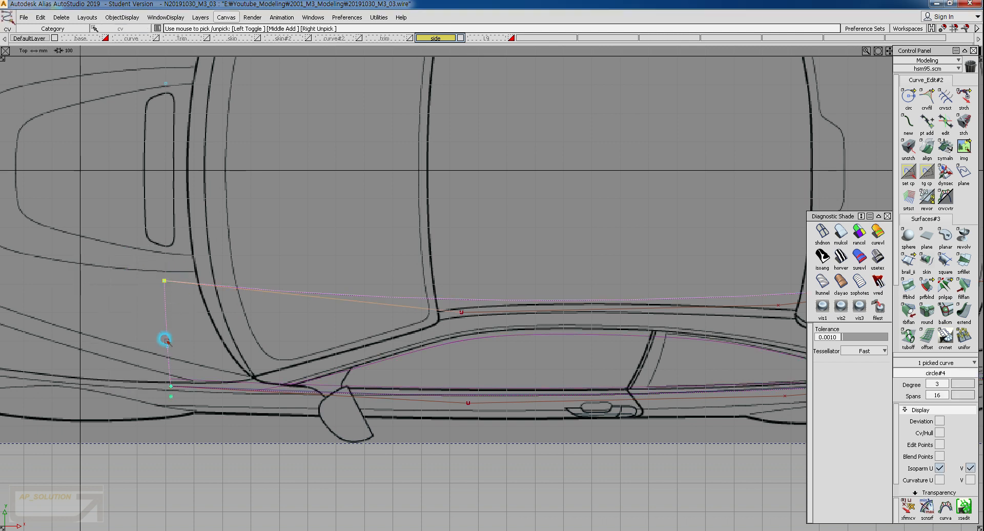
left_click_drag(125, 372, 233, 439)
right_click_drag(261, 366, 262, 251, "ctrl+shift")
middle_click_drag(262, 251, 262, 251)
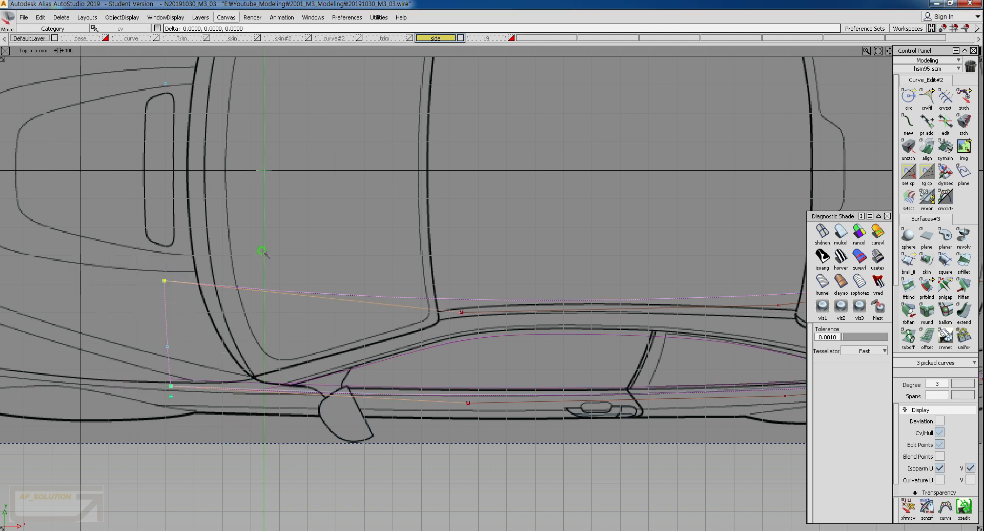
right_click_drag(262, 251, 263, 253)
Examine how the projected window curves follow the blueprint along the side window's upper edge and rear corner.
left_click_drag(345, 375, 385, 299, "ctrl+shift")
middle_click_drag(550, 304, 396, 294, "alt+shift")
left_click(302, 319)
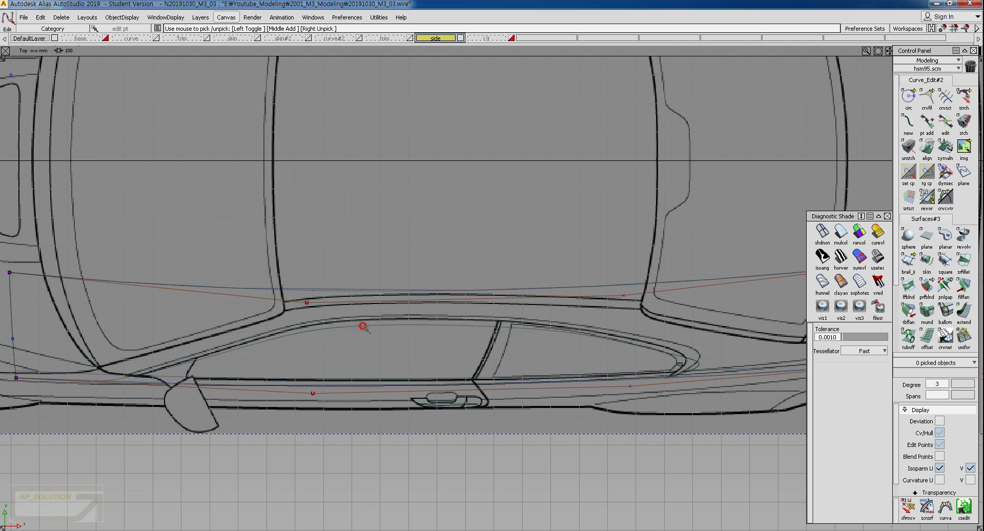
middle_click_drag(684, 357, 536, 359, "alt+shift")
left_click_drag(535, 360, 514, 350, "ctrl+shift")
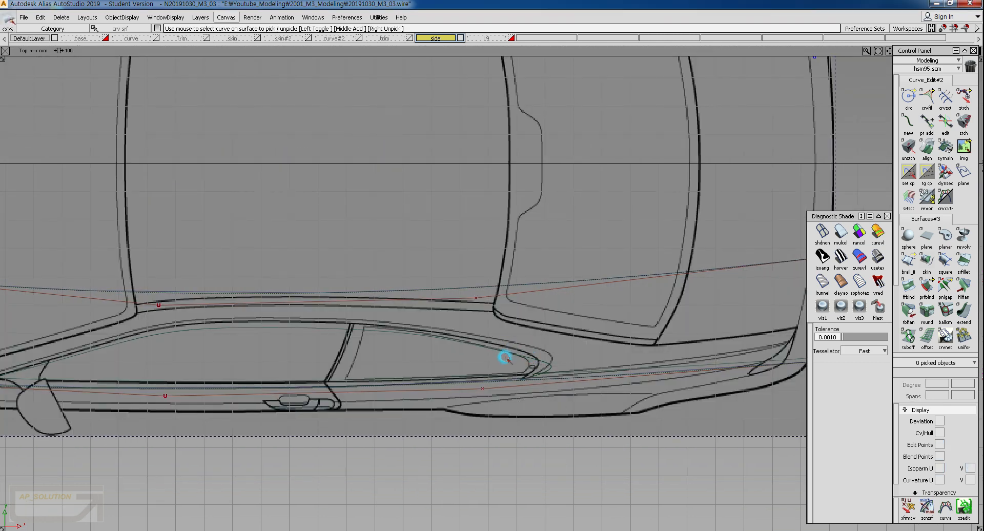
left_click(505, 351)
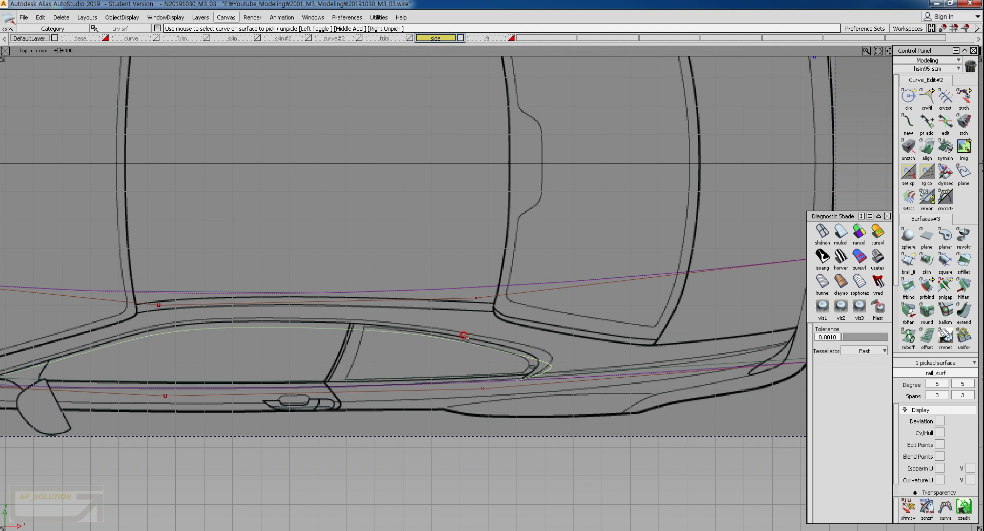
left_click_drag(501, 400, 485, 376, "ctrl+shift")
left_click(502, 378)
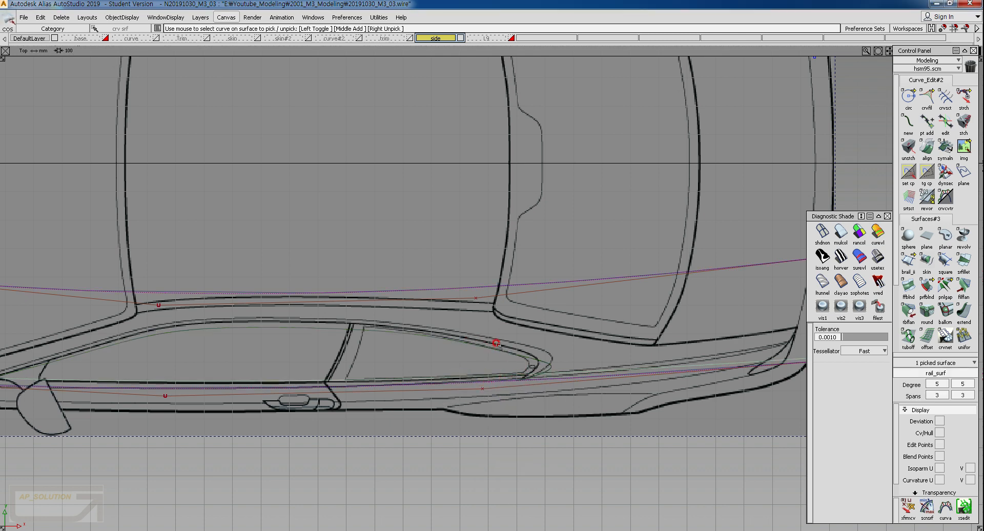
Set the rear section curve's pivot at its lower endpoint and rotate its upper end inward by about 3.2 degrees.
middle_click_drag(564, 335, 419, 356, "alt+shift")
left_click_drag(635, 370, 637, 343, "ctrl+shift")
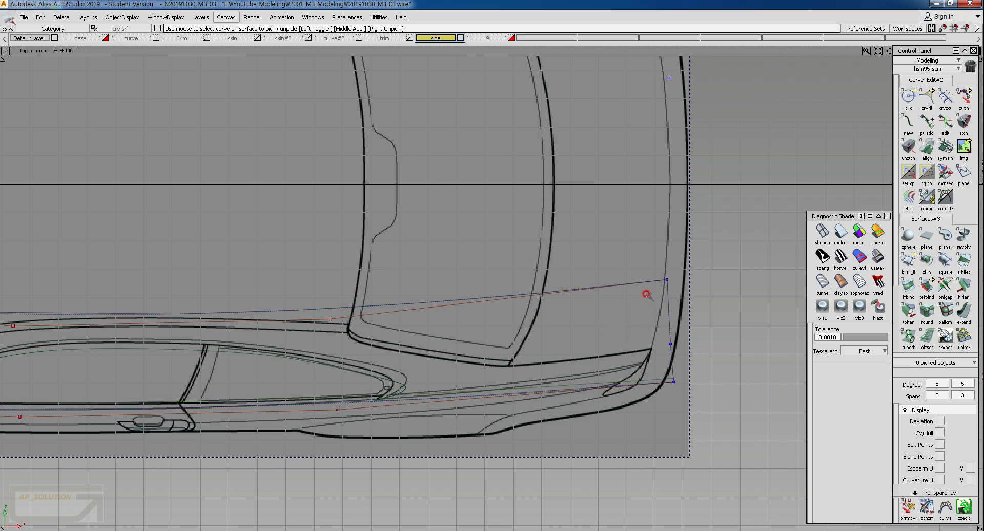
left_click_drag(647, 295, 673, 301, "ctrl+shift")
left_click_drag(643, 311, 703, 311)
right_click_drag(662, 325, 671, 317, "ctrl+shift")
right_click_drag(717, 296, 713, 320, "ctrl+shift")
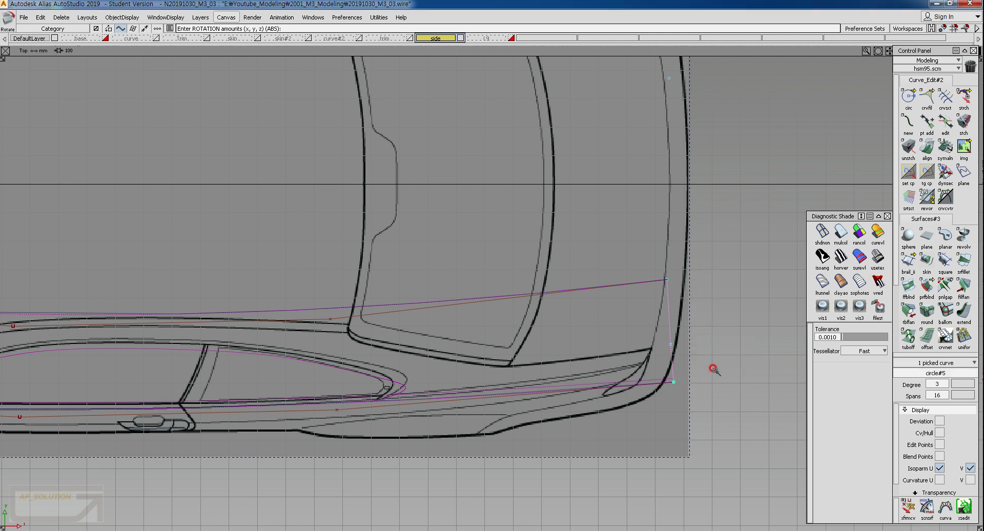
left_click_drag(713, 369, 716, 376)
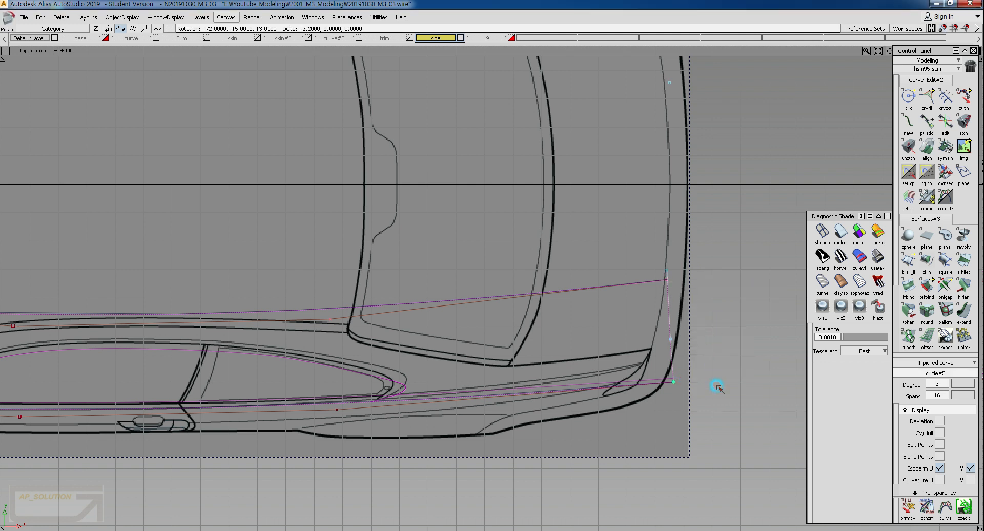
Snap the upper rail curve's rear end CV onto the upper endpoint of the rotated rear section curve.
left_click_drag(653, 314, 681, 294, "ctrl+shift")
right_click_drag(676, 314, 667, 260, "ctrl+shift")
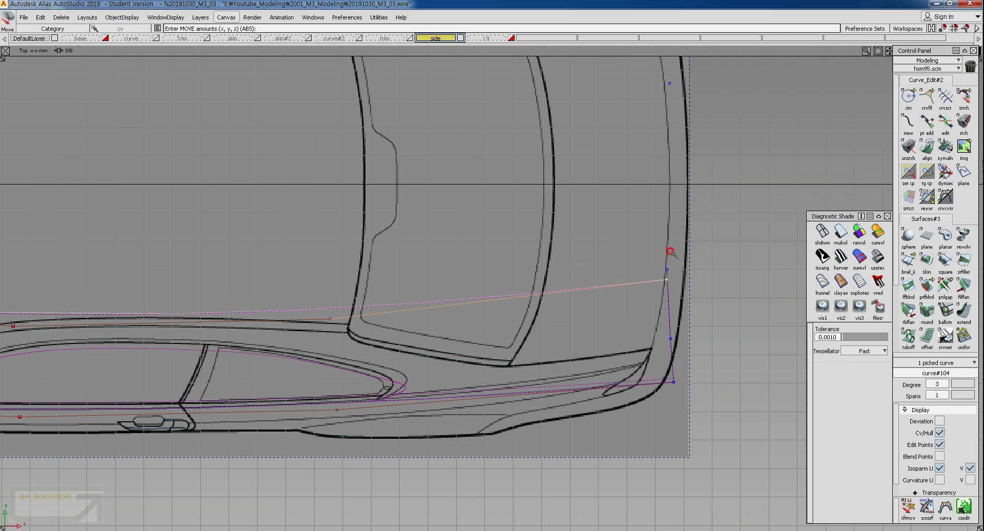
right_click(670, 251, "ctrl")
Compare the projected window curve with the side window outline in the top view.
left_click_drag(301, 416, 307, 336, "ctrl+shift")
left_click_drag(321, 350, 316, 378)
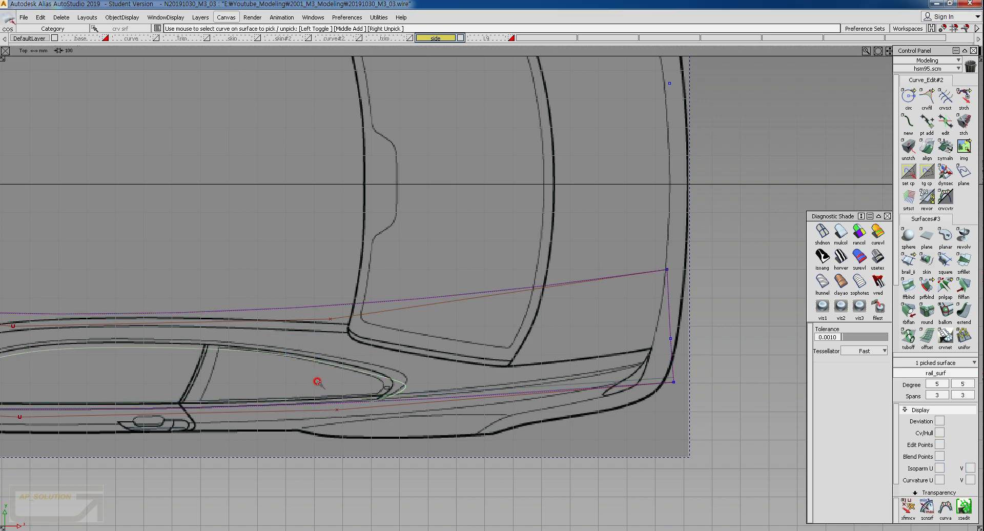
middle_click_drag(335, 343, 408, 337, "alt+shift")
right_click_drag(409, 337, 345, 373, "alt+shift")
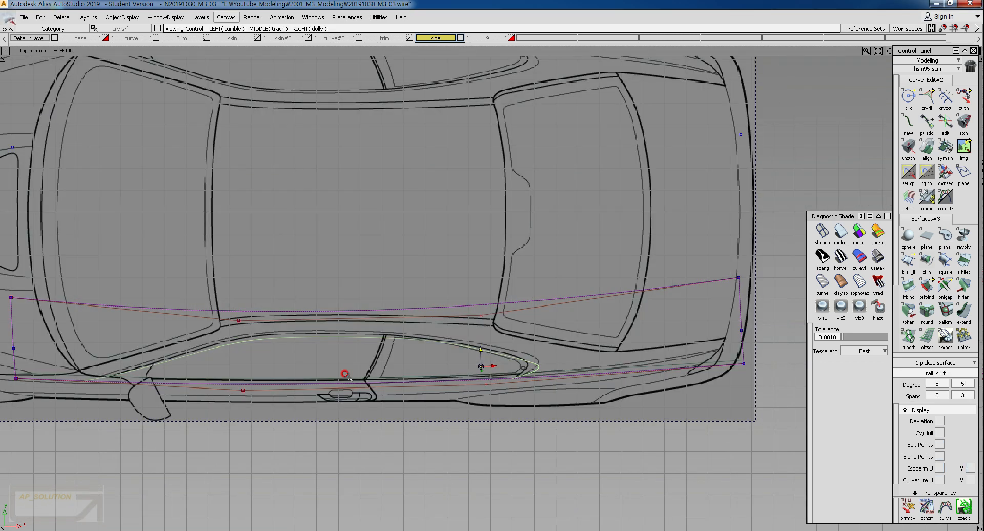
middle_click_drag(364, 339, 438, 322, "alt+shift")
left_click_drag(380, 338, 382, 310, "ctrl+shift")
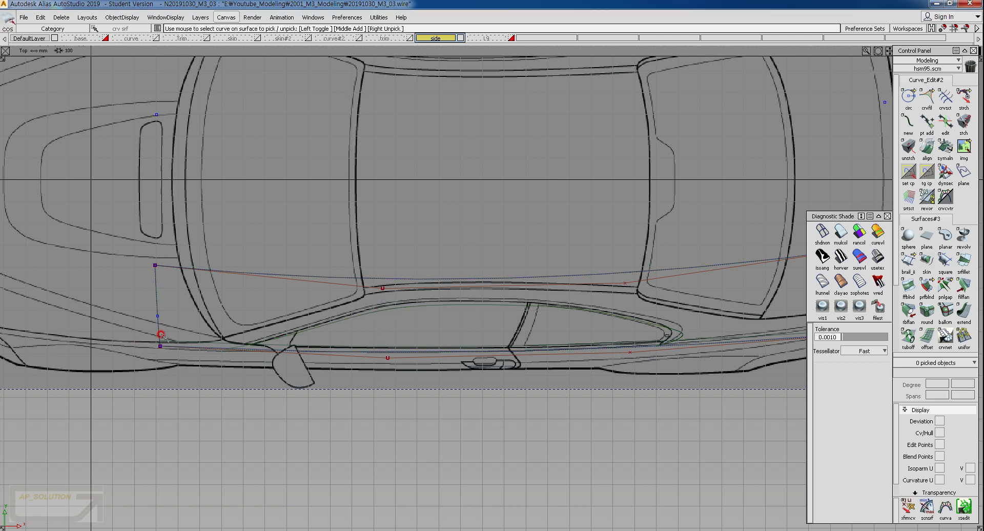
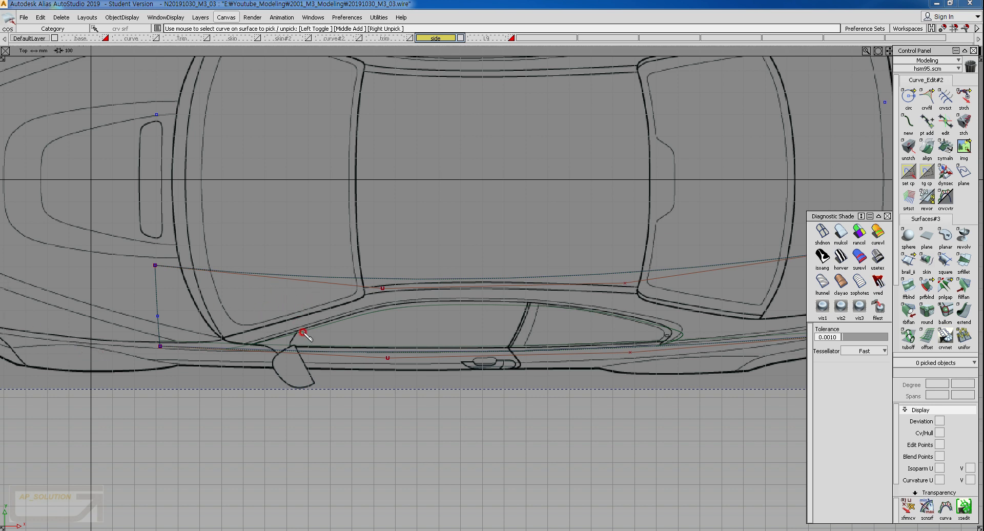
mouse_move(104, 344)
left_mouse_down()
mouse_move(411, 351)
mouse_move(710, 342)
left_mouse_up()
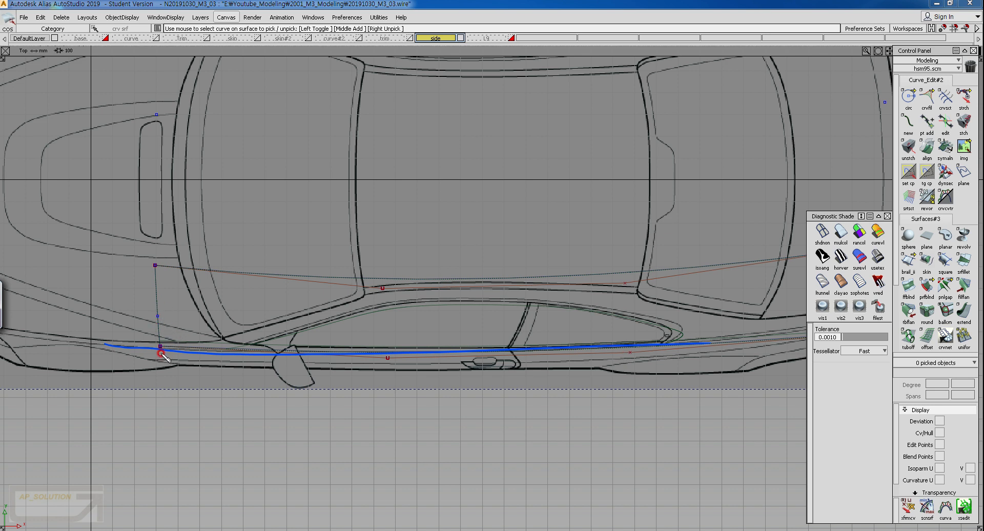
mouse_move(159, 351)
left_mouse_down()
mouse_move(165, 272)
mouse_move(162, 339)
mouse_move(170, 336)
mouse_move(171, 350)
left_mouse_up()
middle_click_drag(749, 271, 493, 280, "alt+shift")
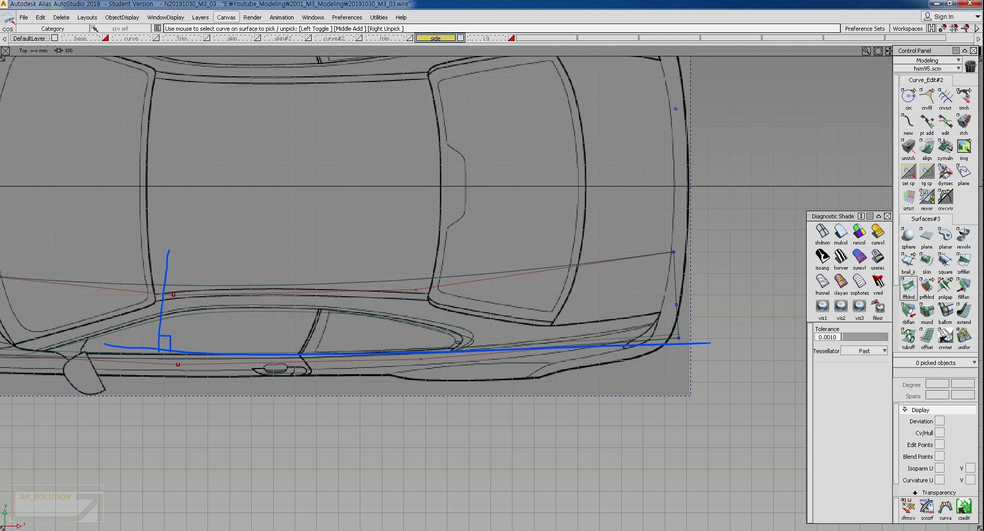
key("Escape")
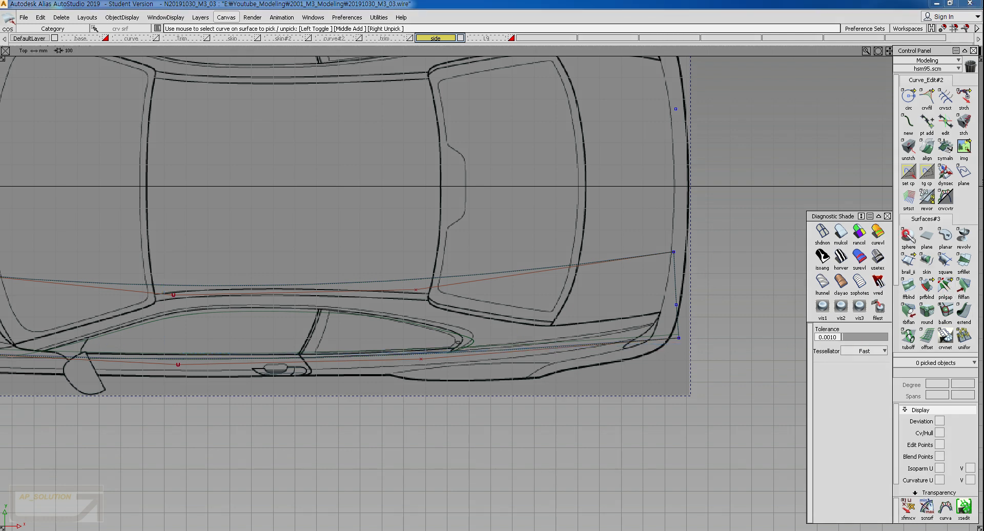
mouse_move(156, 357)
left_mouse_down()
mouse_move(414, 356)
mouse_move(668, 329)
mouse_move(731, 305)
left_mouse_up()
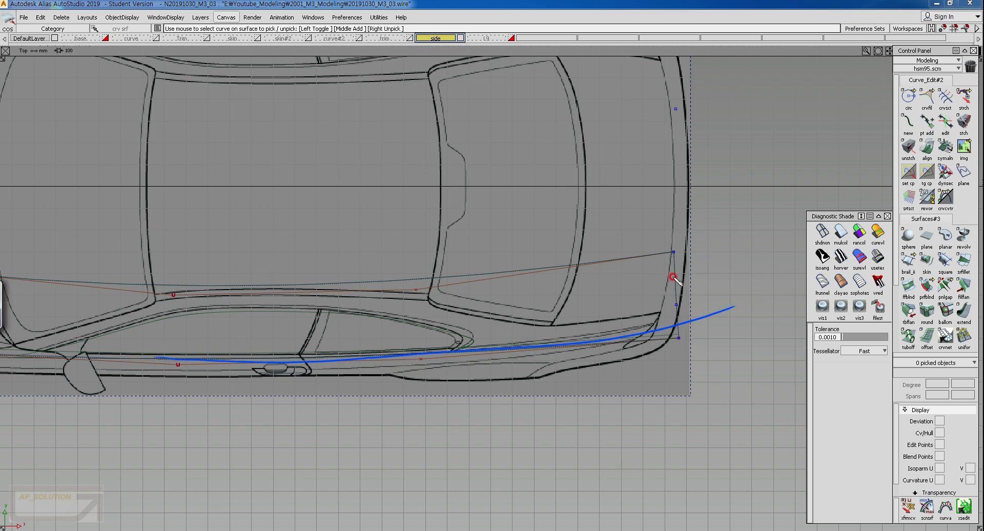
mouse_move(676, 326)
left_mouse_down()
mouse_move(670, 274)
mouse_move(672, 323)
left_mouse_up()
left_click_drag(685, 264, 654, 275)
key("e")
mouse_move(501, 272)
left_mouse_down()
mouse_move(516, 202)
mouse_move(510, 161)
left_mouse_up()
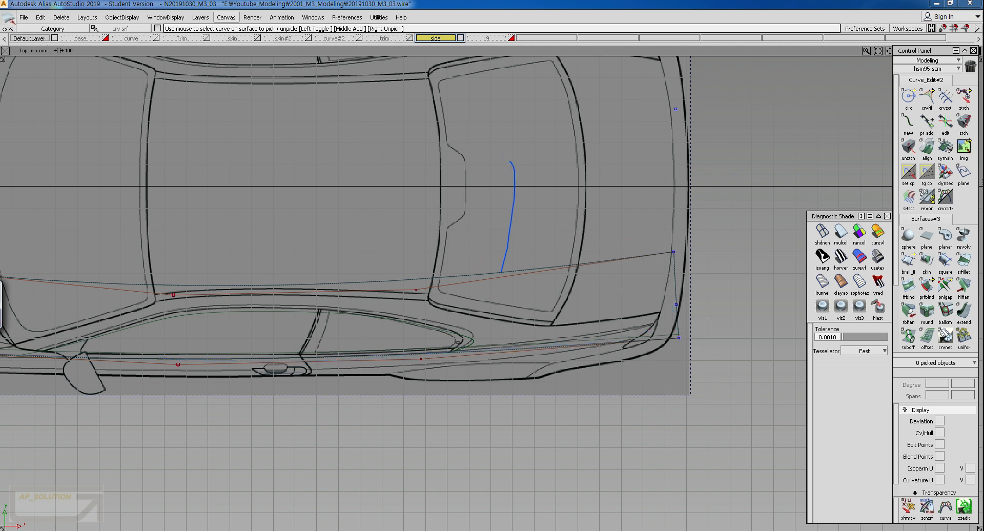
key("Escape")
Rotate the rear section curve 3.8 degrees about Z and snap the upper rail's rear end CV onto its upper endpoint.
mouse_move(640, 264)
left_mouse_down("ctrl+shift")
mouse_move(644, 284)
mouse_move(631, 292)
mouse_move(717, 308)
left_mouse_up("ctrl+shift")
left_click_drag(724, 270, 723, 290, "ctrl+shift")
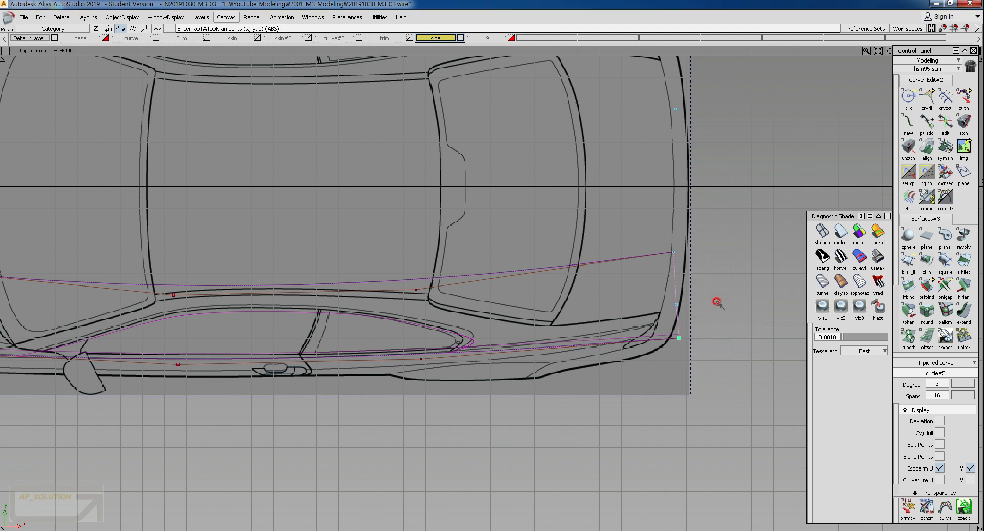
right_click_drag(717, 303, 720, 280)
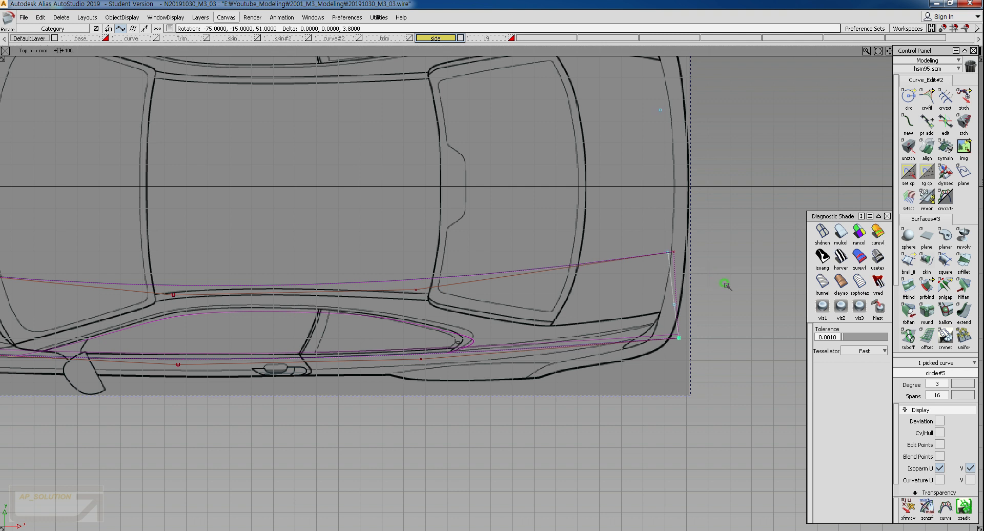
left_click_drag(673, 308, 689, 288, "ctrl+shift")
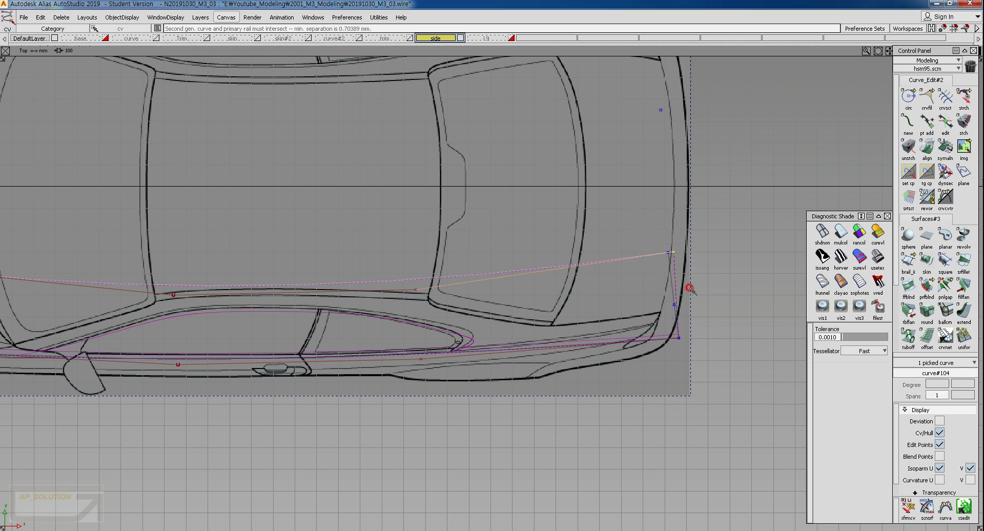
middle_click_drag(689, 287, 663, 231, "ctrl+shift")
Rotate the front section curve by -6.6 degrees about Z, pivoting at its lower endpoint.
middle_click_drag(433, 264, 659, 248, "alt+shift")
middle_click_drag(280, 272, 477, 274, "alt+shift")
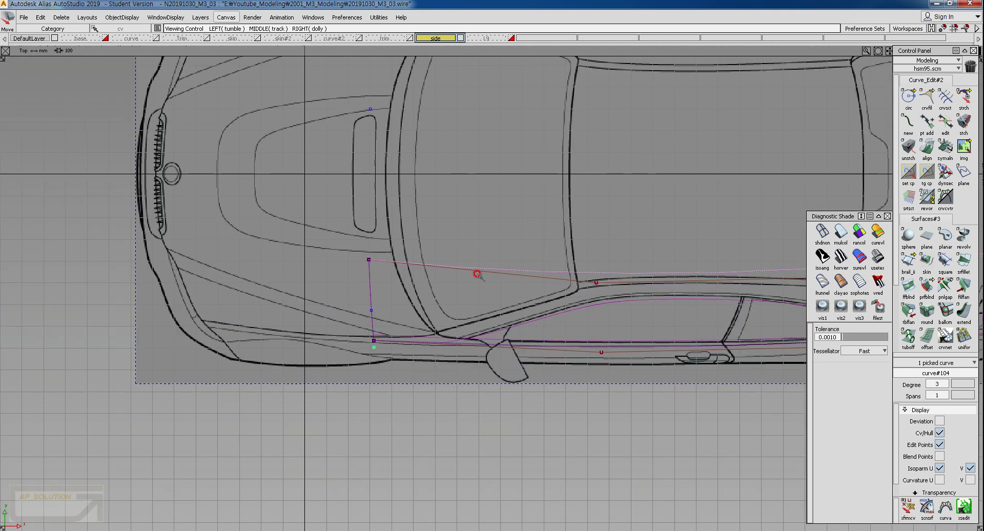
left_click_drag(336, 274, 389, 284, "ctrl+shift")
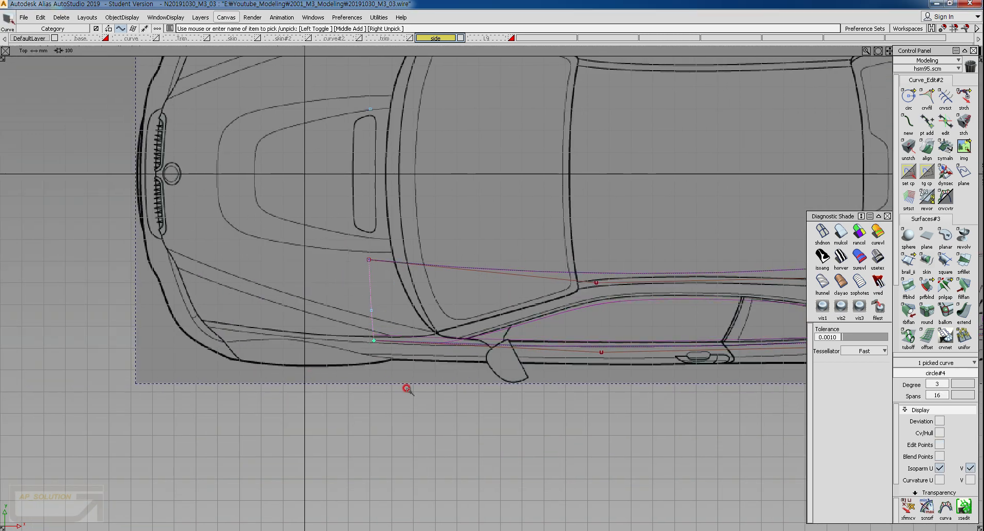
middle_click_drag(415, 384, 431, 383, "ctrl+shift")
right_click_drag(433, 404, 426, 417)
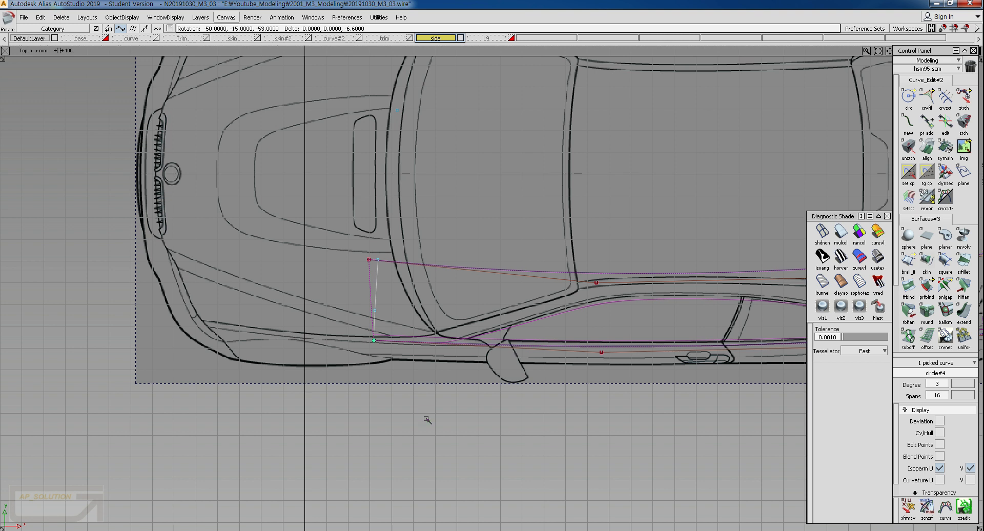
Snap the upper rail curve's front end CV onto the upper endpoint of the rotated front section curve.
left_click_drag(368, 346, 369, 308, "ctrl+shift")
left_click_drag(329, 252, 353, 252, "ctrl+shift")
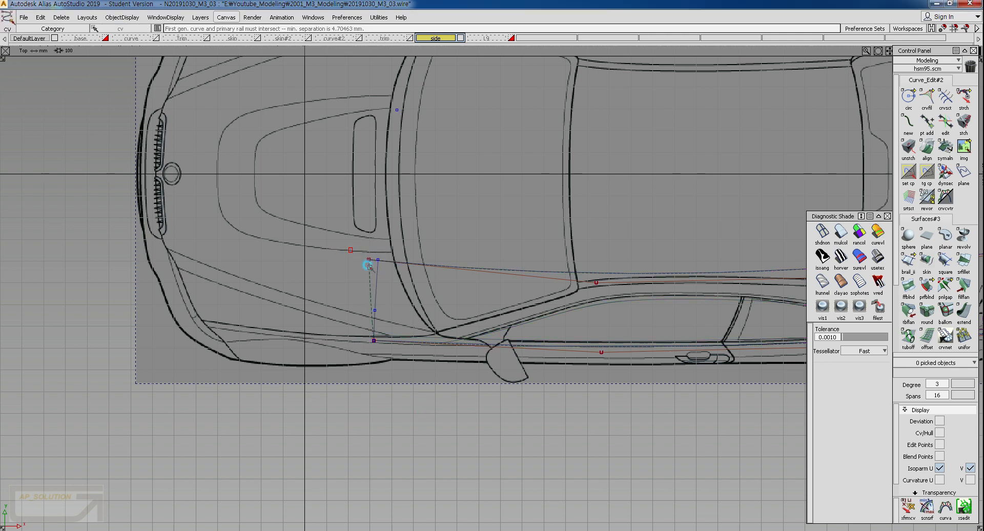
middle_click(369, 261)
left_click_drag(379, 291, 385, 257, "ctrl+shift")
middle_click_drag(386, 257, 391, 233, "ctrl+shift")
left_click(391, 232, "ctrl")
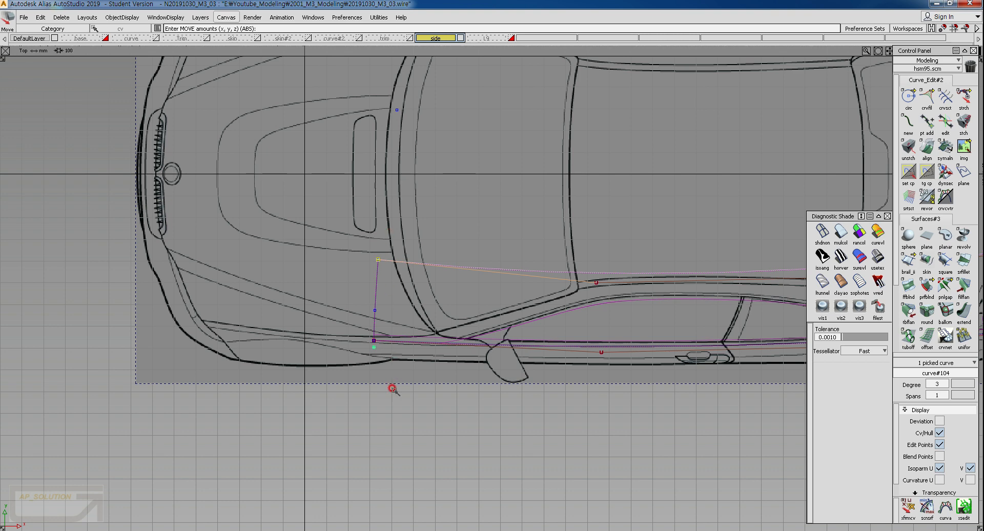
left_click_drag(382, 314, 427, 278, "ctrl+shift")
Check the projected window curve against the blueprint and nudge the upper rail's two middle CVs slightly inward.
middle_click_drag(506, 298, 336, 270, "alt+shift")
right_click_drag(339, 271, 368, 281, "alt+shift")
middle_click_drag(477, 276, 424, 287, "alt+shift")
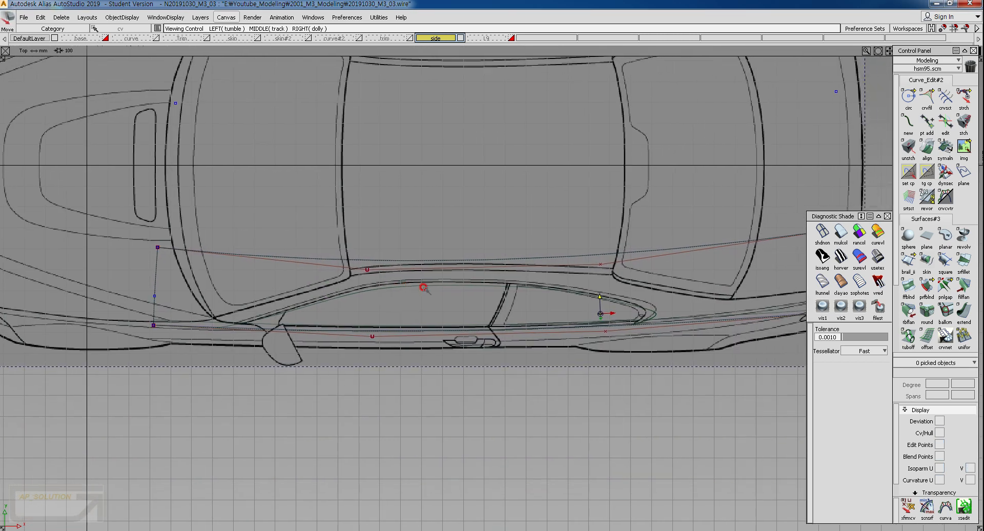
left_click_drag(486, 300, 467, 286, "ctrl+shift")
left_click(468, 285)
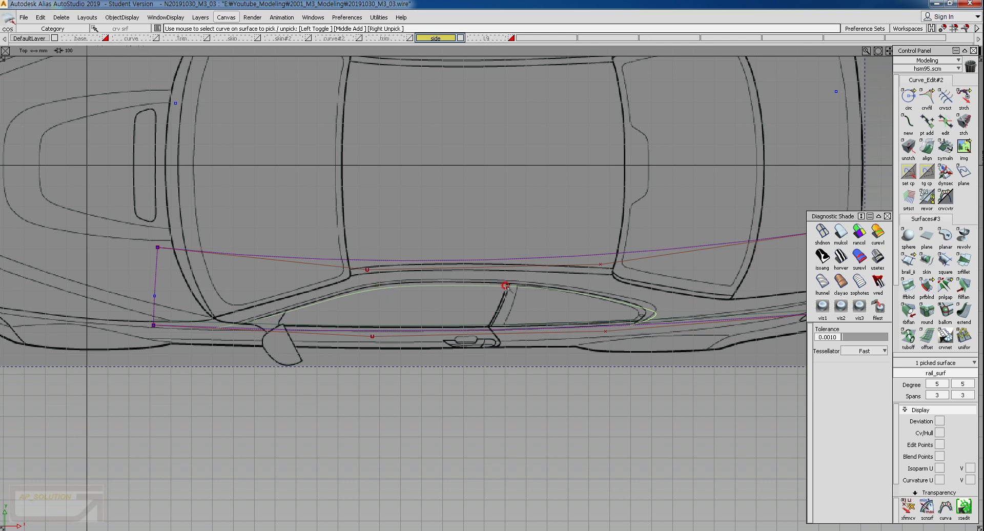
left_click_drag(319, 288, 374, 247, "ctrl+shift")
left_click_drag(341, 232, 633, 297)
right_click_drag(488, 378, 485, 360, "alt+shift")
middle_click_drag(462, 428, 466, 414, "ctrl+shift")
right_click_drag(467, 415, 475, 409)
Nudge the rear section curve and both rails' rear end CVs slightly inward in the top view.
left_click_drag(403, 362, 390, 284, "ctrl+shift")
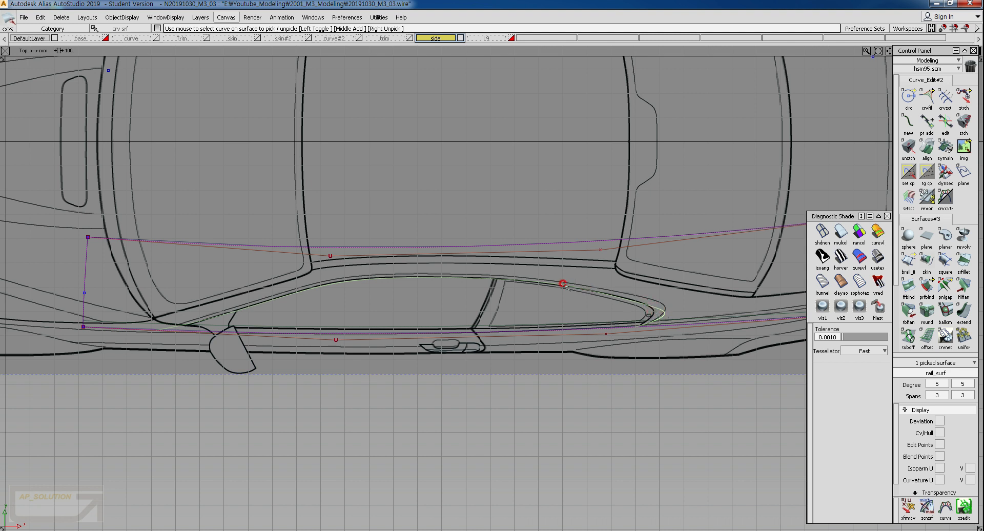
left_click(591, 325)
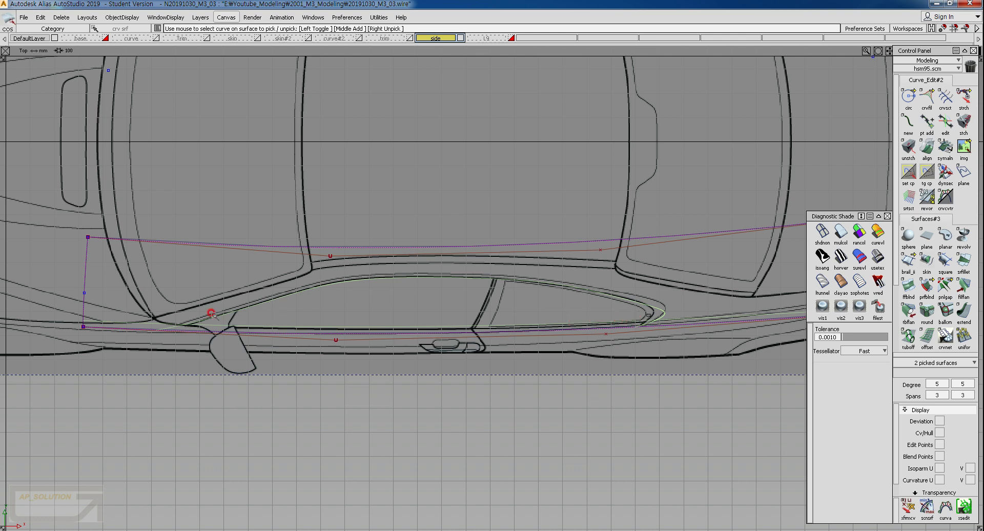
middle_click_drag(374, 338, 98, 349, "alt+shift")
left_click(393, 322)
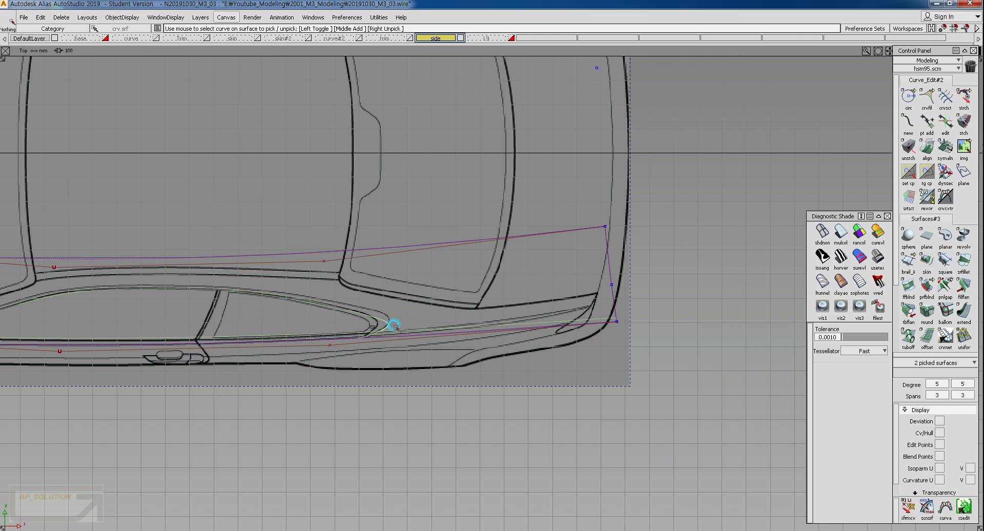
mouse_move(606, 226)
left_mouse_down("ctrl+shift")
mouse_move(637, 227)
mouse_move(634, 239)
mouse_move(592, 219)
left_mouse_up("ctrl+shift")
left_click_drag(591, 217, 617, 236, "ctrl+shift")
left_click_drag(652, 347, 652, 346)
middle_click_drag(657, 338, 645, 287, "ctrl+shift")
right_click_drag(646, 288, 646, 285)
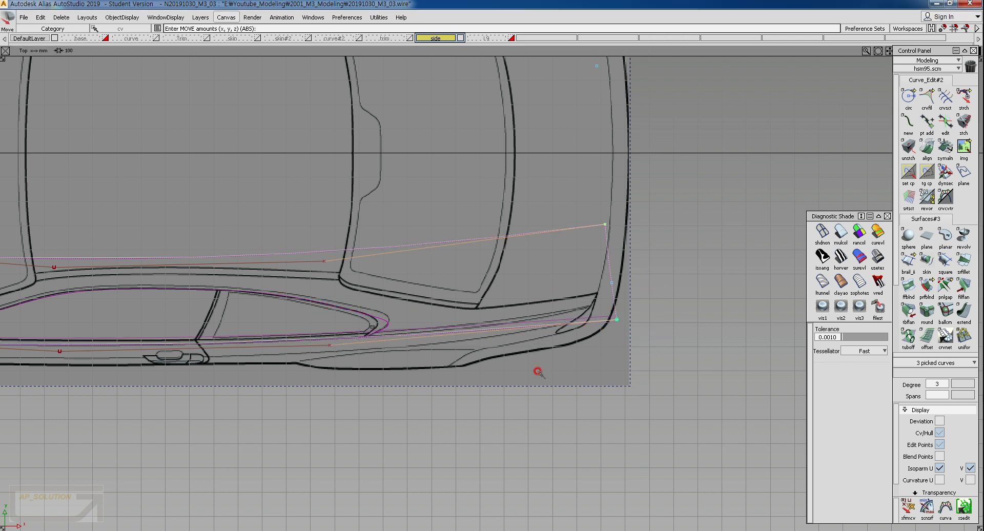
right_click_drag(537, 371, 538, 369)
middle_click_drag(327, 301, 582, 302, "alt+shift")
left_click_drag(469, 275, 470, 251, "ctrl+shift")
middle_click_drag(355, 280, 569, 283, "alt+shift")
left_click_drag(260, 278, 312, 317, "ctrl+shift")
left_click(347, 342)
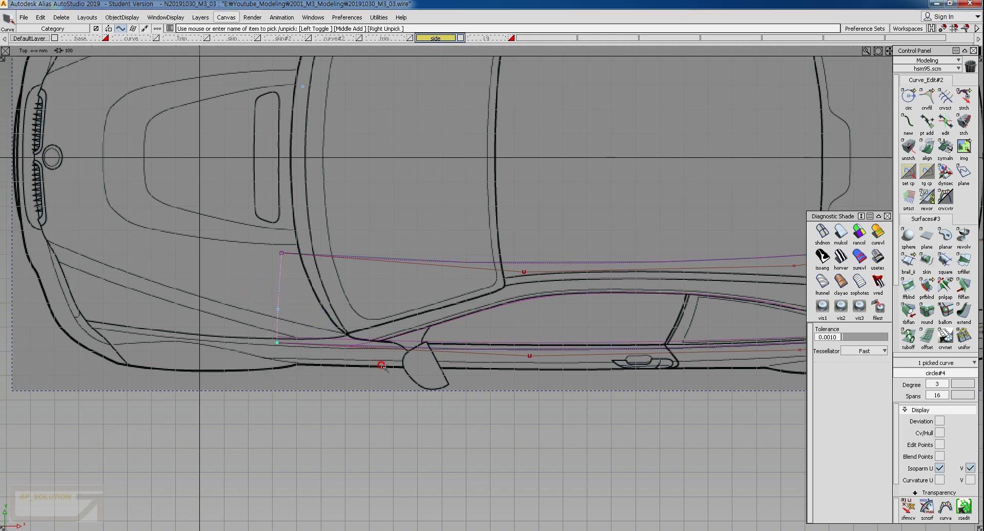
Nudge the lower rail curve's two middle CVs slightly outward in the top view.
middle_click_drag(559, 358, 318, 347, "alt+shift")
left_click_drag(263, 340, 596, 399, "ctrl+shift")
middle_click_drag(467, 411, 430, 378, "ctrl+shift")
right_click_drag(430, 377, 429, 378)
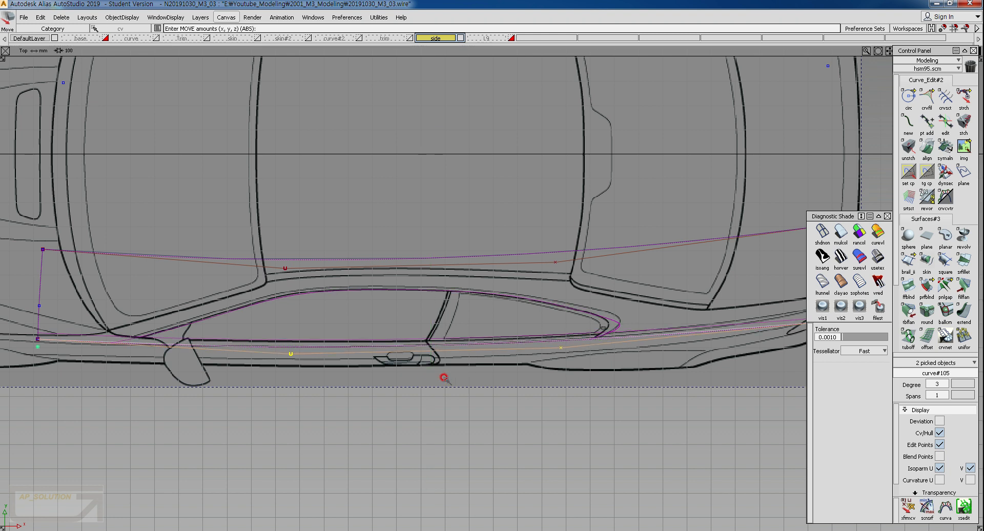
Nudge only the lower rail curve's rear middle CV a little further outward.
left_click_drag(488, 328, 487, 287, "ctrl+shift")
left_click_drag(520, 331, 609, 384, "ctrl+shift")
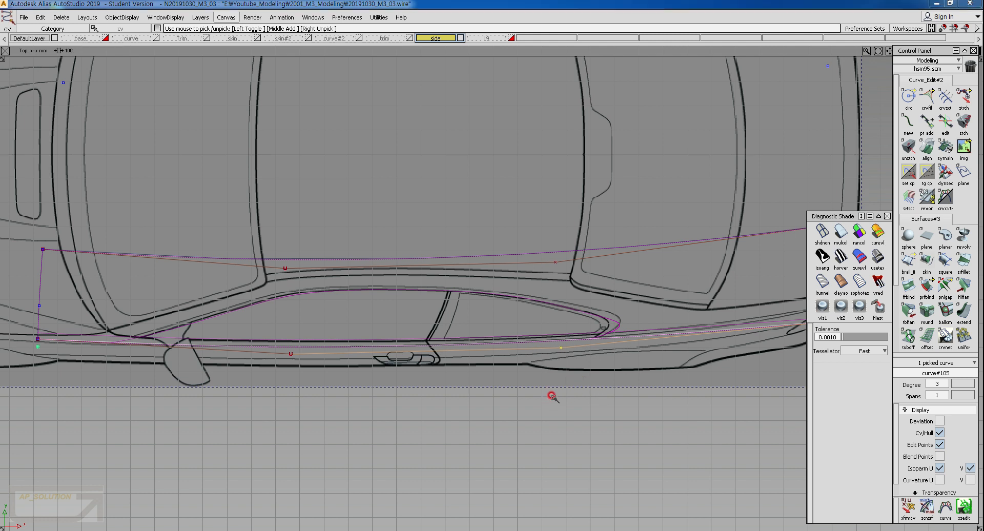
middle_click_drag(555, 383, 555, 388, "ctrl+shift")
right_click_drag(556, 387, 557, 391)
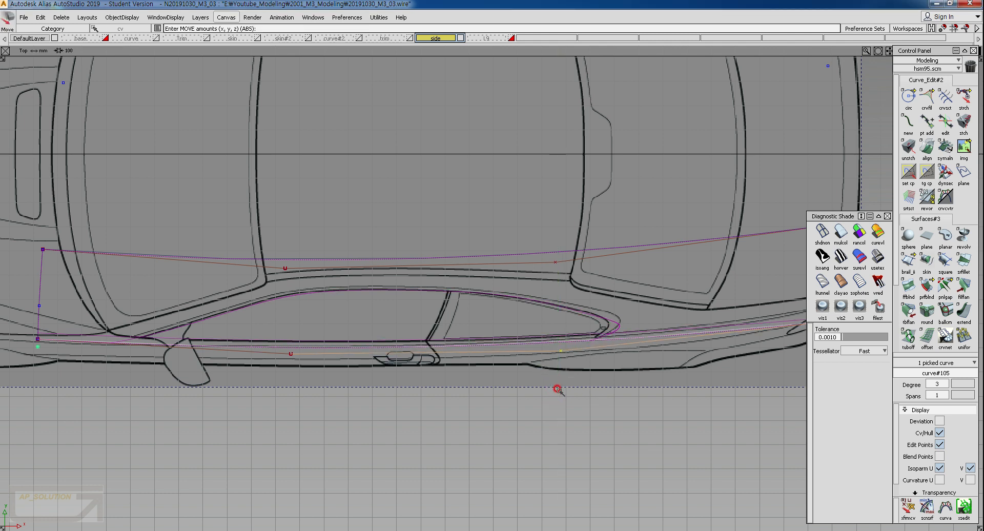
left_click_drag(361, 363, 312, 348, "ctrl+shift")
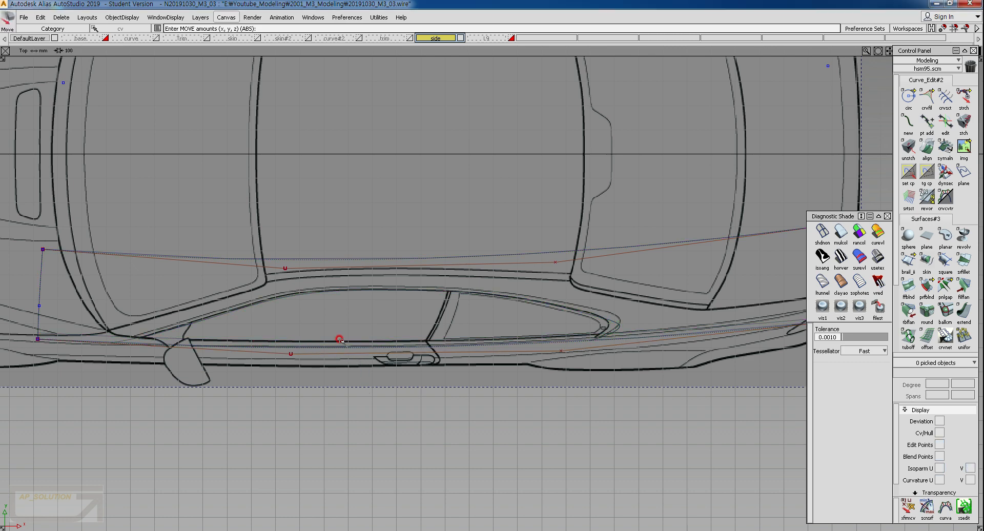
Nudge the upper rail curve's rear middle CV slightly inward toward the car's centreline.
middle_click_drag(520, 305, 416, 322, "alt+shift")
left_click_drag(453, 265, 493, 299, "ctrl+shift")
middle_click_drag(492, 325, 493, 332, "ctrl+shift")
right_click_drag(510, 322, 513, 321)
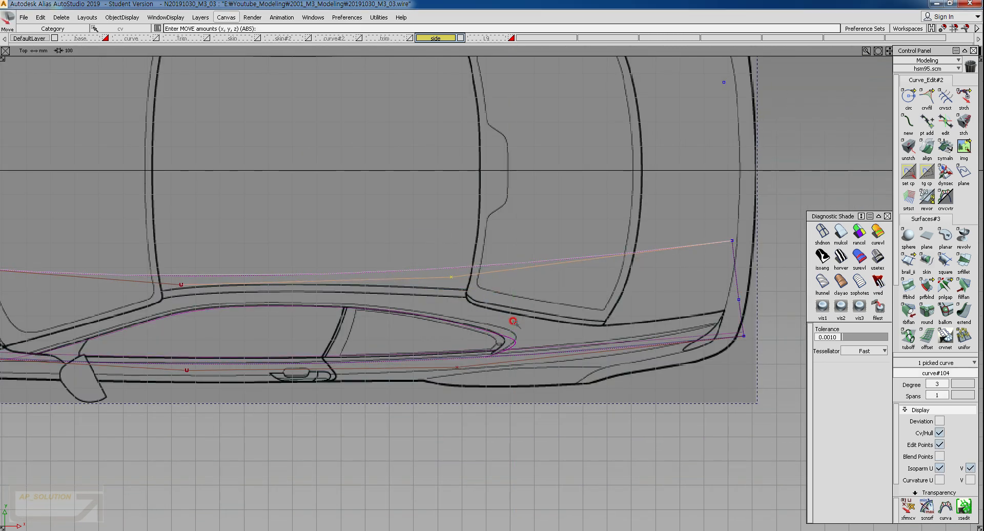
Examine how the projected window curves follow the side window blueprint along its full length in the top view.
right_click_drag(457, 338, 328, 324, "alt+shift")
middle_click_drag(326, 324, 382, 319, "alt+shift")
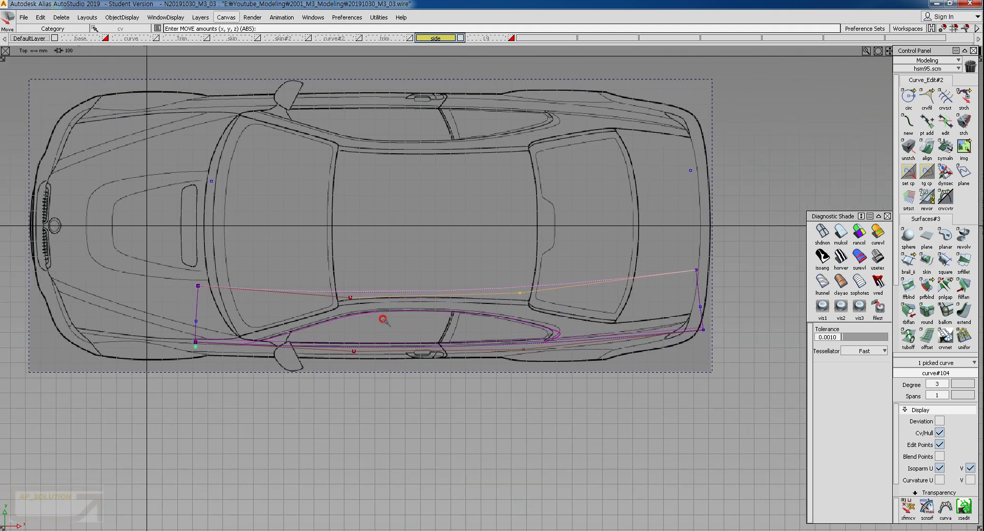
right_click_drag(362, 363, 369, 284, "ctrl+shift")
right_click_drag(395, 333, 464, 328, "alt+shift")
middle_click_drag(464, 328, 421, 303, "alt+shift")
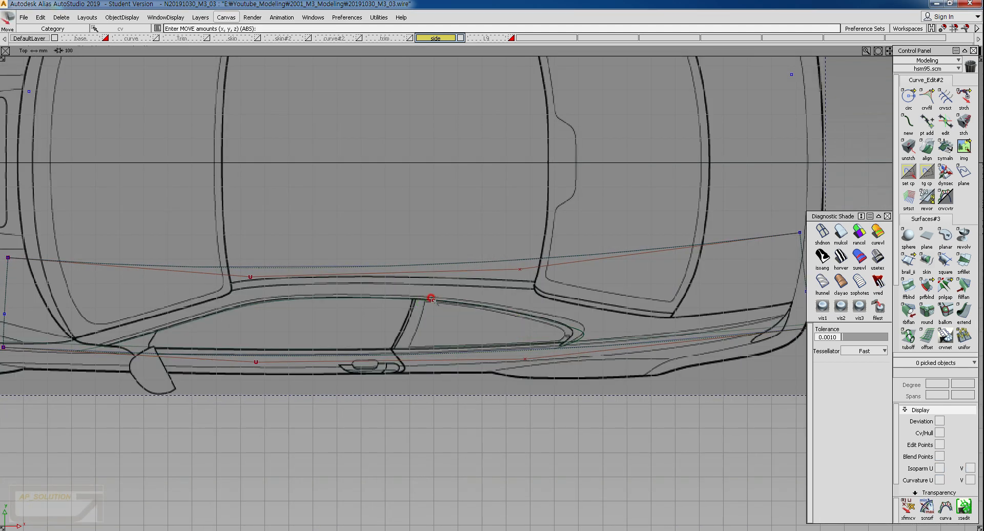
middle_click_drag(330, 296, 417, 285, "alt+shift")
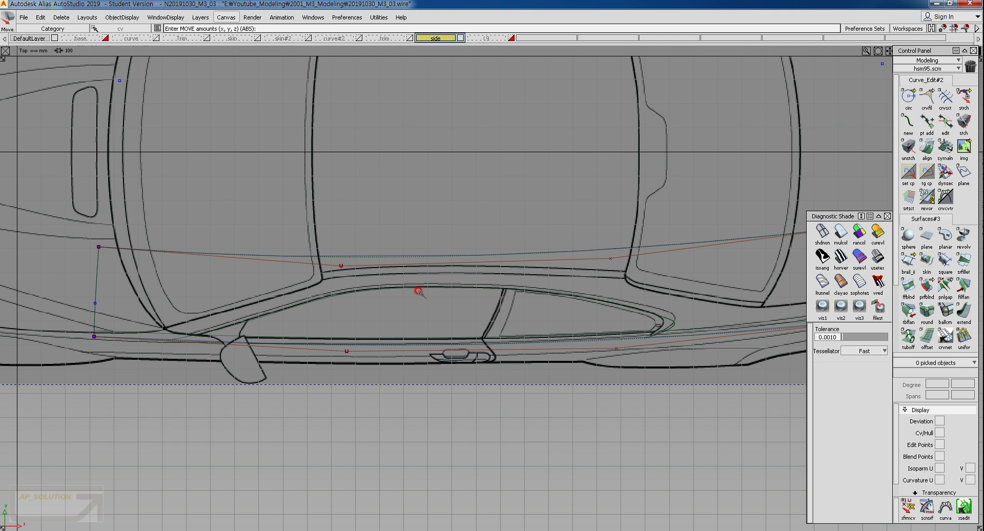
Pick both rail curves and raise their degree to 5.
left_click_drag(297, 217, 312, 222, "ctrl+shift")
left_click_drag(428, 223, 432, 390)
middle_click_drag(569, 309, 487, 308, "alt+shift")
right_click_drag(487, 308, 470, 332, "alt+shift")
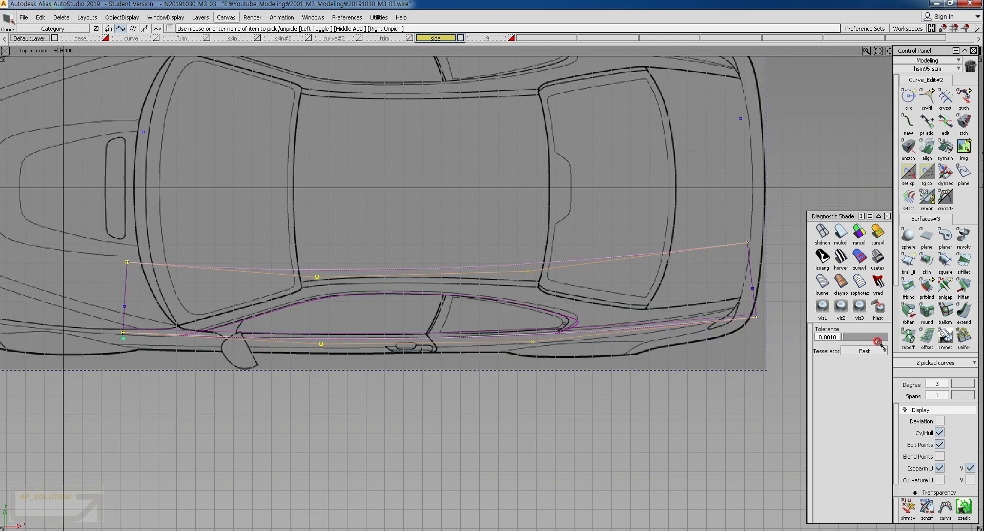
left_click(937, 382)
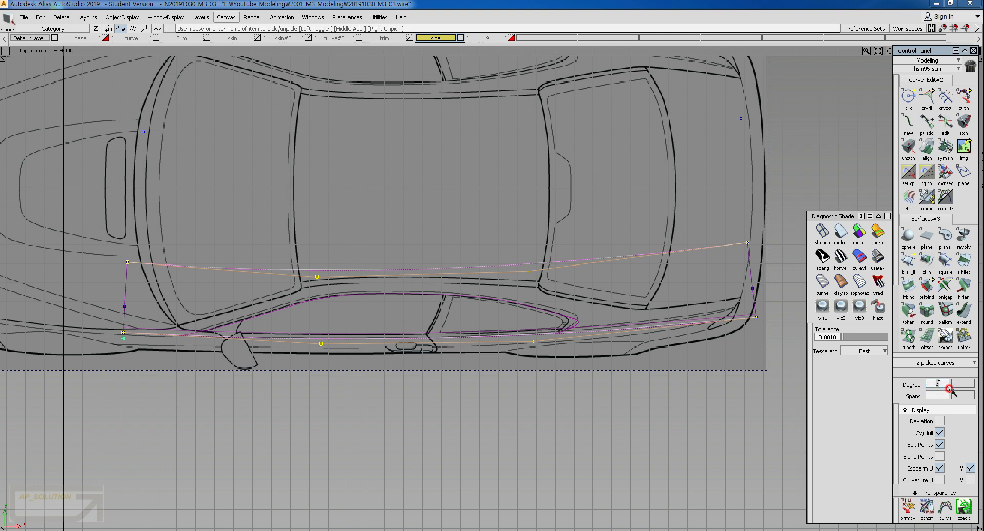
type("5")
key("Return")
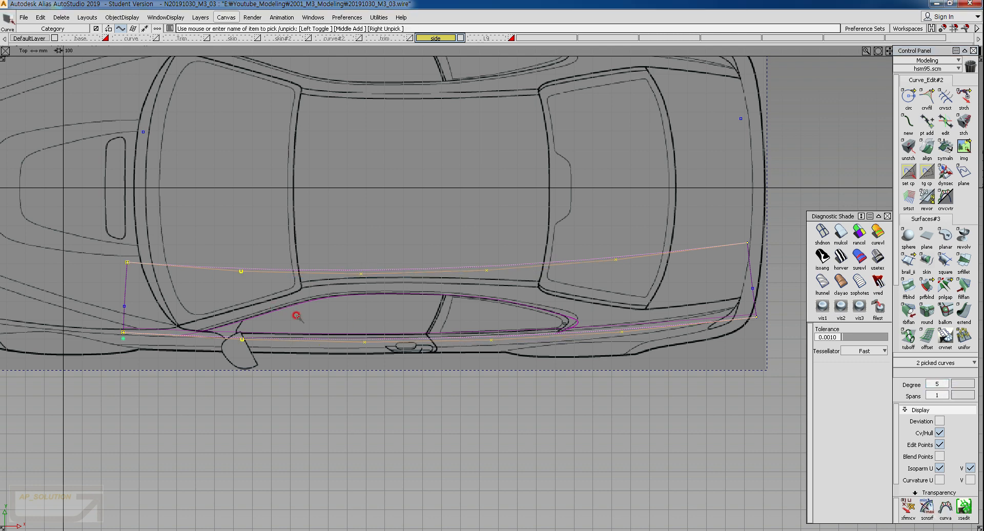
left_click(316, 300)
right_click_drag(343, 324, 350, 338, "alt+shift")
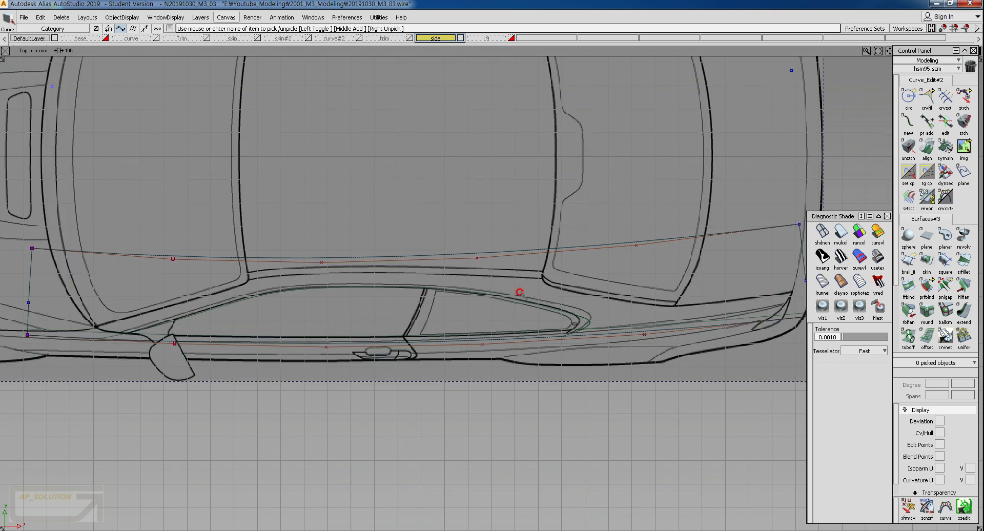
Nudge the upper rail curve's two rear inner CVs slightly inward toward the car's centreline in the top view.
left_click_drag(451, 257, 478, 258, "ctrl+shift")
left_click_drag(466, 249, 529, 287)
key("w")
right_click_drag(534, 283, 535, 280)
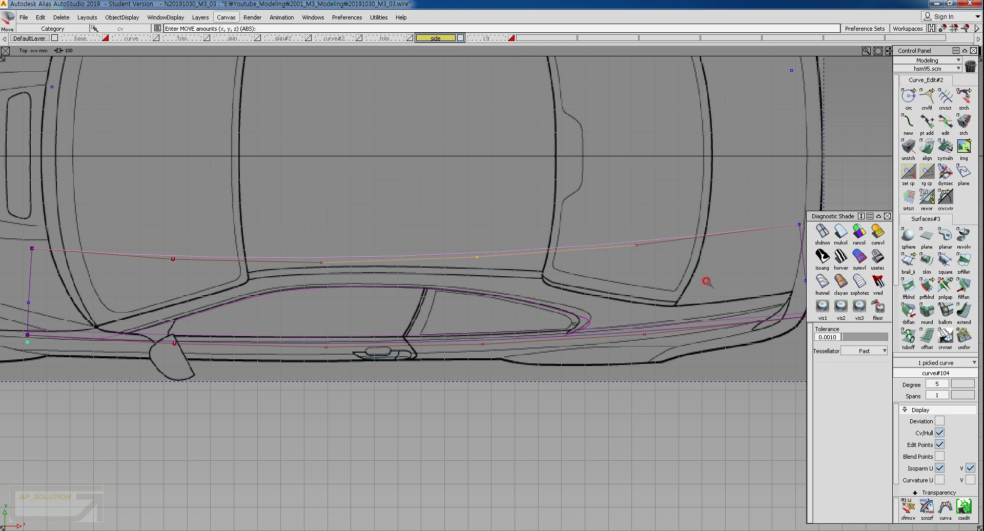
left_click_drag(650, 269, 645, 243, "ctrl+shift")
middle_click_drag(626, 246, 539, 248, "alt+shift")
left_click_drag(553, 237, 592, 236, "ctrl+shift")
left_click_drag(522, 236, 597, 268)
middle_click_drag(592, 296, 593, 275, "ctrl+shift")
right_click_drag(601, 281, 603, 281)
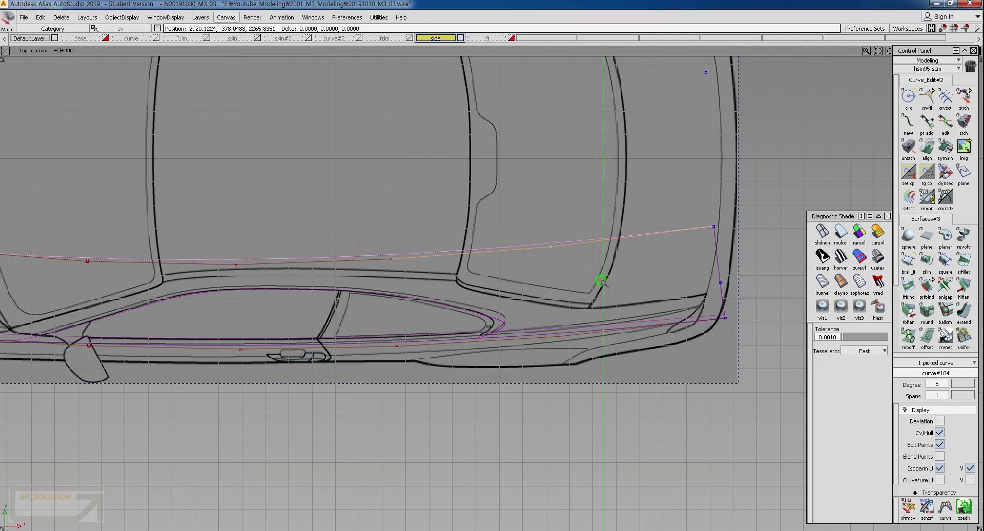
Pick the window outline curves on the rail surface in the top view to check them against the blueprint.
left_click_drag(577, 325, 591, 291, "ctrl+shift")
middle_click_drag(264, 297, 503, 290, "alt+shift")
middle_click_drag(366, 290, 391, 286, "alt+shift")
left_click_drag(335, 303, 336, 281, "ctrl+shift")
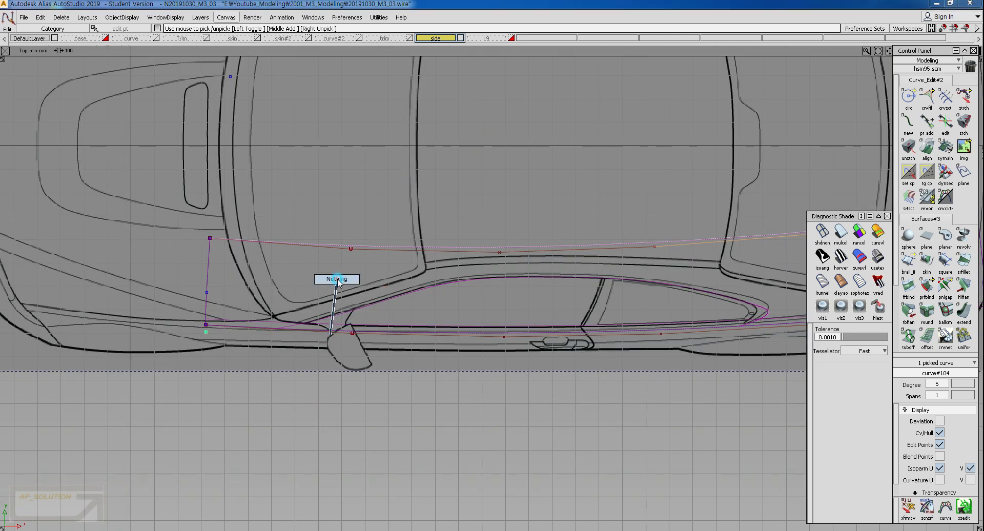
middle_click_drag(505, 286, 387, 285, "alt+shift")
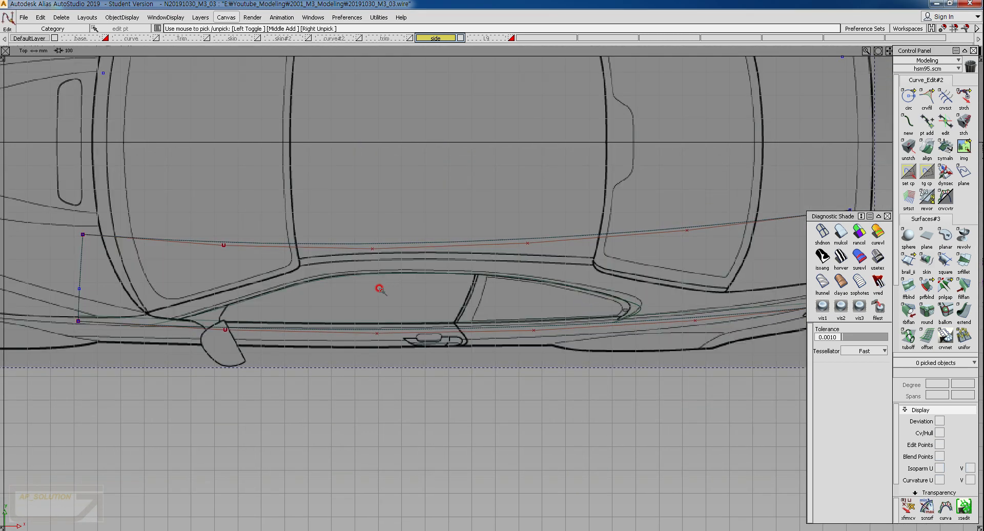
left_click_drag(379, 288, 358, 268, "ctrl+shift")
left_click(369, 325)
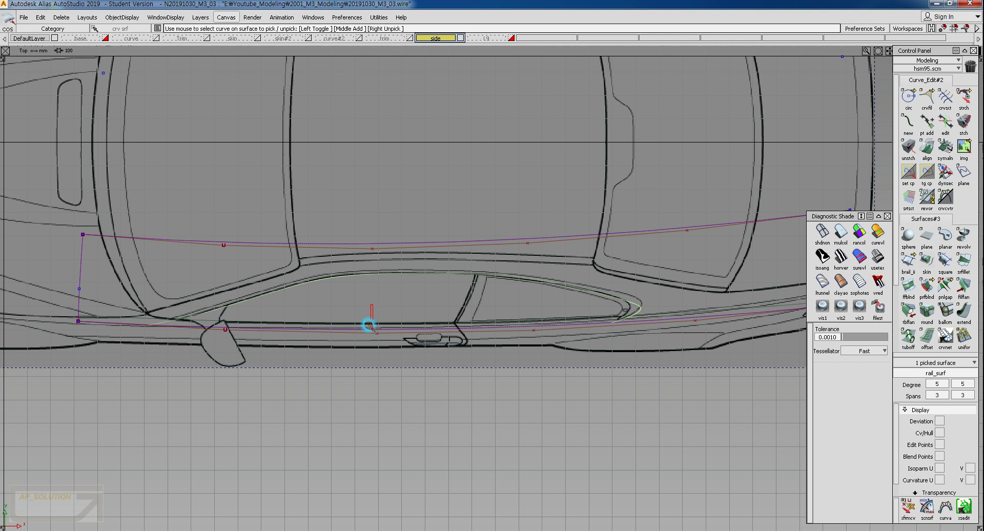
left_click(369, 325)
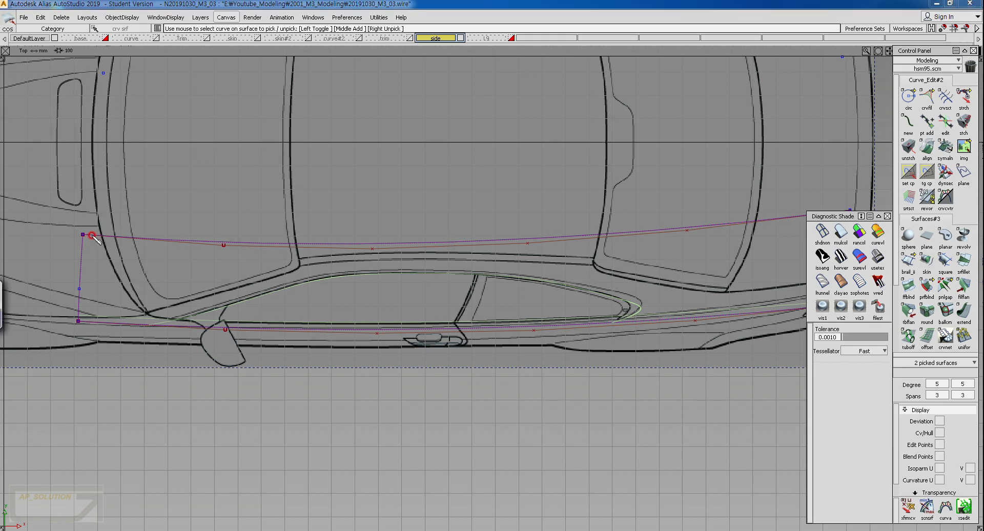
mouse_move(115, 236)
left_mouse_down()
mouse_move(358, 244)
mouse_move(826, 210)
left_mouse_up()
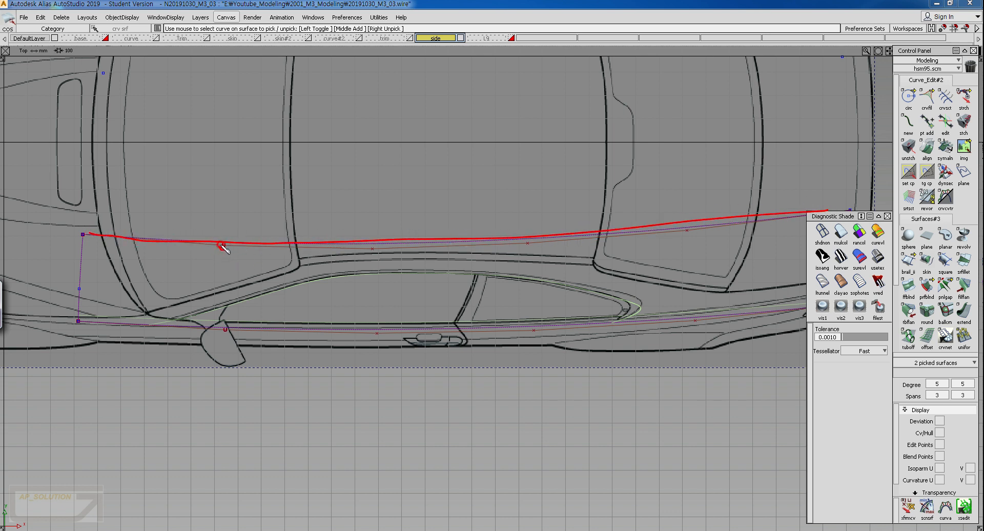
left_click(222, 246)
left_click(528, 247)
left_click_drag(509, 248, 512, 252)
left_click_drag(361, 256, 360, 259)
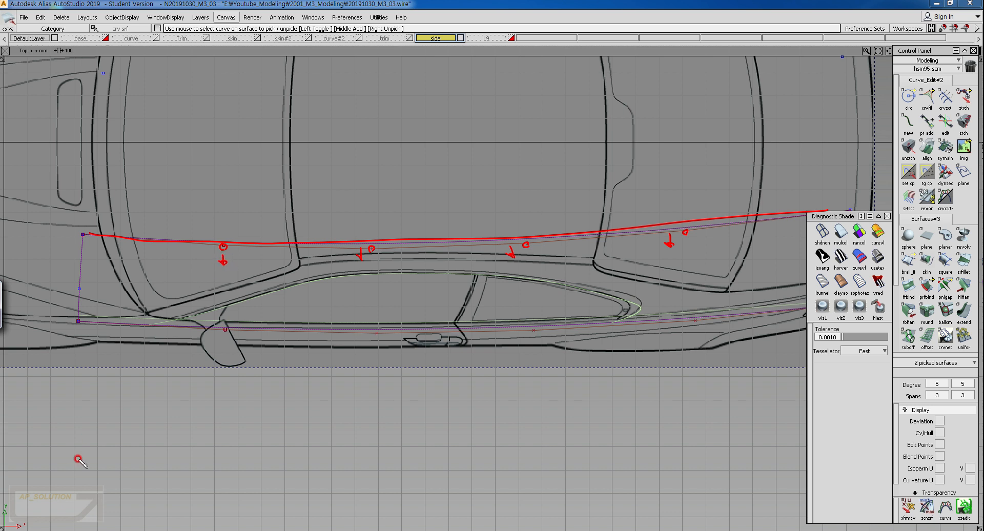
mouse_move(91, 234)
left_mouse_down()
mouse_move(247, 256)
mouse_move(489, 253)
left_mouse_up()
left_click_drag(549, 252, 646, 238)
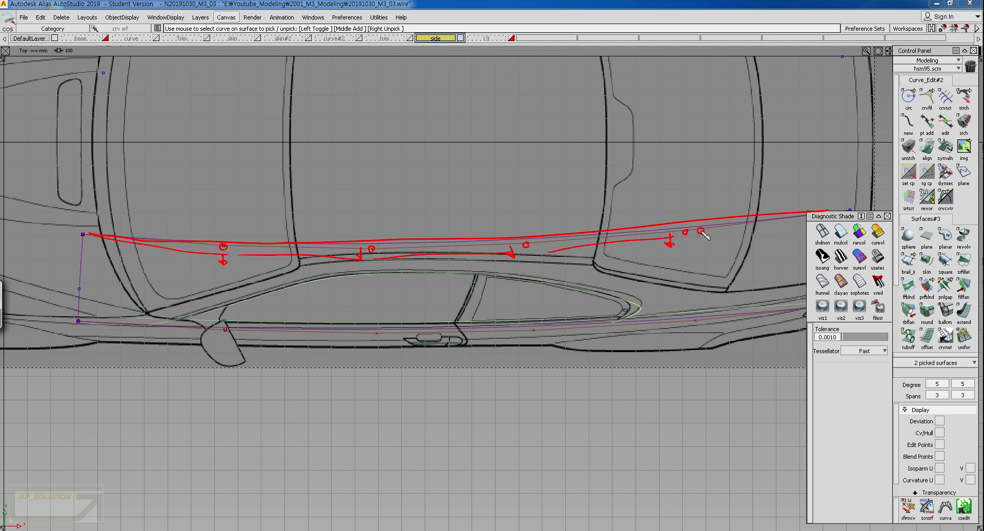
left_click_drag(710, 229, 797, 211)
left_click_drag(155, 259, 153, 286)
left_click_drag(298, 274, 320, 282)
left_click_drag(436, 273, 439, 292)
left_click_drag(600, 259, 616, 267)
left_click_drag(607, 261, 598, 277)
left_click_drag(750, 242, 738, 263)
left_click_drag(748, 242, 760, 245)
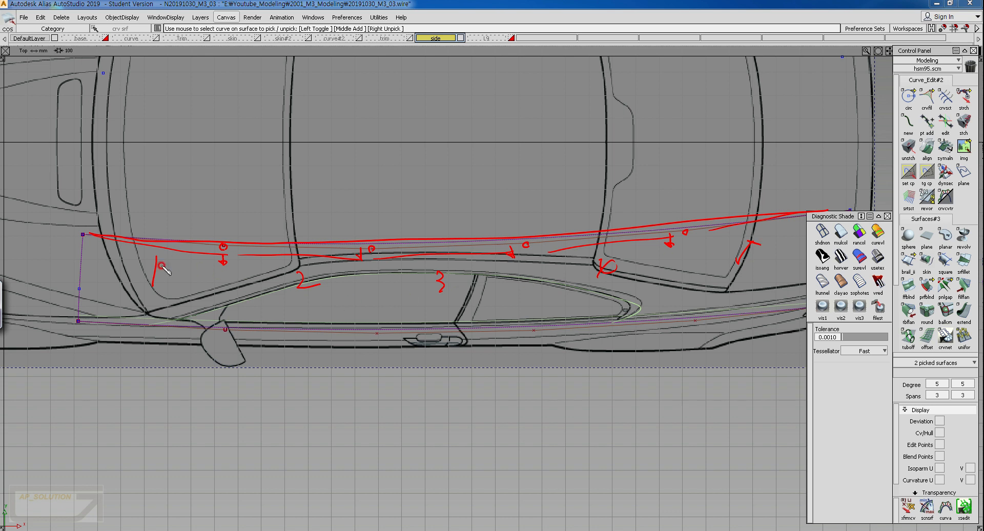
mouse_move(153, 267)
left_mouse_down()
mouse_move(384, 281)
mouse_move(778, 248)
mouse_move(768, 261)
left_mouse_up()
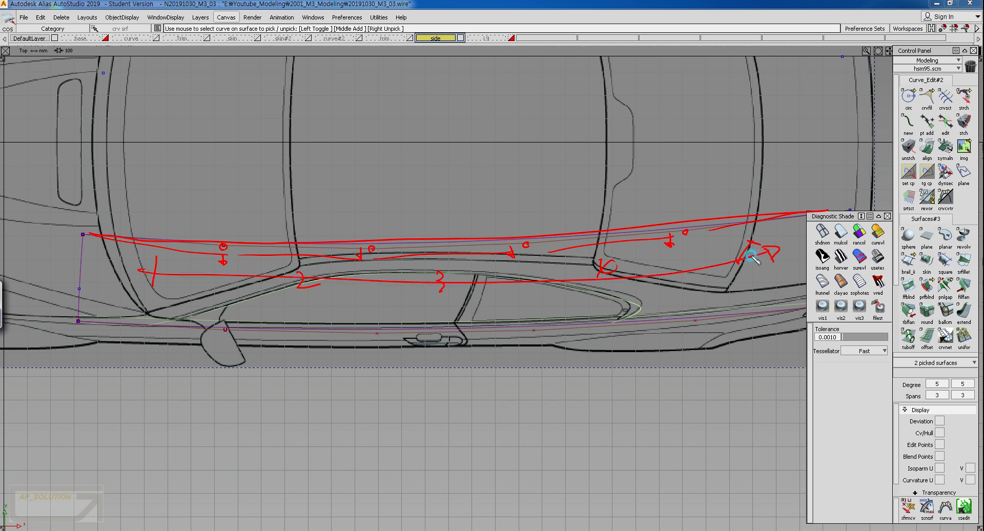
left_click_drag(218, 243, 207, 274)
mouse_move(98, 235)
left_mouse_down()
mouse_move(91, 265)
mouse_move(359, 271)
mouse_move(357, 284)
mouse_move(512, 269)
mouse_move(513, 281)
mouse_move(561, 262)
left_mouse_up()
mouse_move(670, 241)
left_mouse_down()
mouse_move(675, 279)
mouse_move(821, 248)
left_mouse_up()
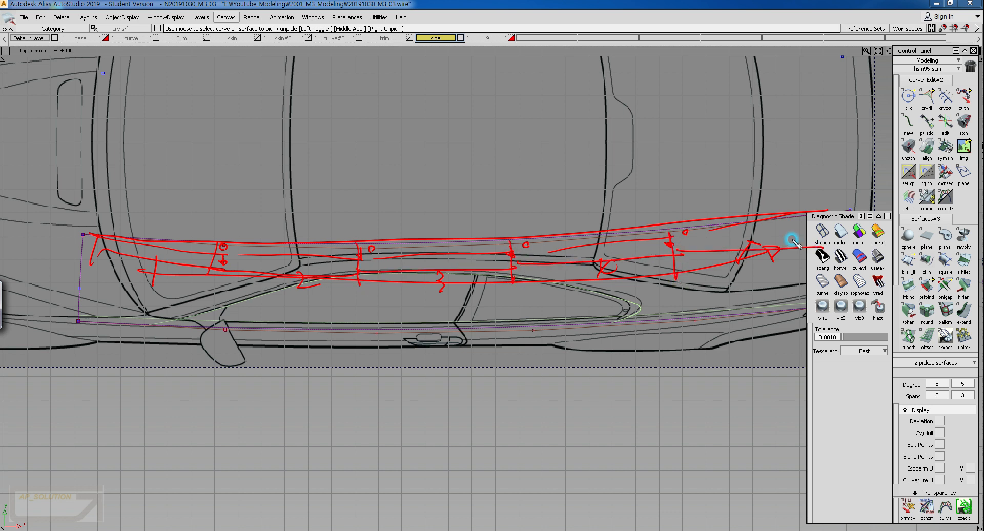
mouse_move(161, 291)
left_mouse_down()
mouse_move(165, 257)
mouse_move(162, 285)
left_mouse_up()
mouse_move(303, 300)
left_mouse_down()
mouse_move(313, 269)
mouse_move(314, 299)
left_mouse_up()
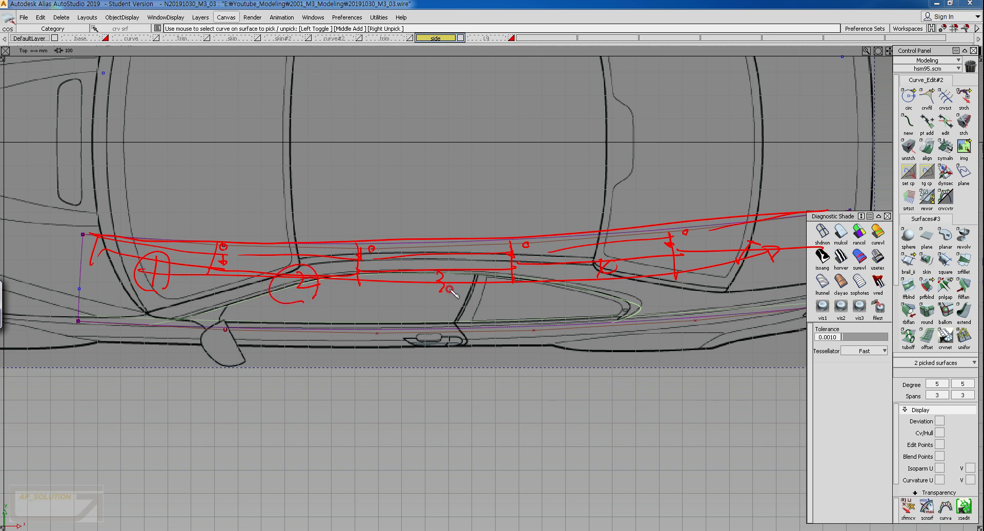
left_click_drag(451, 291, 464, 280)
mouse_move(623, 268)
left_mouse_down()
mouse_move(627, 297)
mouse_move(612, 266)
left_mouse_up()
mouse_move(753, 281)
left_mouse_down()
mouse_move(781, 253)
mouse_move(753, 265)
left_mouse_up()
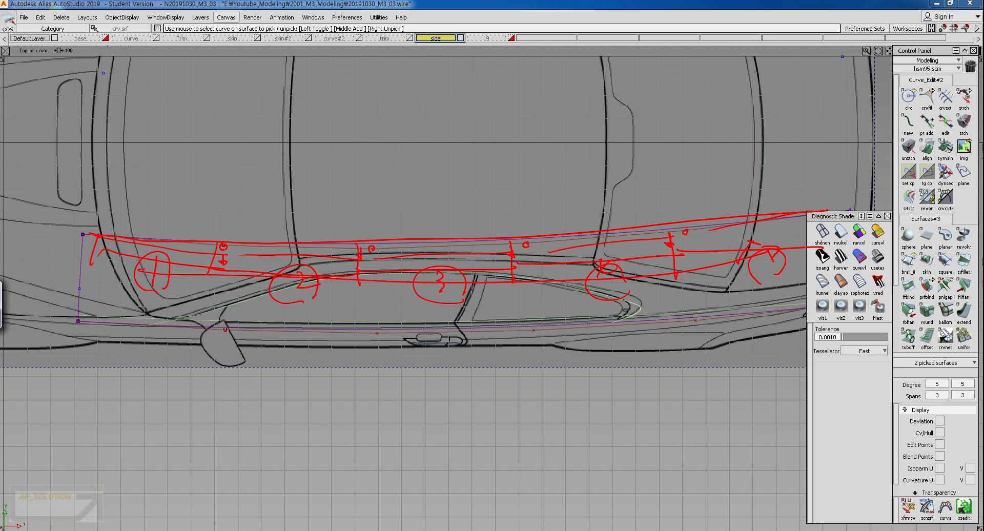
key("Escape")
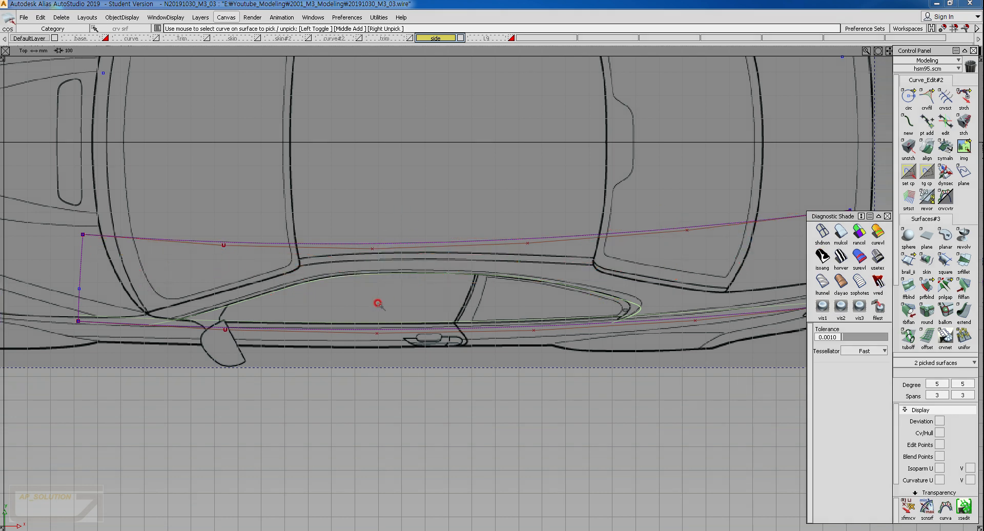
Switch to the side view and inspect the upper and lower rail curves and their CVs in turn.
left_click_drag(334, 235, 389, 296, "ctrl+shift")
left_click_drag(391, 389, 332, 319)
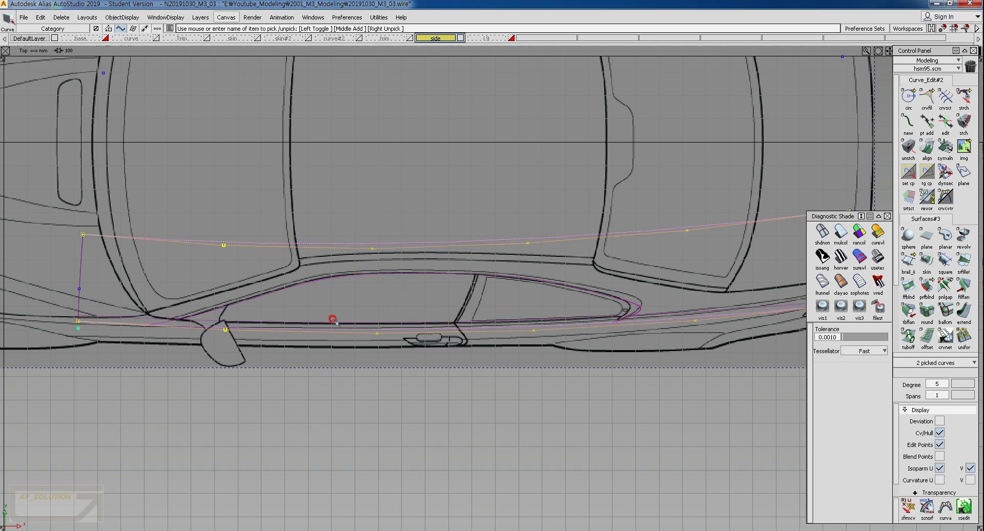
right_click_drag(375, 280, 414, 278, "ctrl+shift")
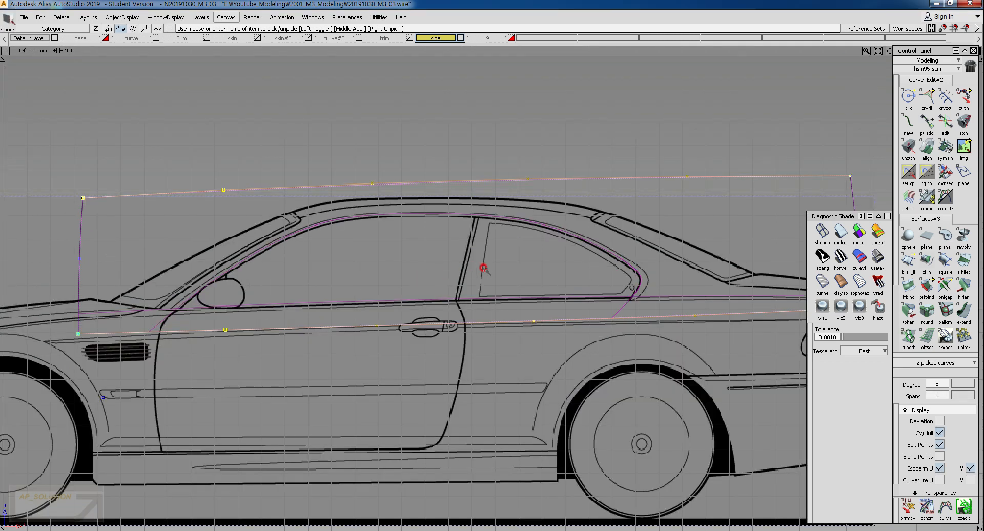
middle_click_drag(483, 268, 460, 268, "alt+shift")
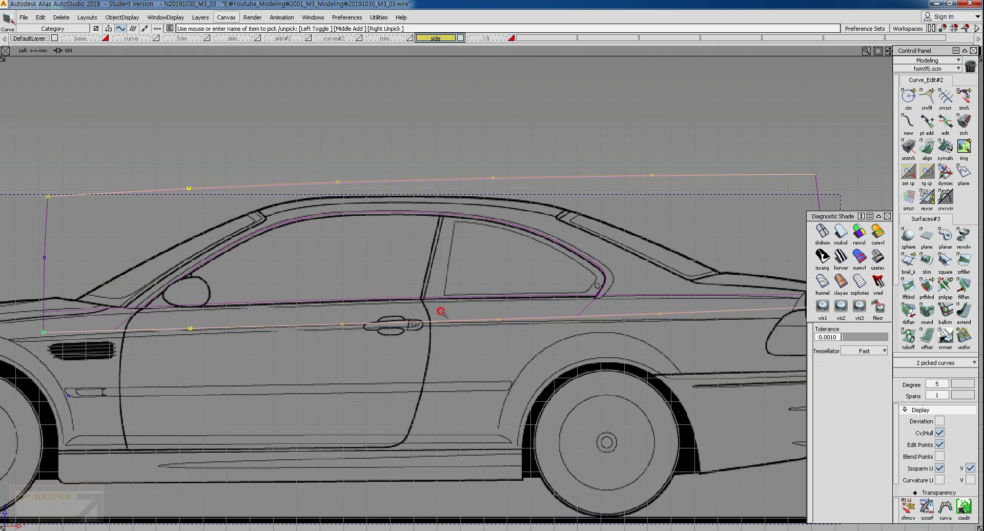
left_click_drag(436, 267, 433, 199, "ctrl+shift")
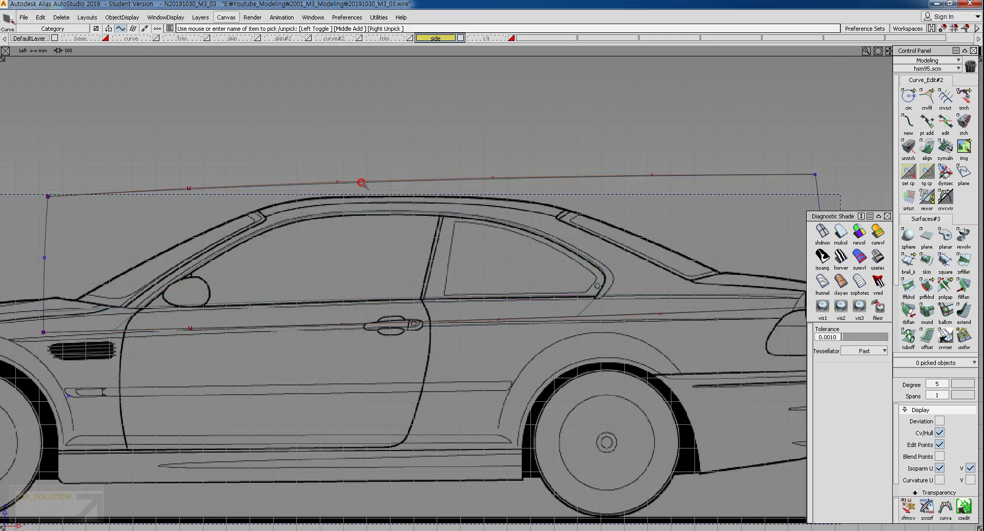
left_click_drag(216, 175, 241, 177, "ctrl+shift")
left_click(284, 195)
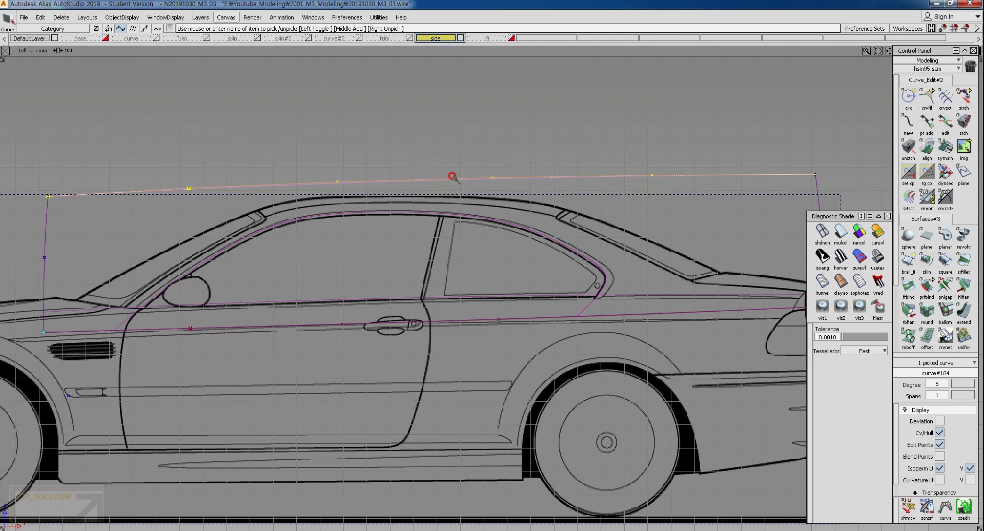
left_click_drag(268, 317, 220, 294, "ctrl+shift")
left_click_drag(286, 300, 264, 284)
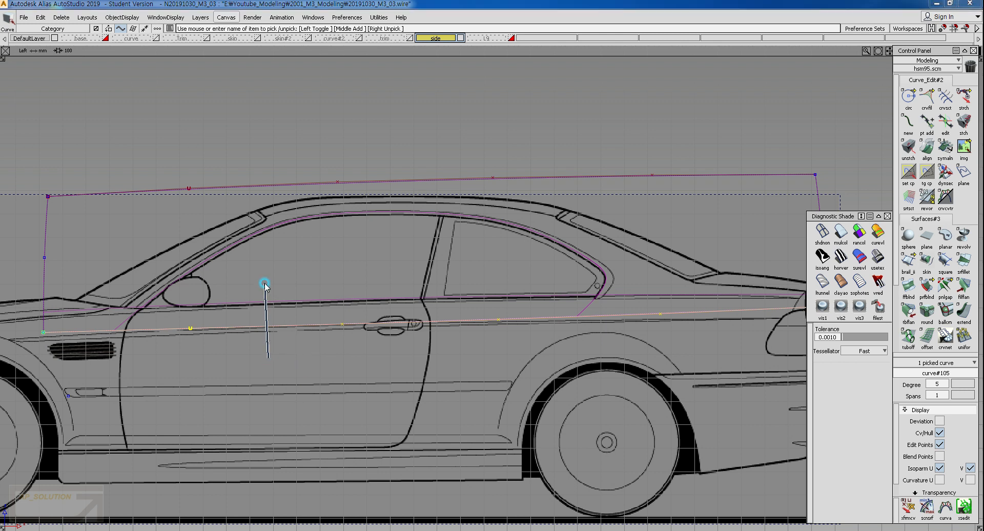
Move the lower rail curve's four inner CVs slightly upward in the side view.
left_click_drag(193, 296, 720, 349, "ctrl+shift")
middle_click_drag(567, 381, 571, 366, "ctrl+shift")
right_click_drag(571, 366, 572, 363)
left_click_drag(435, 386, 434, 365, "ctrl+shift")
Raise only the lower rail curve's two middle CVs a little in the side view.
left_click_drag(308, 290, 327, 290, "ctrl+shift")
left_click_drag(304, 286, 550, 356)
middle_click_drag(569, 389, 573, 372, "ctrl+shift")
right_click_drag(577, 376, 577, 372)
left_click_drag(578, 368, 575, 338, "ctrl+shift")
Nudge the lower rail curve's rear inner CV slightly upward in the side view.
left_click_drag(590, 300, 614, 298, "ctrl+shift")
left_click_drag(635, 299, 684, 338)
middle_click_drag(698, 370, 698, 369, "ctrl+shift")
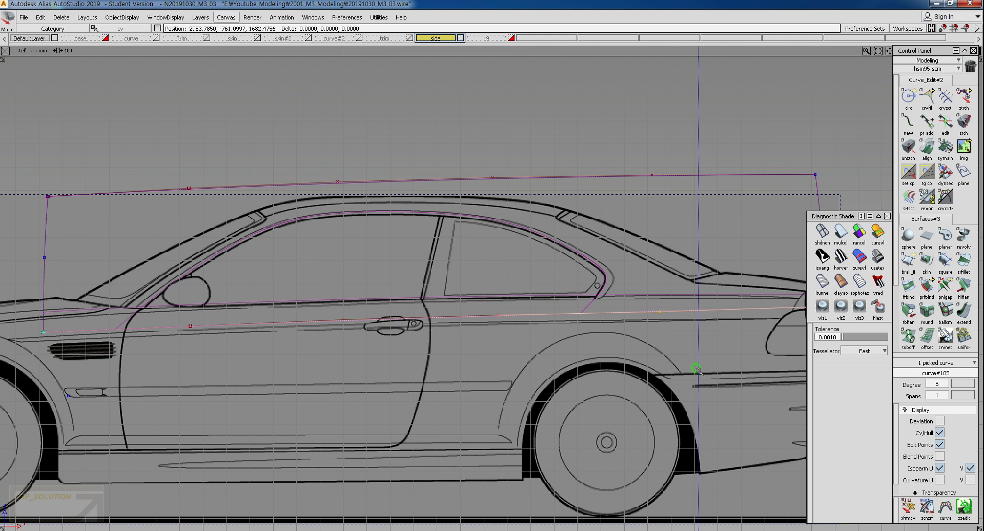
right_click_drag(698, 369, 697, 367)
left_click_drag(396, 320, 395, 300, "ctrl+shift")
Raise the lower rail curve's two middle CVs a little further to strengthen its crown in the side view.
left_click_drag(288, 300, 361, 299, "ctrl+shift")
left_click_drag(231, 301, 575, 343)
middle_click_drag(568, 387, 570, 372, "ctrl+shift")
right_click_drag(570, 370, 569, 367)
left_click_drag(549, 383, 544, 358, "ctrl+shift")
Try to move the whole lower rail curve slightly upward in the side view.
left_click_drag(295, 278, 344, 308, "ctrl+shift")
left_click_drag(369, 308, 391, 344)
left_click_drag(160, 311, 204, 337)
middle_click_drag(291, 377, 293, 362, "ctrl+shift")
right_click_drag(304, 385, 304, 383)
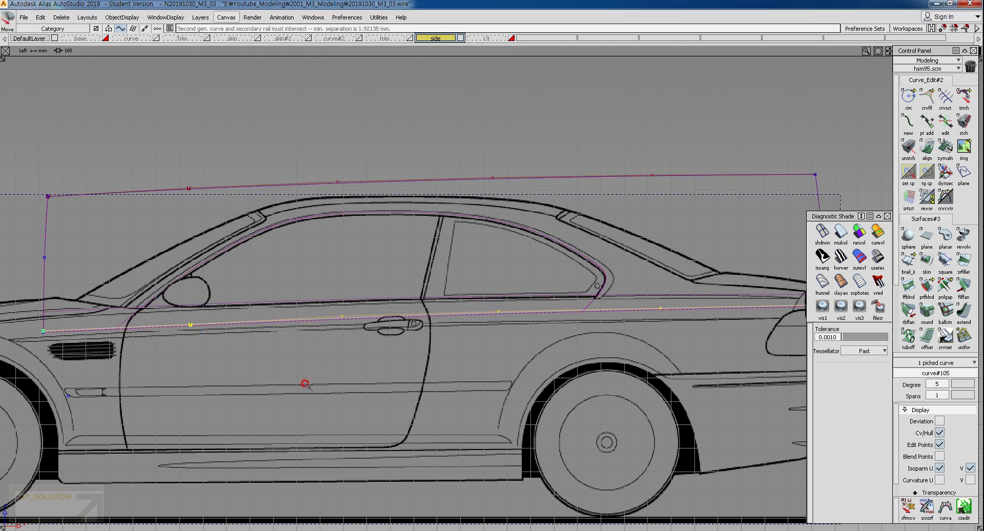
key("ctrl+z")
left_click_drag(183, 341, 181, 314, "ctrl+shift")
Nudge only the lower rail curve's front inner CV slightly upward in the side view.
left_click_drag(164, 317, 188, 318, "ctrl+shift")
left_click_drag(177, 310, 211, 345)
middle_click_drag(258, 395, 260, 380, "ctrl+shift")
right_click_drag(273, 392, 273, 388)
left_click_drag(294, 406, 305, 373, "ctrl+shift")
Nudge the lower rail curve's rear inner CV up a little more in the side view.
middle_click_drag(588, 369, 509, 369, "alt+shift")
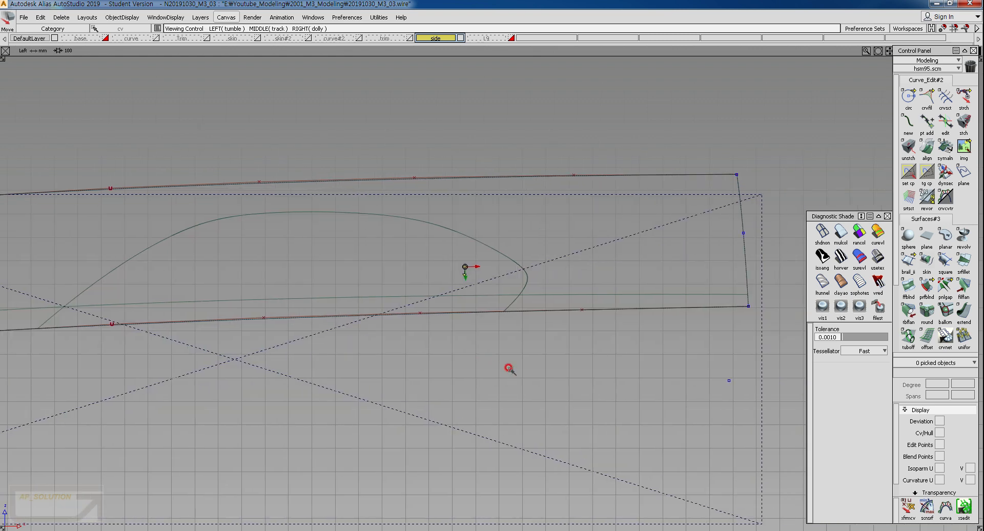
left_click_drag(555, 312, 618, 339, "ctrl+shift")
middle_click_drag(622, 421, 624, 405, "ctrl+shift")
right_click_drag(626, 399, 626, 397)
left_click_drag(556, 411, 560, 384, "ctrl+shift")
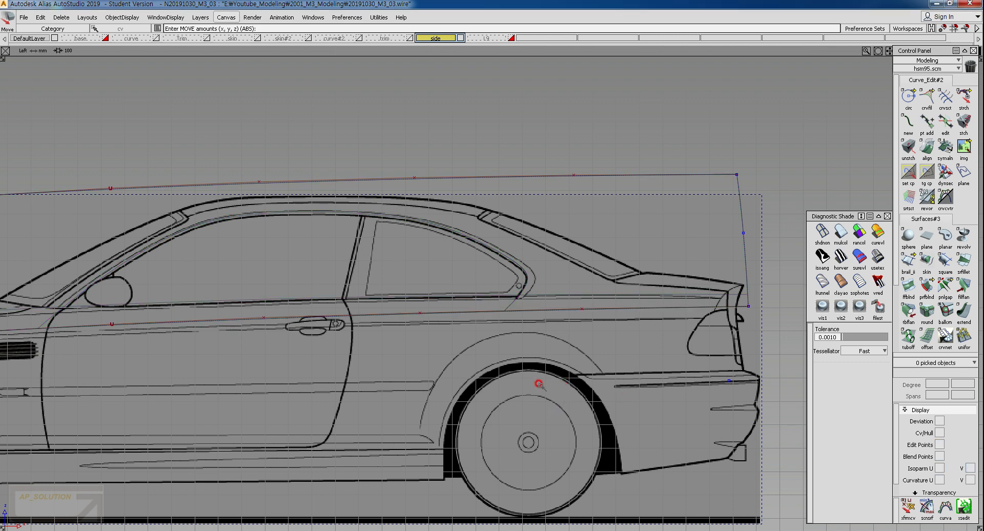
Fine-tune the lower rail curve's two middle CVs slightly upward in the side view.
middle_click_drag(387, 349, 430, 360, "alt+shift")
middle_click_drag(437, 364, 438, 364, "alt+shift")
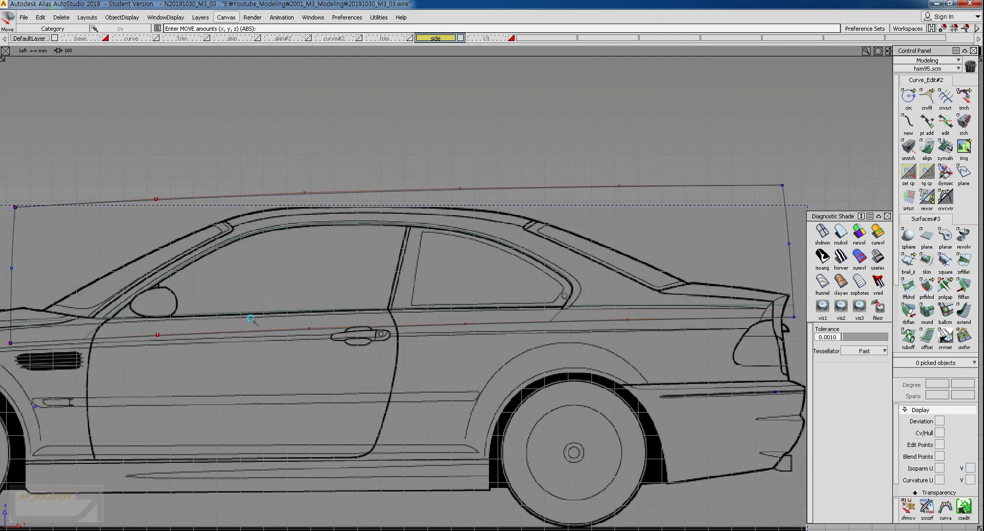
left_click_drag(250, 312, 549, 358)
right_click_drag(490, 392, 490, 389)
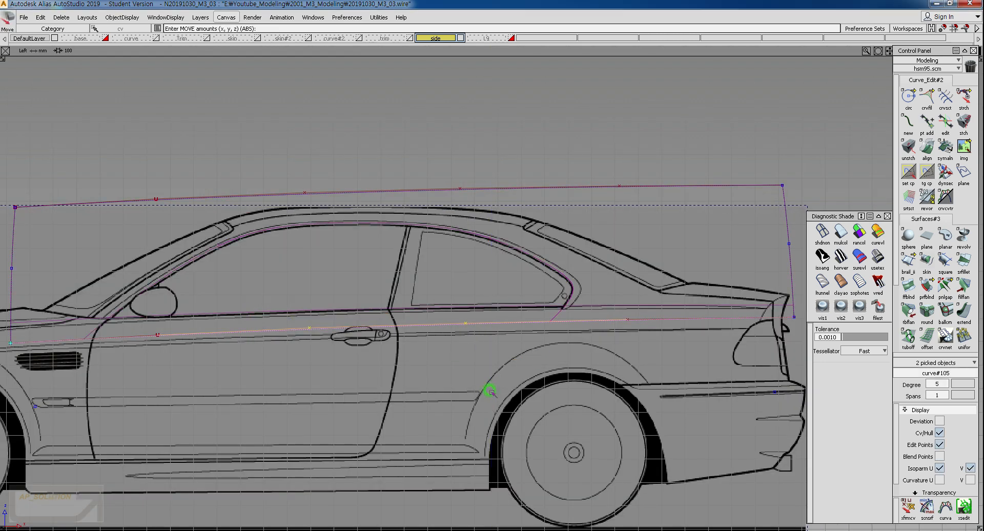
left_click_drag(487, 388, 459, 352, "ctrl+shift")
Examine both rail curves and the window outline in the side view and at the window area in the front view.
right_click_drag(509, 278, 446, 373, "alt+shift")
left_click_drag(365, 217, 423, 244, "ctrl+shift")
left_click_drag(382, 169, 486, 344)
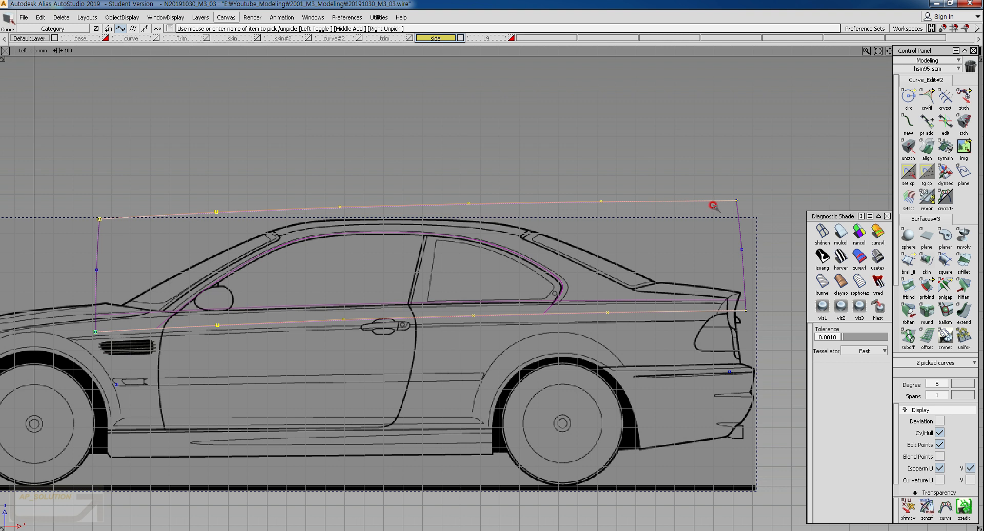
left_click_drag(260, 378, 255, 337, "ctrl+shift")
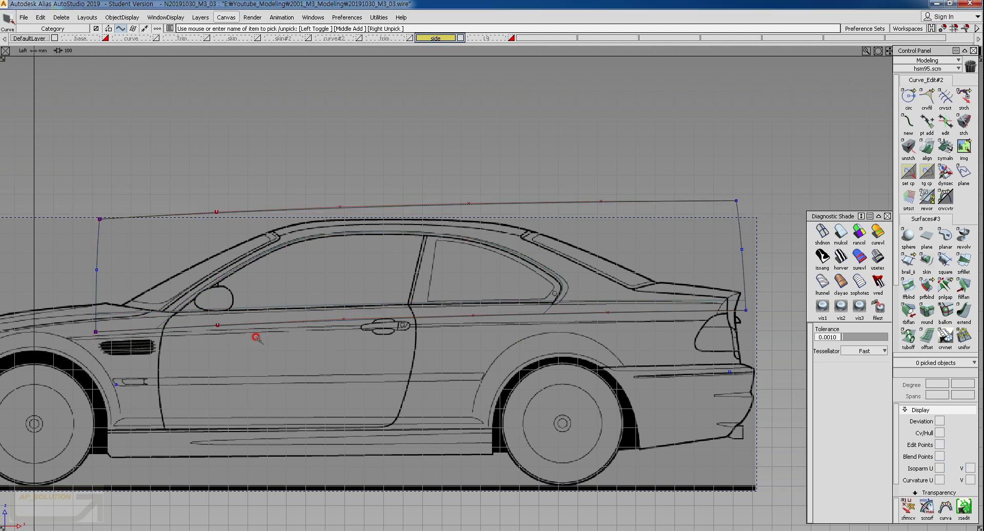
right_click_drag(344, 288, 364, 295, "ctrl+shift")
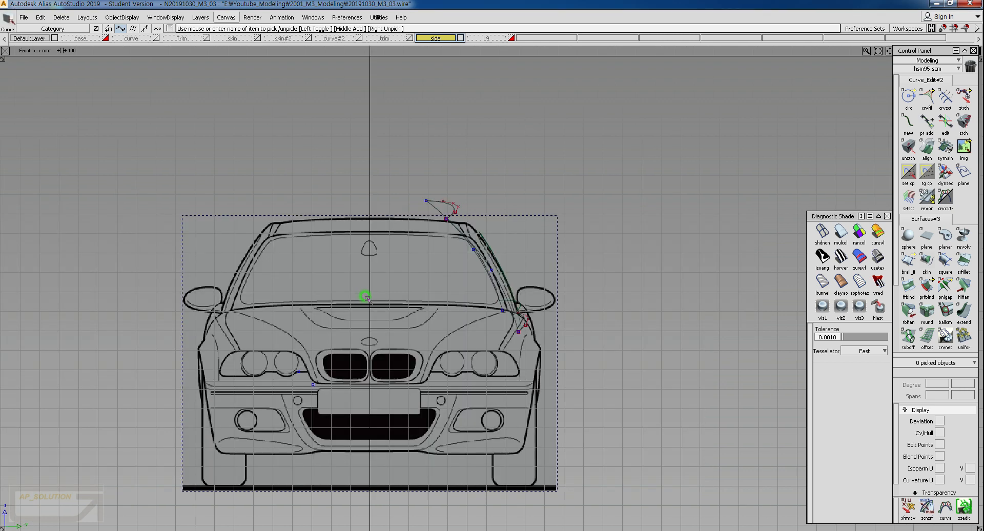
right_click_drag(509, 278, 512, 221, "alt+shift")
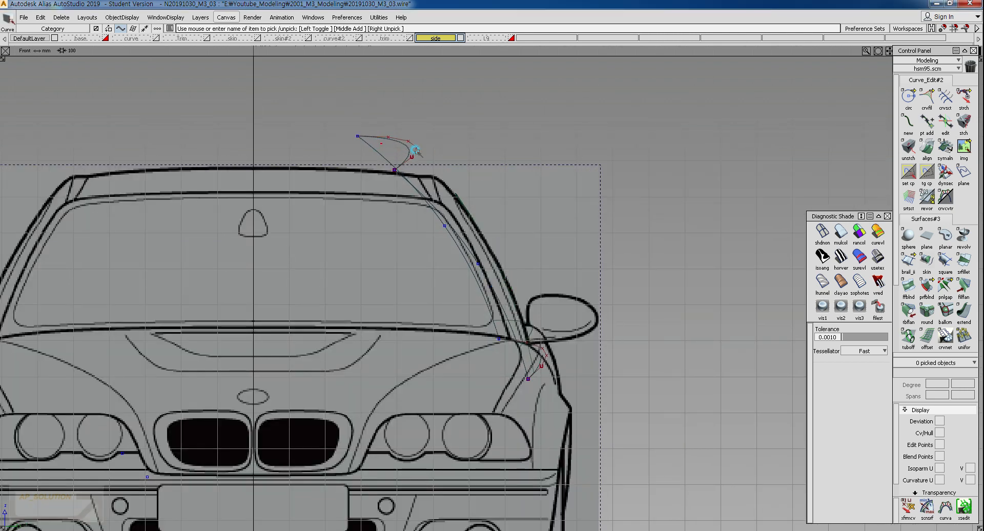
Compare the rail curves and projected window outline with the front, side and top blueprints.
left_click(377, 135)
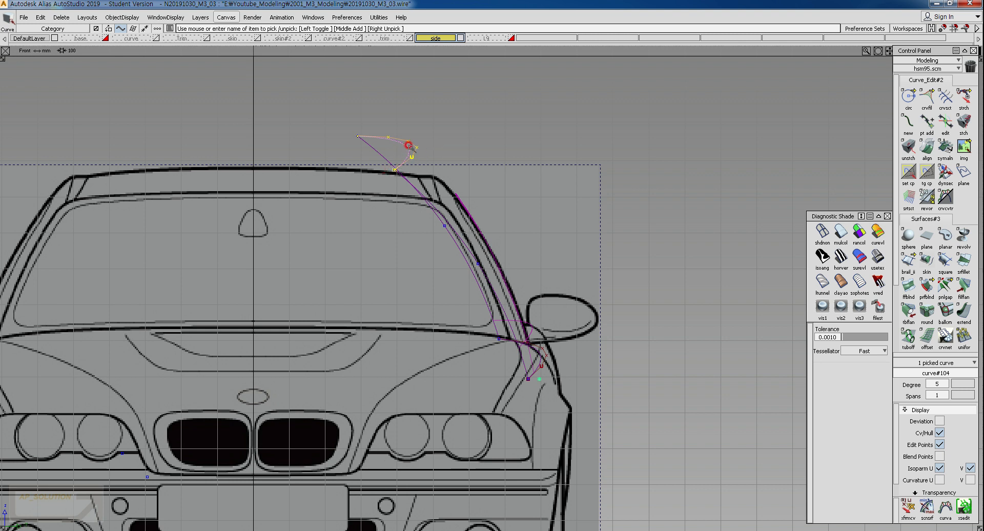
left_click_drag(550, 350, 528, 352)
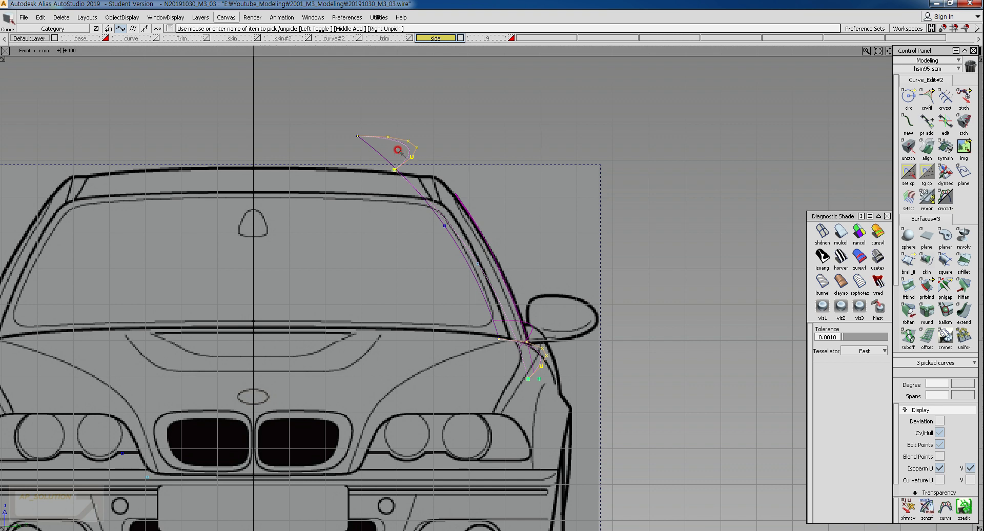
key("F6")
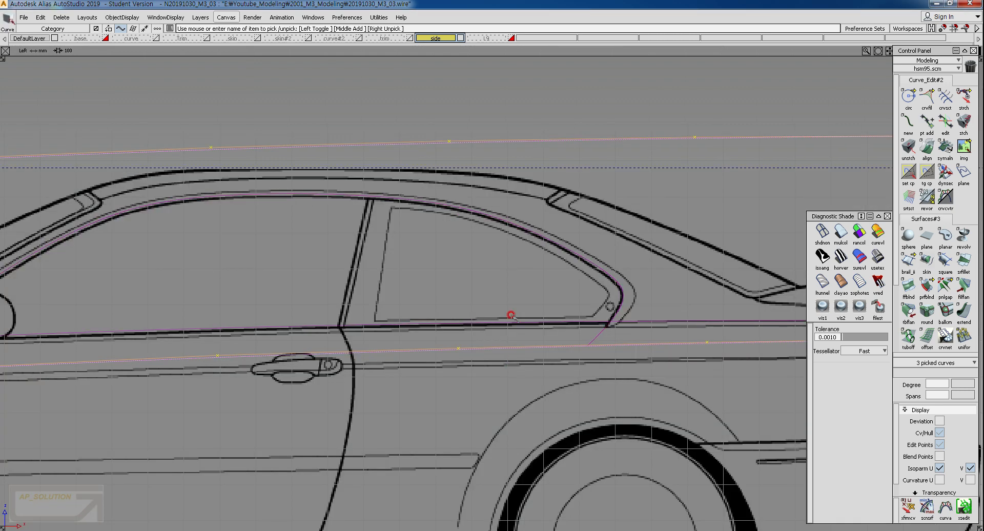
right_click_drag(513, 314, 441, 376, "alt+shift")
right_click_drag(535, 227, 524, 281, "ctrl+shift")
middle_click_drag(524, 279, 528, 295, "alt+shift")
right_click_drag(485, 311, 487, 297, "alt+shift")
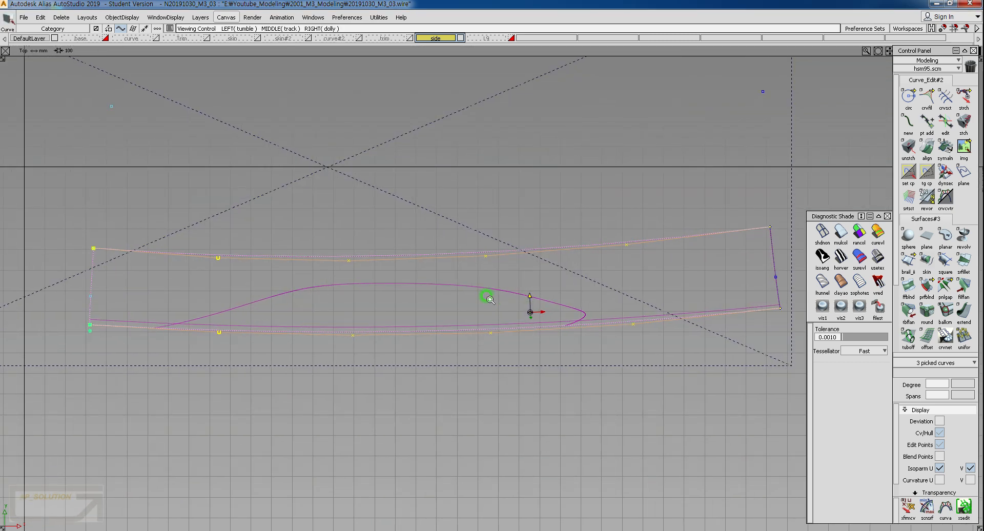
right_click_drag(490, 300, 489, 298, "alt+shift")
left_click_drag(417, 341, 397, 315, "ctrl+shift")
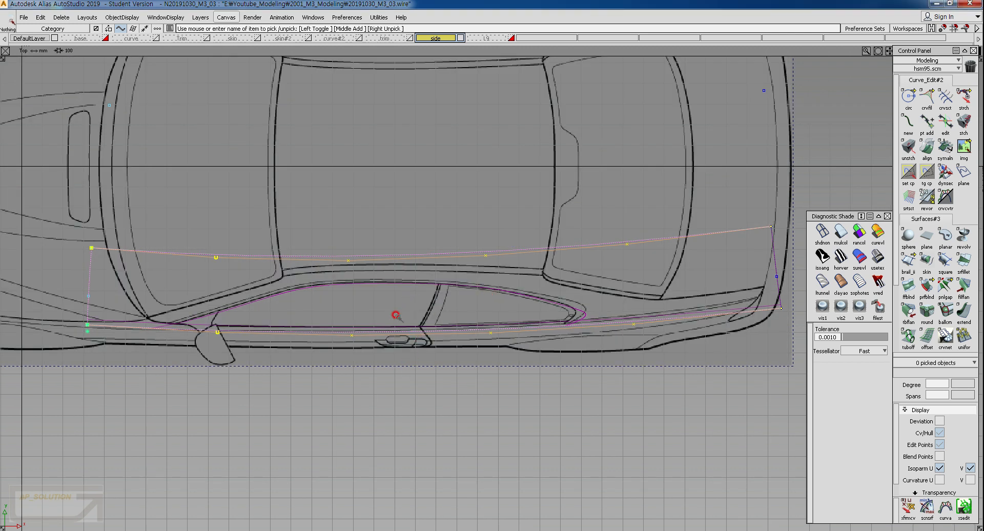
Examine the outline curves on the surface and both rail curves against the window in the top blueprint.
left_click_drag(323, 301, 306, 281, "ctrl+shift")
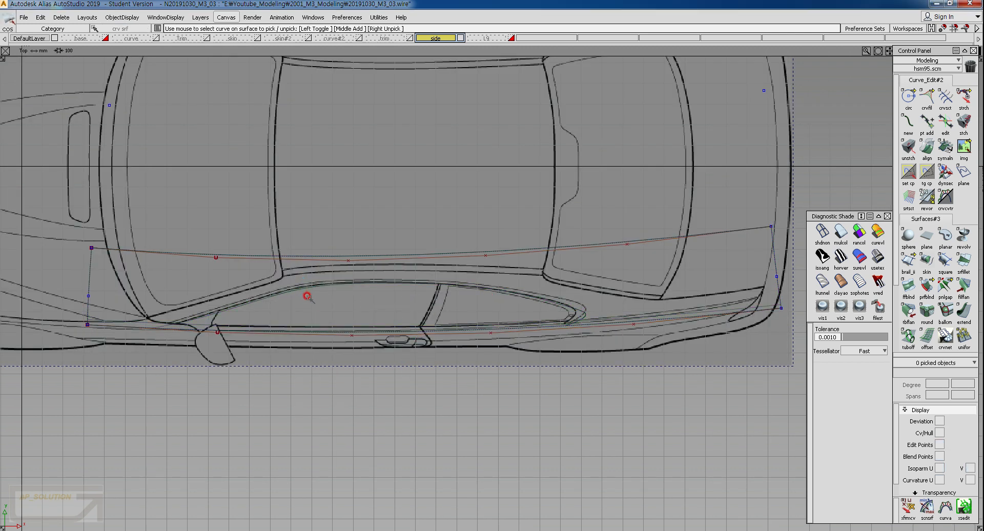
left_click(229, 319)
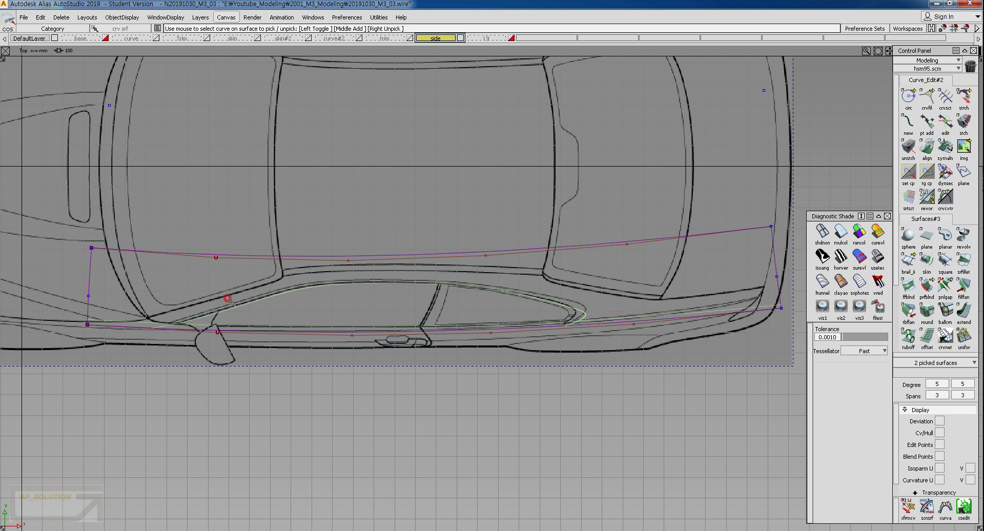
left_click_drag(378, 273, 342, 227, "ctrl+shift")
left_click(433, 326)
left_click_drag(421, 272, 455, 285, "ctrl+shift")
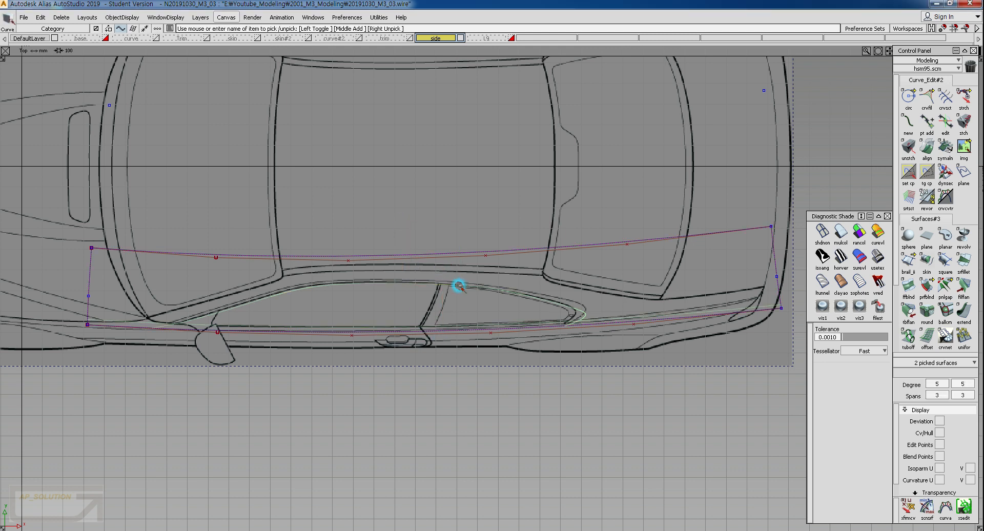
left_click(456, 256)
left_click(461, 332)
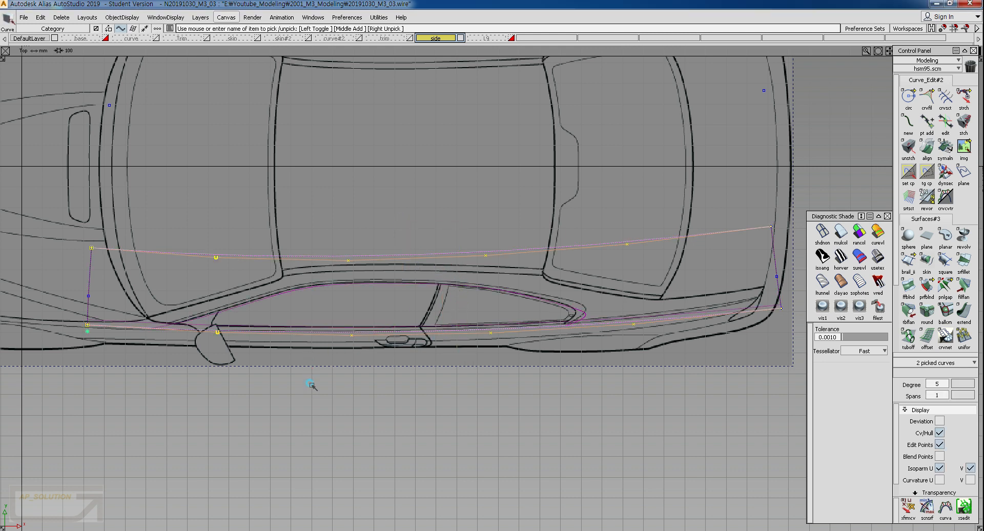
Try to move the upper rail curve's front inner CV toward the car's centreline in the top view.
left_click_drag(311, 384, 308, 308, "ctrl+shift")
left_click_drag(215, 274, 186, 246, "ctrl+shift")
left_click_drag(187, 237, 240, 281)
middle_click_drag(249, 283, 245, 254, "ctrl+shift")
right_click_drag(247, 255, 245, 252)
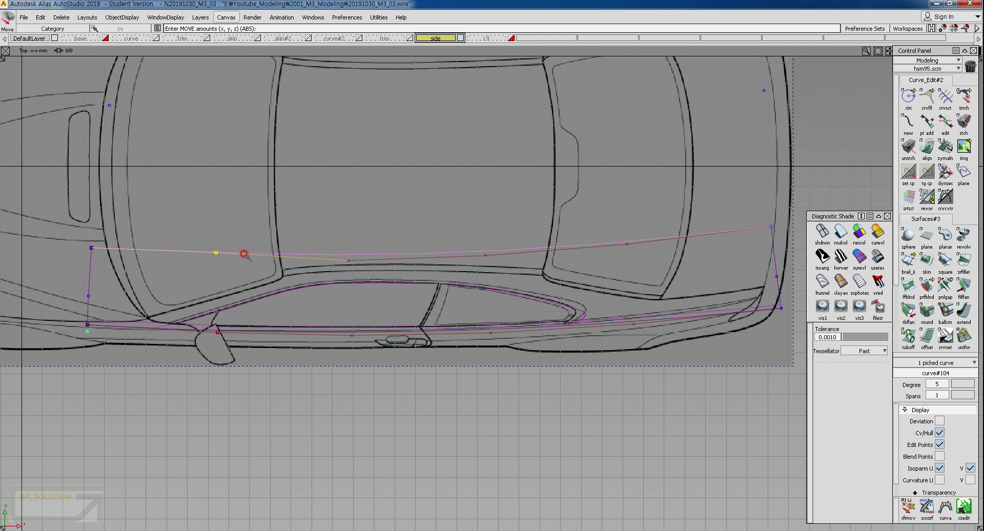
key("ctrl+z")
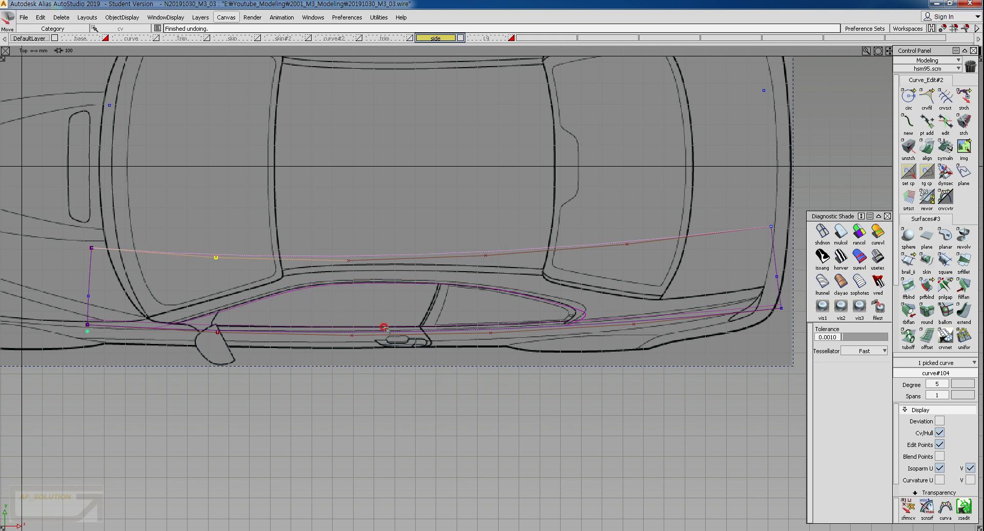
Check the window outline against the side and front blueprints, ending on the window area in the top view.
left_click_drag(369, 342, 367, 290, "ctrl+shift")
right_click_drag(461, 323, 460, 326, "ctrl+shift")
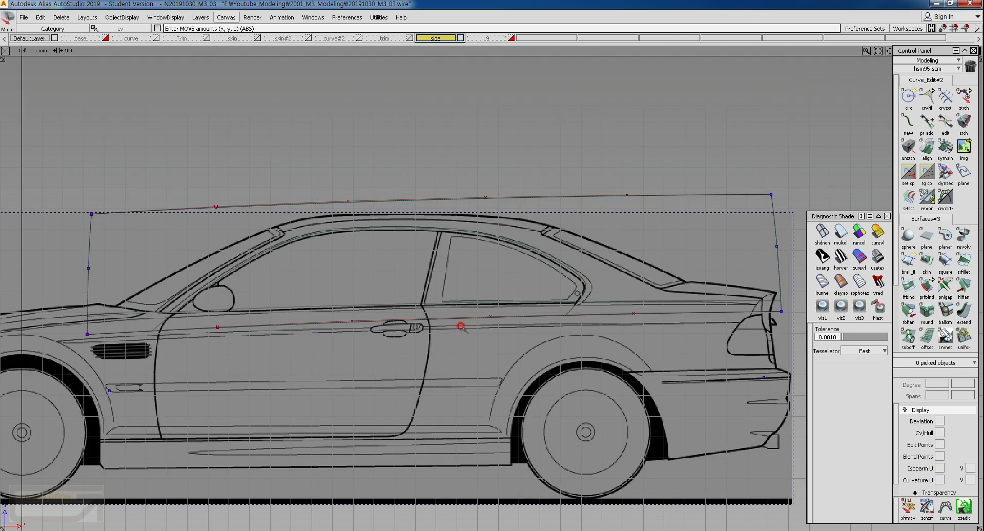
right_click_drag(385, 250, 413, 302, "ctrl+shift")
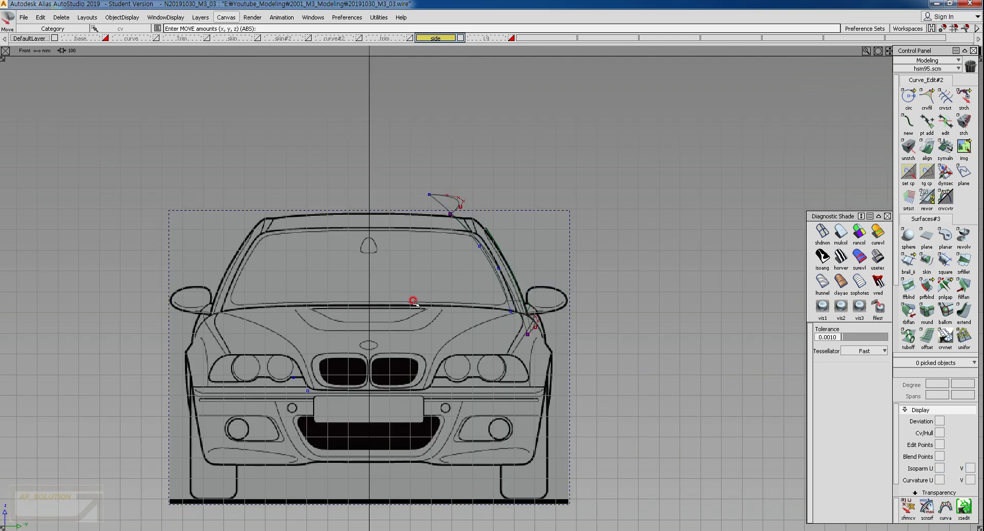
right_click_drag(510, 337, 529, 251, "alt+shift")
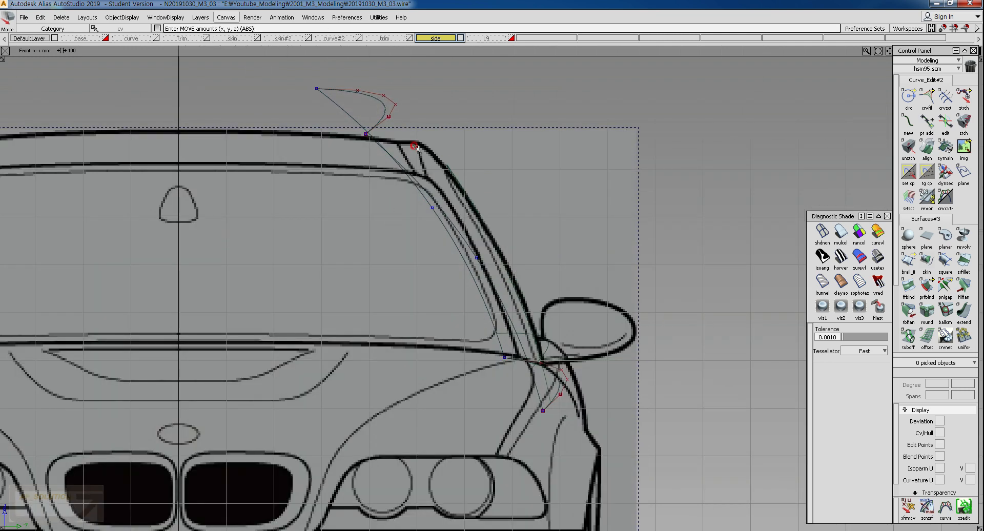
right_click_drag(543, 151, 586, 112, "ctrl+shift")
left_click_drag(508, 231, 461, 232, "alt+shift")
right_click_drag(410, 228, 404, 266, "ctrl+shift")
right_click_drag(401, 344, 354, 328, "alt+shift")
mouse_move(333, 280)
middle_mouse_down("alt+shift")
mouse_move(387, 286)
mouse_move(496, 332)
middle_mouse_up("alt+shift")
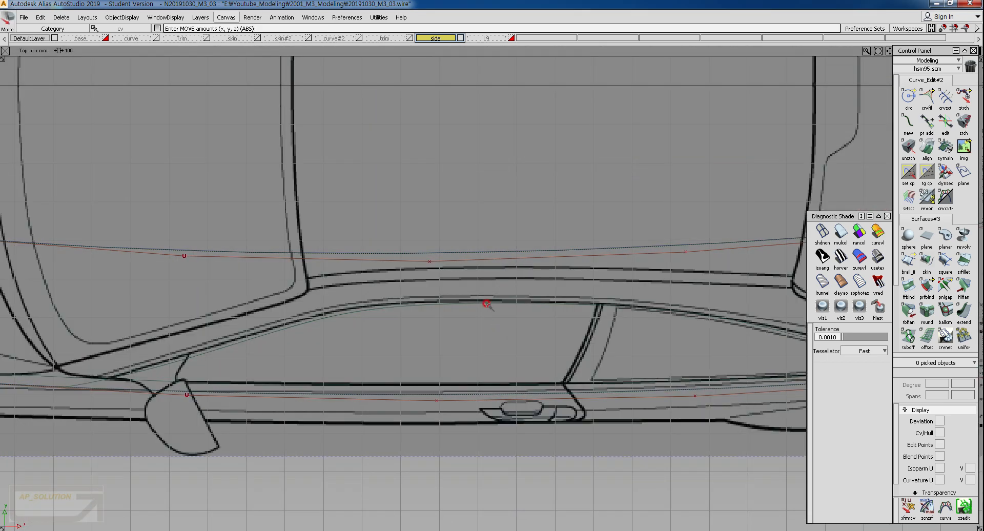
Move the upper rail curve's four inner CVs together slightly toward the car's centreline in the top view.
left_click_drag(194, 269, 180, 250, "ctrl+shift")
left_click_drag(141, 233, 213, 273)
left_click_drag(402, 241, 463, 278)
middle_click_drag(574, 289, 439, 352, "alt+shift")
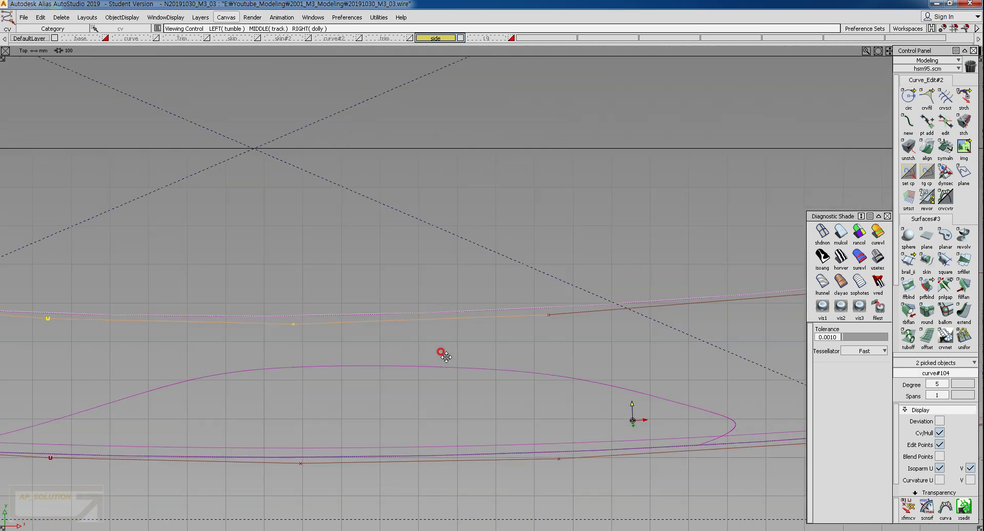
right_click_drag(439, 351, 410, 308, "alt+shift")
middle_click_drag(445, 278, 474, 308, "alt+shift")
left_click_drag(491, 298, 608, 358)
middle_click_drag(731, 294, 499, 268, "alt+shift")
left_click_drag(494, 262, 615, 322)
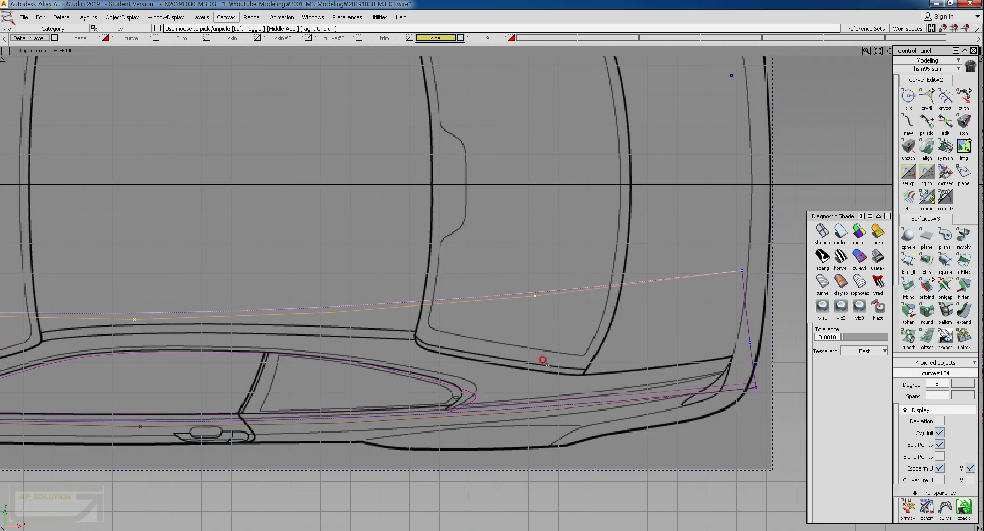
middle_click_drag(307, 389, 550, 363, "alt+shift")
right_click_drag(549, 363, 531, 357, "alt+shift")
left_click_drag(531, 358, 505, 369, "ctrl+shift")
right_click_drag(506, 369, 505, 368)
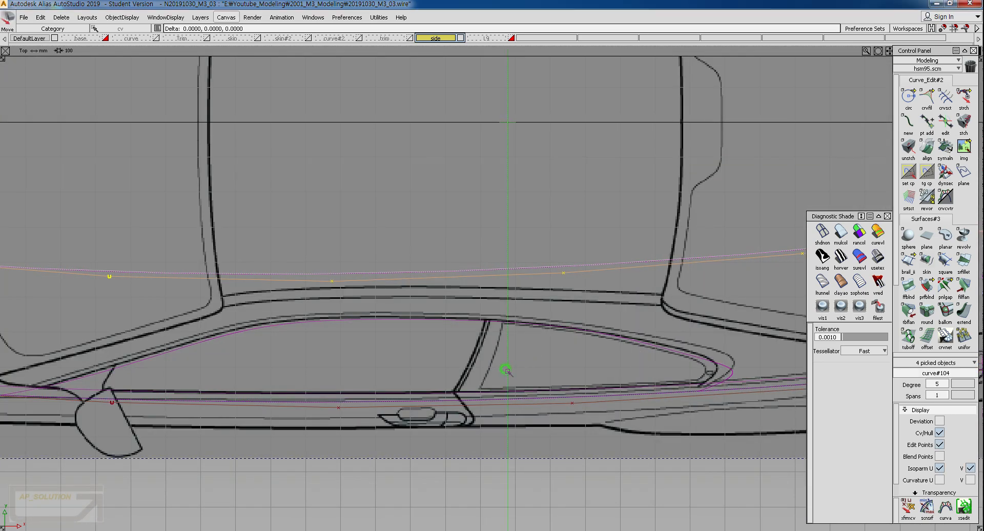
left_click_drag(506, 370, 507, 368)
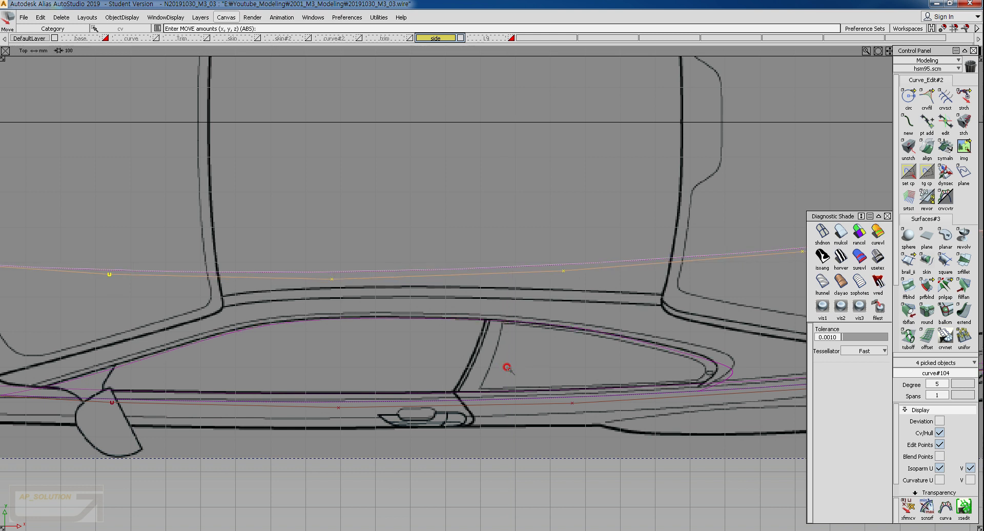
right_click_drag(507, 367, 507, 366)
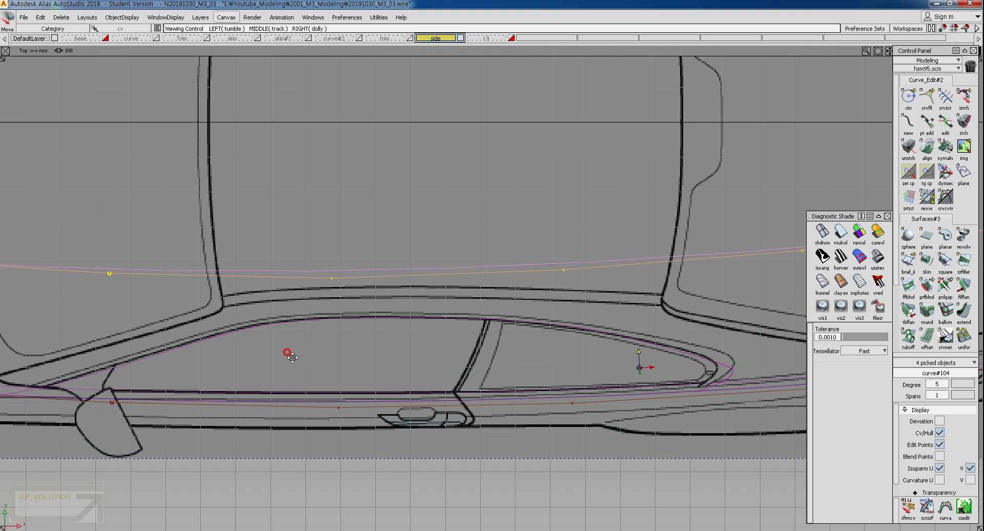
Nudge only the upper rail curve's front inner CV slightly toward the car's centreline in the top view.
middle_click_drag(287, 353, 415, 356, "alt+shift")
left_click_drag(209, 254, 280, 296, "ctrl+shift")
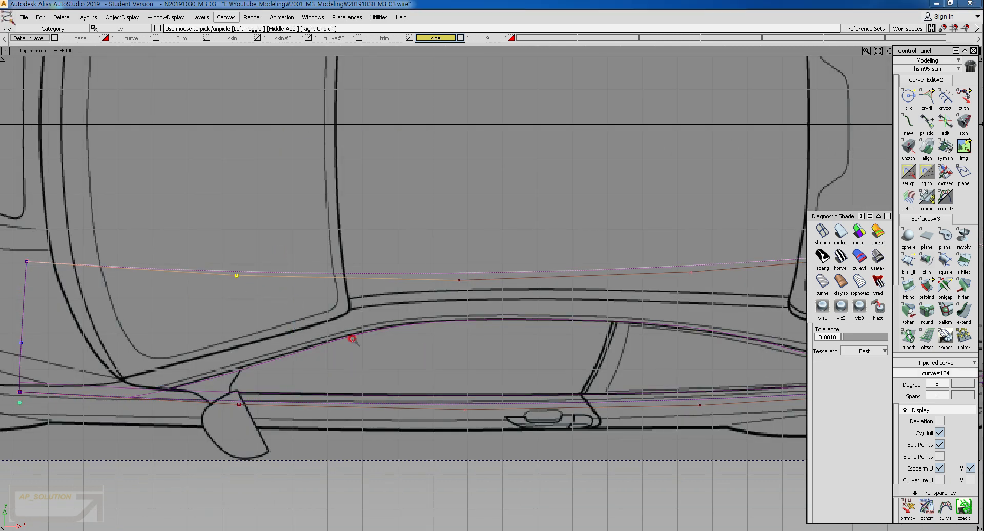
right_click_drag(352, 338, 369, 349, "ctrl+shift")
right_click_drag(369, 349, 370, 348)
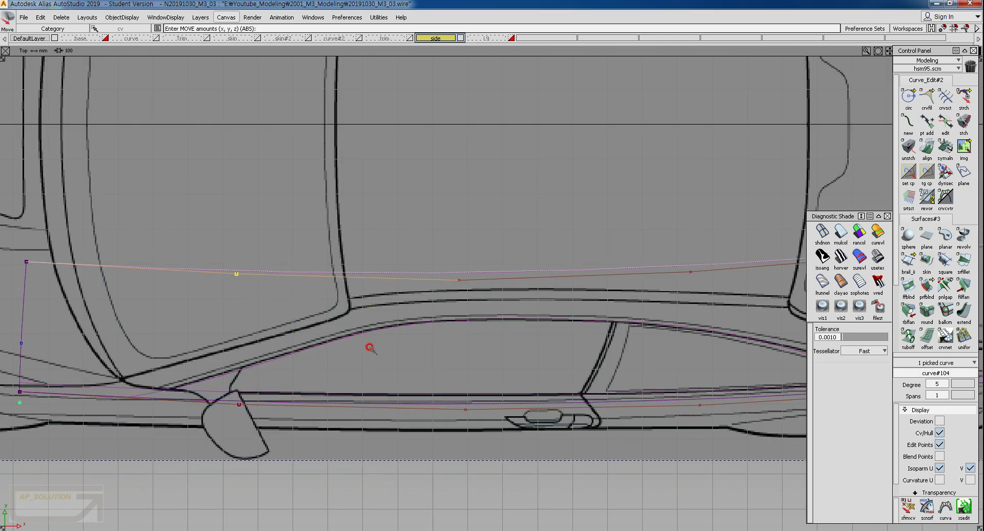
Nudge the upper rail curve's second inner CV slightly toward the car's centreline in the top view.
middle_click_drag(507, 338, 372, 341, "alt+shift")
left_click_drag(318, 329, 311, 288, "ctrl+shift")
left_click_drag(226, 270, 374, 257, "ctrl+shift")
left_click_drag(295, 259, 381, 360)
right_click_drag(380, 360, 398, 354, "ctrl+shift")
right_click_drag(398, 355, 398, 352)
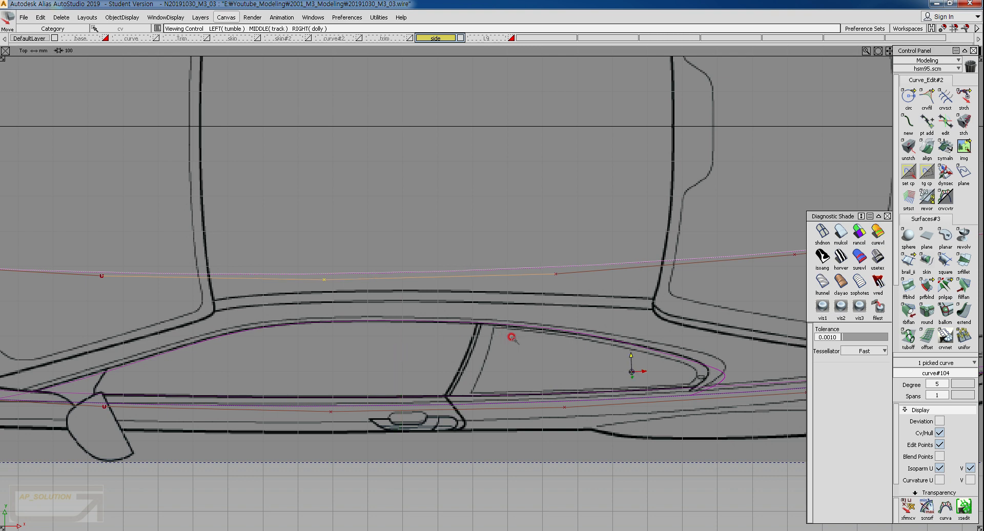
Nudge the upper rail curve's third inner CV slightly in the top view.
middle_click_drag(512, 337, 314, 344, "alt+shift")
left_click_drag(364, 367, 369, 289, "ctrl+shift")
left_click_drag(298, 290, 358, 290, "ctrl+shift")
left_click_drag(316, 268, 369, 296)
right_click_drag(445, 361, 444, 344, "ctrl+shift")
Nudge the upper rail curve's rear inner CV slightly toward the car's centreline in the top view.
middle_click_drag(581, 314, 398, 327, "alt+shift")
left_click_drag(399, 327, 406, 259, "ctrl+shift")
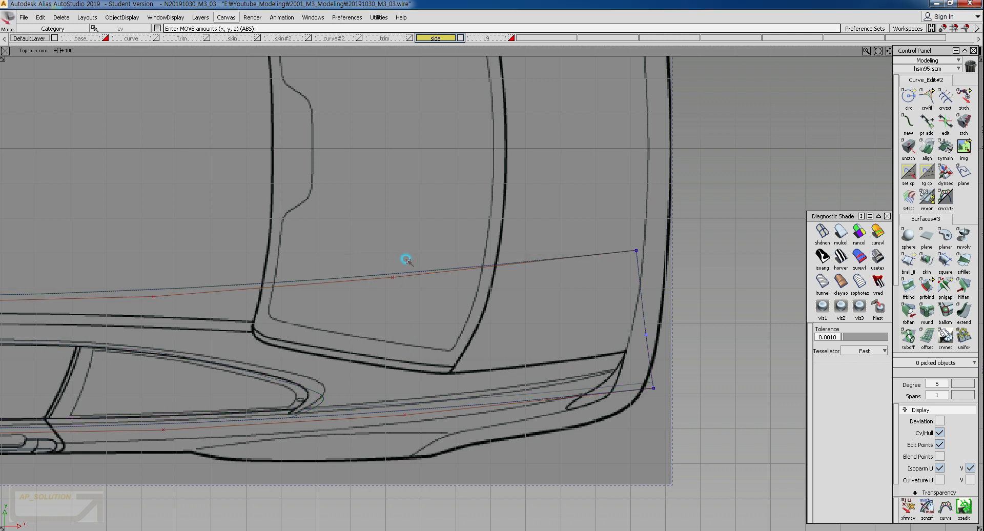
left_click_drag(365, 302, 427, 304, "ctrl+shift")
left_click_drag(338, 262, 432, 303)
middle_click_drag(440, 357, 440, 338, "ctrl+shift")
right_click_drag(446, 336, 447, 335)
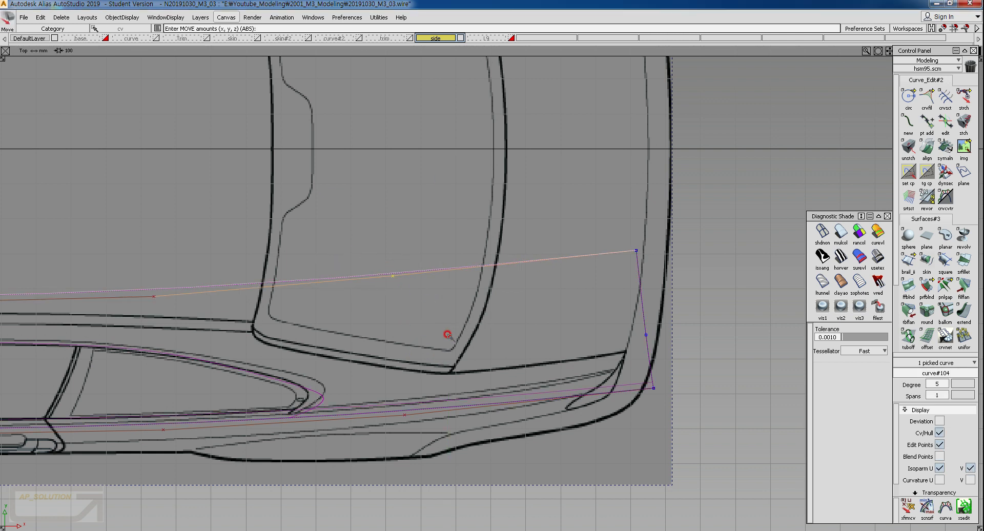
Rotate the rear generator curve about its lower end so its upper end swings slightly toward the car's centreline.
left_click_drag(536, 334, 537, 279, "ctrl+shift")
middle_click_drag(594, 325, 549, 336, "alt+shift")
left_click_drag(556, 284, 605, 304, "ctrl+shift")
left_click_drag(540, 291, 602, 329)
middle_click_drag(613, 335, 616, 354, "ctrl+shift")
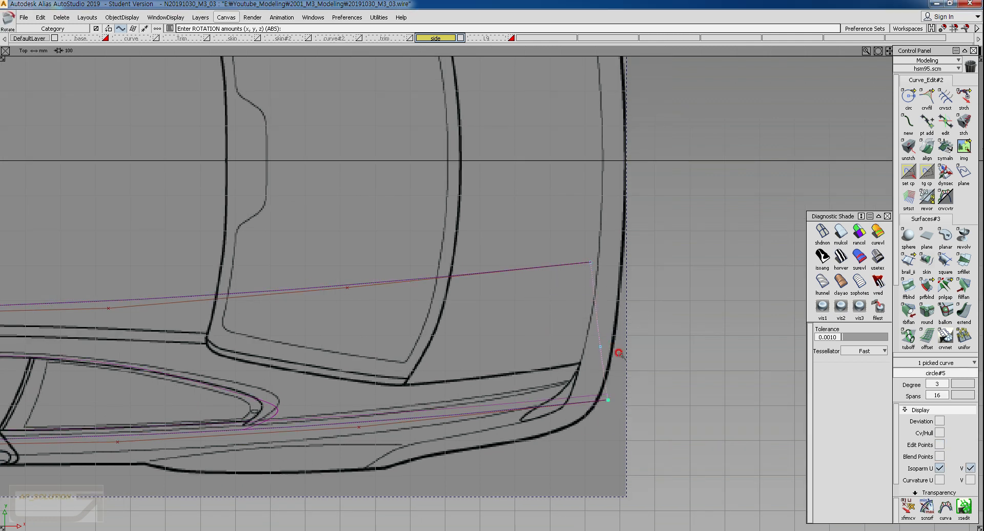
left_click_drag(618, 353, 617, 357)
Snap the upper rail curve's rear end CV to the upper end of the rotated rear generator curve.
left_click_drag(522, 315, 540, 256, "ctrl+shift")
left_click_drag(538, 254, 614, 267)
middle_click_drag(632, 318, 611, 253, "ctrl+shift")
left_click_drag(592, 267, 595, 238, "ctrl+alt")
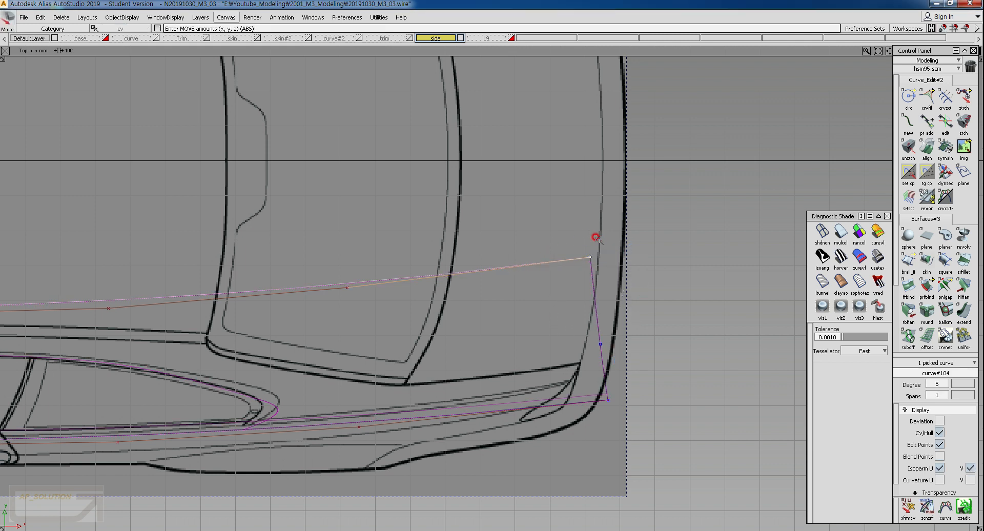
Rotate the rear generator curve a little further inward about its lower end in the top view.
left_click_drag(589, 309, 593, 259, "ctrl+shift")
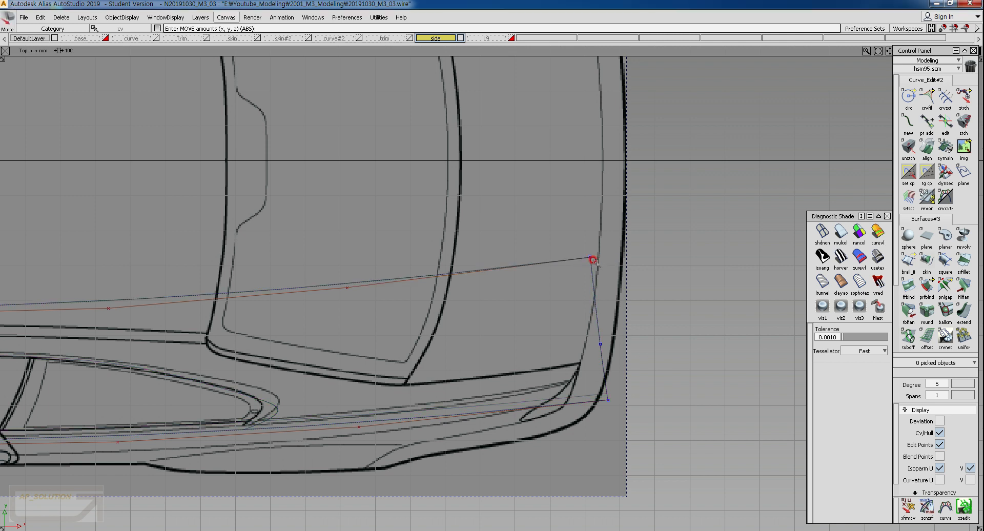
left_click_drag(538, 303, 575, 329, "ctrl+shift")
left_click(601, 352)
middle_click_drag(633, 285, 629, 309, "ctrl+shift")
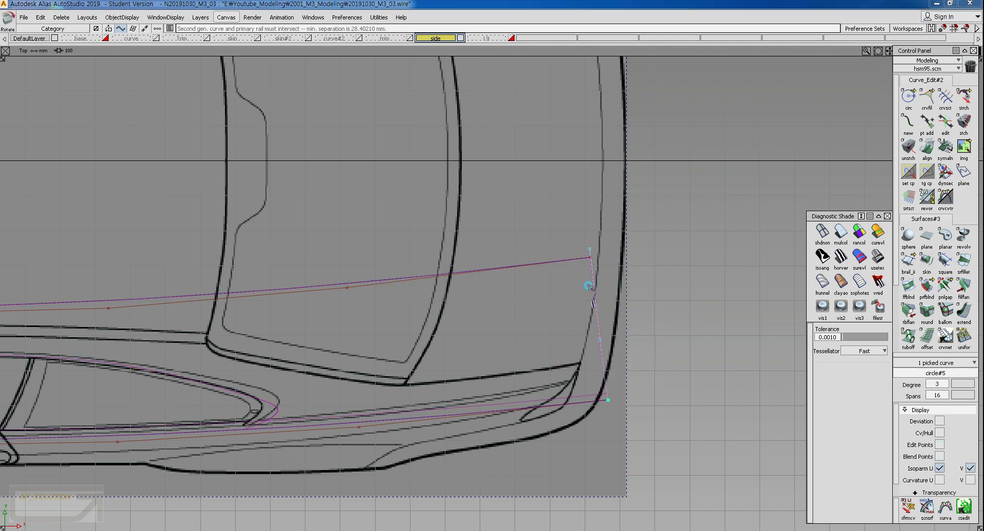
Move the upper rail curve's rear end CV back onto the rear generator curve's new upper end.
left_click_drag(588, 285, 611, 267, "ctrl+shift")
middle_click_drag(617, 298, 584, 230, "ctrl+shift")
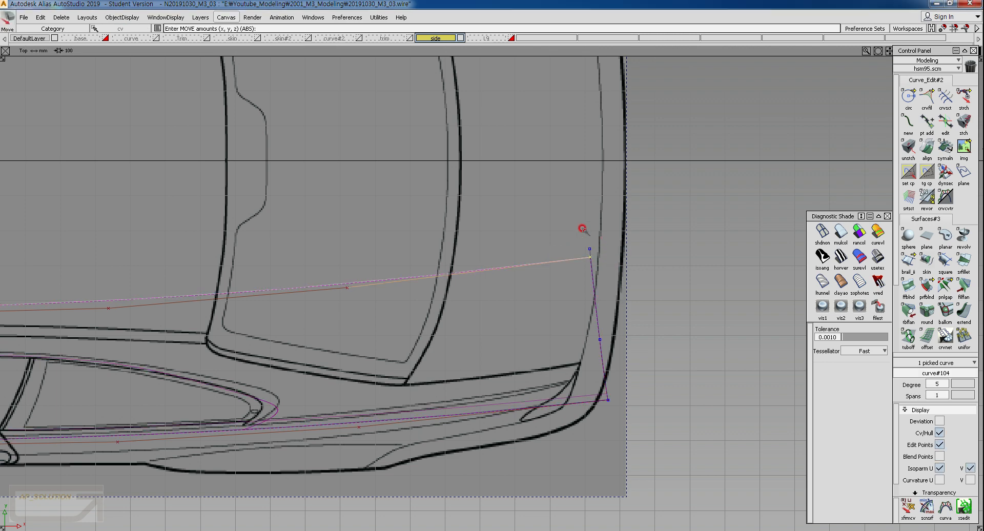
right_click_drag(582, 228, 581, 226)
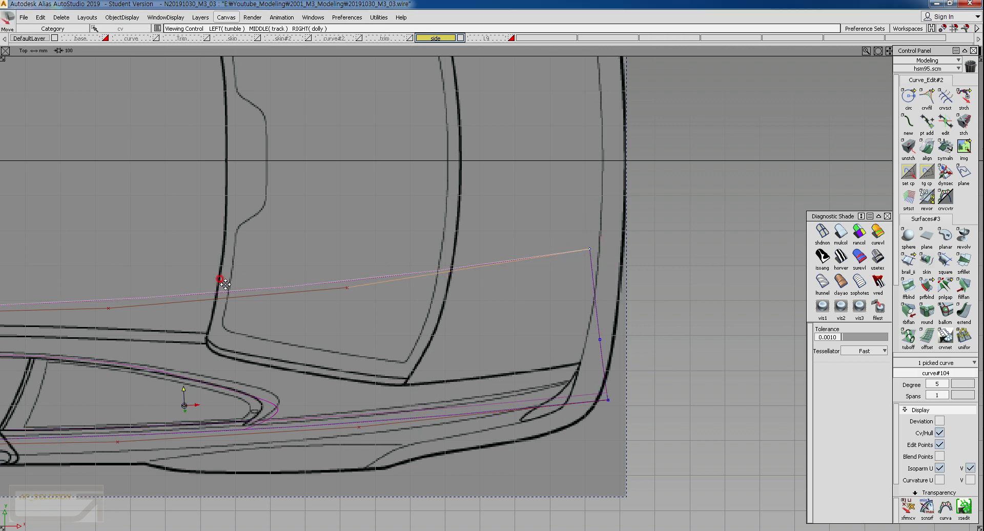
Fine-tune the upper rail curve's third inner CV in the top view.
middle_click_drag(219, 278, 377, 282, "alt+shift")
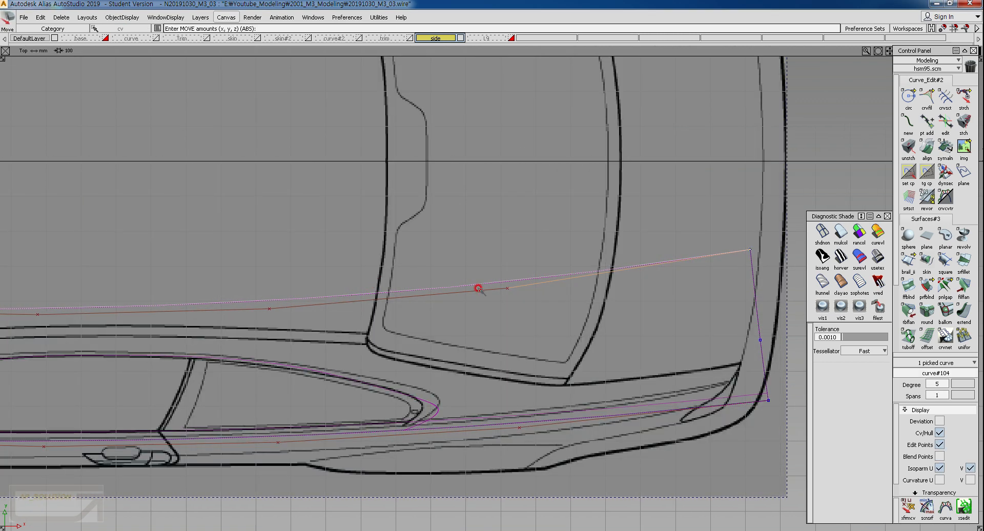
middle_click_drag(183, 322, 231, 322, "alt+shift")
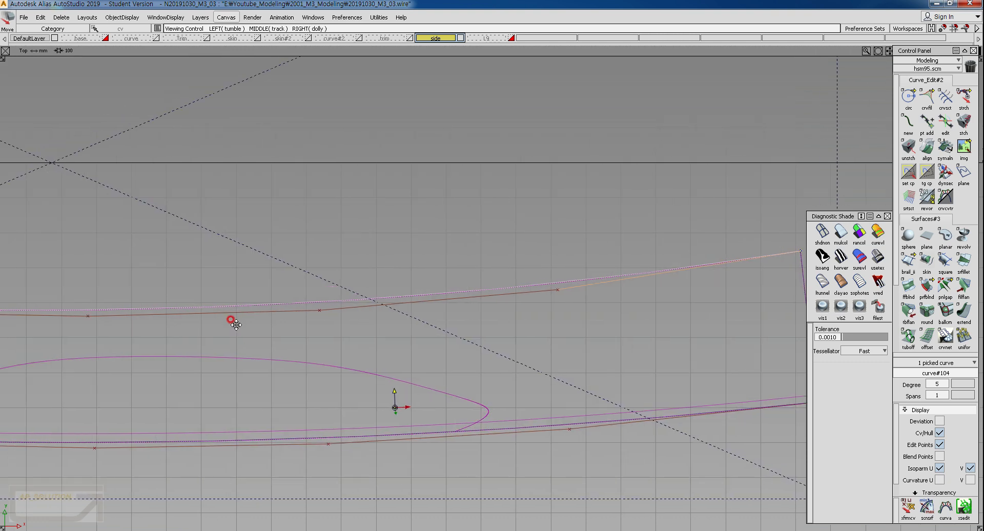
left_click_drag(323, 336, 324, 305, "ctrl+shift")
left_click_drag(234, 302, 234, 302, "ctrl+shift")
left_click_drag(294, 300, 361, 330)
left_click_drag(448, 329, 449, 351, "ctrl+shift")
right_click_drag(447, 328, 447, 328)
Lower the upper rail curve's rear inner CV slightly in the side view.
left_click_drag(530, 339, 531, 316, "ctrl+shift")
right_click_drag(515, 337, 493, 355, "alt+shift")
middle_click_drag(128, 392, 357, 349, "alt+shift")
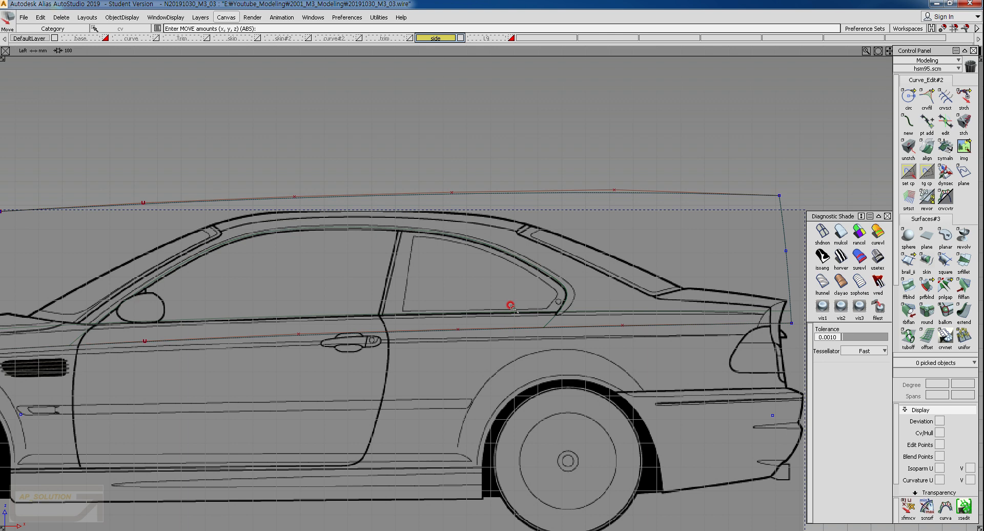
left_click_drag(510, 306, 511, 285, "ctrl+shift")
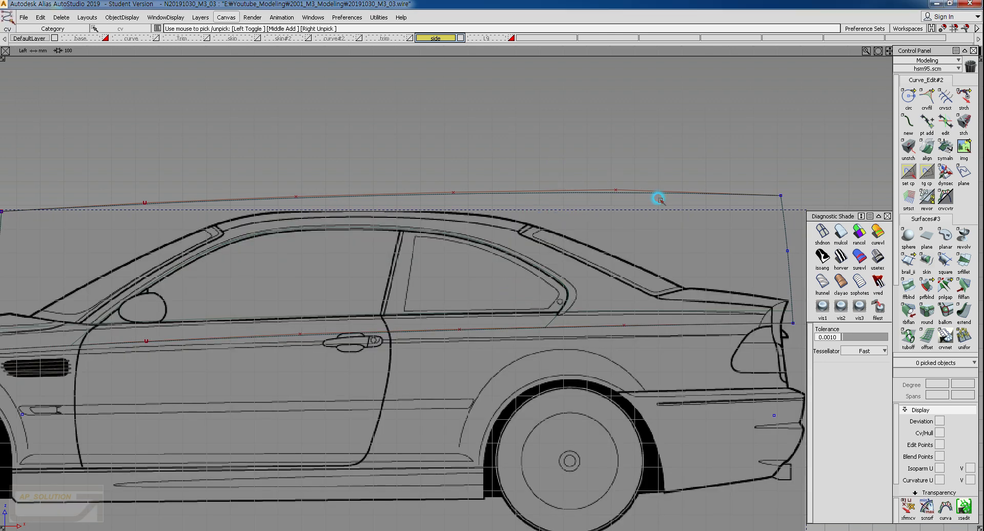
left_click_drag(660, 200, 605, 182)
middle_click_drag(643, 218, 643, 237, "ctrl+shift")
right_click_drag(643, 240, 644, 241)
left_click_drag(478, 217, 478, 200, "ctrl+shift")
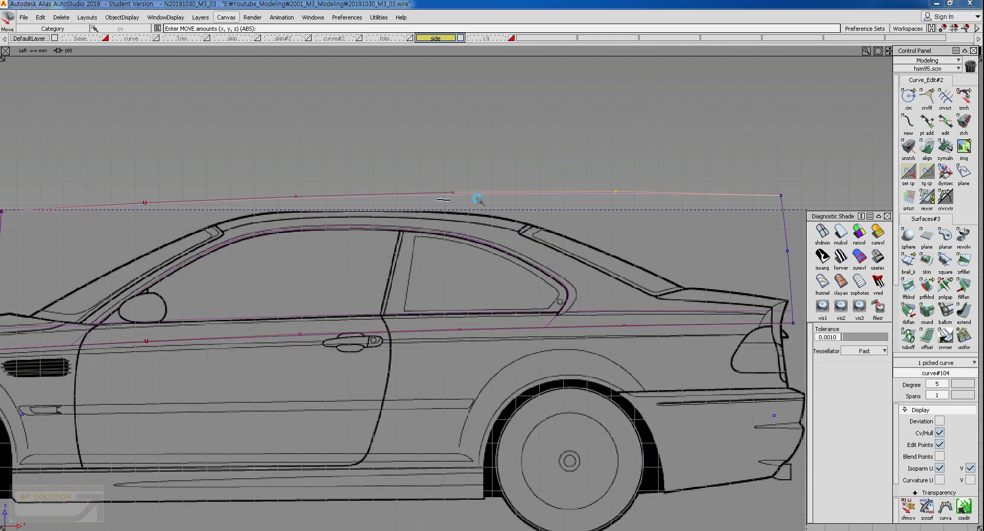
Fine-tune the height of the upper rail curve's two rearmost inner CVs together in the side view.
left_click_drag(419, 182, 503, 209)
middle_click_drag(623, 278, 631, 257, "ctrl+shift")
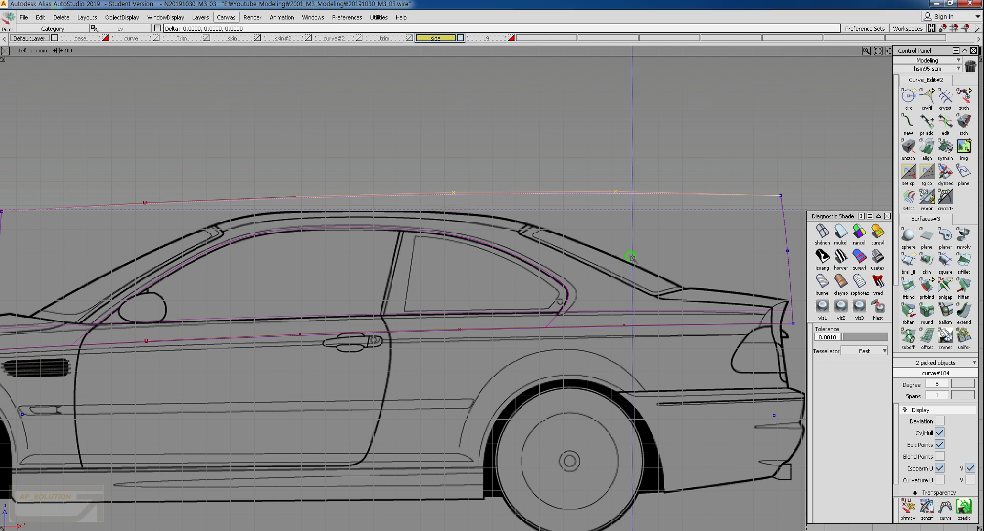
right_click_drag(630, 258, 614, 259)
right_click_drag(615, 256, 616, 257)
Nudge the lower rail curve's third inner CV slightly in the side view.
left_click_drag(584, 285, 586, 246, "ctrl+shift")
right_click_drag(505, 282, 562, 293, "alt+shift")
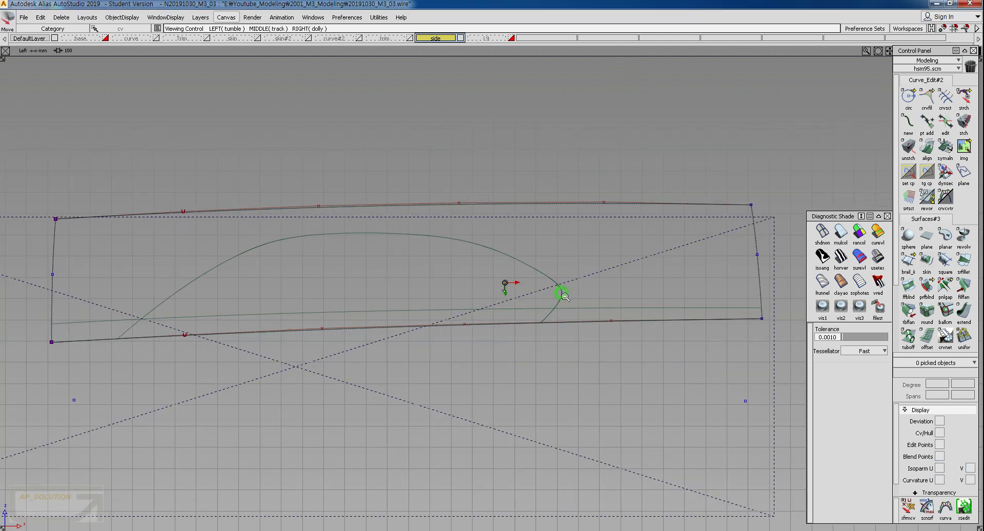
left_click_drag(429, 316, 448, 336, "ctrl+shift")
left_click_drag(442, 312, 489, 343)
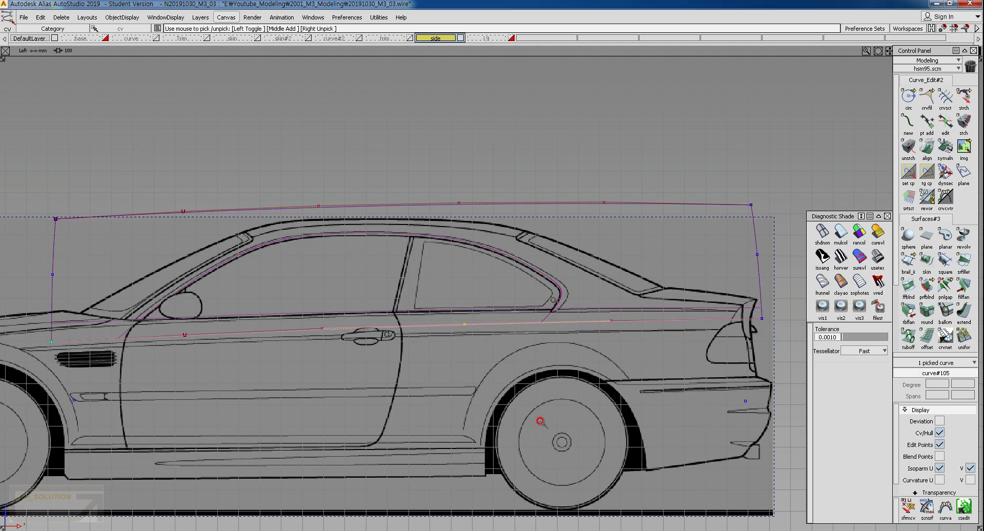
right_click_drag(540, 421, 541, 369, "ctrl+shift")
mouse_move(483, 392)
right_mouse_down("alt+shift")
mouse_move(502, 346)
mouse_move(486, 422)
mouse_move(498, 389)
right_mouse_up("alt+shift")
left_click_drag(486, 417, 486, 351, "ctrl+shift")
Inspect the rail curves and the projected window outline, ending in the perspective view.
middle_click_drag(505, 338, 546, 338, "alt+shift")
right_click_drag(518, 330, 410, 318, "alt+shift")
middle_click_drag(328, 290, 566, 222, "alt+shift")
right_click_drag(538, 299, 536, 302, "alt+shift")
left_click_drag(534, 279, 424, 345, "alt+shift")
middle_click_drag(492, 269, 527, 274, "alt+shift")
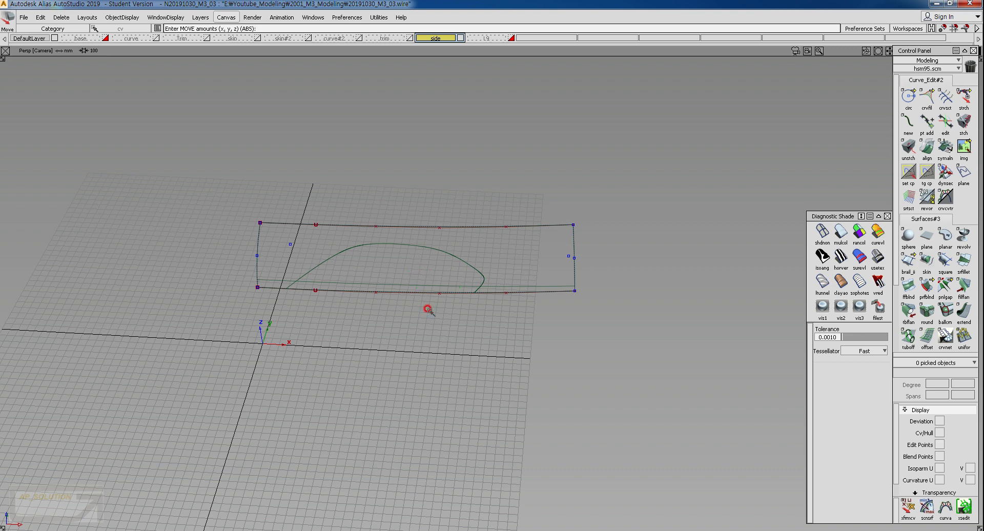
Inspect the side glass surface with multi-colour shading and horizontal zebra stripes in the perspective and left views.
left_click(847, 242)
right_click_drag(417, 296, 408, 301, "alt+shift")
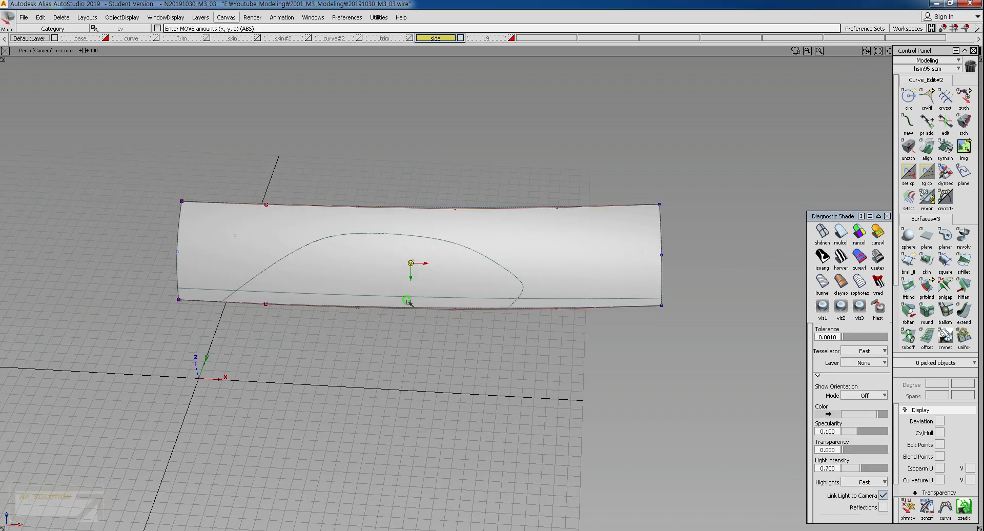
left_click_drag(408, 301, 456, 277, "alt+shift")
left_click(839, 257)
left_click_drag(465, 309, 391, 312, "alt+shift")
key("F6")
right_click_drag(520, 316, 540, 340, "alt+shift")
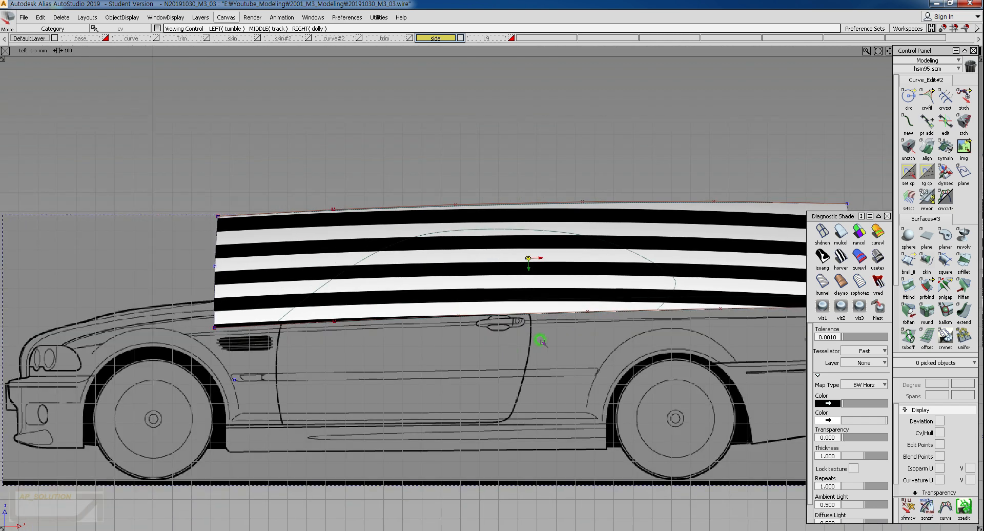
middle_click_drag(541, 340, 490, 338, "alt+shift")
Inspect the side glass surface with the Showroom reflection map, and turn diagnostic shading off.
left_click(877, 250)
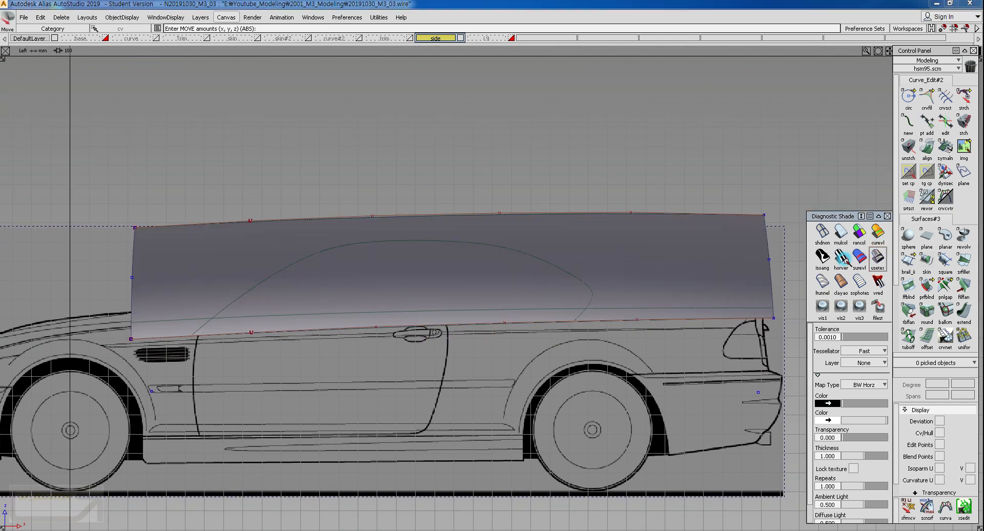
left_click_drag(568, 261, 488, 306, "alt+shift")
right_click_drag(480, 313, 533, 275, "ctrl+shift")
left_click_drag(534, 279, 512, 269, "alt+shift")
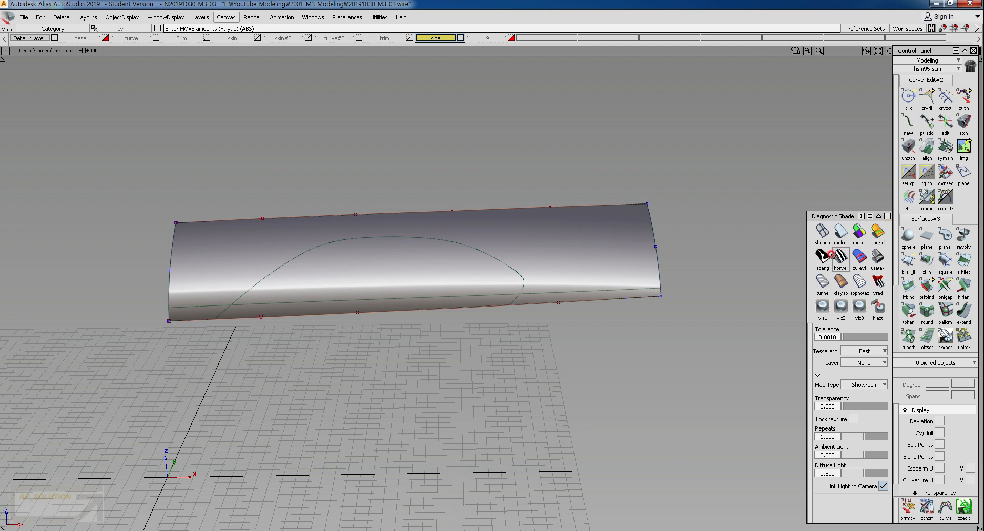
left_click(840, 256)
left_click(840, 234)
left_click(822, 233)
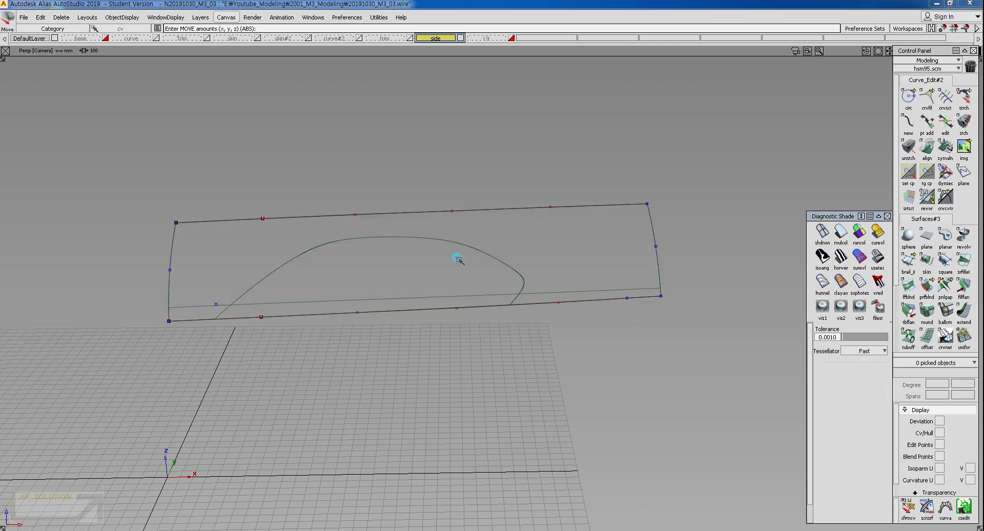
Compare the side glass surface's curves with the left and front blueprints, closely examining the shoulder beneath the door mirror.
right_click_drag(459, 257, 454, 310, "ctrl+shift")
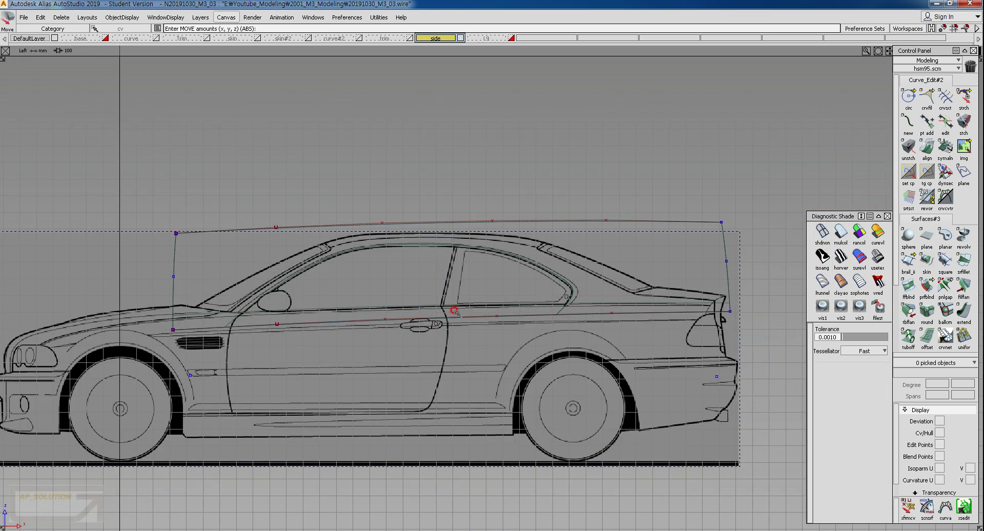
right_click_drag(436, 275, 457, 286, "ctrl+shift")
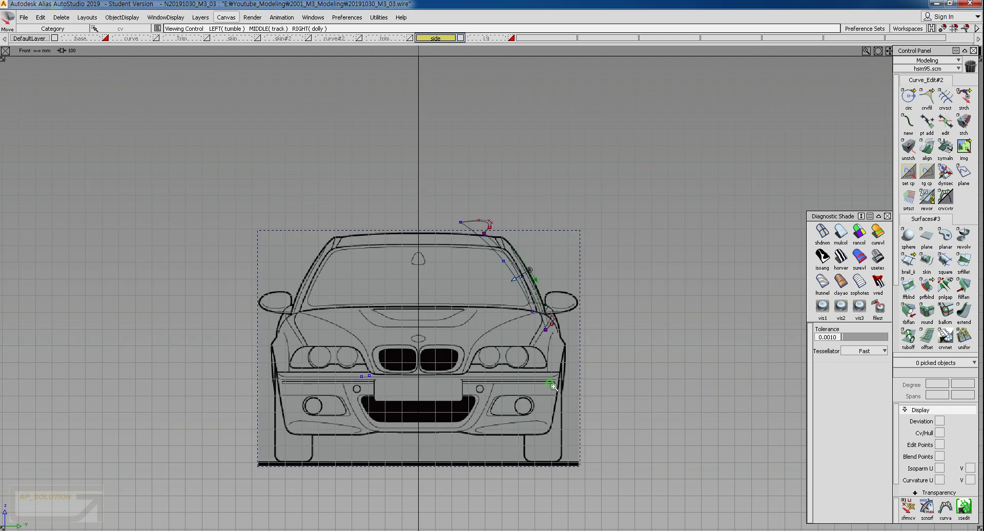
right_click_drag(481, 321, 591, 290, "alt+shift")
middle_click_drag(578, 353, 524, 187, "alt+shift")
right_click_drag(548, 187, 517, 210, "alt+shift")
middle_click_drag(525, 249, 505, 219, "alt+shift")
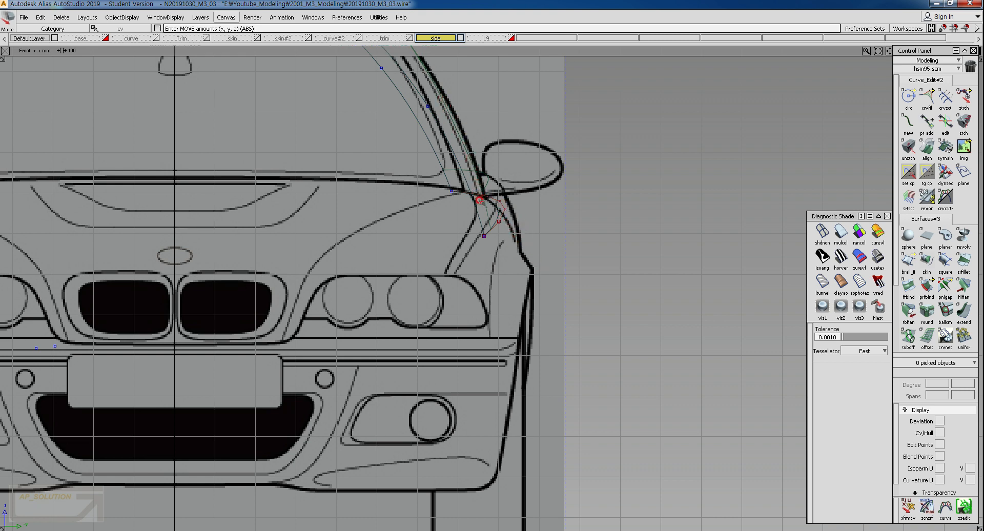
left_click_drag(490, 201, 489, 207)
right_click_drag(520, 249, 514, 282, "alt+shift")
middle_click_drag(514, 283, 514, 295, "alt+shift")
Draw a two-point degree 3 edit-point curve in the front view, from the shoulder below the mirror down past the bumper.
left_click_drag(533, 290, 520, 245, "ctrl+shift")
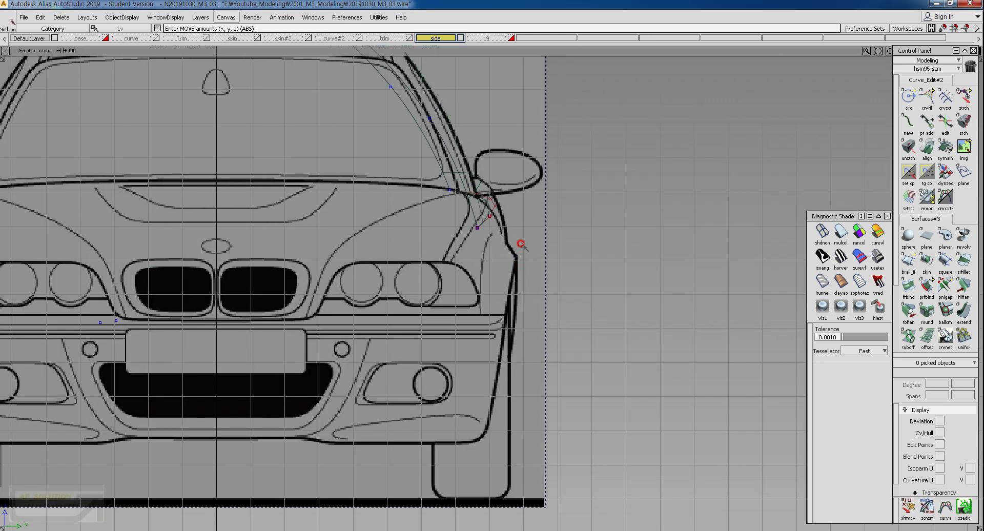
left_click(528, 212, "ctrl+shift")
left_click_drag(527, 213, 502, 212, "ctrl+shift")
left_click(503, 209)
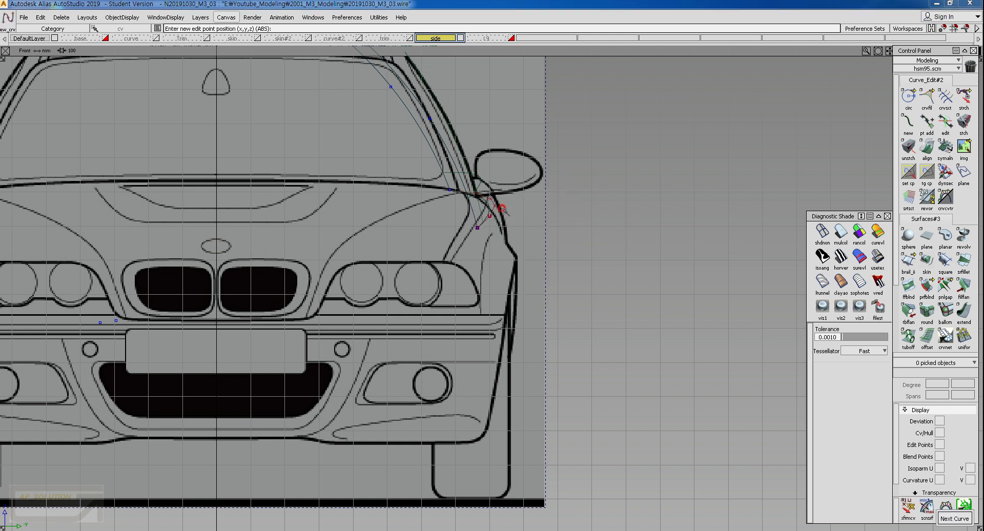
left_click_drag(473, 475, 469, 454)
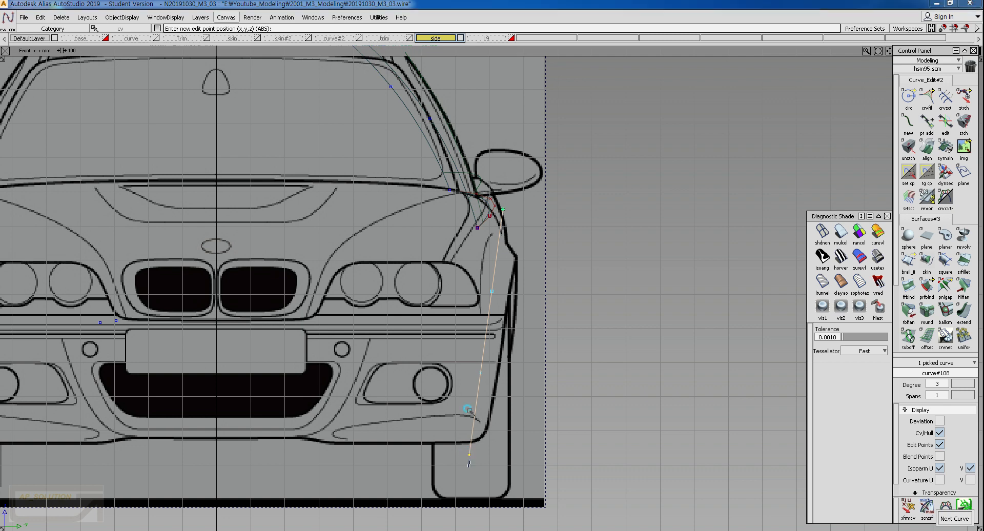
left_click_drag(454, 300, 479, 299, "ctrl+shift")
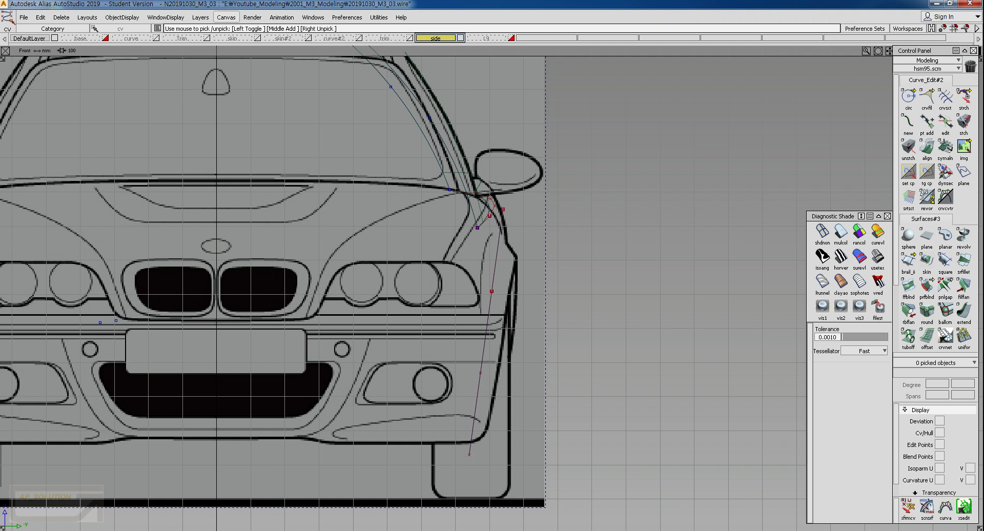
left_click(179, 529)
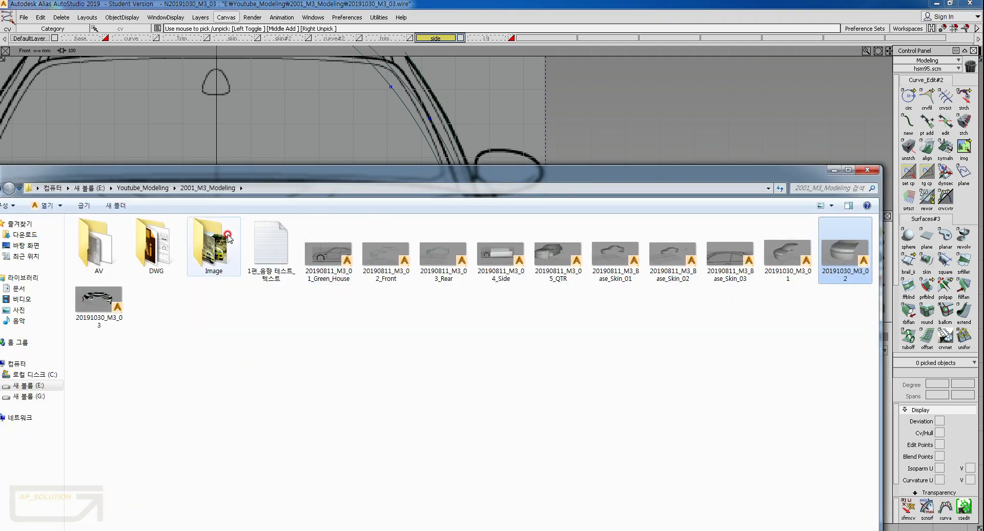
double_click(190, 255)
left_click(447, 267)
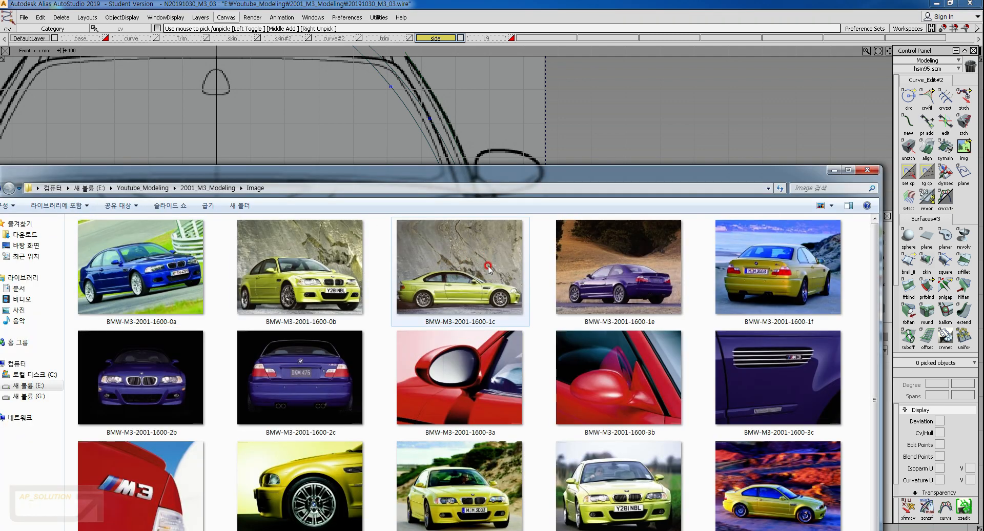
left_click(638, 307)
left_click(799, 277)
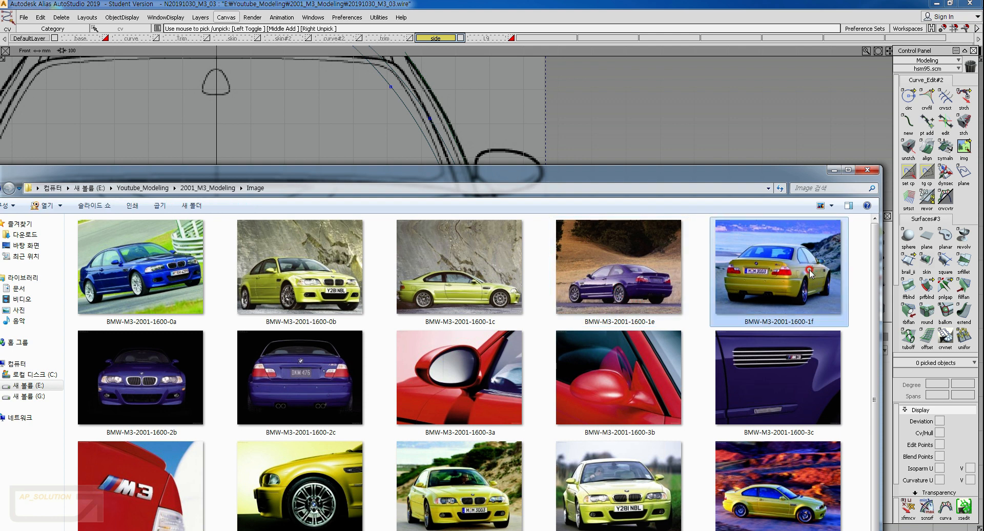
double_click(810, 269)
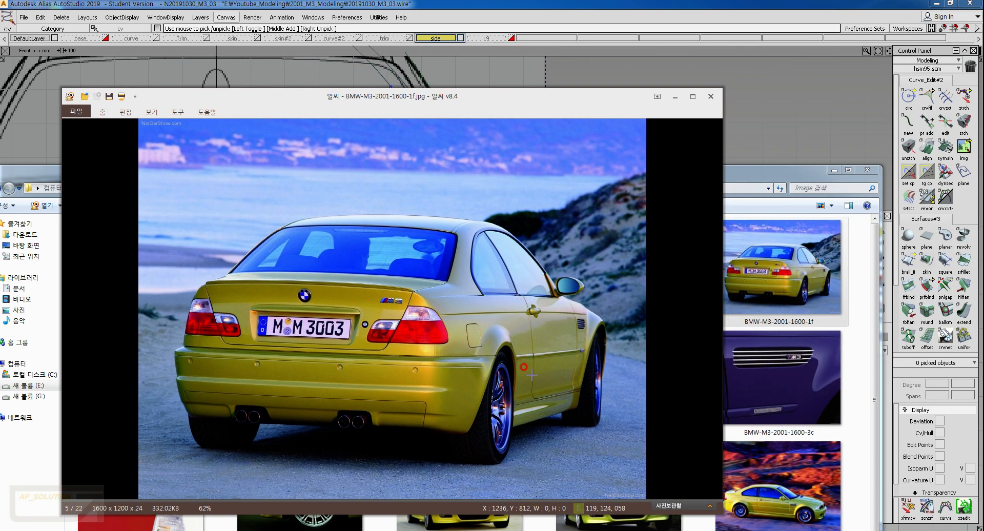
left_click(692, 96)
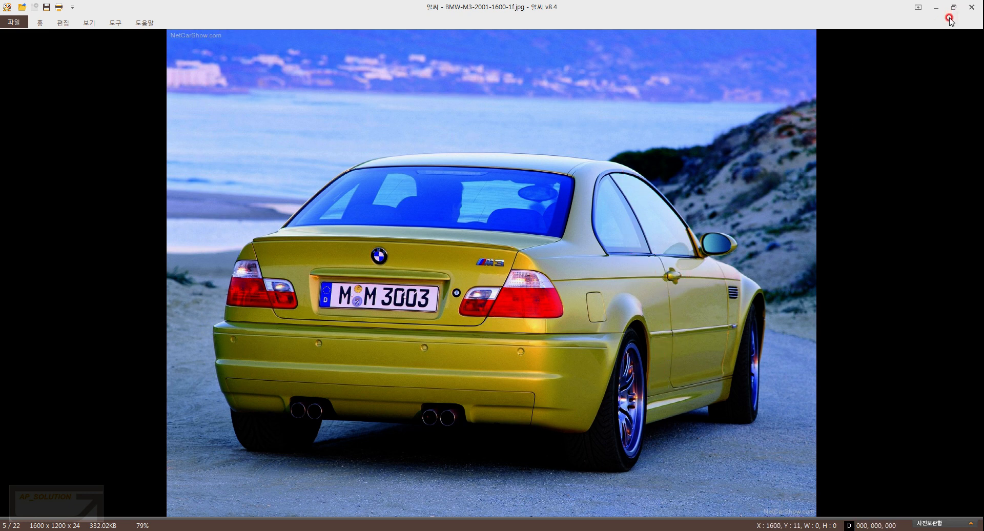
left_click(974, 8)
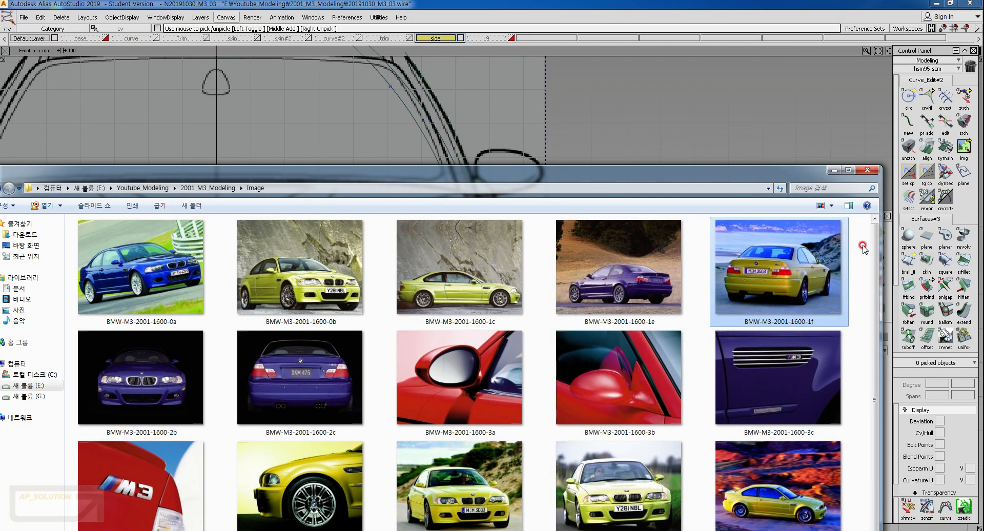
scroll(875, 260, "down", 3)
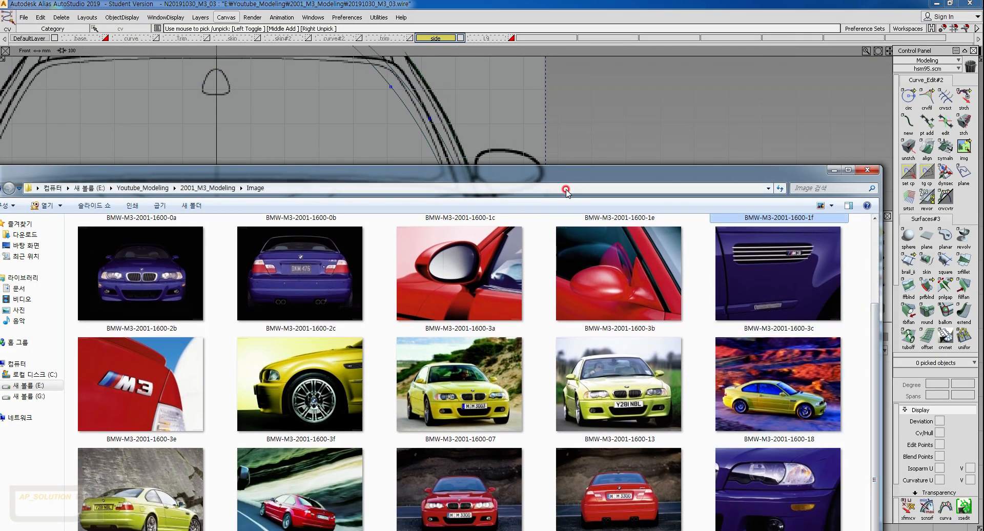
left_click_drag(564, 167, 550, 70)
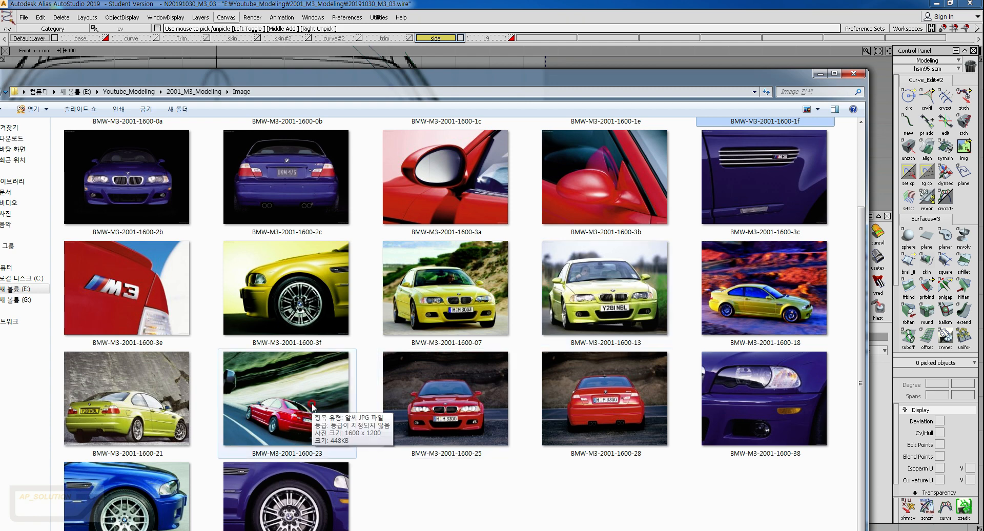
left_click(143, 414)
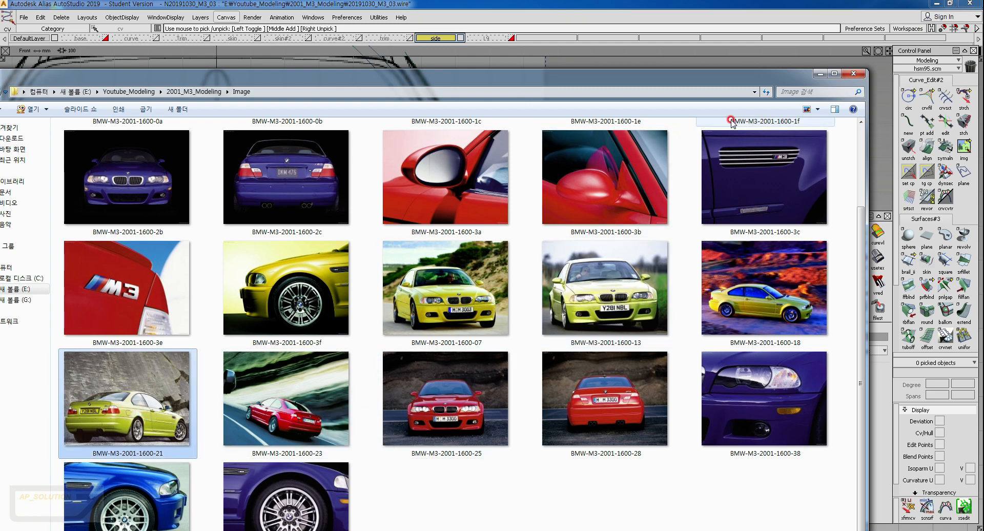
left_click(835, 109)
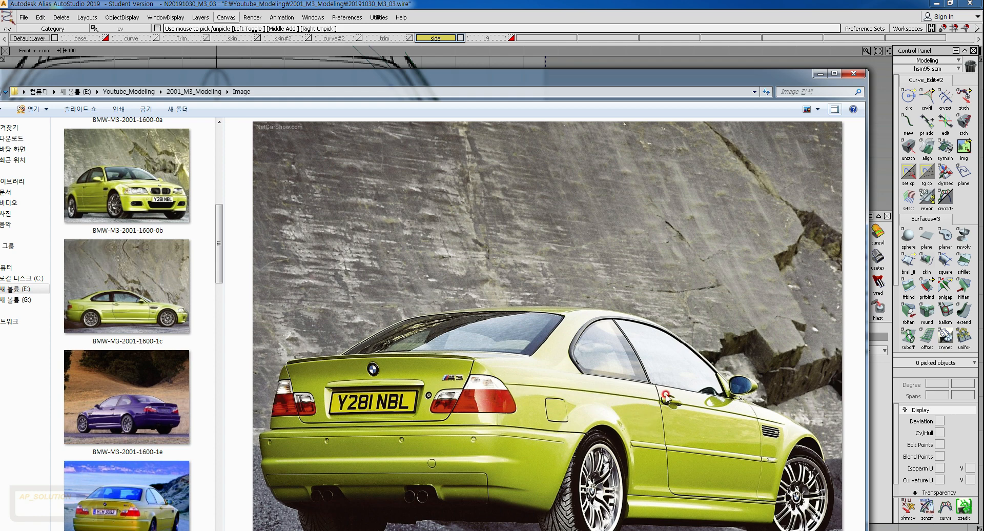
left_click_drag(219, 259, 223, 464)
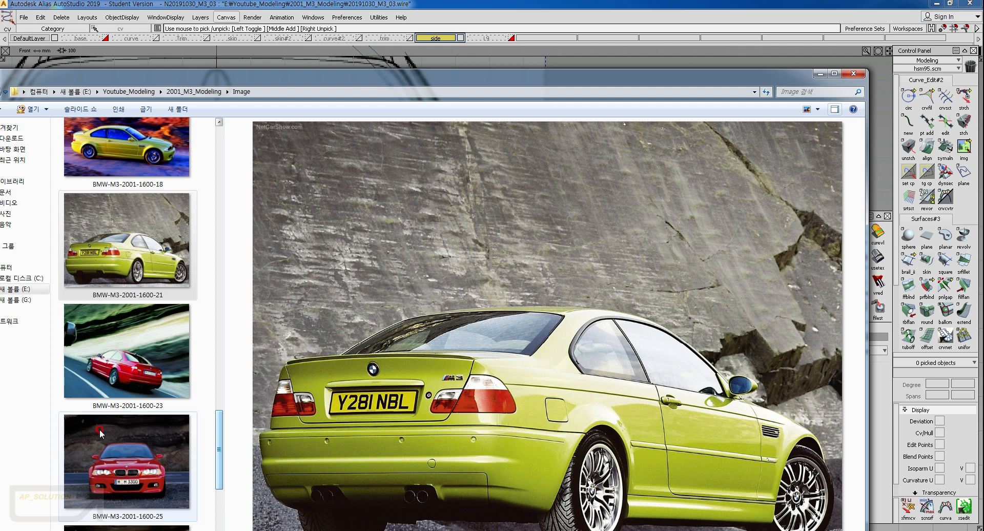
left_click(143, 353)
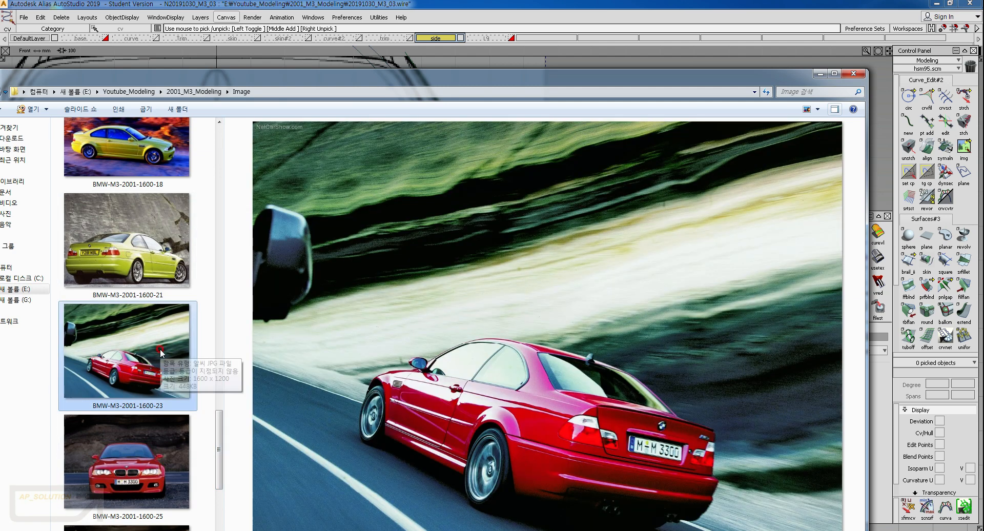
left_click(882, 71)
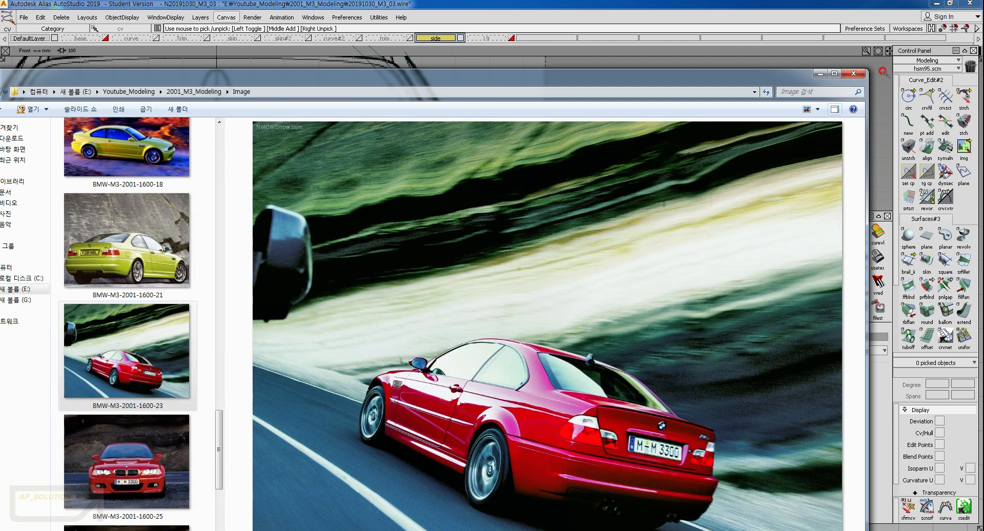
left_click(853, 73)
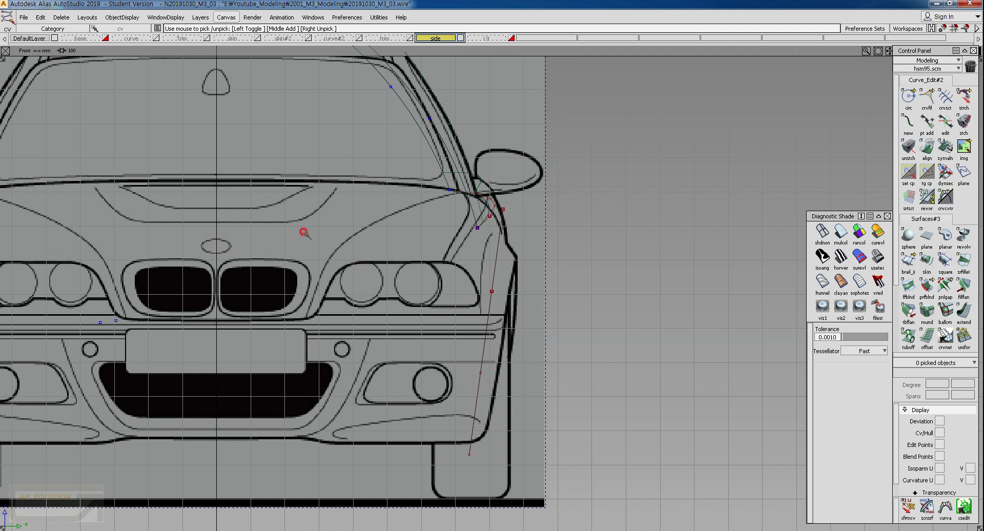
Move the new front-view curve's CVs outward so that it follows the blueprint's body-side outline from shoulder to lower bumper.
left_click_drag(419, 300, 454, 301, "ctrl+shift")
left_click_drag(456, 284, 510, 432)
left_click_drag(521, 365, 540, 342)
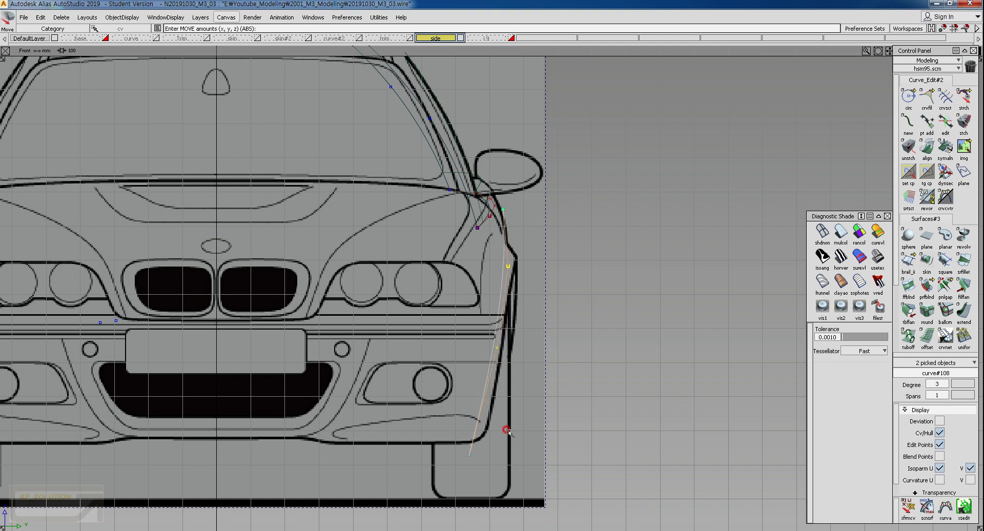
left_click_drag(467, 452, 472, 455)
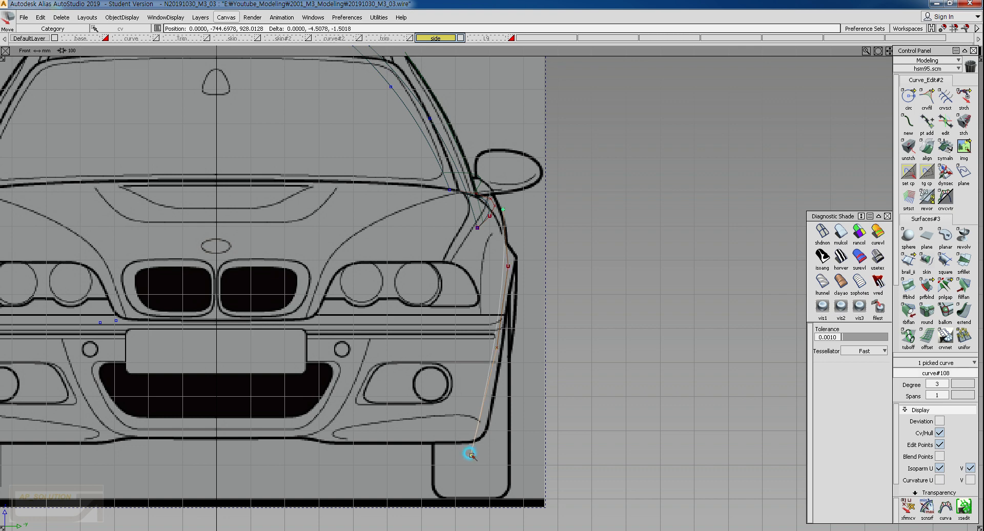
left_click_drag(493, 343, 495, 343)
left_click_drag(471, 454, 477, 457)
left_click_drag(497, 344, 500, 346)
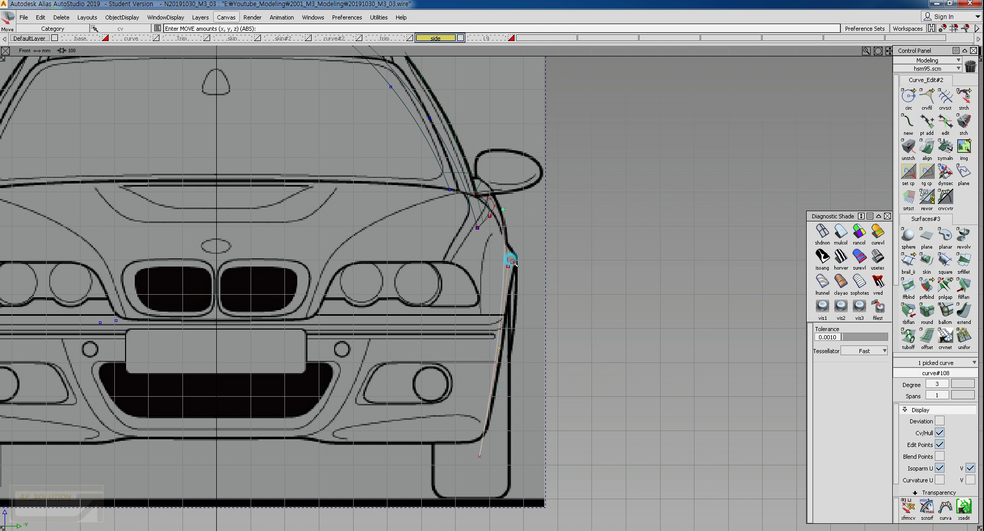
Draw a second edit-point curve in the front view, from the base of the A-pillar to the widest point of the shoulder.
left_click_drag(515, 398, 523, 300, "ctrl+shift")
right_click_drag(519, 310, 491, 213, "alt+shift")
middle_click_drag(492, 213, 507, 249, "alt+shift")
mouse_move(476, 207)
left_mouse_down()
mouse_move(483, 217)
mouse_move(493, 211)
mouse_move(442, 198)
mouse_move(468, 204)
mouse_move(456, 203)
left_mouse_up()
left_click(439, 188)
left_click(524, 286)
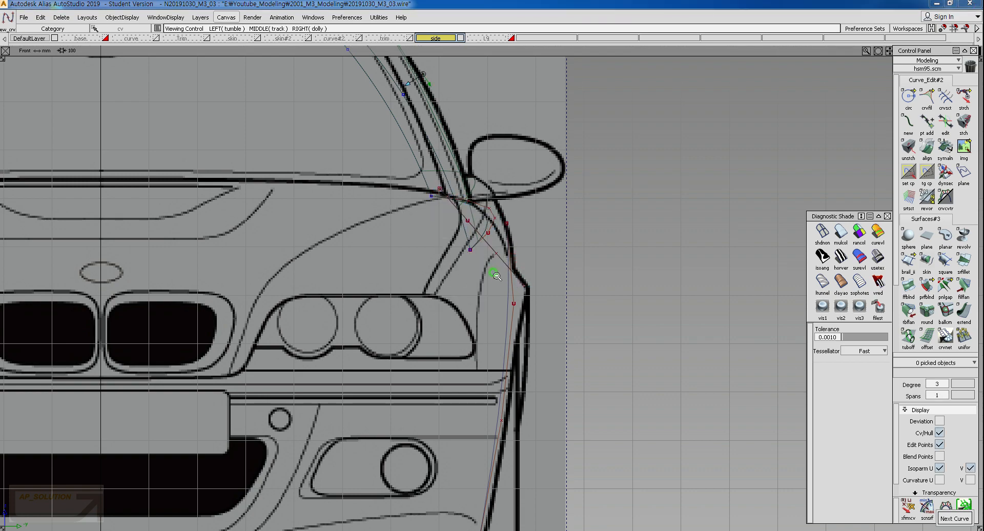
Pick the four curves around the side glass in the perspective view and create a new layer.
middle_click_drag(494, 275, 459, 436, "alt+shift")
right_click_drag(460, 445, 382, 362, "alt+shift")
key("F8")
left_click_drag(471, 263, 451, 279, "alt+shift")
left_click_drag(127, 219, 263, 381, "ctrl+shift")
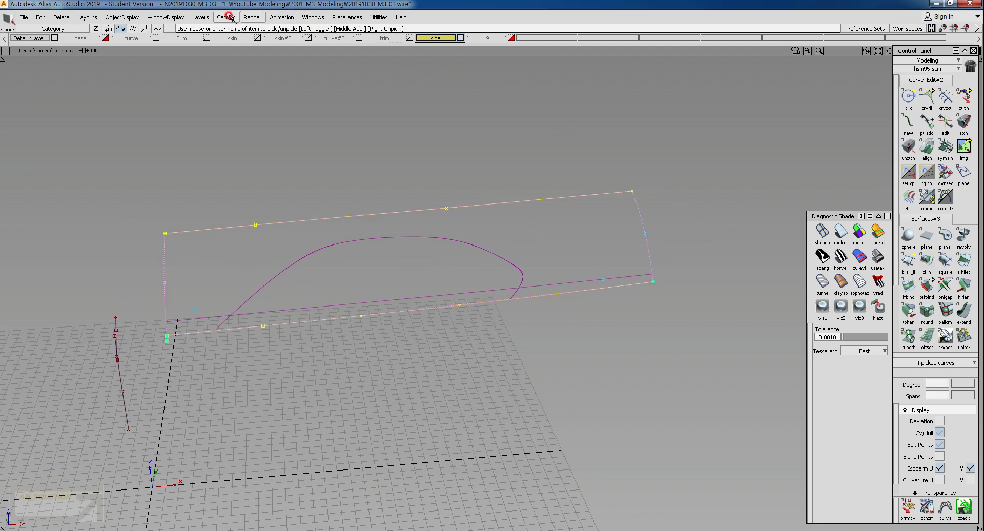
left_click(200, 18)
left_click(202, 27)
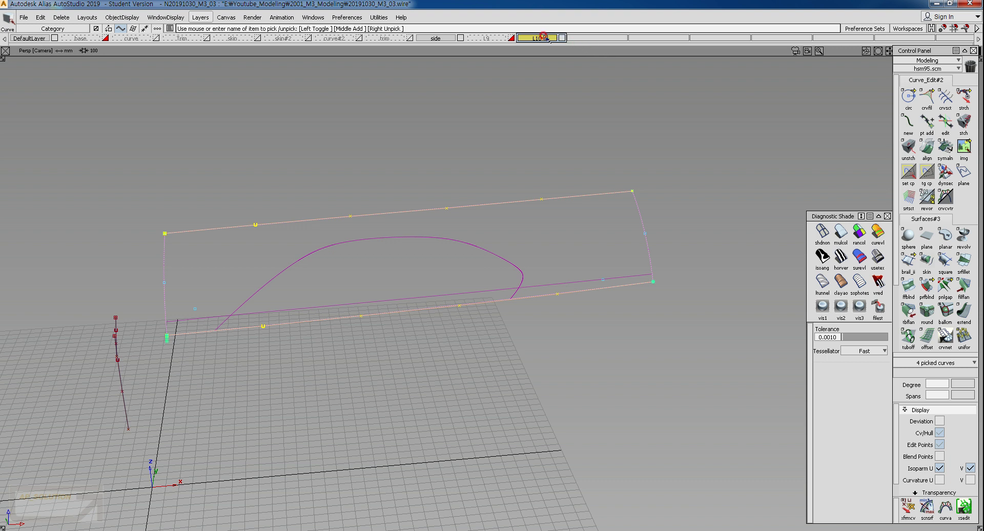
Place the new layer directly after the side layer and assign the picked side glass curves to it.
right_click(494, 37)
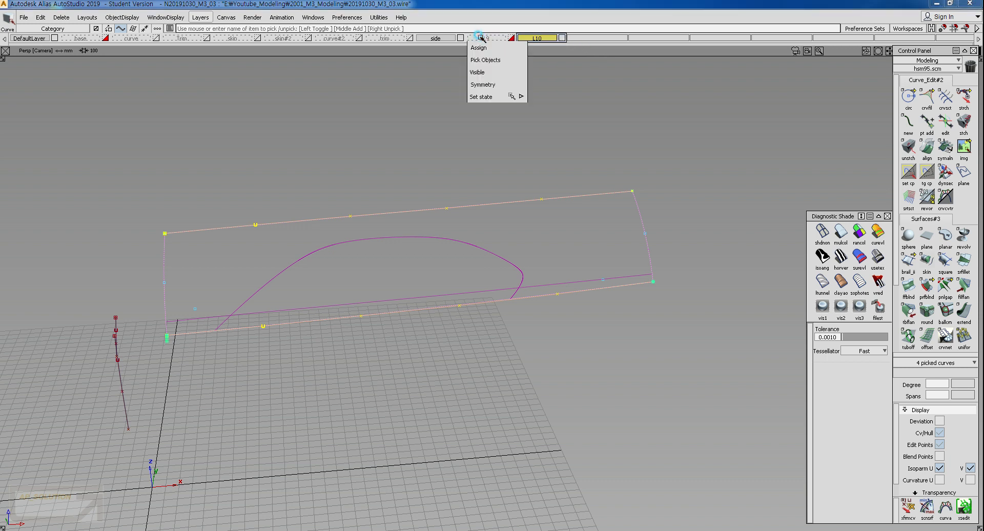
left_click(575, 39)
middle_click_drag(538, 36, 482, 39)
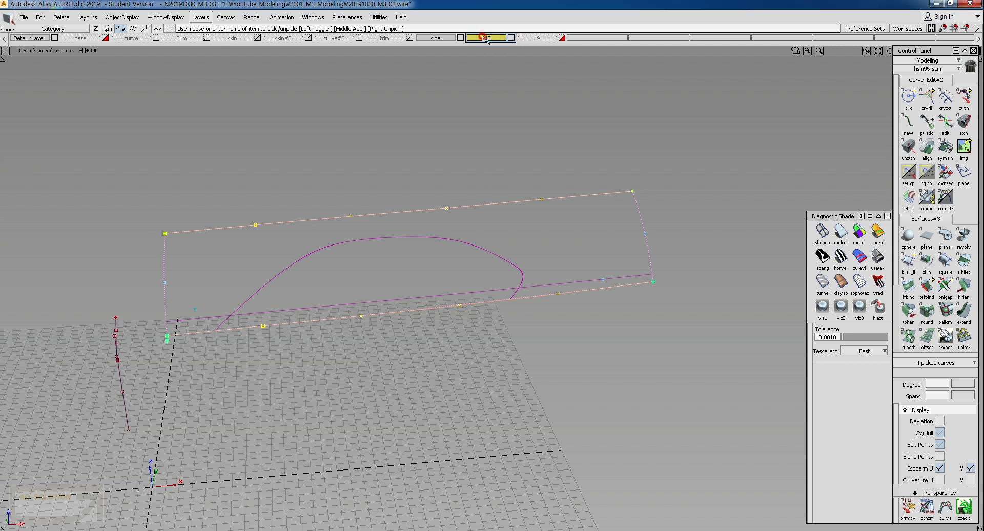
left_click(480, 40)
left_click(480, 46)
left_click(497, 39)
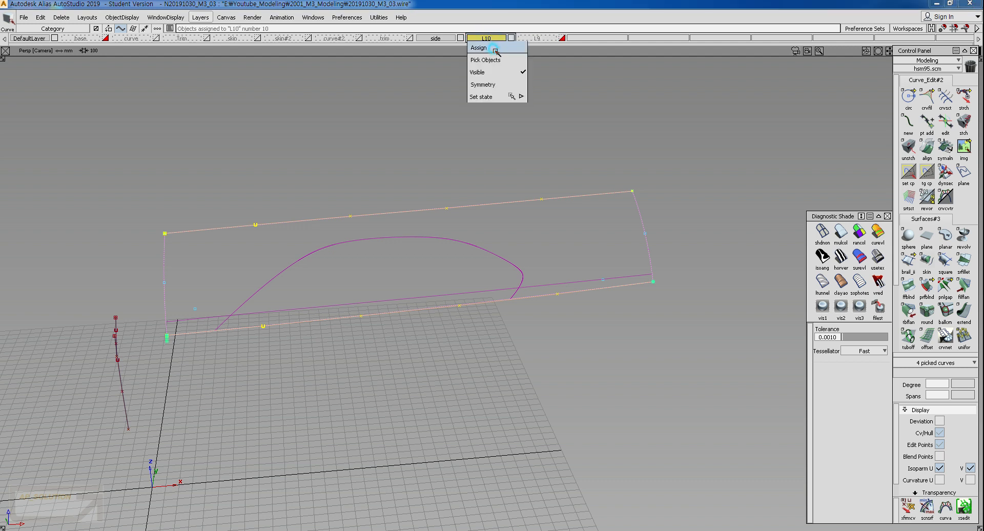
Hide the new layer that holds the side glass curves and return to the front-view blueprint.
left_click(495, 70)
right_click_drag(309, 265, 430, 307, "ctrl+shift")
middle_click_drag(413, 331, 378, 163, "alt+shift")
mouse_move(413, 278)
left_mouse_down("ctrl+shift")
mouse_move(409, 333)
mouse_move(439, 286)
left_mouse_up("ctrl+shift")
Move the CVs of the second front-view curve so that it follows the blueprint's shoulder outline from hood edge to fender.
left_click_drag(456, 319, 482, 335)
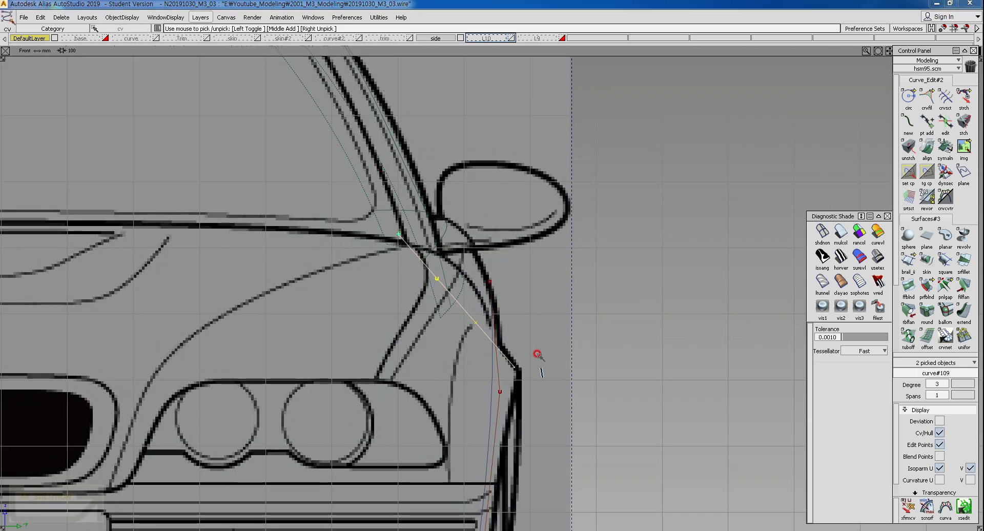
middle_click_drag(535, 355, 540, 329, "ctrl+shift")
left_click_drag(541, 326, 553, 290)
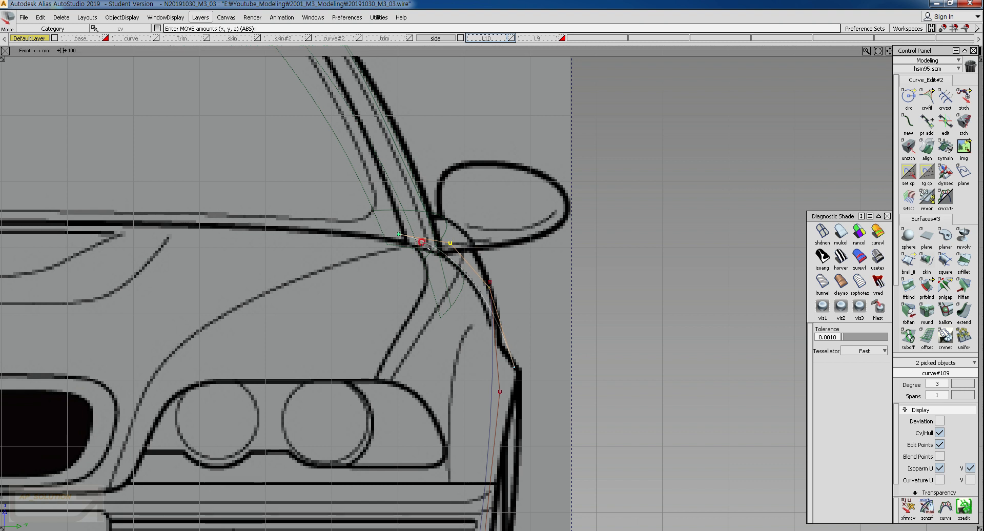
left_click(394, 232)
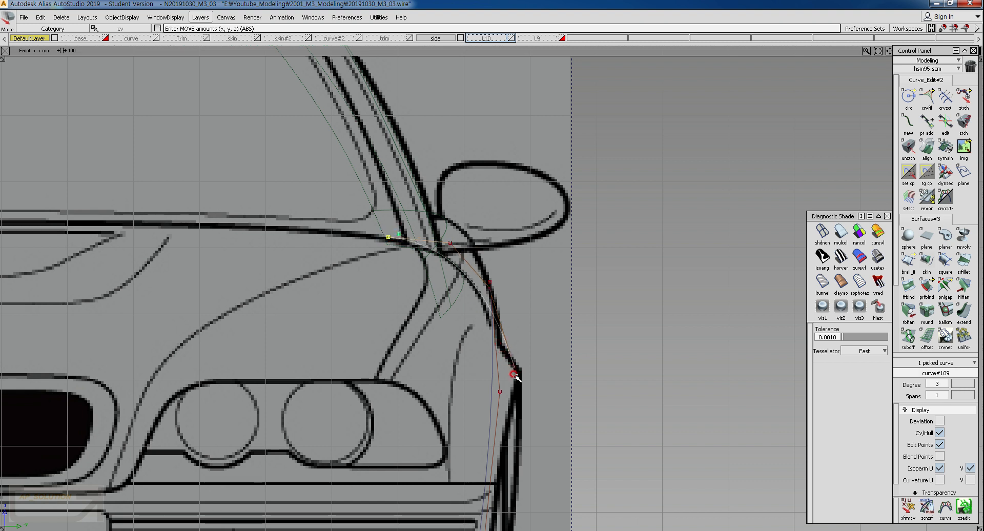
middle_click_drag(510, 365, 501, 364)
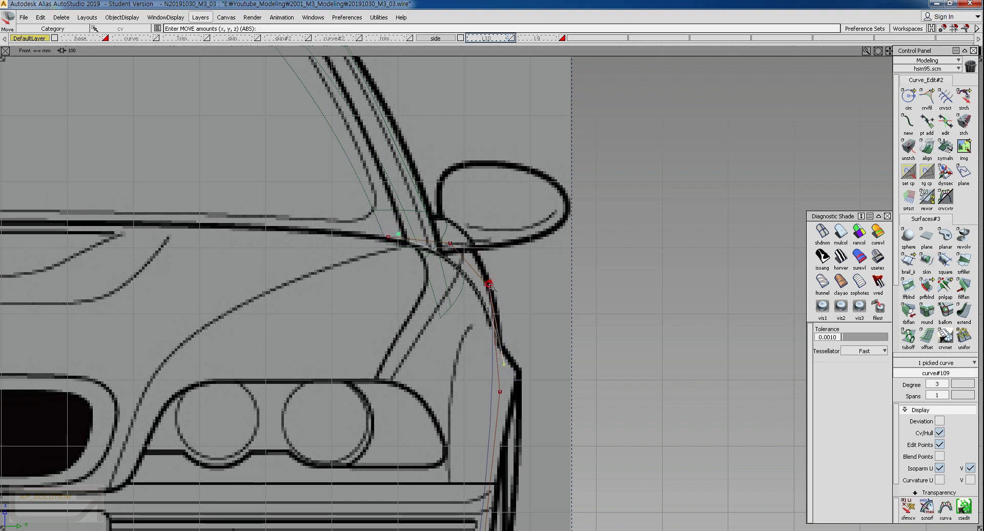
left_click(489, 284)
middle_click_drag(489, 284, 491, 282)
left_click(451, 244)
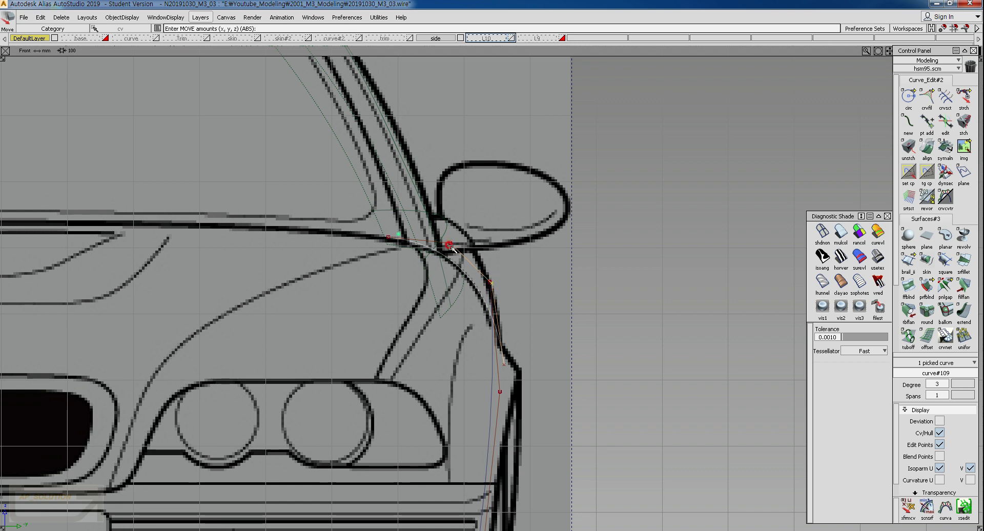
Pick the body-side section curve and move it lengthwise in the side view to just behind the front wheel.
left_click_drag(445, 268, 410, 295, "ctrl+shift")
right_click_drag(404, 297, 259, 366, "ctrl+shift")
middle_click_drag(185, 221, 391, 382, "alt+shift")
right_click_drag(300, 251, 356, 323, "alt+shift")
left_click_drag(163, 316, 233, 349, "ctrl+shift")
middle_click_drag(259, 420, 331, 377, "ctrl+shift")
middle_click_drag(439, 388, 361, 390, "alt+shift")
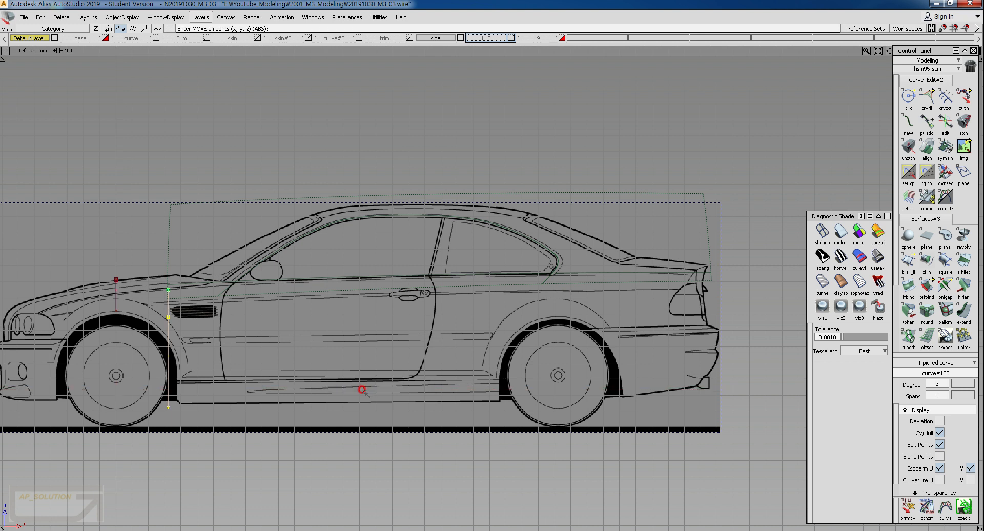
Duplicate the body-side section curve and move the copy straight back to the rear wheel's center.
key("ctrl+c")
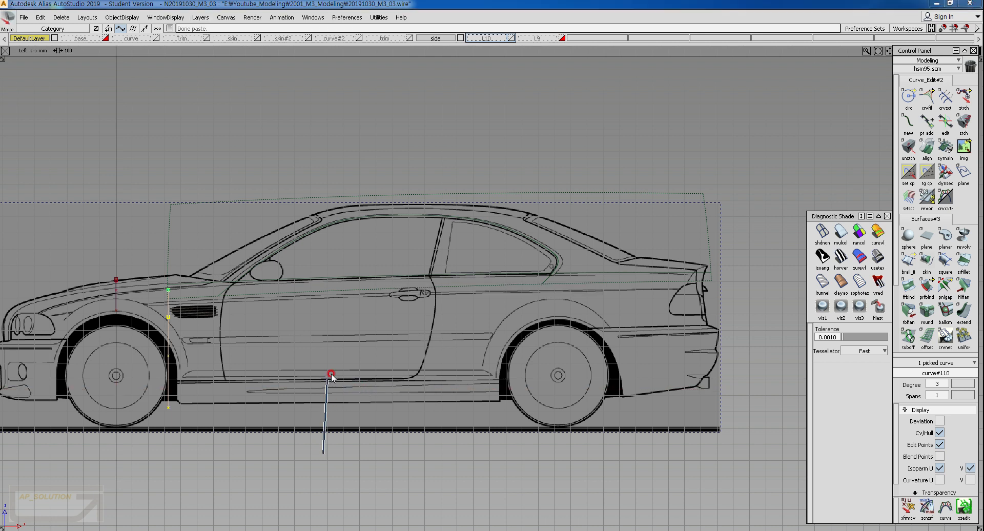
key("ctrl+v")
middle_click_drag(667, 376, 764, 374)
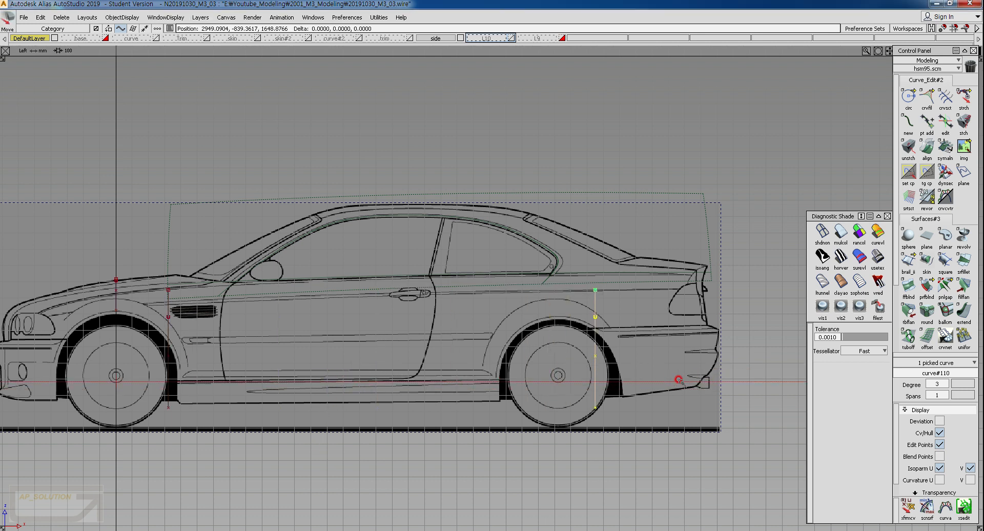
middle_click_drag(684, 380, 629, 370)
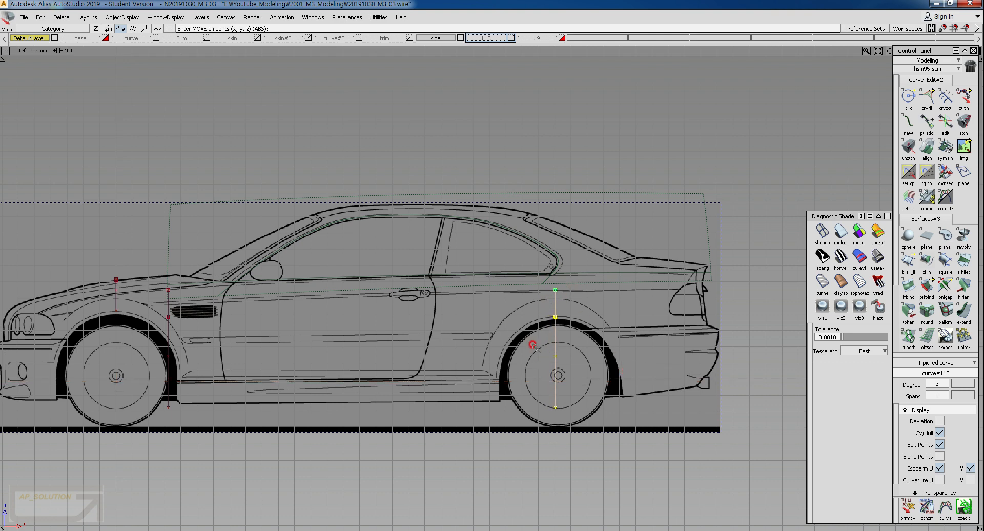
right_click_drag(528, 355, 533, 338, "alt+shift")
middle_click_drag(534, 338, 570, 306, "alt+shift")
left_click_drag(529, 388, 534, 318, "ctrl+shift")
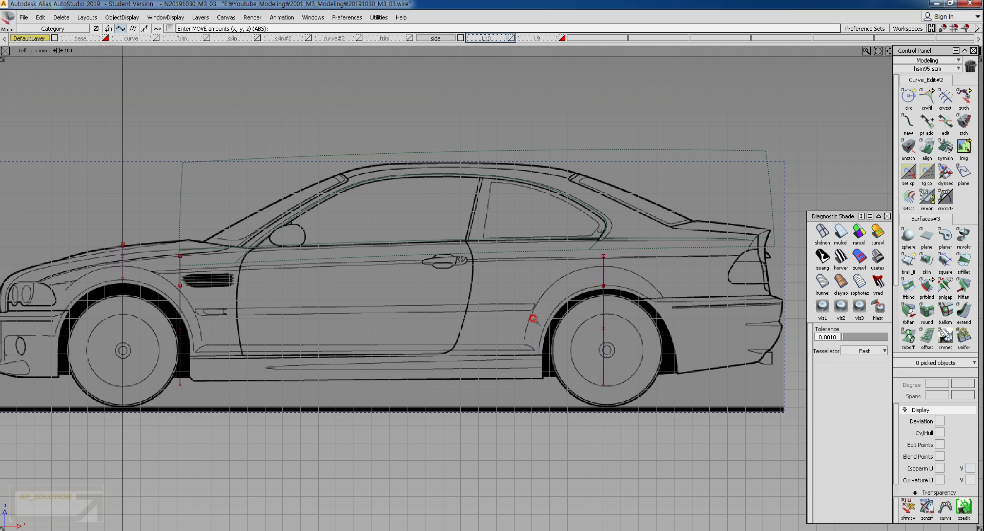
Pick the copied section curve at the rear wheel and nudge it slightly forward.
left_click_drag(584, 270, 617, 310, "ctrl+shift")
left_click_drag(582, 280, 643, 325)
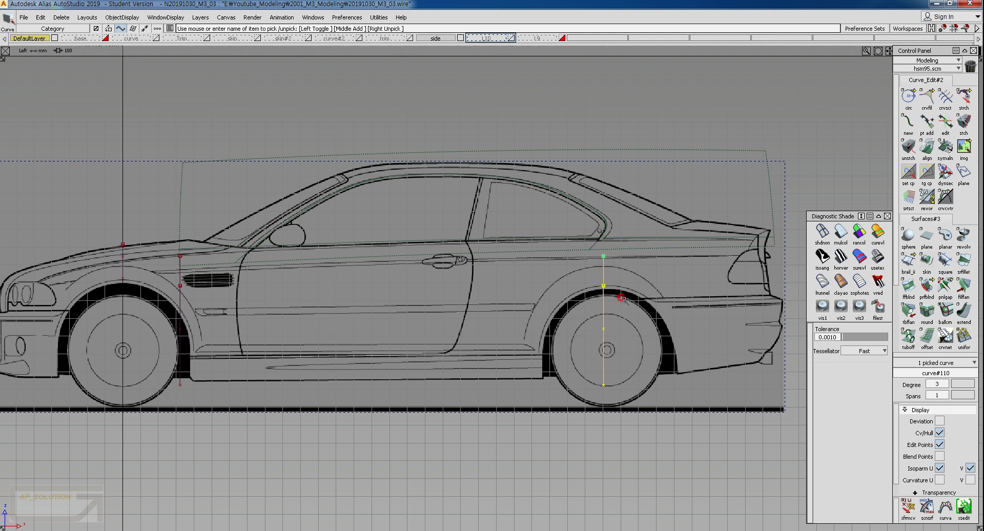
middle_click_drag(630, 340, 629, 302, "ctrl+shift")
mouse_move(643, 327)
middle_mouse_down()
mouse_move(615, 328)
mouse_move(753, 318)
mouse_move(638, 319)
middle_mouse_up()
middle_click_drag(640, 319, 646, 318)
left_click_drag(640, 375, 650, 311, "ctrl+shift")
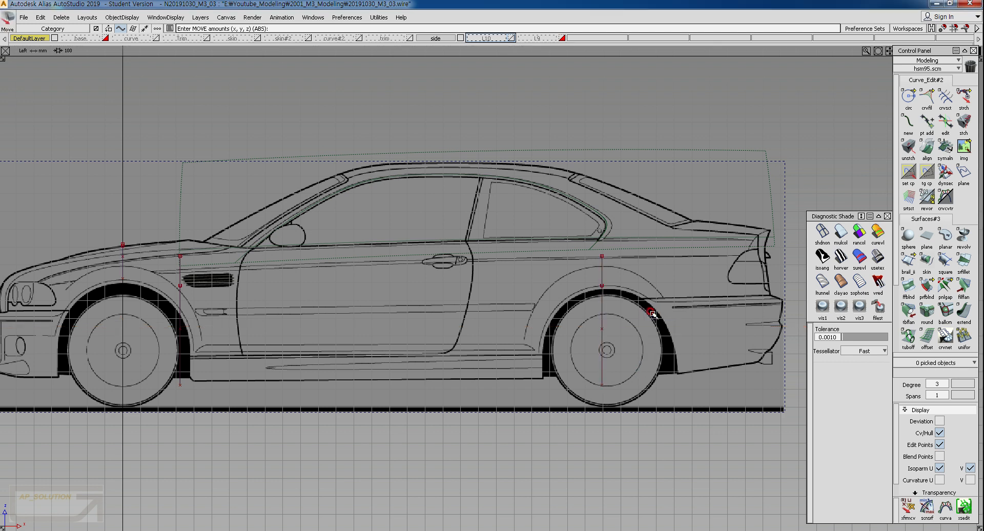
Draw two edit-point curves joining the upper ends and the lower ends of the front and rear section curves.
left_click_drag(219, 365, 197, 365, "ctrl+shift")
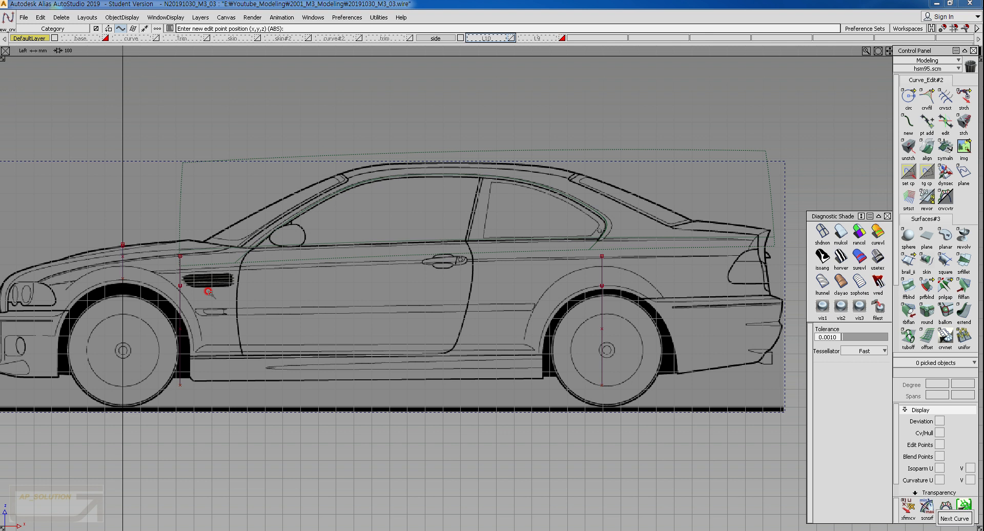
left_click(193, 260)
left_click(620, 255)
left_click_drag(368, 418, 344, 415, "ctrl+shift")
left_click(219, 399)
left_click(606, 391)
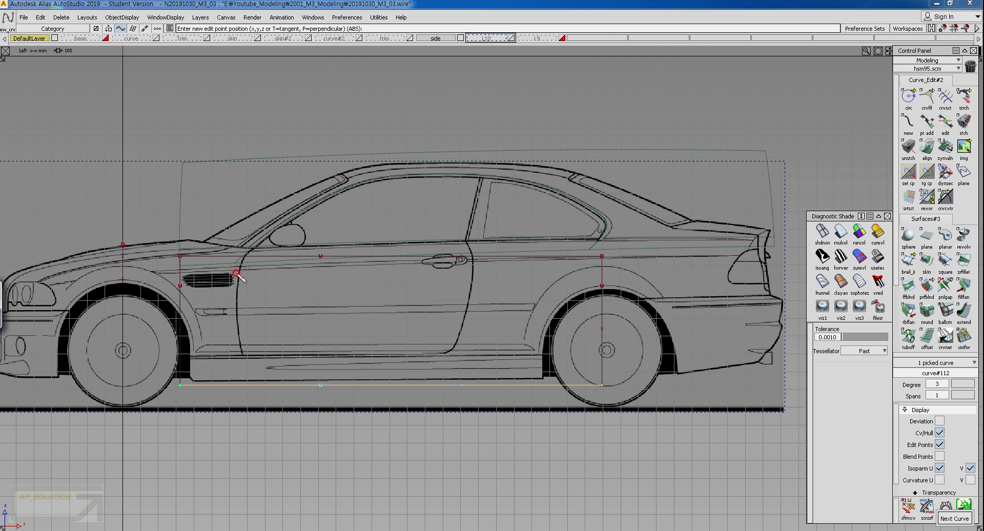
left_click_drag(144, 271, 789, 255)
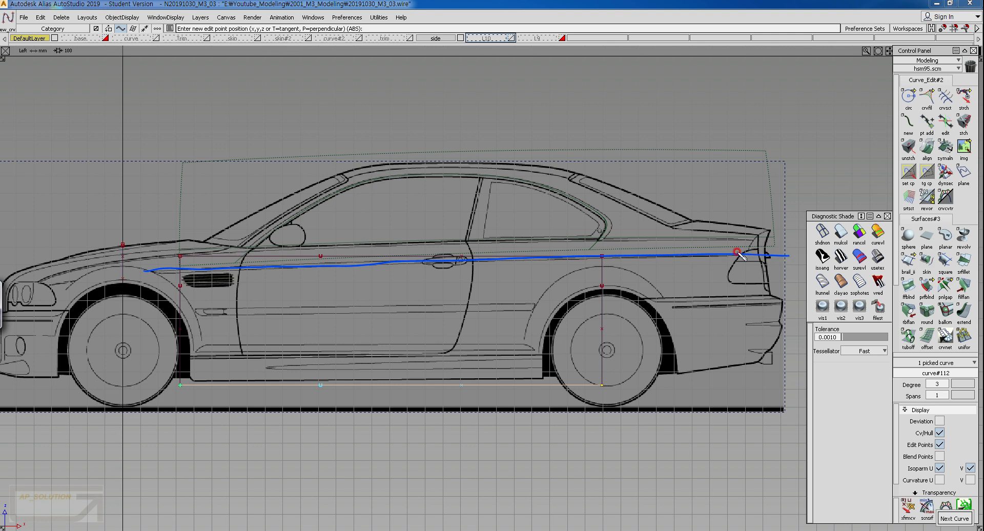
mouse_move(218, 264)
left_mouse_down()
mouse_move(220, 408)
mouse_move(215, 267)
mouse_move(220, 276)
left_mouse_up()
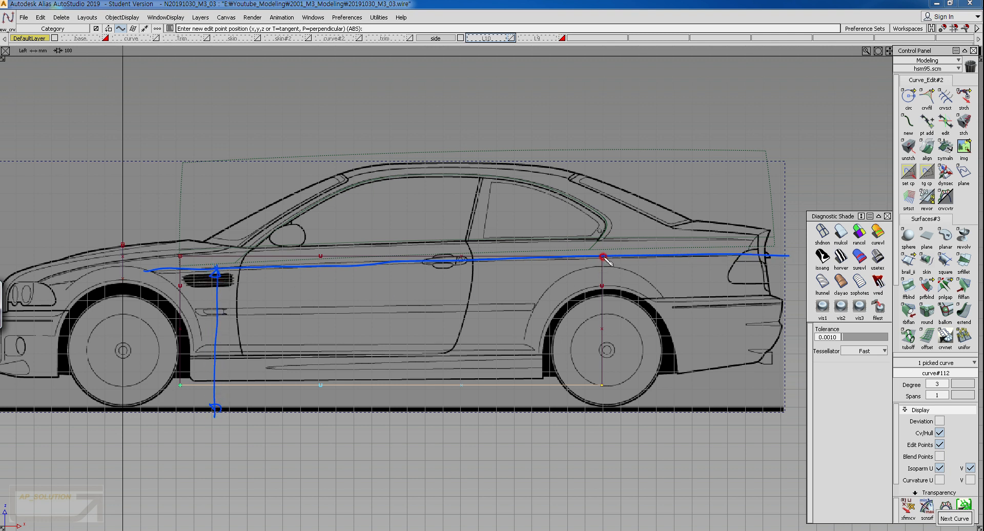
mouse_move(605, 256)
left_mouse_down()
mouse_move(604, 410)
mouse_move(601, 254)
mouse_move(658, 215)
mouse_move(680, 222)
mouse_move(682, 236)
mouse_move(695, 213)
mouse_move(714, 228)
mouse_move(723, 218)
left_mouse_up()
left_click(704, 249)
mouse_move(238, 265)
left_mouse_down()
mouse_move(236, 323)
mouse_move(260, 307)
mouse_move(267, 328)
mouse_move(290, 303)
mouse_move(307, 325)
left_mouse_up()
mouse_move(176, 253)
left_mouse_down()
mouse_move(615, 229)
mouse_move(646, 384)
mouse_move(168, 400)
left_mouse_up()
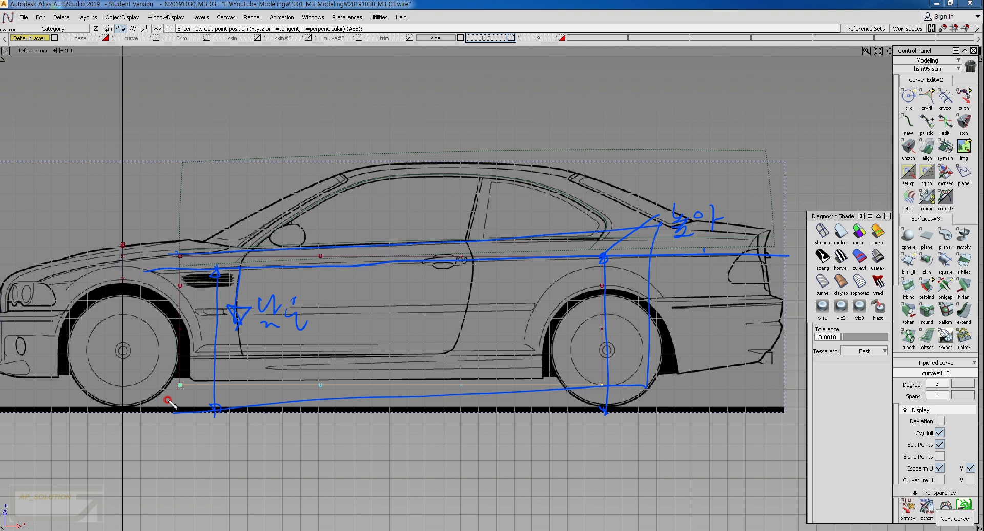
key("ctrl+z")
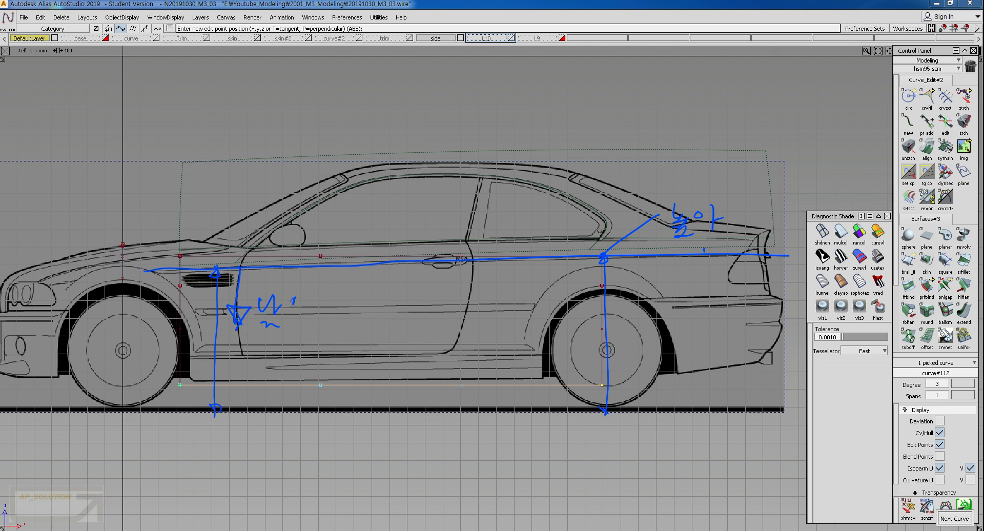
key("Escape")
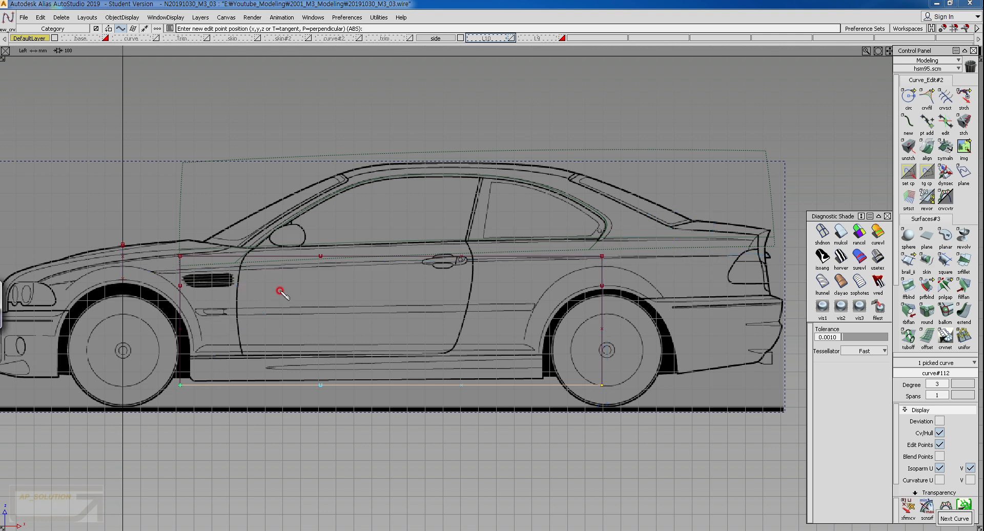
left_click_drag(245, 268, 254, 344)
left_click_drag(250, 266, 251, 273)
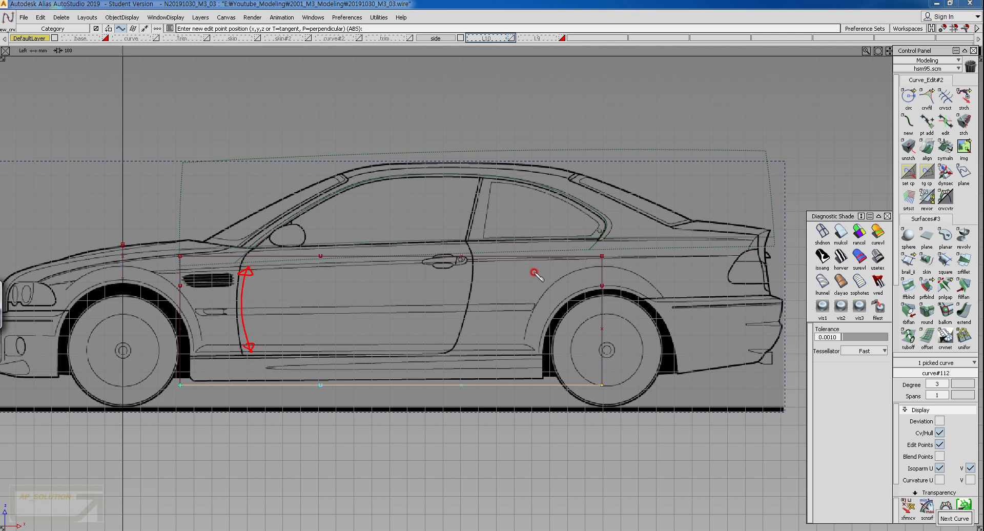
mouse_move(524, 256)
left_mouse_down()
mouse_move(532, 351)
mouse_move(528, 264)
left_mouse_up()
mouse_move(174, 251)
left_mouse_down()
mouse_move(279, 240)
mouse_move(560, 245)
left_mouse_up()
left_click_drag(166, 237, 638, 244)
mouse_move(607, 238)
left_mouse_down()
mouse_move(611, 287)
mouse_move(589, 374)
mouse_move(181, 369)
left_mouse_up()
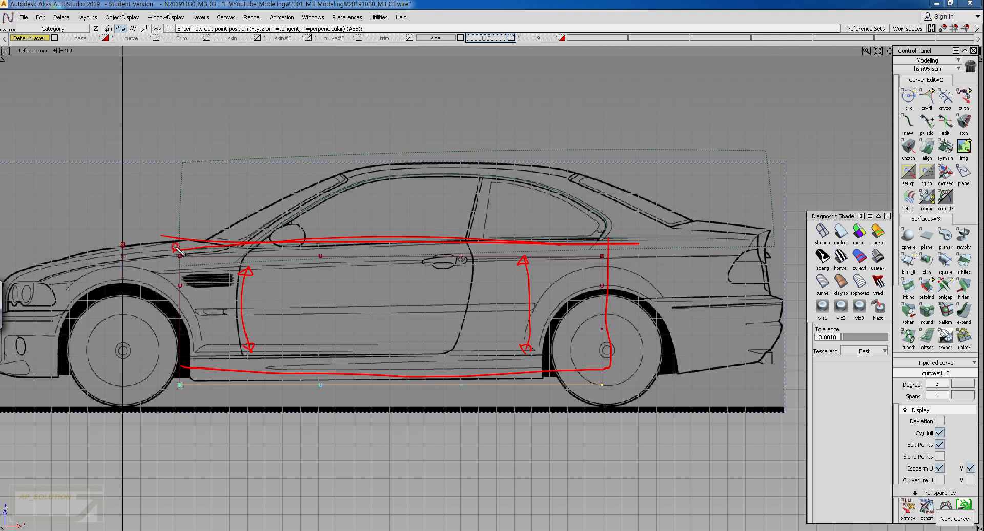
mouse_move(179, 227)
left_mouse_down()
mouse_move(180, 362)
mouse_move(390, 367)
left_mouse_up()
left_click_drag(261, 237, 258, 356)
left_click_drag(521, 234, 514, 384)
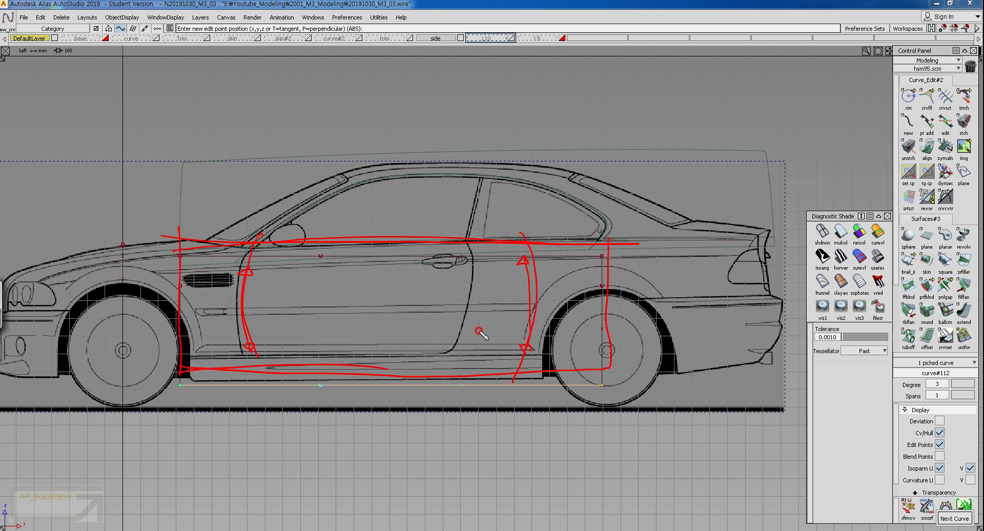
mouse_move(116, 277)
left_mouse_down()
mouse_move(566, 256)
mouse_move(769, 263)
left_mouse_up()
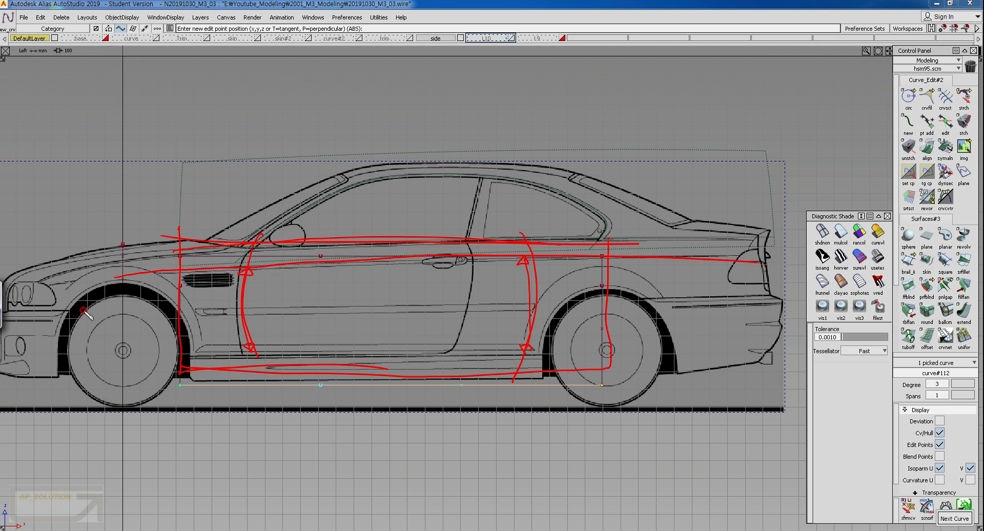
mouse_move(81, 436)
left_mouse_down()
mouse_move(110, 317)
mouse_move(142, 438)
left_mouse_up()
mouse_move(132, 380)
left_mouse_down()
mouse_move(175, 439)
mouse_move(241, 430)
mouse_move(289, 404)
mouse_move(368, 409)
mouse_move(482, 453)
left_mouse_up()
left_click(521, 453)
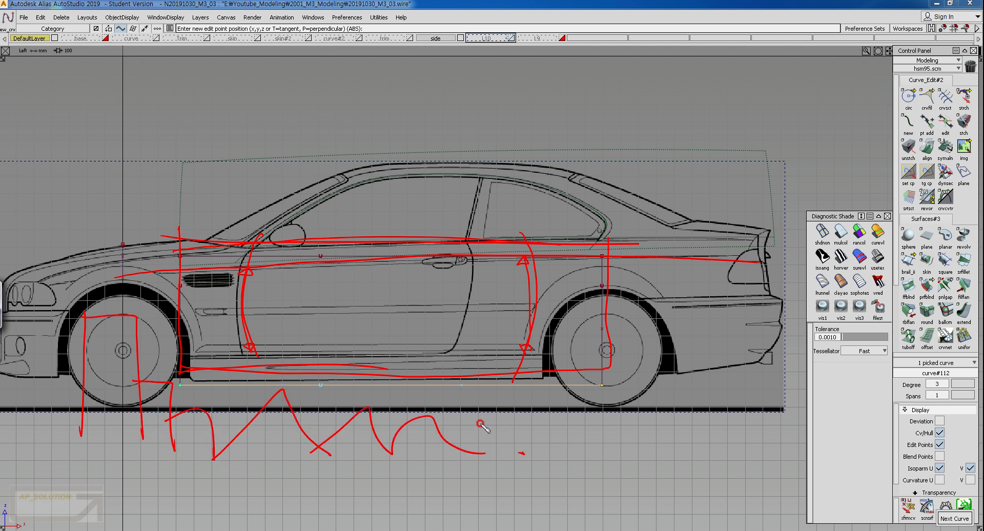
left_click_drag(158, 298, 395, 316)
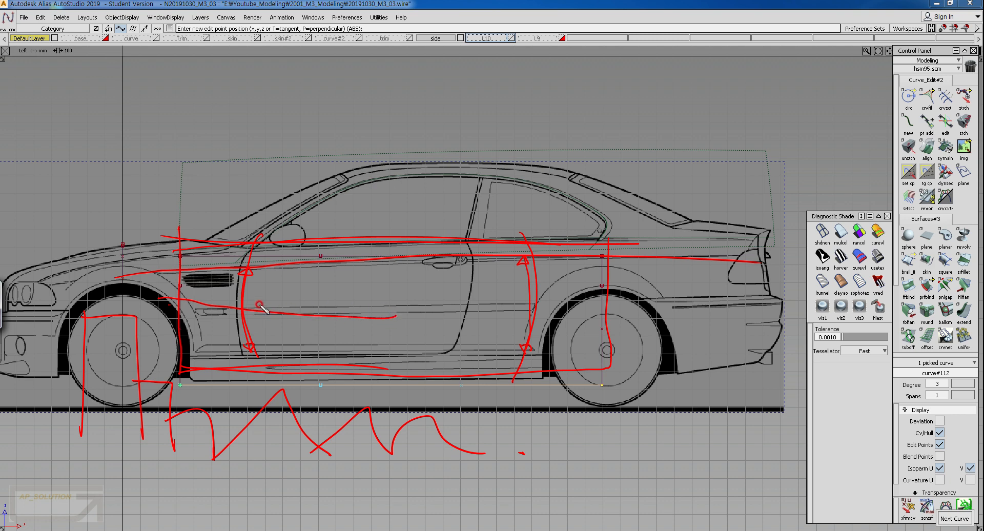
mouse_move(236, 308)
left_mouse_down()
mouse_move(269, 293)
mouse_move(401, 309)
mouse_move(461, 280)
mouse_move(471, 294)
mouse_move(503, 301)
mouse_move(592, 297)
left_mouse_up()
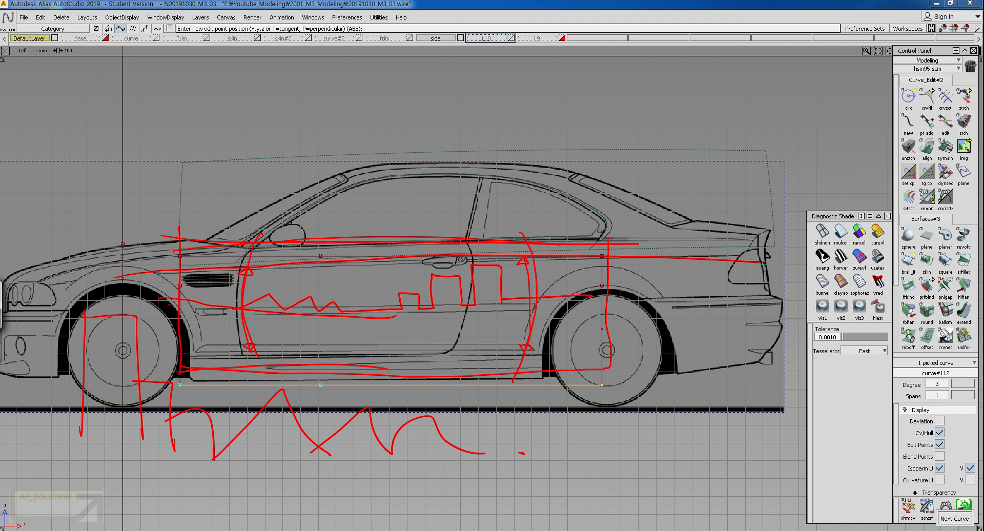
mouse_move(162, 243)
left_mouse_down()
mouse_move(589, 220)
mouse_move(629, 307)
mouse_move(634, 391)
mouse_move(165, 292)
mouse_move(176, 392)
mouse_move(647, 377)
left_mouse_up()
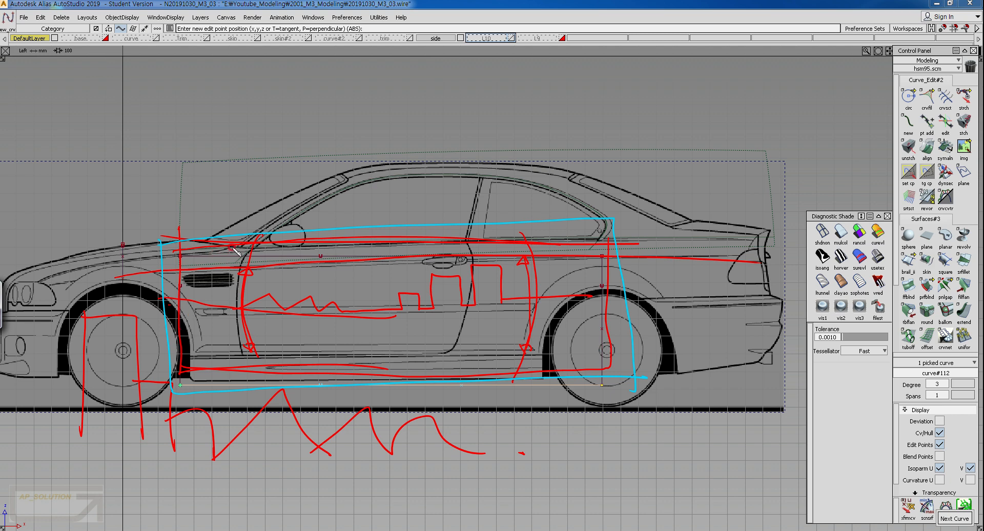
mouse_move(226, 227)
left_mouse_down()
mouse_move(226, 378)
mouse_move(233, 381)
left_mouse_up()
mouse_move(527, 207)
left_mouse_down()
mouse_move(553, 378)
mouse_move(561, 363)
left_mouse_up()
left_click_drag(146, 322, 653, 296)
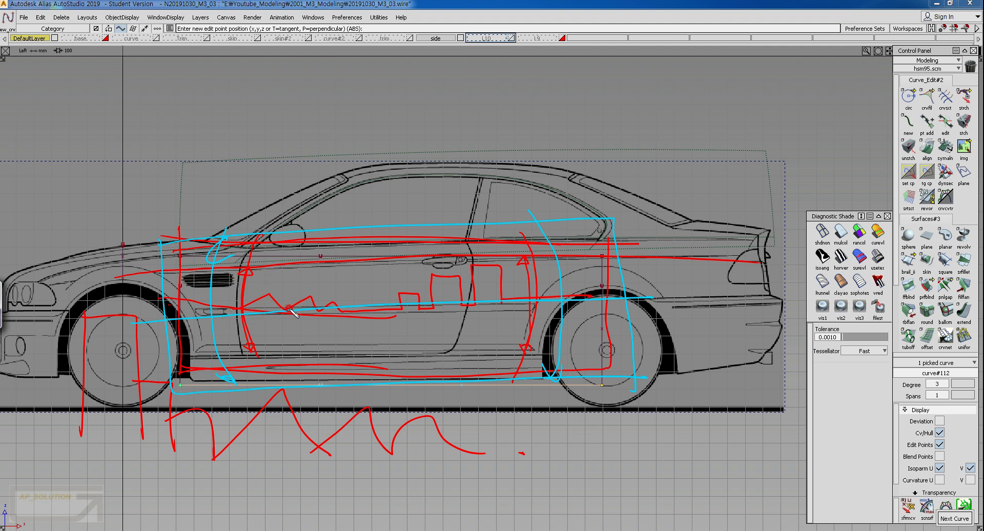
mouse_move(220, 322)
left_mouse_down()
mouse_move(295, 300)
mouse_move(382, 304)
mouse_move(394, 285)
mouse_move(418, 306)
mouse_move(425, 264)
mouse_move(464, 307)
mouse_move(469, 273)
mouse_move(498, 250)
mouse_move(490, 300)
left_mouse_up()
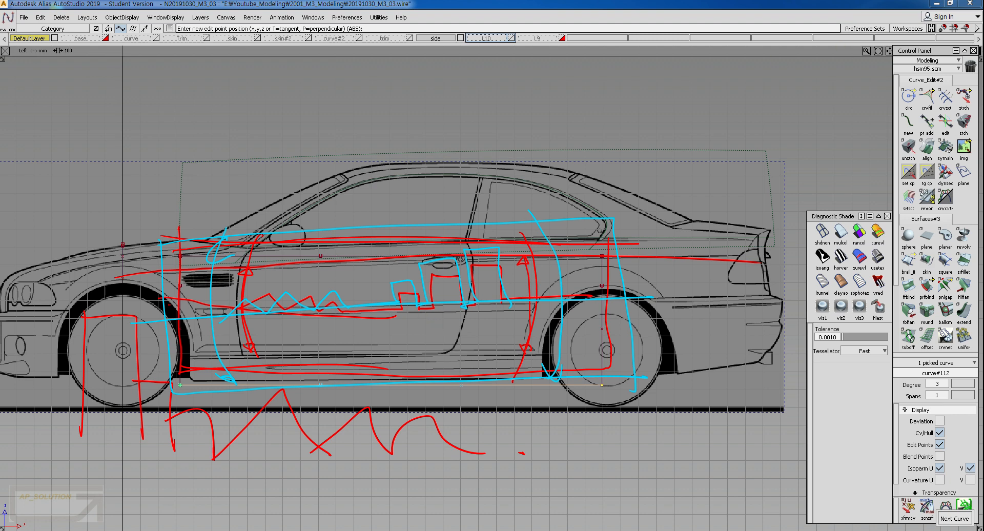
key("Escape")
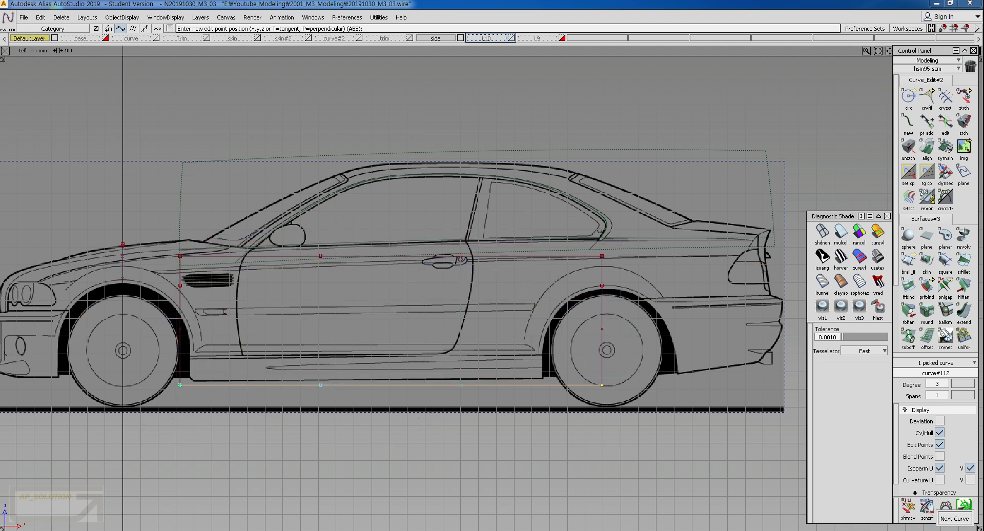
left_click_drag(190, 400, 220, 299)
key("Escape")
Pick the four curves framing the body side and move them up so that the upper curve meets the window beltline.
left_click_drag(298, 268, 284, 205, "ctrl+shift")
left_click_drag(164, 241, 199, 252, "ctrl+shift")
left_click(180, 279)
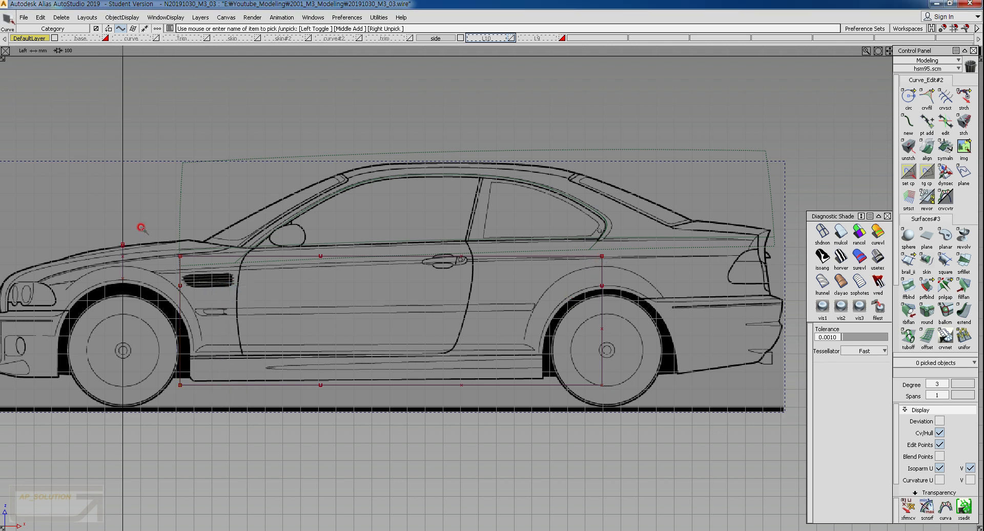
left_click_drag(141, 221, 226, 388, "ctrl+shift")
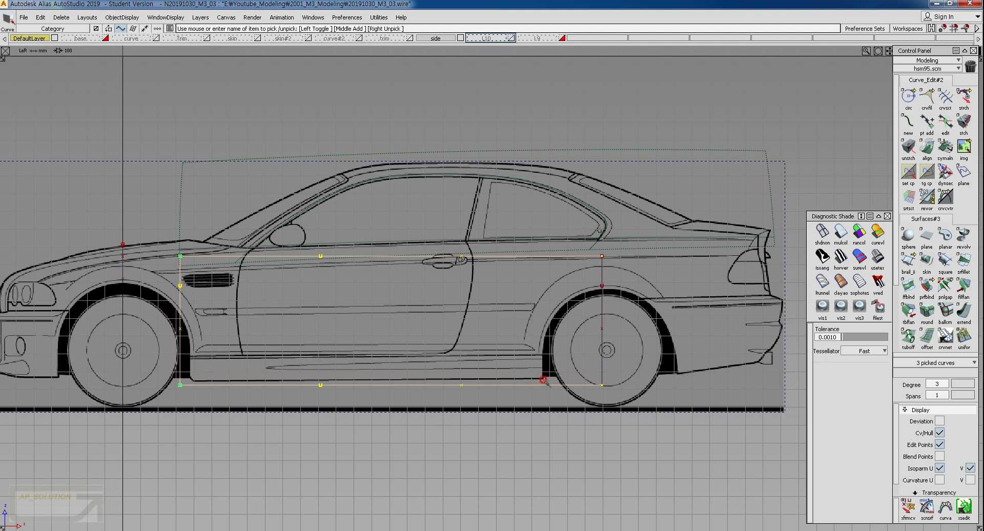
left_click_drag(614, 303, 594, 311)
middle_click_drag(626, 325, 632, 382, "ctrl+shift")
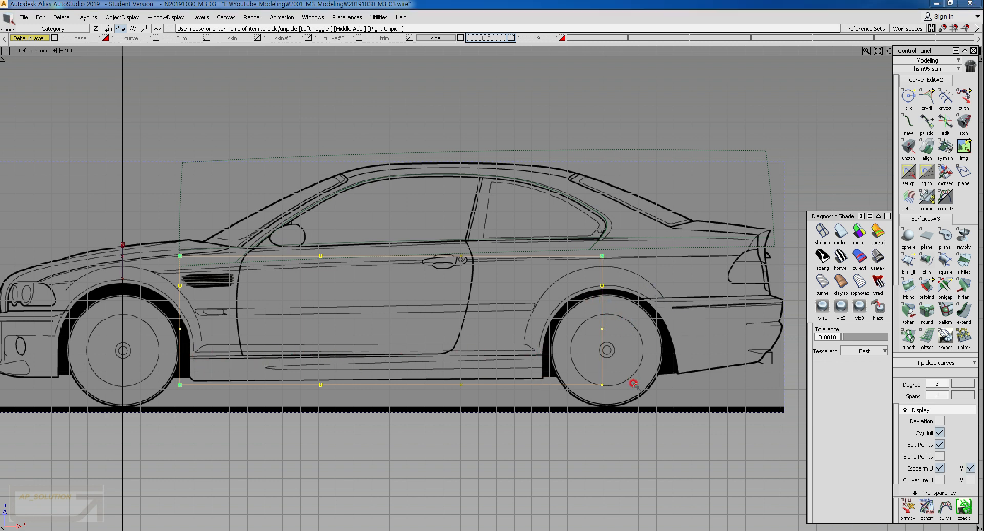
right_click_drag(647, 352, 647, 339)
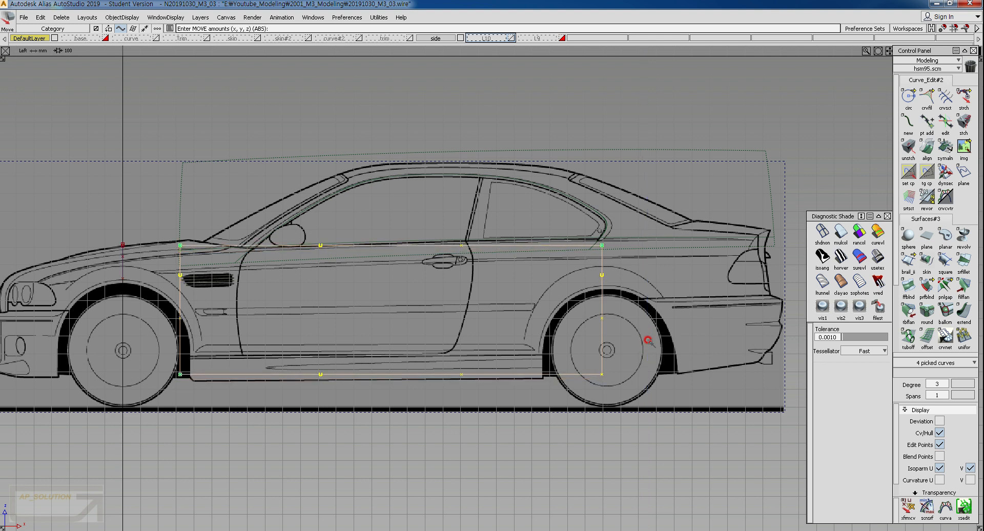
left_click_drag(450, 325, 452, 288, "ctrl+shift")
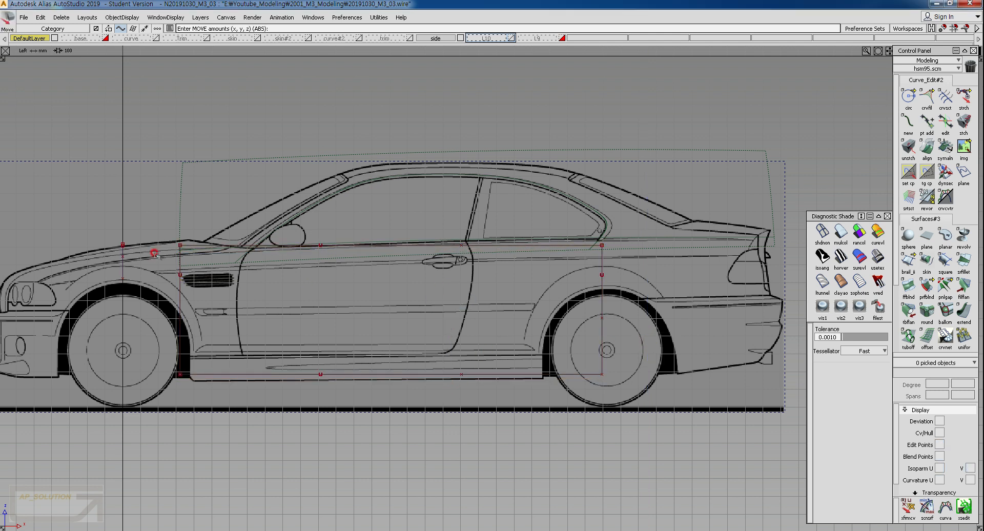
Pick the four body-side frame curves, place their pivot at the front end, and rotate them slightly in the top view to follow the blueprint.
left_click_drag(154, 226, 702, 416, "ctrl+shift")
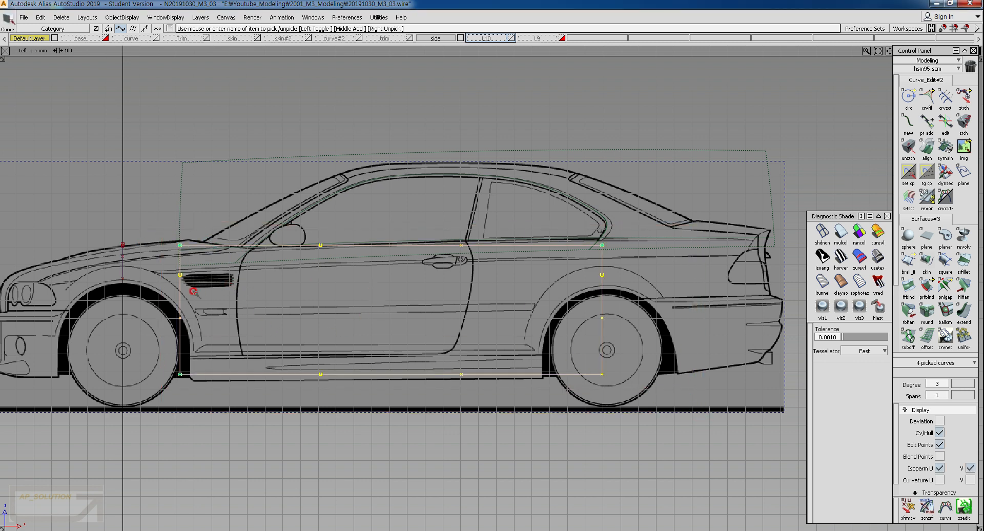
left_click_drag(194, 292, 211, 291, "ctrl+shift")
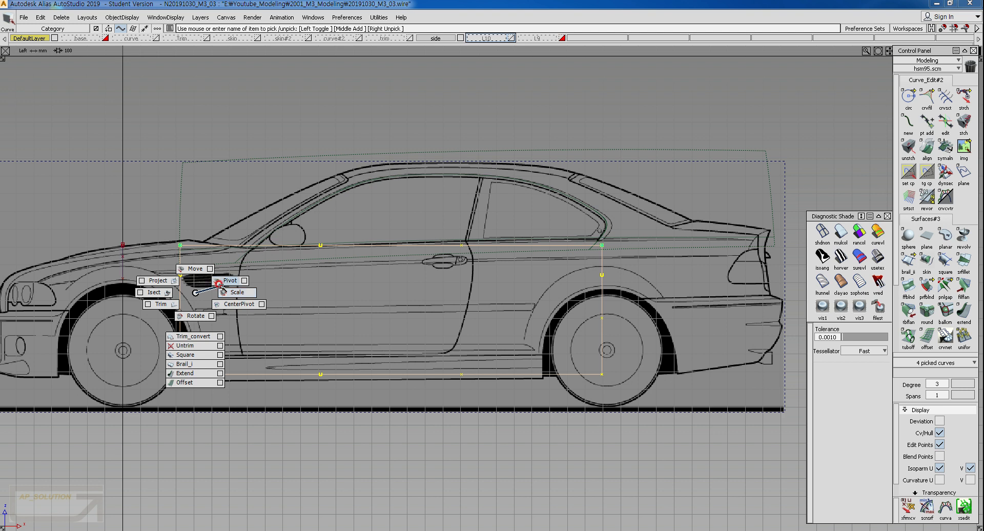
left_click_drag(219, 283, 219, 284, "ctrl+shift")
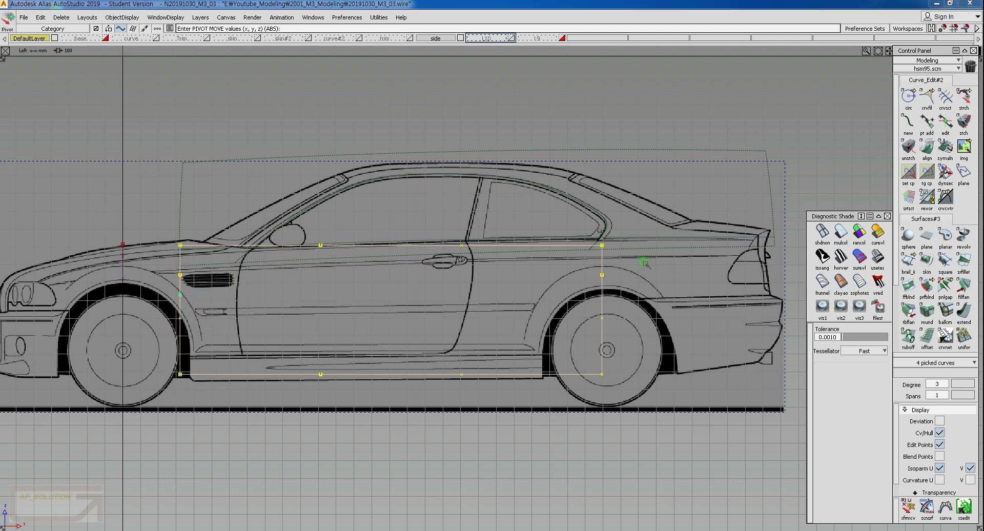
right_click_drag(645, 264, 640, 308, "ctrl+shift")
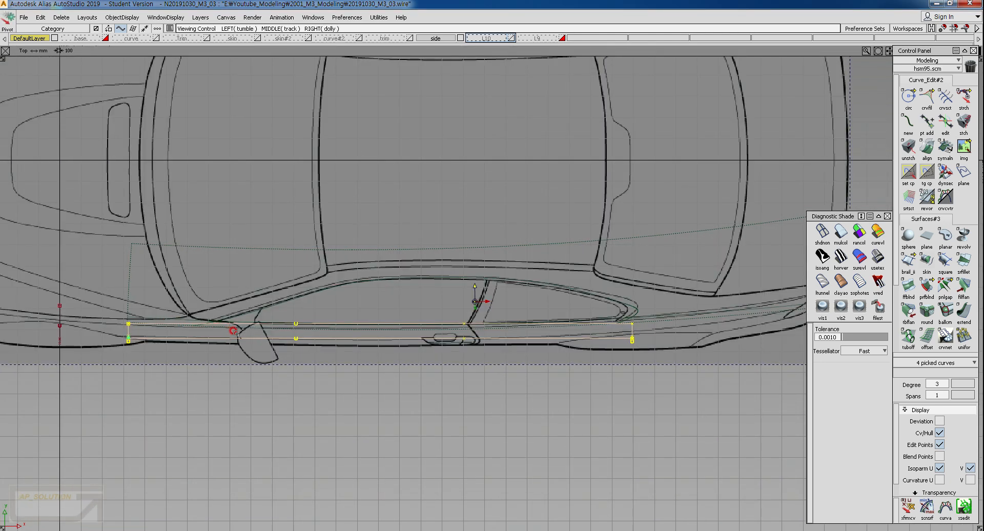
right_click_drag(233, 330, 187, 342, "ctrl+shift")
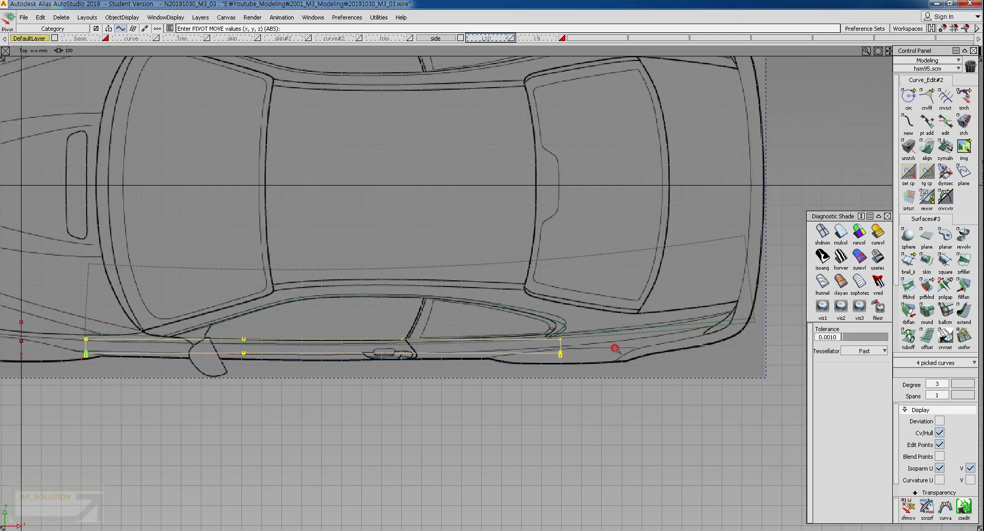
middle_click_drag(615, 340, 613, 354, "ctrl+shift")
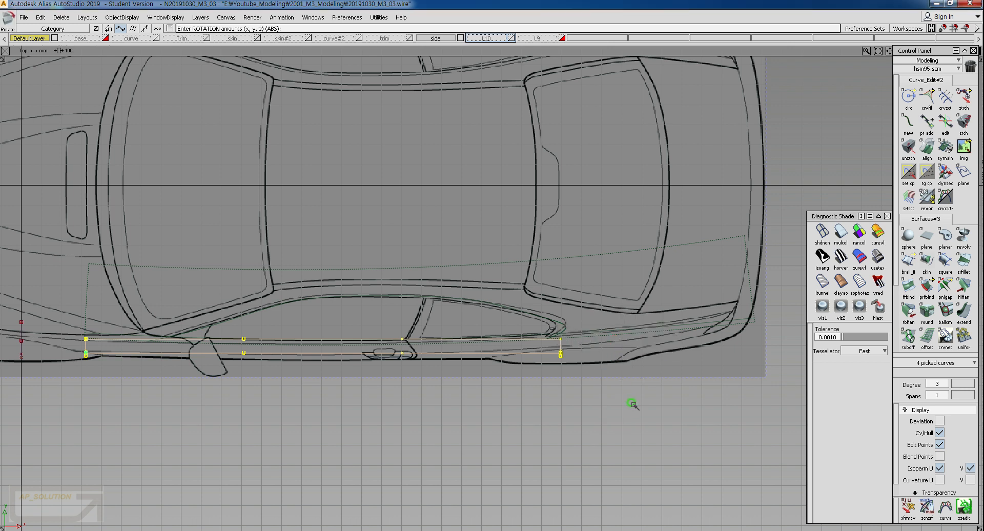
right_click_drag(632, 403, 633, 399)
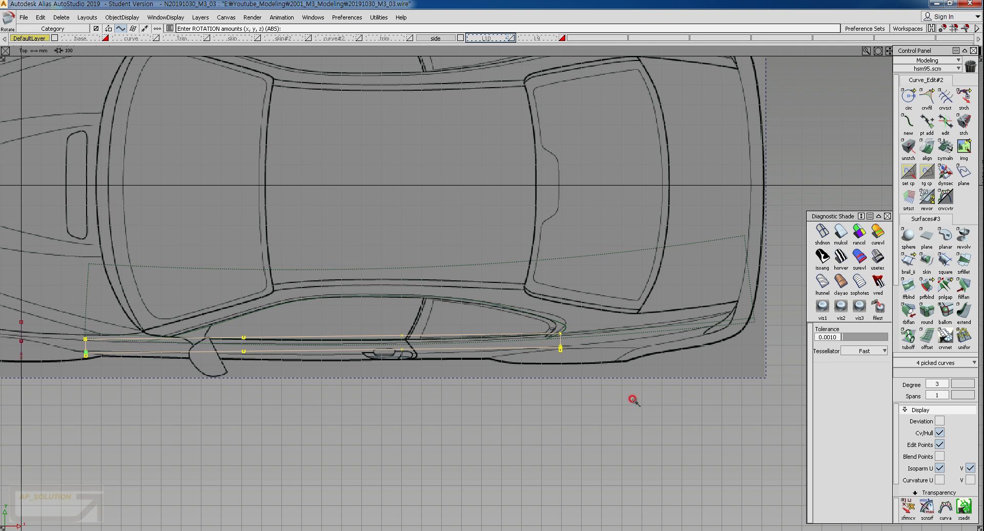
left_click_drag(372, 371, 371, 351, "ctrl+shift")
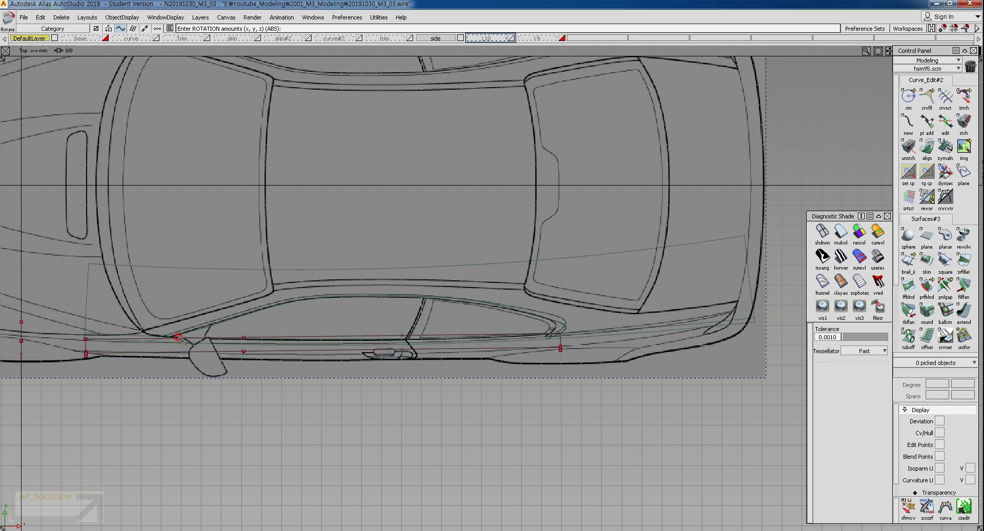
Pick the middle control points of the upper and lower frame curves and move them outward about 26 mm in the top view.
left_click_drag(166, 320, 201, 321, "ctrl+shift")
left_click_drag(152, 294, 482, 389)
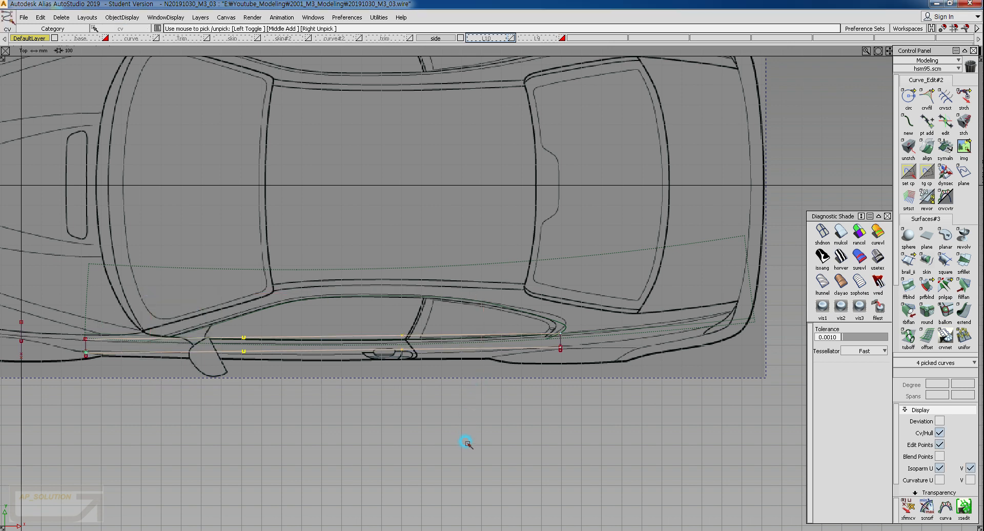
right_click_drag(465, 444, 467, 402, "ctrl+shift")
right_click_drag(468, 400, 469, 405)
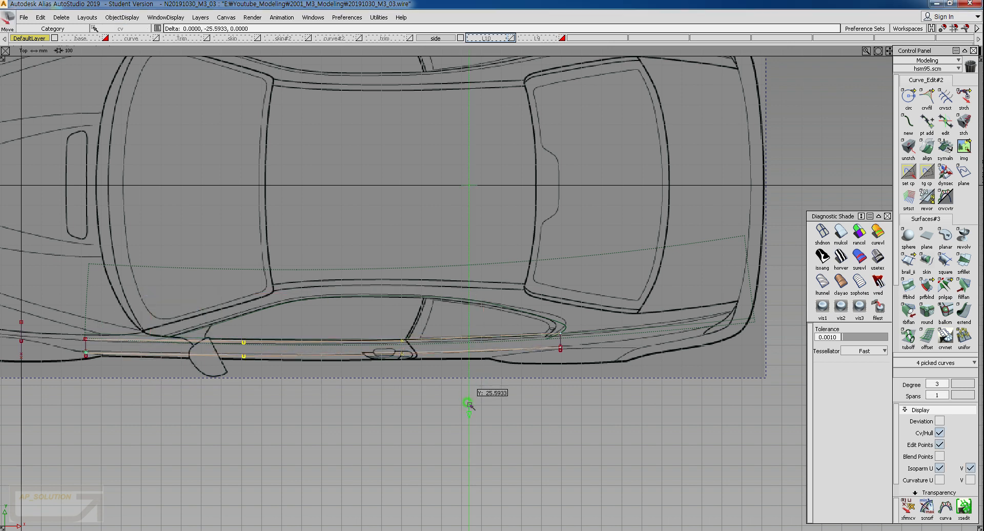
middle_click_drag(385, 403, 398, 380, "ctrl+shift")
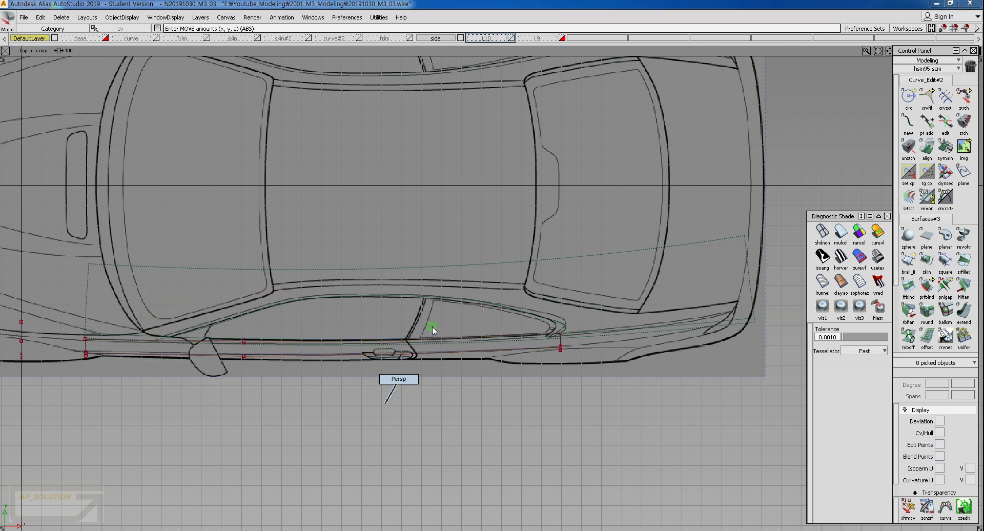
left_click_drag(382, 395, 614, 330, "alt+shift")
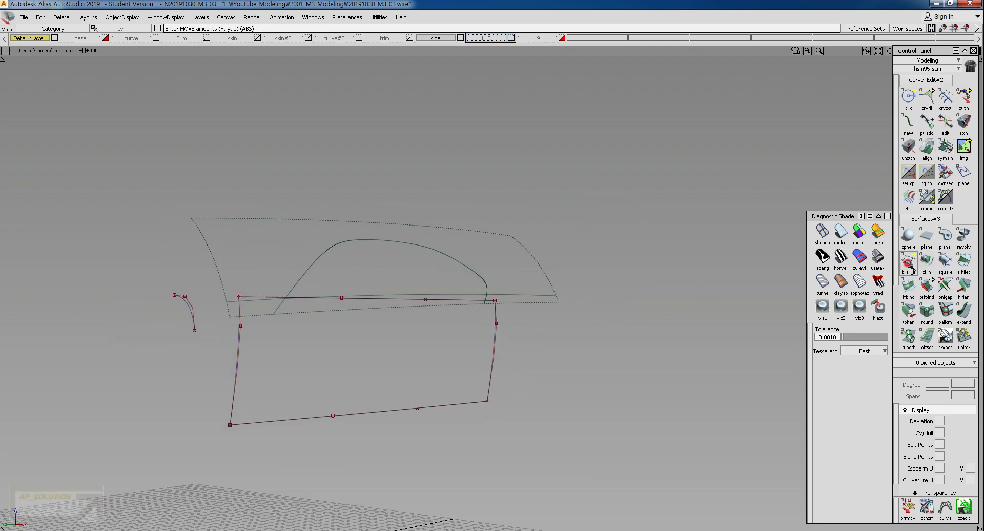
left_click(908, 263)
middle_click_drag(477, 279, 533, 253, "alt+shift")
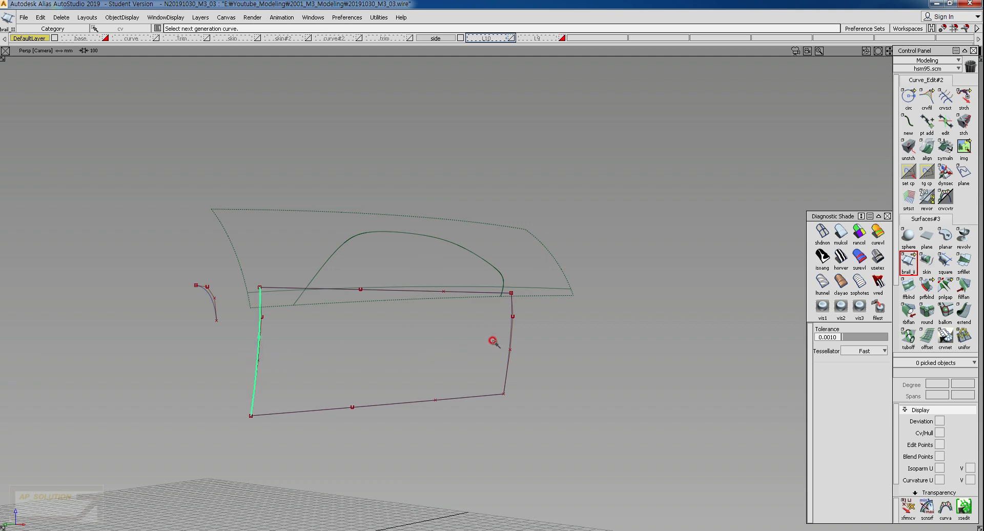
left_click(355, 314)
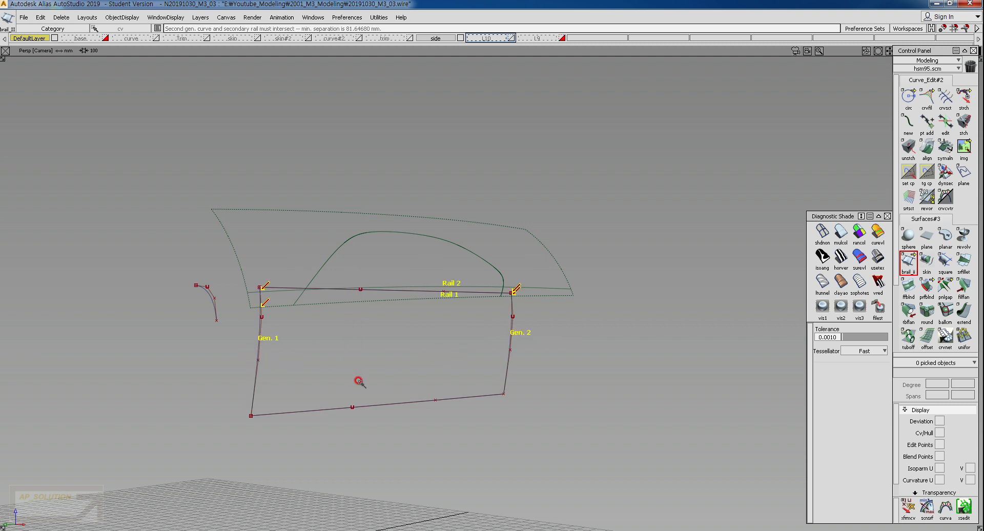
Build a birail surface using the two section curves as generation curves and the upper and lower curves as rails.
double_click(908, 261)
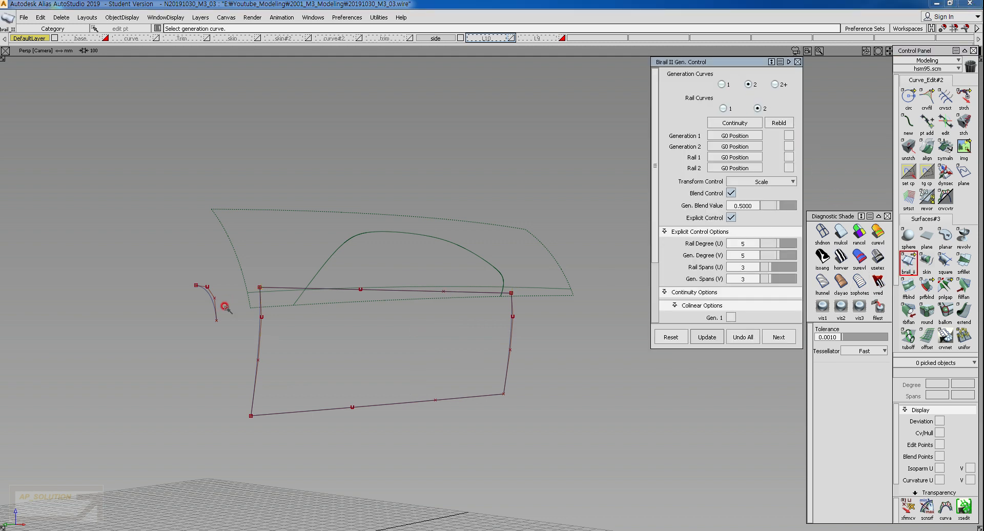
left_click(261, 358)
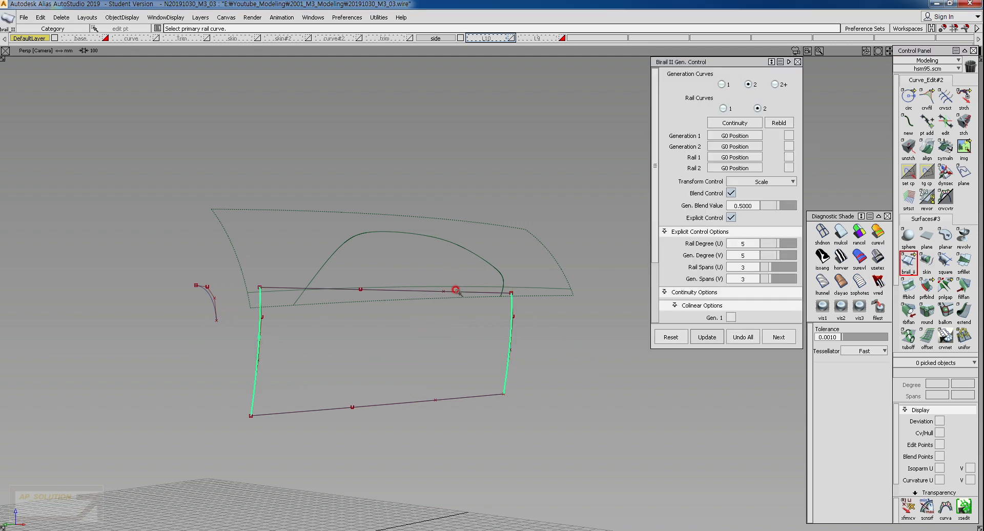
left_click(449, 396)
left_click_drag(449, 396, 477, 384, "alt+shift")
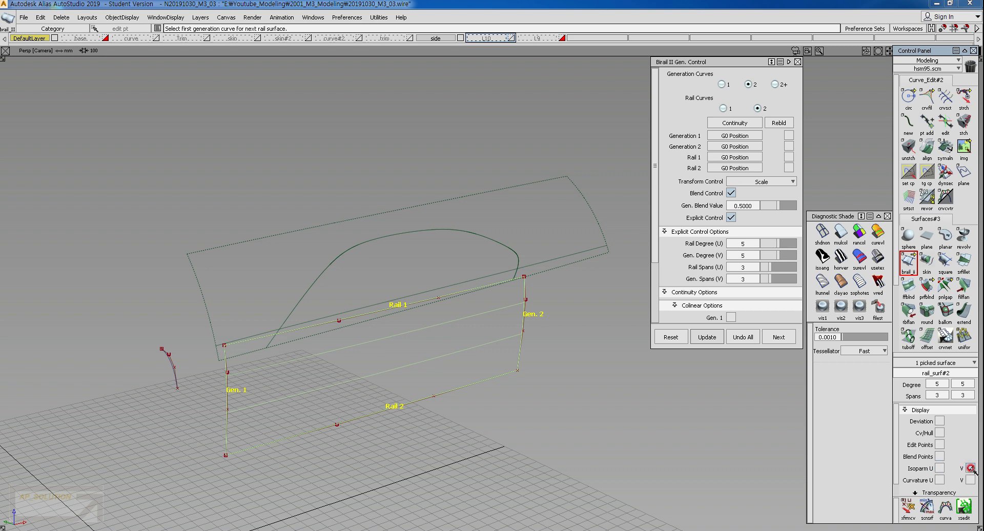
In the side view, draw an edit-point curve along the shoulder line from the headlight to the rear end of the car.
right_click_drag(377, 347, 543, 315, "ctrl+shift")
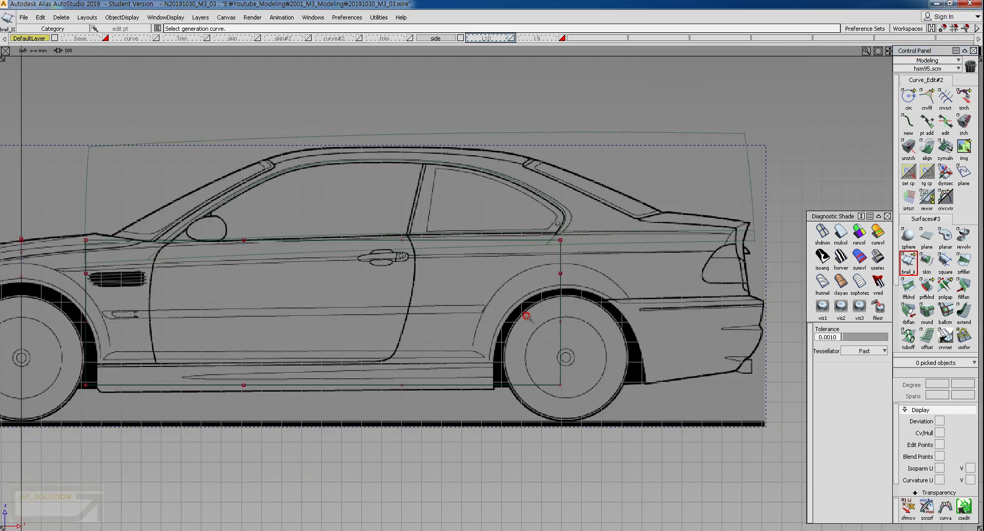
middle_click_drag(525, 314, 567, 300, "alt+shift")
right_click_drag(566, 300, 533, 308, "alt+shift")
middle_click_drag(533, 307, 524, 309, "alt+shift")
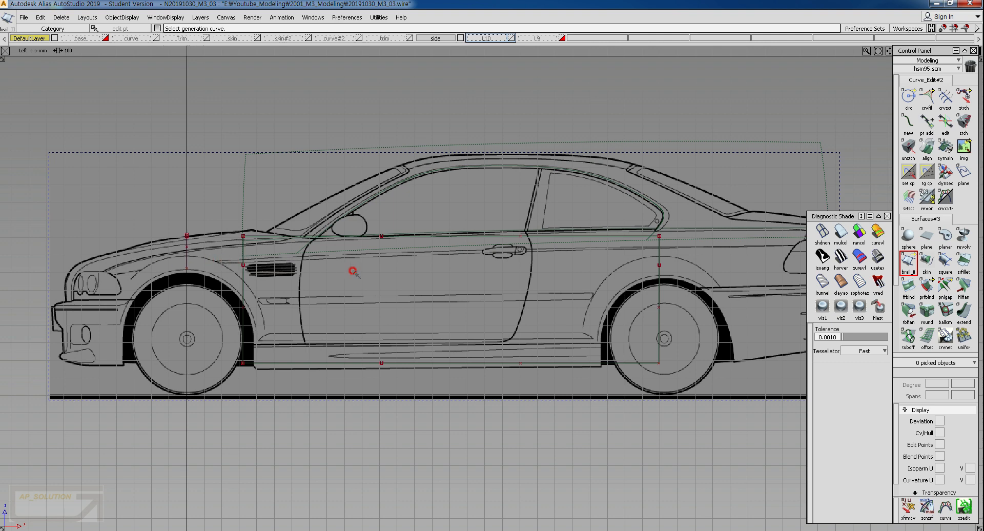
right_click_drag(352, 271, 367, 285, "alt+shift")
middle_click_drag(367, 285, 331, 291, "alt+shift")
middle_click_drag(244, 271, 123, 268, "ctrl+shift")
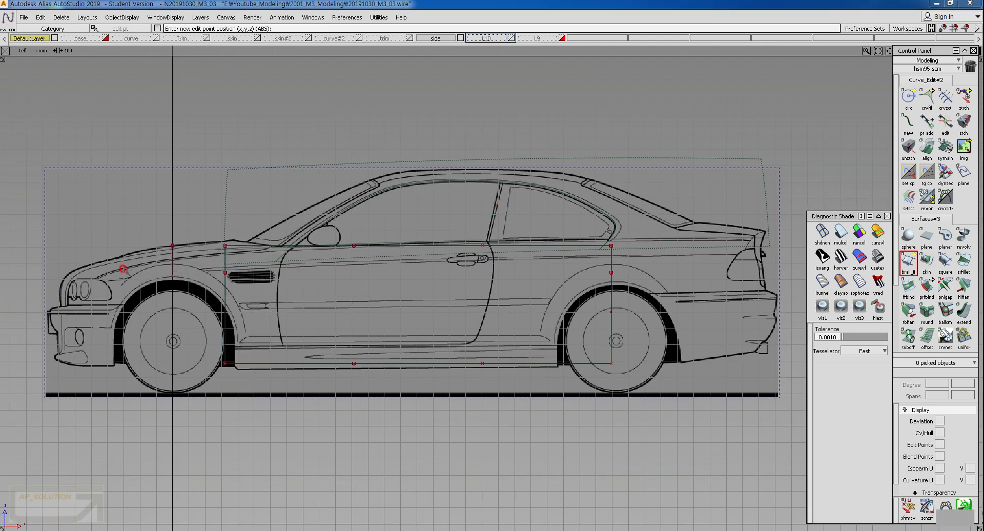
left_click(103, 279)
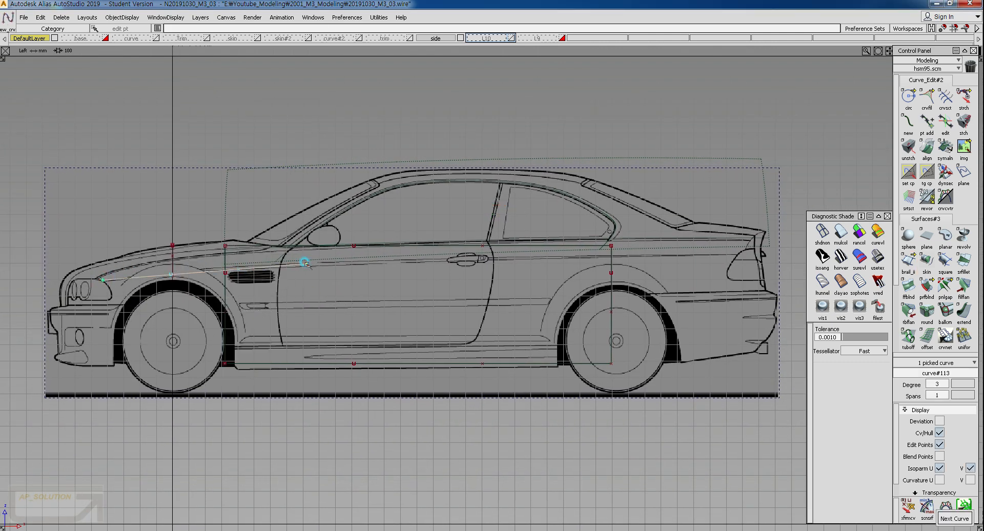
left_click(560, 256)
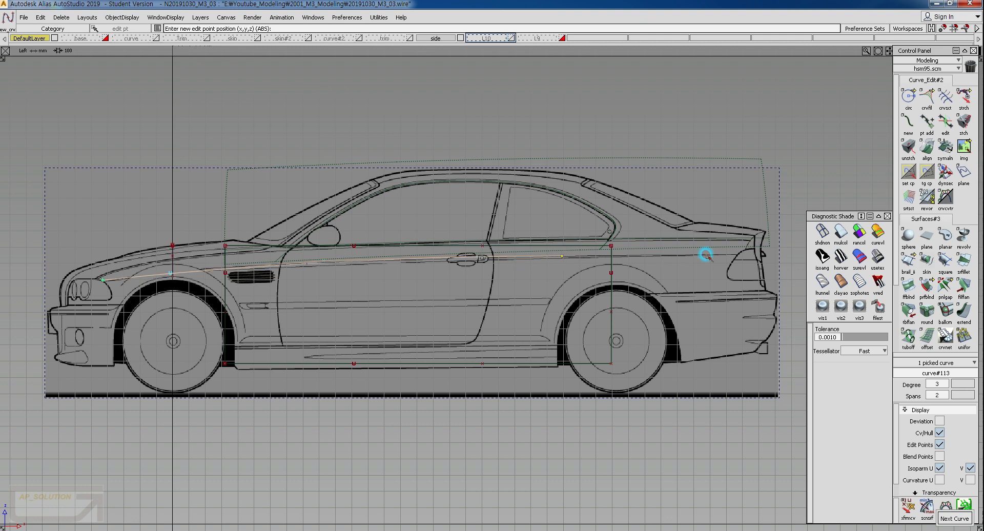
left_click(775, 255)
Pick the shoulder curve's control point above the front wheel and adjust its height to the blueprint line.
left_click_drag(262, 286, 260, 251, "ctrl+shift")
right_click_drag(257, 272, 131, 297, "alt+shift")
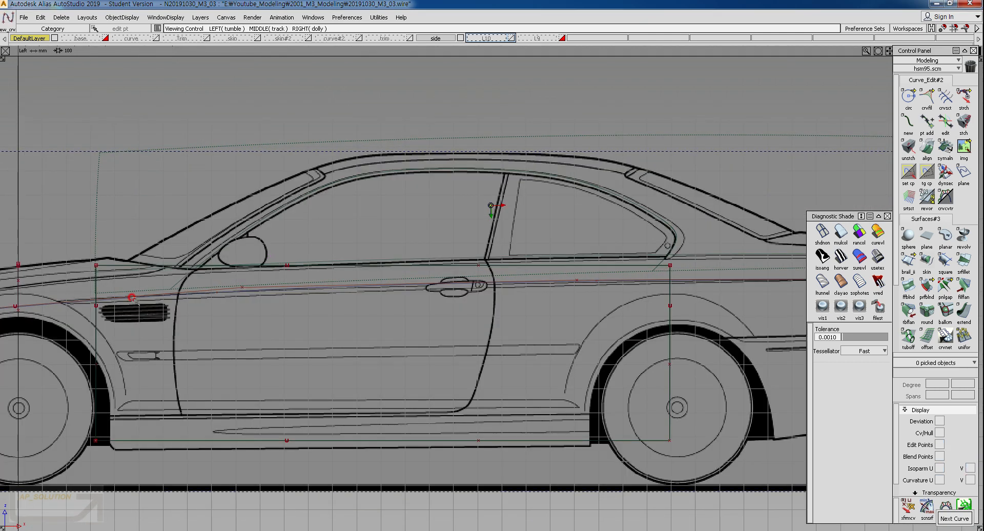
middle_click_drag(131, 298, 401, 265, "alt+shift")
right_click_drag(288, 309, 222, 281, "alt+shift")
middle_click_drag(222, 281, 338, 279, "alt+shift")
left_click_drag(167, 297, 278, 290, "ctrl+shift")
left_click_drag(216, 291, 241, 297, "ctrl+shift")
left_click_drag(226, 284, 316, 402)
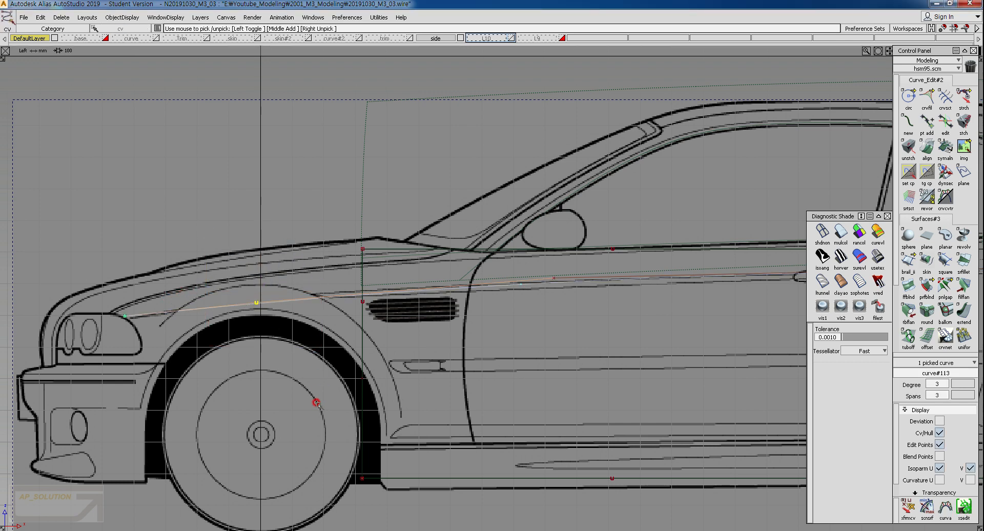
middle_click_drag(316, 401, 320, 354, "ctrl+shift")
right_click_drag(320, 351, 320, 346)
Pick the shoulder curve's front end control points near the headlight and adjust their height to the blueprint line.
left_click_drag(78, 295, 97, 297, "ctrl+shift")
left_click_drag(103, 297, 161, 331)
middle_click_drag(241, 367, 246, 338, "ctrl+shift")
right_click_drag(247, 337, 248, 333)
left_click_drag(98, 292, 144, 310, "ctrl+shift")
left_click_drag(99, 303, 163, 327)
right_click_drag(271, 328, 338, 313, "alt+shift")
mouse_move(392, 277)
middle_mouse_down("alt+shift")
mouse_move(492, 277)
mouse_move(581, 253)
middle_mouse_up("alt+shift")
middle_click_drag(299, 356, 303, 338, "ctrl+shift")
right_click_drag(301, 349, 302, 338)
middle_click_drag(301, 366, 306, 343, "ctrl+shift")
right_click_drag(308, 355, 314, 348)
middle_click_drag(583, 348, 552, 347, "alt+shift")
Pick the shoulder curve's control point on the front part of the door and slide it toward the front of the car.
left_click_drag(391, 301, 405, 303, "ctrl+shift")
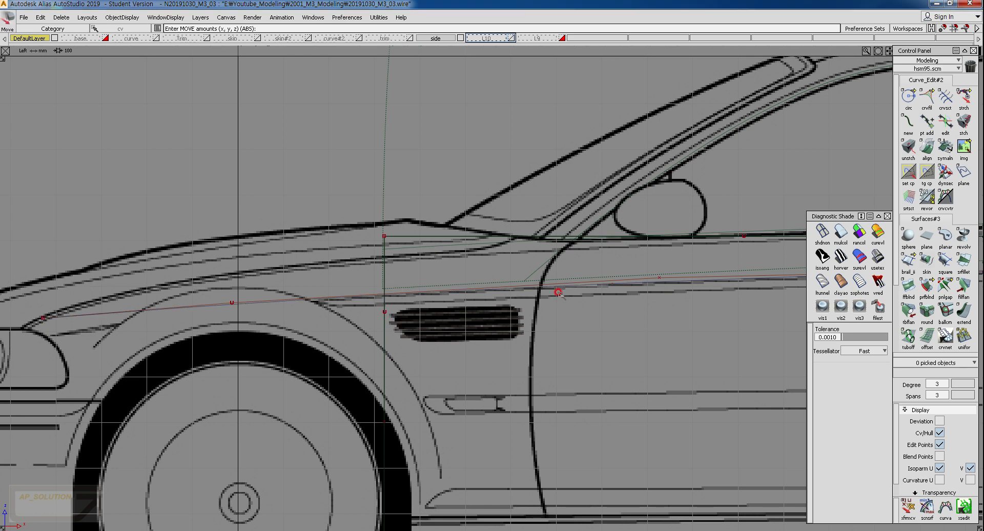
left_click_drag(559, 293, 568, 284, "ctrl+shift")
left_click_drag(617, 263, 679, 293)
middle_click_drag(685, 332, 689, 313, "ctrl+shift")
middle_click_drag(696, 326, 626, 326)
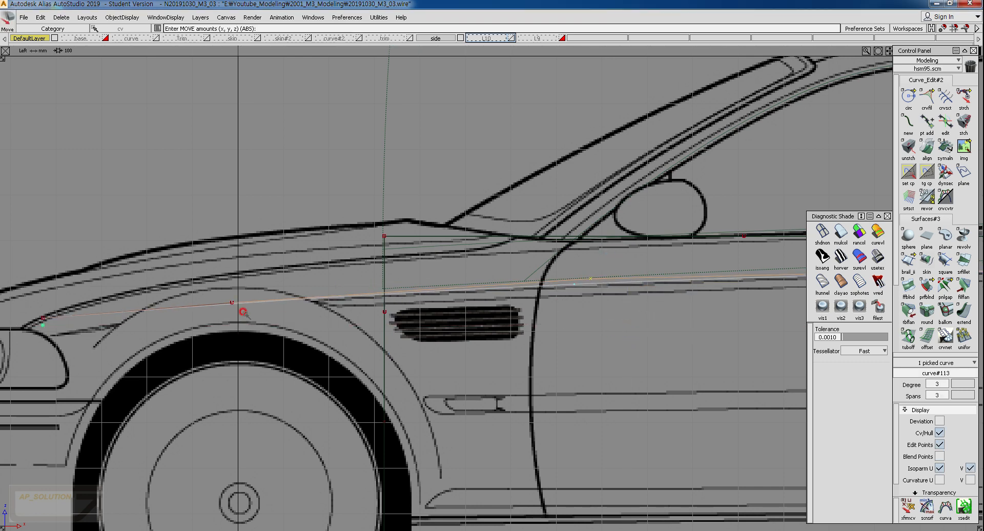
Fine-tune the height of the shoulder curve's end control point at the headlight.
mouse_move(85, 335)
left_mouse_down("ctrl+shift")
mouse_move(99, 336)
mouse_move(59, 319)
left_mouse_up("ctrl+shift")
left_click_drag(34, 312, 54, 328)
middle_click_drag(201, 393, 212, 359, "ctrl+shift")
right_click_drag(211, 359, 221, 359)
Pick the shoulder curve's control point between the door handle and the rear wheel and slide it forward.
middle_click_drag(706, 350, 368, 349, "alt+shift")
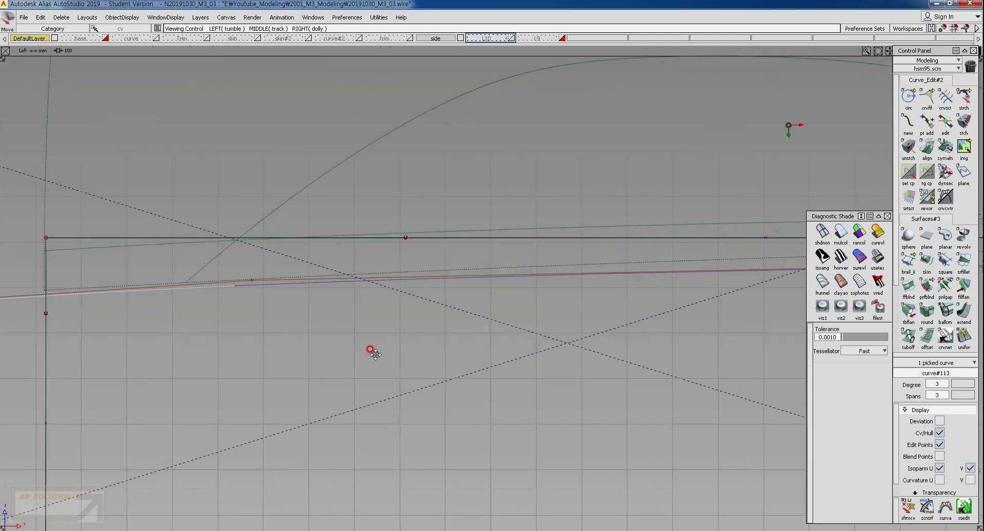
middle_click_drag(630, 348, 441, 365, "alt+shift")
left_click_drag(515, 367, 527, 315, "ctrl+shift")
left_click_drag(507, 274, 544, 271, "ctrl+shift")
left_click_drag(606, 273, 817, 309)
mouse_move(684, 336)
middle_mouse_down("alt+shift")
mouse_move(457, 347)
mouse_move(666, 359)
mouse_move(481, 357)
middle_mouse_up("alt+shift")
mouse_move(558, 357)
middle_mouse_down("ctrl+shift")
mouse_move(589, 356)
mouse_move(468, 349)
mouse_move(325, 361)
middle_mouse_up("ctrl+shift")
Move the shoulder curve's second-to-last control point forward about 532 mm so that it sits above the rear wheel.
mouse_move(574, 364)
left_mouse_down("ctrl+shift")
mouse_move(584, 286)
mouse_move(687, 283)
left_mouse_up("ctrl+shift")
left_click_drag(716, 336, 485, 338)
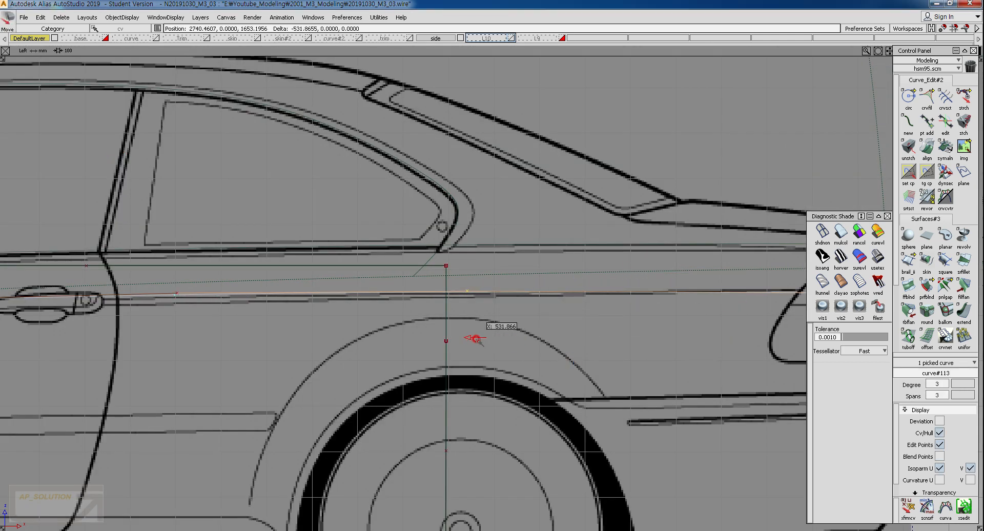
middle_click_drag(492, 340, 493, 339)
Pick the shoulder curve's rear end control point and raise it about 8 mm.
right_click_drag(661, 353, 597, 358, "alt+shift")
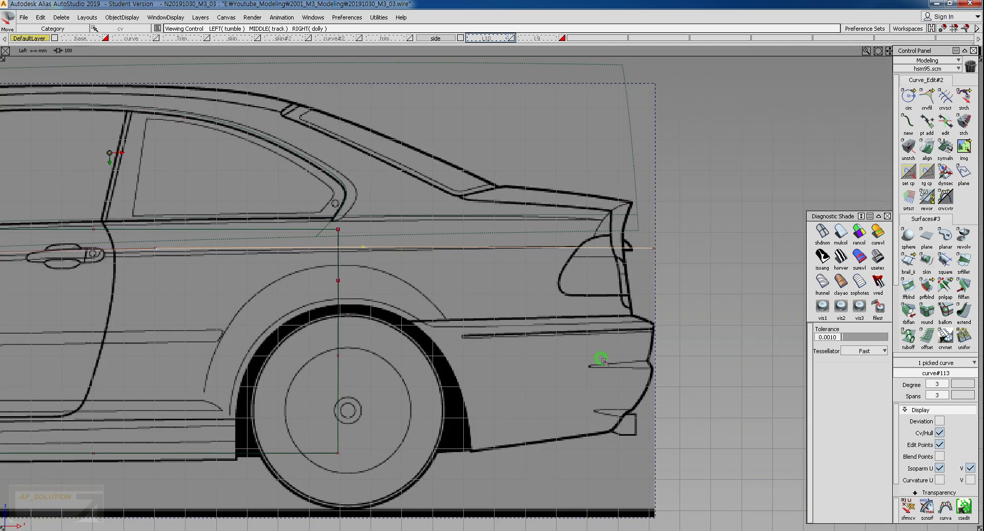
middle_click_drag(615, 358, 523, 364, "alt+shift")
left_click_drag(549, 333, 557, 262, "ctrl+shift")
left_click_drag(492, 249, 538, 248, "ctrl+shift")
left_click(561, 257)
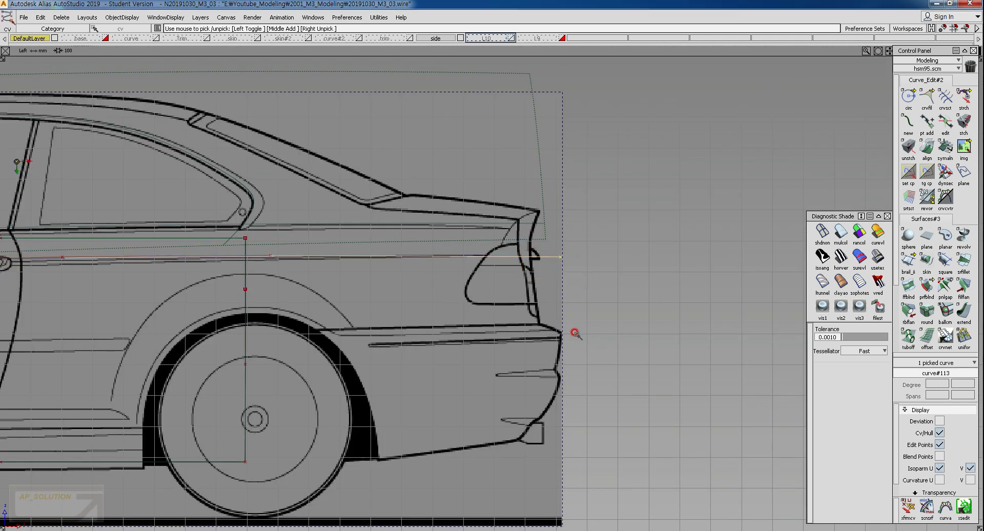
right_click_drag(576, 334, 627, 330, "alt+shift")
middle_click_drag(505, 316, 438, 325, "alt+shift")
left_click_drag(541, 373, 544, 369)
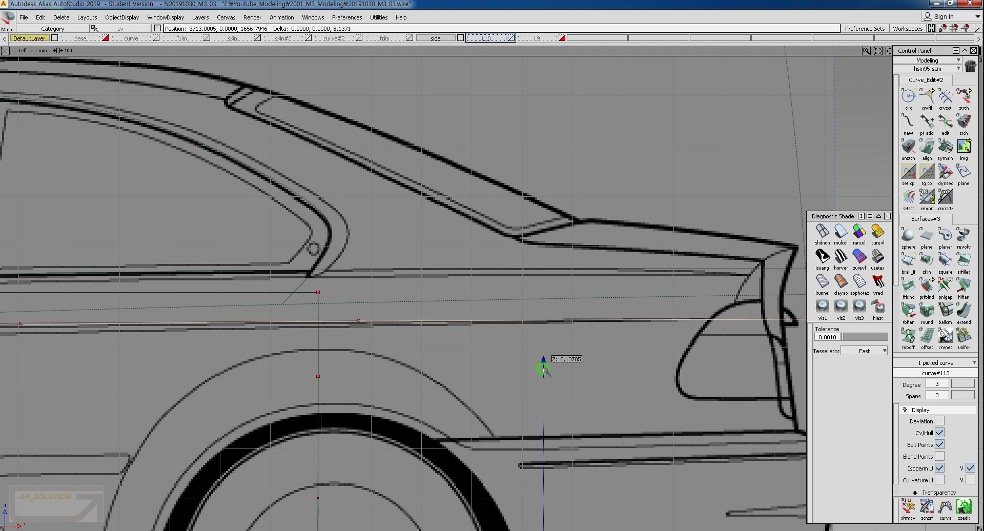
Pick the shoulder curve's control point above the rear wheel and fine-tune its position against the blueprint line.
middle_click_drag(366, 357, 518, 345, "alt+shift")
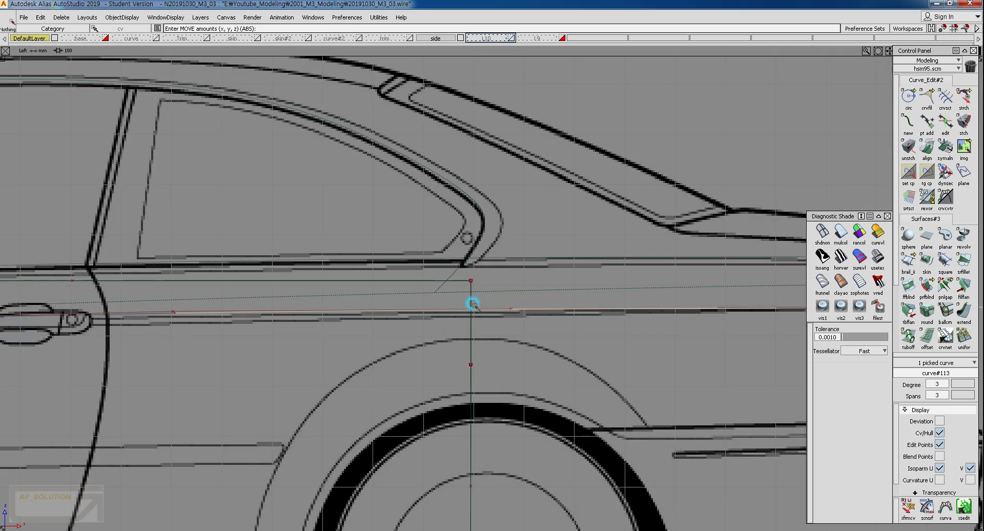
left_click_drag(472, 303, 472, 292, "ctrl+shift")
left_click_drag(472, 291, 544, 322, "ctrl+shift")
middle_click_drag(549, 336, 558, 353, "ctrl+shift")
right_click_drag(567, 329, 476, 342)
mouse_move(125, 380)
middle_mouse_down("alt+shift")
mouse_move(571, 374)
mouse_move(612, 308)
middle_mouse_up("alt+shift")
Deselect the shoulder curve's control point and project the shoulder curve onto the body side surface along the Y vector.
left_click_drag(629, 303, 629, 290, "ctrl+shift")
right_click_drag(551, 309, 485, 363, "alt+shift")
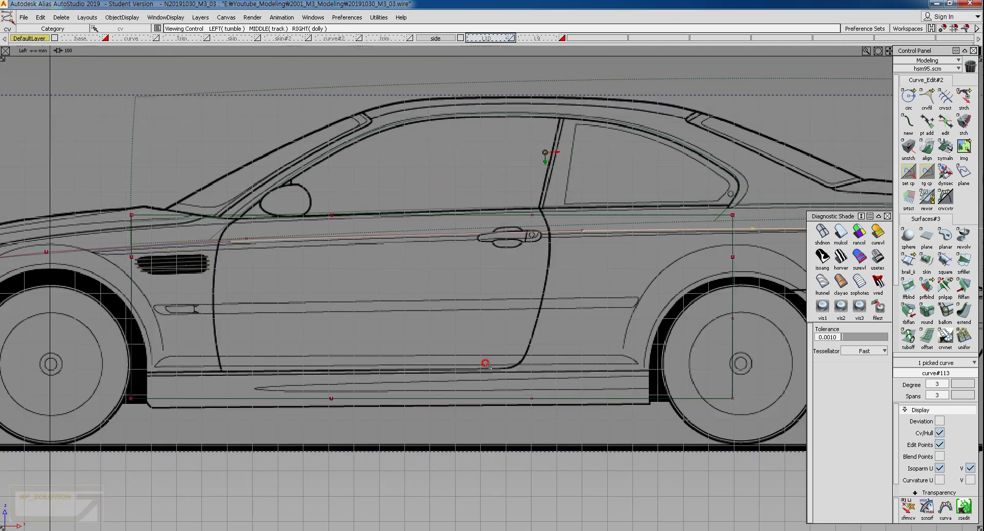
middle_click_drag(485, 364, 437, 403, "alt+shift")
right_click_drag(513, 372, 472, 400, "alt+shift")
middle_click_drag(472, 400, 470, 421, "alt+shift")
left_click(434, 347)
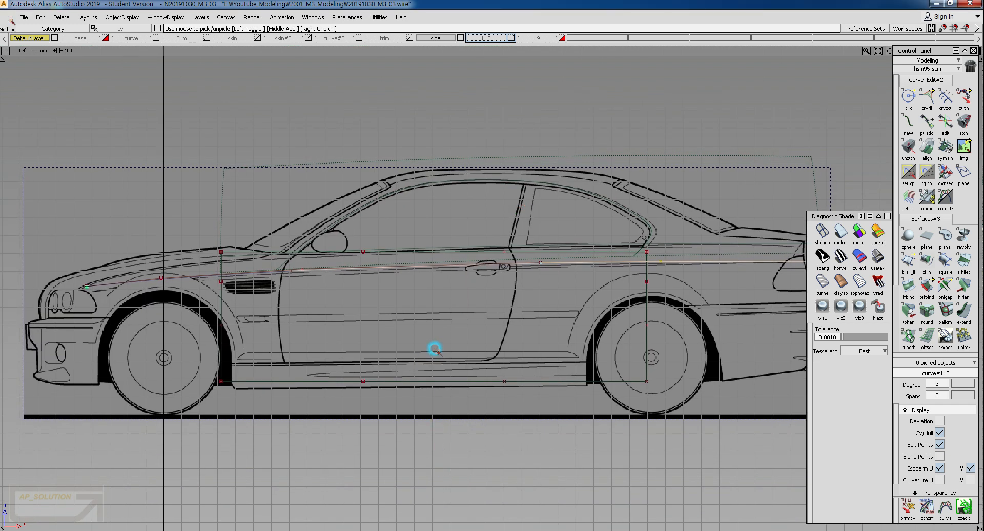
middle_click_drag(317, 213, 274, 195, "ctrl+shift")
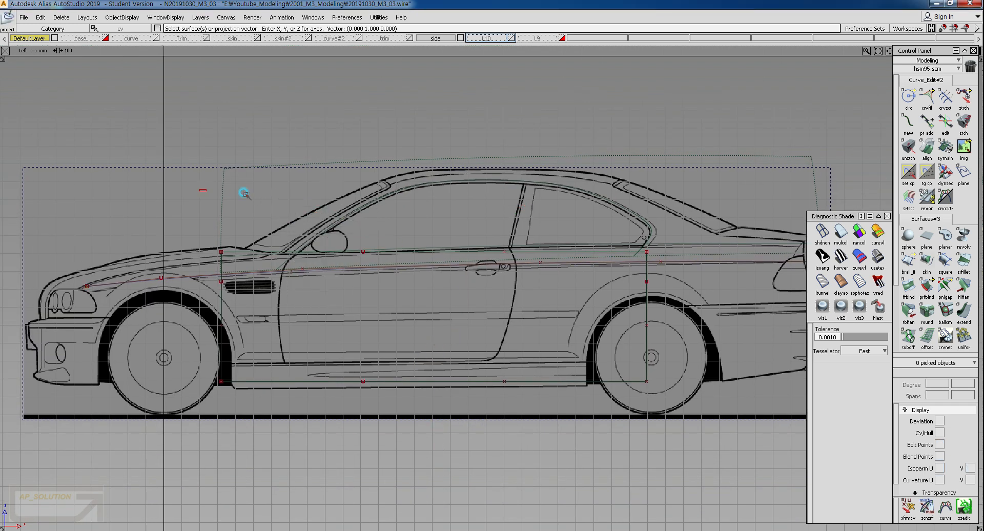
left_click(251, 193)
left_click_drag(267, 377, 271, 297, "ctrl+shift")
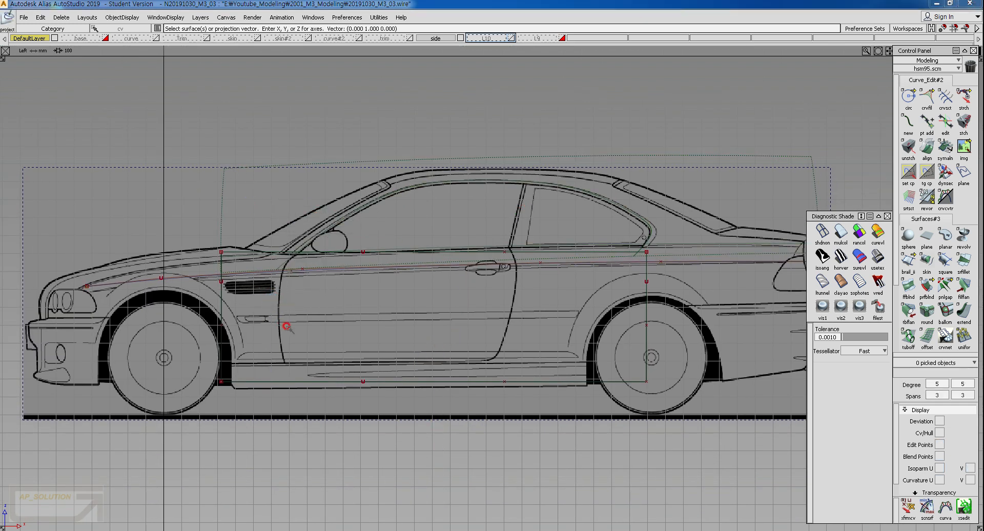
left_click_drag(288, 332, 275, 310, "ctrl+shift")
left_click_drag(290, 443, 209, 332)
key("space")
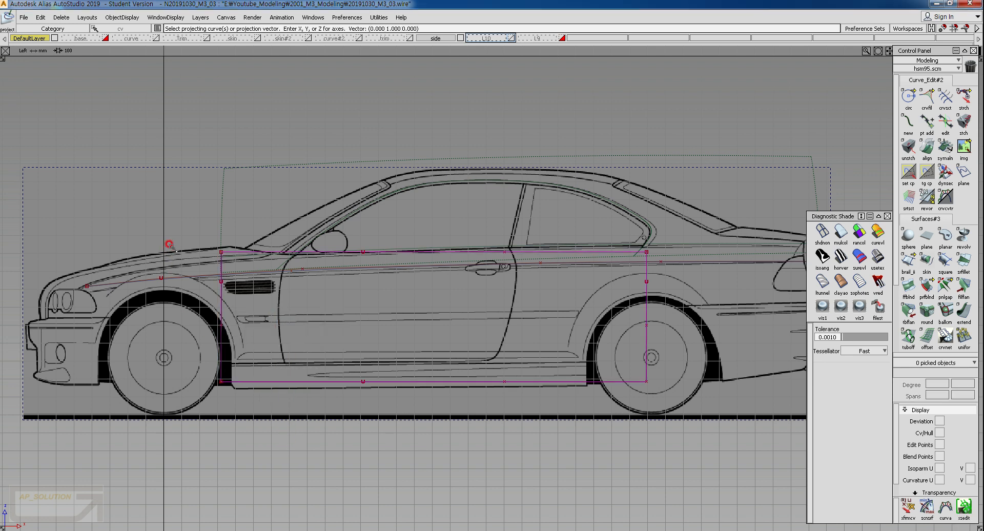
left_click_drag(169, 246, 176, 301)
key("space")
Move the original shoulder curve sideways in the top view until it lies well clear of the car, and assign it to layer L9.
middle_click_drag(145, 236, 207, 330, "ctrl+shift")
left_click_drag(246, 299, 268, 253)
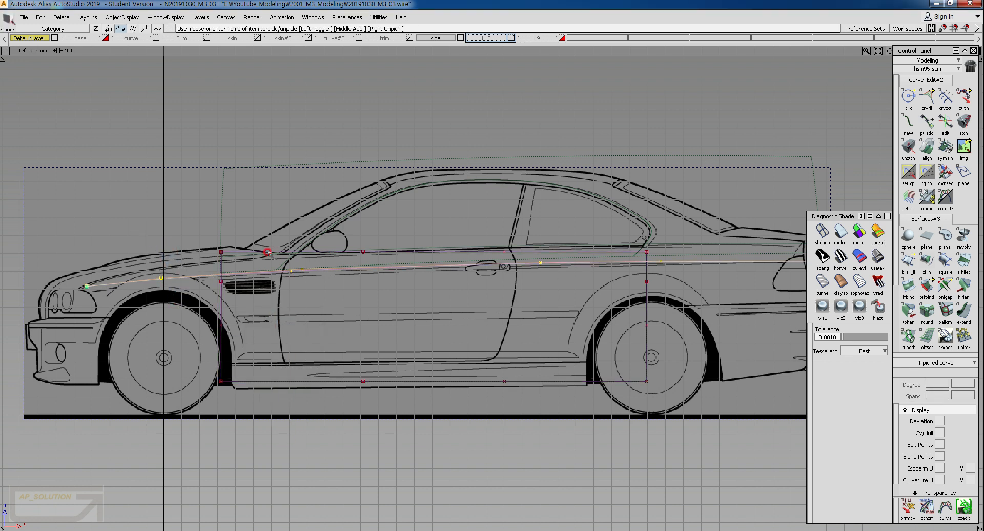
right_click_drag(395, 207, 395, 207, "ctrl+shift")
right_click_drag(396, 251, 396, 251, "ctrl+shift")
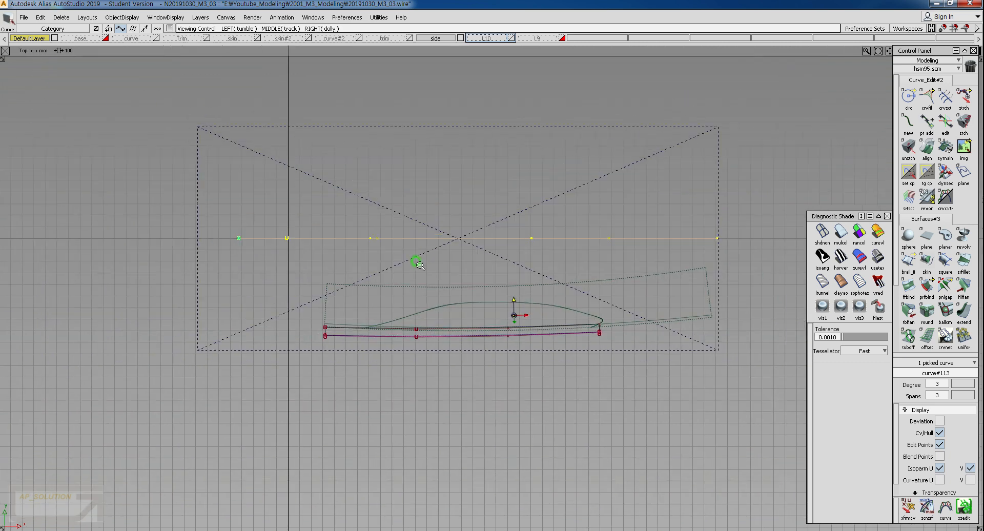
middle_click_drag(470, 205, 471, 120, "ctrl+shift")
right_click_drag(474, 111, 435, 351)
middle_click_drag(479, 435, 436, 360, "alt+shift")
right_click_drag(518, 329, 505, 384)
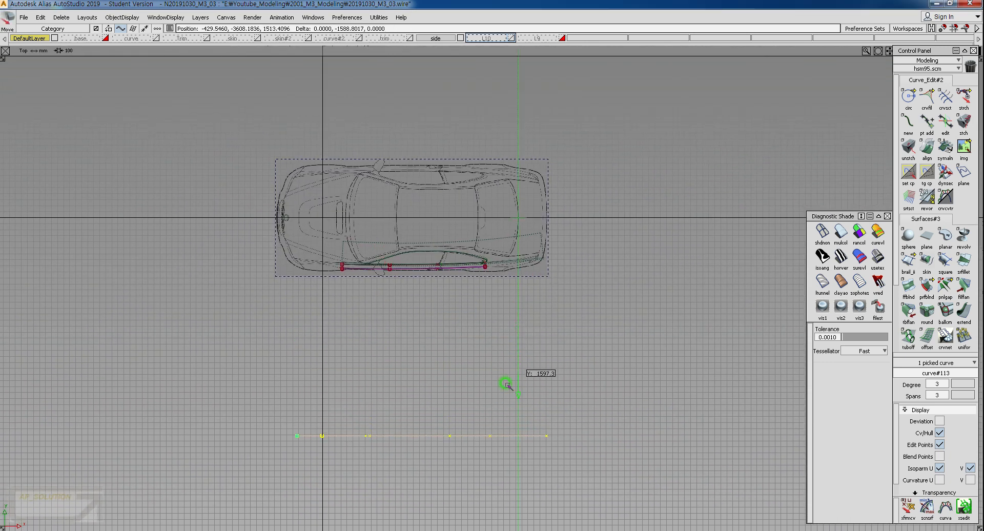
right_click(540, 38)
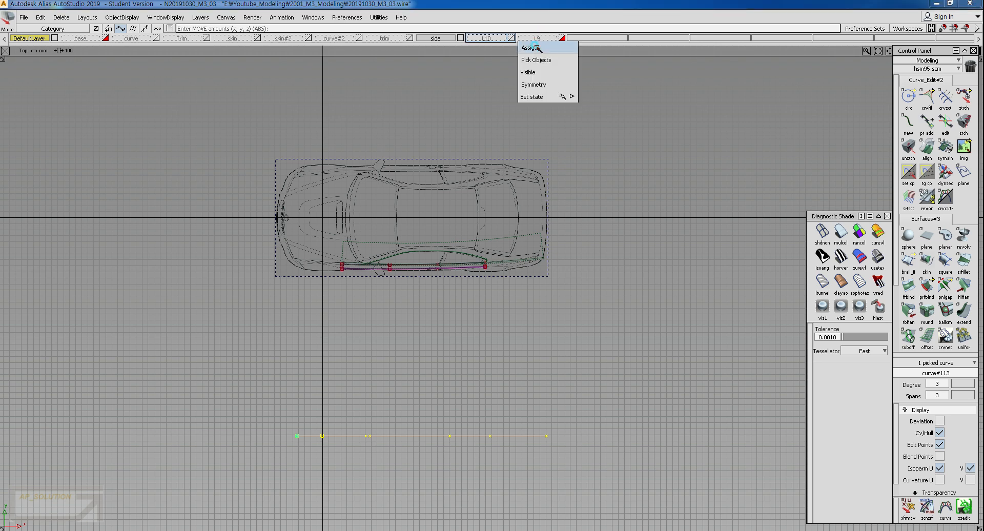
left_click(537, 48)
Pick the projected curve on the side surface and examine it against the blueprint in the top and front views.
right_click_drag(546, 284, 637, 231, "ctrl+shift")
mouse_move(403, 396)
left_mouse_down("alt+shift")
mouse_move(345, 383)
mouse_move(397, 379)
left_mouse_up("alt+shift")
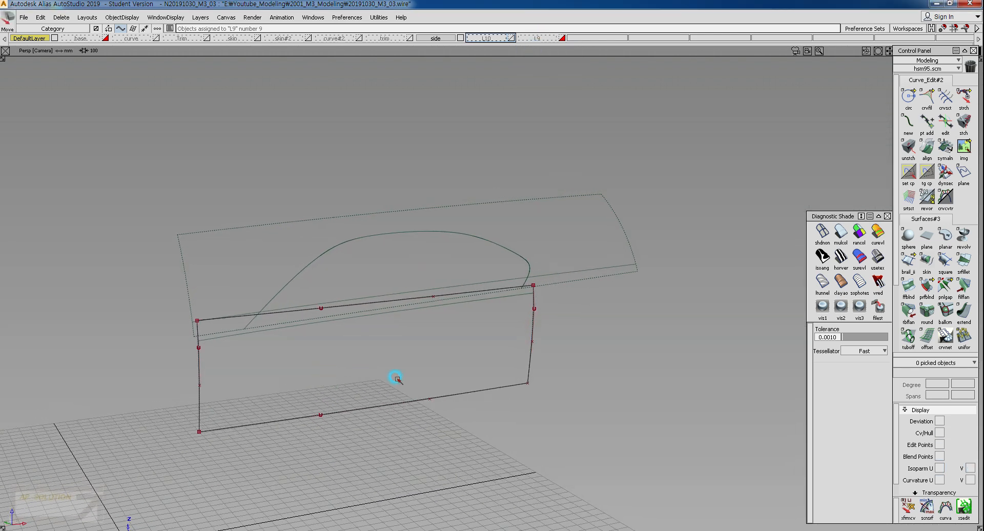
left_click(288, 365)
left_click_drag(288, 366, 375, 427, "alt+shift")
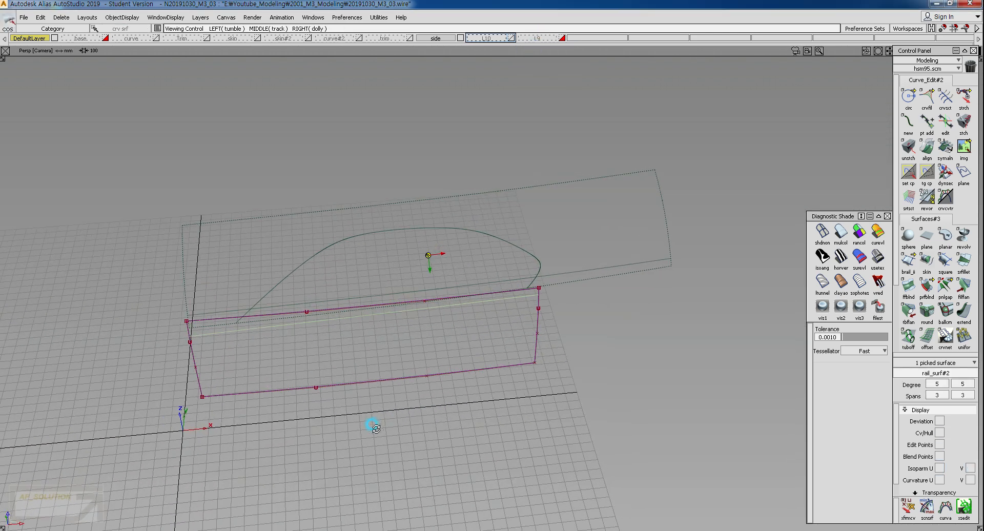
right_click(407, 285, "ctrl+shift")
right_click_drag(409, 334, 650, 246, "ctrl+shift")
middle_click_drag(447, 294, 506, 283, "alt+shift")
middle_click_drag(131, 310, 179, 311, "alt+shift")
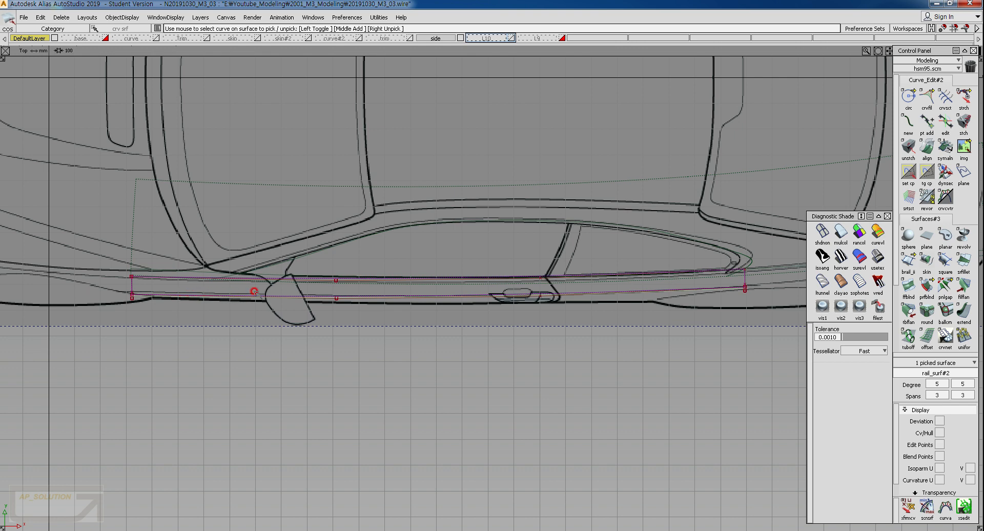
middle_click_drag(649, 296, 510, 306, "alt+shift")
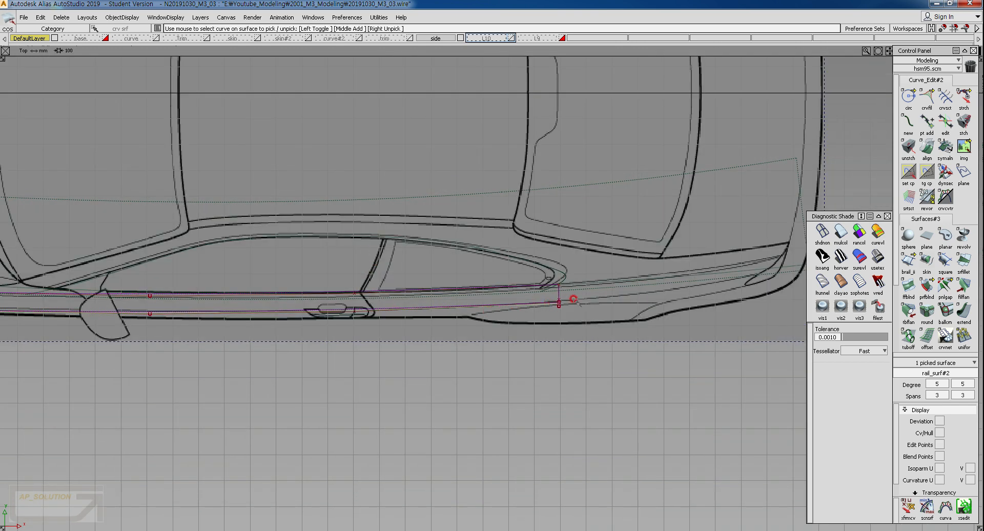
middle_click_drag(314, 306, 479, 306, "alt+shift")
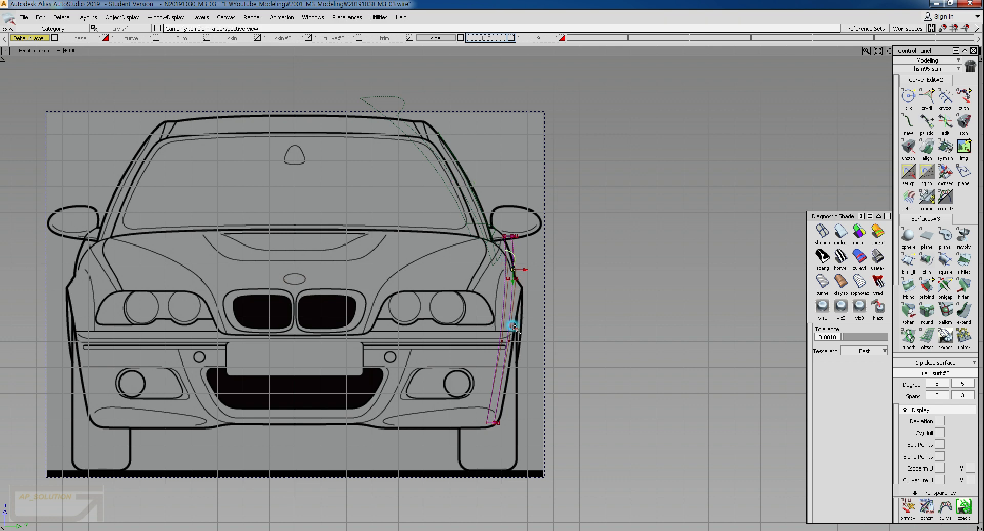
right_click_drag(512, 325, 516, 261, "alt+shift")
left_click(517, 262)
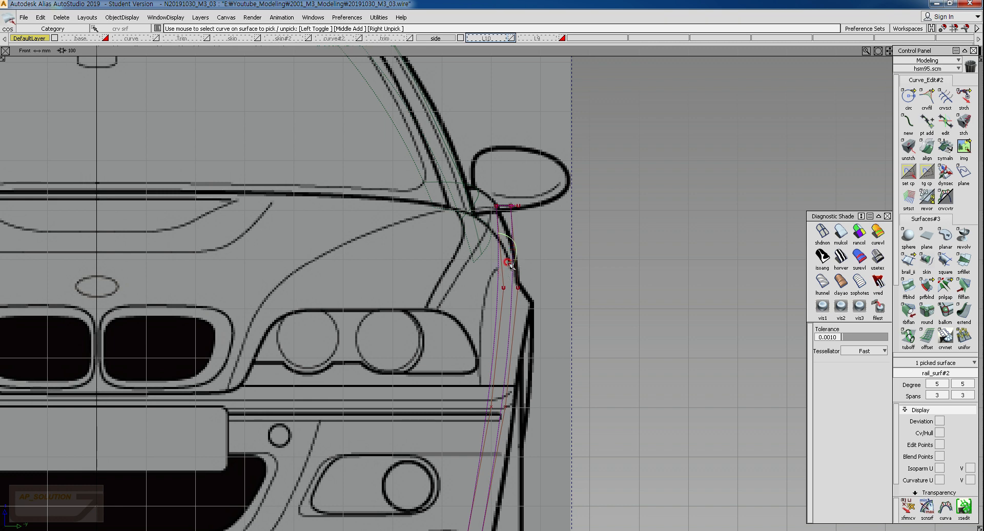
Examine the projected curve against the top-view blueprint along the mirror, door handle and rear quarter.
middle_click(463, 238, "ctrl+shift")
middle_click_drag(454, 275, 455, 282, "ctrl+shift")
middle_click_drag(192, 322, 383, 323, "alt+shift")
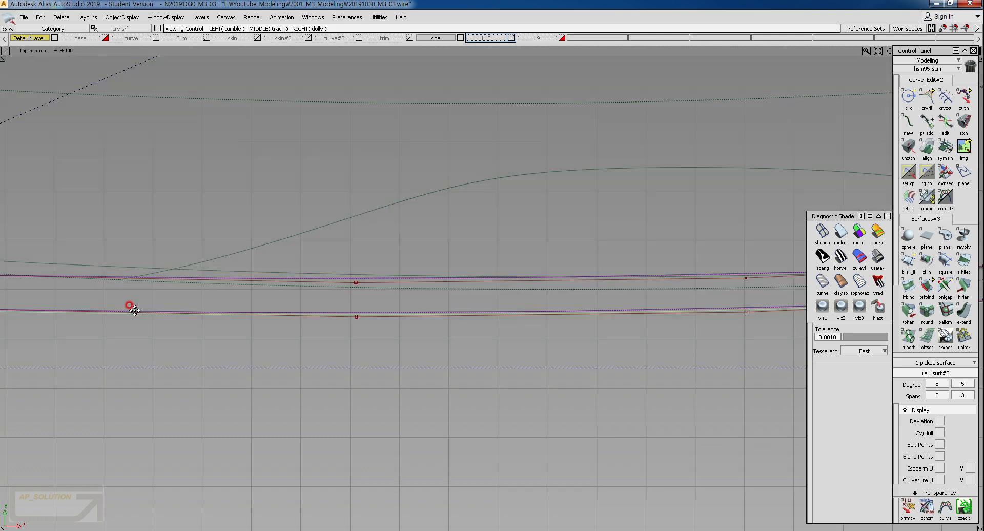
middle_click_drag(132, 307, 428, 314, "alt+shift")
middle_click_drag(605, 319, 106, 322, "alt+shift")
left_click(619, 326)
left_click(617, 308)
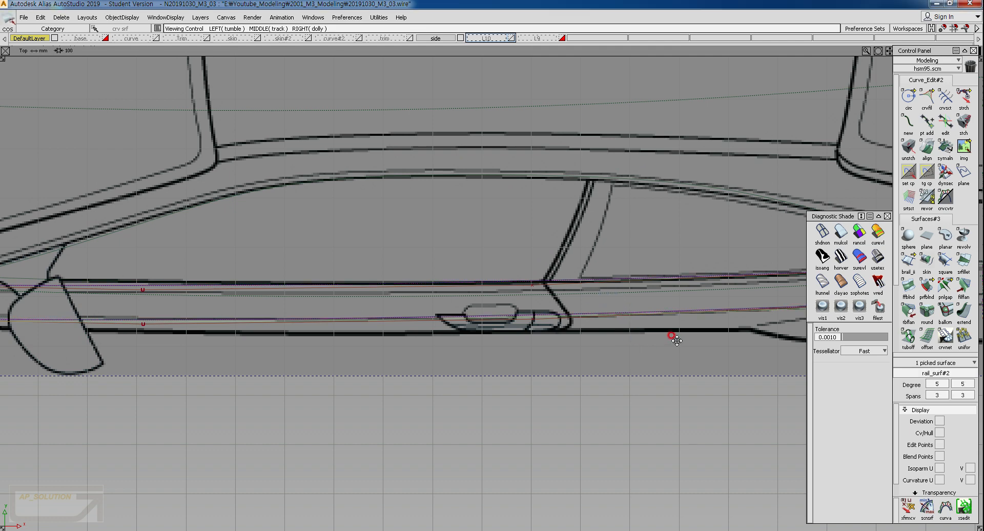
mouse_move(544, 317)
middle_mouse_down("alt+shift")
mouse_move(235, 316)
mouse_move(551, 324)
middle_mouse_up("alt+shift")
right_click_drag(550, 324, 288, 318, "alt+shift")
middle_click_drag(288, 317, 505, 320, "alt+shift")
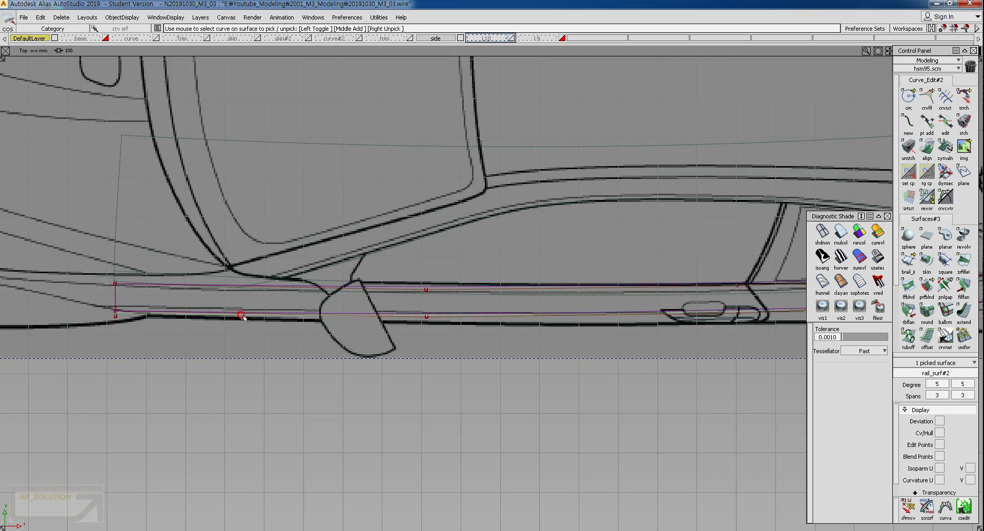
Pick the control points at the side surface's front end and shift them slightly in Y against the top-view blueprint.
middle_click_drag(80, 301, 183, 294, "alt+shift")
left_click_drag(180, 278, 205, 279, "ctrl+shift")
left_click_drag(200, 258, 252, 338)
right_click_drag(252, 338, 270, 354, "alt+shift")
middle_click_drag(358, 318, 358, 295, "ctrl+shift")
right_click_drag(287, 371, 290, 365)
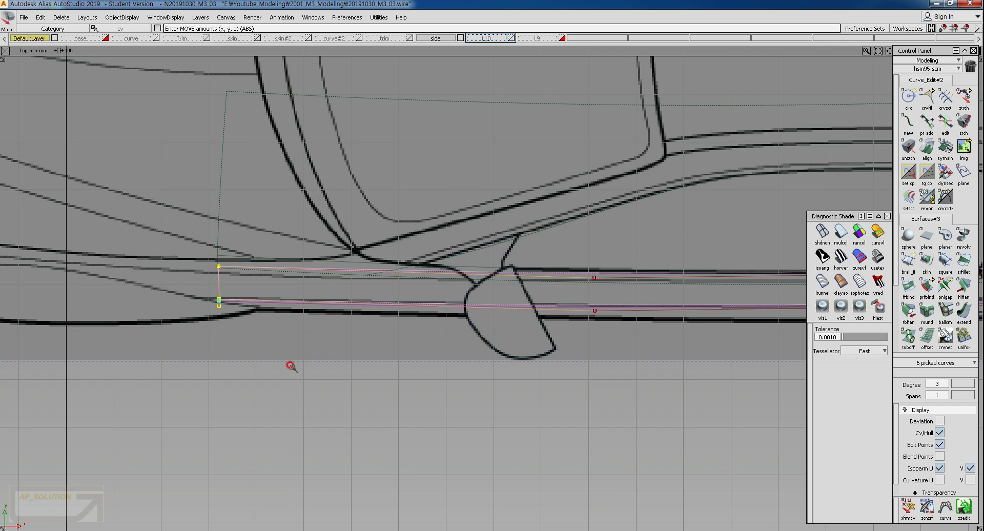
left_click_drag(297, 365, 299, 340, "ctrl+shift")
Pick the inner control points of the upper and lower rail curves and adjust their Y position in the top view.
middle_click_drag(498, 321, 133, 327, "alt+shift")
mouse_move(82, 257)
left_mouse_down("ctrl+shift")
mouse_move(586, 381)
mouse_move(664, 389)
left_mouse_up("ctrl+shift")
middle_click_drag(625, 400, 622, 383, "ctrl+shift")
right_click_drag(621, 384, 546, 387)
middle_click_drag(547, 386, 408, 388, "alt+shift")
Pick all four boundary curves of the side surface and nudge them together in Y to fit the top-view blueprint.
right_click_drag(613, 348, 565, 384, "alt+shift")
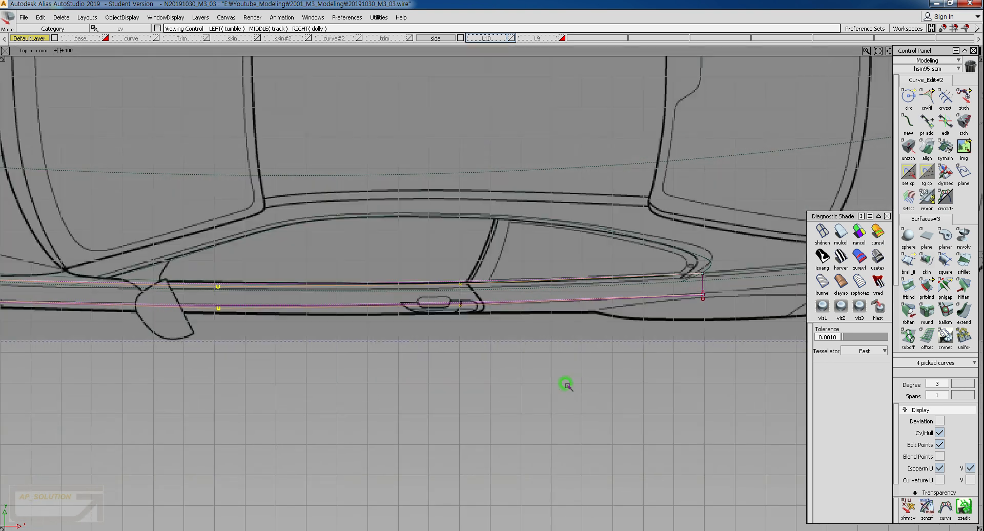
right_click_drag(237, 333, 244, 379, "alt+shift")
middle_click_drag(245, 379, 290, 432, "alt+shift")
mouse_move(27, 267)
left_mouse_down("ctrl+shift")
mouse_move(686, 407)
mouse_move(763, 407)
left_mouse_up("ctrl+shift")
mouse_move(472, 413)
right_mouse_down("alt+shift")
mouse_move(494, 415)
mouse_move(456, 422)
right_mouse_up("alt+shift")
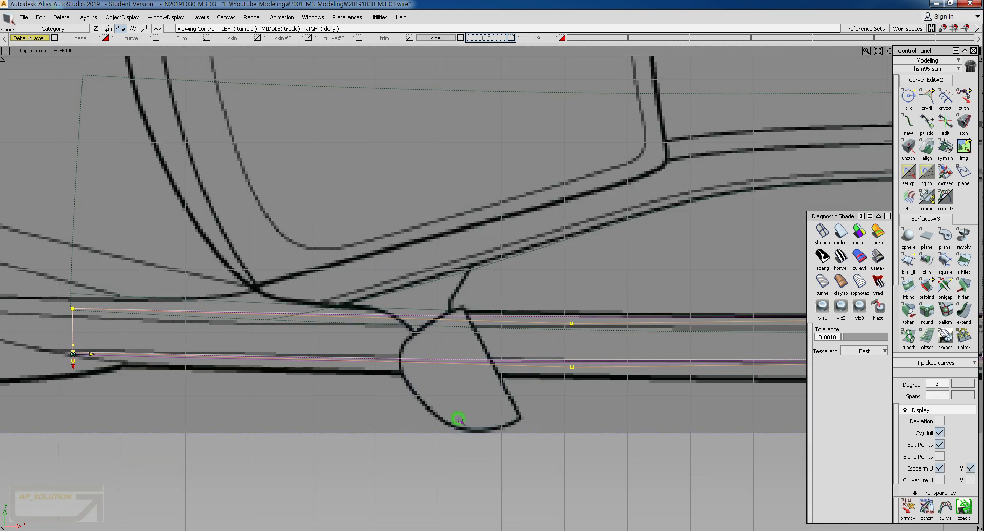
middle_click_drag(445, 439, 444, 407, "ctrl+shift")
right_click_drag(441, 406, 408, 385)
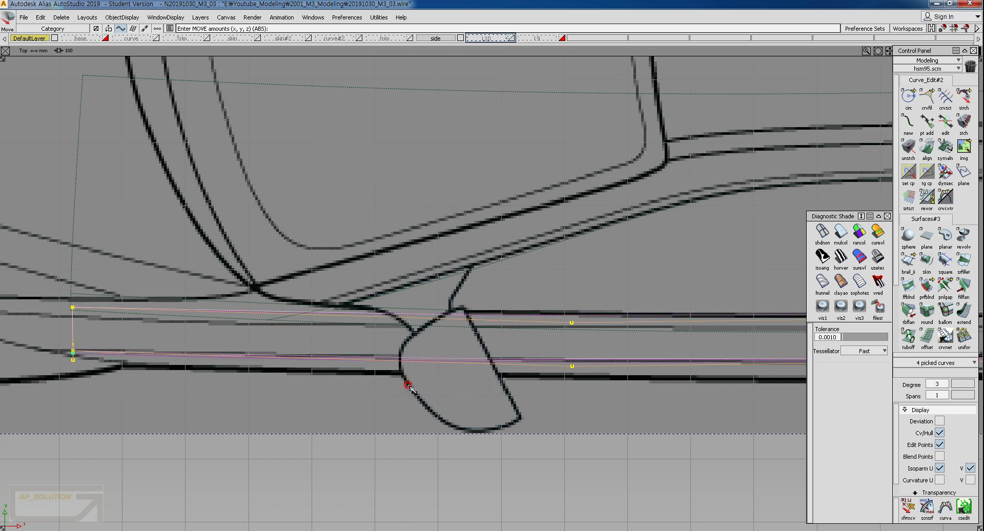
Pick the projected curve on the surface and recheck its fit to the top-view blueprint from the mirror to the rear end.
middle_click_drag(521, 388, 337, 391, "alt+shift")
left_click_drag(417, 404, 393, 362, "ctrl+shift")
left_click(394, 362)
middle_click_drag(577, 391, 352, 387, "alt+shift")
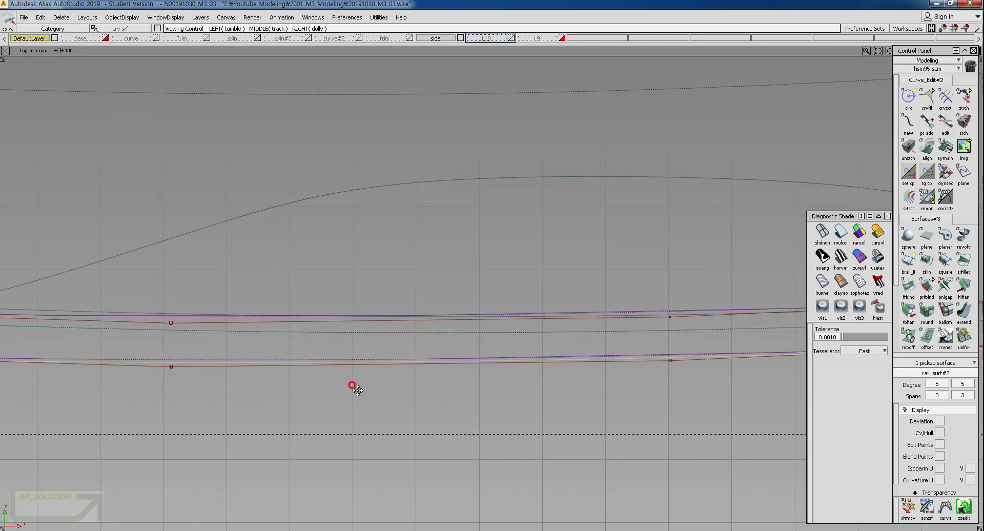
middle_click_drag(453, 390, 374, 389, "alt+shift")
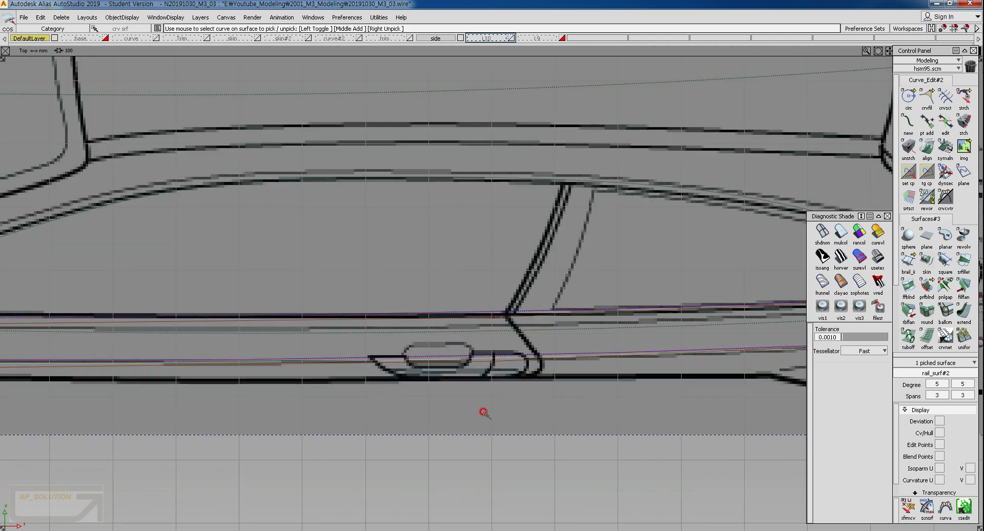
right_click_drag(483, 411, 425, 439, "alt+shift")
middle_click_drag(433, 429, 375, 433, "alt+shift")
right_click_drag(404, 380, 378, 387, "alt+shift")
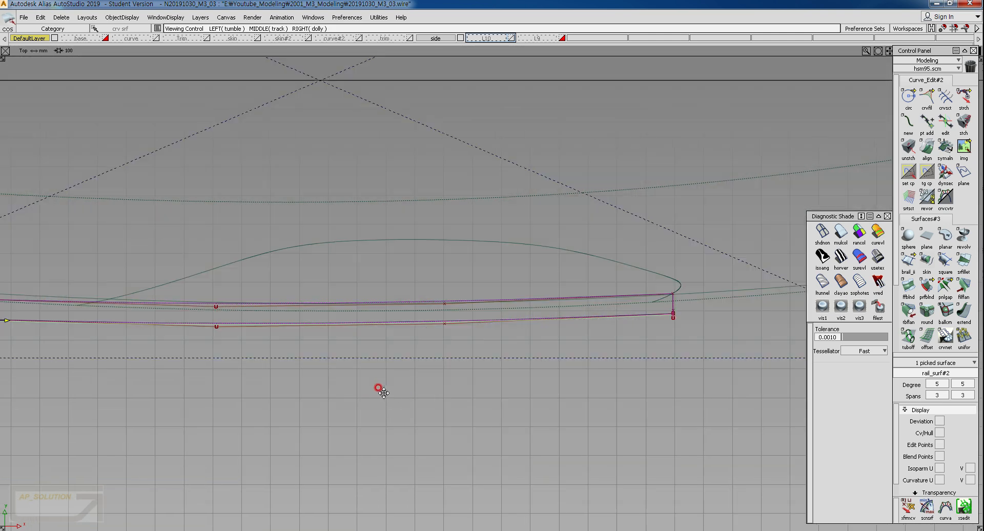
middle_click_drag(383, 392, 474, 392, "alt+shift")
Rotate the side surface's four boundary curves slightly in the top view so that their rear end swings outward.
left_click_drag(182, 383, 169, 301, "ctrl+shift")
left_click_drag(62, 255, 798, 373, "ctrl+shift")
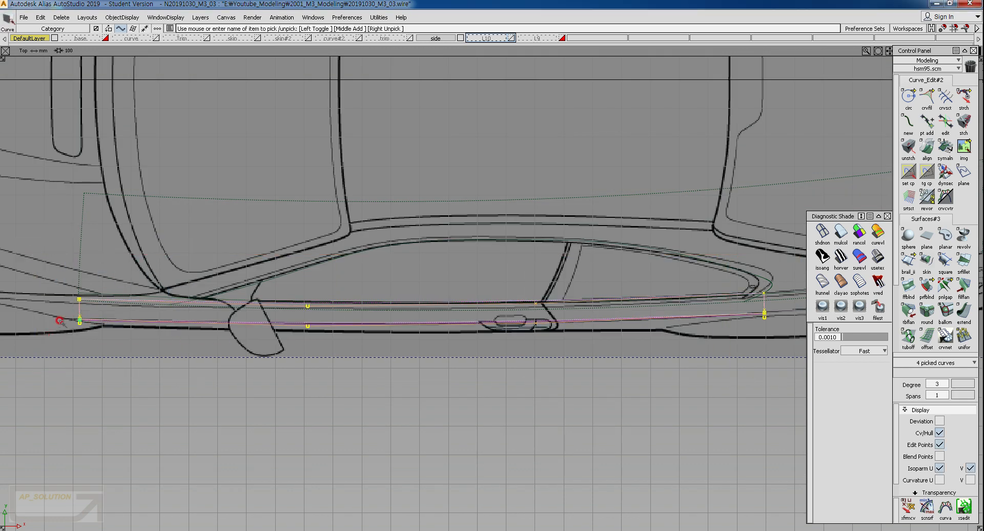
right_click_drag(523, 369, 615, 355, "alt+shift")
middle_click_drag(409, 335, 520, 340, "alt+shift")
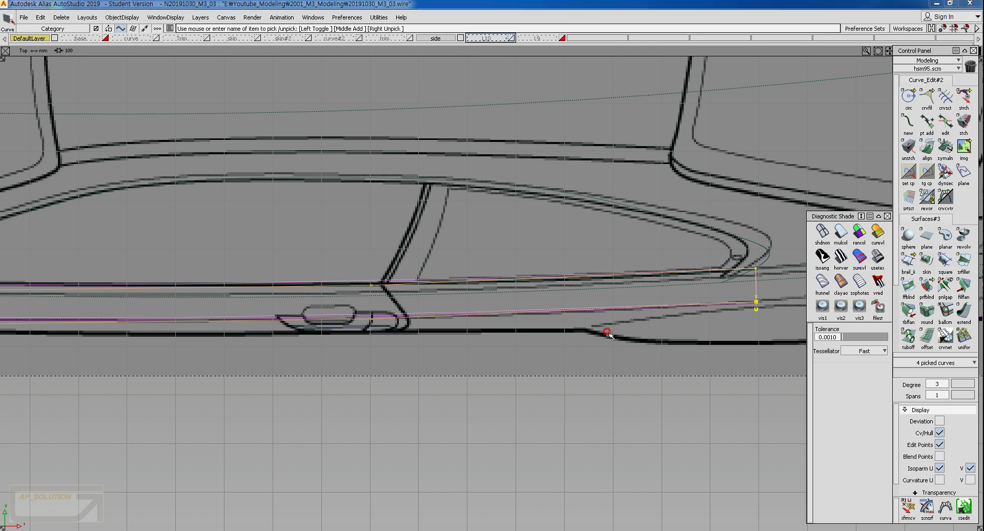
left_click_drag(607, 332, 612, 357, "ctrl+shift")
right_click_drag(612, 357, 613, 359)
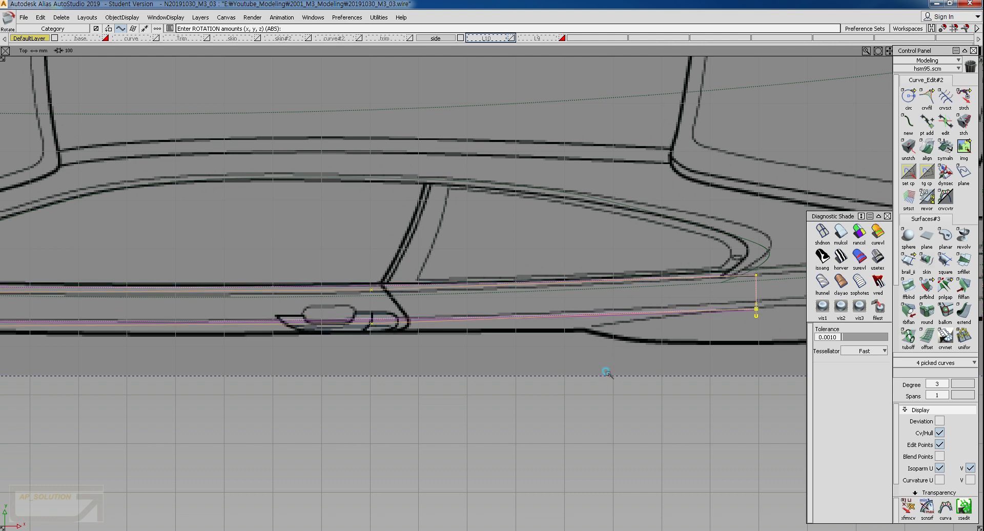
left_click_drag(602, 345, 603, 320, "ctrl+shift")
Pick the control points at the side surface's rear end and fine-tune their Y position against the top-view blueprint.
middle_click_drag(661, 338, 510, 357, "alt+shift")
left_click_drag(564, 303, 586, 290, "ctrl+shift")
left_click_drag(575, 272, 644, 376)
middle_click_drag(642, 394, 642, 375, "ctrl+shift")
right_click_drag(642, 375, 639, 370)
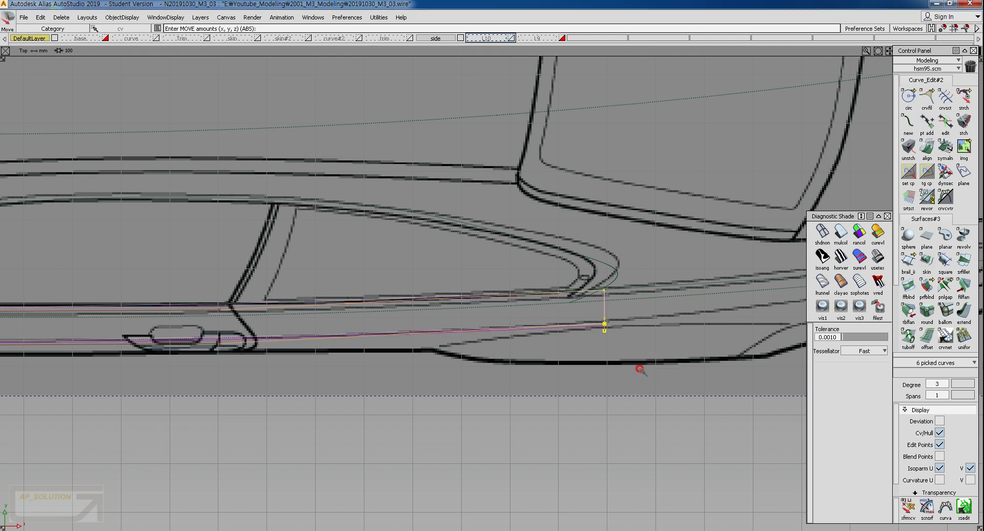
Pick the upper and lower rail control points near the door handle and adjust them in Y against the blueprint.
middle_click_drag(198, 384, 454, 390, "alt+shift")
left_click_drag(427, 449, 445, 307, "ctrl+shift")
left_click_drag(455, 303, 516, 399)
right_click_drag(529, 389, 528, 392)
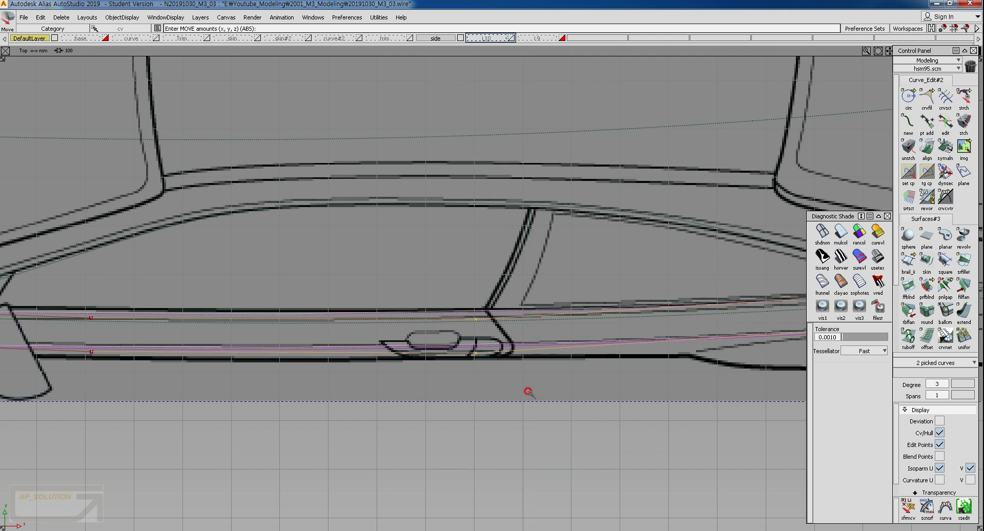
Pick the upper and lower rail control points just behind the mirror and move them about 2 mm inward in Y.
middle_click_drag(258, 355, 490, 361, "alt+shift")
left_click_drag(359, 391, 355, 328, "ctrl+shift")
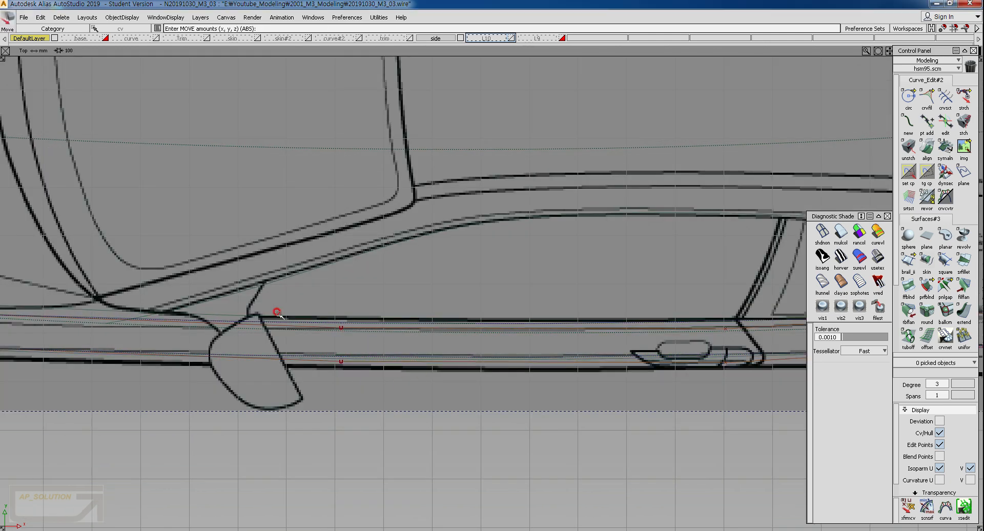
left_click_drag(279, 313, 293, 313, "ctrl+shift")
left_click_drag(284, 302, 404, 408)
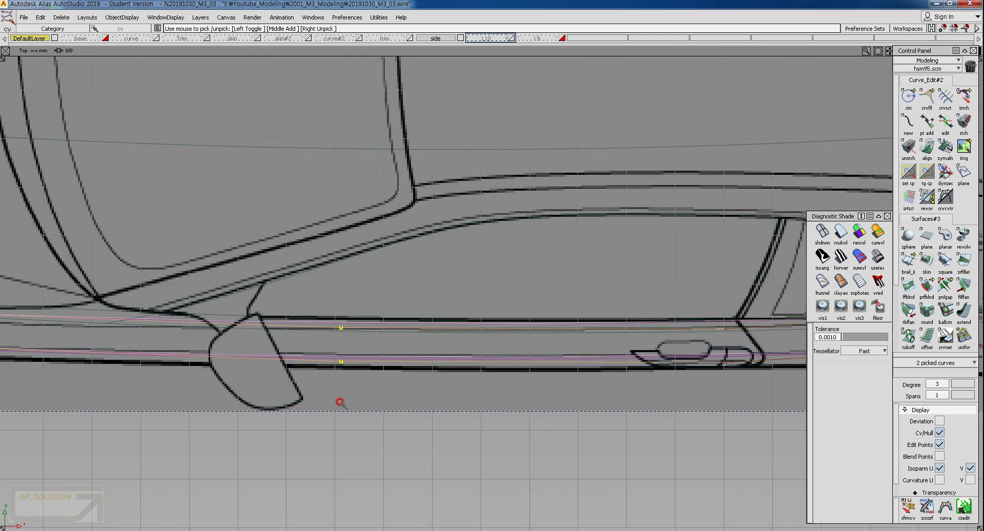
middle_click_drag(341, 414, 343, 400, "ctrl+shift")
right_click_drag(344, 400, 345, 398)
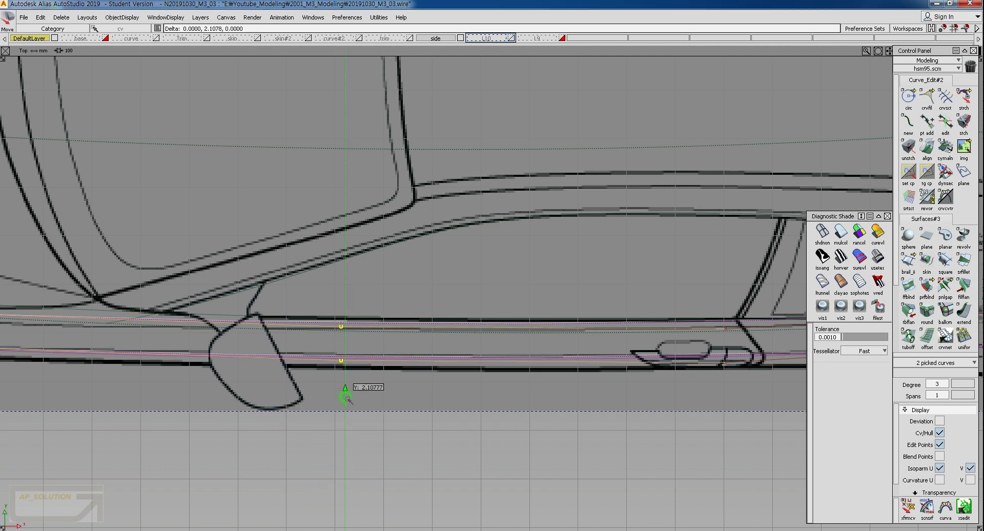
right_click_drag(429, 405, 384, 404, "alt+shift")
key("F6")
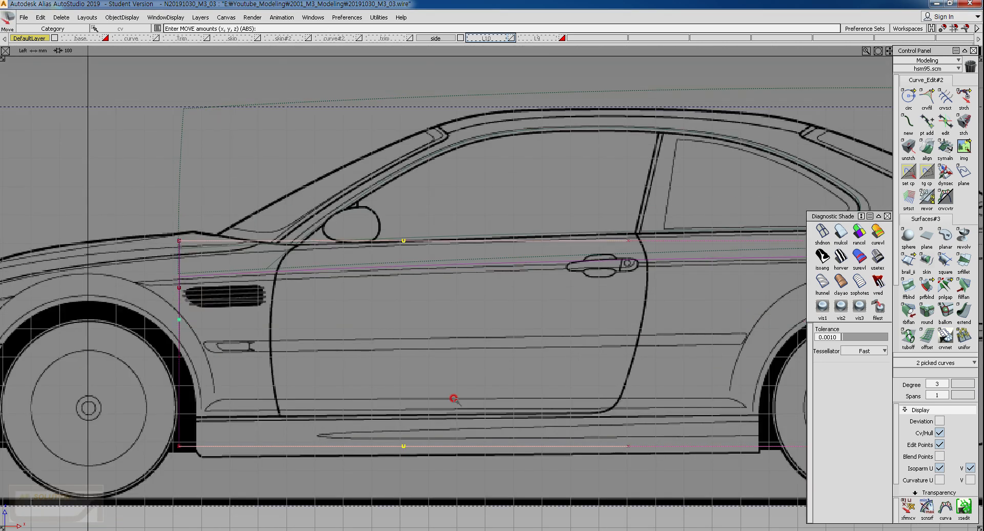
right_click_drag(453, 400, 438, 419, "alt+shift")
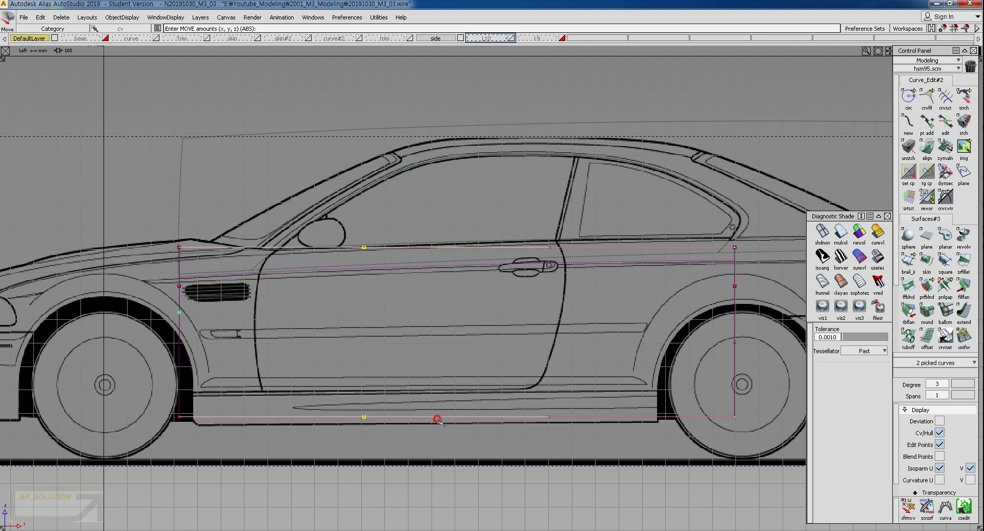
Raise the degree of the side surface's upper and lower rail curves to 5.
left_click_drag(393, 447, 408, 325, "ctrl+shift")
left_click_drag(394, 231, 460, 256, "ctrl+shift")
left_click_drag(449, 213, 587, 455)
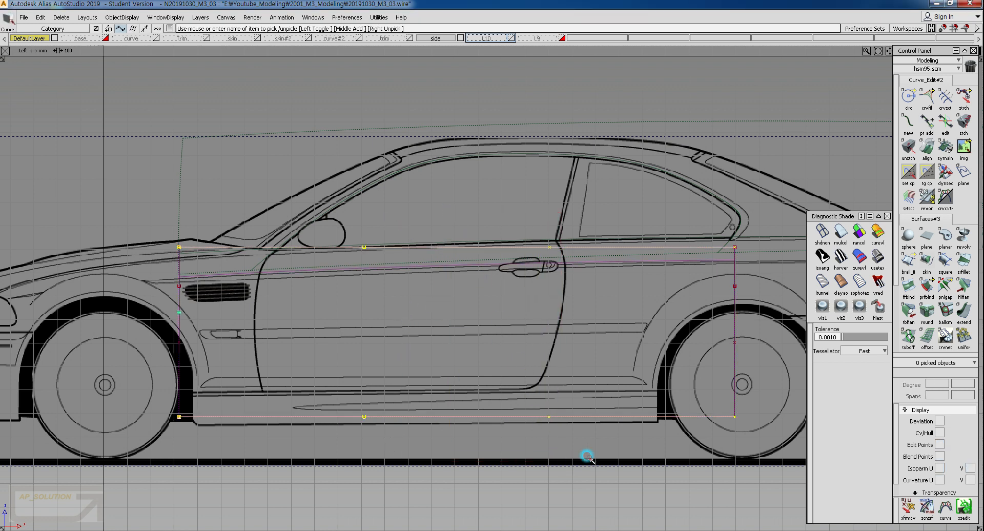
left_click(944, 385)
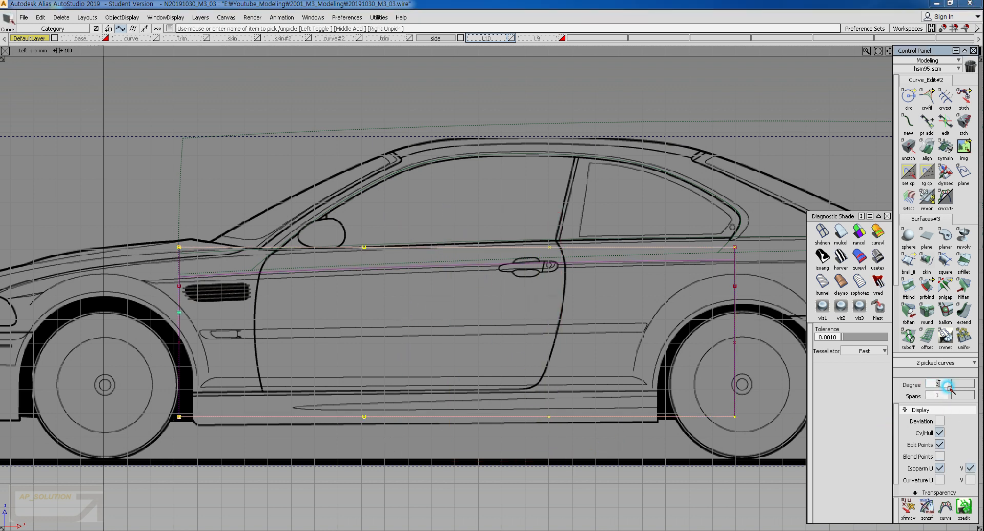
key("Return")
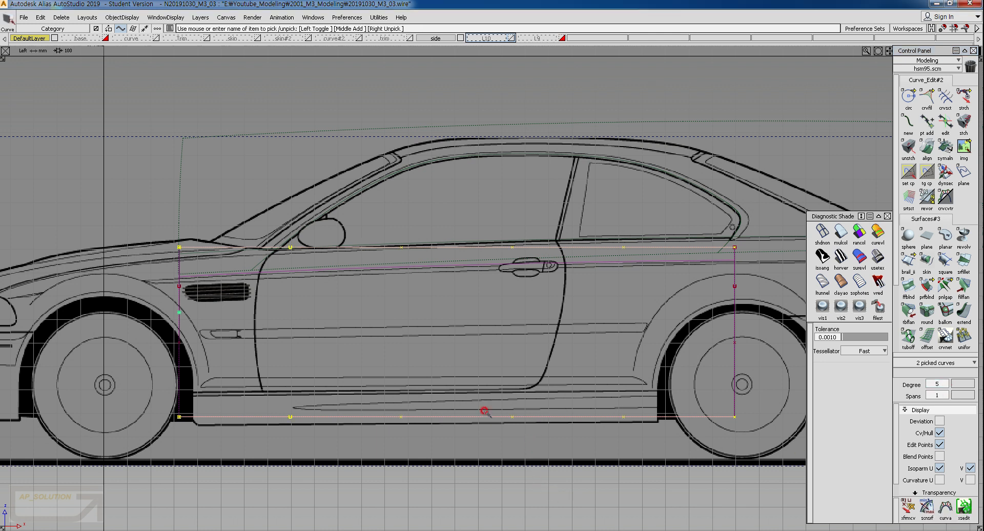
Shade the surfaces and compare the side surface's outline with the blueprint in the top view.
left_click(446, 300)
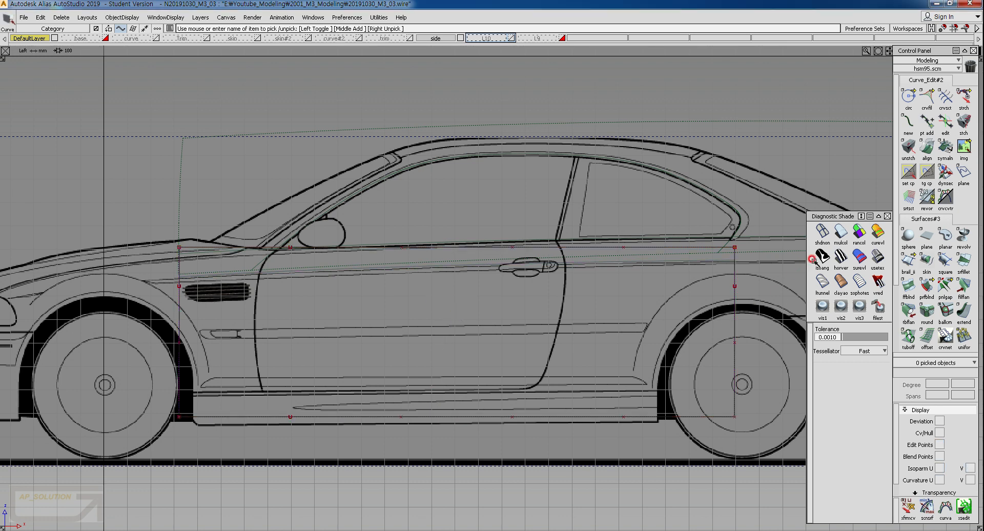
left_click(841, 234)
left_click_drag(556, 263, 231, 303, "alt+shift")
right_click(566, 225, "ctrl+shift")
right_click_drag(566, 262, 565, 267, "ctrl+shift")
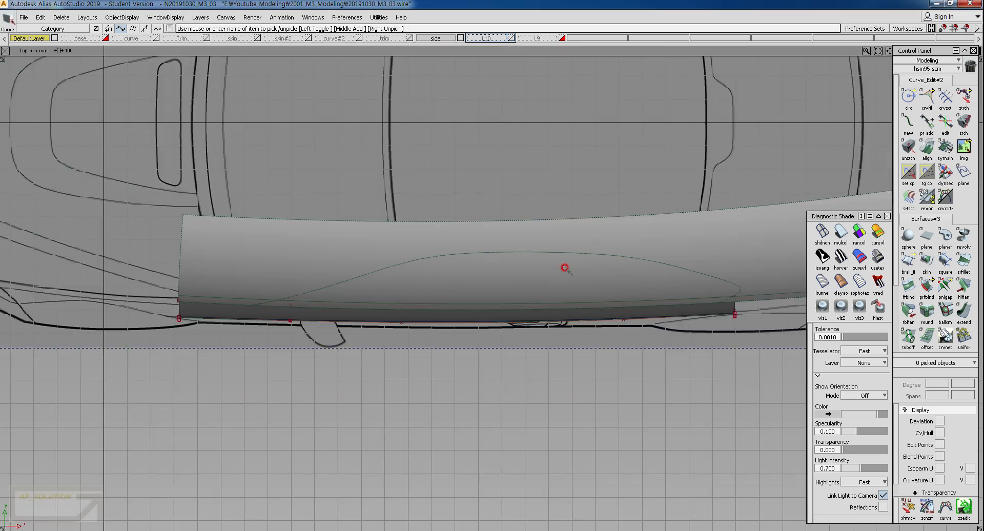
right_click_drag(552, 306, 554, 295, "alt+shift")
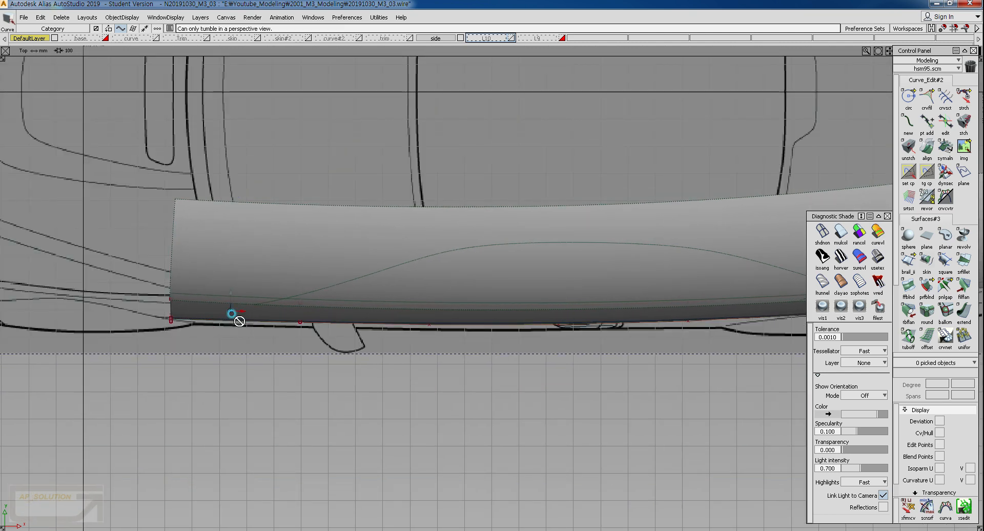
right_click_drag(237, 319, 256, 311, "alt+shift")
left_click_drag(257, 311, 240, 342, "ctrl+shift")
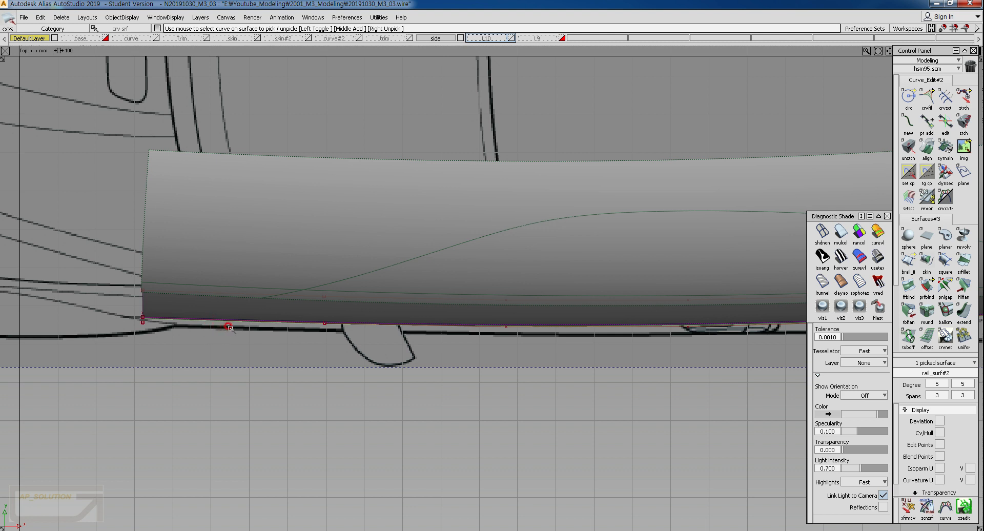
Pick the middle control points of the front and rear section curves in the front view and move them outward in Y.
right_click_drag(255, 320, 270, 333, "ctrl+shift")
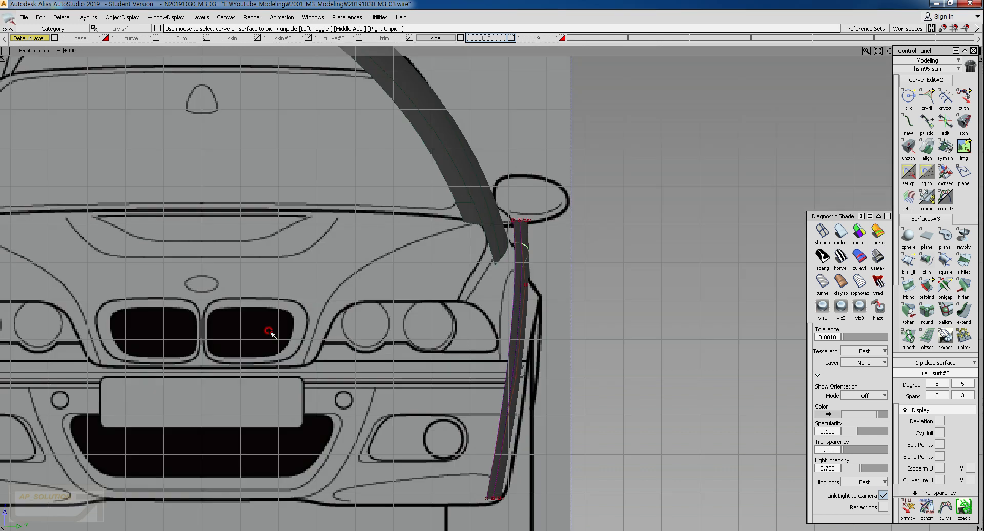
left_click_drag(487, 288, 503, 284, "ctrl+shift")
left_click_drag(504, 279, 546, 300)
left_click_drag(501, 367, 547, 397)
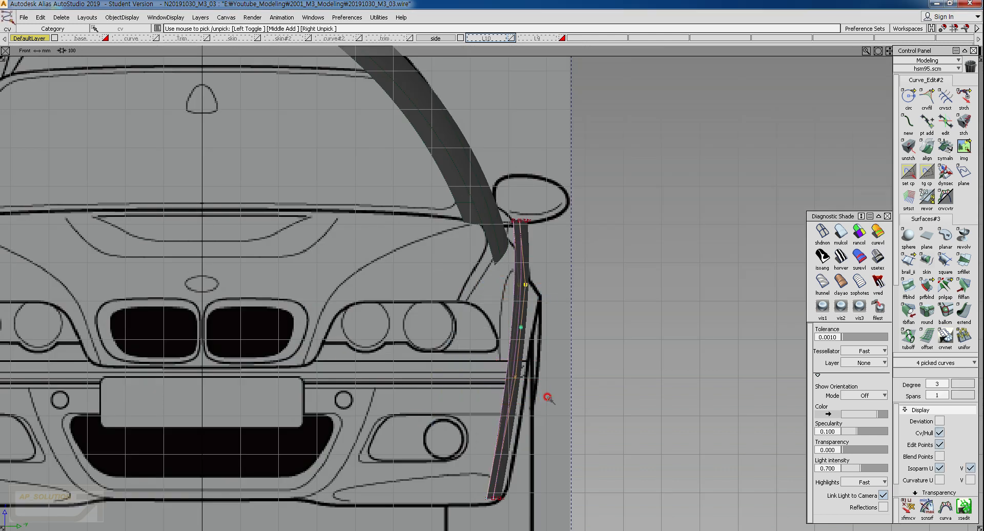
right_click_drag(594, 325, 593, 342, "ctrl+shift")
left_click_drag(496, 265, 496, 254, "ctrl+shift")
middle_click_drag(476, 272, 500, 273, "ctrl+shift")
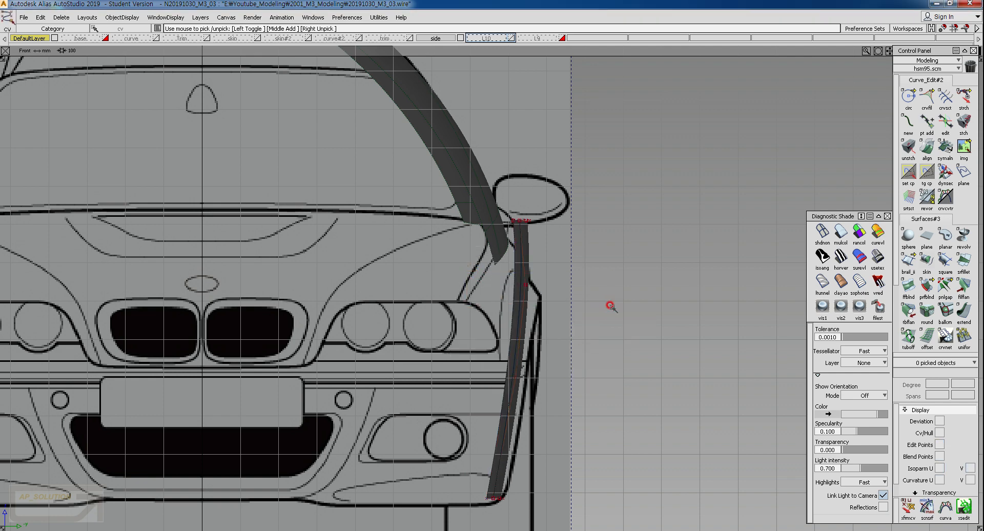
left_click_drag(500, 272, 609, 306)
left_click_drag(446, 341, 627, 395)
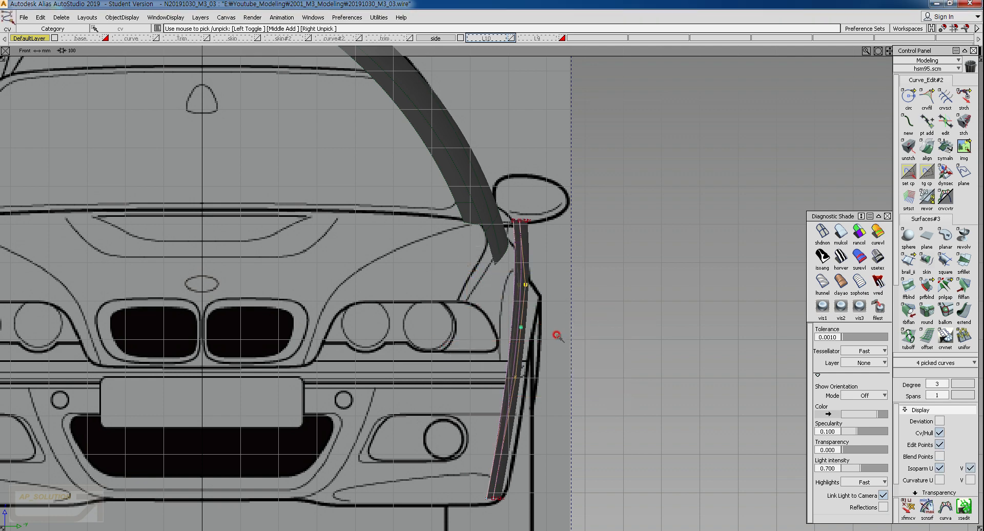
right_click_drag(590, 248, 590, 291, "ctrl+shift")
middle_click_drag(436, 384, 439, 368, "ctrl+shift")
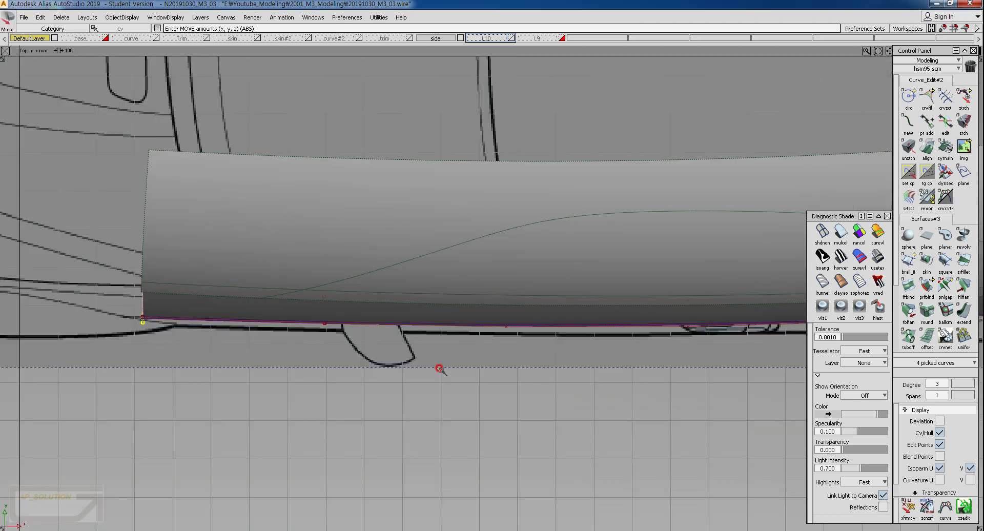
right_click_drag(446, 365, 449, 384)
Pick the side surface's rear-end control points together with the neighbouring rail points and move them slightly outward in Y.
middle_click_drag(552, 338, 159, 343, "alt+shift")
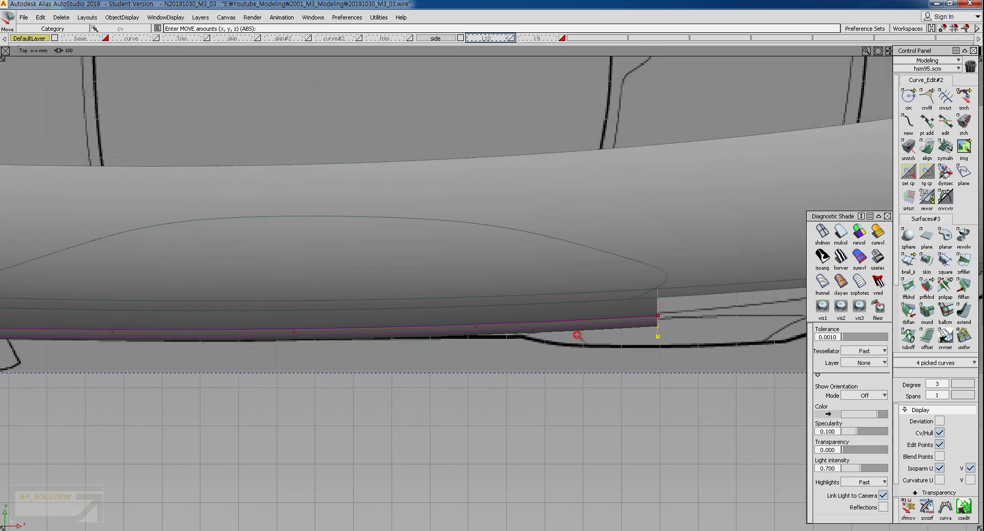
left_click_drag(604, 393, 606, 302, "ctrl+shift")
left_click(639, 265, "ctrl+shift")
left_click_drag(666, 263, 668, 263, "ctrl+shift")
left_click_drag(630, 250, 694, 373)
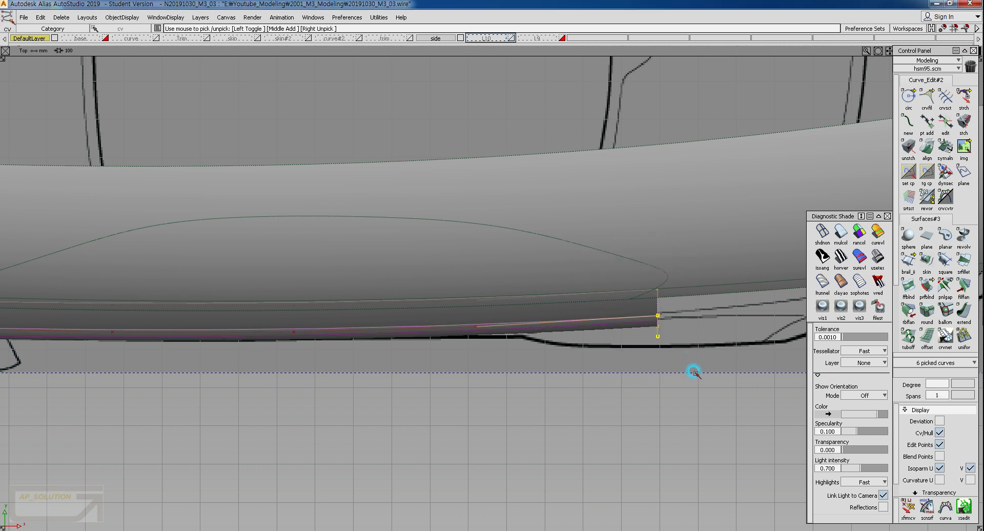
right_click_drag(698, 329, 569, 320)
left_click_drag(385, 294, 518, 353, "ctrl+shift")
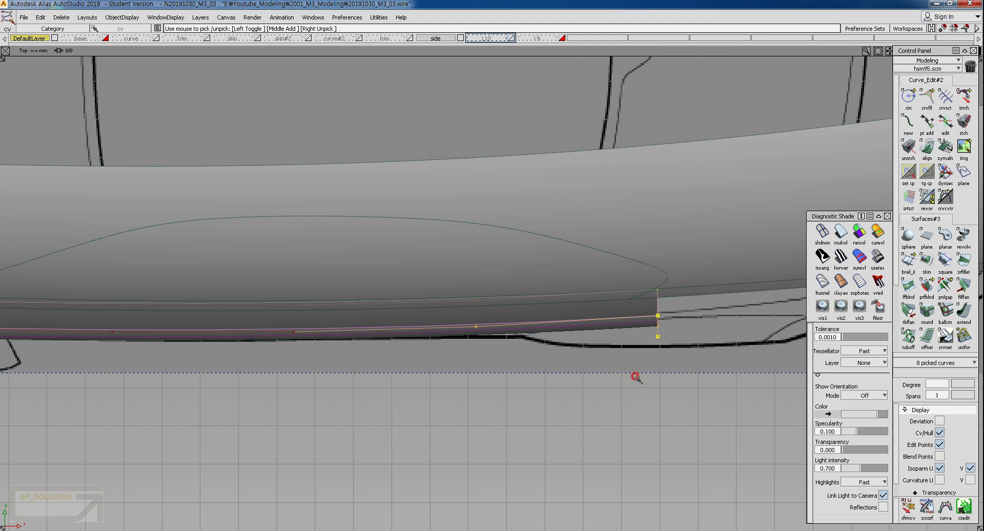
right_click_drag(637, 377, 642, 395, "ctrl+shift")
right_click_drag(688, 330, 688, 331)
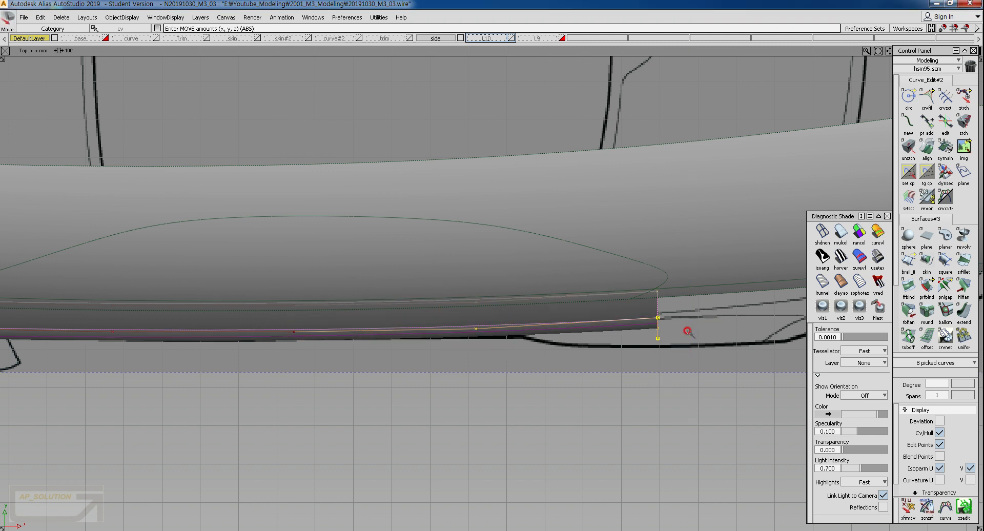
Move the rear-end control points alone further outward in Y, and nudge them outward again together with the neighbouring rail points.
left_click_drag(468, 318, 512, 354, "ctrl+shift")
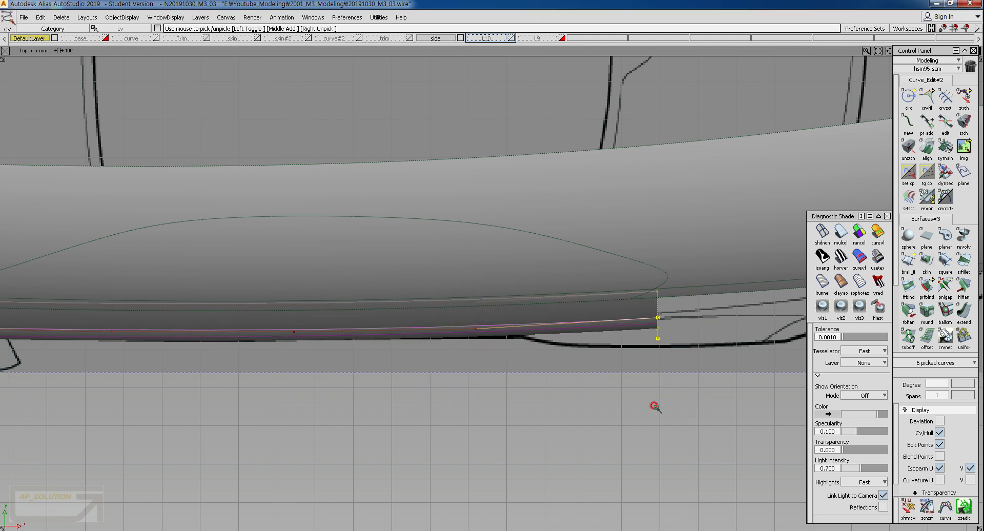
left_click_drag(654, 406, 658, 424, "ctrl+shift")
right_click_drag(700, 353, 697, 357)
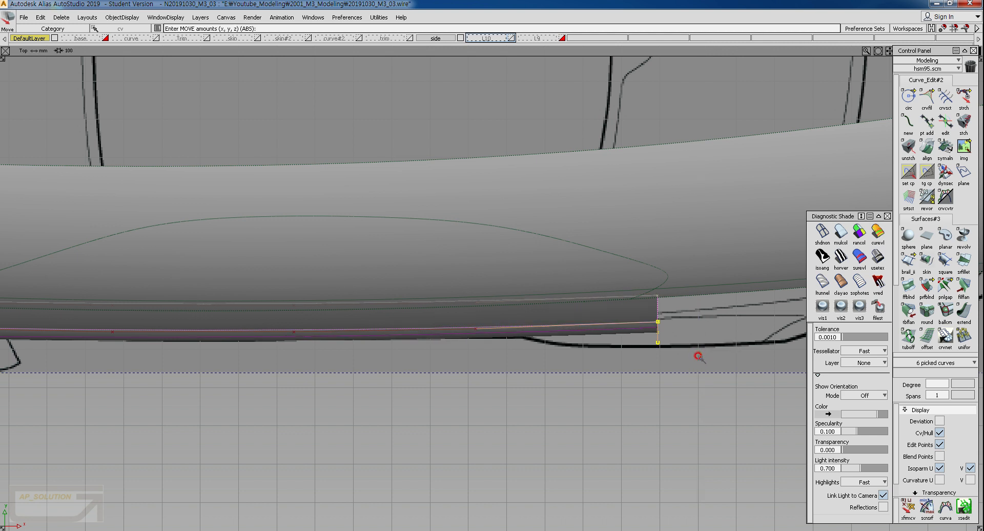
left_click_drag(436, 306, 507, 311, "ctrl+shift")
left_click_drag(465, 306, 586, 365)
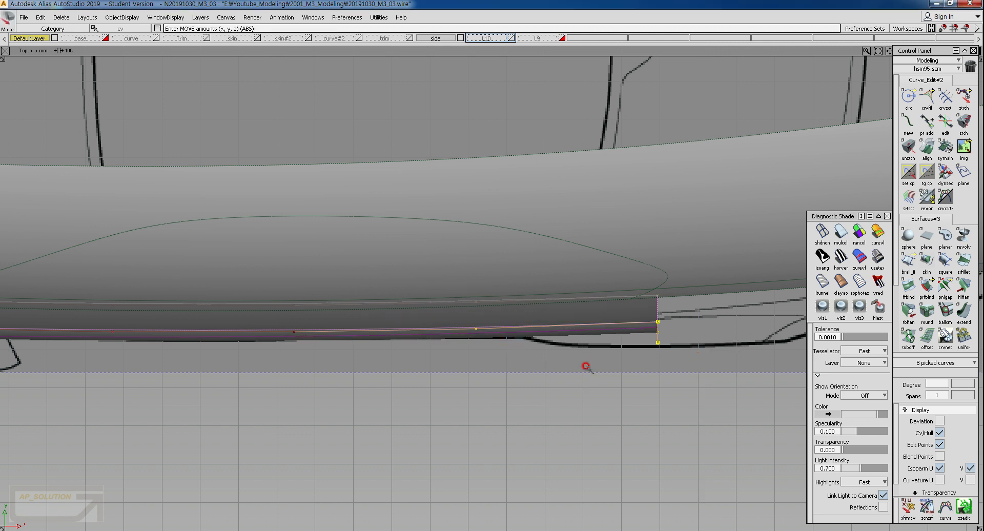
right_click_drag(586, 365, 588, 368)
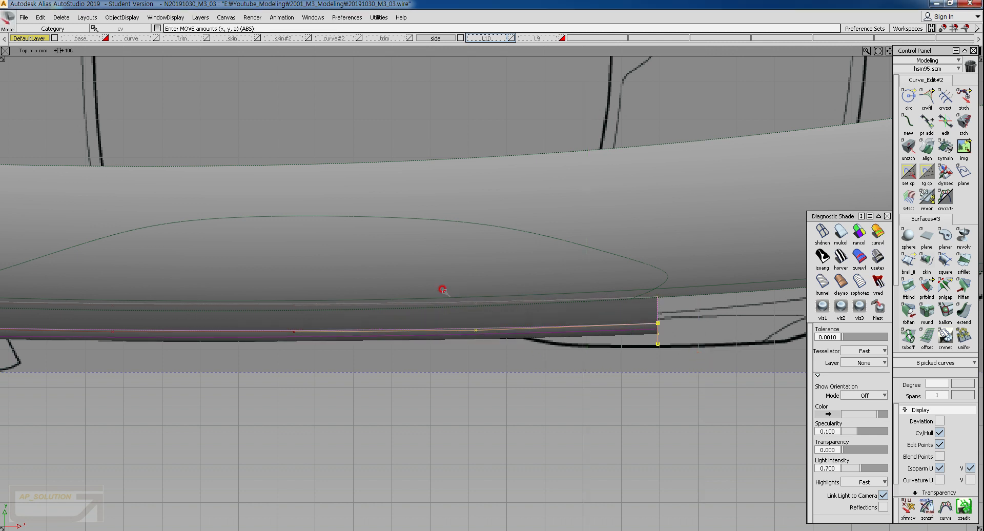
Fine-tune the rear-end control points in Y, first with the neighbouring rail points and again without them.
left_click_drag(442, 289, 469, 291, "ctrl+shift")
middle_click_drag(466, 378, 468, 367, "ctrl+shift")
right_click_drag(481, 383, 485, 380)
left_click_drag(452, 301, 465, 301, "ctrl+shift")
left_click_drag(444, 277, 518, 403)
middle_click_drag(549, 426, 563, 378, "ctrl+shift")
right_click_drag(563, 378, 564, 380)
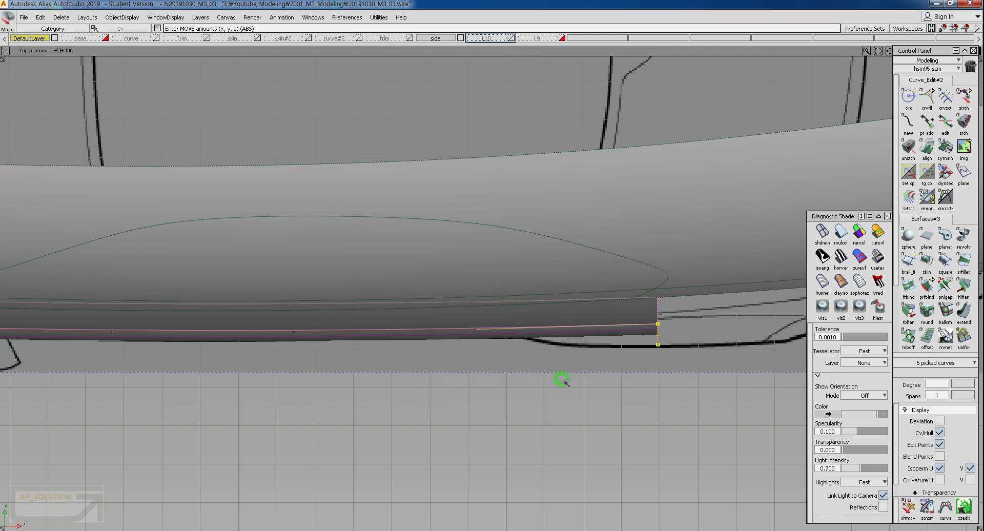
Clear the picked points and turn off shading to check the side surface's front end against the top-view blueprint.
middle_click_drag(293, 375, 526, 368, "alt+shift")
middle_click_drag(215, 335, 439, 336, "alt+shift")
left_click_drag(393, 344, 397, 369, "ctrl+shift")
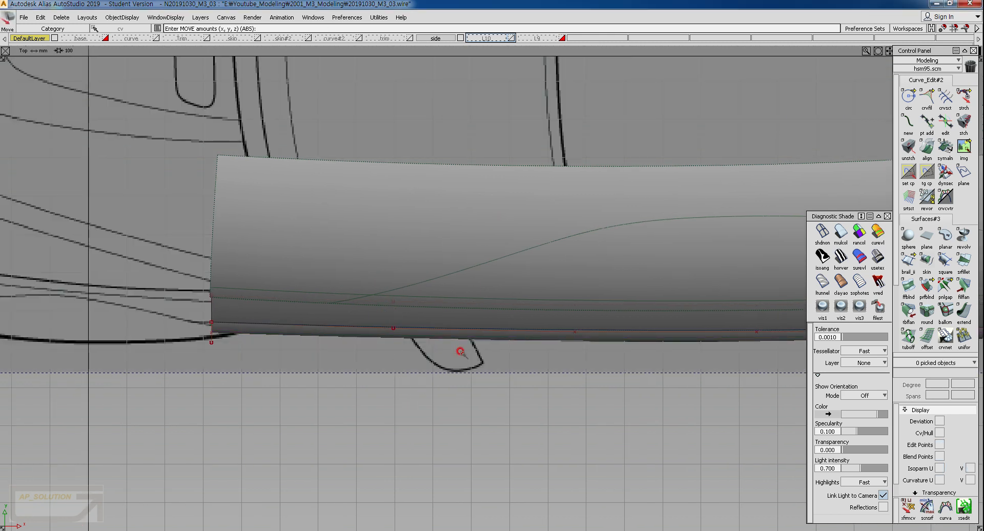
left_click_drag(461, 351, 414, 330, "ctrl+shift")
left_click(417, 340)
left_click(789, 238)
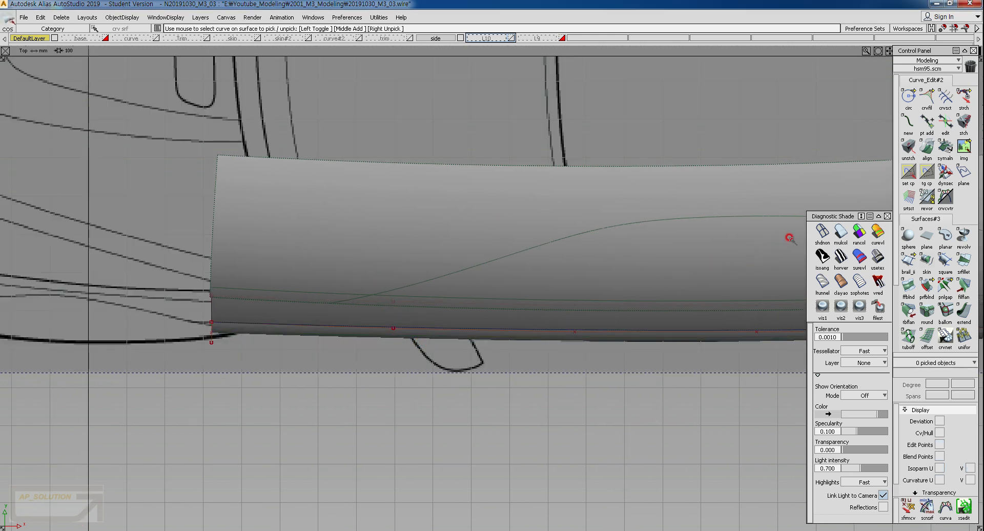
left_click(819, 233)
left_click(459, 345)
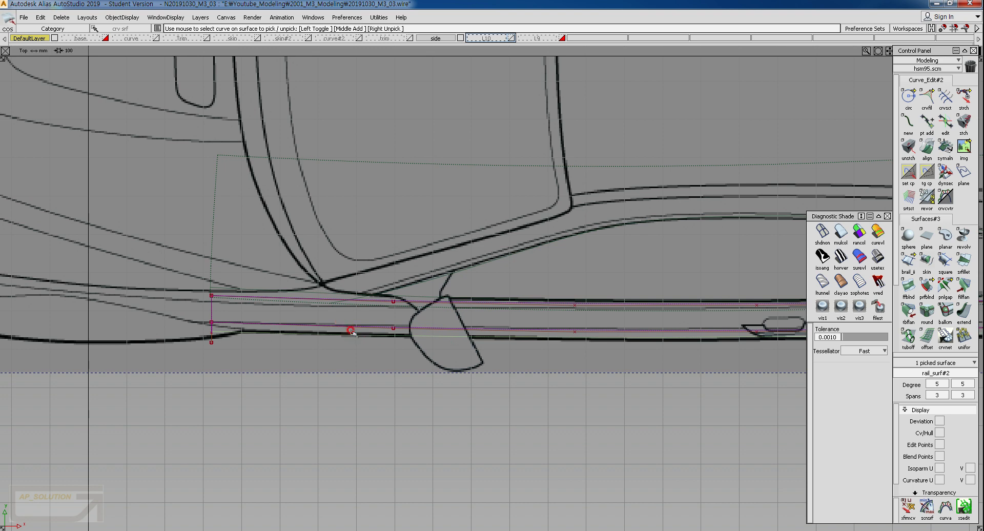
Pick the side surface's whole upper row of control points, move it inward in Y, and shade the surfaces again.
key("F7")
middle_click_drag(560, 288, 471, 309, "alt+shift")
right_click_drag(471, 309, 444, 265, "alt+shift")
left_click_drag(399, 205, 510, 250, "ctrl+shift")
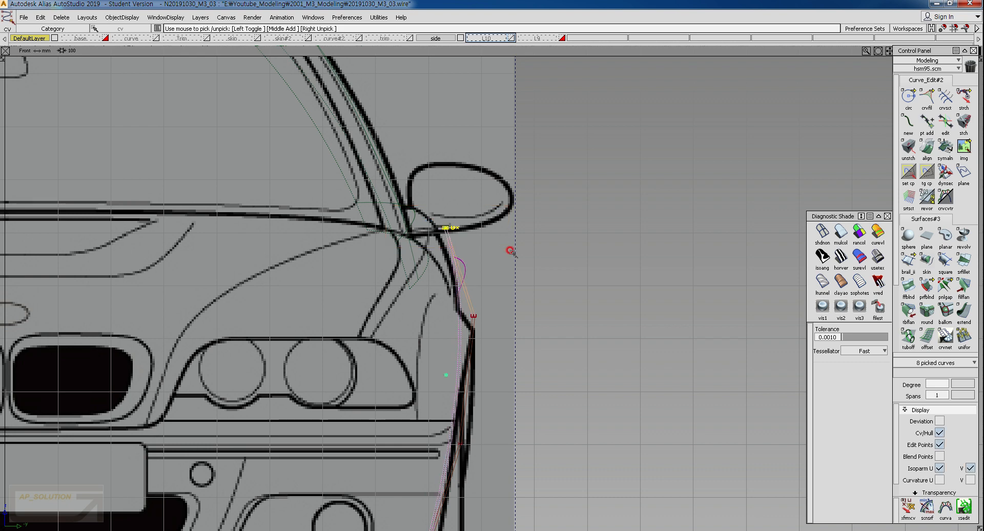
key("F8")
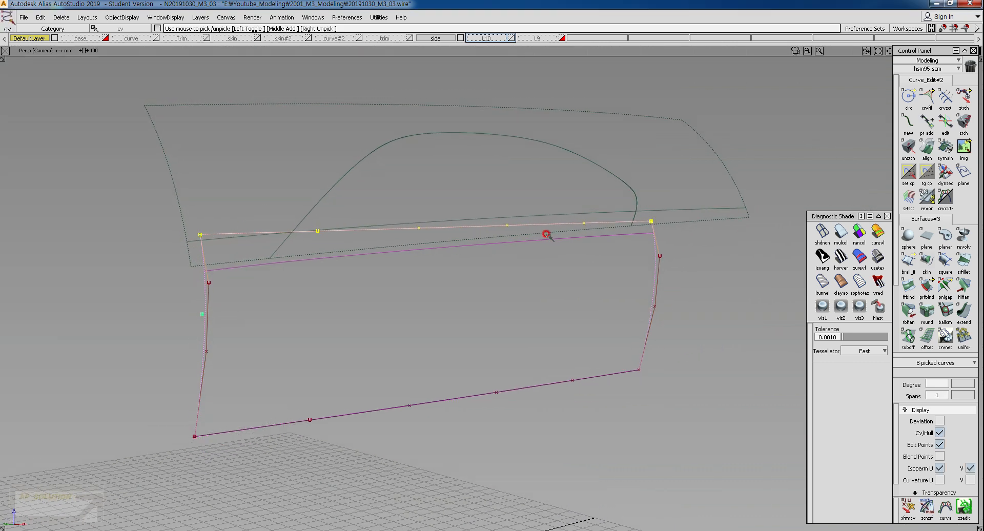
right_click_drag(431, 228, 429, 275, "ctrl+shift")
middle_click_drag(352, 365, 355, 340, "ctrl+shift")
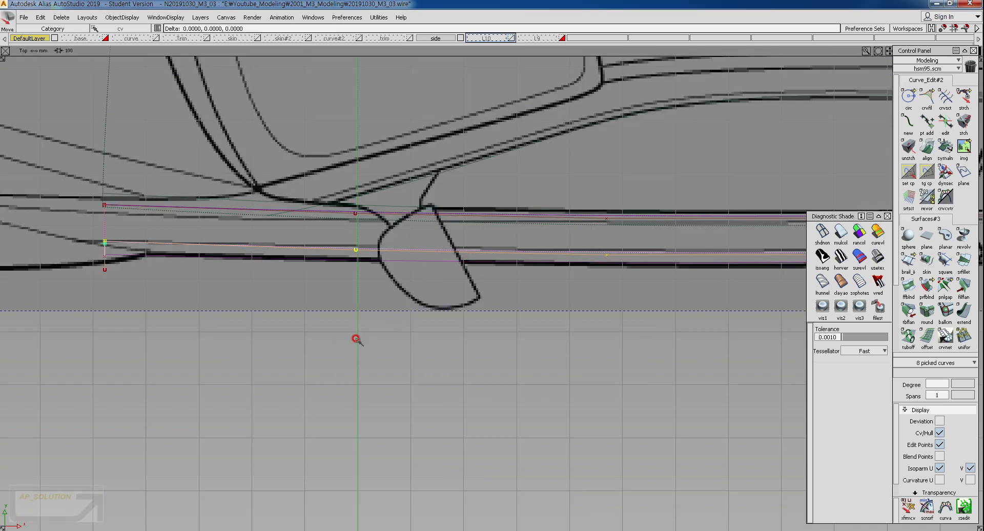
right_click_drag(356, 341, 354, 315)
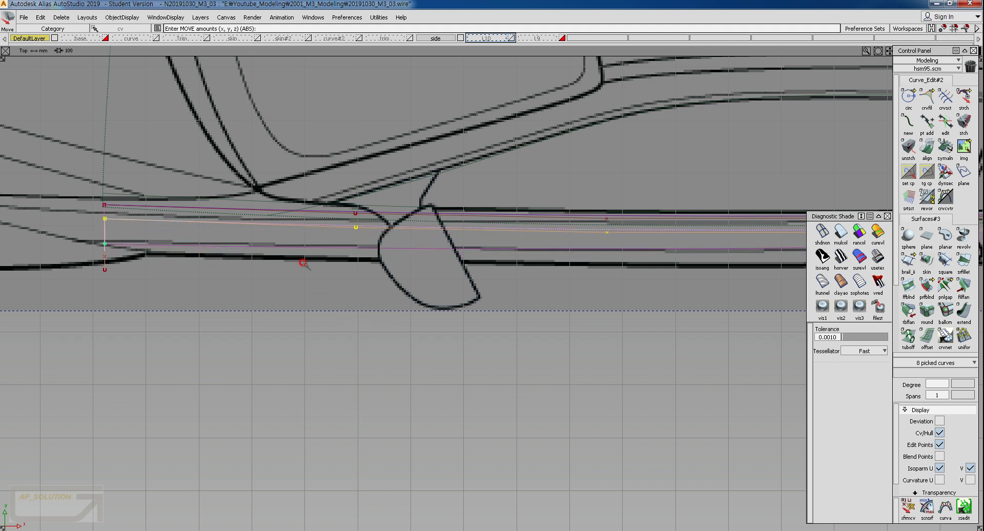
left_click(821, 232)
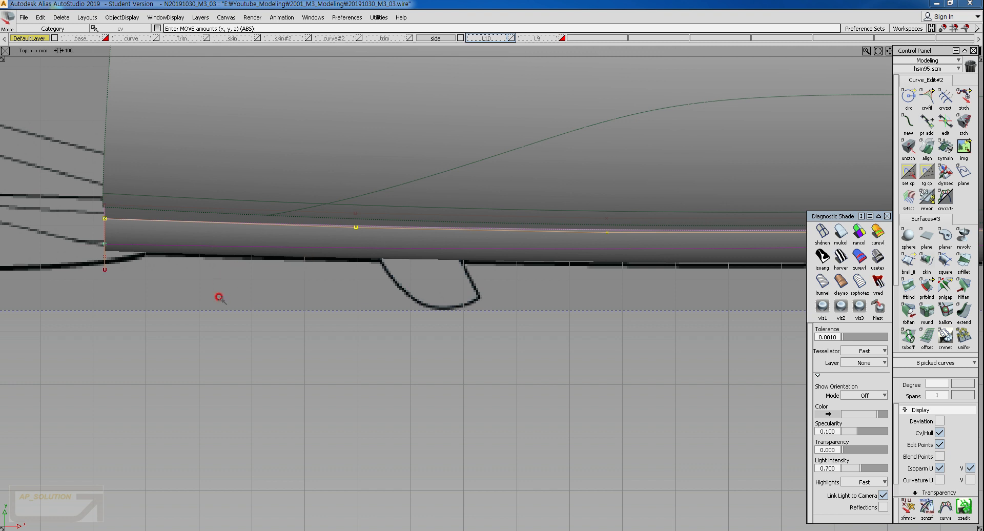
Pick the lower middle control point of the front and rear section curves and move both slightly outward in Y.
key("F8")
left_click_drag(303, 285, 339, 297, "alt+shift")
mouse_move(209, 343)
left_mouse_down("ctrl+shift")
mouse_move(193, 333)
mouse_move(198, 345)
left_mouse_up("ctrl+shift")
left_click_drag(198, 348, 228, 358)
left_click_drag(545, 297, 608, 308)
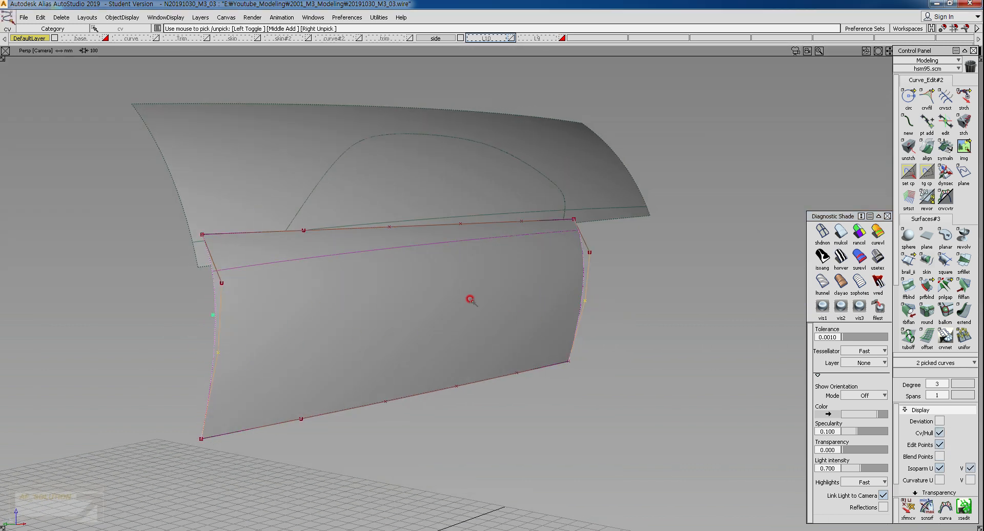
mouse_move(470, 298)
right_mouse_down("ctrl+shift")
mouse_move(459, 308)
mouse_move(463, 344)
right_mouse_up("ctrl+shift")
mouse_move(412, 378)
right_mouse_down("ctrl+shift")
mouse_move(411, 341)
mouse_move(404, 351)
right_mouse_up("ctrl+shift")
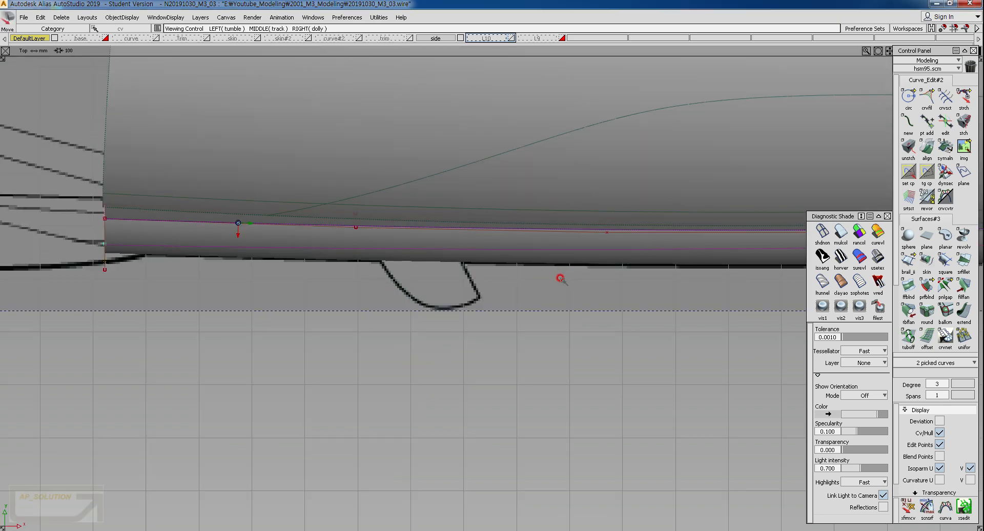
middle_click_drag(559, 278, 487, 300, "alt+shift")
right_click_drag(377, 307, 479, 239, "ctrl+shift")
left_click(479, 239)
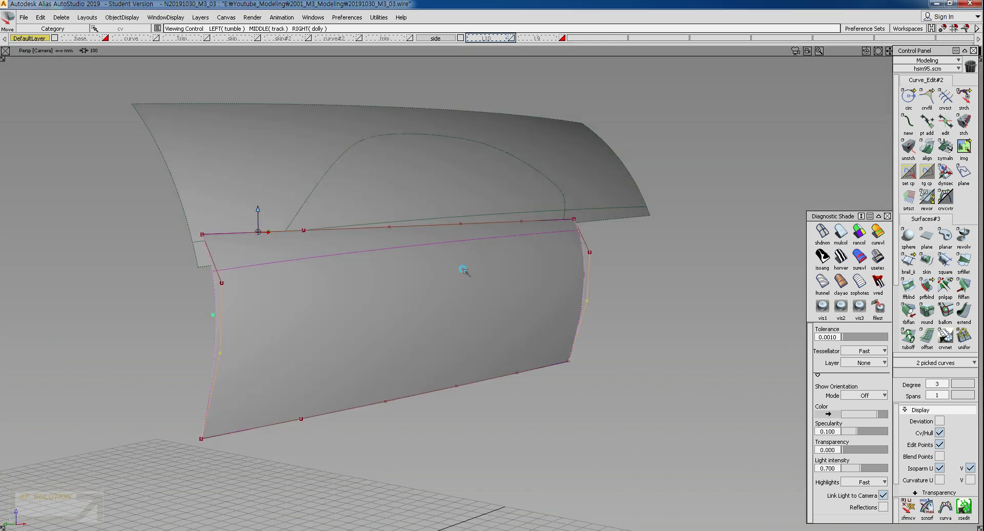
Pick the side surface's whole lower row of control points and adjust its Y position in the top view.
right_click_drag(235, 405, 198, 417, "ctrl+shift")
left_click_drag(153, 393, 411, 476)
left_click_drag(438, 355, 551, 397)
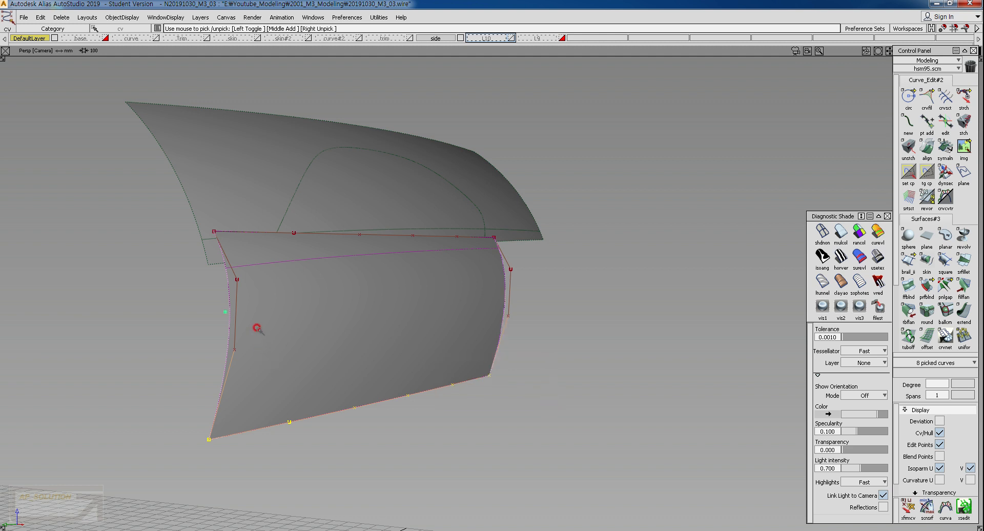
right_click_drag(456, 333, 454, 377, "ctrl+shift")
middle_click_drag(399, 412, 413, 358, "ctrl+shift")
right_click_drag(413, 359, 415, 367)
middle_click_drag(366, 342, 594, 343, "alt+shift")
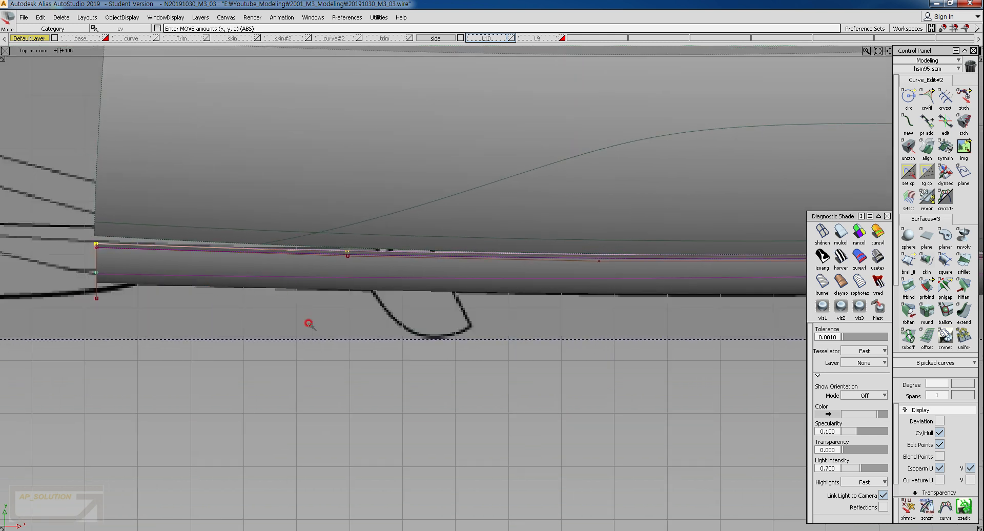
middle_click_drag(297, 383, 297, 345, "ctrl+shift")
right_click_drag(298, 344, 299, 345)
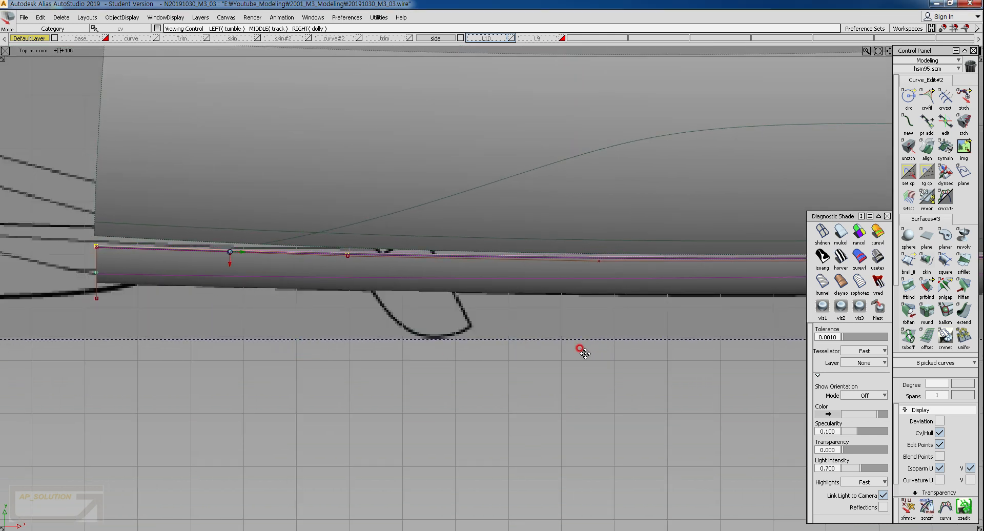
Pick the lower middle control point of the front and rear section curves and fine-tune their Y position in the top view.
middle_click_drag(579, 348, 134, 351, "alt+shift")
middle_click_drag(574, 330, 323, 332, "alt+shift")
key("F8")
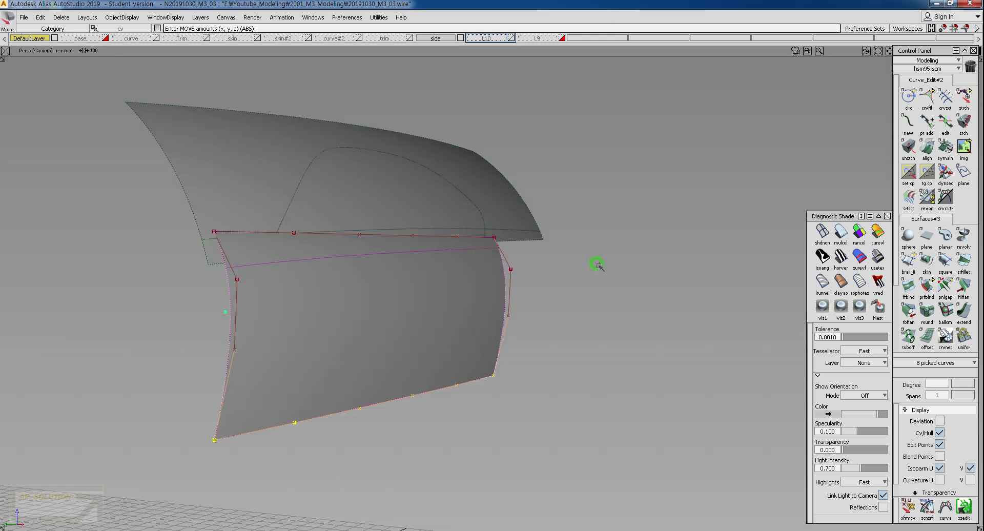
left_click_drag(469, 382, 474, 328, "ctrl+shift")
left_click_drag(198, 323, 200, 341, "ctrl+shift")
left_click_drag(220, 336, 252, 359)
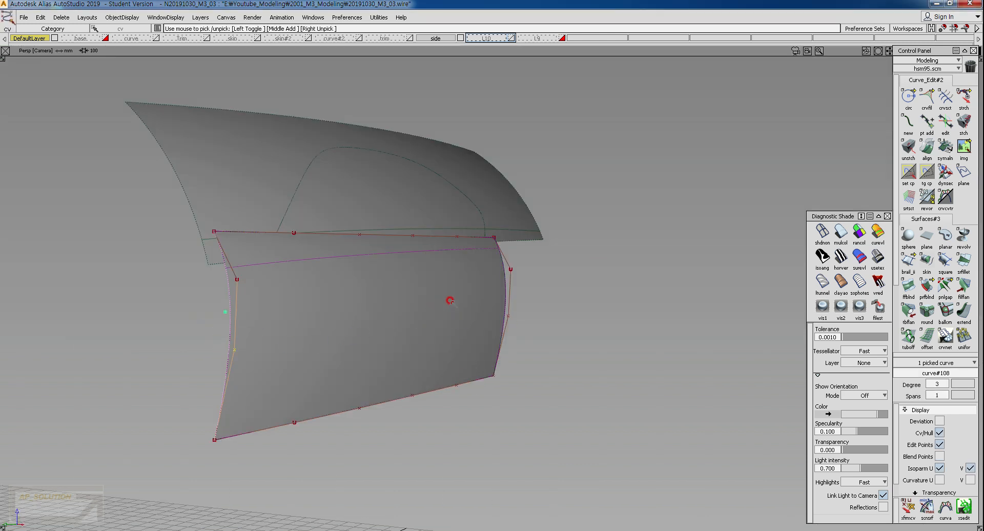
left_click_drag(469, 301, 548, 331)
right_click_drag(576, 300, 576, 345, "ctrl+shift")
left_click_drag(576, 368, 580, 333, "ctrl+shift")
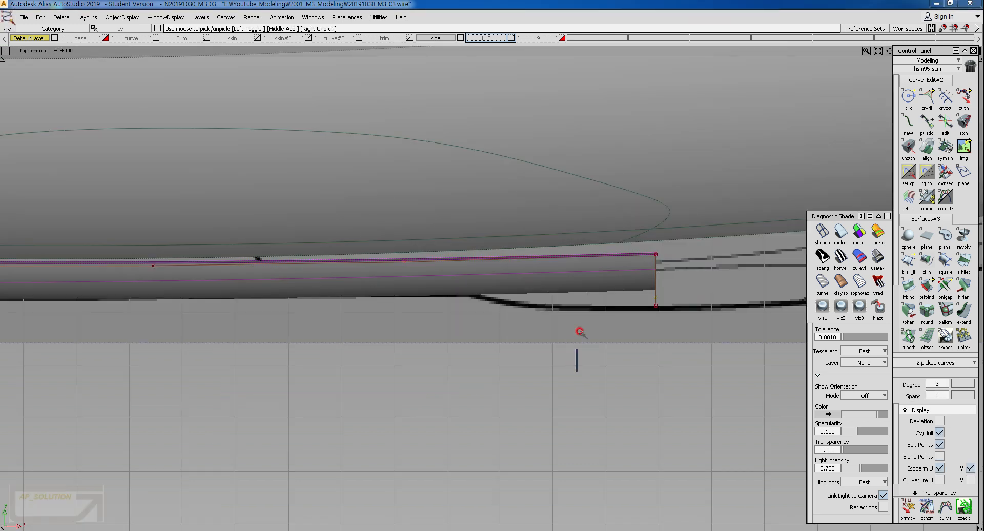
right_click_drag(583, 334, 585, 338)
middle_click_drag(145, 372, 548, 350, "alt+shift")
middle_click_drag(147, 323, 429, 332, "alt+shift")
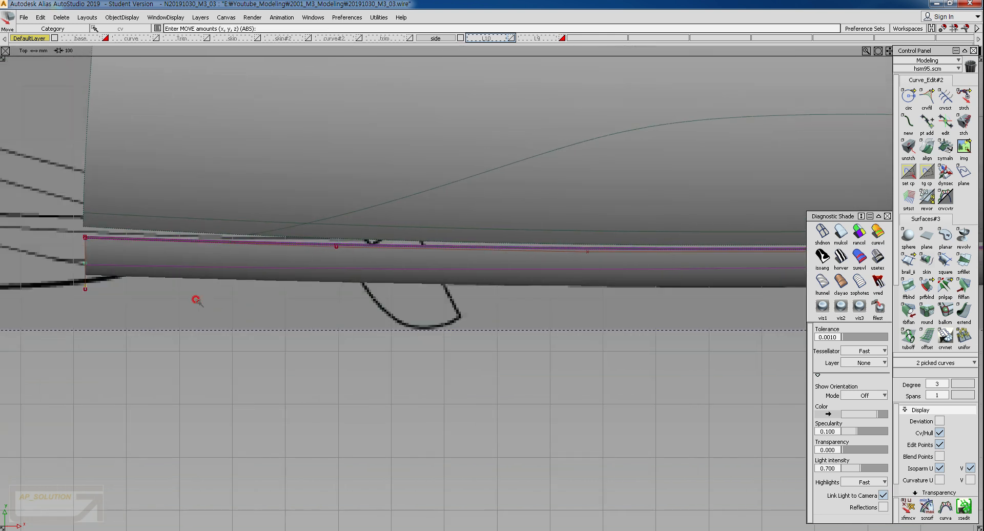
Clear the picked points, turn off shading, and pick the side surface to compare it with the top-view blueprint.
left_click_drag(211, 374, 246, 318, "ctrl+shift")
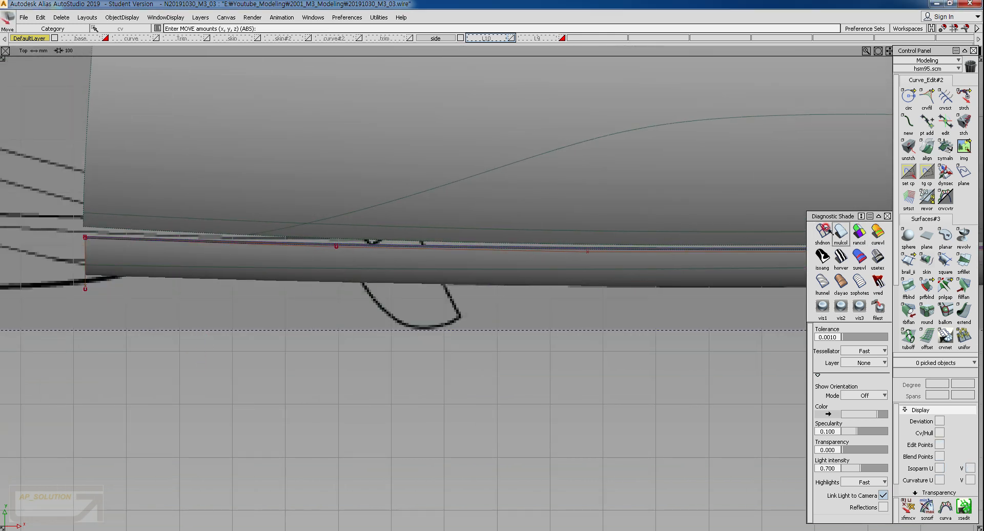
left_click(823, 233)
left_click_drag(328, 272, 288, 273, "ctrl+shift")
middle_click_drag(712, 268, 262, 268, "alt+shift")
middle_click_drag(571, 273, 333, 272, "alt+shift")
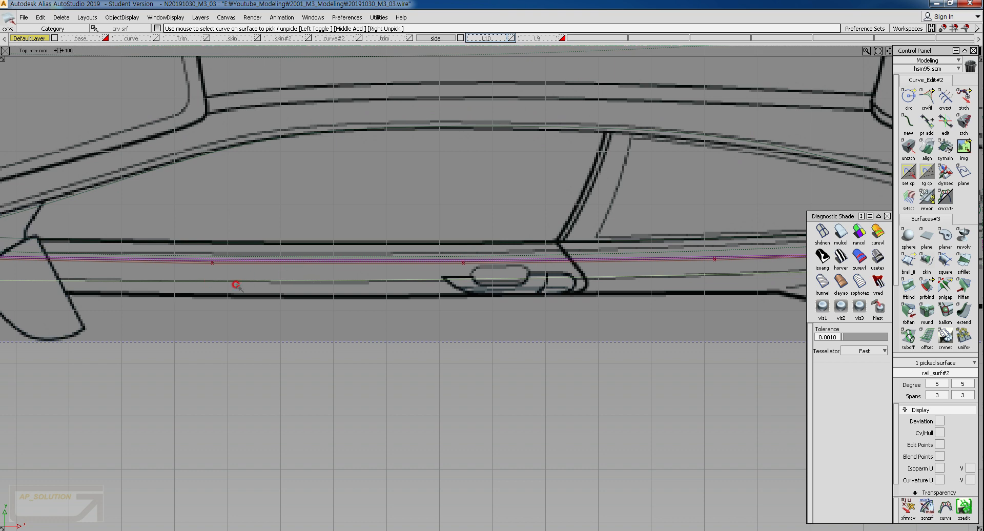
middle_click_drag(192, 286, 460, 289, "alt+shift")
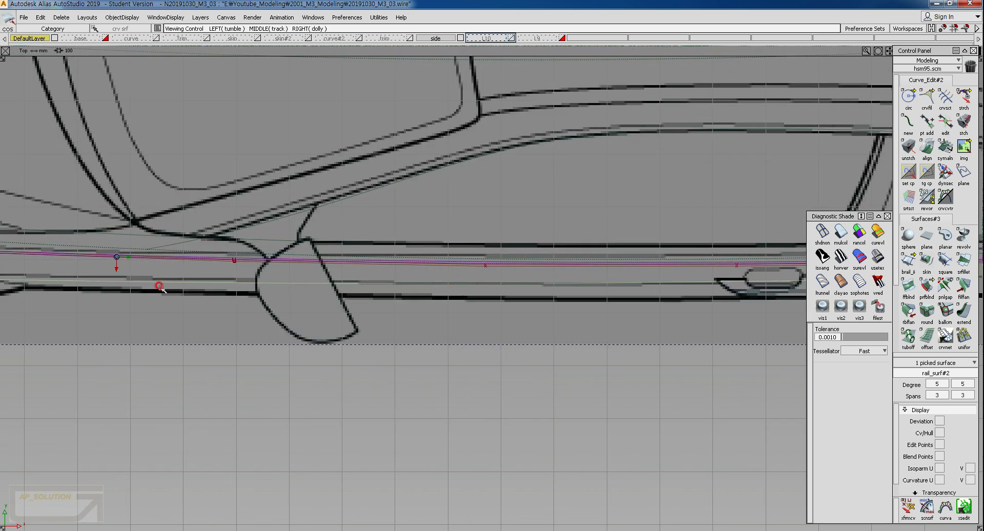
middle_click_drag(159, 286, 244, 290, "alt+shift")
Pick the upper middle control point of the front section curve and move it slightly inward in Y.
right_click_drag(271, 326, 368, 256, "ctrl+shift")
left_click_drag(226, 295, 258, 295, "alt+shift")
left_click_drag(257, 328, 256, 290, "ctrl+shift")
left_click_drag(197, 268, 241, 267, "ctrl+shift")
left_click(242, 278)
right_click_drag(325, 273, 324, 315, "ctrl+shift")
middle_click_drag(310, 356, 320, 339, "ctrl+shift")
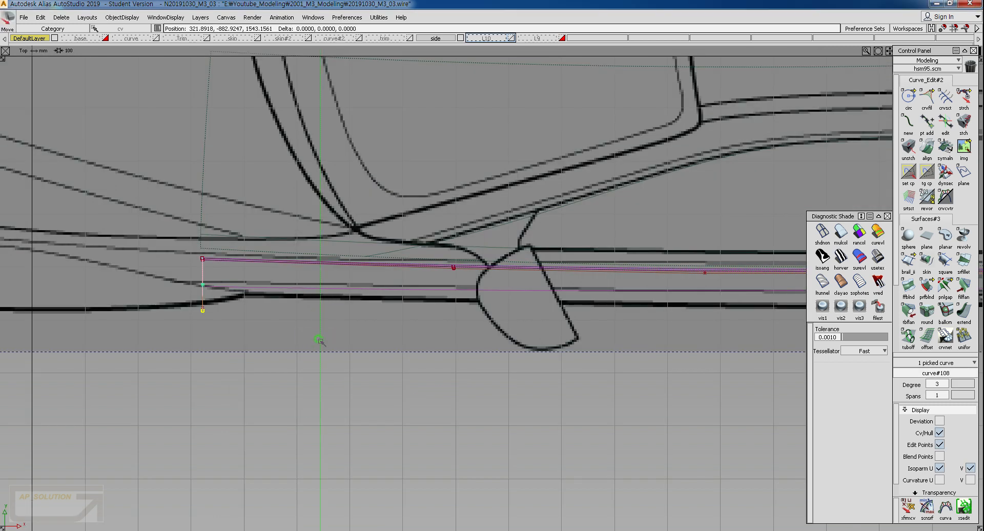
right_click_drag(320, 339, 322, 335)
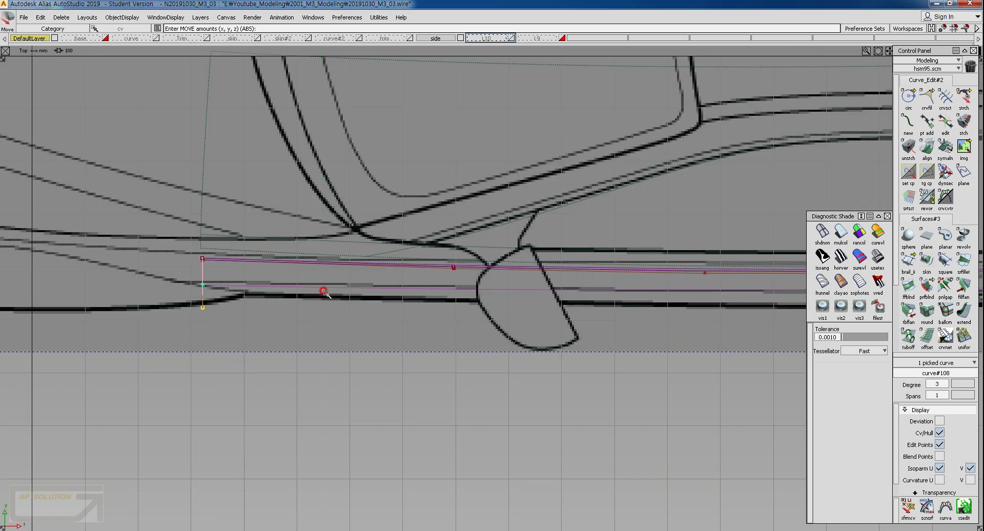
Pick the inner control points of the side surface's upper rail curve and move them slightly in Y in the top view.
middle_click_drag(496, 306, 379, 318, "alt+shift")
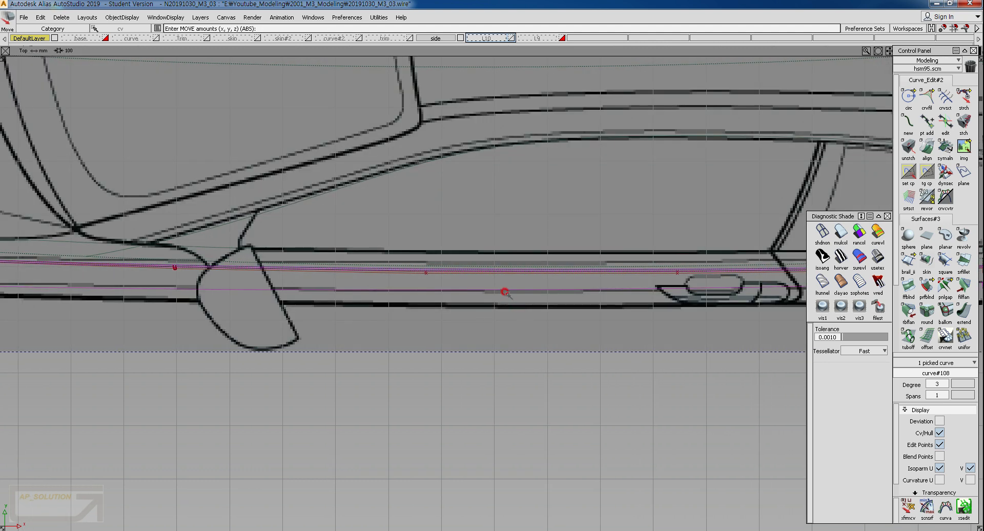
right_click_drag(529, 333, 639, 231, "ctrl+shift")
left_click_drag(452, 254, 339, 240, "alt+shift")
left_click_drag(361, 230, 499, 214)
right_click_drag(520, 206, 523, 251, "ctrl+shift")
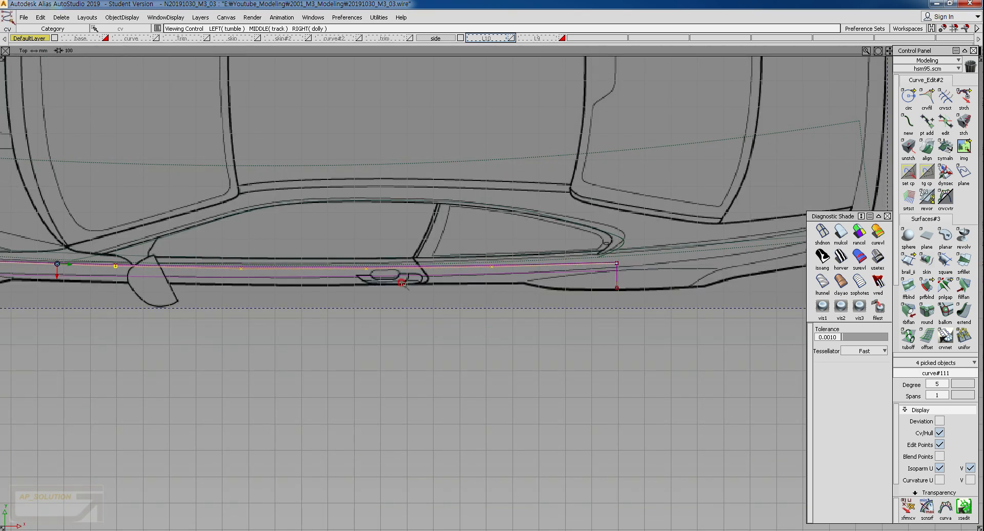
middle_click_drag(345, 295, 564, 312, "alt+shift")
right_click_drag(564, 312, 659, 353, "alt+shift")
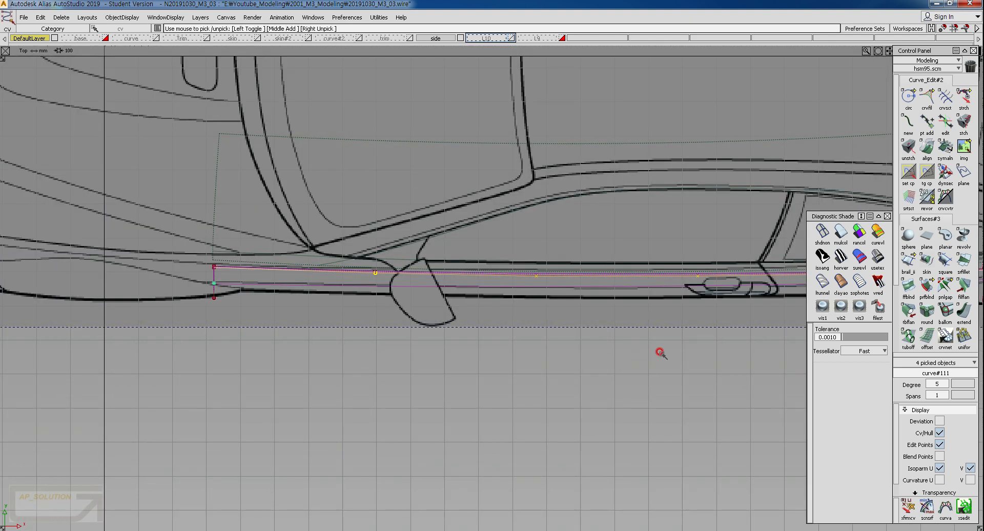
middle_click_drag(659, 353, 503, 339, "alt+shift")
key("w")
right_click_drag(501, 337, 505, 336)
Pick only the two middle control points of the upper rail curve and move them outward in Y.
mouse_move(338, 284)
left_mouse_down("ctrl+shift")
mouse_move(345, 260)
mouse_move(401, 283)
mouse_move(387, 277)
left_mouse_up("ctrl+shift")
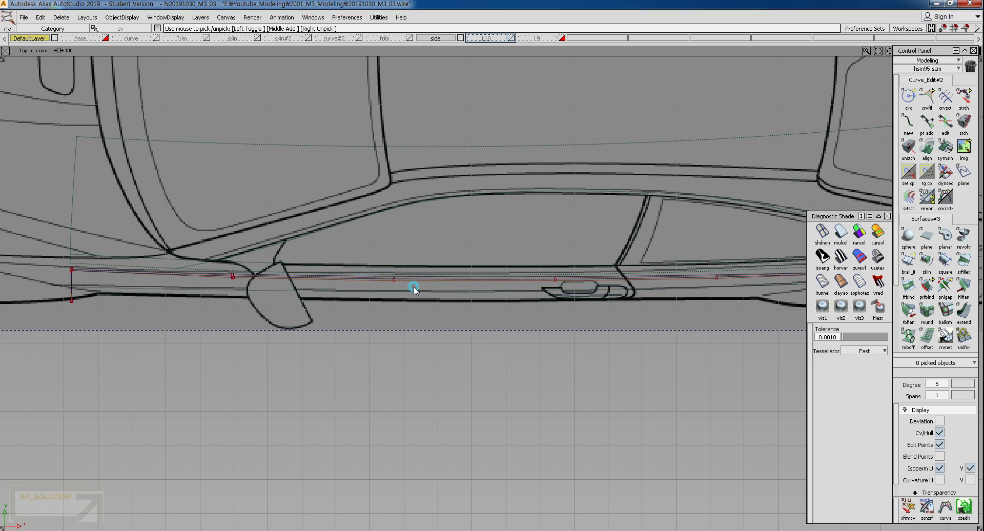
left_click(392, 280)
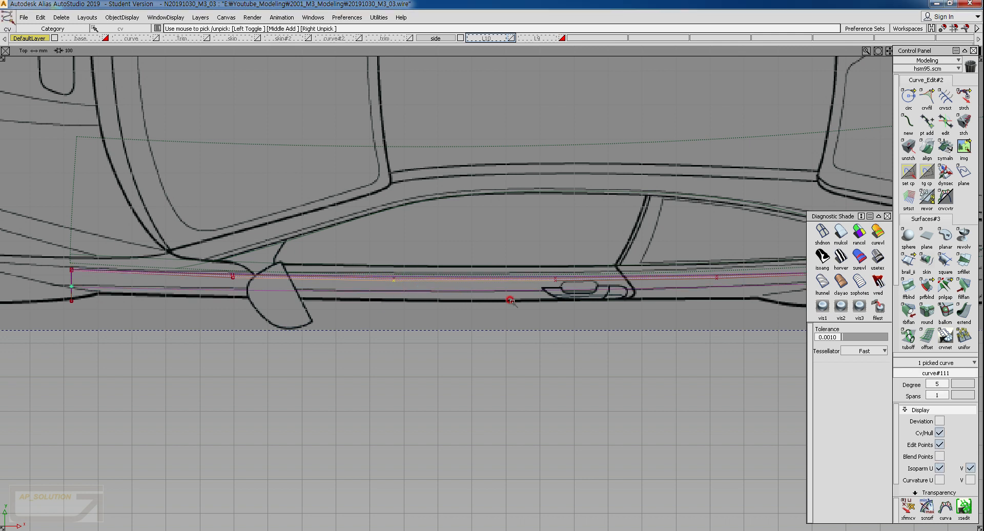
left_click(553, 280)
right_click_drag(523, 354, 615, 301, "ctrl+shift")
left_click(552, 280)
middle_click_drag(463, 335, 544, 287, "ctrl+shift")
left_click_drag(470, 294, 361, 210, "alt+shift")
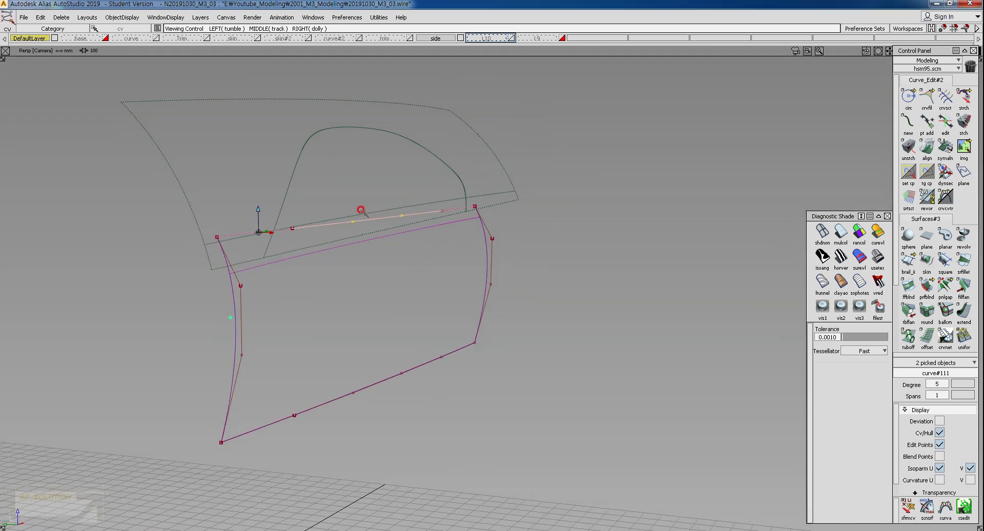
right_click_drag(406, 219, 430, 264, "ctrl+shift")
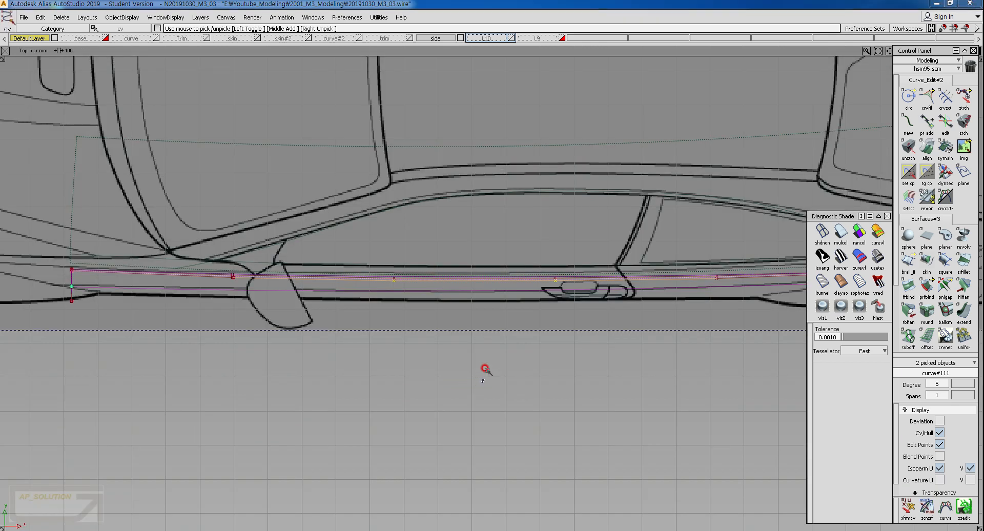
right_click_drag(485, 356, 586, 336, "alt+shift")
middle_click_drag(586, 336, 469, 336, "alt+shift")
middle_click_drag(527, 358, 569, 391, "ctrl+shift")
right_click_drag(568, 367, 570, 368)
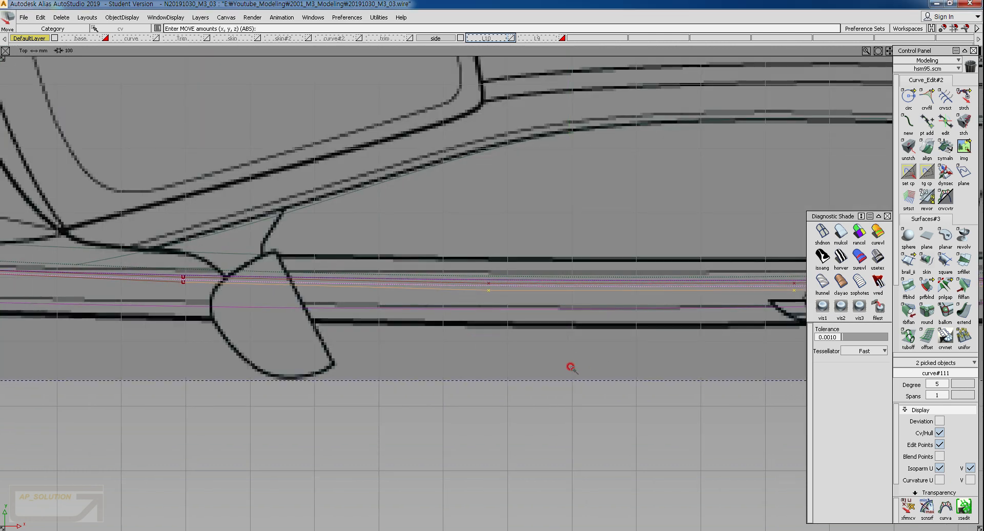
middle_click_drag(206, 298, 471, 314, "alt+shift")
Pick the front and rear upper corner points where the rail meets the section curves and adjust their Y position.
right_click_drag(314, 362, 374, 298, "ctrl+shift")
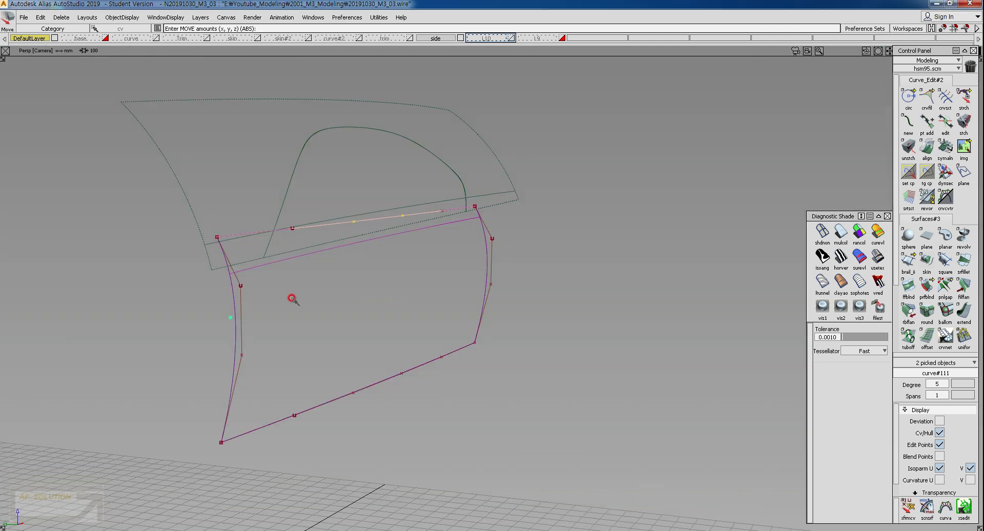
left_click_drag(292, 298, 208, 294, "alt+shift")
mouse_move(208, 294)
right_mouse_down("ctrl+shift")
mouse_move(202, 237)
mouse_move(221, 229)
right_mouse_up("ctrl+shift")
left_click_drag(212, 233, 232, 243)
left_click_drag(467, 183, 475, 187)
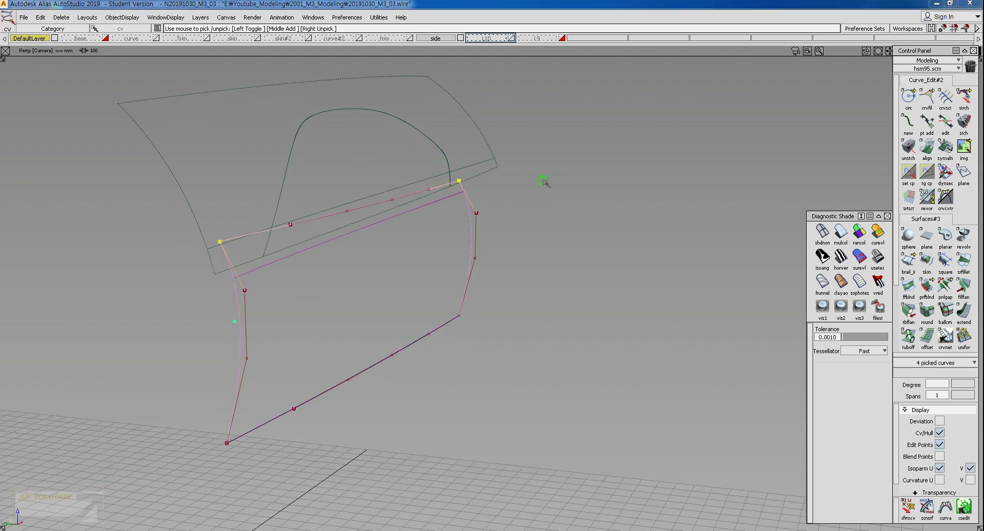
right_click_drag(545, 182, 544, 228, "ctrl+shift")
middle_click_drag(575, 371, 480, 375, "ctrl+shift")
right_click_drag(444, 379, 449, 377)
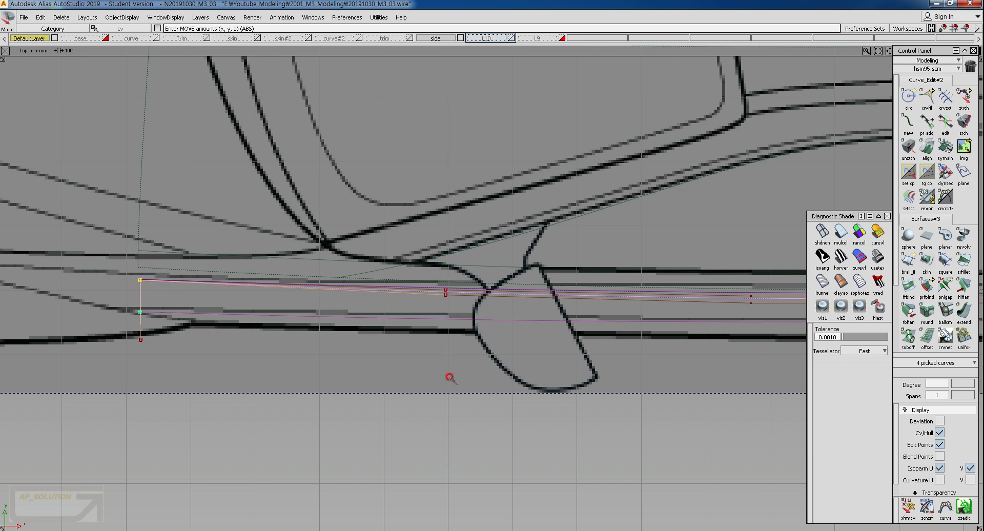
Clear the corner points, pick the side surface, and check it along the door against the top-view blueprint.
left_click_drag(280, 358, 265, 303, "ctrl+shift")
left_click_drag(345, 334, 326, 307, "ctrl+shift")
left_click(333, 322)
middle_click_drag(423, 329, 254, 326, "alt+shift")
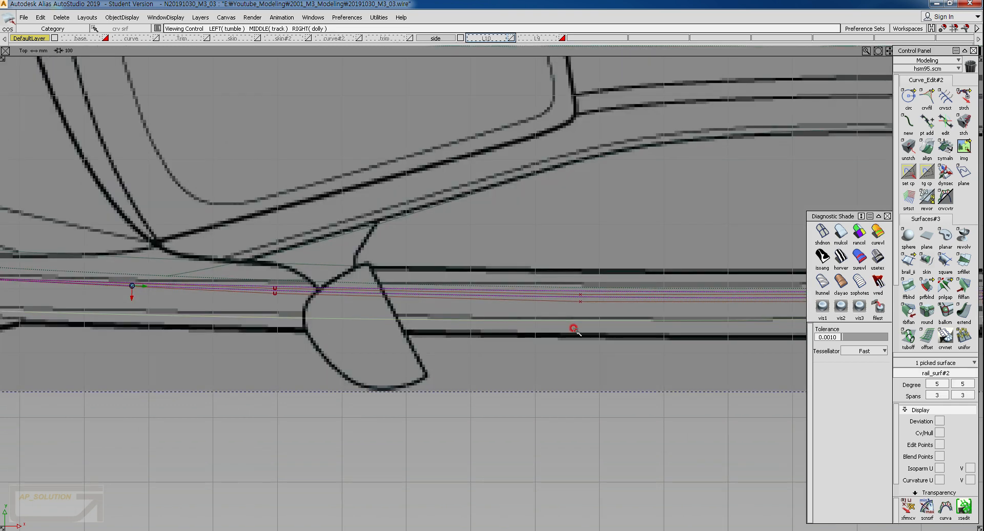
middle_click_drag(576, 331, 387, 324, "alt+shift")
middle_click_drag(569, 325, 441, 323, "alt+shift")
middle_click_drag(289, 318, 641, 317, "alt+shift")
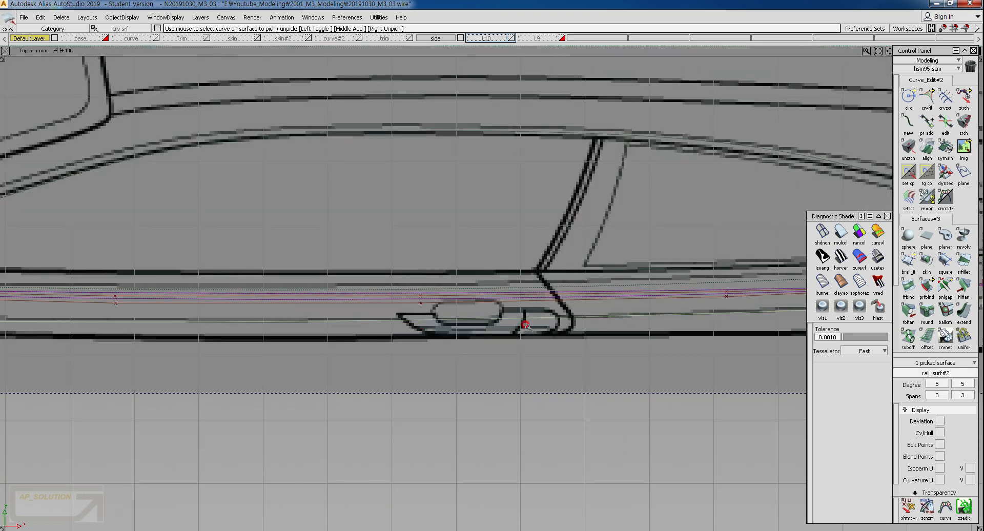
Nudge the upper rail curve's fourth and fifth control points from the front in Y, one at a time.
left_click_drag(387, 326, 435, 308, "ctrl+shift")
middle_click_drag(468, 336, 523, 341, "ctrl+shift")
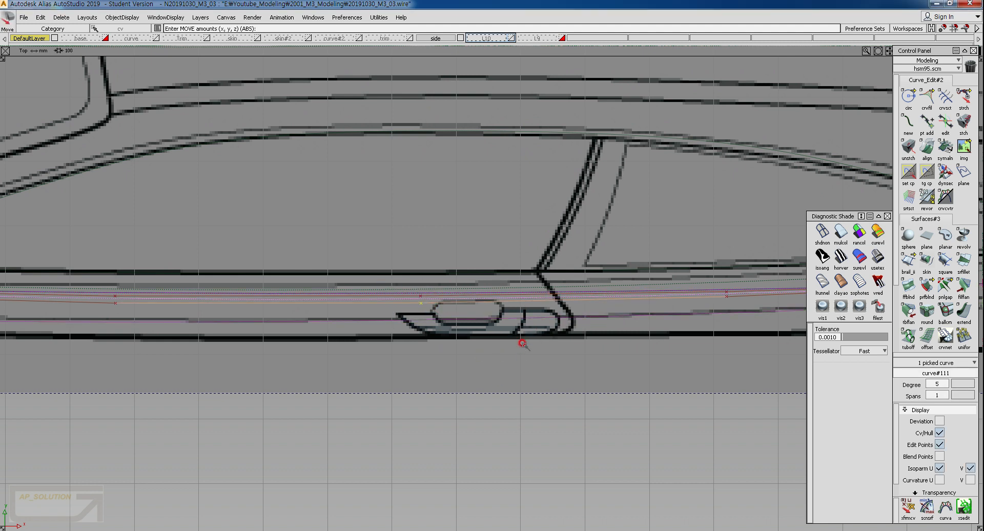
right_click_drag(522, 340, 524, 345)
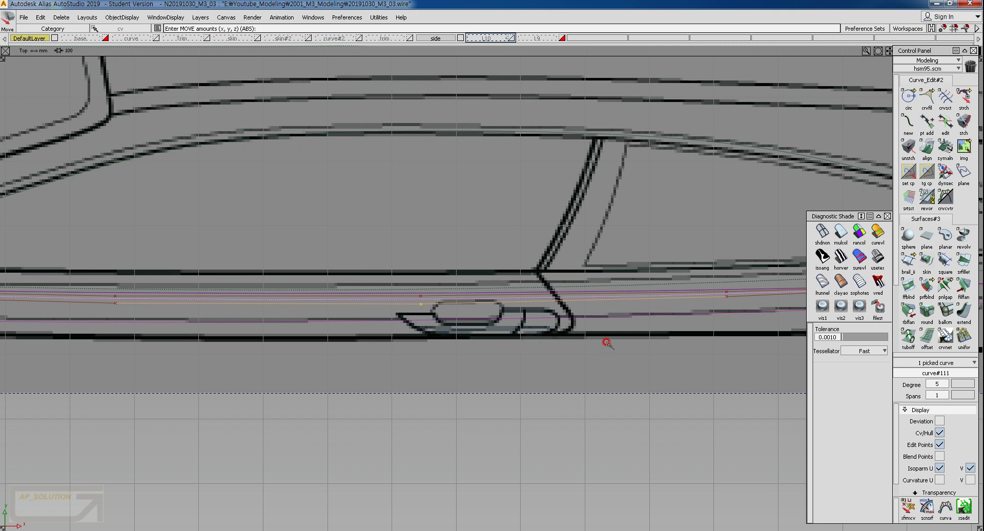
middle_click_drag(682, 326, 470, 330, "alt+shift")
left_click_drag(512, 336, 524, 308, "ctrl+shift")
middle_click_drag(548, 362, 560, 354, "ctrl+shift")
right_click_drag(547, 339, 547, 342)
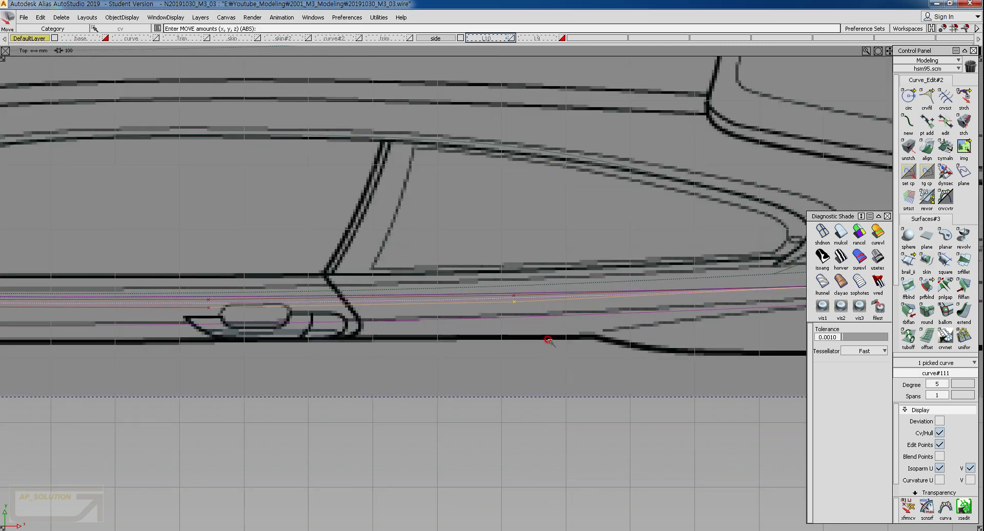
Pick the upper rail curve's second control point from the front, near the door mirror, and adjust its Y position.
middle_click_drag(111, 329, 580, 332, "alt+shift")
middle_click_drag(103, 324, 404, 325, "alt+shift")
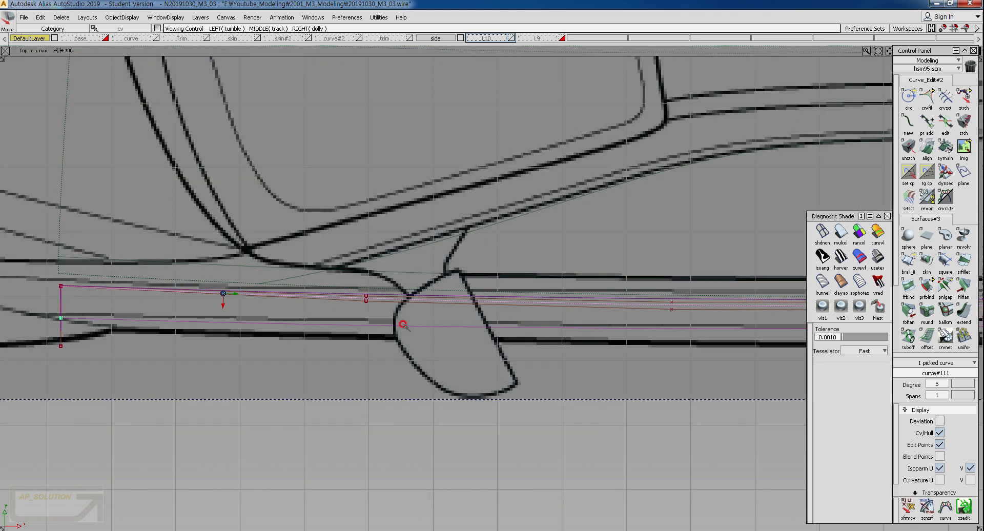
left_click_drag(360, 336, 377, 312, "ctrl+shift")
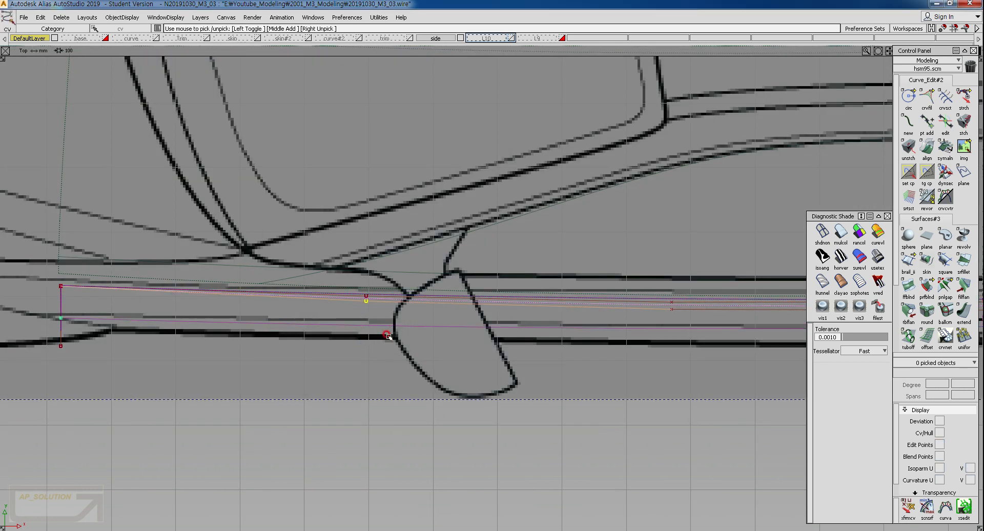
middle_click_drag(386, 336, 382, 368, "ctrl+shift")
right_click_drag(384, 370, 386, 368)
Pick the front upper corner point shared by the rail and section curves and adjust its Y position in the top view.
middle_click_drag(88, 303, 333, 310, "alt+shift")
right_click_drag(297, 353, 370, 287, "ctrl+shift")
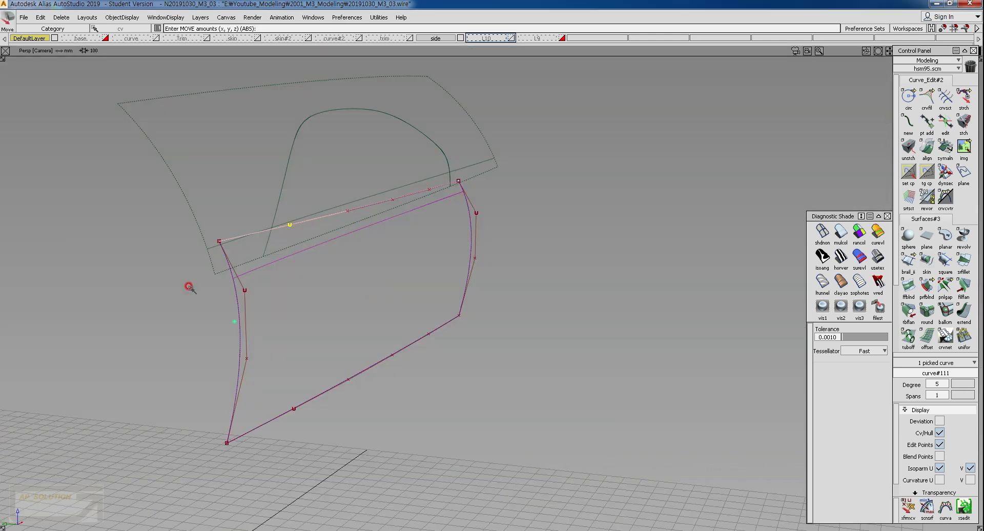
left_click_drag(188, 287, 180, 241, "ctrl+shift")
left_click_drag(248, 258, 249, 258)
left_click_drag(177, 223, 254, 259)
right_click_drag(287, 256, 289, 300, "ctrl+shift")
middle_click_drag(332, 352, 353, 345, "ctrl+shift")
right_click_drag(354, 346, 424, 300)
right_click(359, 343)
Clear the picked points, shade the surfaces, and check the side surface's length against the top-view blueprint.
left_click_drag(343, 334, 380, 328, "alt+shift")
left_click_drag(360, 358, 361, 292, "ctrl+shift")
left_click(840, 233)
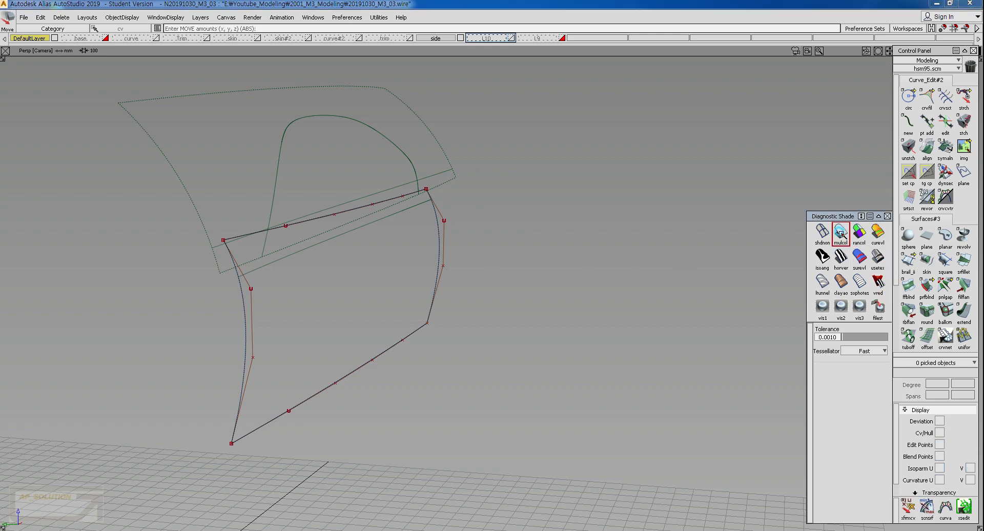
right_click_drag(339, 238, 335, 282, "ctrl+shift")
left_click_drag(596, 327, 307, 319, "alt+shift")
left_click_drag(632, 324, 307, 318, "alt+shift")
left_click_drag(659, 340, 537, 338, "alt+shift")
middle_click_drag(536, 339, 176, 322, "alt+shift")
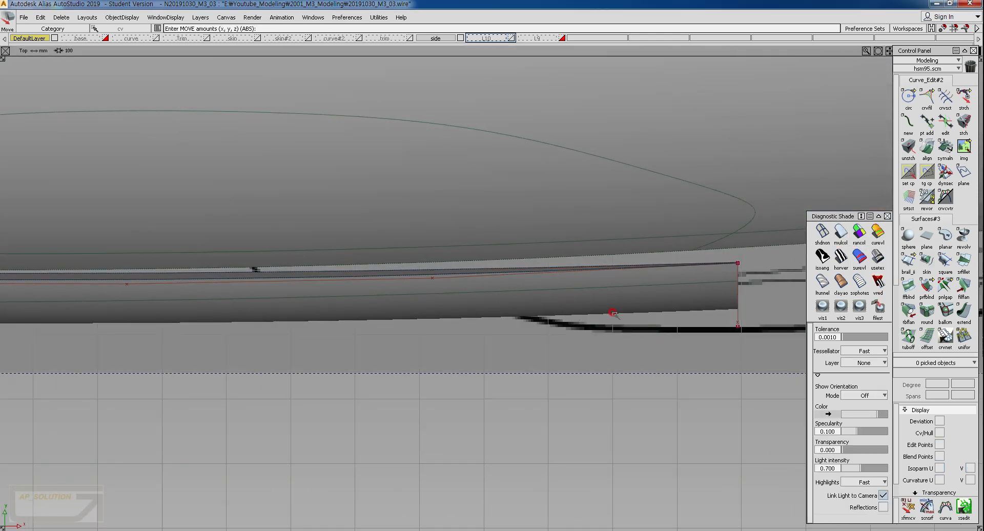
Pick the upper middle control point of the front and rear section curves and move both slightly inward in Y.
right_click_drag(650, 344, 599, 305, "ctrl+shift")
left_click(426, 345, "alt+shift")
left_click_drag(219, 337, 271, 358, "ctrl+shift")
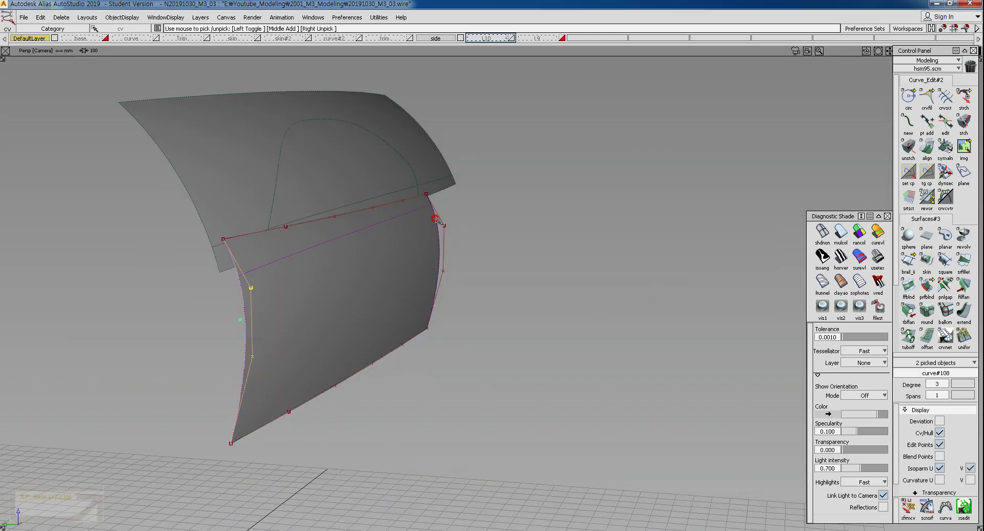
left_click_drag(436, 220, 468, 289)
right_click_drag(510, 242, 495, 309, "ctrl+shift")
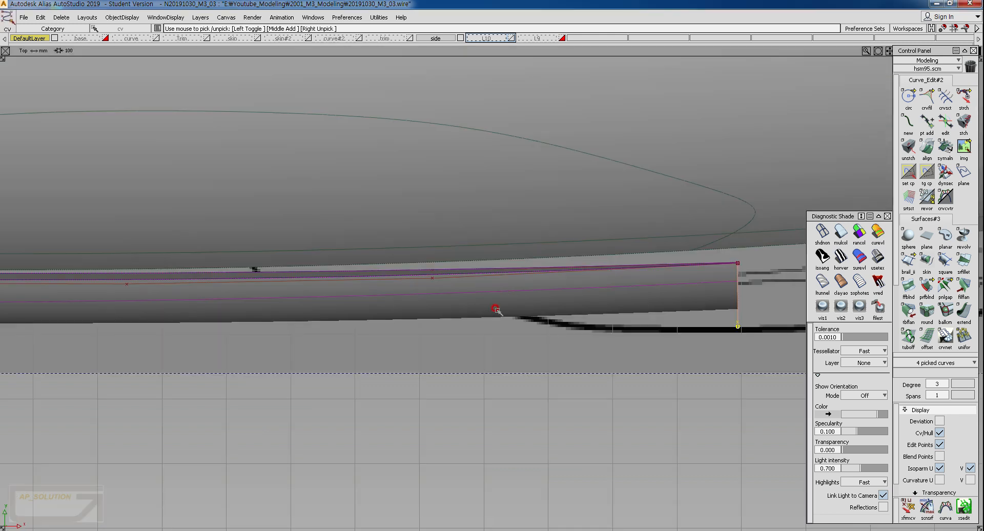
middle_click_drag(475, 397, 478, 367, "ctrl+shift")
right_click_drag(478, 367, 484, 358)
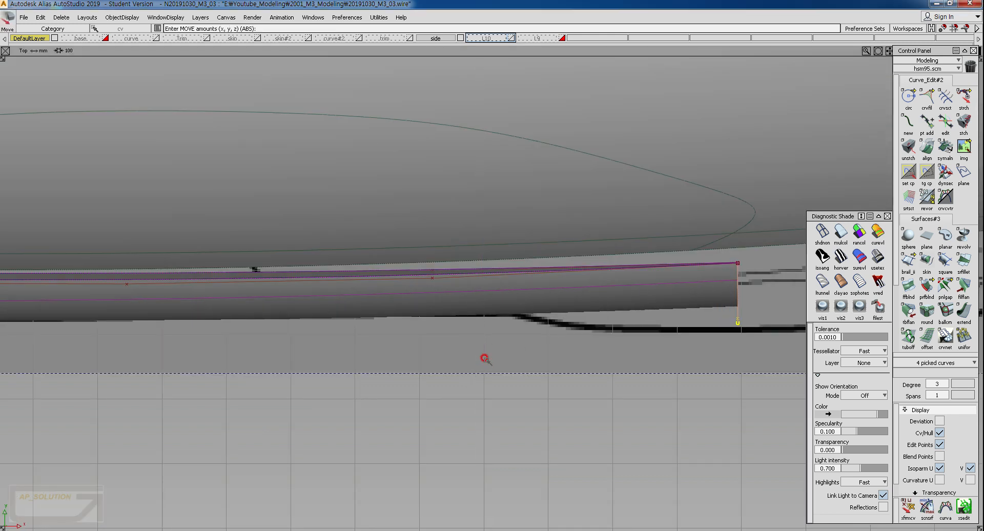
Fine-tune the picked section points' Y position at the front end and compare the side surface with the blueprint.
middle_click_drag(485, 358, 644, 345, "alt+shift")
middle_click_drag(270, 369, 546, 372, "alt+shift")
right_click_drag(392, 378, 391, 367)
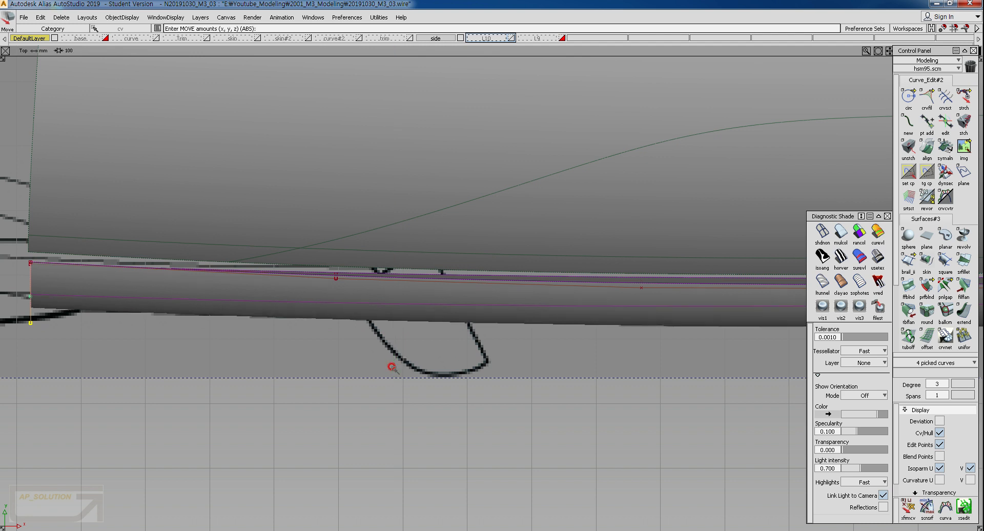
middle_click_drag(546, 374, 270, 367, "alt+shift")
middle_click_drag(585, 367, 263, 360, "alt+shift")
middle_click_drag(505, 367, 358, 364, "alt+shift")
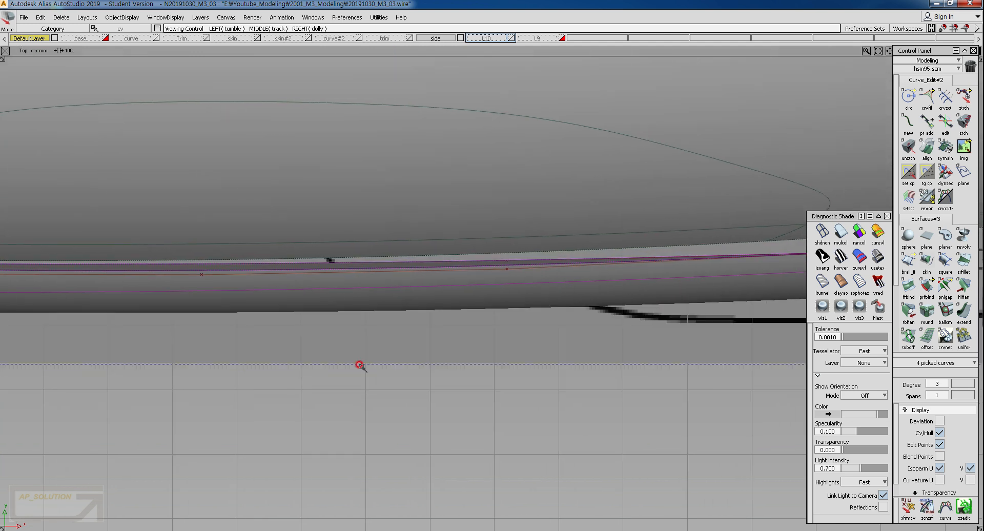
Pick the front end control points of the side surface's rail and section curves and adjust their Y position in the top view.
right_click_drag(441, 367, 446, 363)
middle_click_drag(104, 326, 469, 339, "alt+shift")
middle_click_drag(141, 342, 512, 341, "alt+shift")
middle_click_drag(109, 338, 362, 353, "alt+shift")
left_click_drag(272, 369, 272, 252, "ctrl+shift")
left_click_drag(213, 238, 330, 373, "ctrl+shift")
right_click_drag(363, 361, 365, 365)
right_click_drag(436, 370, 436, 370)
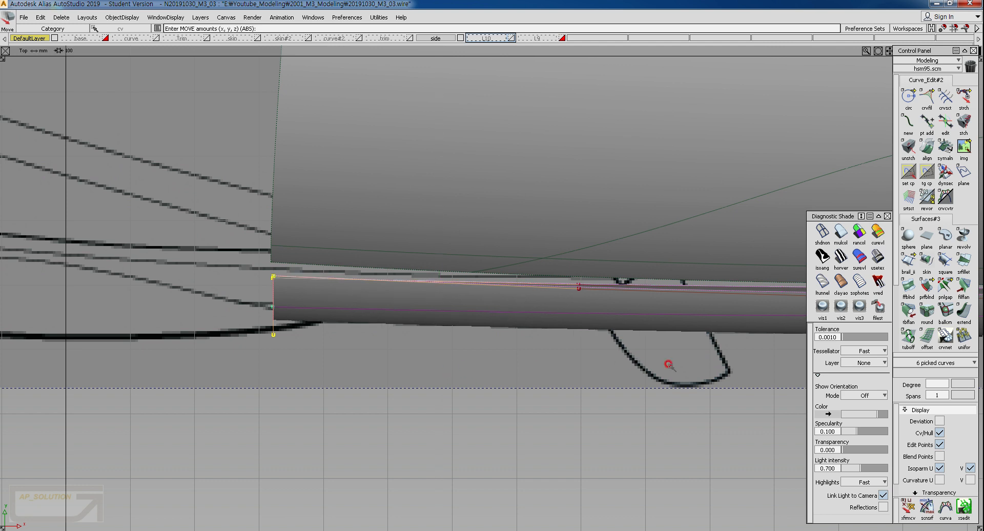
Clear the picked points and compare the side surface with the top-view blueprint, with shading off and on.
middle_click_drag(668, 364, 511, 363, "alt+shift")
mouse_move(417, 266)
left_mouse_down("ctrl+shift")
mouse_move(409, 274)
mouse_move(439, 287)
left_mouse_up("ctrl+shift")
left_click(821, 233)
right_click_drag(469, 418, 472, 391, "ctrl+shift")
left_click_drag(472, 392, 500, 365, "ctrl+shift")
middle_click_drag(516, 351, 302, 367, "alt+shift")
right_click_drag(303, 367, 252, 395, "alt+shift")
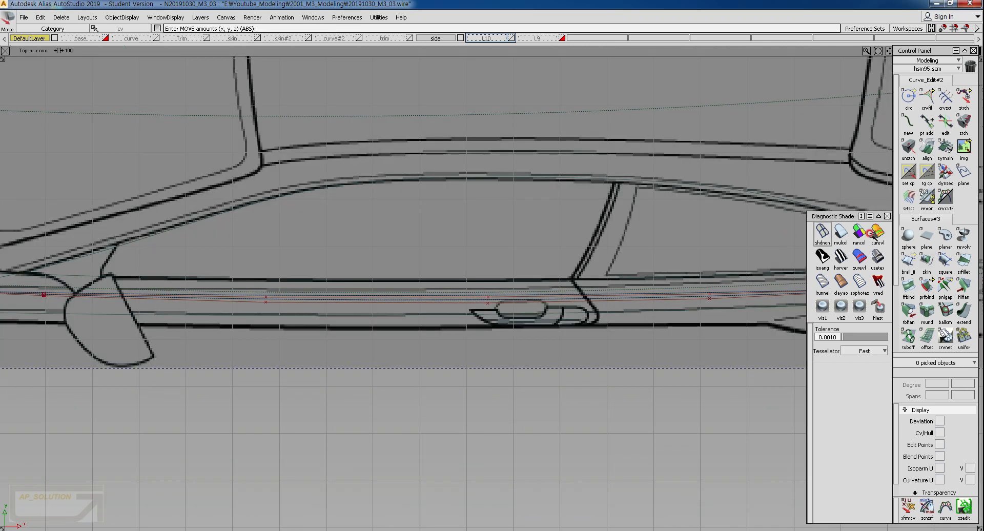
left_click(841, 233)
middle_click_drag(804, 322, 455, 320, "alt+shift")
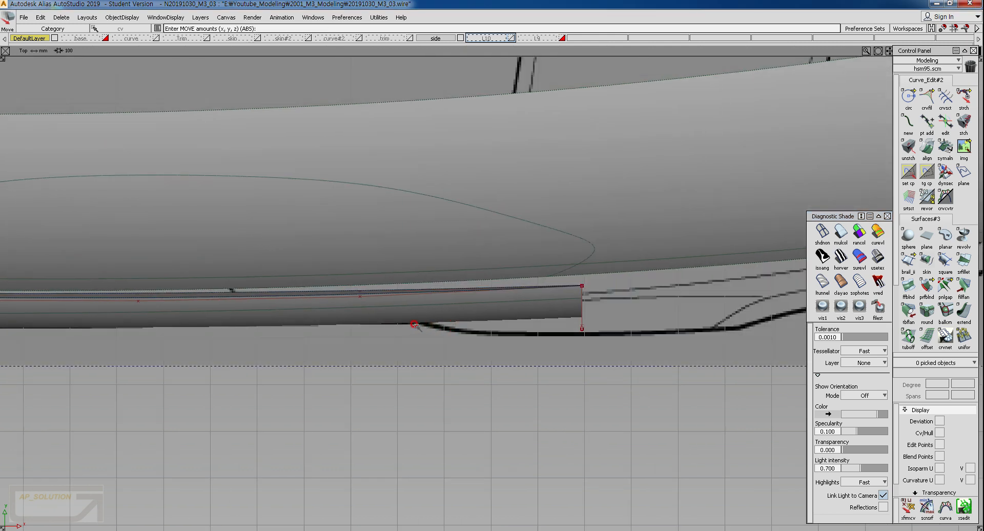
Pick the rear end control points of the rail and section curves, move them slightly outward in Y, and clear the pick.
left_click_drag(537, 262, 620, 426)
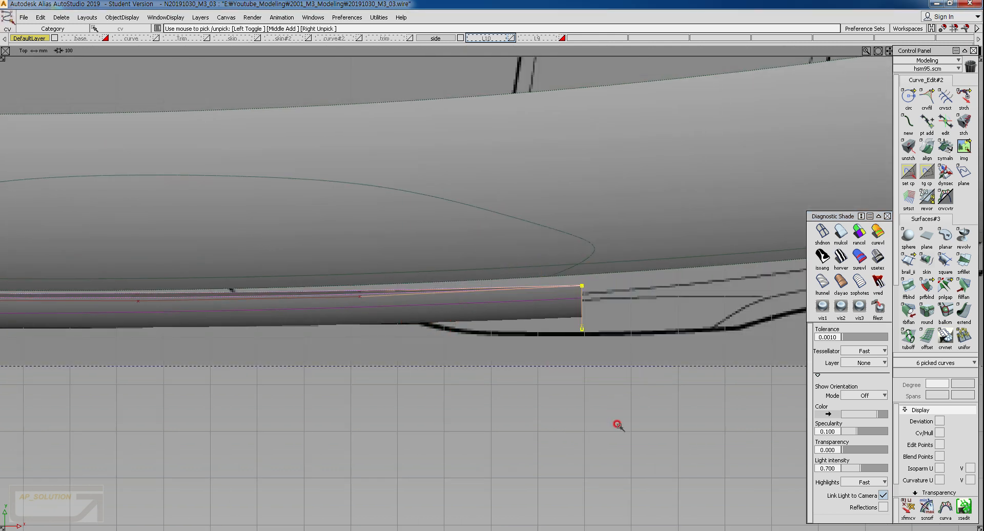
right_click_drag(635, 355, 636, 358)
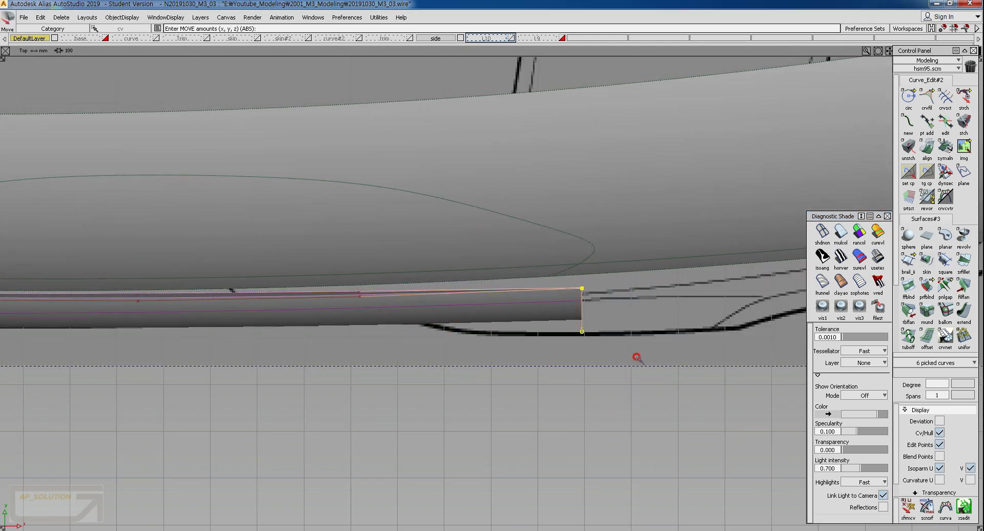
left_click_drag(464, 354, 465, 285, "ctrl+shift")
left_click(455, 358, "alt+shift")
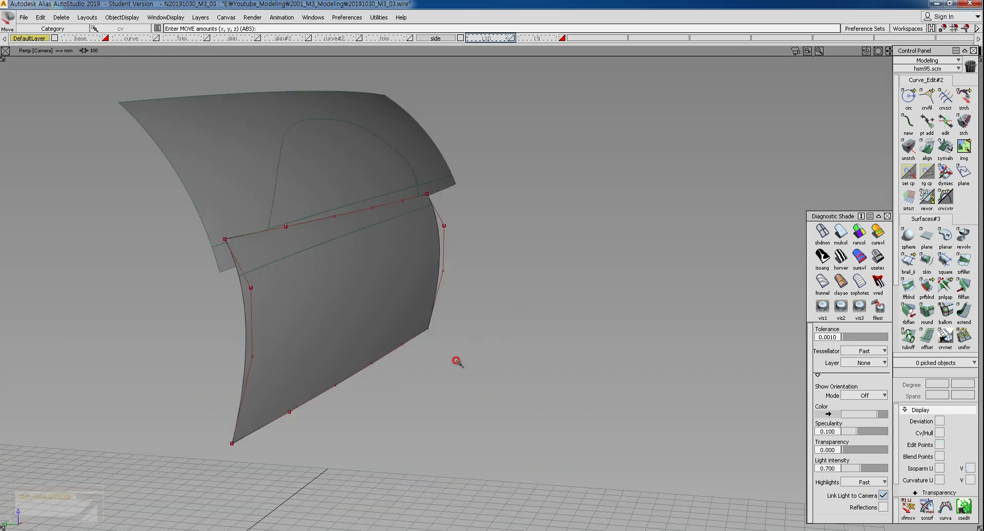
Examine the side surface with black-and-white horizontal zebra stripes in the perspective and side views.
left_click_drag(455, 358, 458, 339, "alt+shift")
left_click(840, 251)
left_click_drag(546, 327, 290, 349, "alt+shift")
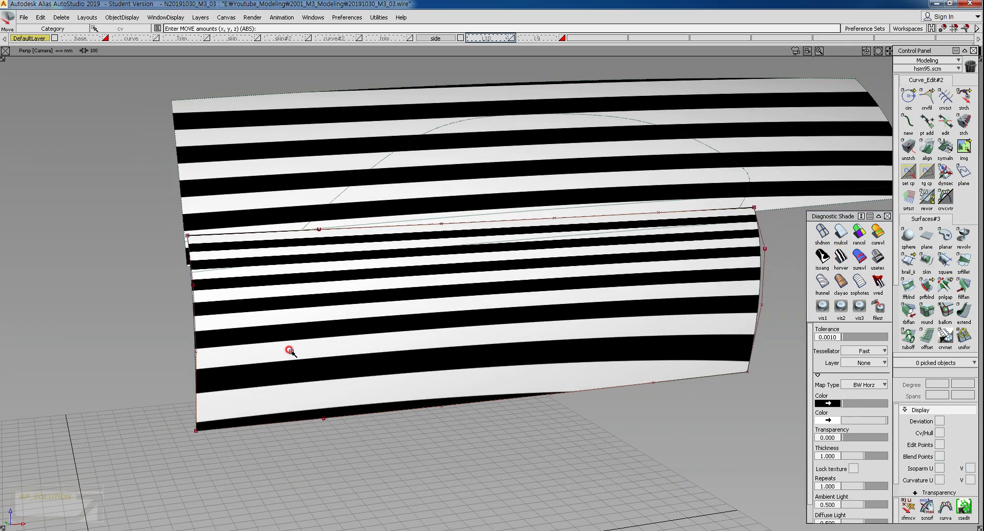
key("F6")
right_click_drag(444, 347, 334, 392, "alt+shift")
middle_click_drag(334, 391, 436, 376, "alt+shift")
right_click_drag(437, 377, 461, 371, "alt+shift")
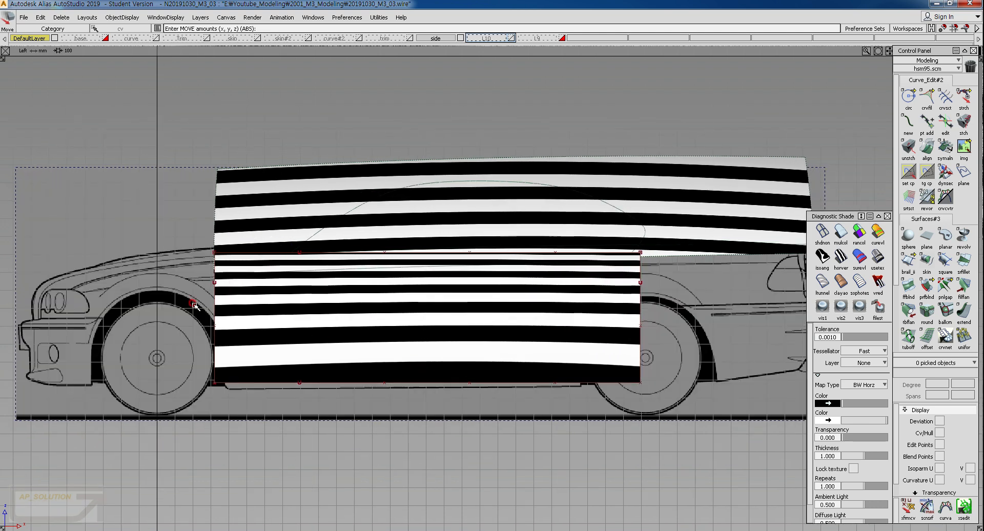
Examine the side surface's highlight with the Showroom reflection map in perspective, and restore the plain multi-color shading.
left_click(840, 234)
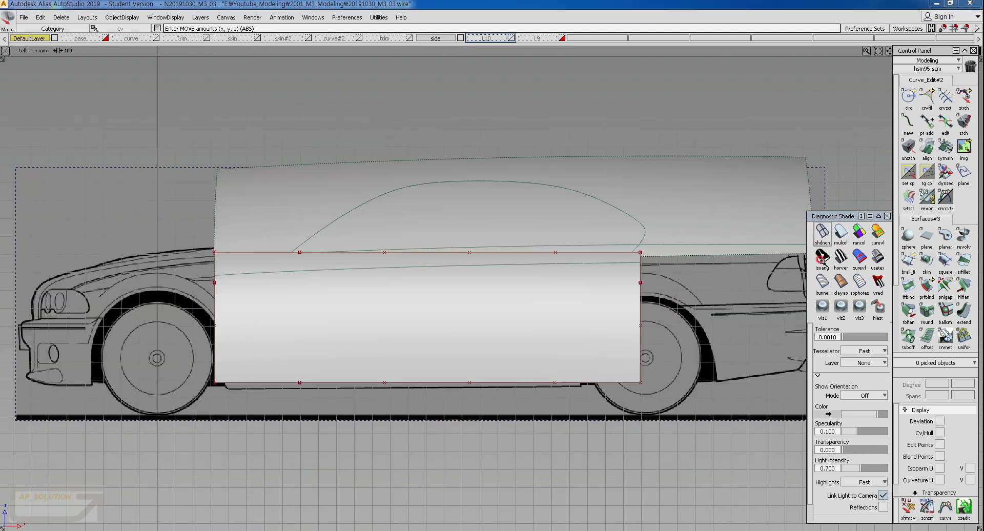
left_click(877, 260)
right_click_drag(605, 308, 724, 252, "ctrl+shift")
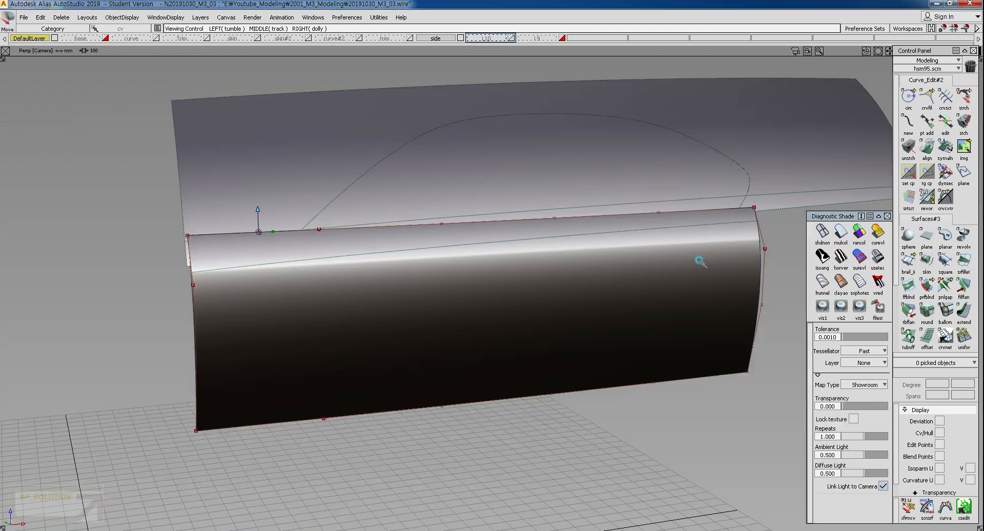
mouse_move(701, 262)
left_mouse_down("alt+shift")
mouse_move(630, 275)
mouse_move(575, 232)
mouse_move(595, 232)
mouse_move(602, 257)
mouse_move(705, 248)
left_mouse_up("alt+shift")
left_click(840, 233)
mouse_move(567, 230)
left_mouse_down("alt+shift")
mouse_move(455, 242)
mouse_move(456, 266)
mouse_move(559, 297)
mouse_move(604, 271)
left_mouse_up("alt+shift")
Pick the four rail and section curves of the side surface and assign them to the hidden layer L10.
mouse_move(379, 258)
right_mouse_down("ctrl+shift")
mouse_move(353, 288)
mouse_move(340, 281)
right_mouse_up("ctrl+shift")
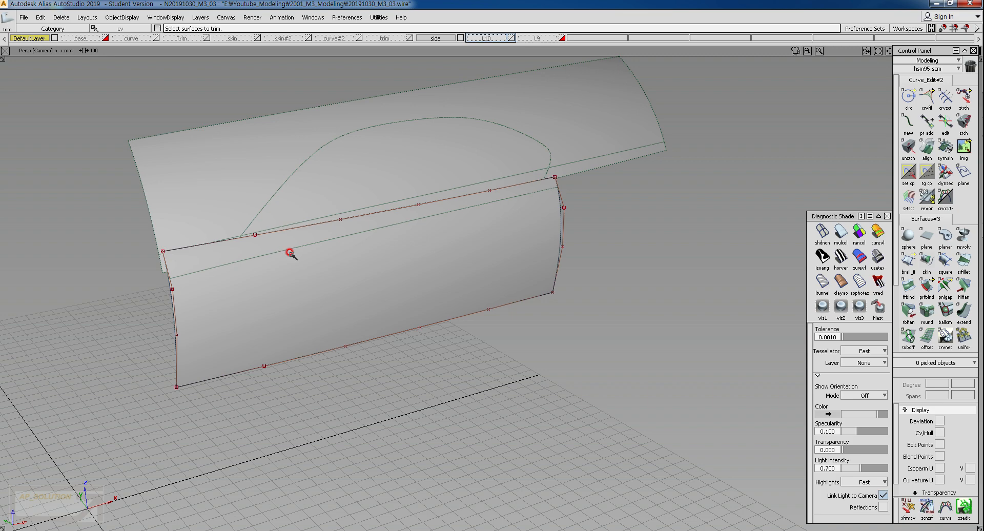
mouse_move(315, 254)
left_mouse_down("alt+shift")
mouse_move(334, 268)
mouse_move(610, 270)
mouse_move(248, 264)
mouse_move(364, 281)
mouse_move(467, 318)
mouse_move(466, 338)
mouse_move(490, 312)
left_mouse_up("alt+shift")
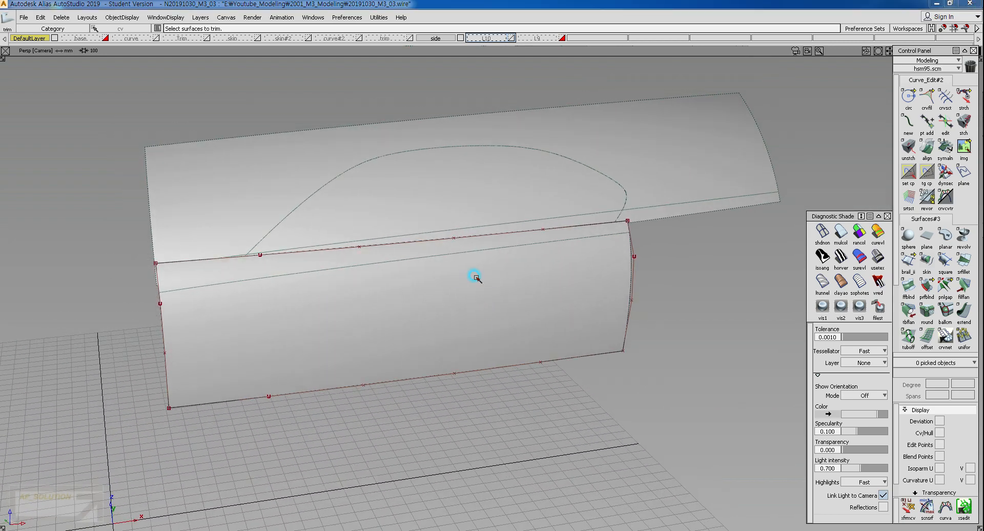
left_click(399, 286)
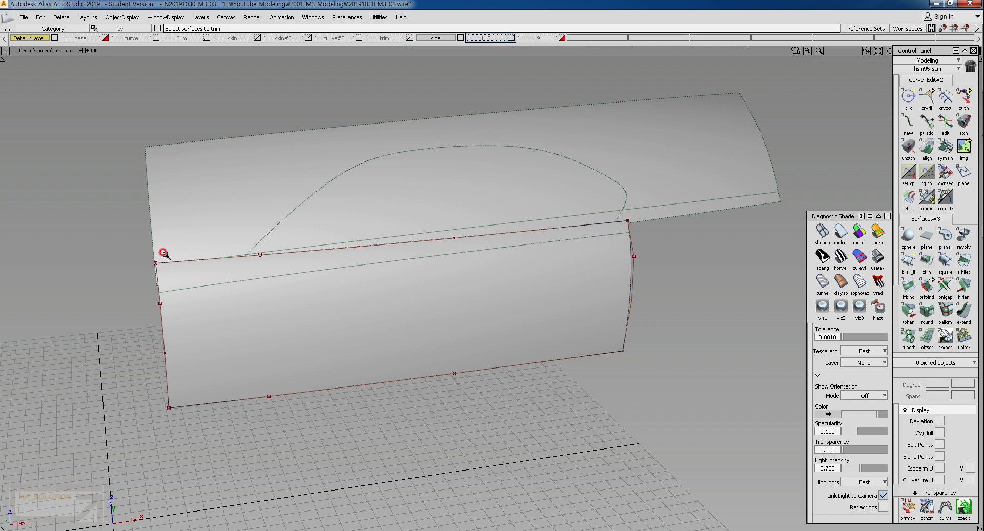
left_click_drag(106, 213, 736, 469)
left_click_drag(521, 260, 538, 328, "alt+shift")
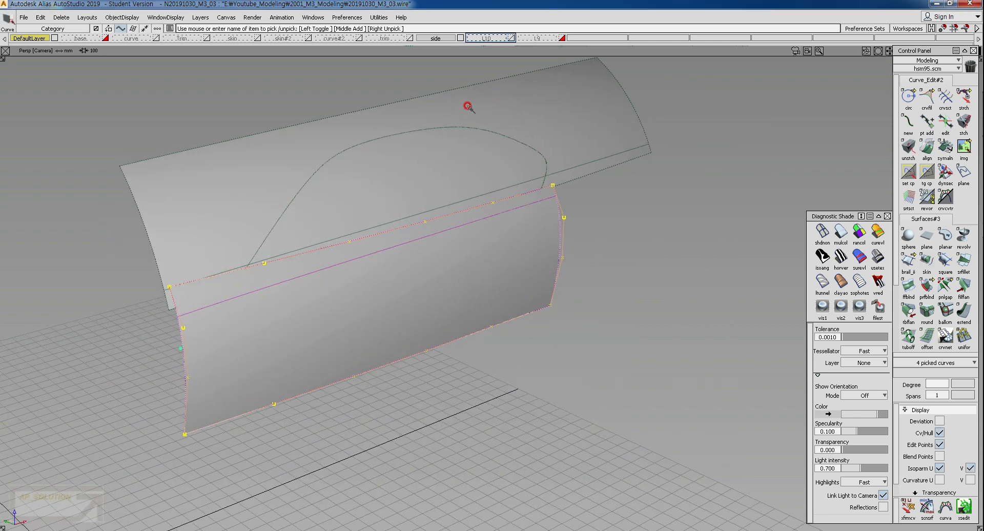
left_click(498, 37)
left_click(482, 47)
Turn off the surface shading and examine the beltline and shoulder line in the side-view blueprint.
left_click_drag(436, 225, 405, 245, "alt+shift")
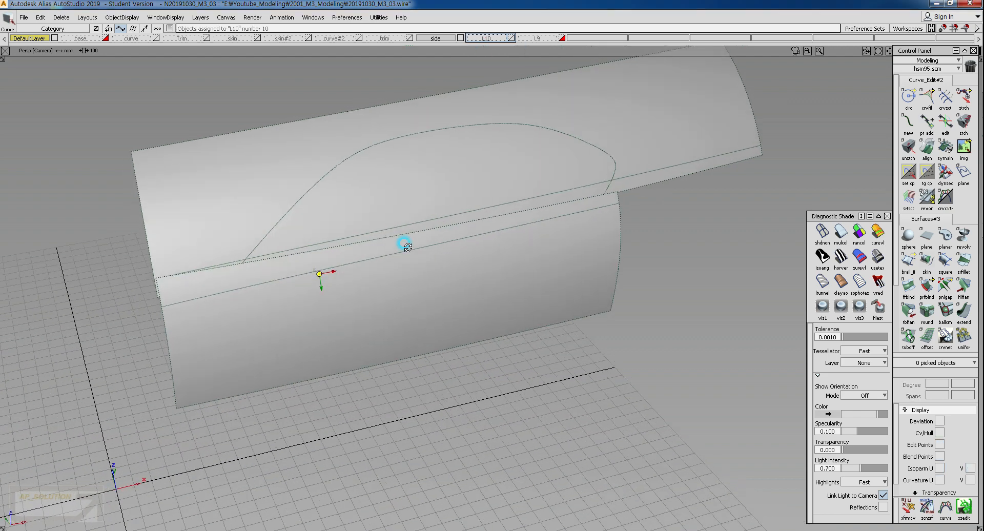
left_click_drag(430, 190, 320, 195, "alt+shift")
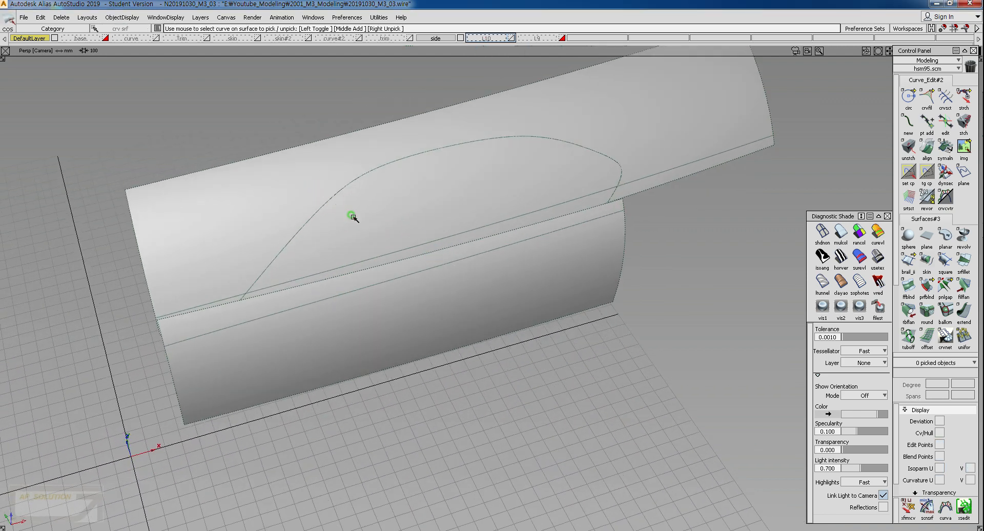
key("F6")
left_click(822, 233)
mouse_move(347, 272)
right_mouse_down("alt+shift")
mouse_move(377, 239)
mouse_move(331, 256)
right_mouse_up("alt+shift")
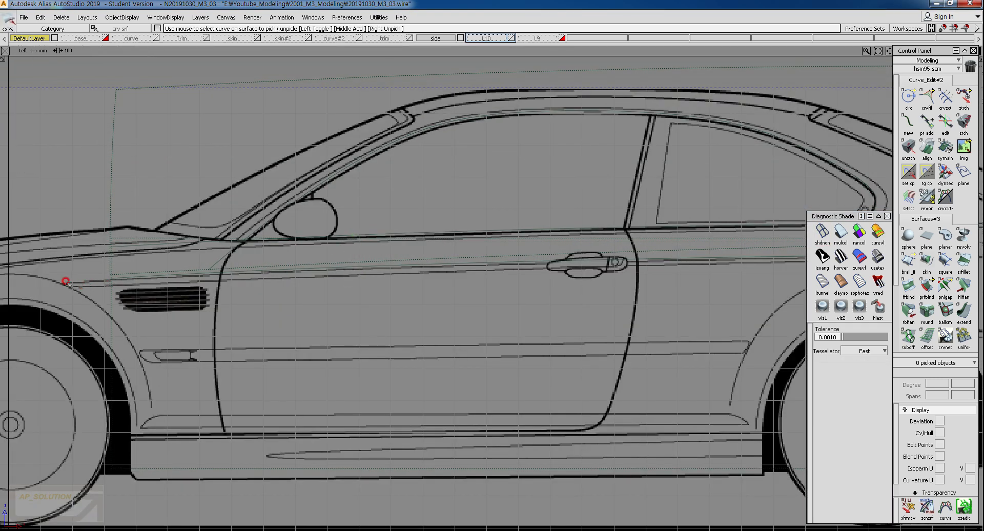
right_click_drag(242, 274, 610, 274, "alt+shift")
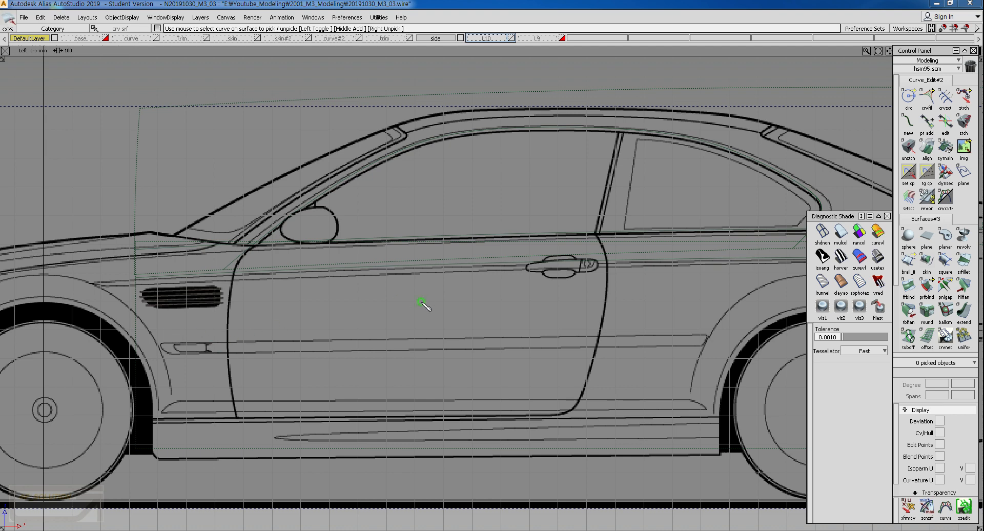
left_click(390, 312)
mouse_move(107, 282)
left_mouse_down()
mouse_move(862, 262)
mouse_move(803, 255)
left_mouse_up()
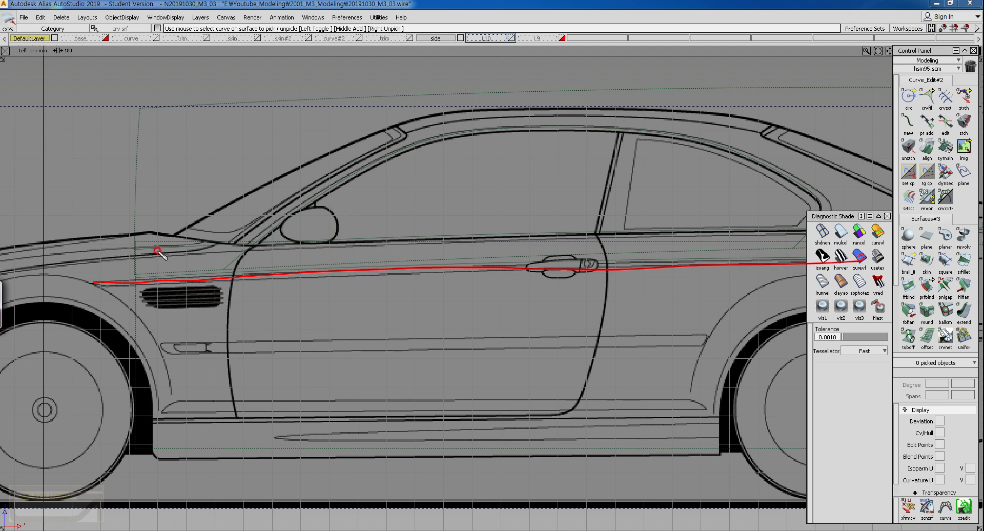
left_click_drag(157, 251, 880, 231)
mouse_move(438, 241)
left_mouse_down()
mouse_move(461, 267)
mouse_move(423, 434)
left_mouse_up()
mouse_move(437, 240)
left_mouse_down()
mouse_move(462, 268)
mouse_move(445, 225)
mouse_move(475, 254)
mouse_move(476, 244)
left_mouse_up()
mouse_move(177, 236)
left_mouse_down()
mouse_move(181, 291)
mouse_move(188, 241)
left_mouse_up()
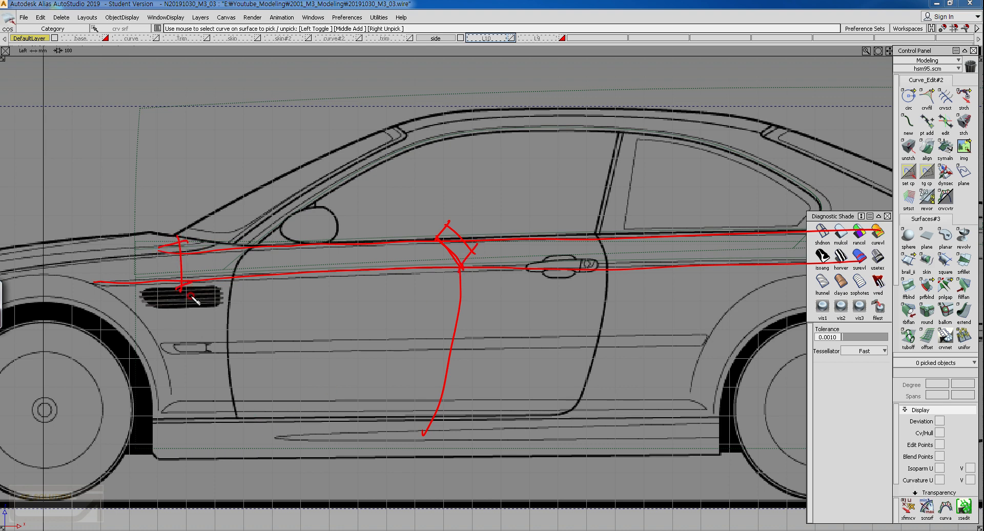
left_click_drag(364, 210, 356, 327)
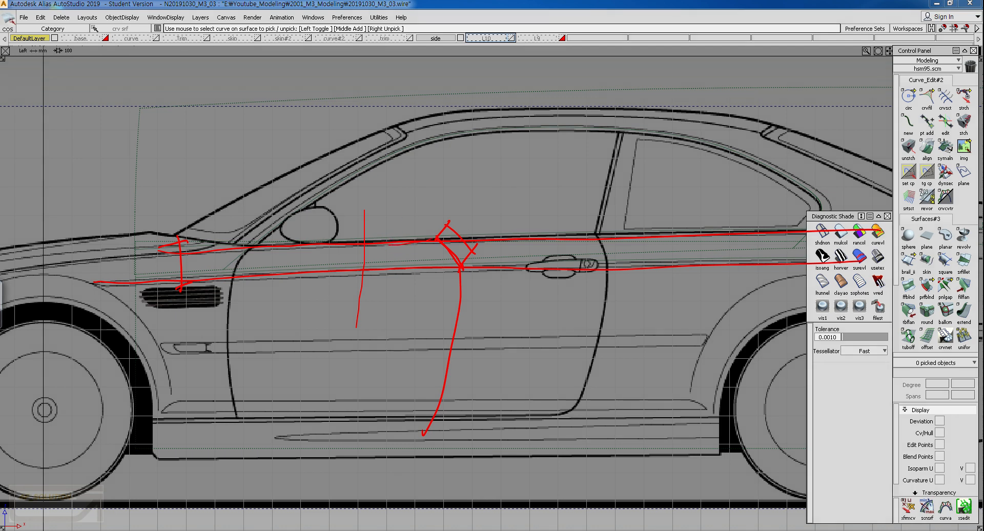
key("Escape")
Delete the window outline curve-on-surface from the upper body surface in the perspective view.
key("F8")
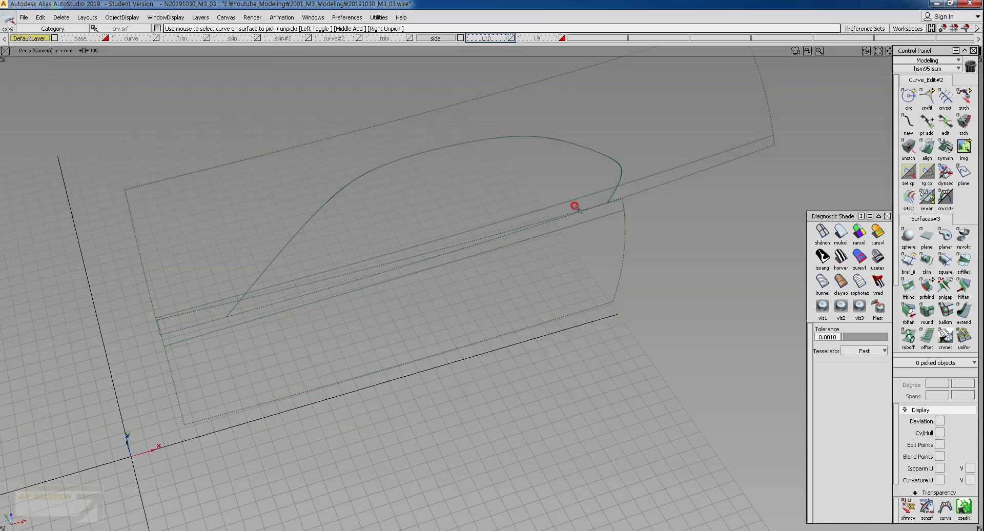
left_click_drag(446, 268, 363, 229, "alt+shift")
left_click_drag(331, 190, 396, 224)
key("Delete")
key("Return")
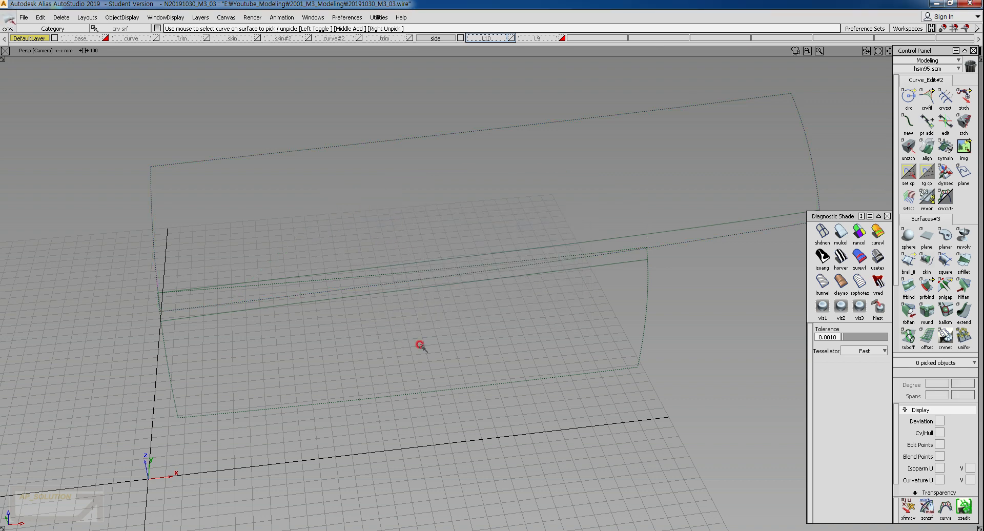
Trim both body surfaces at their lengthwise curves-on-surface, keeping the area above the line on the upper and below it on the lower.
left_click_drag(417, 345, 638, 302, "alt+shift")
left_click_drag(344, 297, 257, 358, "ctrl+shift")
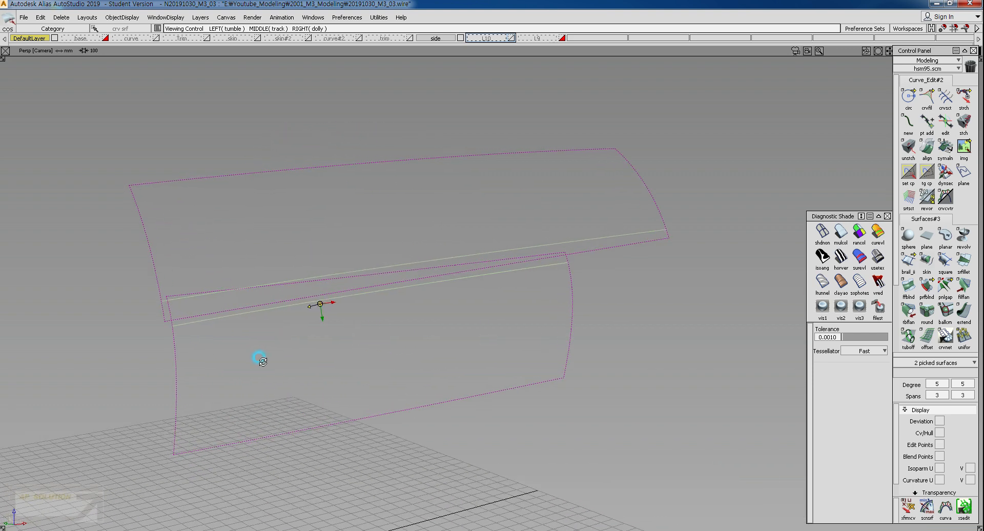
left_click_drag(343, 228, 319, 232, "ctrl+shift")
left_click(333, 218)
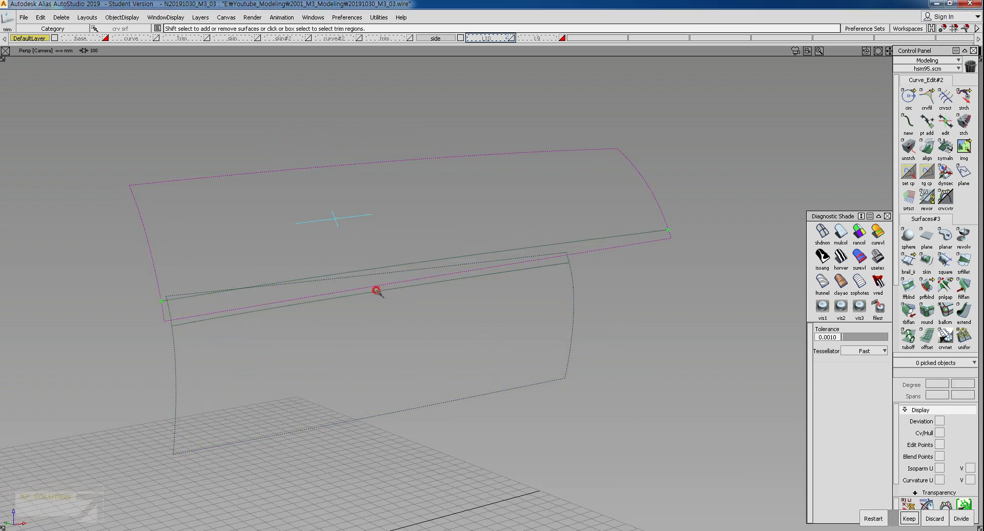
key("space")
left_click(377, 333)
left_click(379, 338)
key("space")
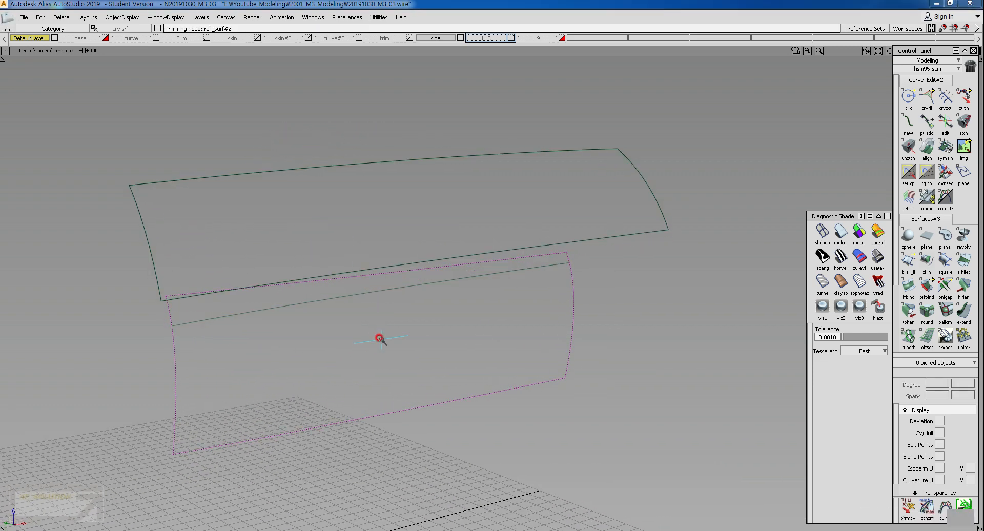
Show layer L10 in the front view, pick the short shoulder section curve, and hide the layer's remaining objects again.
left_click_drag(449, 376, 194, 295, "alt+shift")
right_click_drag(201, 298, 229, 313, "ctrl+shift")
right_click_drag(338, 362, 385, 259, "alt+shift")
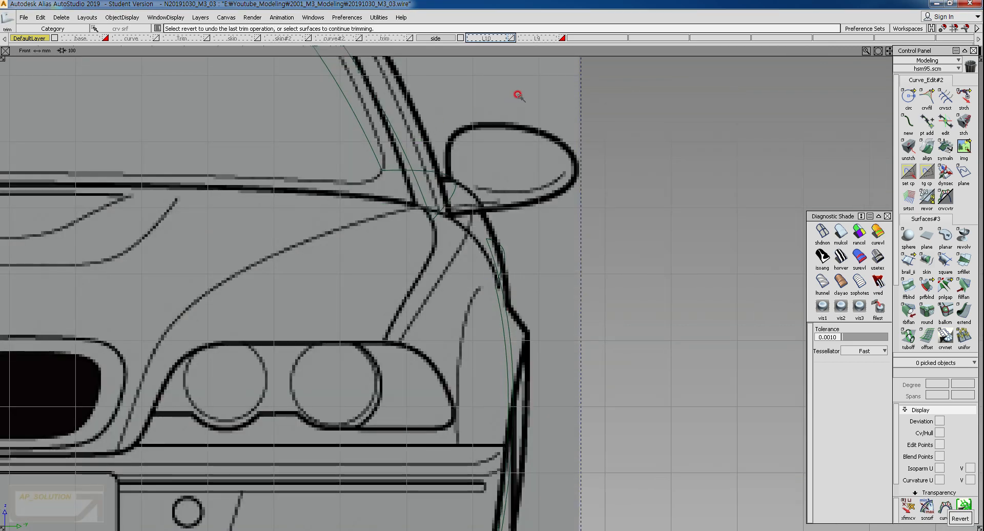
left_click(505, 39)
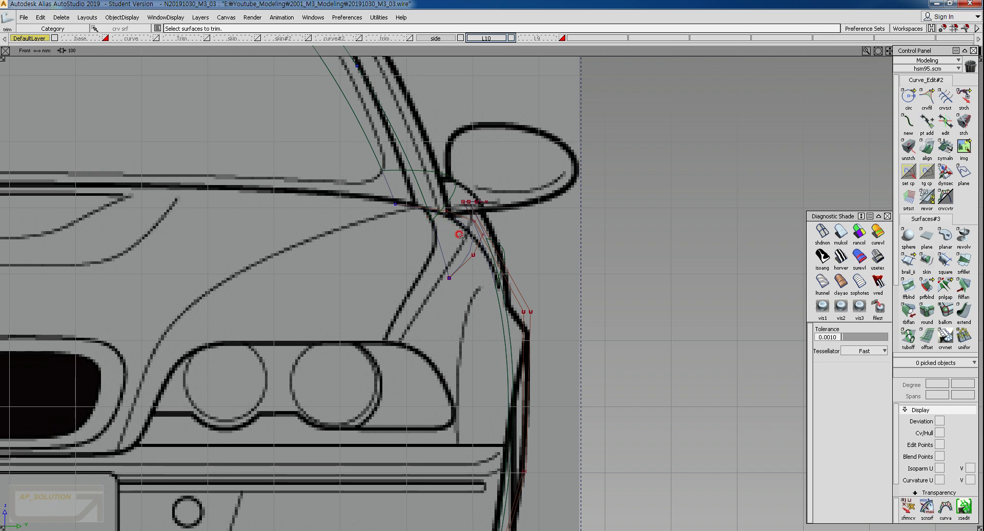
right_click_drag(467, 225, 412, 200, "alt+shift")
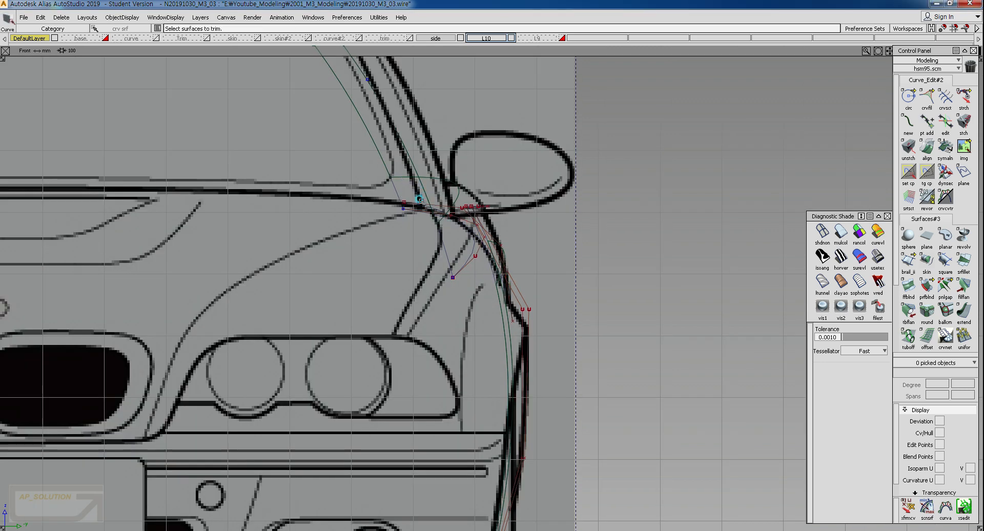
left_click_drag(419, 207, 470, 88, "ctrl+shift")
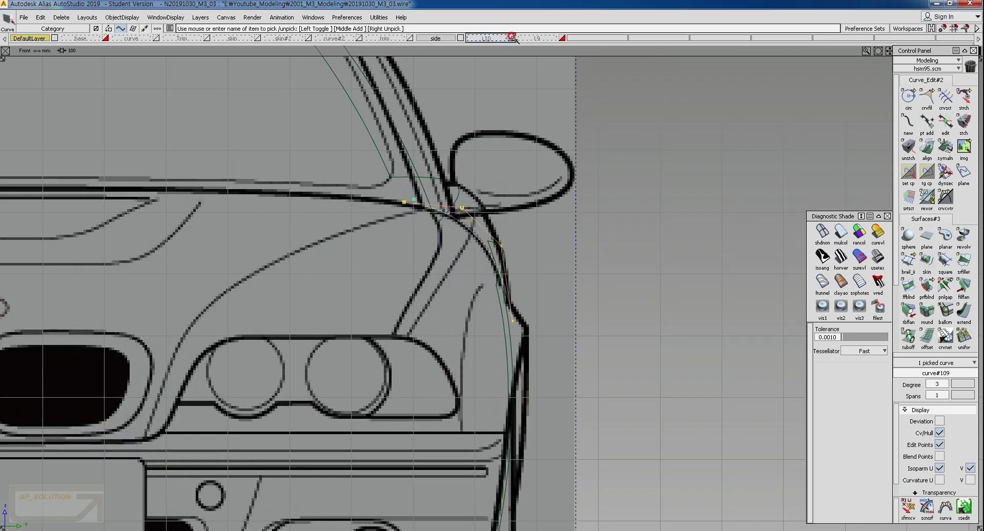
left_click(464, 239)
left_click(425, 201)
right_click_drag(450, 253, 477, 195, "ctrl+shift")
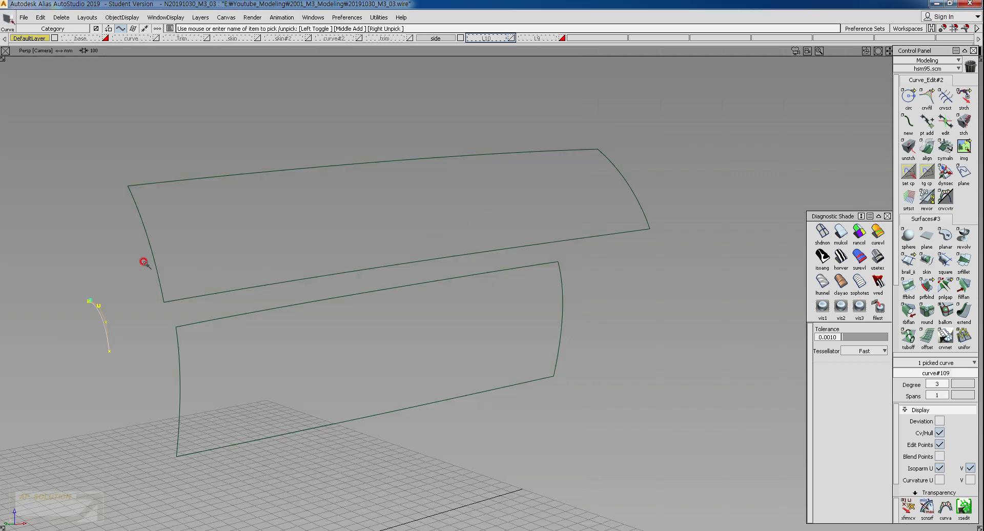
Copy and paste the shoulder section curve, and snap the copy's upper end to the front lower corner of the upper surface.
left_click_drag(143, 262, 213, 239, "alt+shift")
key("ctrl+c")
key("ctrl+v")
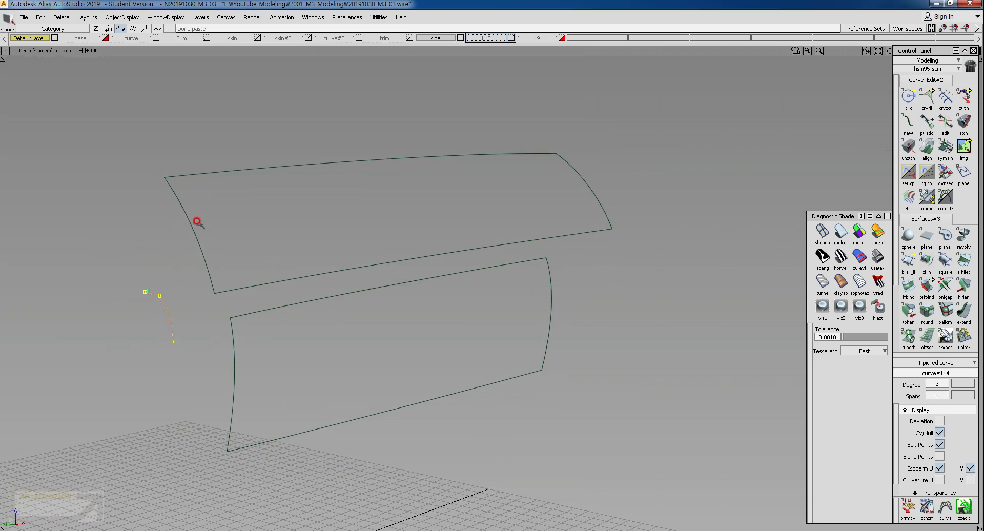
left_click_drag(198, 351, 169, 268, "ctrl+shift")
right_click(122, 257)
mouse_move(202, 372)
left_mouse_down("ctrl+shift")
mouse_move(209, 285)
mouse_move(242, 338)
left_mouse_up("ctrl+shift")
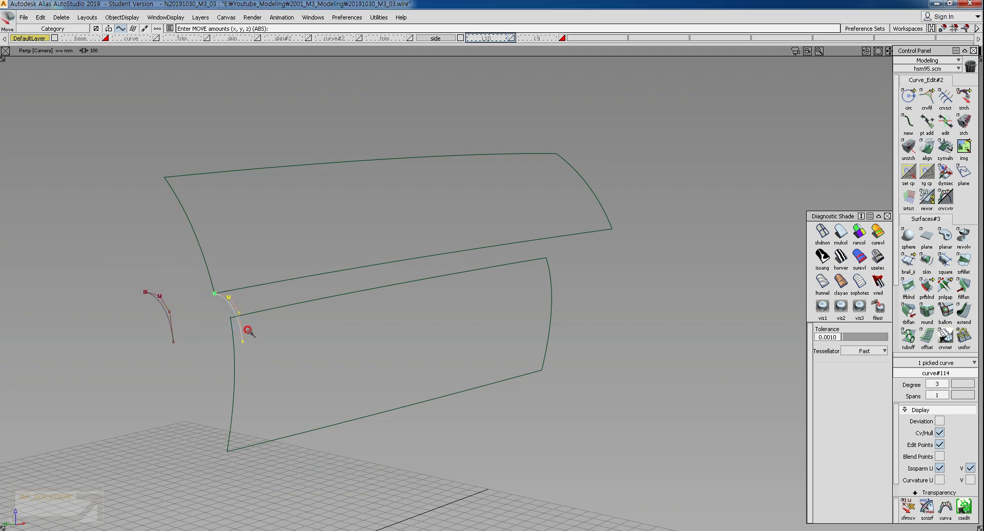
Scale the copied section curve down so its lower end reaches the front upper corner of the side surface.
right_click_drag(260, 321, 293, 333, "ctrl+shift")
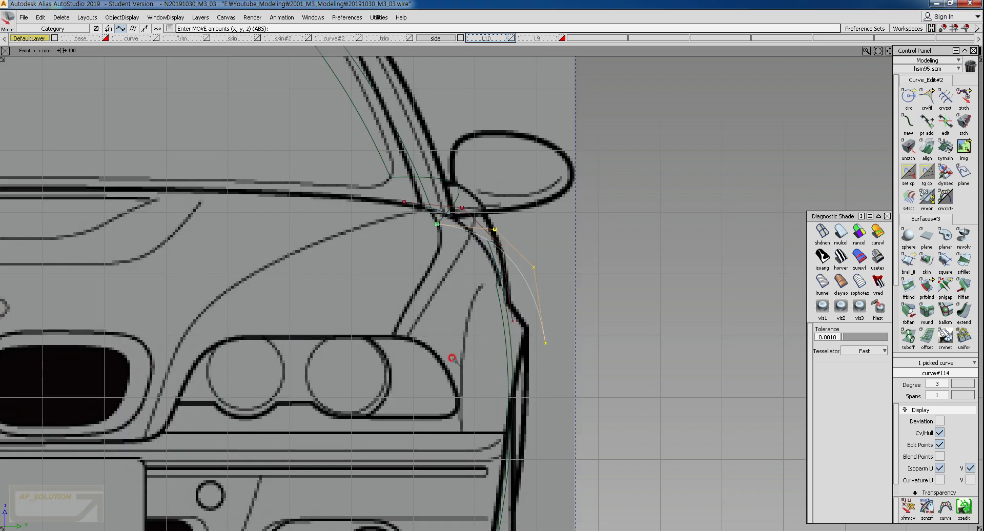
mouse_move(454, 358)
right_mouse_down("alt+shift")
mouse_move(488, 312)
mouse_move(609, 291)
right_mouse_up("alt+shift")
left_click_drag(610, 293, 534, 297)
middle_click_drag(436, 349, 483, 284, "ctrl+shift")
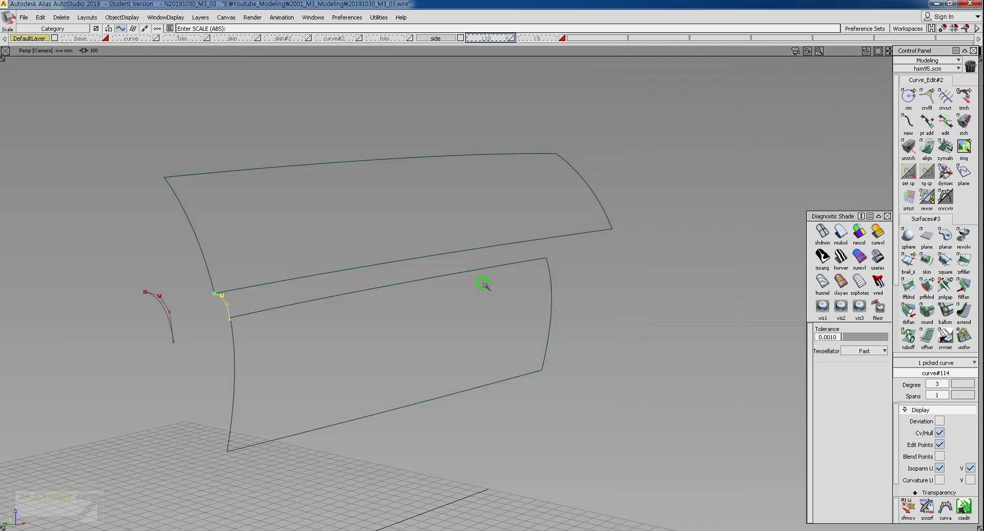
In the front view, move the copied section curve's second control point down and inward to reshape its upper part.
left_click_drag(259, 338, 278, 382, "alt+shift")
left_click(225, 308, "alt+shift")
scroll(239, 317, "up", 5)
scroll(239, 317, "up", 1)
right_click_drag(268, 419, 249, 360, "ctrl+shift")
left_click_drag(249, 359, 259, 278)
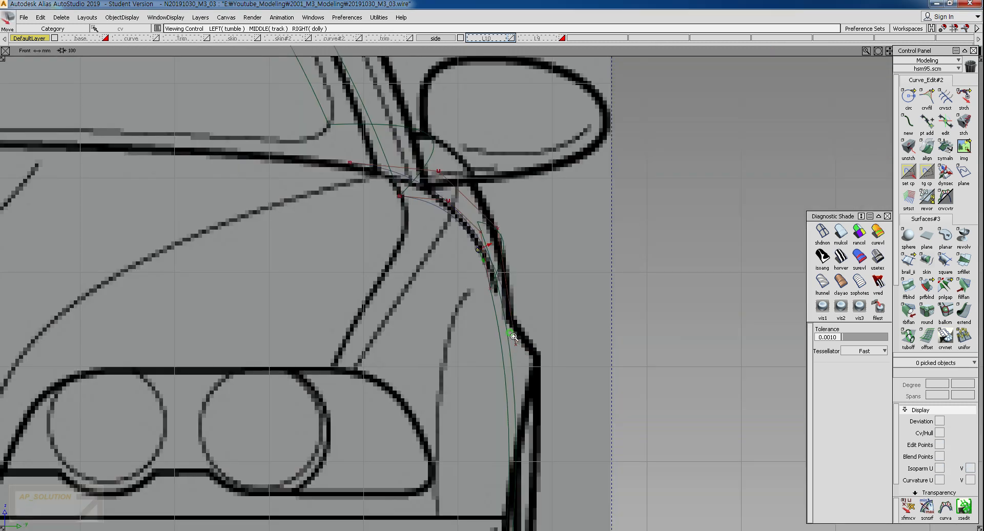
right_click_drag(531, 351, 512, 303, "ctrl+shift")
middle_click_drag(512, 302, 507, 322, "alt+shift")
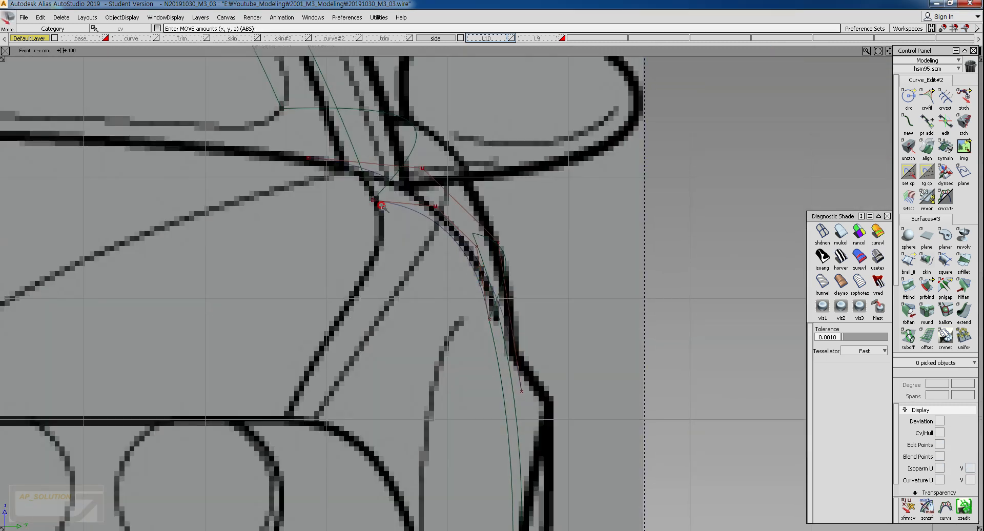
left_click_drag(410, 199, 393, 209, "ctrl+shift")
left_click_drag(425, 196, 483, 256)
right_click_drag(552, 307, 560, 243, "ctrl+shift")
left_click_drag(561, 243, 552, 254)
Fine-tune the two inner control points of the copied section curve to match the original curve's shape in the front view.
left_click_drag(364, 153, 353, 132, "ctrl+shift")
left_click_drag(323, 142, 297, 157, "ctrl+shift")
left_click(322, 156)
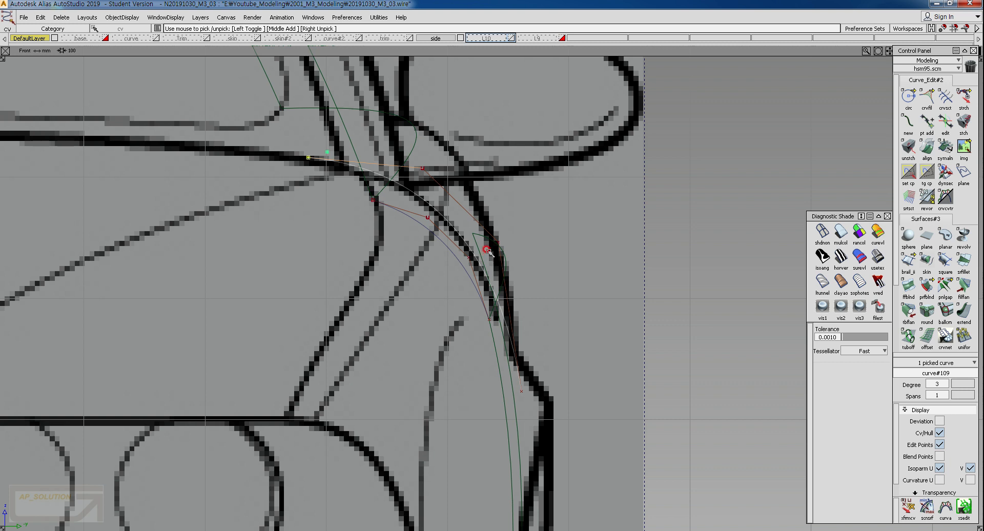
mouse_move(479, 299)
left_mouse_down("ctrl+shift")
mouse_move(426, 244)
mouse_move(475, 266)
left_mouse_up("ctrl+shift")
right_click_drag(541, 309, 546, 280, "ctrl+shift")
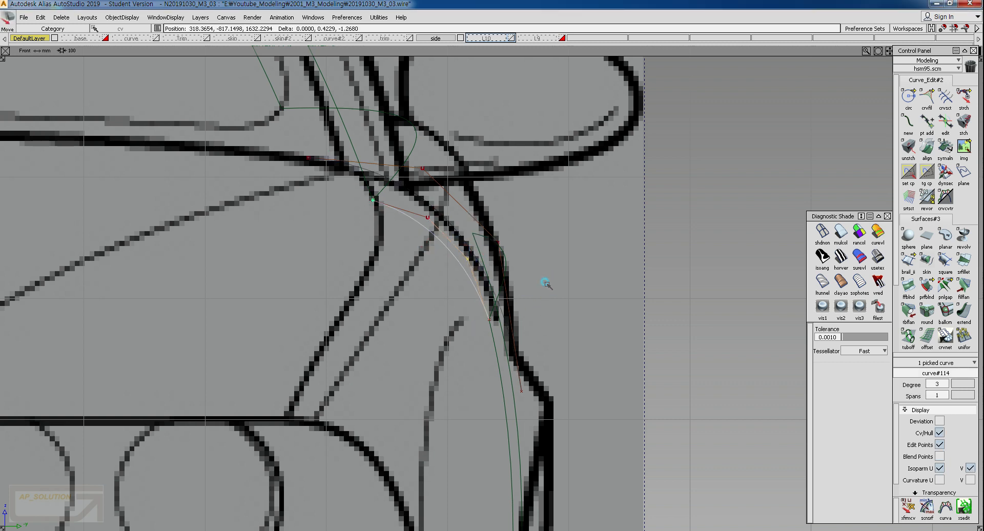
left_click_drag(421, 196, 427, 215)
left_click(427, 216)
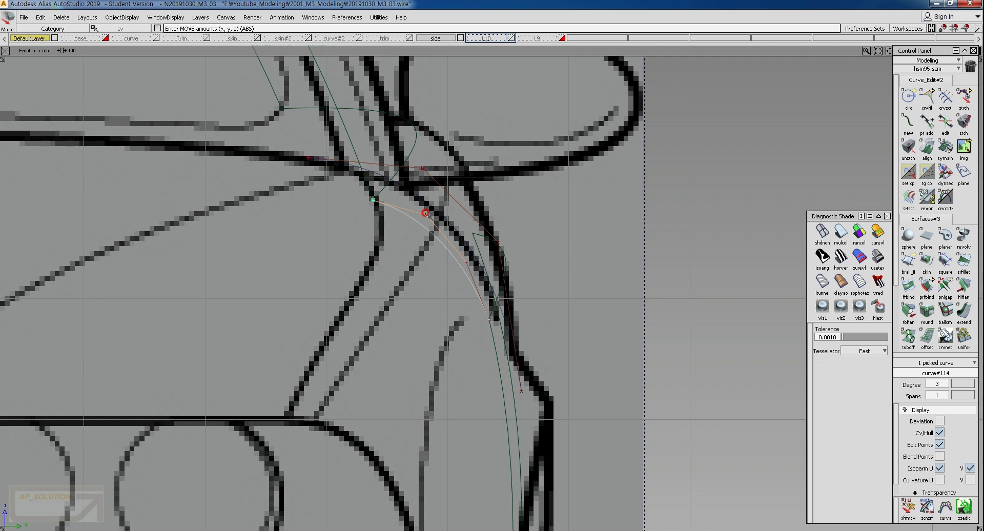
left_click_drag(403, 264, 377, 264, "ctrl+shift")
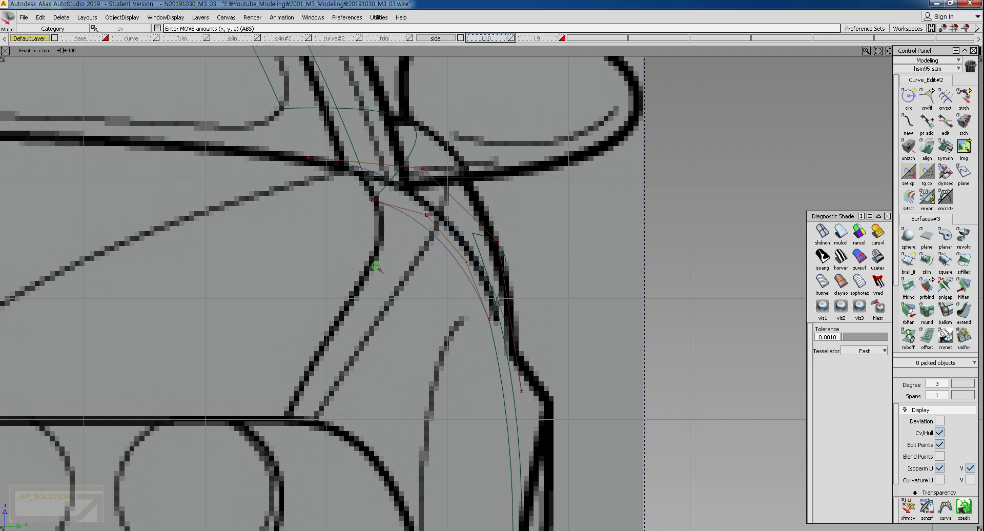
Copy and paste the adjusted section curve, and snap the copy's lower end to the rear upper corner of the side surface.
key("F8")
left_click_drag(441, 254, 377, 288, "alt+shift")
mouse_move(258, 277)
right_mouse_down("alt+shift")
mouse_move(198, 292)
mouse_move(117, 272)
right_mouse_up("alt+shift")
left_click_drag(117, 273, 170, 300, "ctrl+shift")
left_click(160, 292)
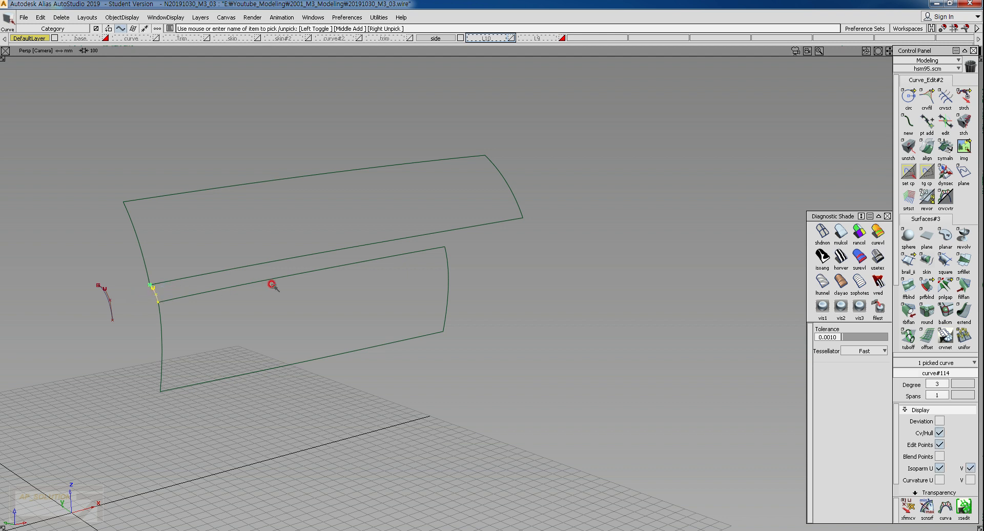
key("ctrl+c")
key("ctrl+v")
left_click_drag(168, 342, 213, 299, "ctrl+shift")
left_click(192, 322, "ctrl")
mouse_move(364, 335)
left_mouse_down("ctrl+shift")
mouse_move(370, 275)
mouse_move(563, 249)
left_mouse_up("ctrl+shift")
Examine how the pasted rear section curve lines up with the surface edges in the top and front views.
mouse_move(506, 210)
right_mouse_down("ctrl+shift")
mouse_move(508, 253)
mouse_move(387, 390)
right_mouse_up("ctrl+shift")
middle_click_drag(517, 307, 270, 340, "alt+shift")
right_click_drag(226, 261, 718, 270, "alt+shift")
middle_click_drag(679, 266, 571, 272, "alt+shift")
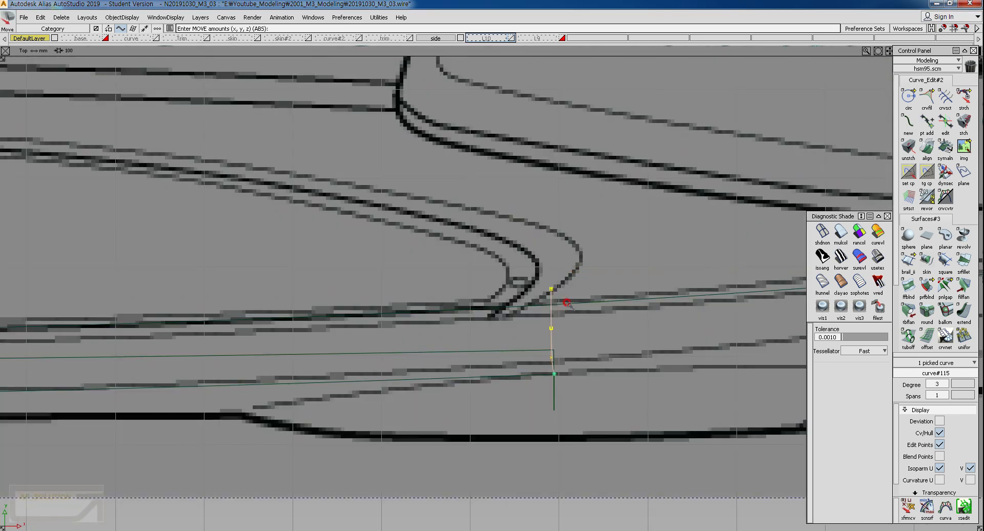
left_click(555, 364, "alt+shift")
right_click_drag(555, 363, 579, 342, "alt+shift")
middle_click_drag(589, 334, 531, 318, "alt+shift")
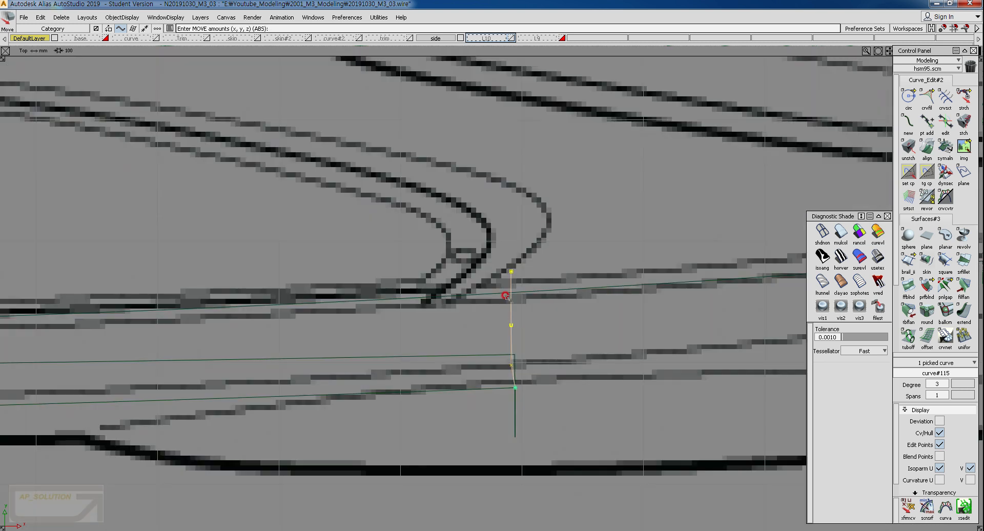
key("F7")
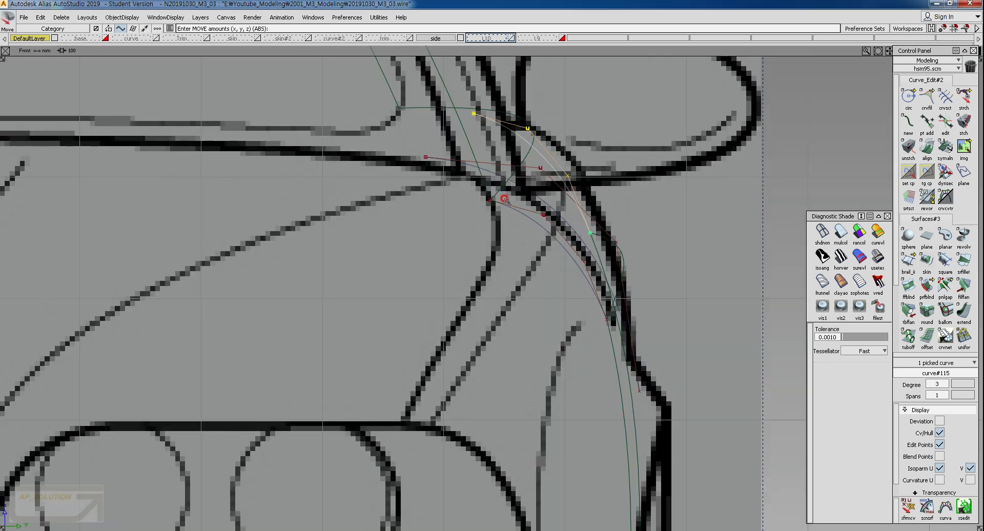
right_click_drag(533, 211, 539, 255, "ctrl+shift")
Try to move the rear curve's upper end control point onto the upper surface's lower edge in the top view.
left_click_drag(500, 302, 526, 279, "ctrl+shift")
middle_click_drag(530, 312, 517, 294, "ctrl+shift")
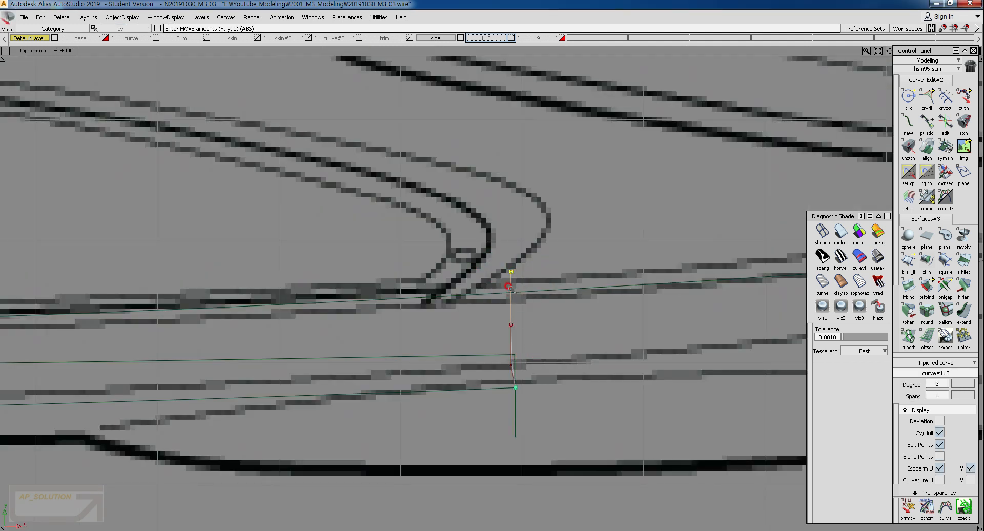
left_click_drag(495, 296, 494, 251, "ctrl+shift")
left_click_drag(483, 256, 508, 258, "ctrl+shift")
left_click_drag(498, 260, 529, 275)
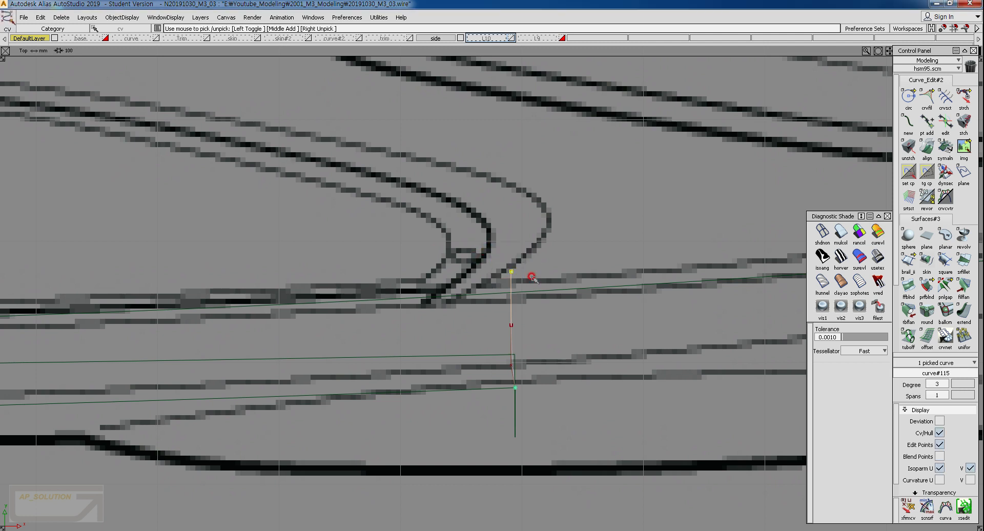
middle_click_drag(513, 336, 507, 308, "ctrl+shift")
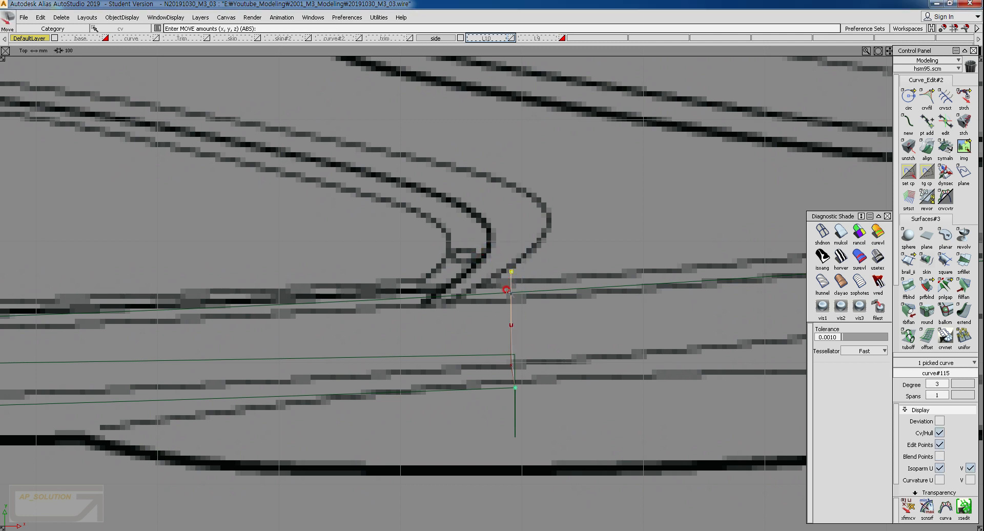
left_click_drag(508, 289, 510, 292, "ctrl+alt")
left_click_drag(661, 330, 658, 212, "ctrl+shift")
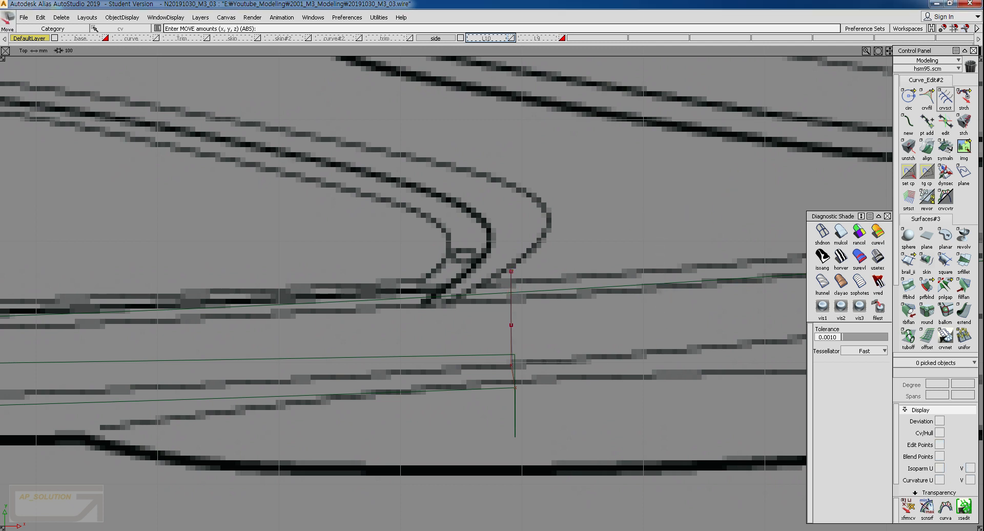
Stretch the rear section curve with the Stretch tool so its upper end meets the upper surface's lower edge.
left_click(962, 101)
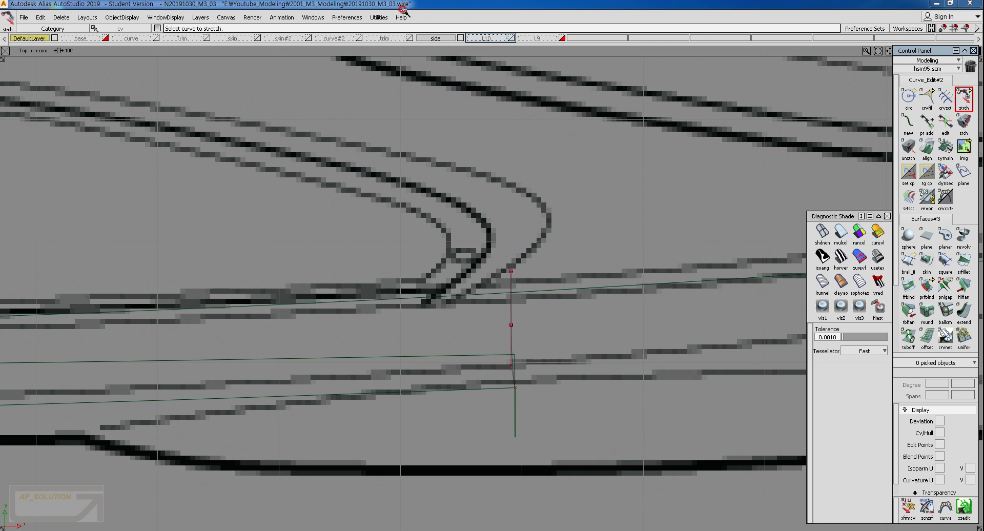
left_click(347, 17)
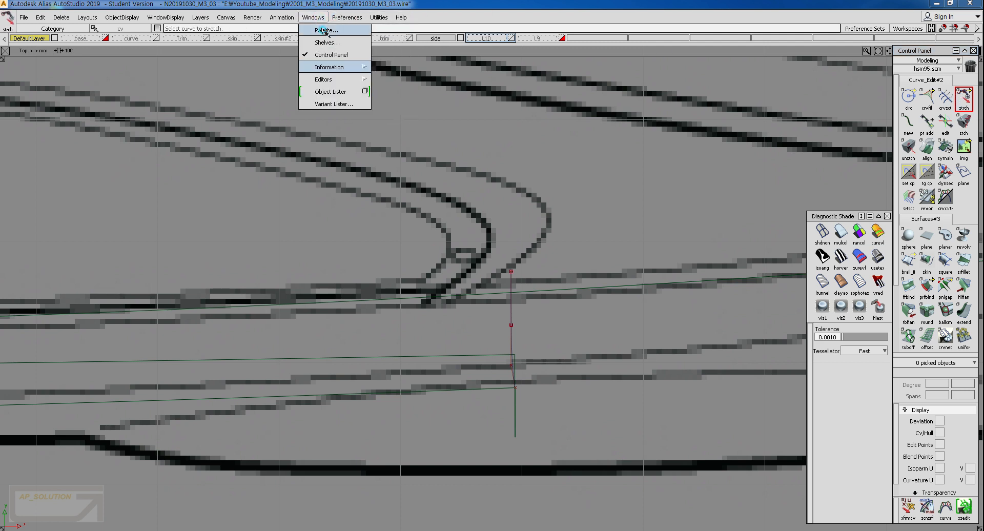
left_click(324, 30)
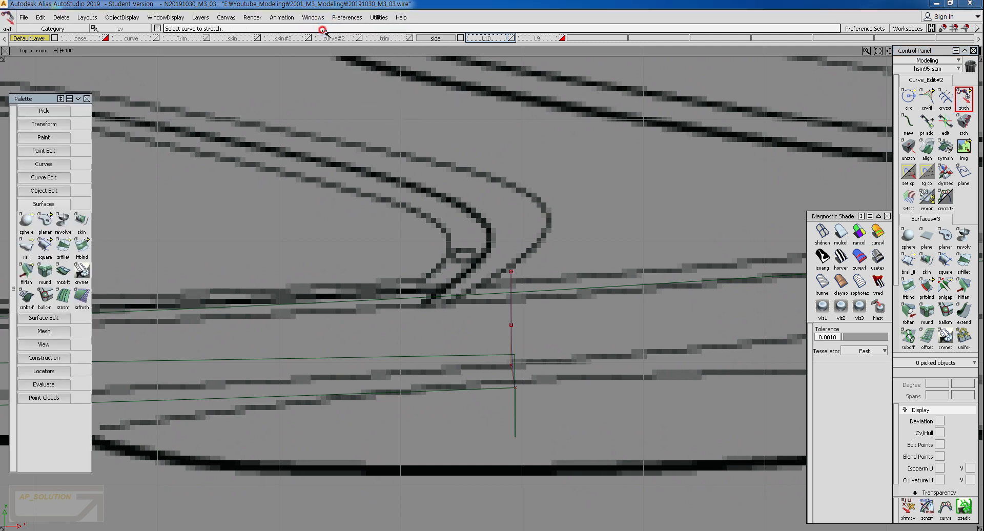
left_click(44, 163)
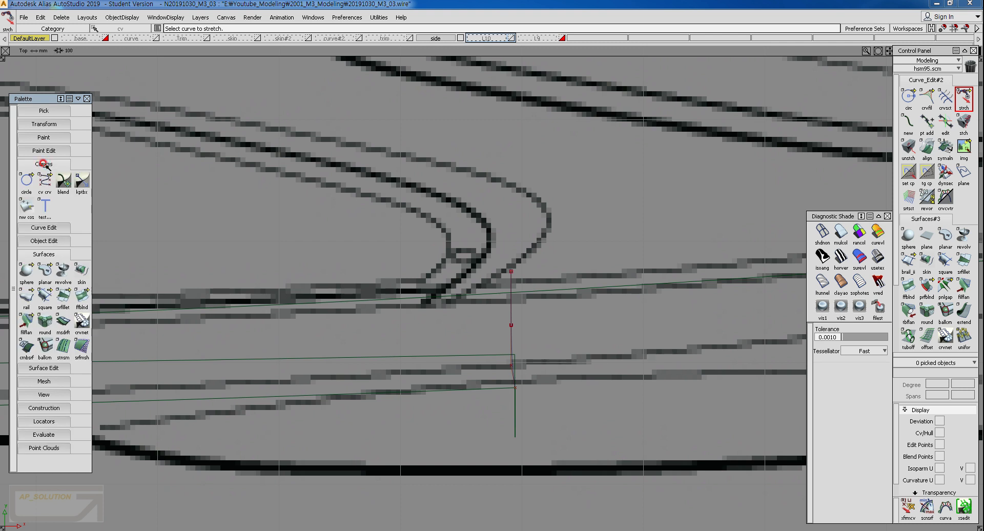
left_click(43, 228)
left_click(24, 247)
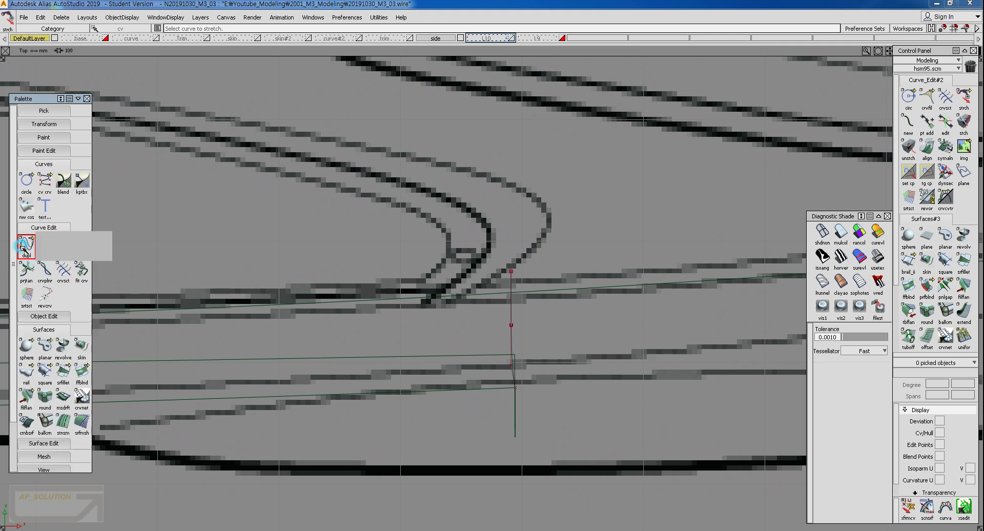
left_click(43, 247)
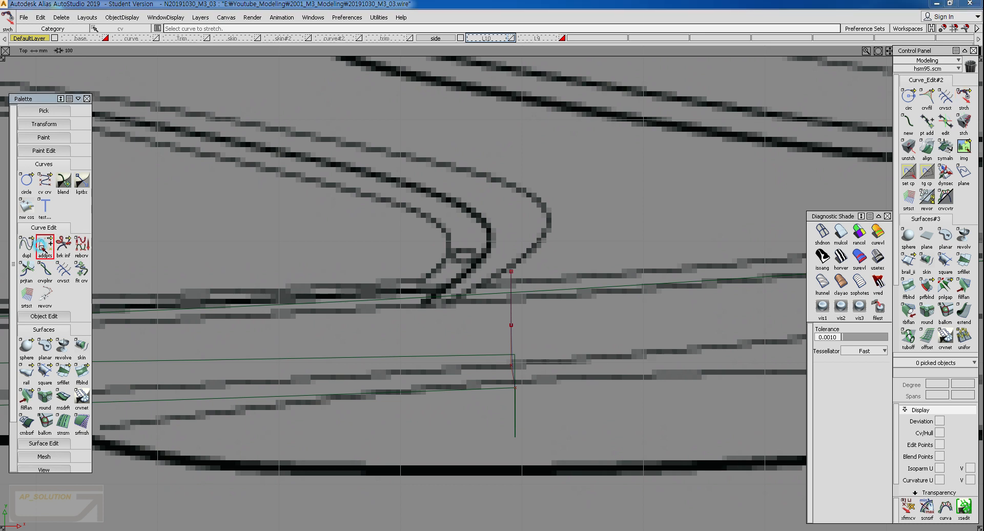
left_click(41, 248)
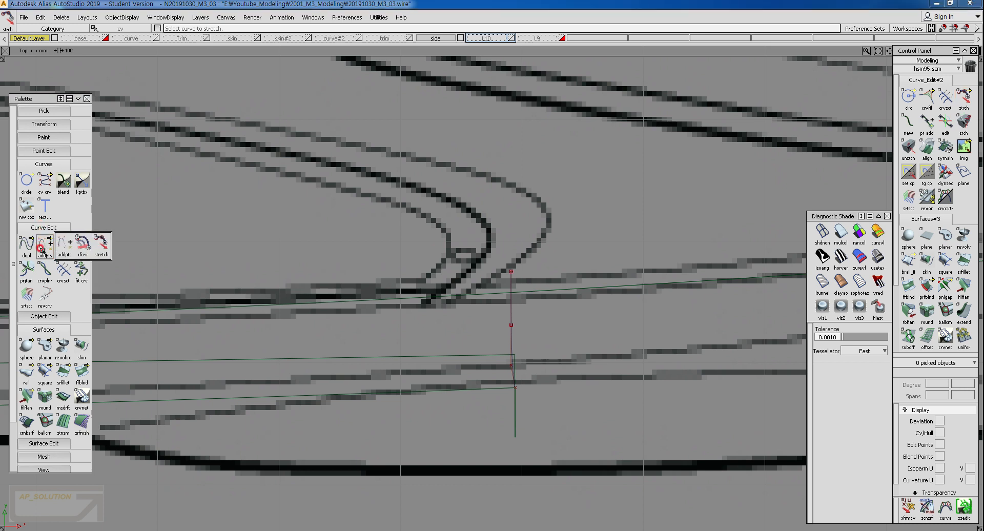
left_click_drag(41, 249, 97, 255)
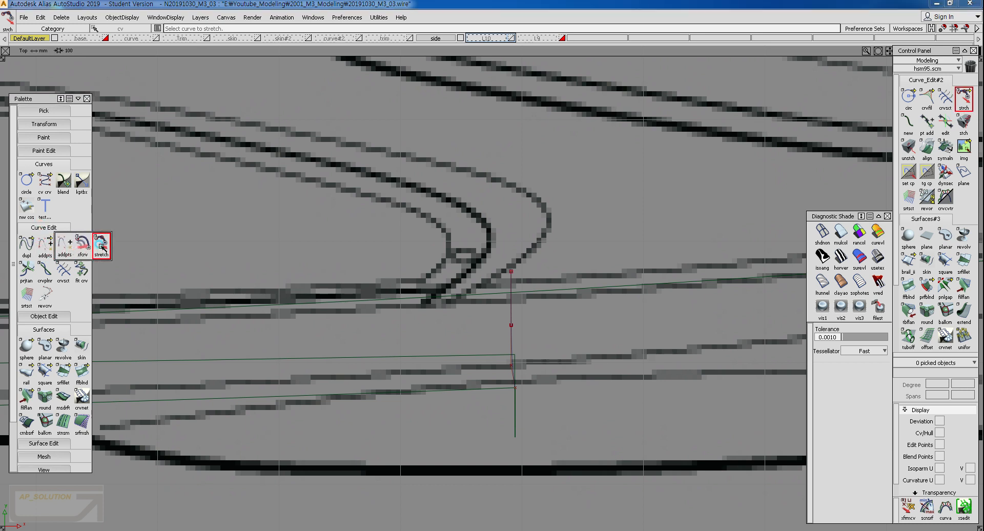
left_click(510, 314)
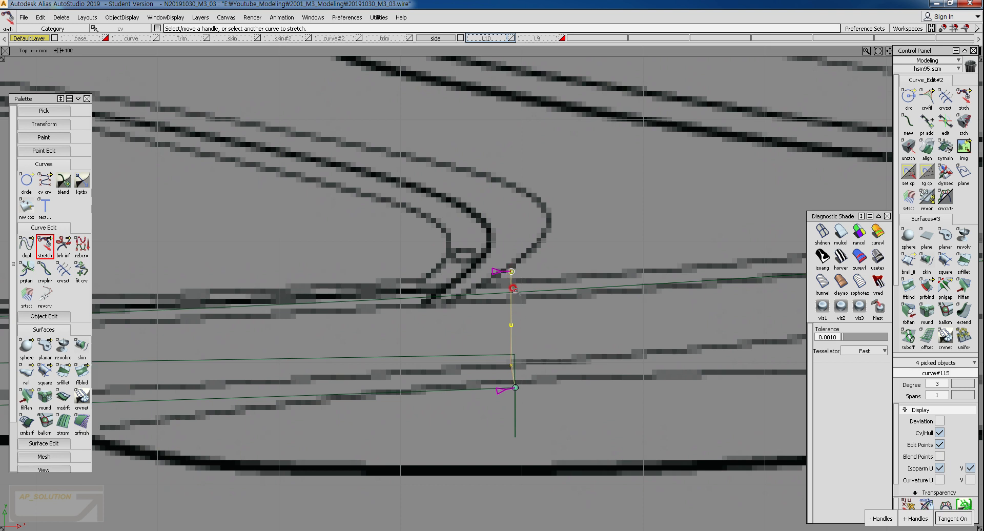
left_click_drag(527, 292, 517, 317)
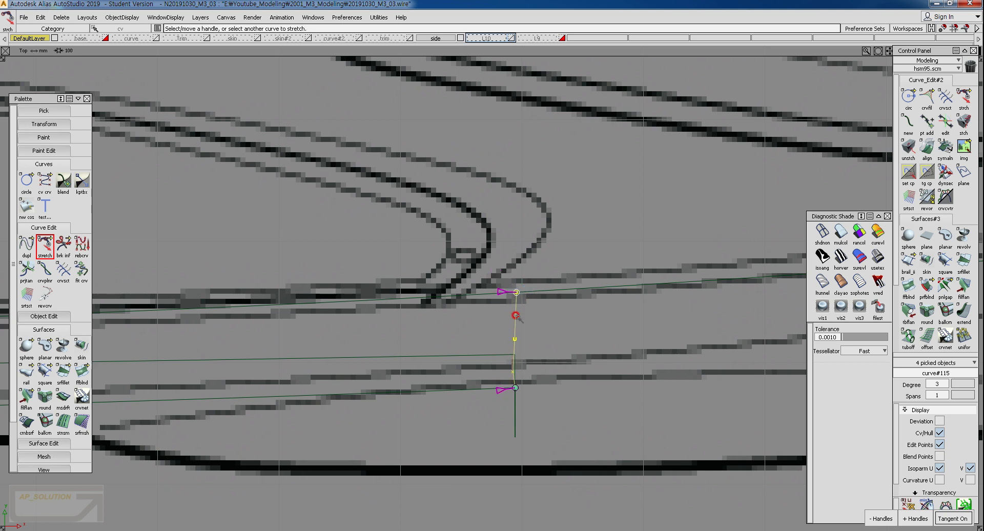
left_click(87, 98)
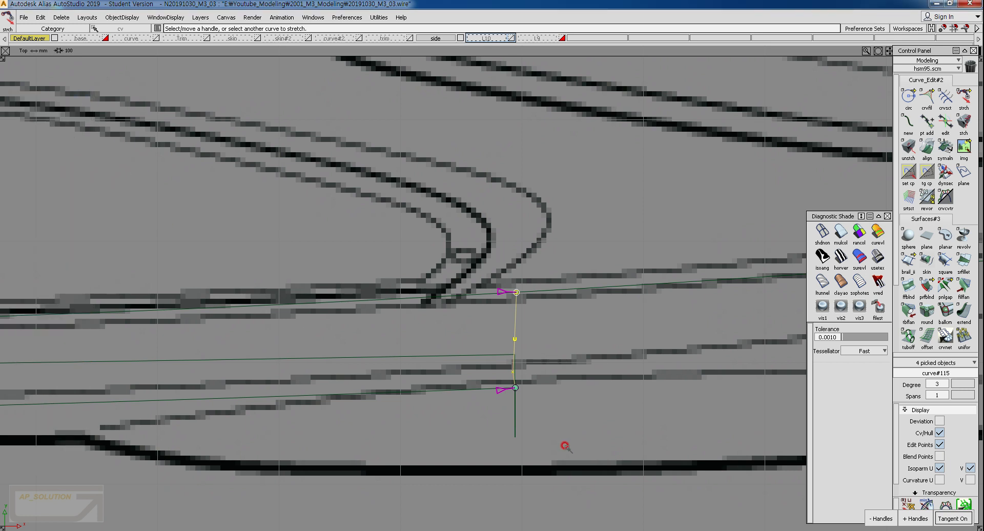
Move the stretched rear curve's control points in the top view so they line up straight with its lower end.
scroll(589, 377, "up", 4)
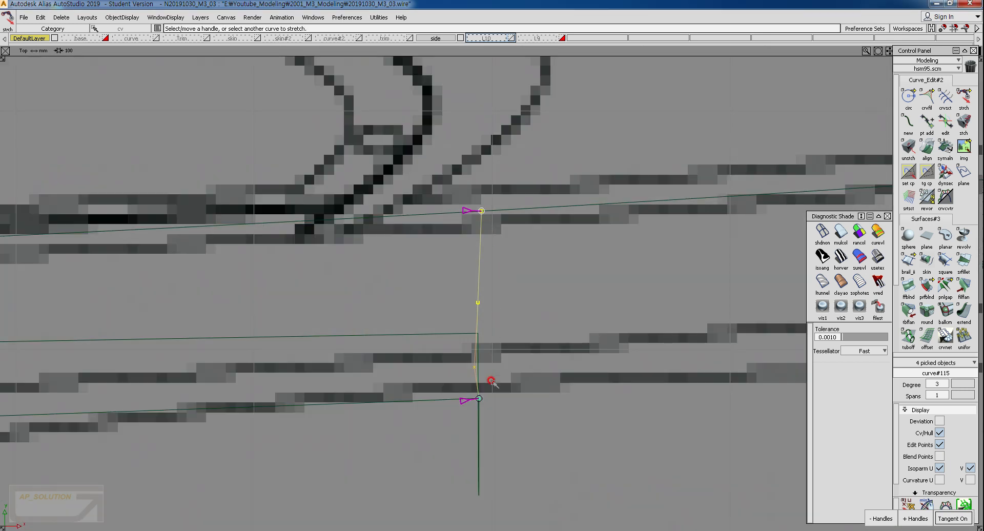
left_click(502, 266)
left_click_drag(447, 294, 466, 295, "ctrl+shift")
left_click_drag(433, 341, 489, 378)
middle_click_drag(516, 376, 516, 343, "ctrl+shift")
middle_click_drag(516, 343, 527, 340)
left_click_drag(439, 287, 524, 311, "ctrl+shift")
middle_click_drag(548, 347, 547, 311, "ctrl+shift")
mouse_move(503, 342)
left_mouse_down("ctrl+shift")
mouse_move(496, 263)
mouse_move(439, 199)
left_mouse_up("ctrl+shift")
left_click_drag(427, 204, 473, 211, "ctrl+shift")
left_click(479, 211)
right_click_drag(479, 256, 421, 374, "alt+shift")
left_click_drag(419, 398, 423, 361, "ctrl+shift")
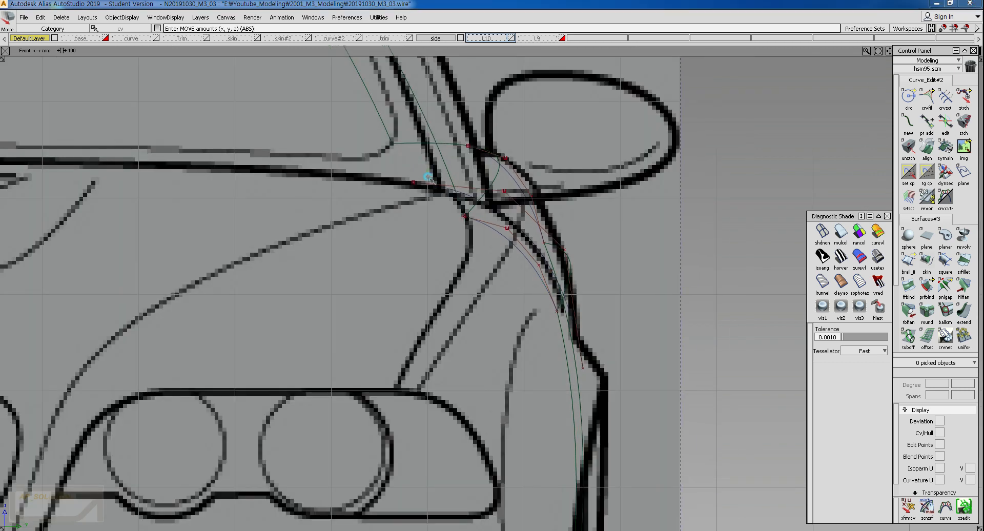
Pick the section curves in the front view and compare the front and rear ones with the original curve.
left_click_drag(429, 179, 437, 199, "ctrl+shift")
left_click(501, 215)
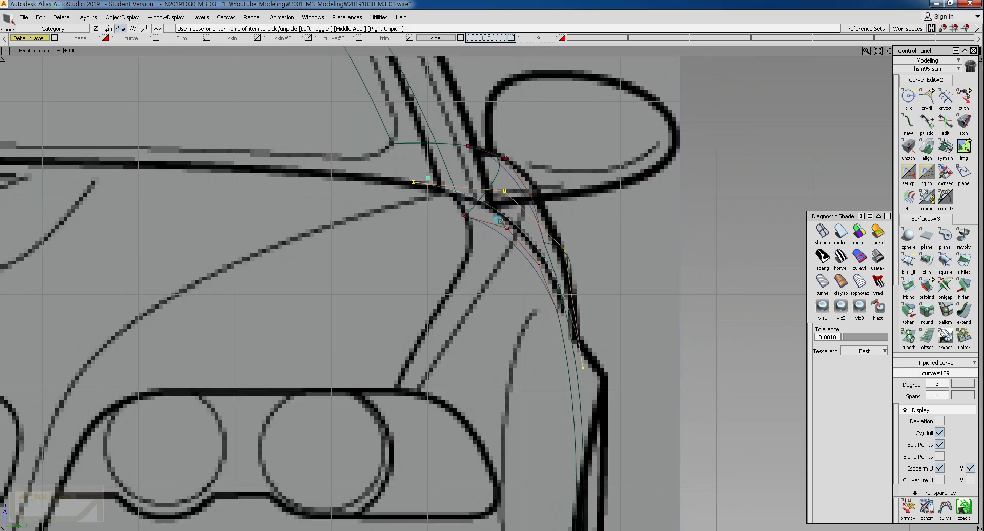
left_click(494, 252)
right_click_drag(494, 252, 490, 277, "alt+shift")
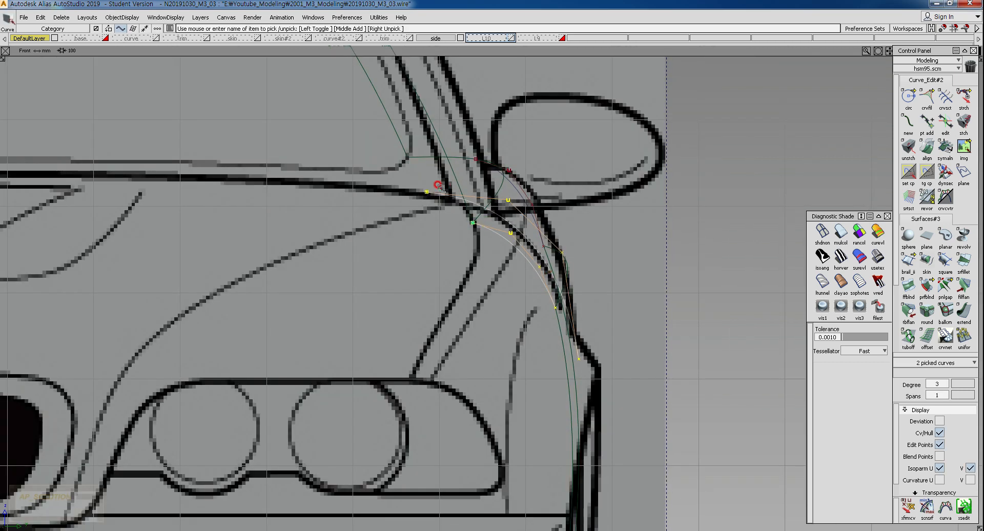
right_click_drag(438, 185, 437, 213, "alt+shift")
left_click_drag(446, 193, 448, 215)
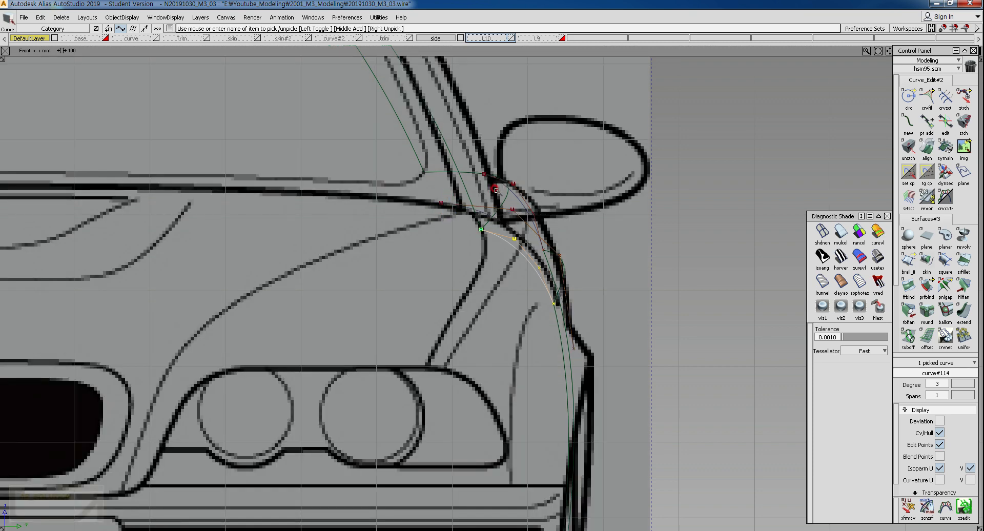
left_click(512, 185)
mouse_move(512, 187)
right_mouse_down("alt+shift")
mouse_move(508, 279)
mouse_move(512, 224)
right_mouse_up("alt+shift")
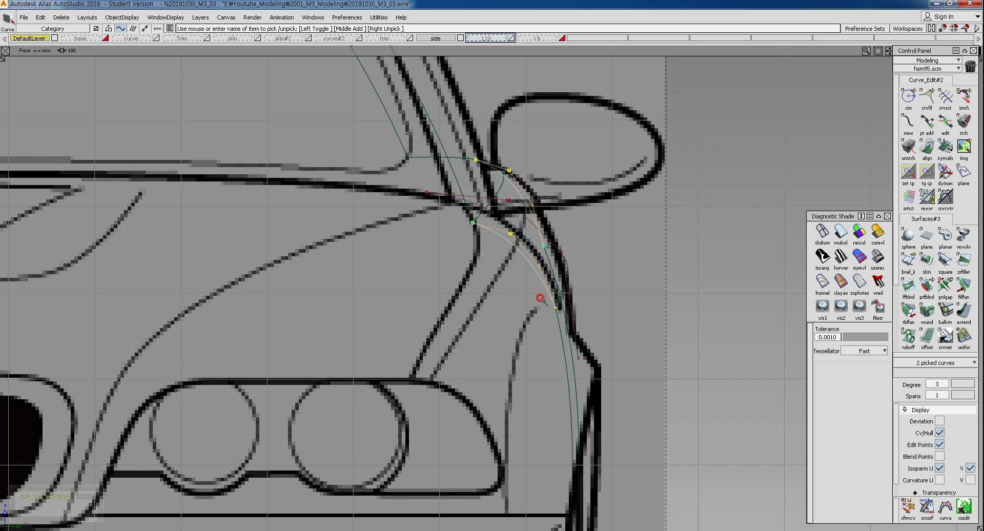
left_click_drag(491, 182, 454, 310, "ctrl+shift")
Build a two-rail Birail surface from the front and rear section curves, using the upper surface's lower edge and the side surface's upper edge as rails.
key("F8")
mouse_move(586, 233)
left_mouse_down("alt+shift")
mouse_move(466, 265)
mouse_move(306, 269)
left_mouse_up("alt+shift")
right_click_drag(279, 261, 507, 211, "alt+shift")
middle_click_drag(507, 210, 549, 200, "alt+shift")
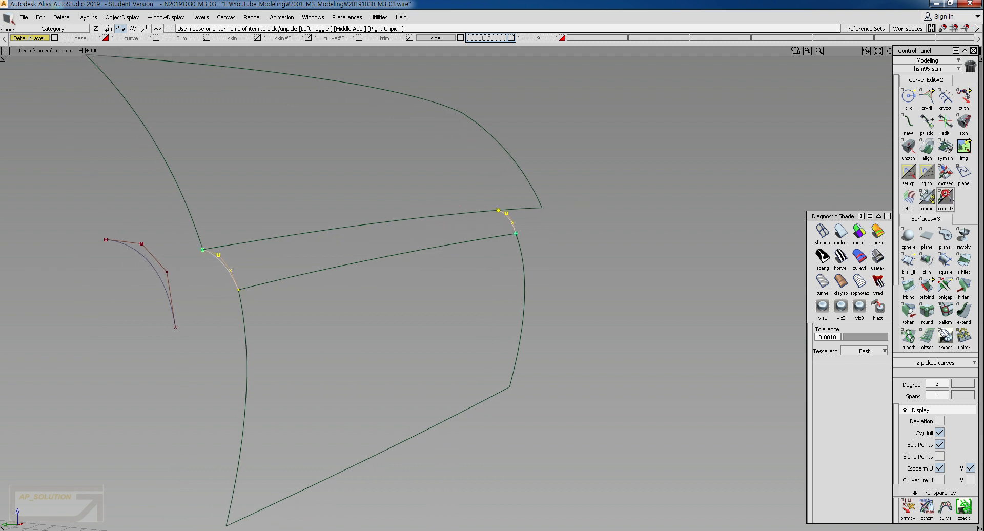
left_click(908, 261)
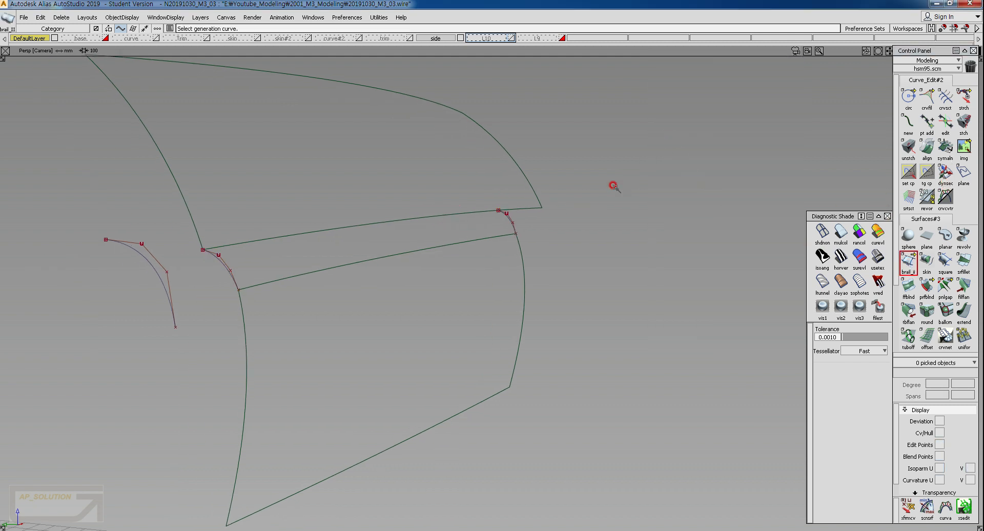
double_click(908, 260)
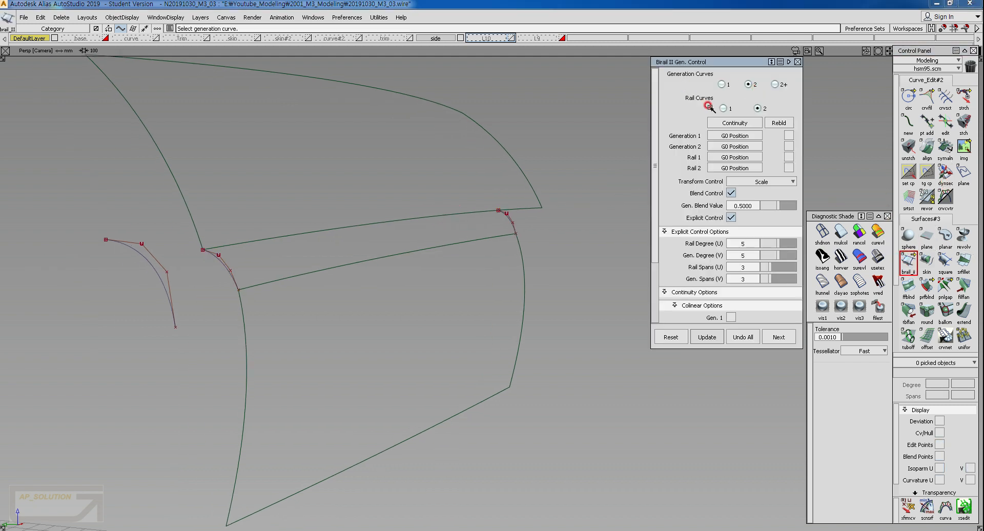
left_click(214, 270)
left_click(491, 217)
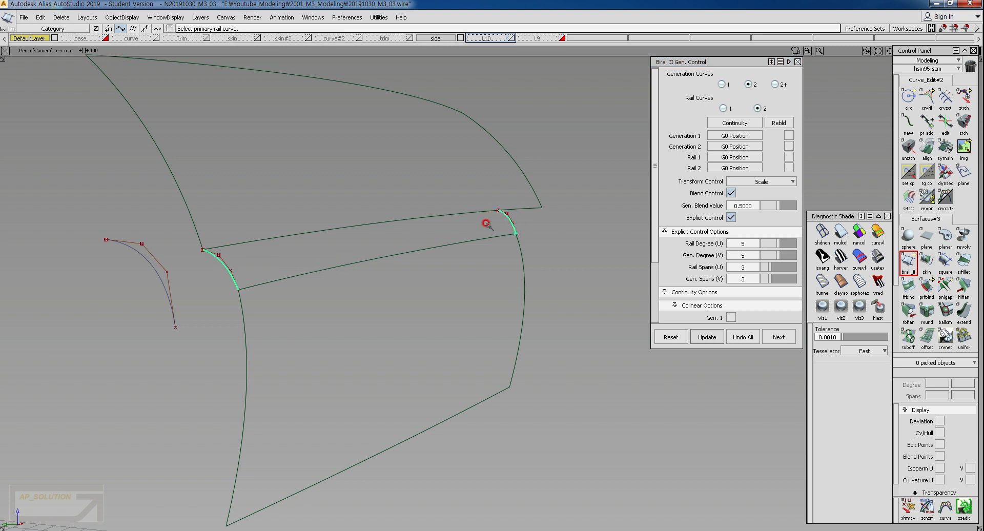
left_click(428, 211)
left_click(429, 252)
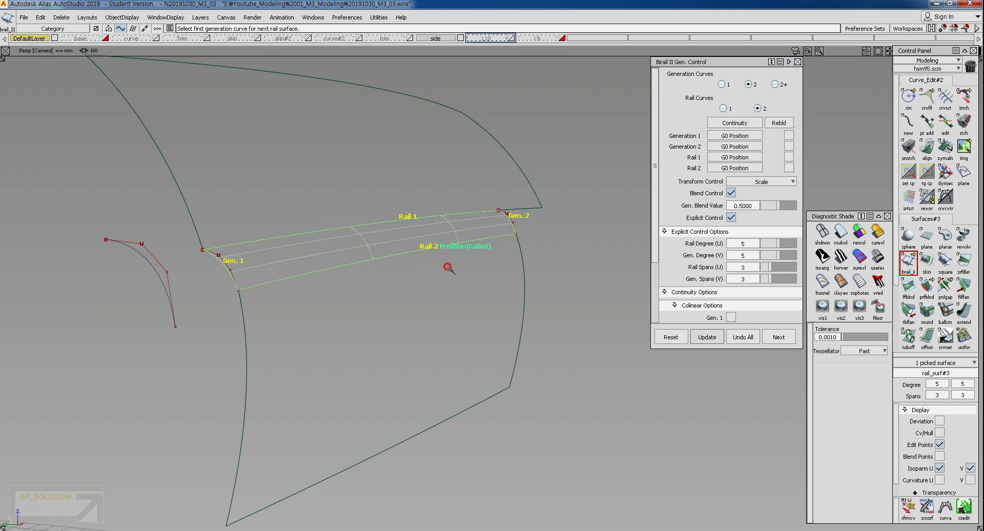
Hide the U and V isoparms of the new birail surface and shade the body surfaces with the multi-color diagnostic shade.
left_click_drag(517, 263, 512, 302, "alt+shift")
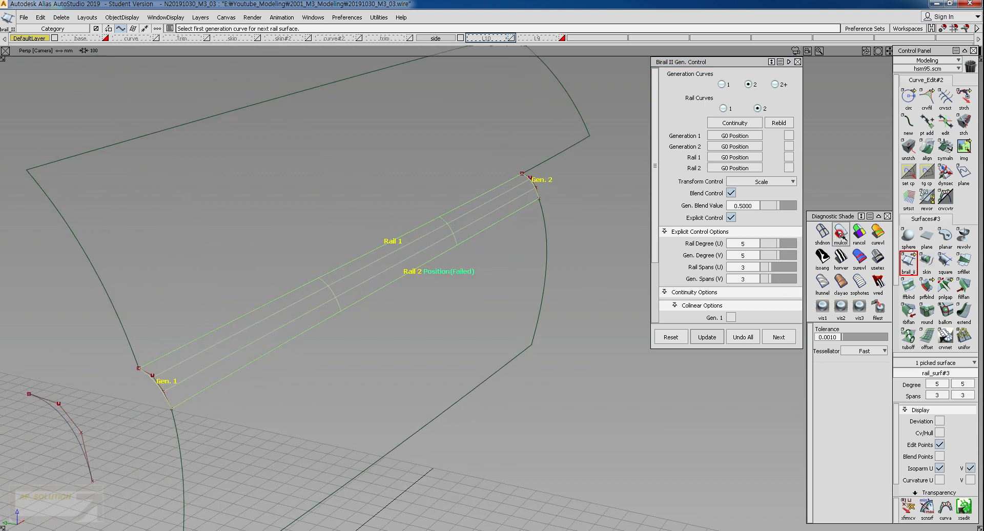
left_click(939, 456)
left_click(939, 467)
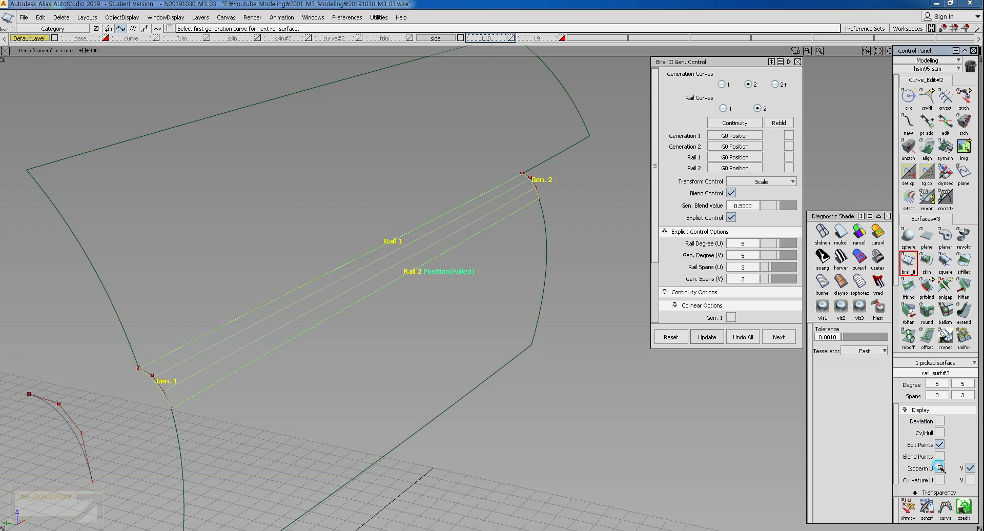
left_click(970, 467)
mouse_move(424, 383)
left_mouse_down("ctrl+shift")
mouse_move(418, 290)
mouse_move(331, 287)
left_mouse_up("ctrl+shift")
left_click(841, 236)
middle_click_drag(314, 272, 400, 267, "alt+shift")
left_click_drag(403, 270, 461, 276, "alt+shift")
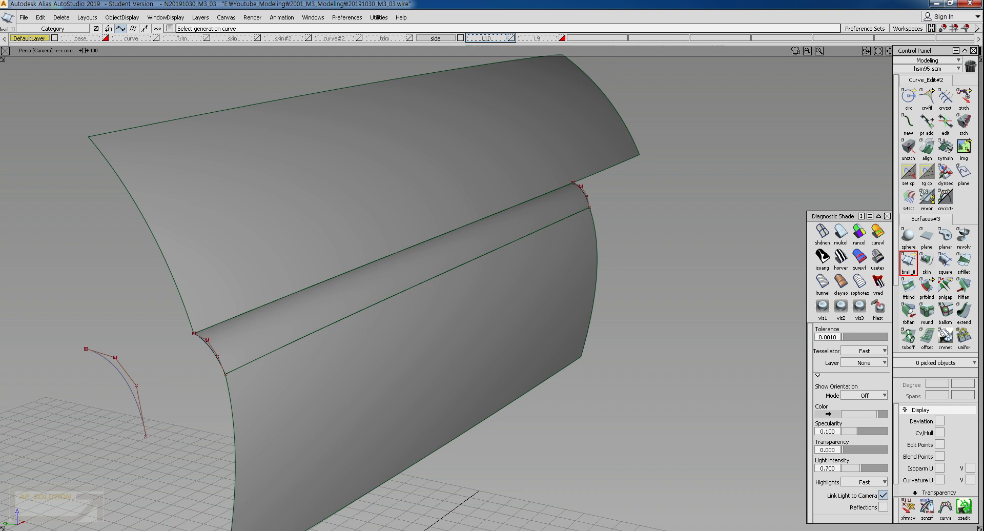
key("super+e")
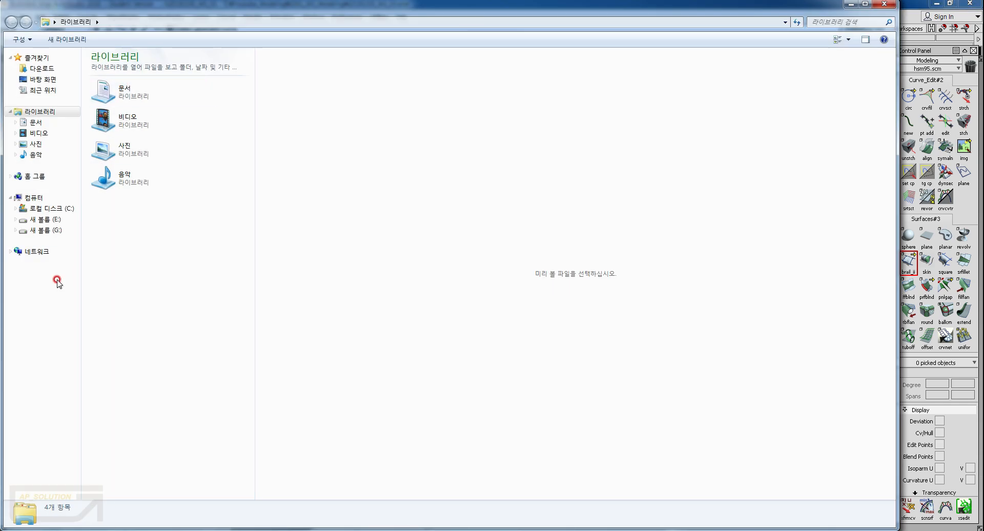
left_click(53, 219)
double_click(124, 177)
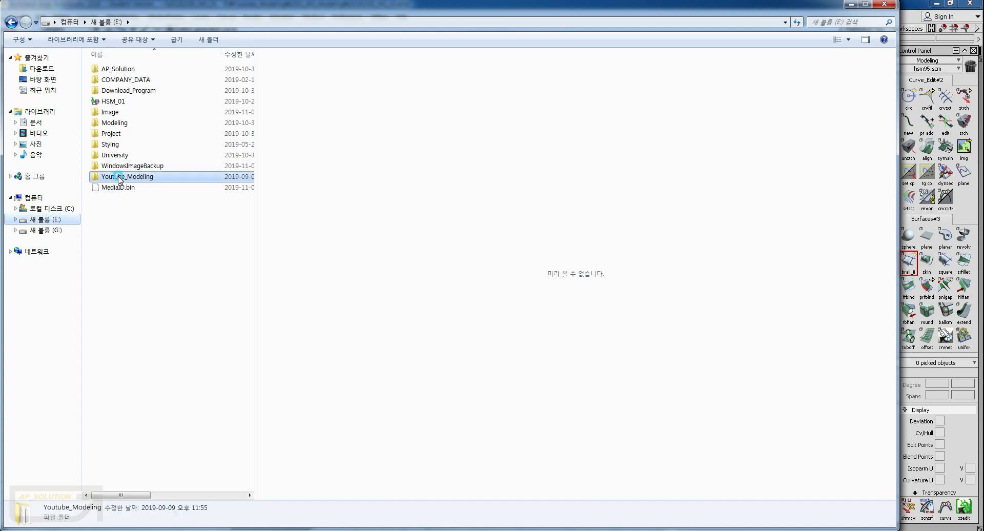
double_click(121, 106)
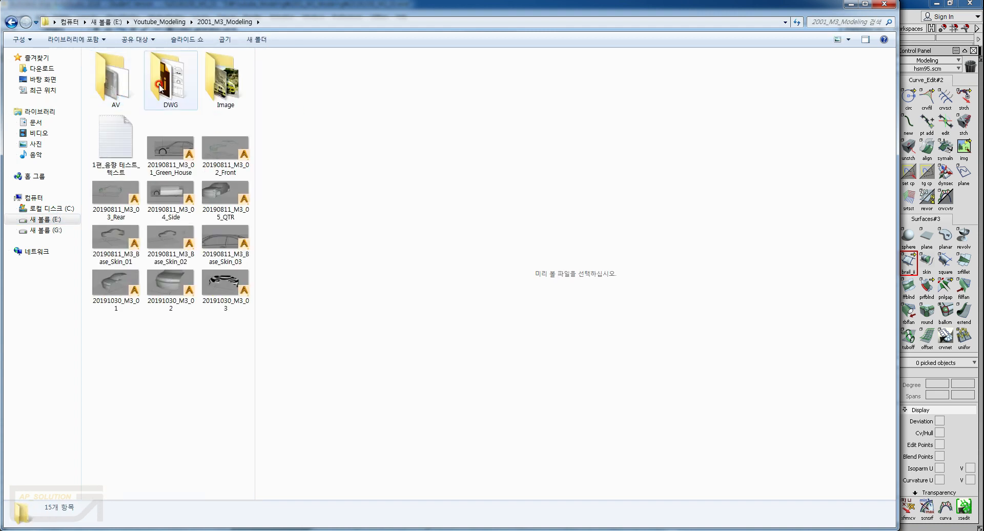
double_click(223, 78)
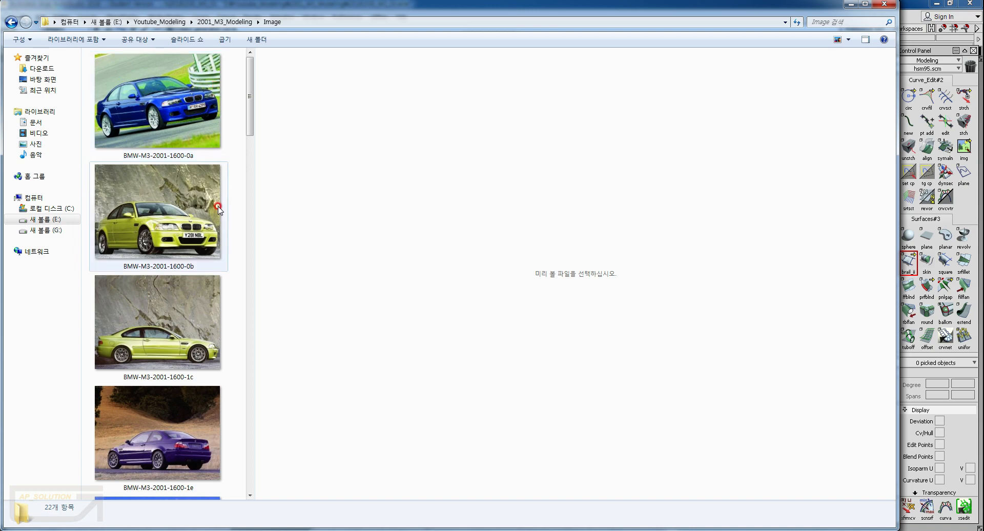
left_click(137, 221)
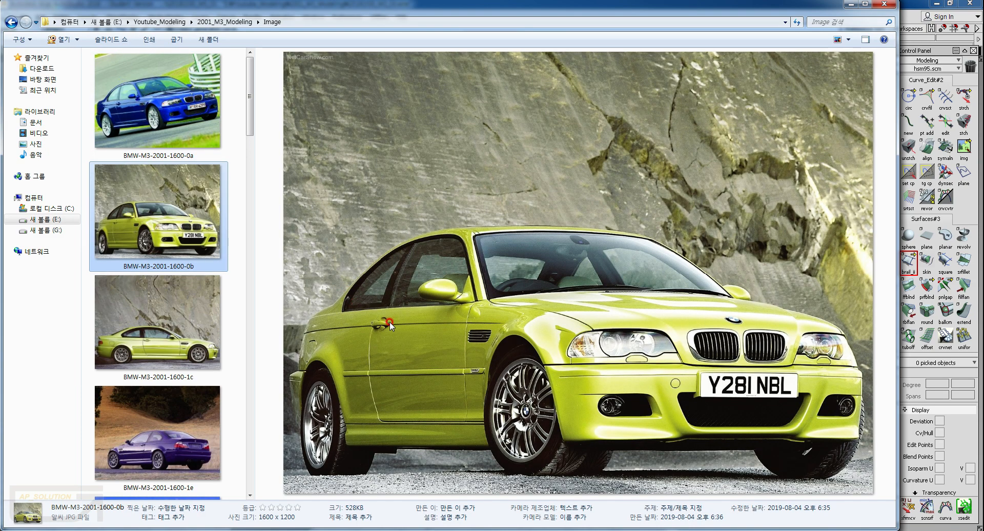
double_click(422, 304)
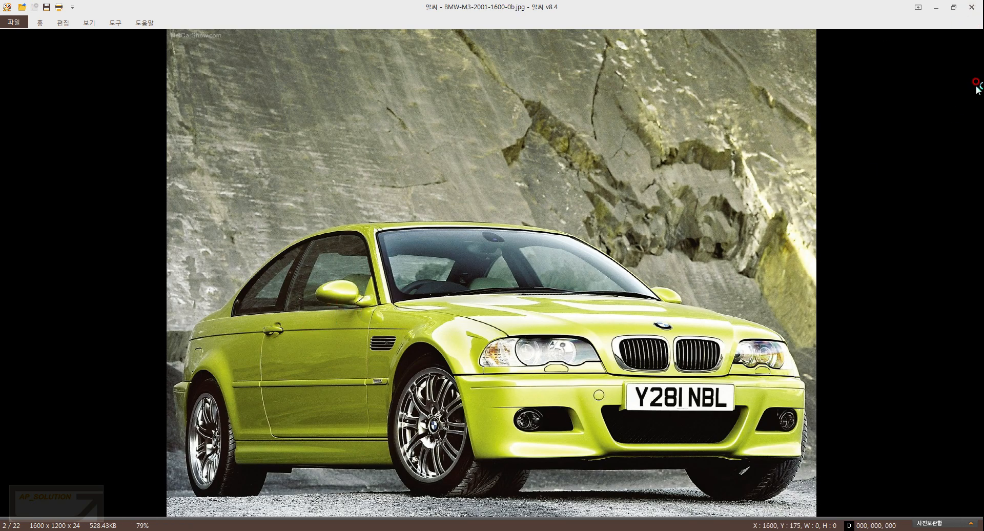
left_click(971, 8)
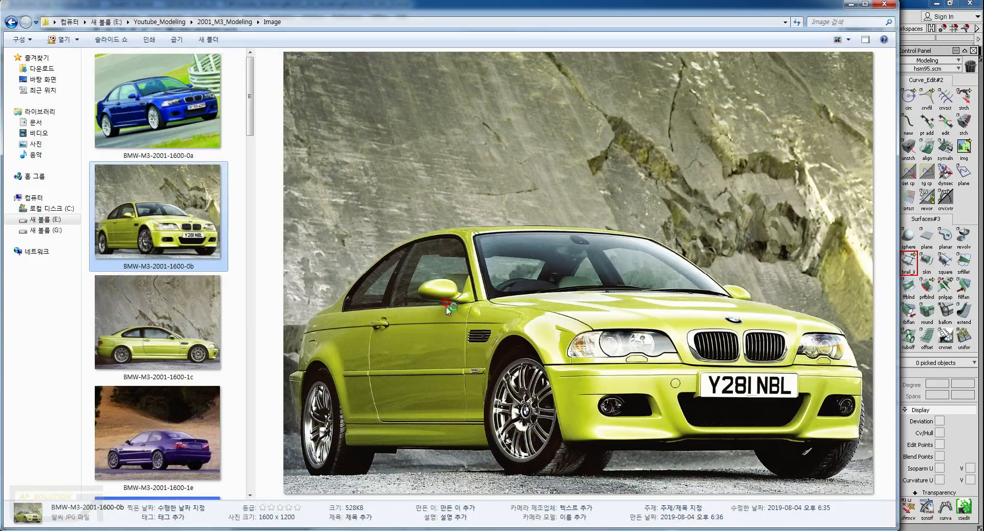
Examine the body shoulder in reference photos 1e, 3a, 07, 13, 23 and 25, and return to Alias.
left_click(194, 430)
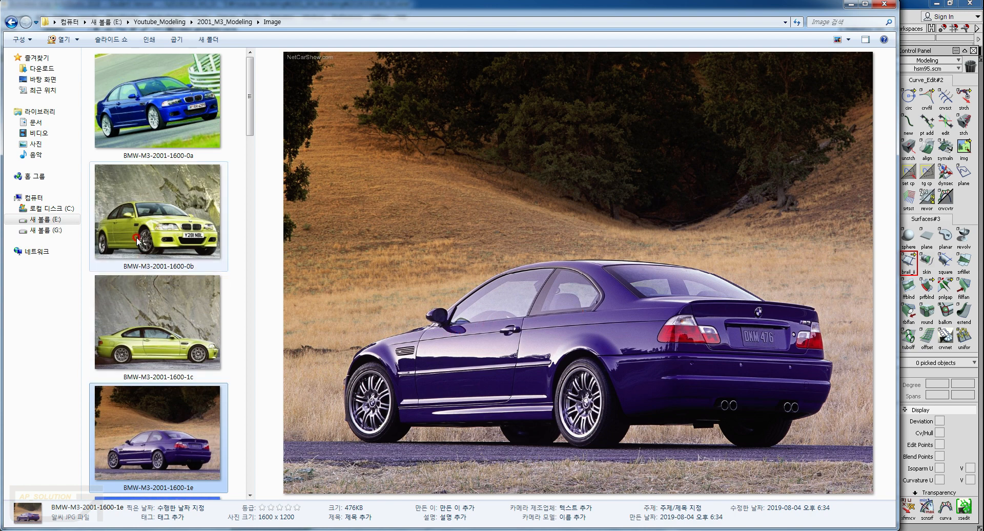
left_click_drag(250, 130, 247, 245)
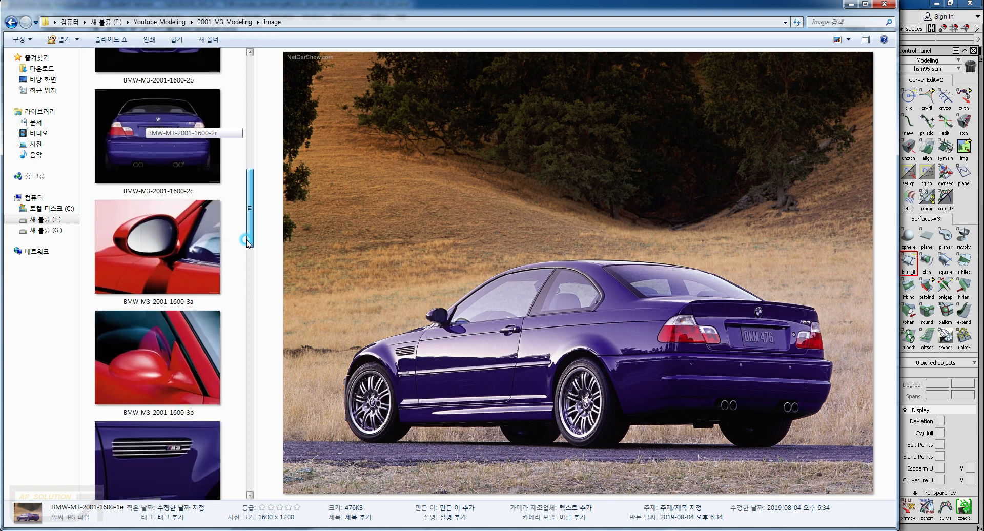
left_click(187, 273)
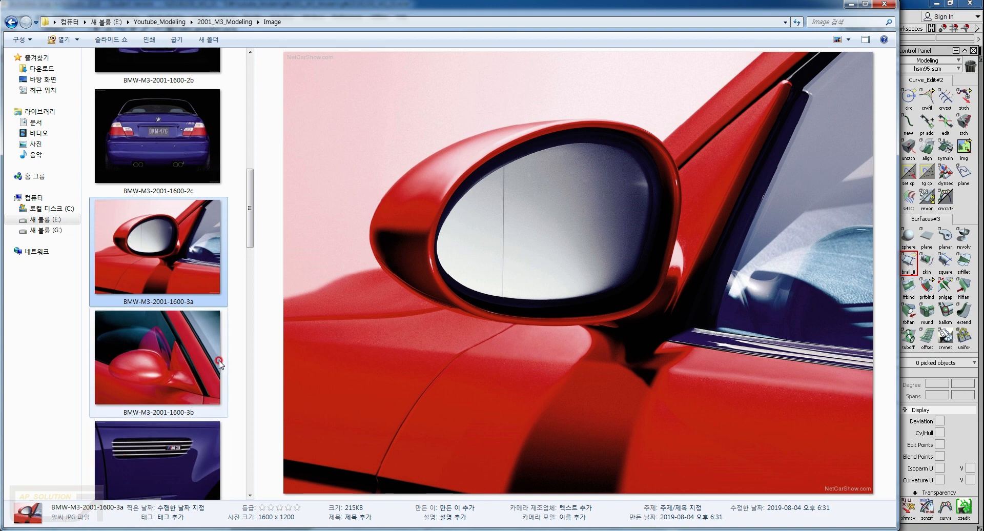
scroll(249, 225, "down", 5)
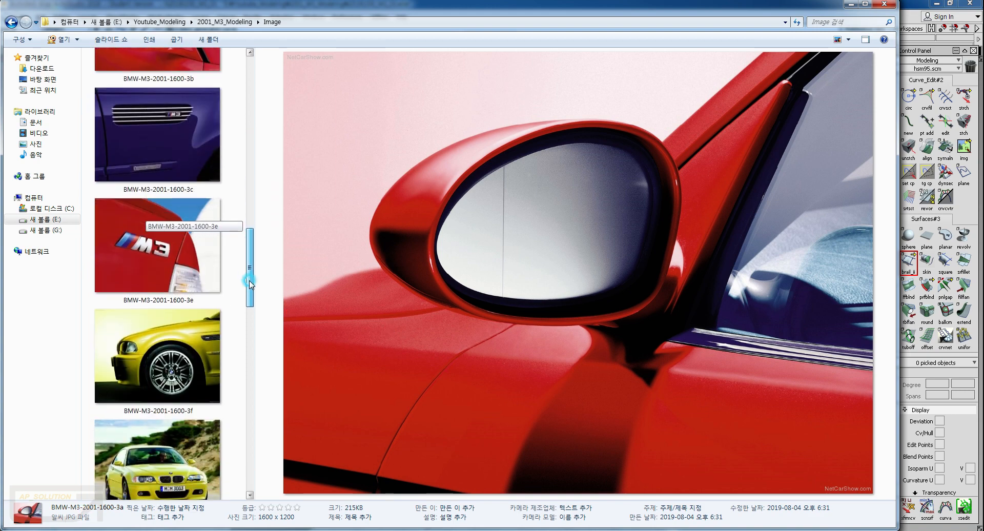
left_click(183, 411)
left_click(194, 461)
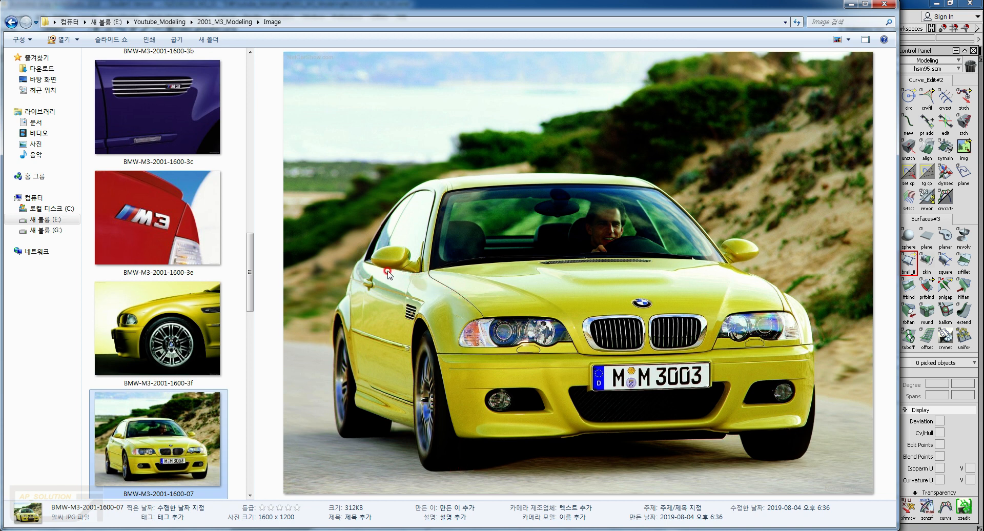
left_click_drag(250, 302, 249, 336)
left_click(137, 396)
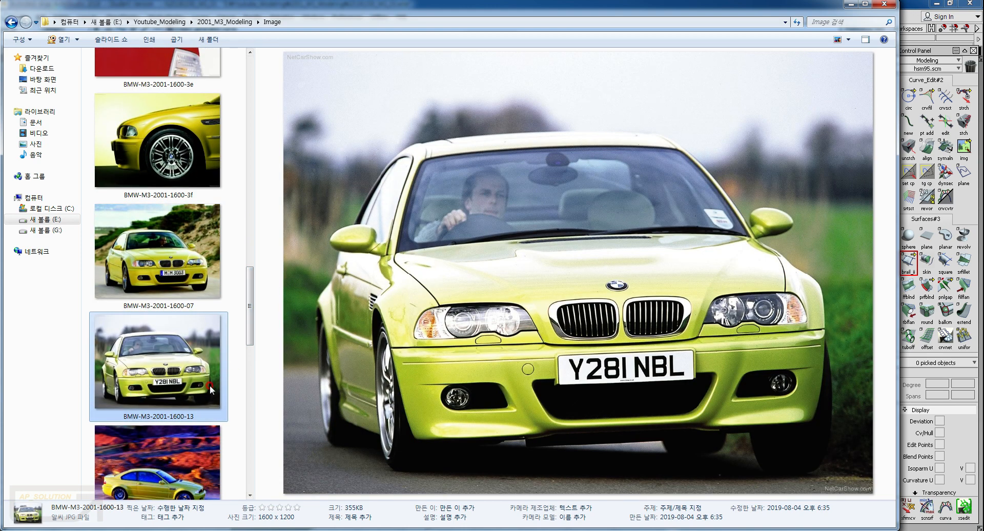
left_click_drag(250, 313, 242, 383)
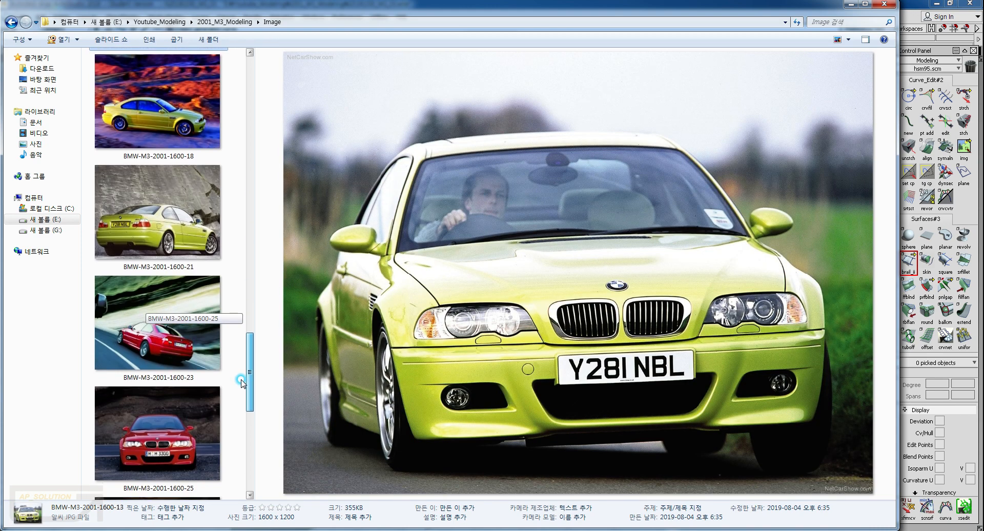
left_click(165, 348)
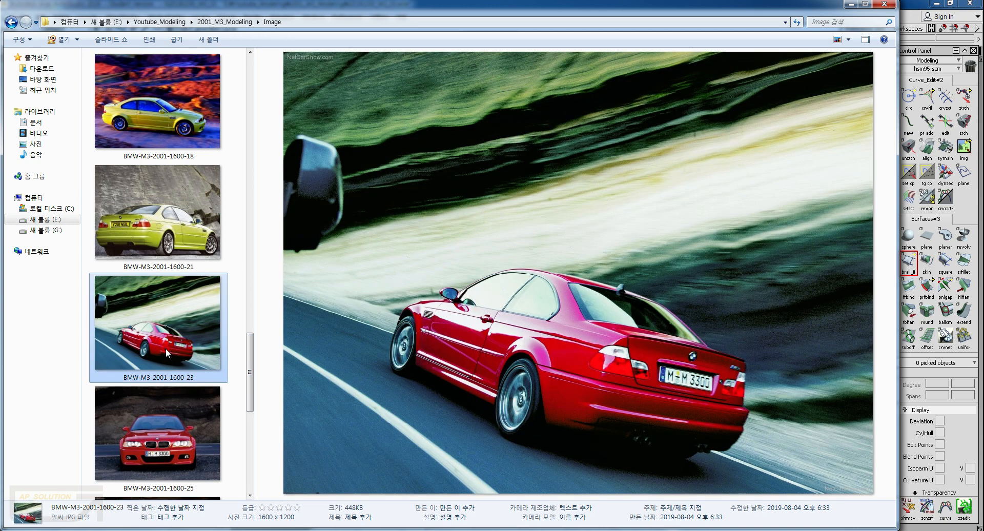
left_click(164, 440)
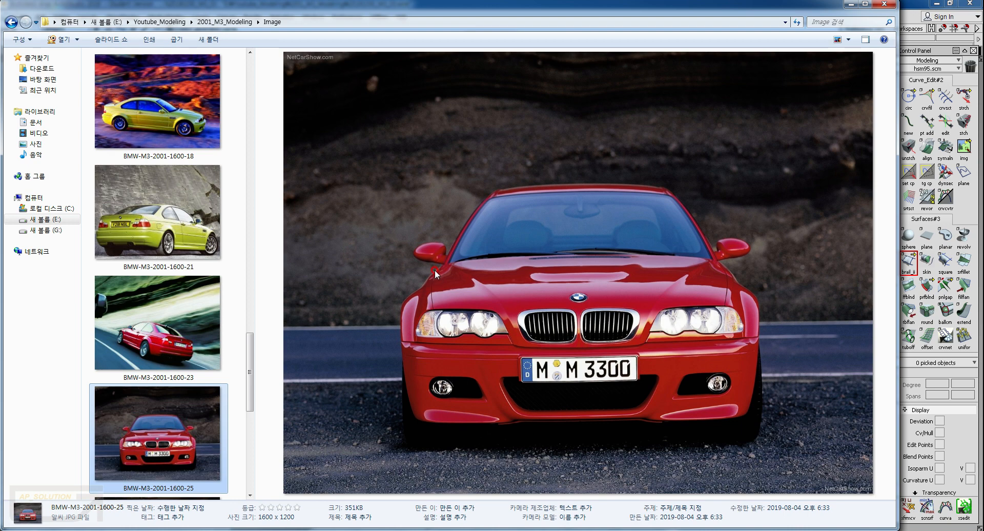
left_click(846, 5)
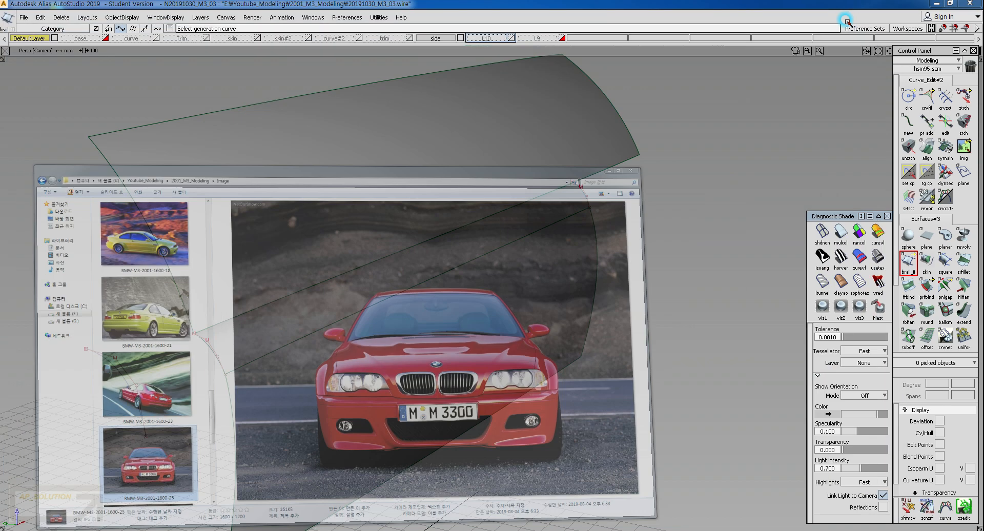
Inspect the shaded shoulder surface in perspective and against the front-view blueprint, and turn off the diagnostic shading.
scroll(210, 346, "up", 5)
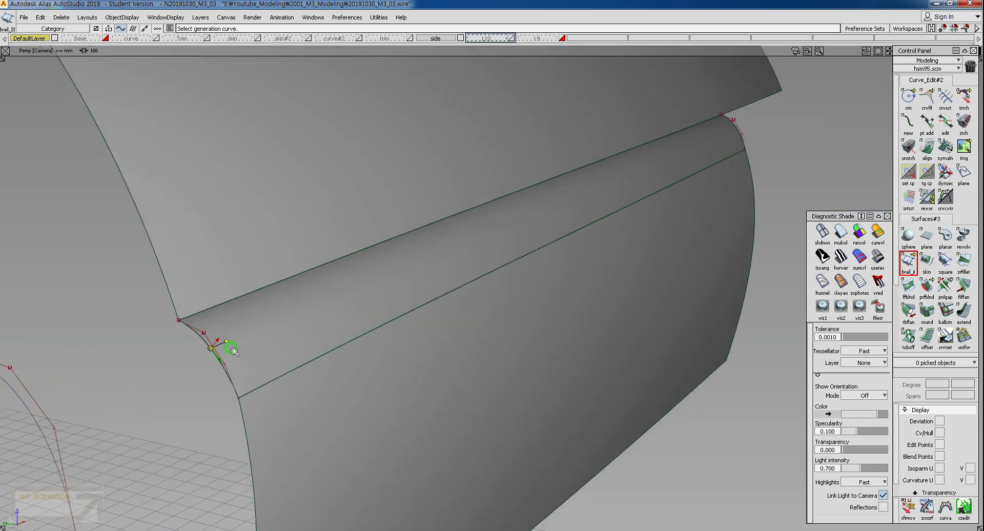
left_click_drag(219, 326, 369, 299, "alt+shift")
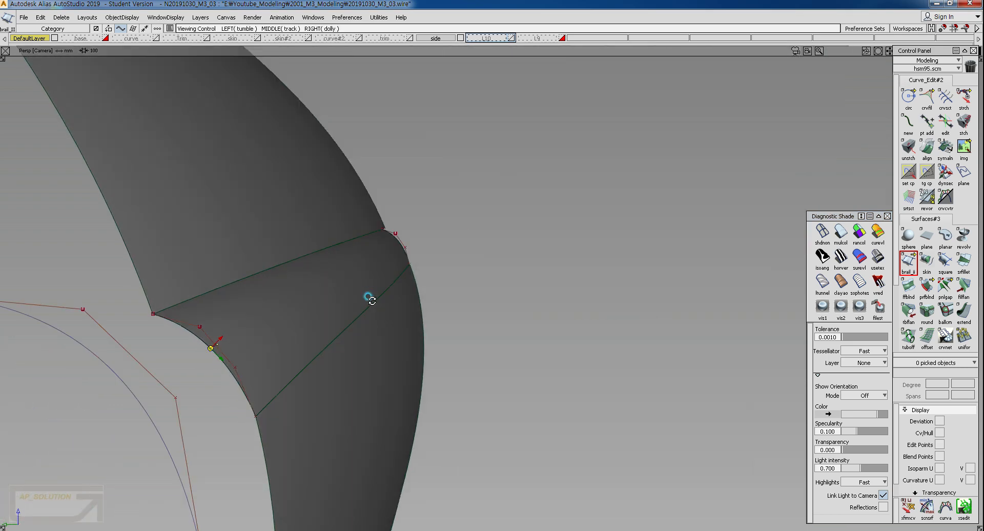
right_click_drag(317, 326, 339, 337, "ctrl+shift")
middle_click_drag(550, 331, 504, 393, "alt+shift")
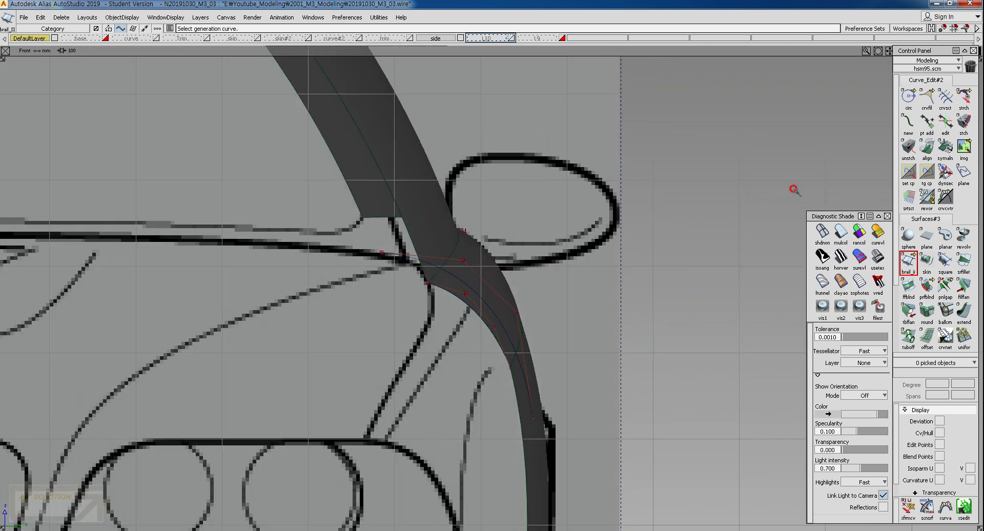
left_click(821, 232)
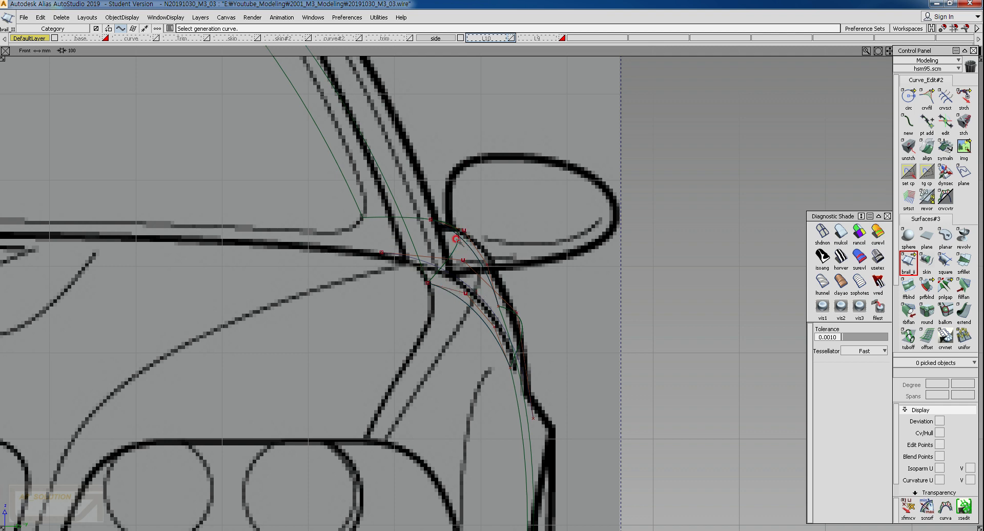
Assign the original section curve to layer L10 and return to the perspective view of the shoulder surface.
right_click_drag(475, 310, 439, 285, "alt+shift")
left_click_drag(438, 287, 435, 293, "ctrl+shift")
left_click(435, 293)
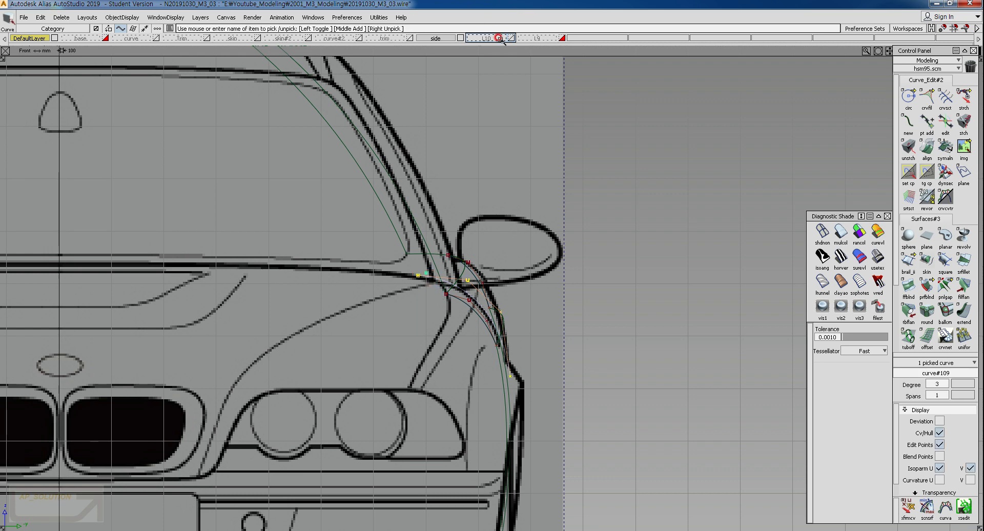
left_click_drag(499, 38, 478, 47)
right_click_drag(482, 302, 505, 256, "alt+shift")
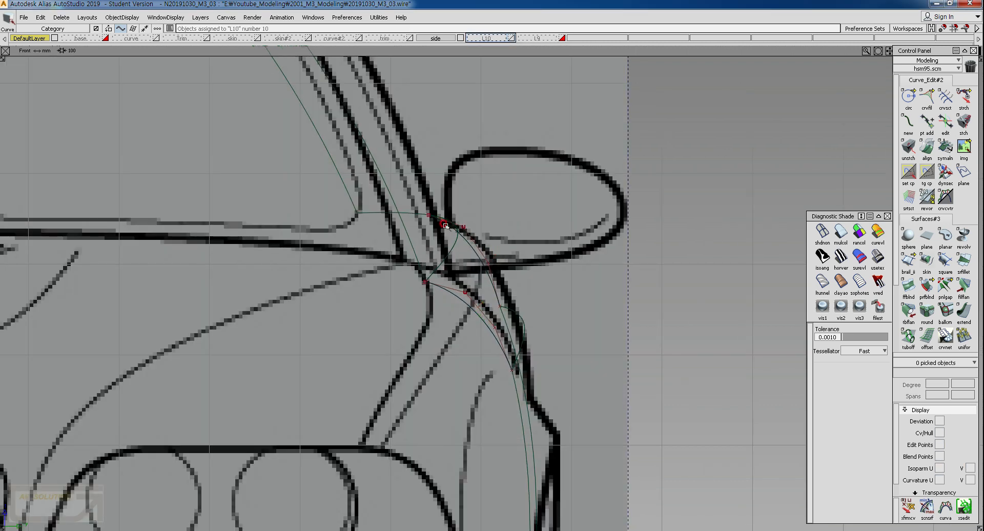
key("F8")
left_click_drag(521, 218, 287, 503, "alt+shift")
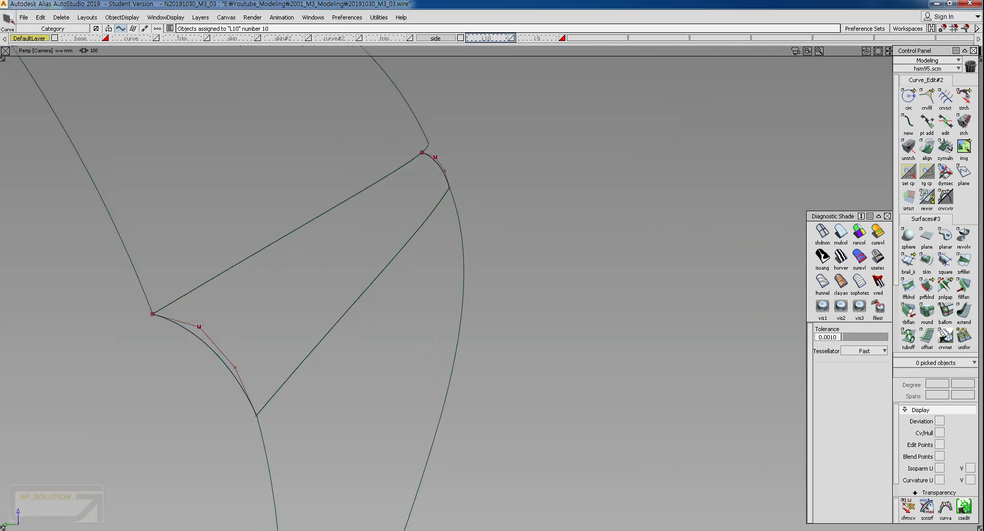
mouse_move(176, 523)
left_click(231, 469)
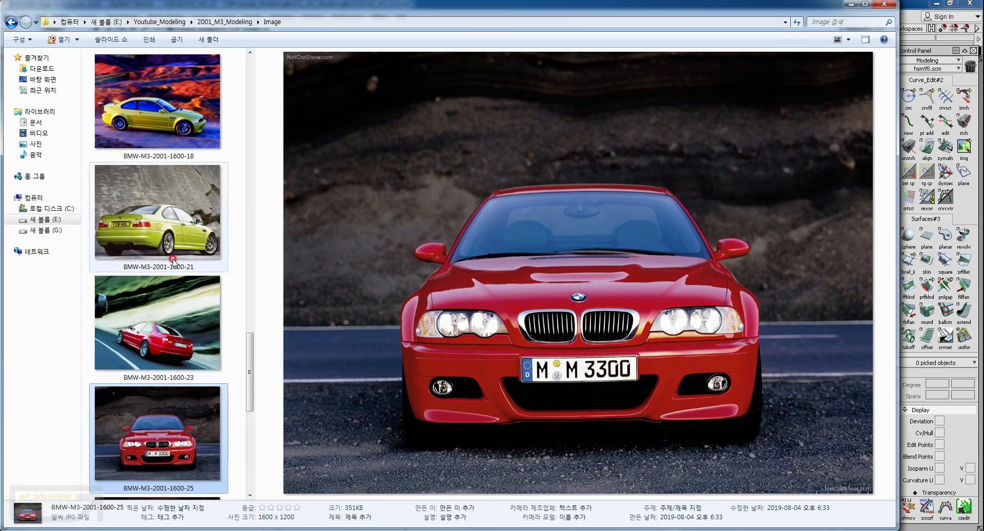
left_click(177, 202)
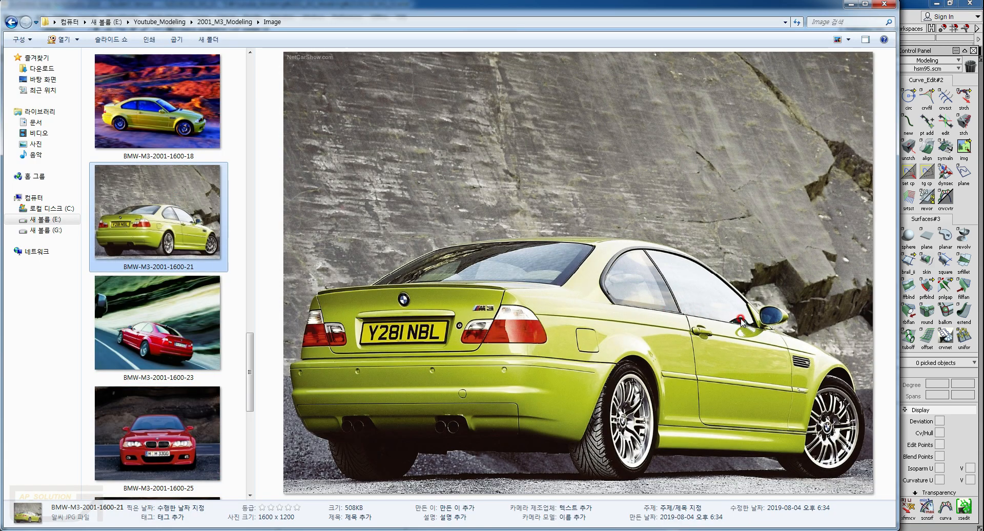
left_click(117, 112)
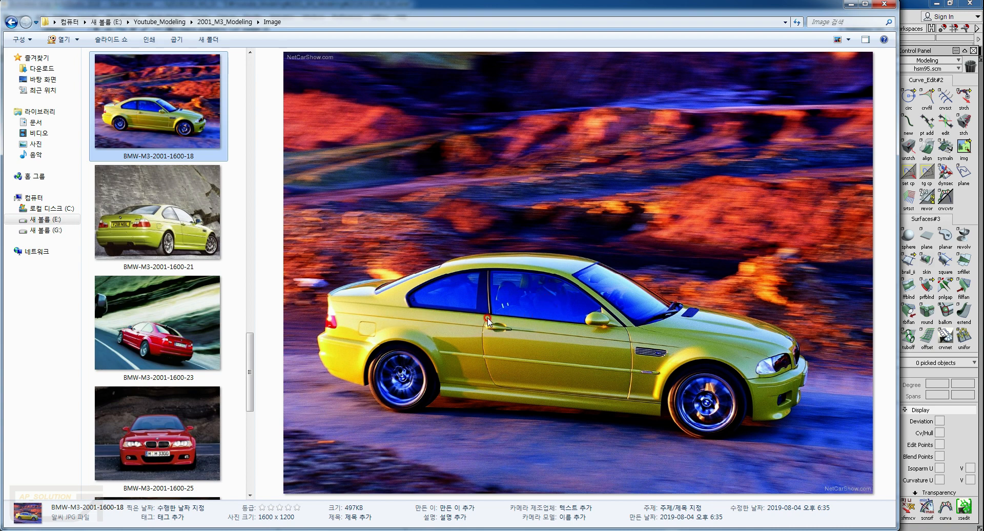
key("Down")
key("Down")
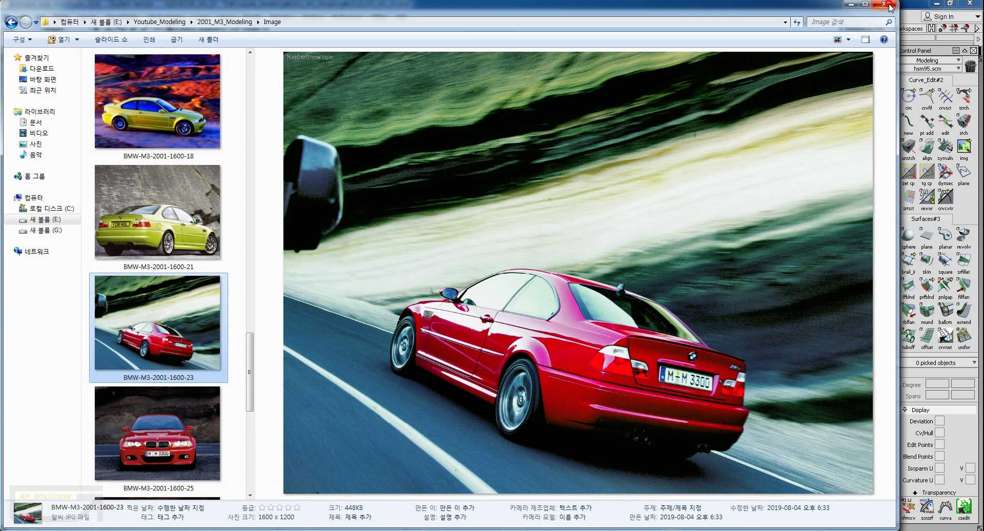
left_click_drag(250, 369, 257, 209)
left_click(180, 217)
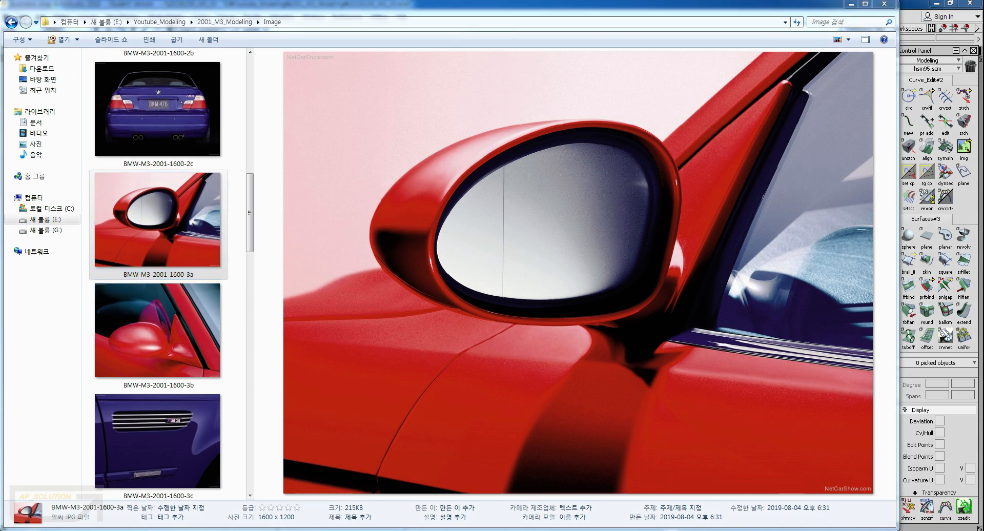
Mark the door shoulder section and the window trim line with red strokes on the mirror close-up, and undo the latest strokes.
mouse_move(780, 360)
left_mouse_down()
mouse_move(848, 371)
mouse_move(800, 389)
left_mouse_up()
left_click_drag(742, 378, 836, 393)
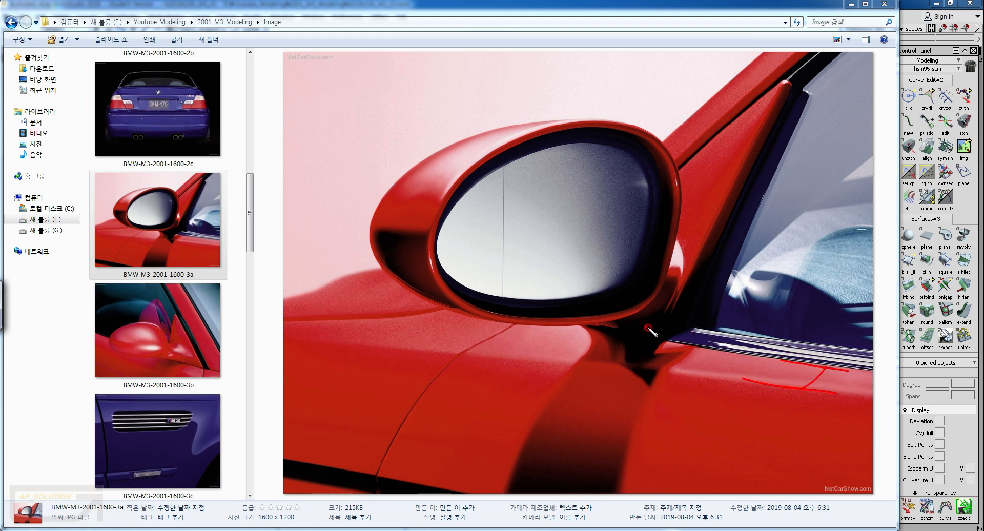
left_click_drag(647, 328, 889, 351)
left_click_drag(653, 327, 889, 360)
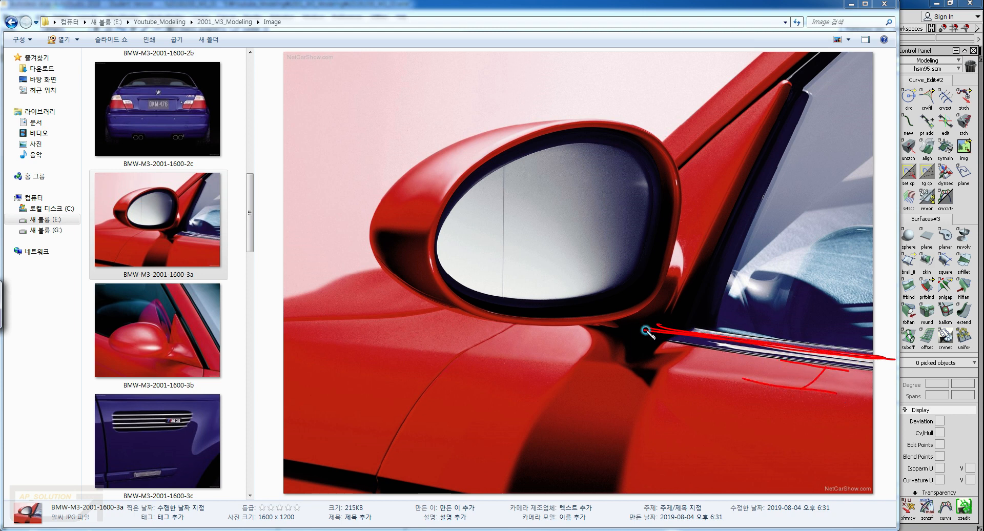
left_click_drag(646, 330, 846, 354)
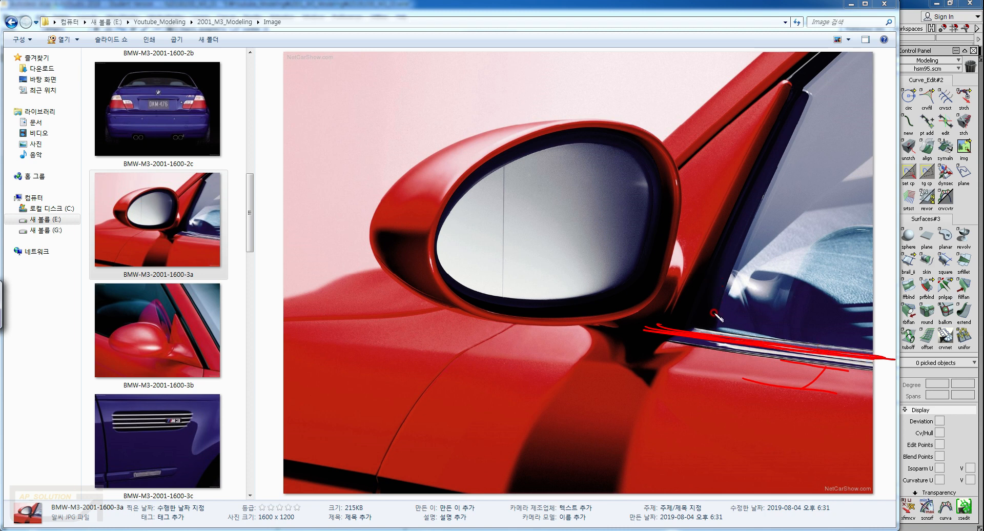
key("ctrl+z")
key("ctrl+z")
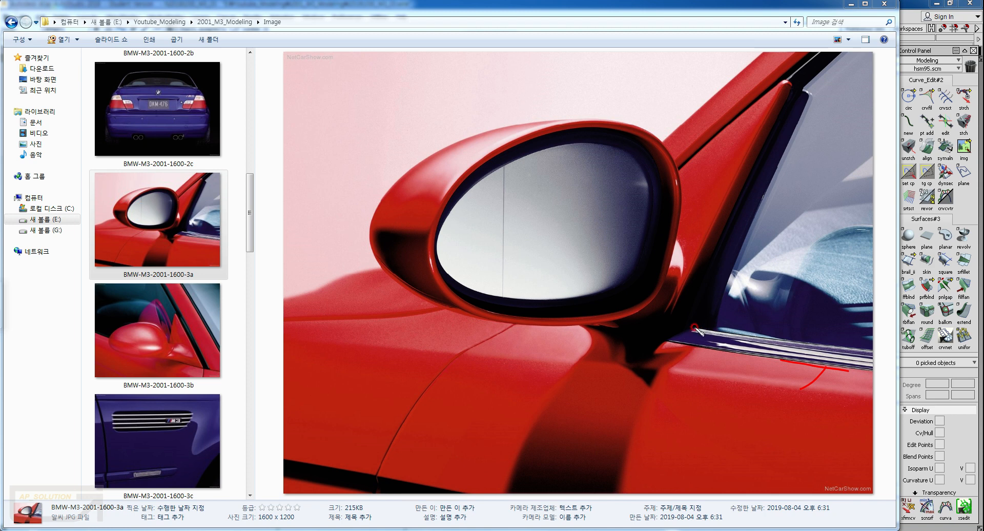
left_click_drag(681, 329, 889, 353)
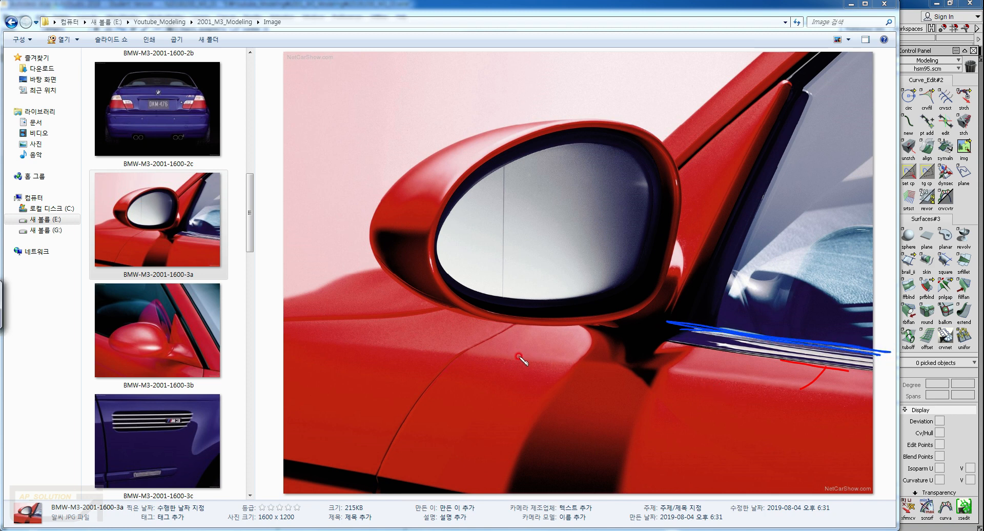
left_click_drag(650, 321, 894, 353)
mouse_move(491, 356)
left_mouse_down()
mouse_move(738, 367)
mouse_move(917, 402)
mouse_move(474, 341)
left_mouse_up()
left_click_drag(608, 318, 887, 353)
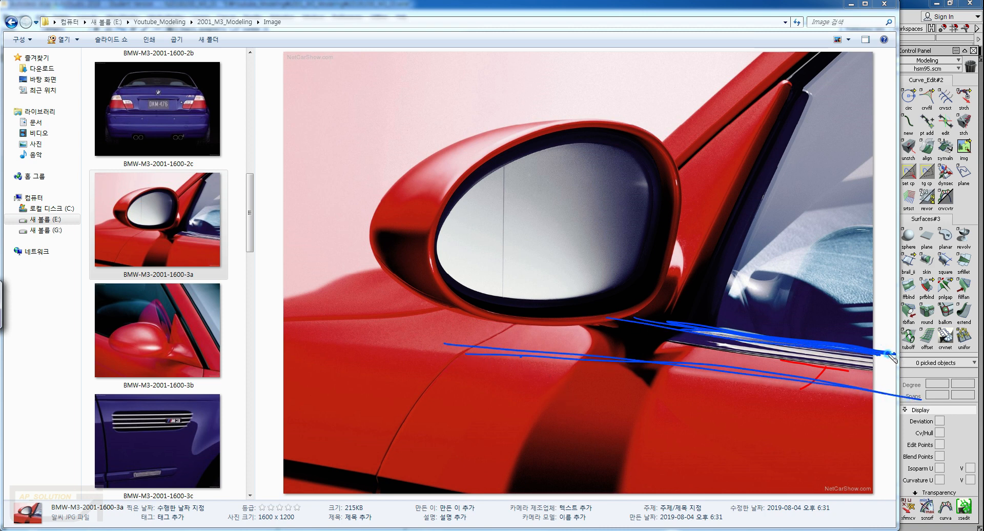
left_click_drag(426, 348, 926, 400)
left_click_drag(829, 350, 800, 386)
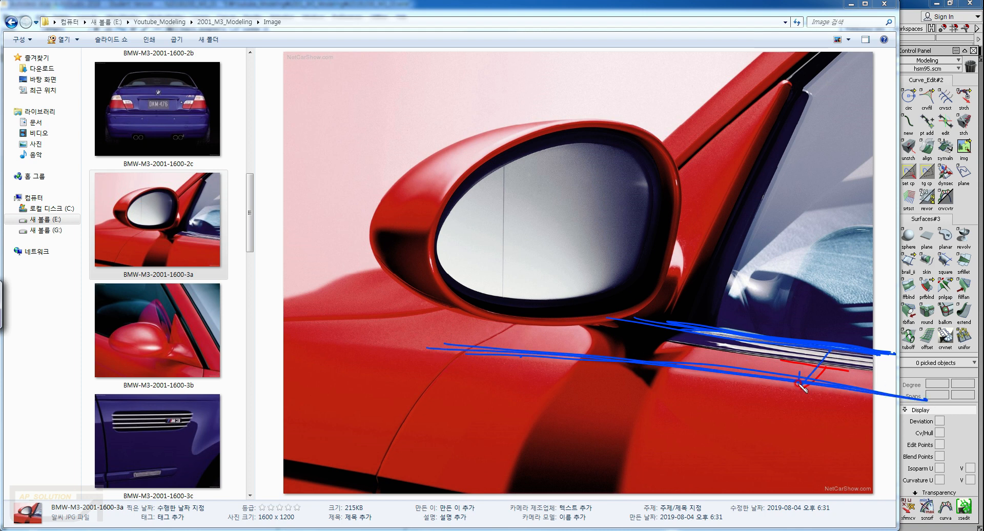
left_click_drag(664, 357, 667, 372)
mouse_move(706, 331)
left_mouse_down()
mouse_move(700, 342)
mouse_move(717, 344)
left_mouse_up()
left_click_drag(789, 353, 749, 374)
left_click_drag(745, 369, 750, 373)
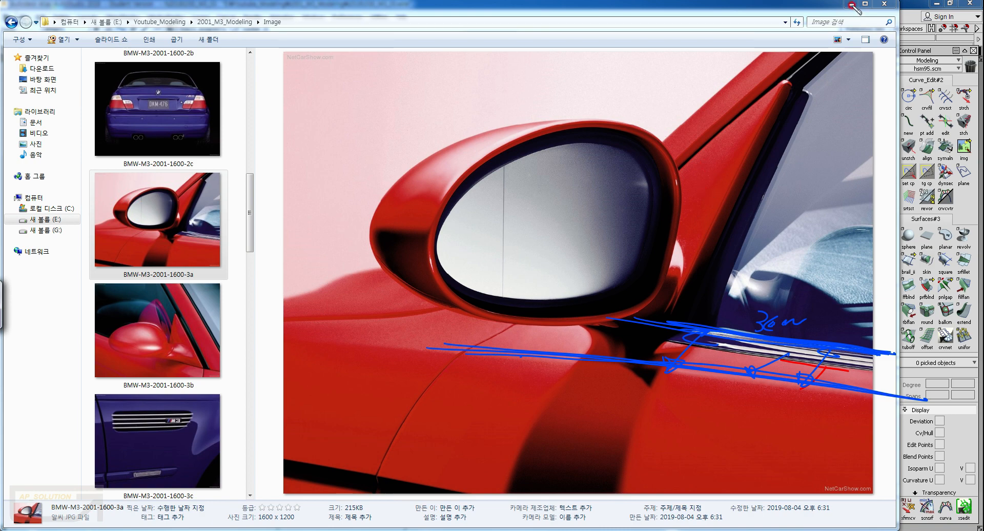
key("Escape")
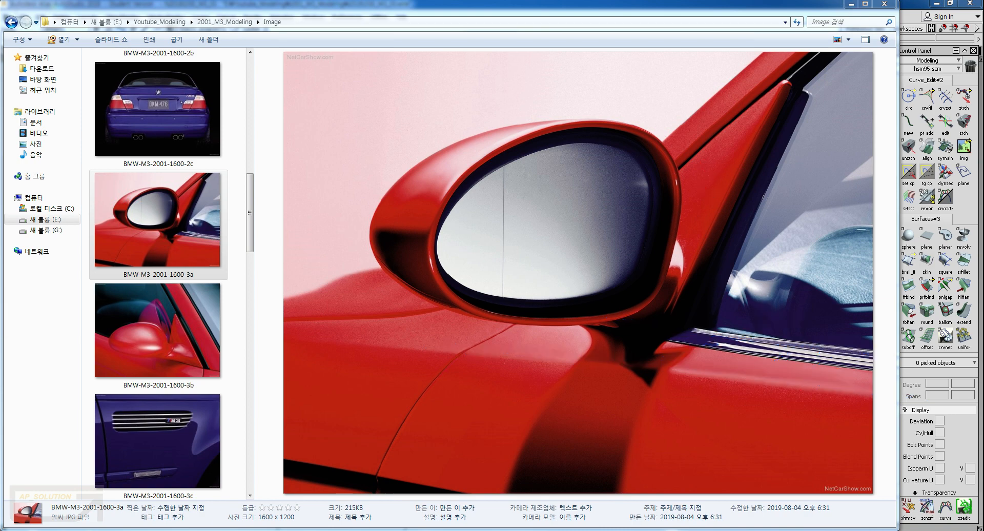
left_click(851, 4)
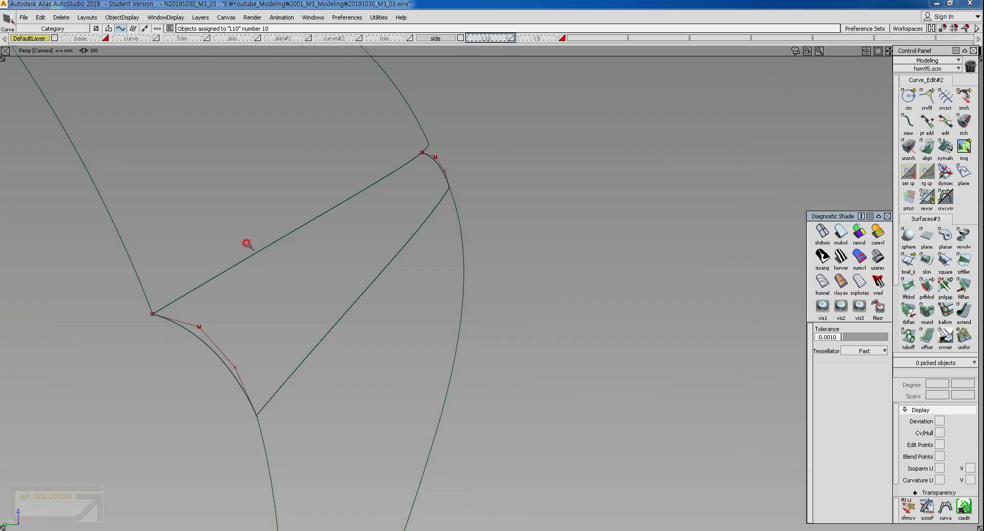
Offset the upper side surface above the belt line outward by 30 mm.
left_click_drag(189, 296, 270, 314, "alt+shift")
right_click_drag(235, 194, 238, 242, "ctrl+shift")
left_click(362, 267)
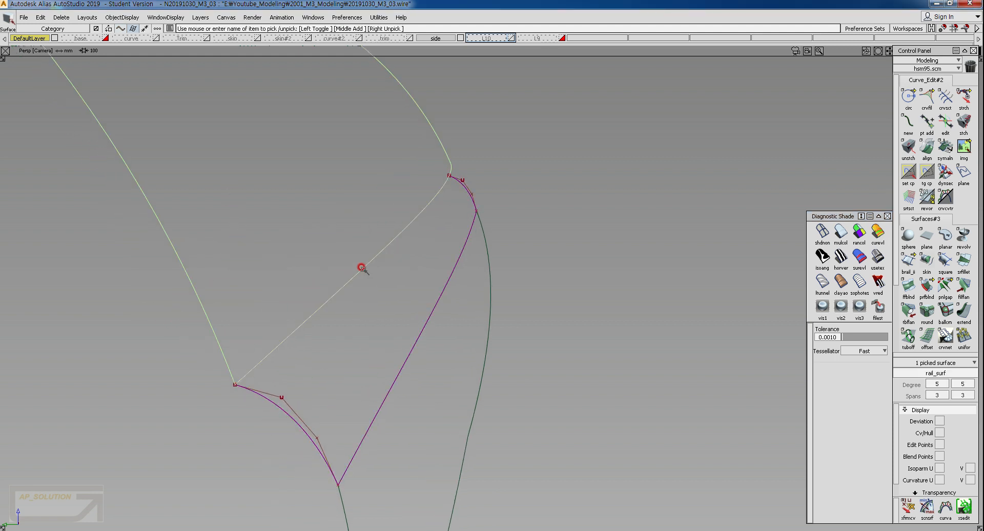
mouse_move(362, 267)
left_mouse_down("alt+shift")
mouse_move(377, 286)
mouse_move(341, 325)
left_mouse_up("alt+shift")
right_click_drag(369, 297, 392, 313, "ctrl+shift")
middle_click_drag(455, 275, 456, 347, "alt+shift")
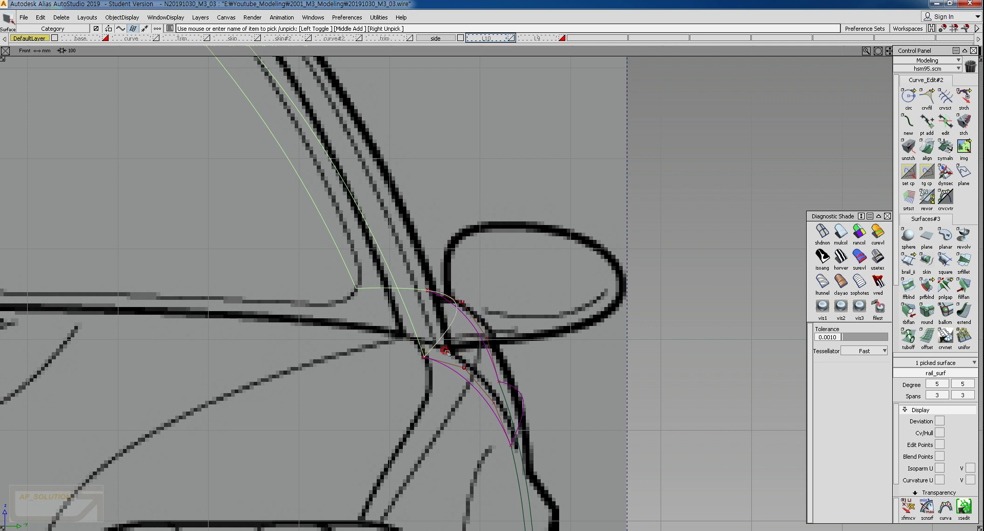
left_click(926, 338)
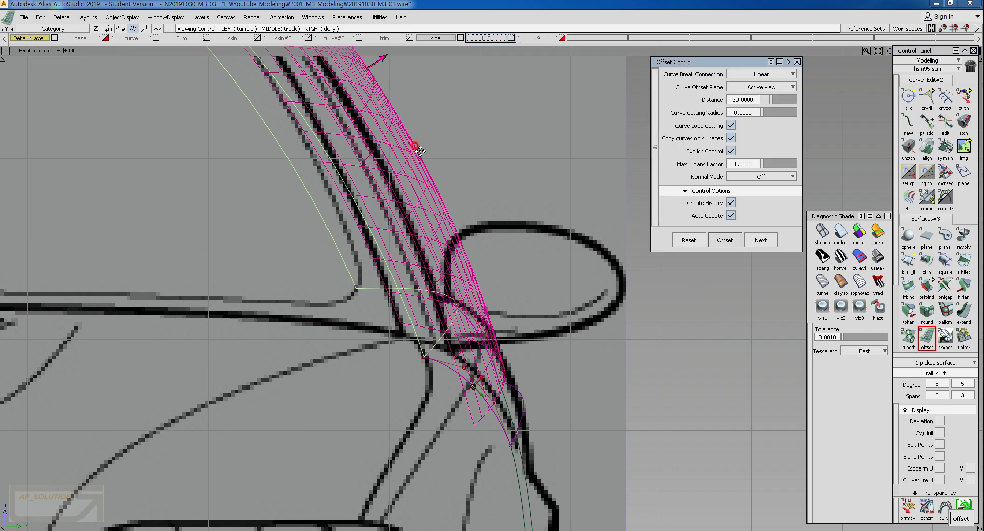
left_click_drag(415, 149, 391, 189, "alt+shift")
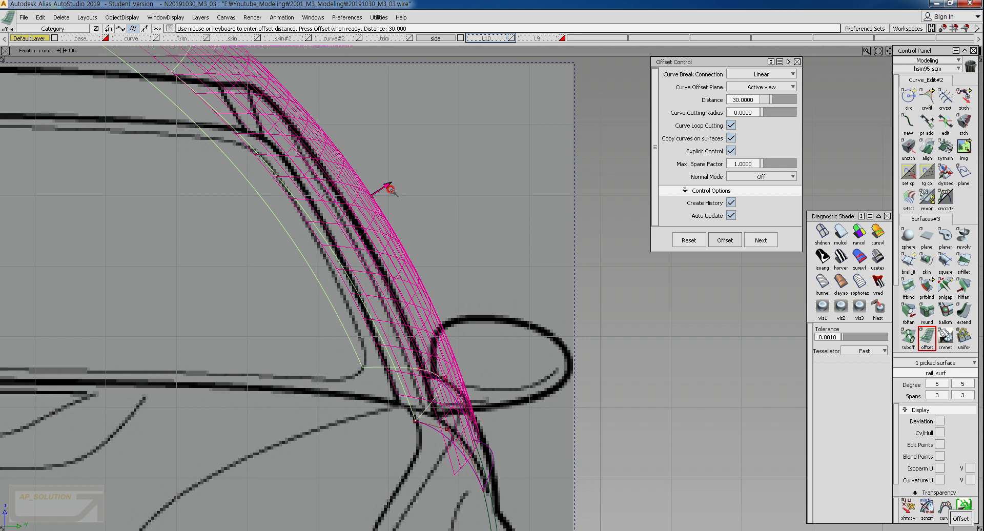
type("30")
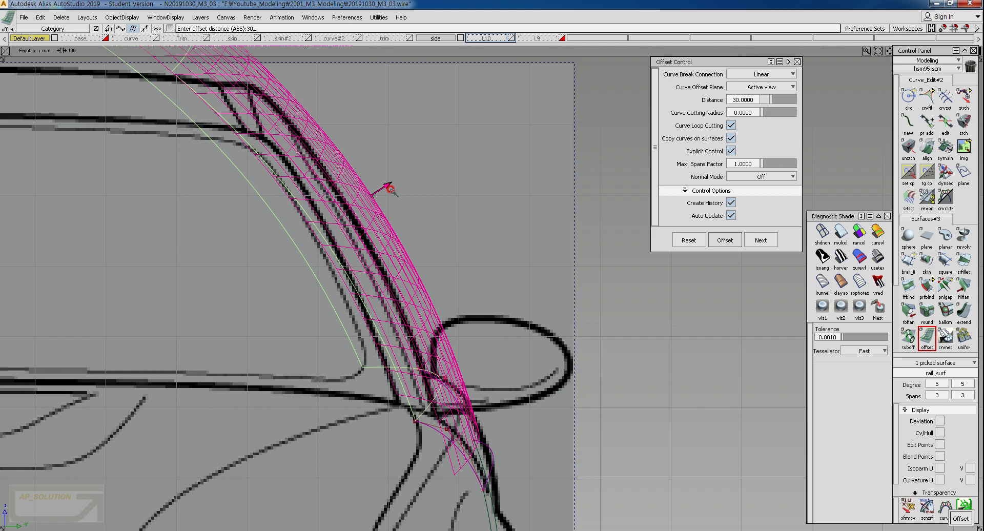
key("Return")
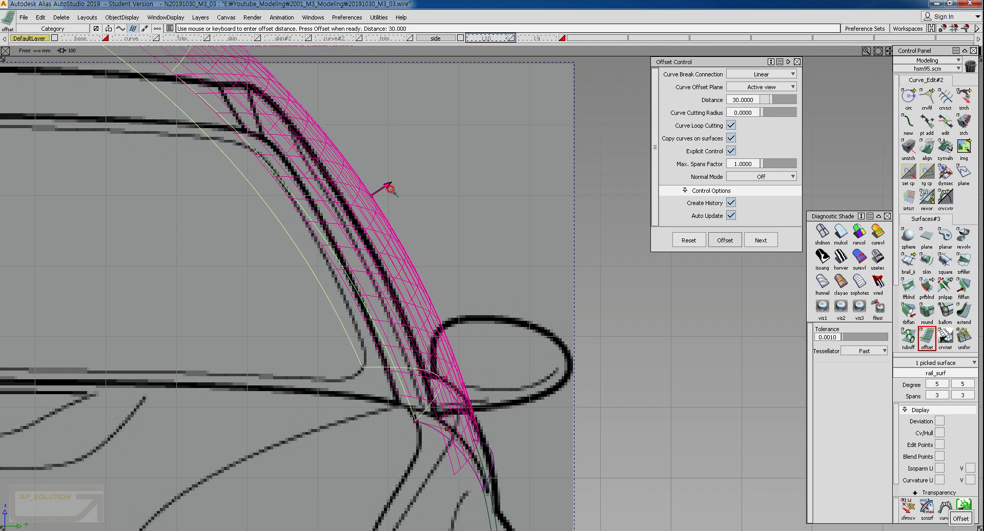
key("space")
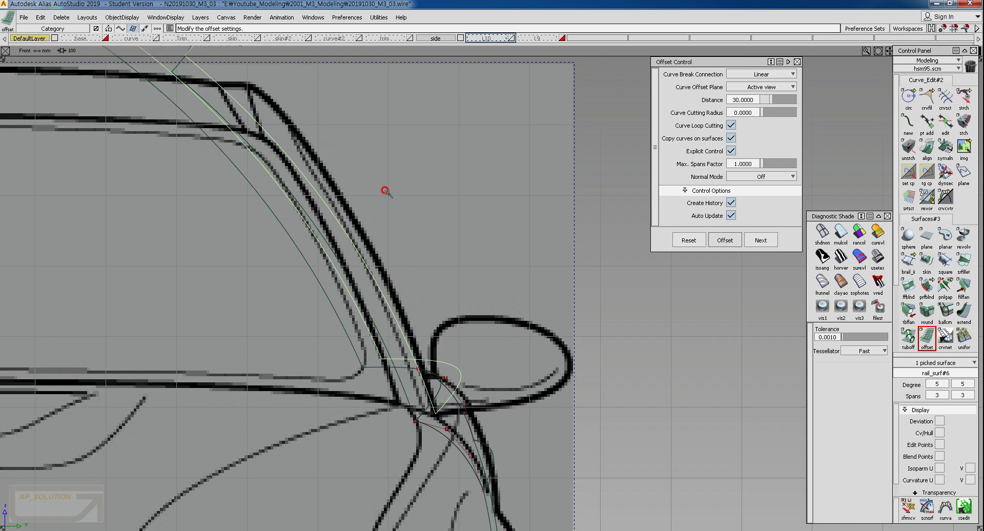
Shade the model in multi color and inspect the offset surface against the body side in side and perspective views.
left_click_drag(430, 335, 438, 349, "ctrl+shift")
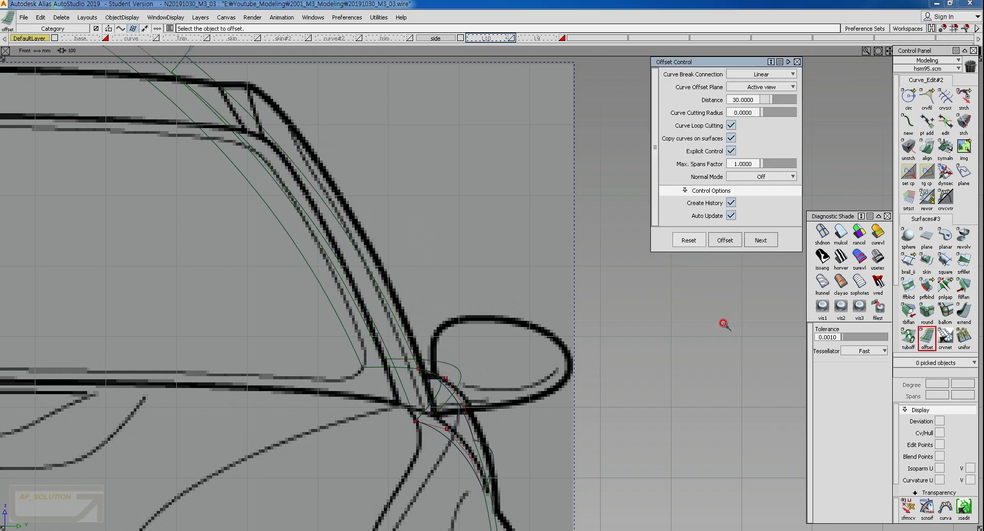
left_click(840, 237)
scroll(474, 361, "up", 5)
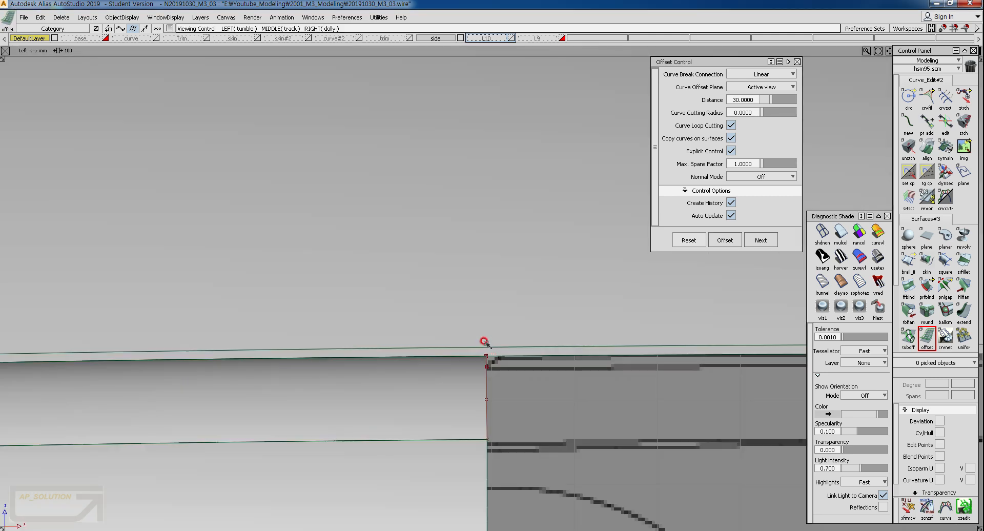
scroll(483, 349, "down", 5)
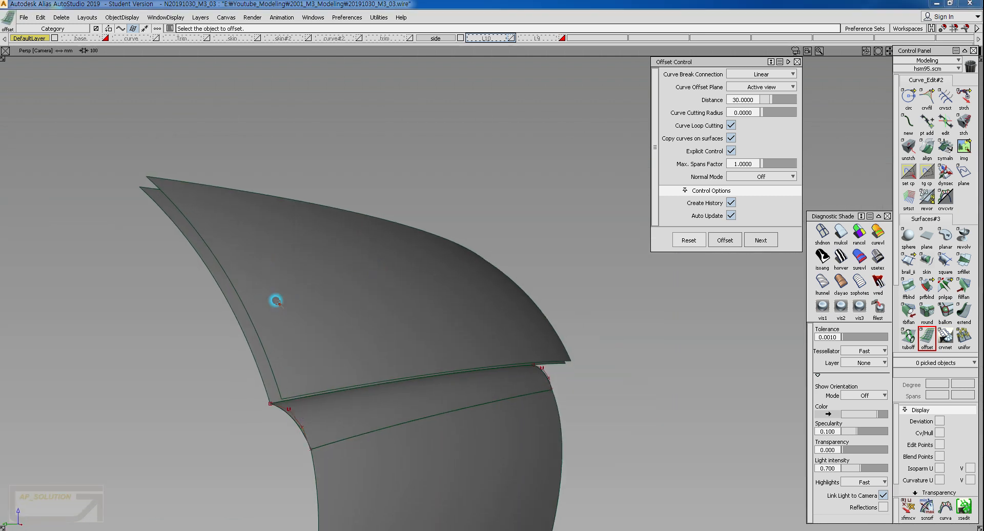
Delete the offset surface and turn off the diagnostic shading in the side view.
left_click(275, 301)
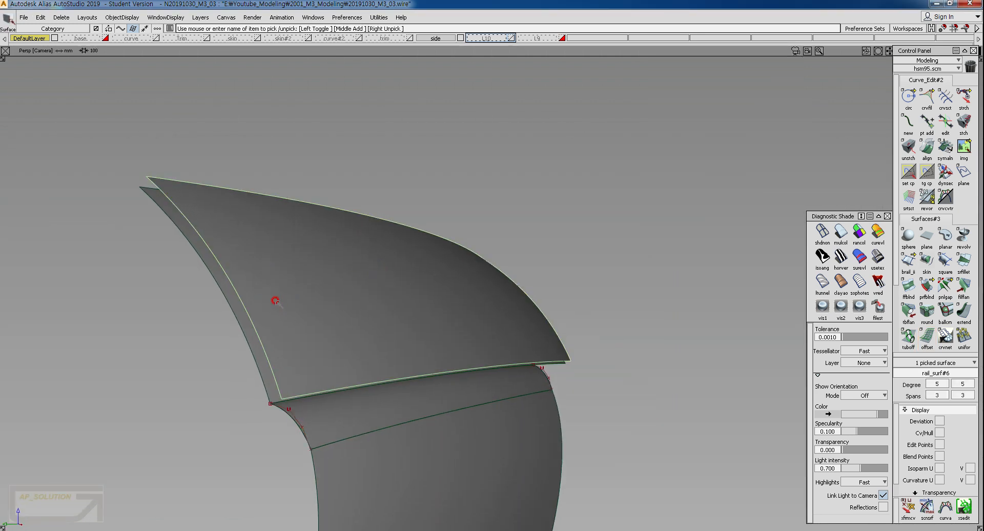
key("Delete")
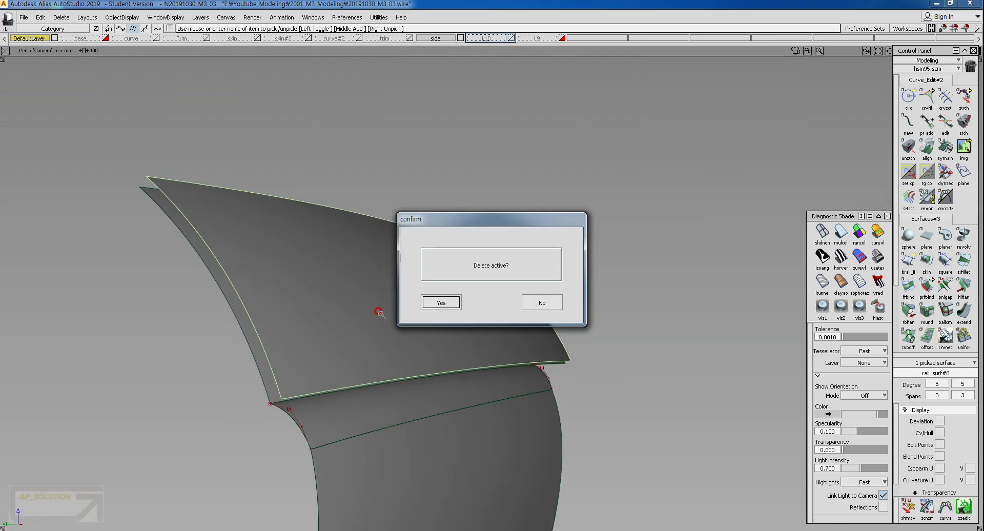
left_click(436, 302)
right_click(239, 346, "ctrl+shift")
right_click_drag(240, 347, 285, 346, "ctrl+shift")
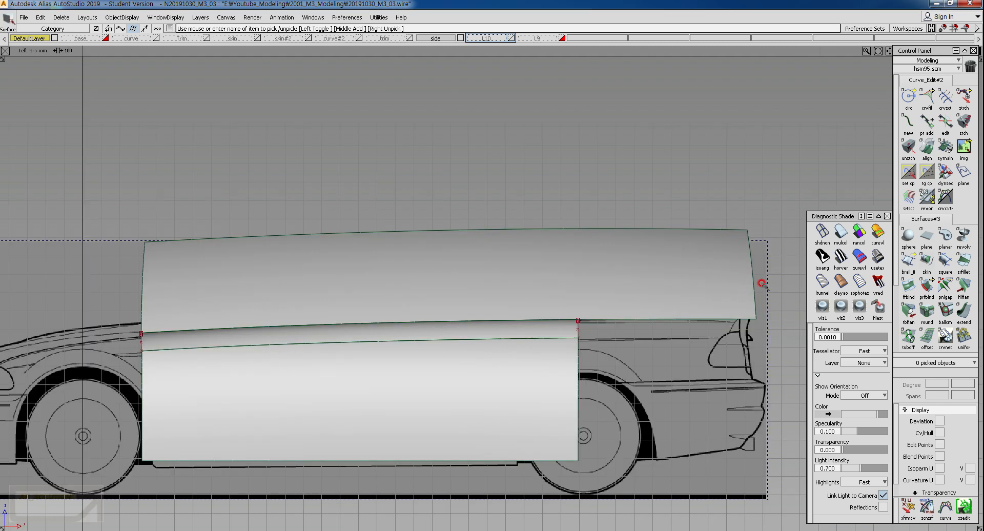
left_click(814, 234)
Copy the door-handle-height side curve from layer L9 in place, assign the copy to the side layer, and hide L9 again.
right_click_drag(279, 465, 323, 411, "alt+shift")
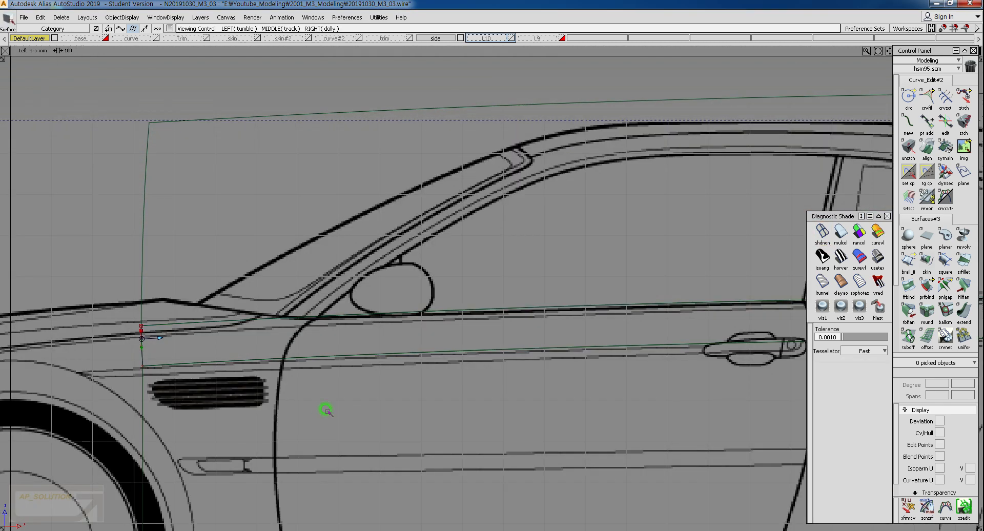
middle_click_drag(323, 410, 224, 414, "alt+shift")
left_click(563, 38)
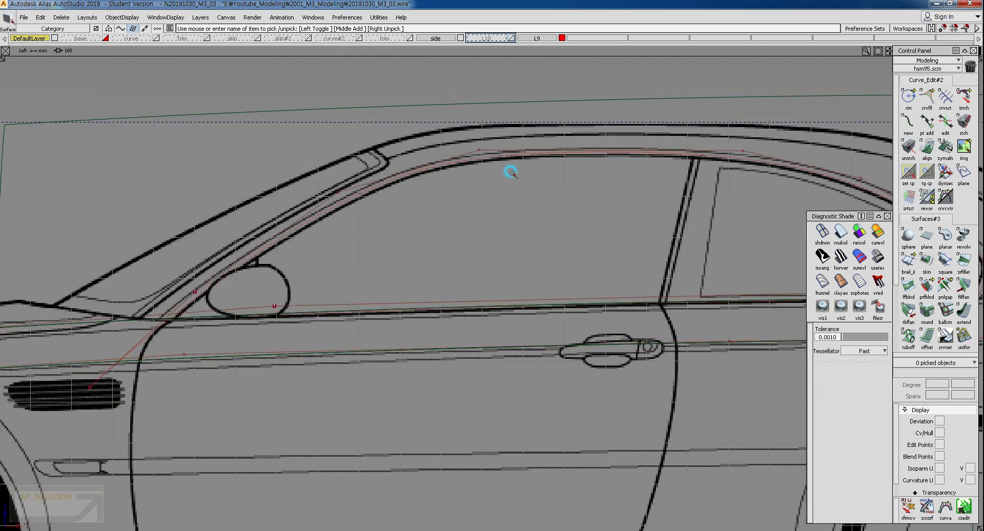
right_click_drag(492, 215, 180, 316, "alt+shift")
middle_click_drag(179, 316, 301, 310, "alt+shift")
left_click_drag(153, 335, 169, 373, "ctrl+shift")
left_click(403, 336)
right_click_drag(403, 336, 366, 369, "alt+shift")
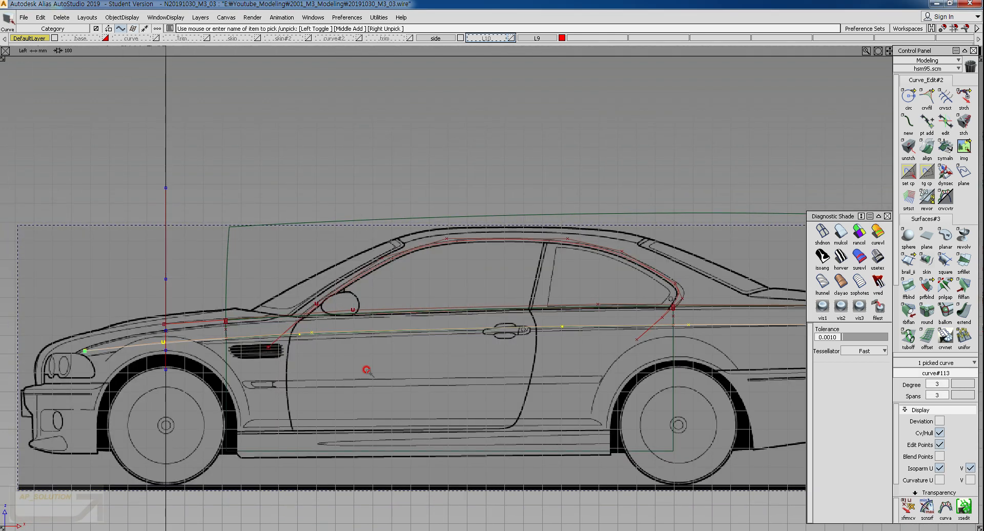
key("ctrl+c")
key("ctrl+v")
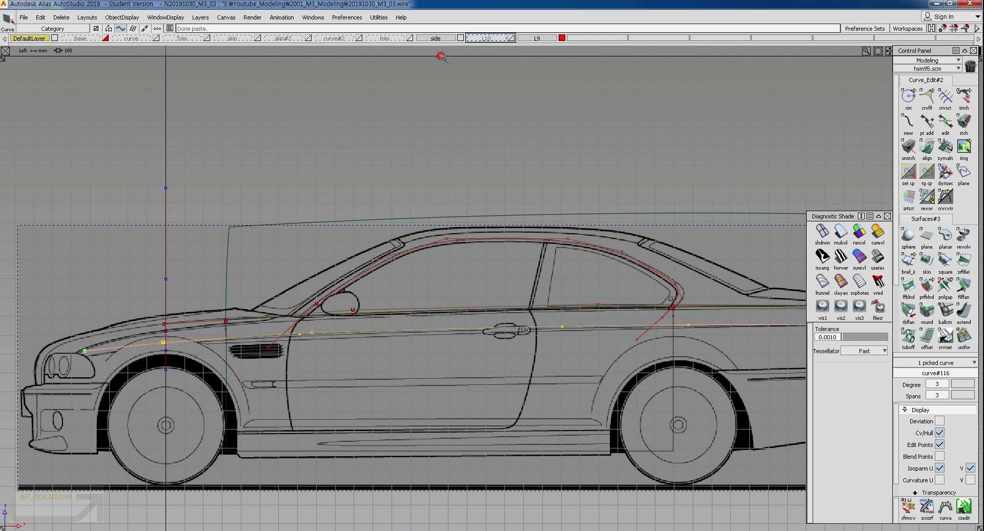
right_click_drag(450, 33, 432, 39)
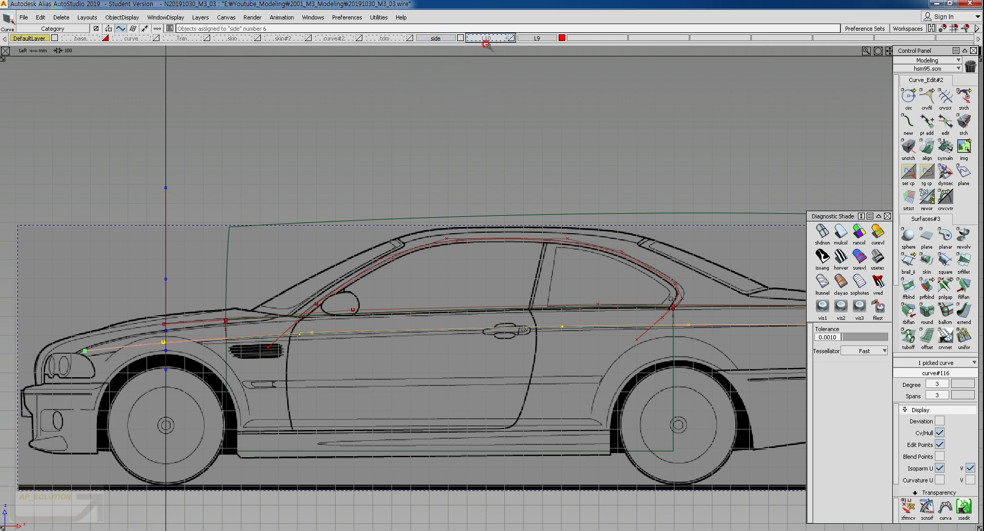
left_click(562, 38)
Move the copied curve vertically up by about 75 mm toward the belt line in the side view.
right_click_drag(410, 325, 439, 300, "alt+shift")
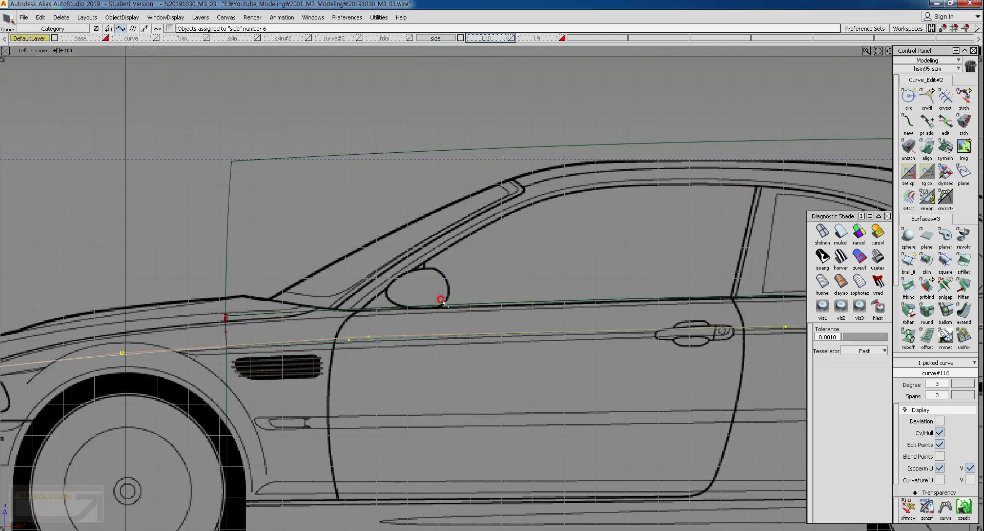
middle_click_drag(439, 300, 453, 255, "ctrl+shift")
right_click_drag(463, 256, 473, 234)
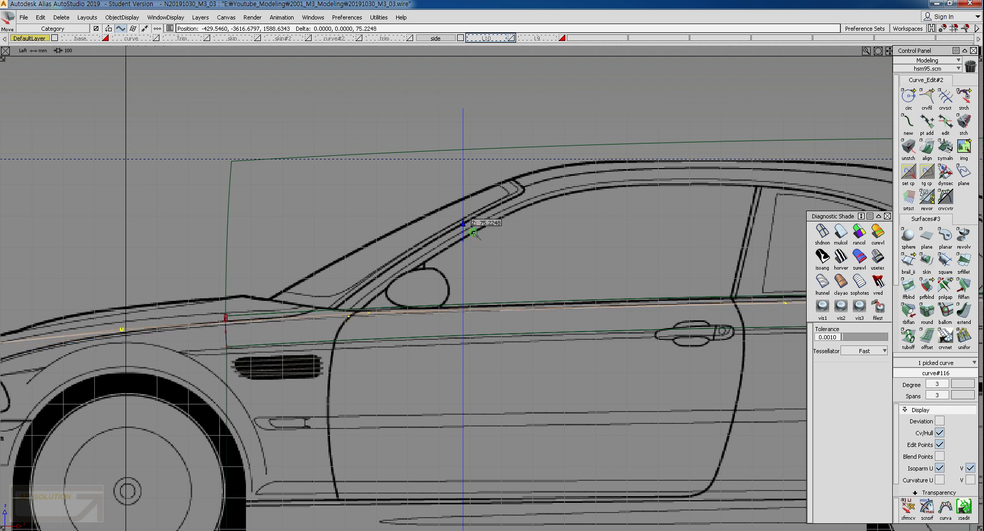
middle_click_drag(524, 246, 321, 245, "alt+shift")
right_click_drag(323, 246, 430, 256, "alt+shift")
middle_click_drag(182, 247, 313, 247, "alt+shift")
right_click_drag(232, 281, 301, 323, "alt+shift")
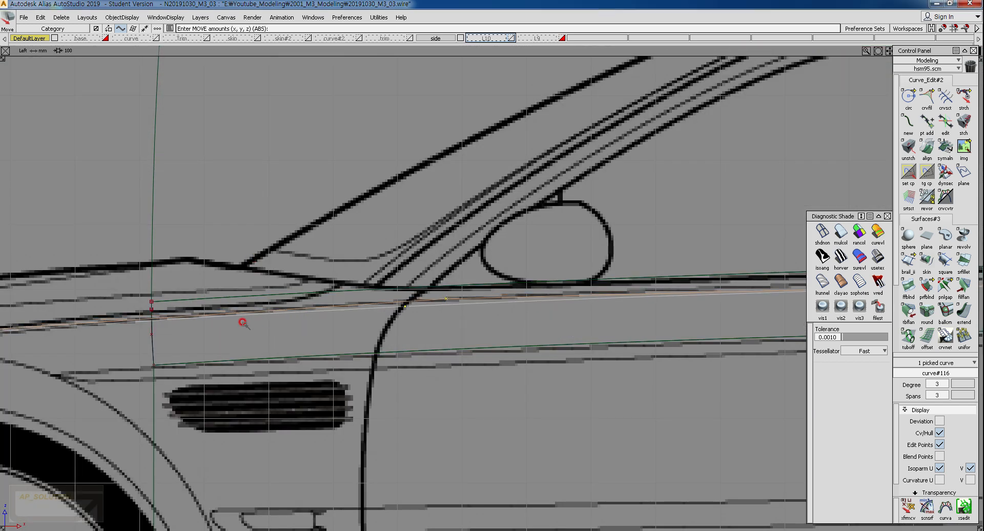
middle_click_drag(576, 306, 314, 290, "alt+shift")
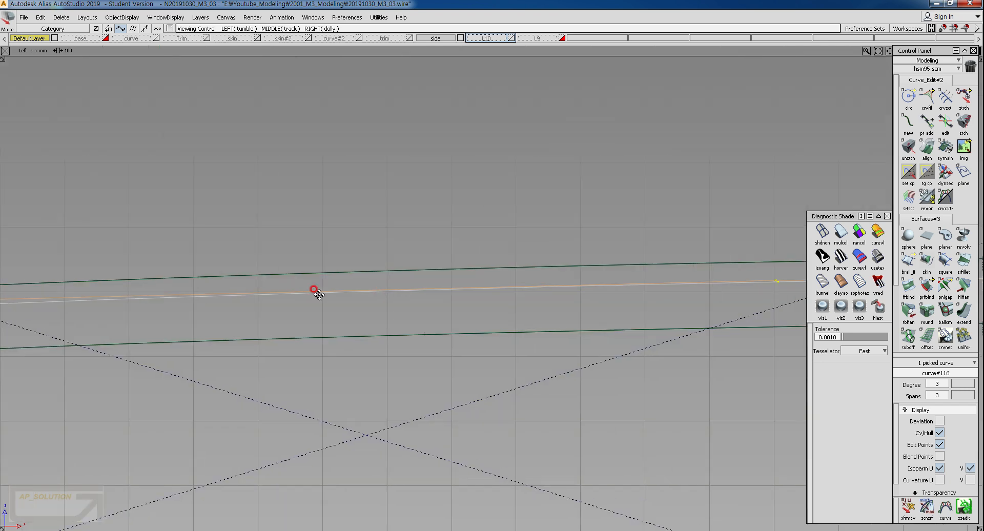
middle_click_drag(706, 288, 251, 285, "alt+shift")
middle_click_drag(589, 282, 482, 280, "alt+shift")
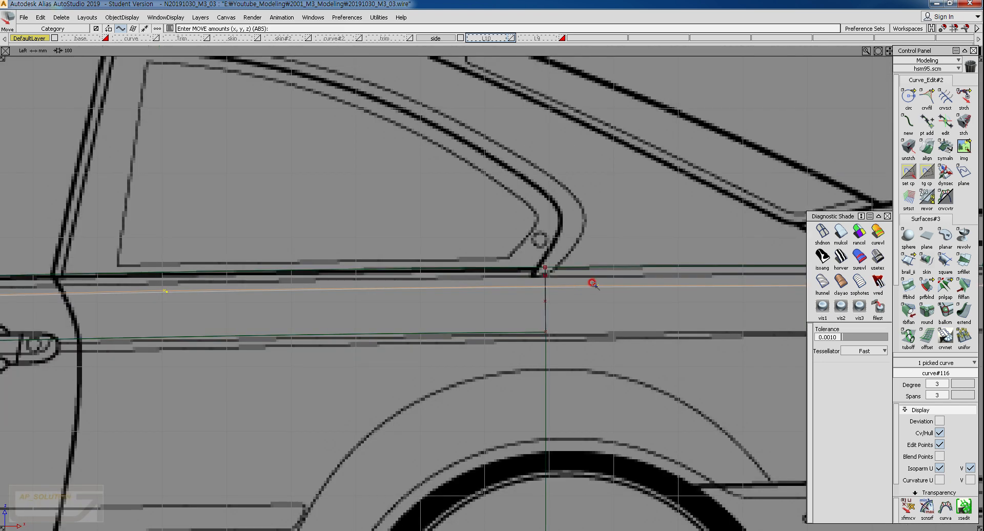
Rotate the copied curve by about -0.26 degrees around Y so it follows the belt line toward the rear.
middle_click_drag(413, 298, 408, 320, "ctrl+shift")
right_click_drag(407, 364, 238, 404, "alt+shift")
middle_click_drag(238, 397, 325, 395, "alt+shift")
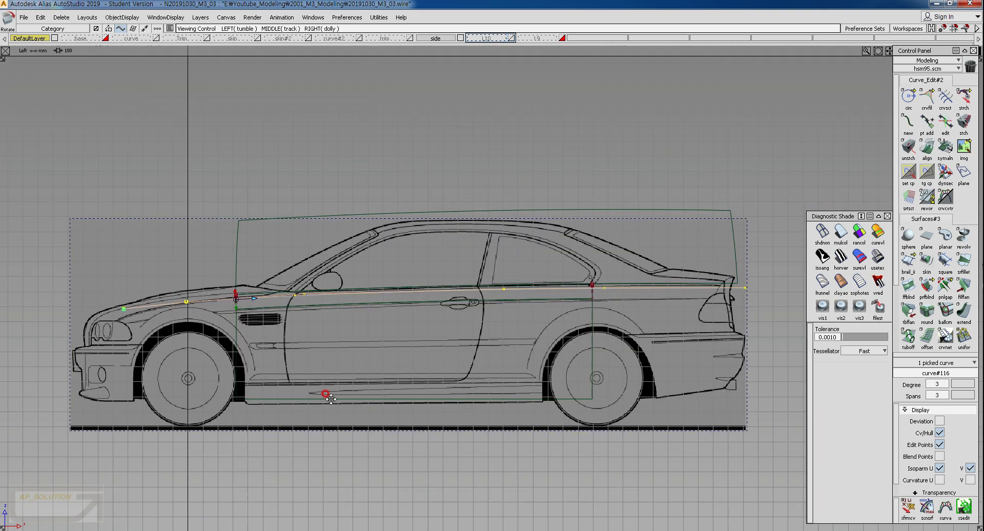
right_click_drag(437, 371, 513, 203, "alt+shift")
middle_click_drag(394, 333, 103, 354, "alt+shift")
middle_click_drag(737, 267, 169, 307, "alt+shift")
middle_click_drag(661, 284, 123, 304, "alt+shift")
middle_click_drag(378, 307, 402, 321, "ctrl+shift")
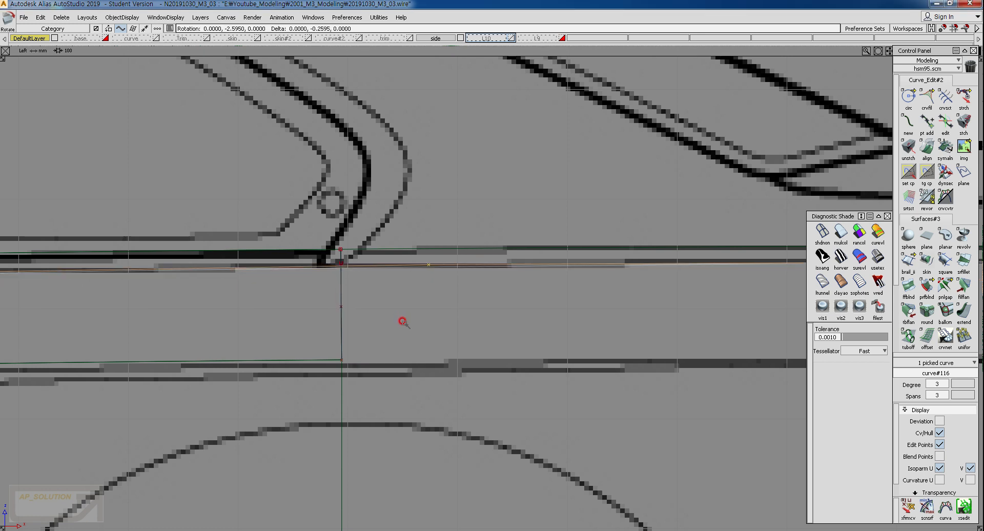
middle_click_drag(402, 322, 402, 322)
Check the rotated curve along the belt line in side view, and the side surfaces in perspective and front views.
right_click_drag(402, 322, 404, 326, "alt+shift")
middle_click_drag(435, 323, 650, 321, "alt+shift")
middle_click_drag(63, 325, 589, 328, "alt+shift")
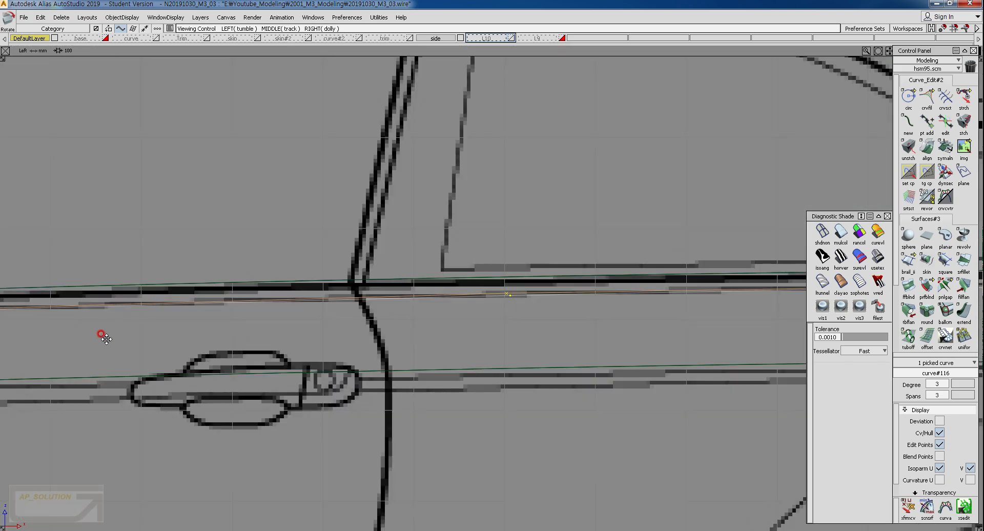
middle_click_drag(101, 336, 345, 350, "alt+shift")
right_click_drag(345, 351, 256, 360, "alt+shift")
middle_click_drag(257, 360, 285, 360, "alt+shift")
mouse_move(286, 361)
right_mouse_down("alt+shift")
mouse_move(502, 340)
mouse_move(413, 374)
mouse_move(283, 360)
mouse_move(378, 323)
mouse_move(344, 382)
right_mouse_up("alt+shift")
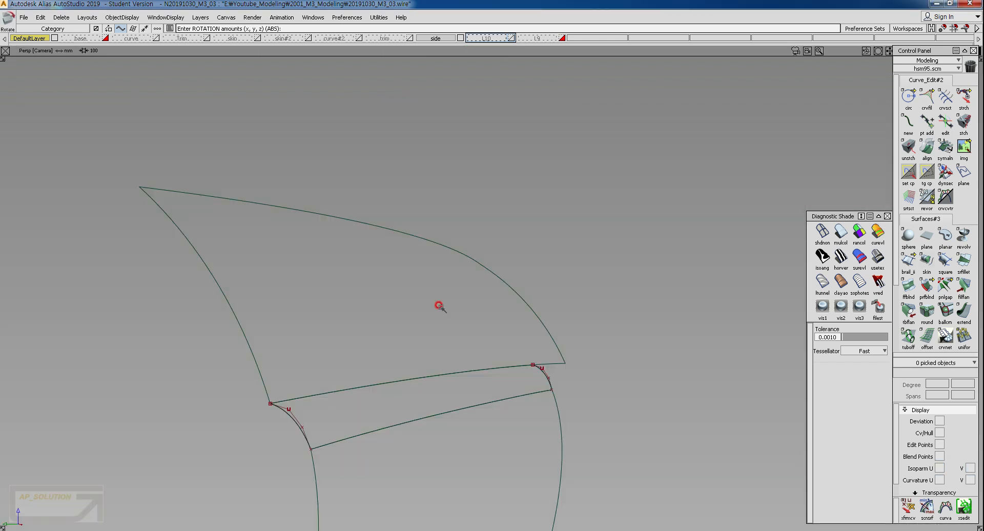
left_click_drag(345, 326, 340, 357, "alt+shift")
middle_click_drag(338, 360, 336, 342, "alt+shift")
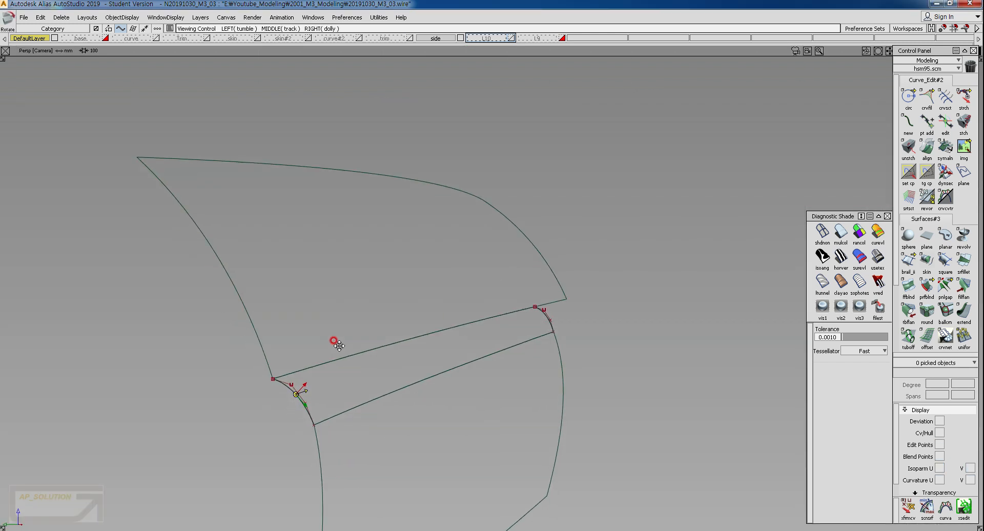
right_click(345, 312, "ctrl+shift")
right_click_drag(344, 311, 352, 321, "ctrl+shift")
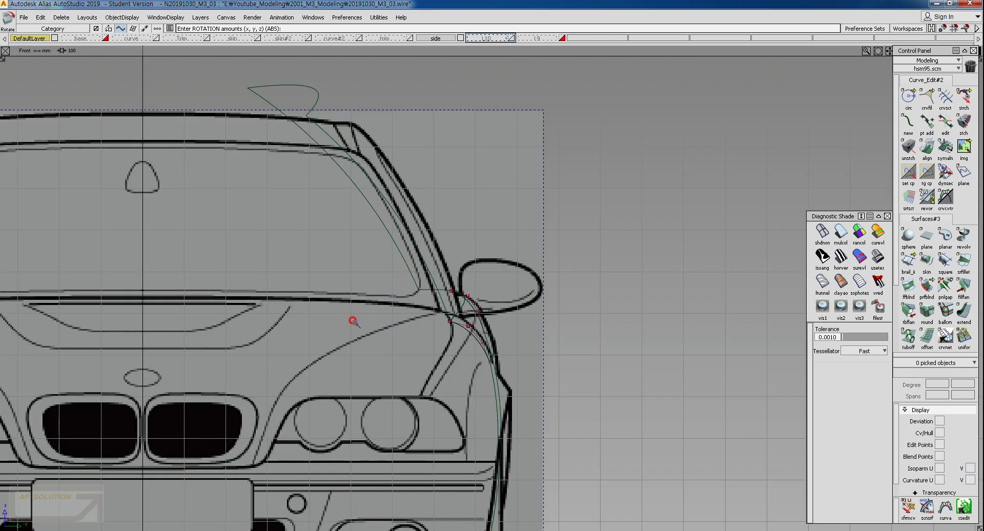
Duplicate the side window surface in place and move the copy outward by about 21 mm in the front view.
left_click_drag(397, 182, 396, 191, "ctrl+shift")
left_click(376, 213)
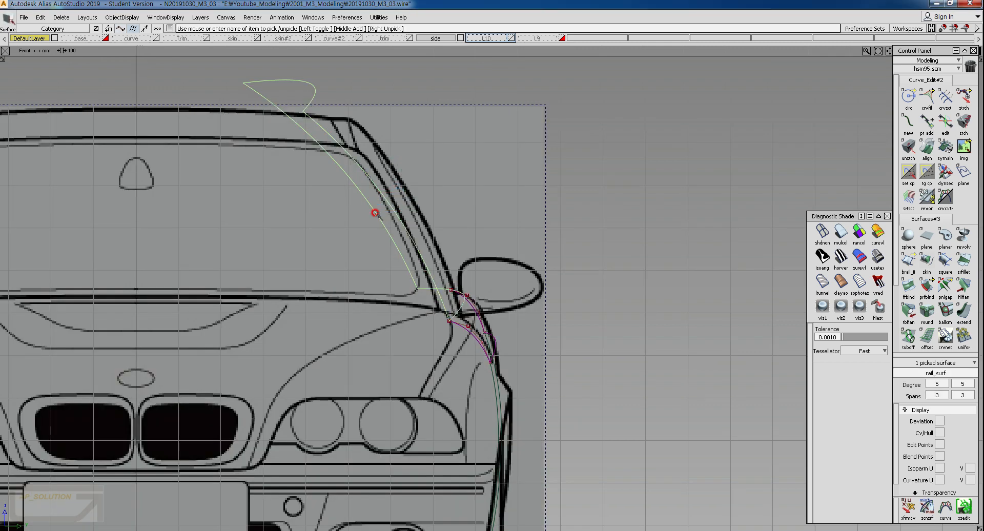
key("ctrl+c")
key("ctrl+v")
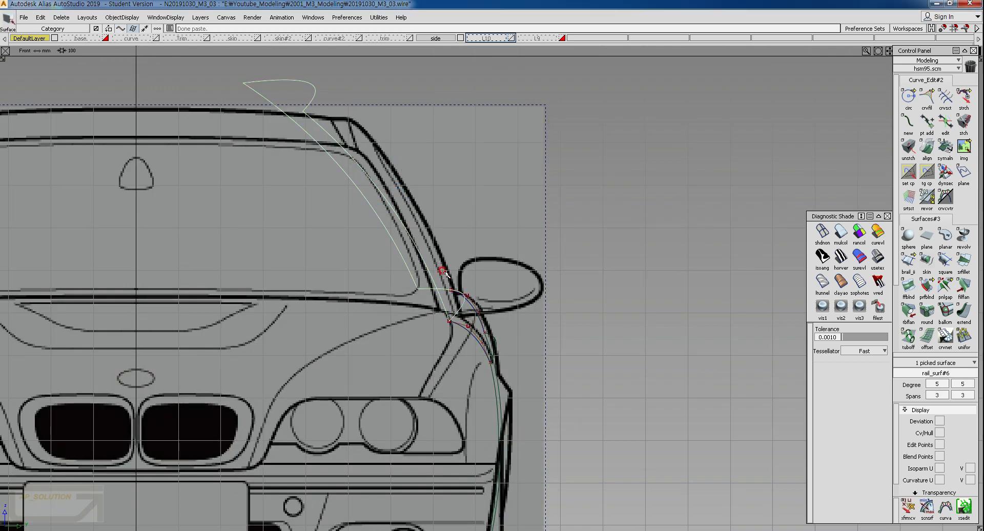
right_click_drag(497, 343, 548, 369, "alt+shift")
middle_click_drag(548, 369, 548, 301, "ctrl+shift")
middle_click_drag(549, 300, 564, 303)
scroll(514, 359, "down", 5)
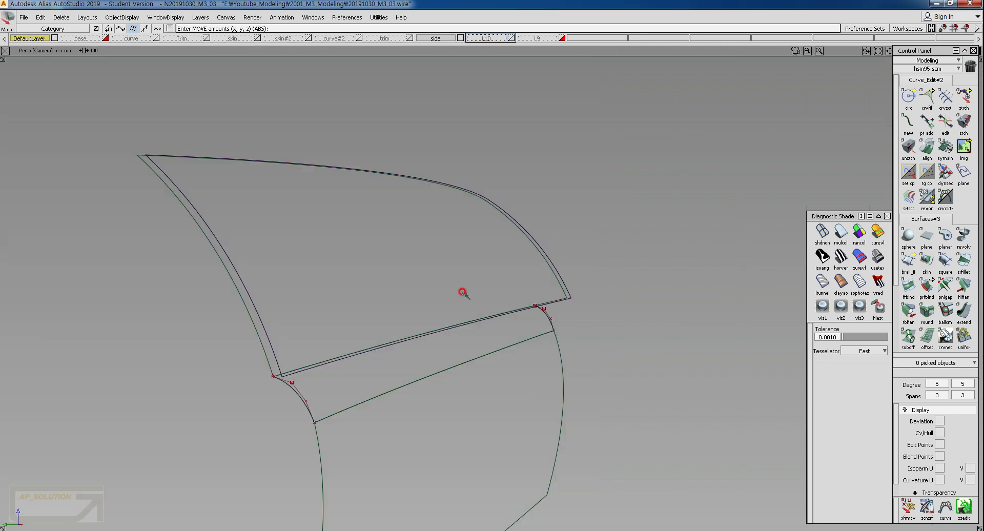
Shade the side surfaces and stretch the upper end of the front profile curve onto the moved window surface's lower front corner.
left_click(841, 232)
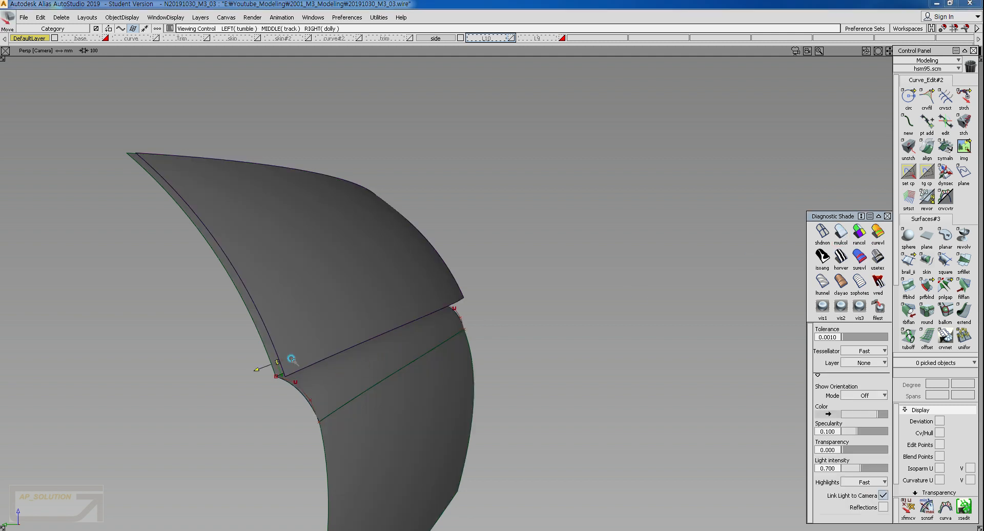
right_click_drag(290, 358, 301, 388, "alt+shift")
left_click_drag(301, 389, 385, 365, "alt+shift")
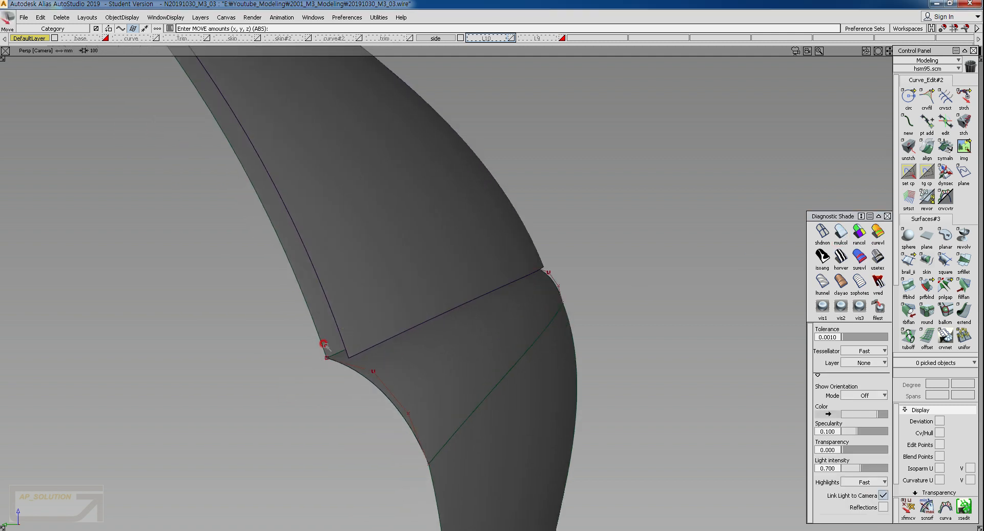
left_click(963, 96)
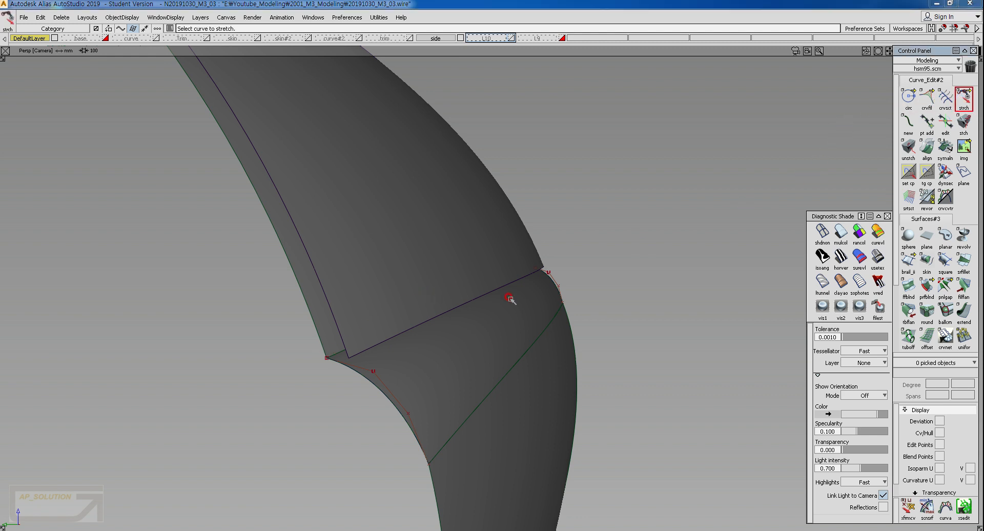
left_click(351, 367)
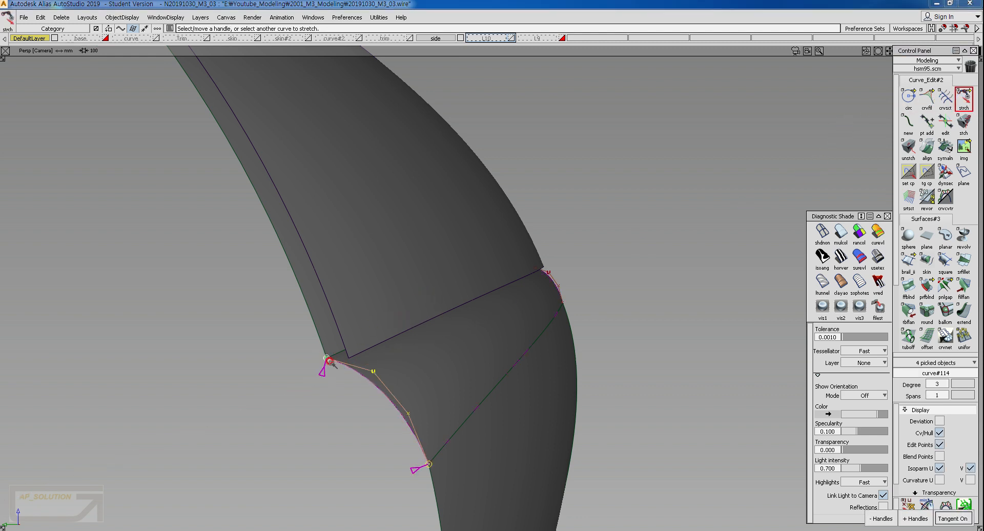
left_click_drag(338, 334, 368, 441, "ctrl+alt")
mouse_move(504, 428)
left_mouse_down("alt+shift")
mouse_move(375, 425)
mouse_move(327, 404)
left_mouse_up("alt+shift")
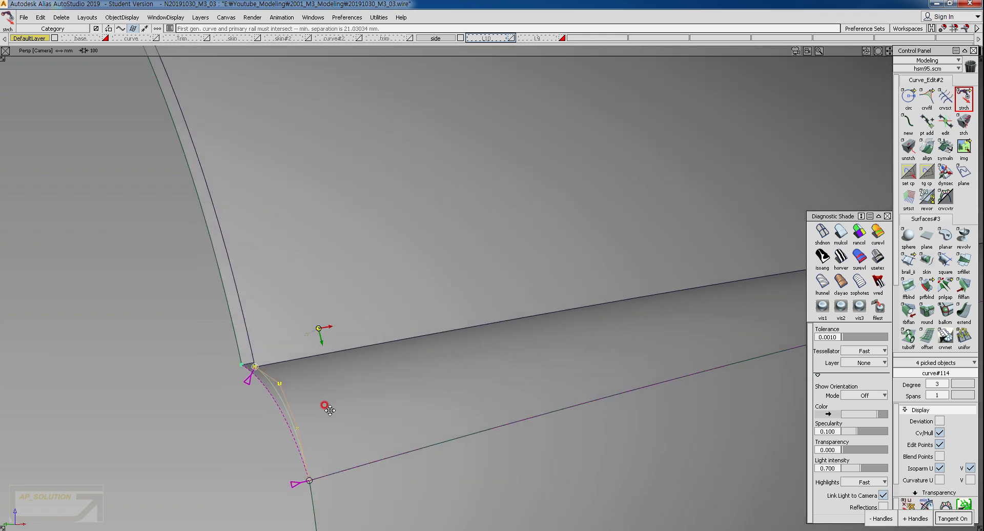
Stretch the upper end of the rear profile curve onto the lower edge of the moved window surface.
middle_click_drag(327, 404, 138, 341, "alt+shift")
mouse_move(559, 377)
middle_mouse_down("alt+shift")
mouse_move(172, 338)
mouse_move(133, 358)
middle_mouse_up("alt+shift")
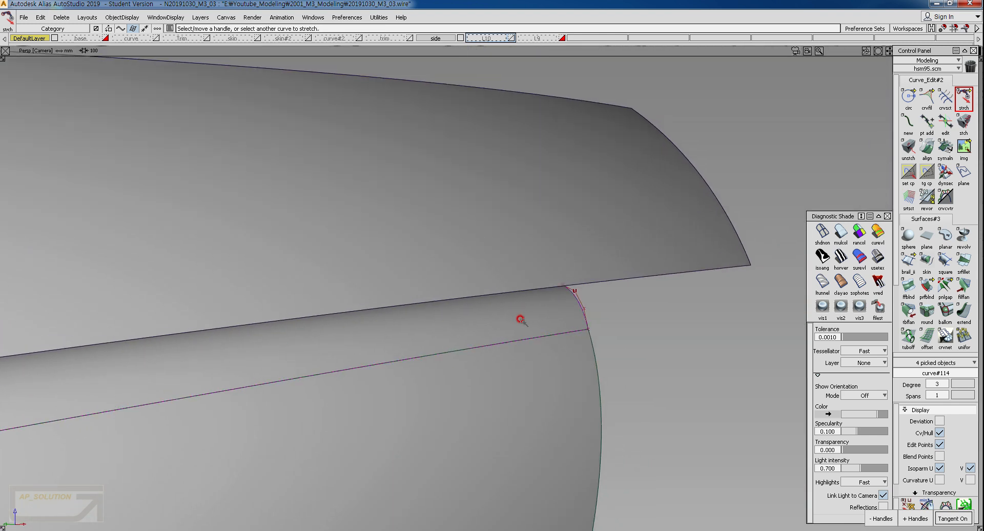
key("Escape")
left_click(565, 281, "alt+shift")
right_click_drag(566, 281, 584, 285, "alt+shift")
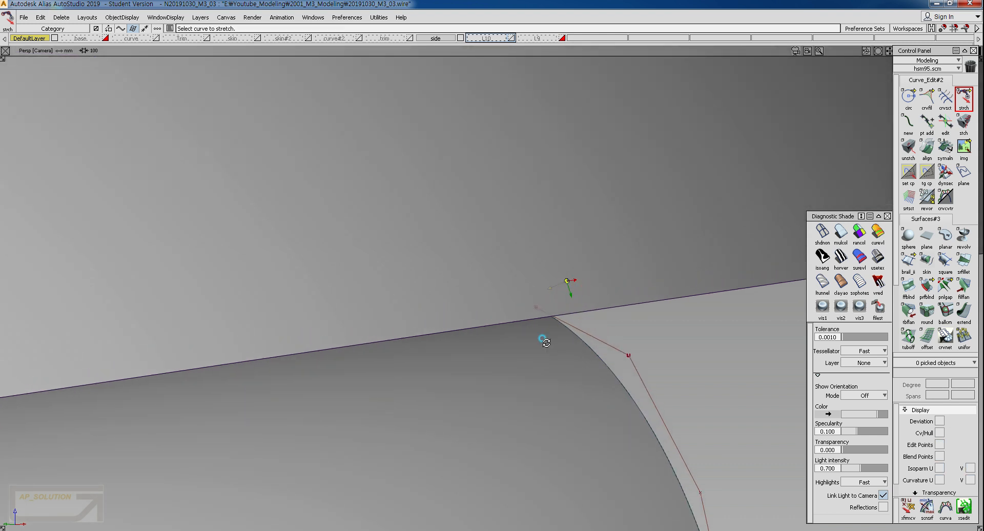
left_click_drag(542, 339, 382, 307, "alt+shift")
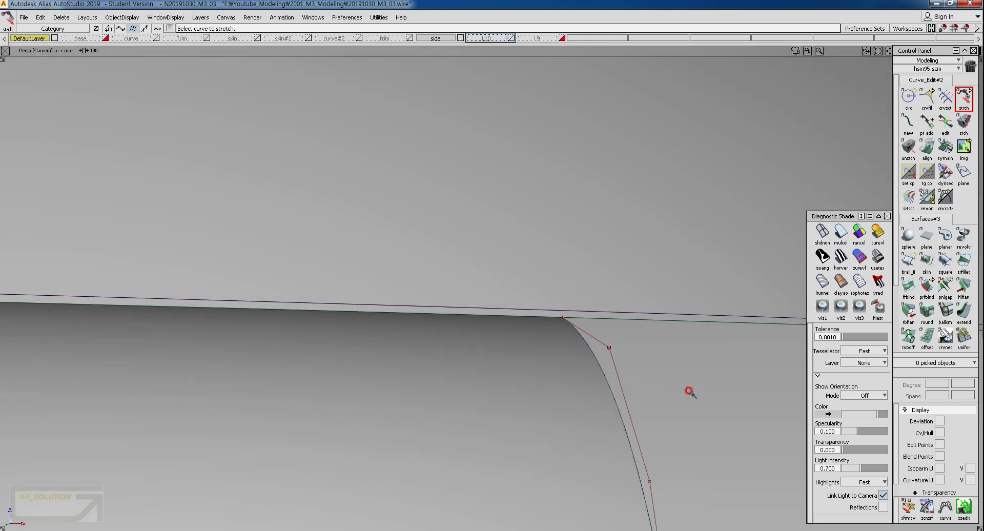
left_click(611, 400)
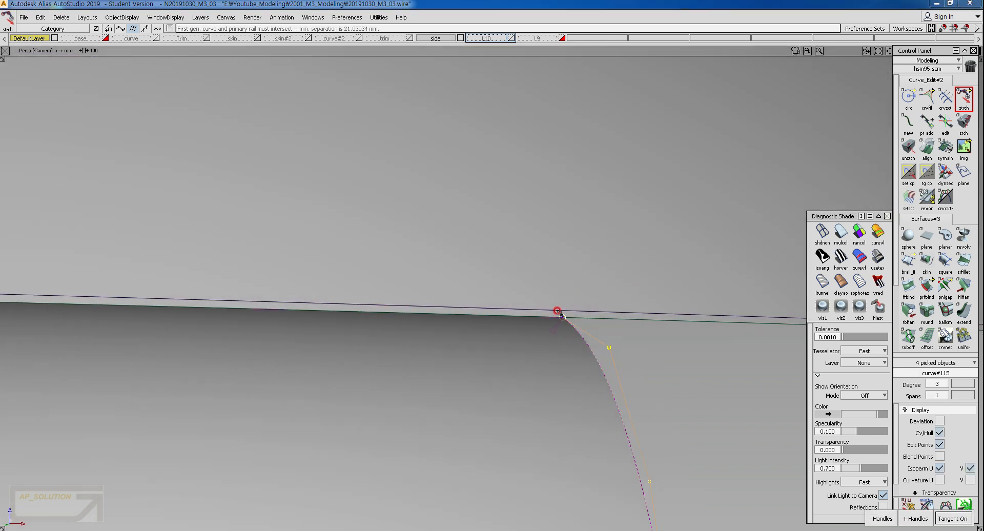
left_click_drag(647, 401, 549, 455, "alt+shift")
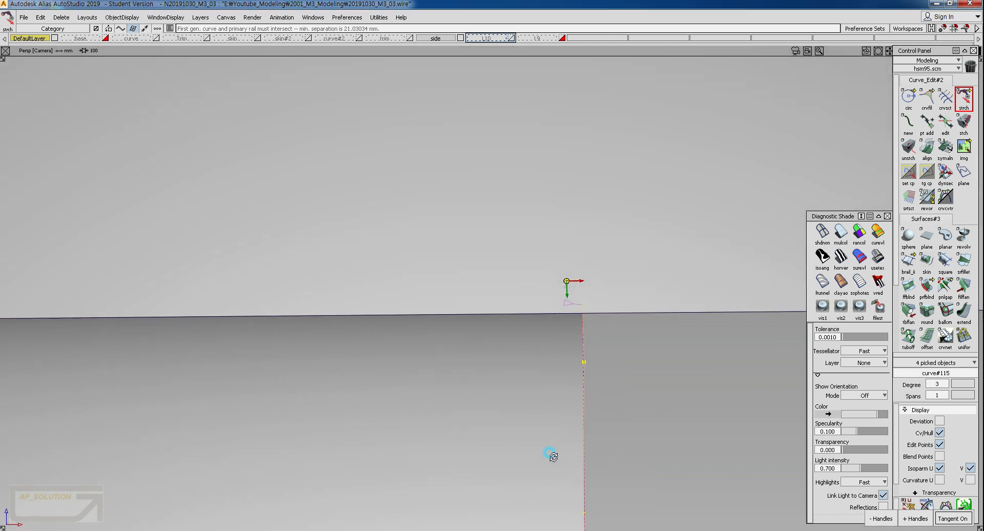
left_click_drag(584, 315, 576, 317)
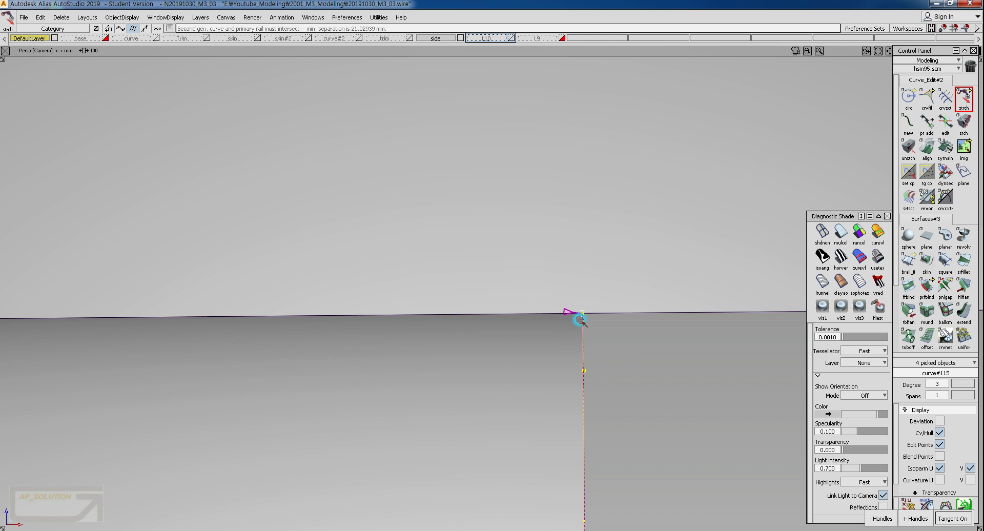
Delete the old rail surface between the window surface and the lower body side.
left_click_drag(517, 349, 688, 385, "alt+shift")
right_click_drag(688, 384, 487, 452, "alt+shift")
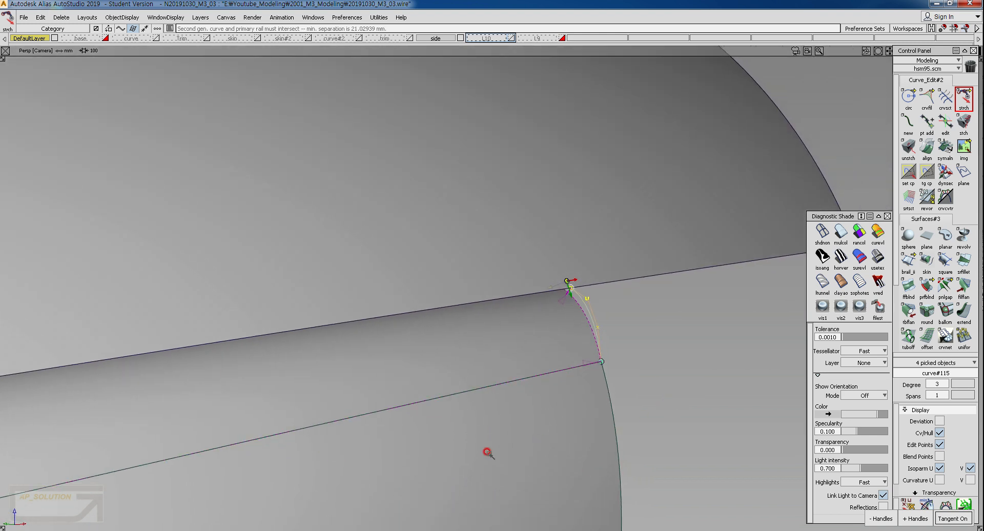
left_click_drag(411, 452, 434, 339, "ctrl+shift")
left_click(438, 352)
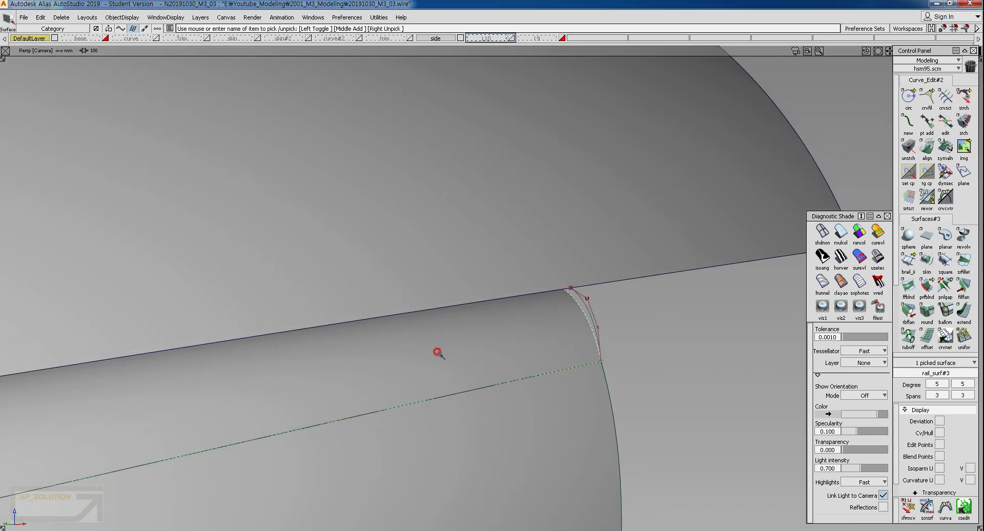
key("Delete")
key("Return")
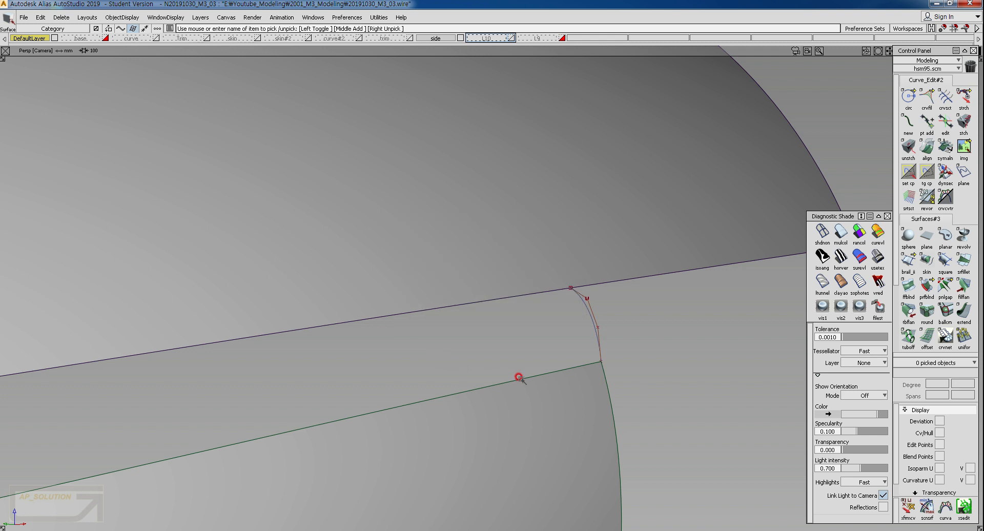
Build a birail surface from the front and rear profile curves, using the moved window surface's lower edge and the body side's upper edge as rails.
right_click_drag(519, 377, 382, 367, "alt+shift")
left_click_drag(383, 366, 485, 335, "alt+shift")
scroll(488, 333, "up", 8, "alt+shift")
left_click(920, 189)
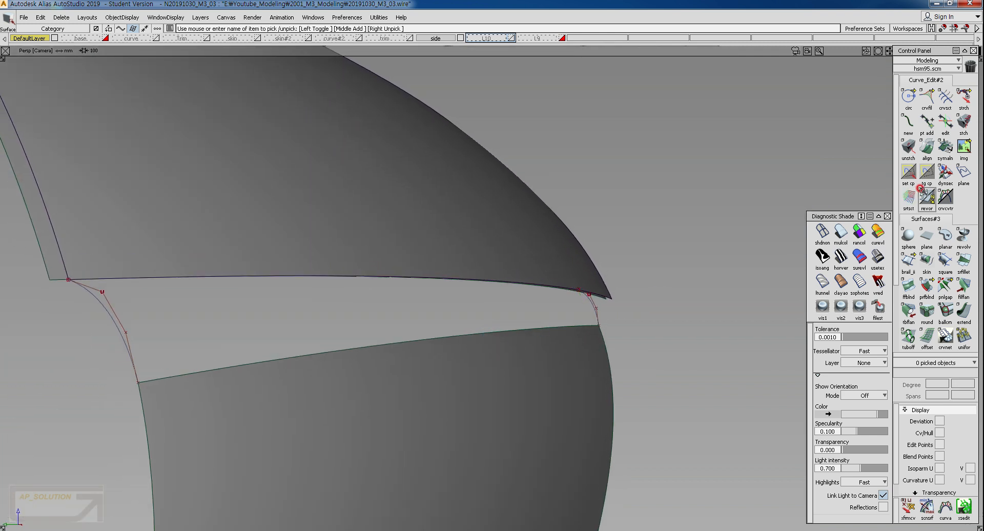
left_click_drag(287, 277, 538, 234, "alt+shift")
left_click(908, 261)
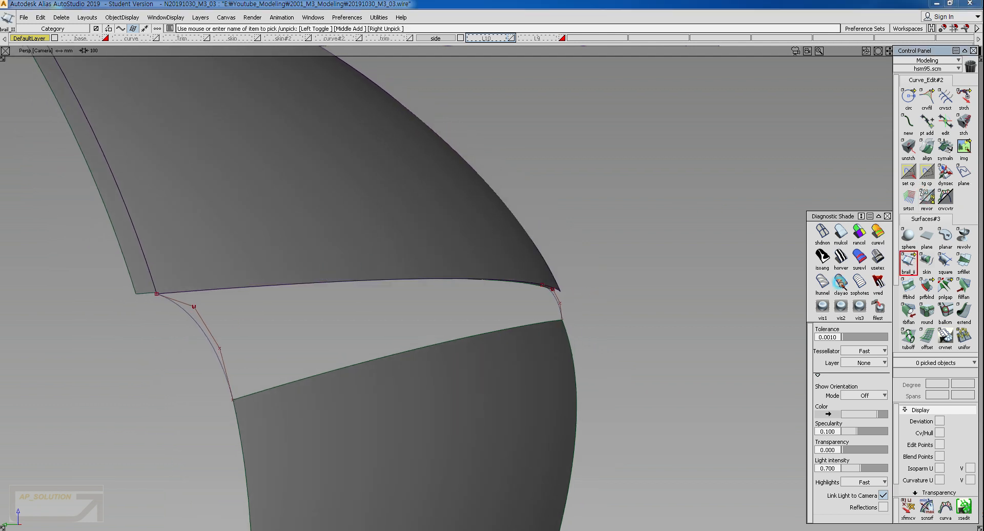
left_click_drag(233, 308, 169, 377, "alt+shift")
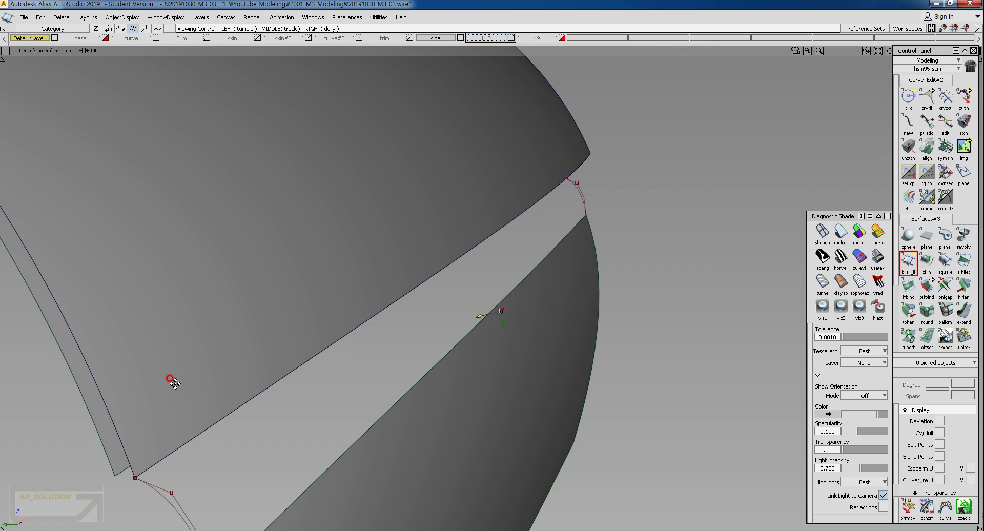
left_click(152, 487)
left_click(586, 189)
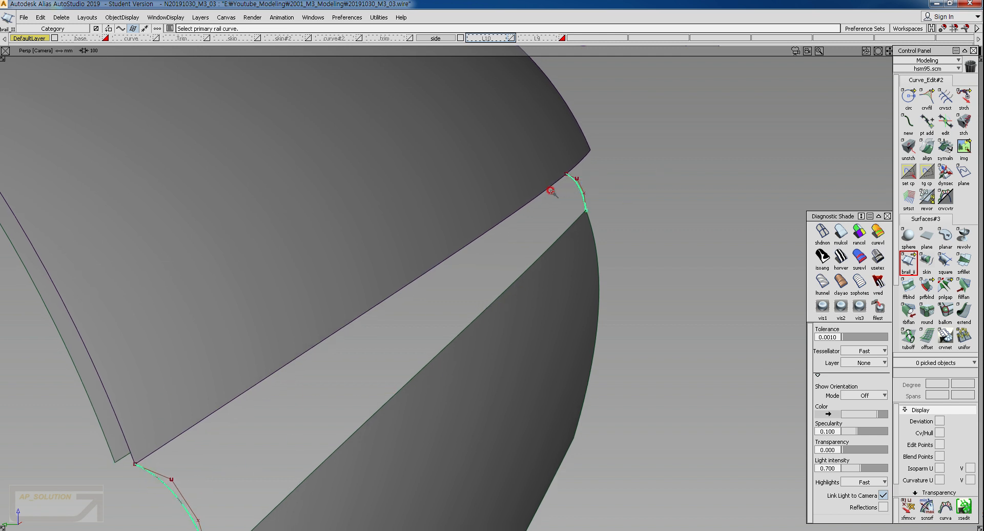
left_click(544, 190)
left_click(548, 243)
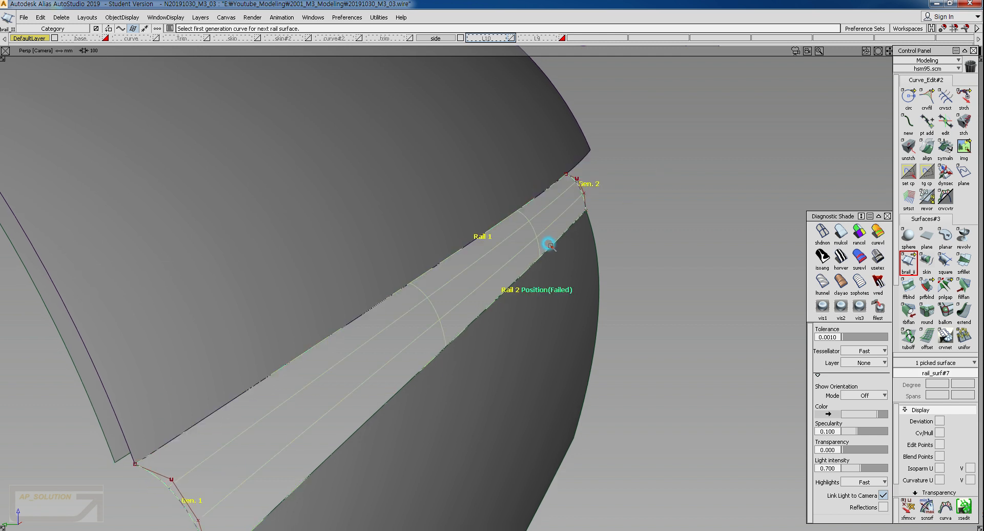
Project the belt-line guide curve onto the new rail surface in the side view.
left_click_drag(499, 292, 542, 238, "alt+shift")
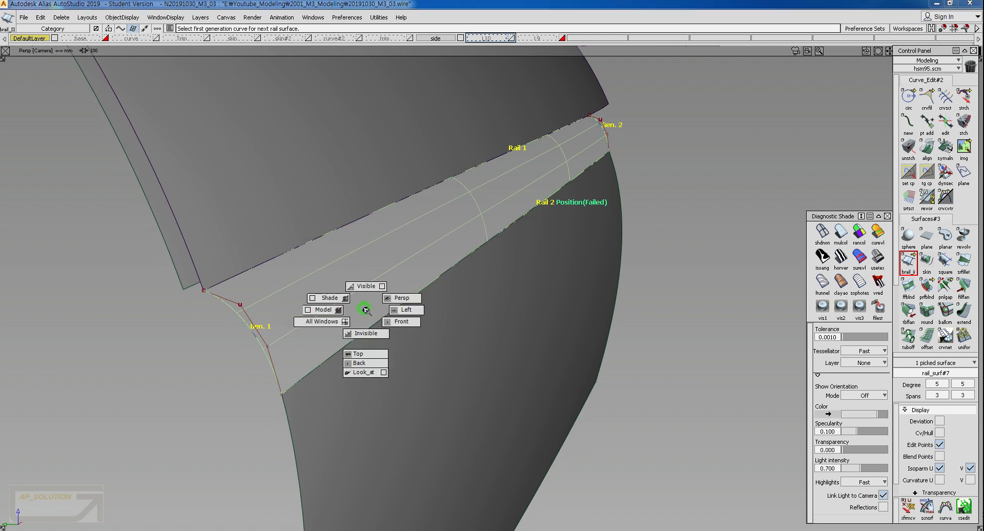
mouse_move(307, 292)
left_mouse_down("alt+shift")
mouse_move(355, 293)
mouse_move(306, 295)
left_mouse_up("alt+shift")
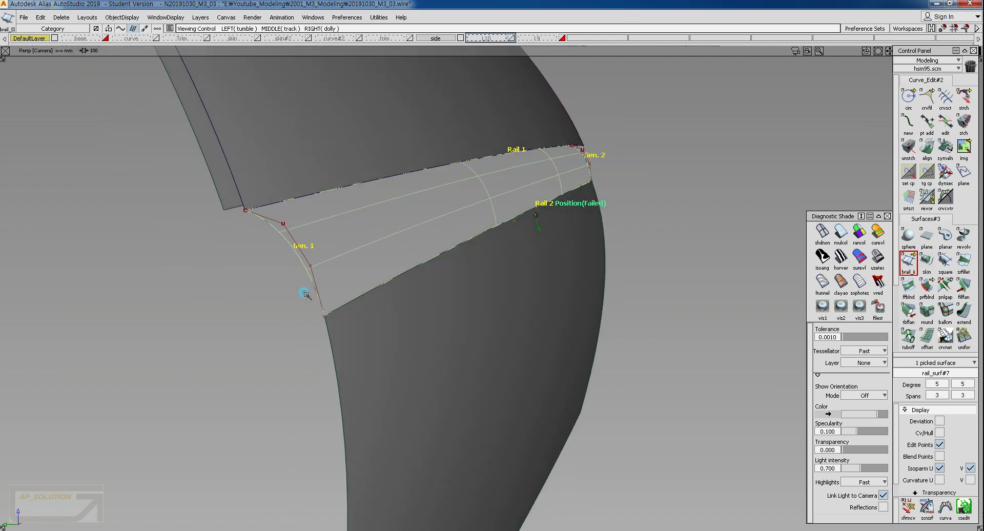
right_click_drag(309, 296, 396, 298, "ctrl+shift")
left_click(833, 237)
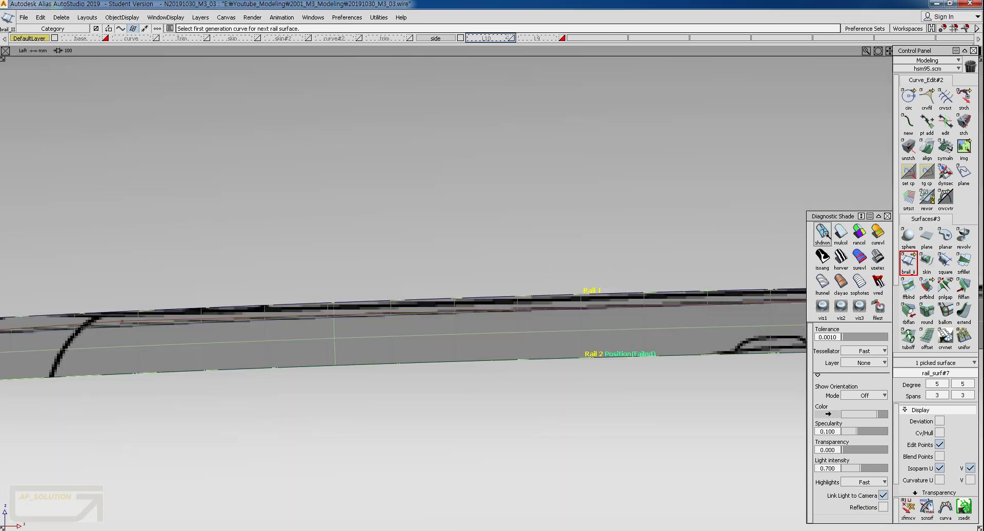
left_click(838, 232)
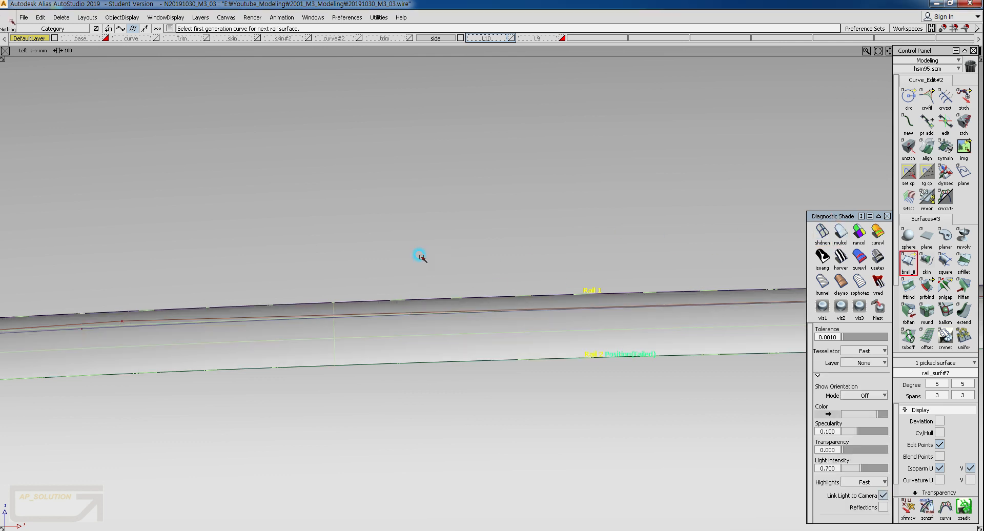
mouse_move(335, 307)
right_mouse_down("ctrl+shift")
mouse_move(394, 244)
mouse_move(424, 249)
right_mouse_up("ctrl+shift")
left_click(345, 255)
right_click_drag(430, 216, 335, 286, "alt+shift")
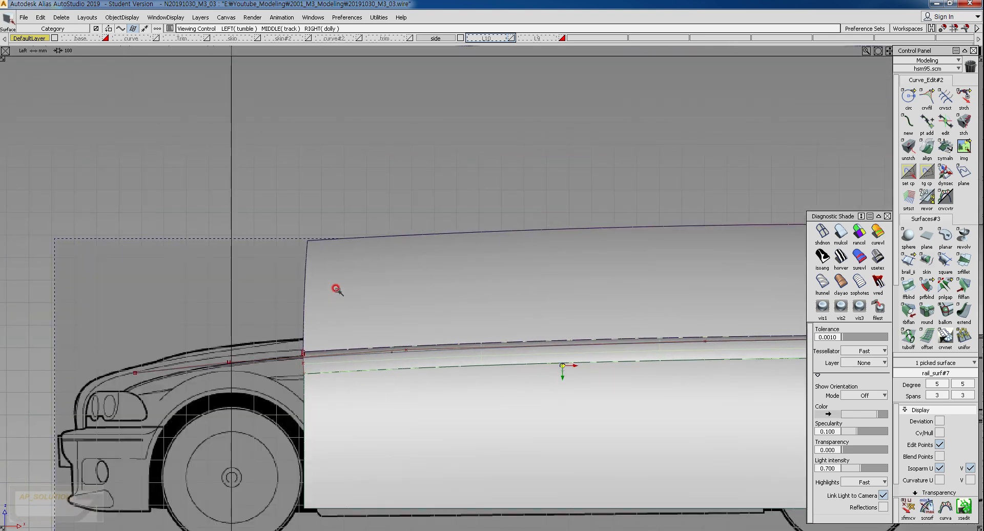
left_click_drag(336, 287, 357, 227, "alt+shift")
right_click_drag(357, 227, 390, 283, "alt+shift")
left_click_drag(409, 330, 358, 301, "ctrl+shift")
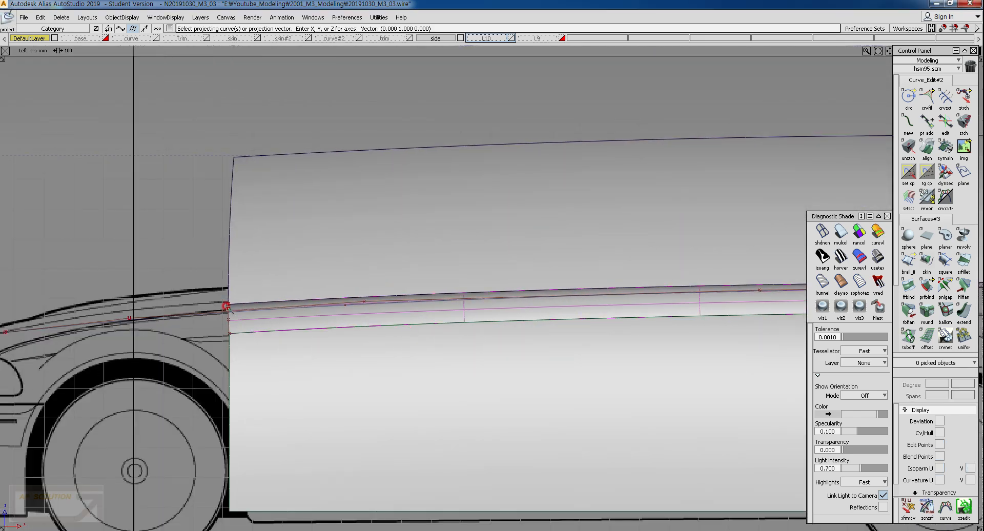
left_click(194, 333)
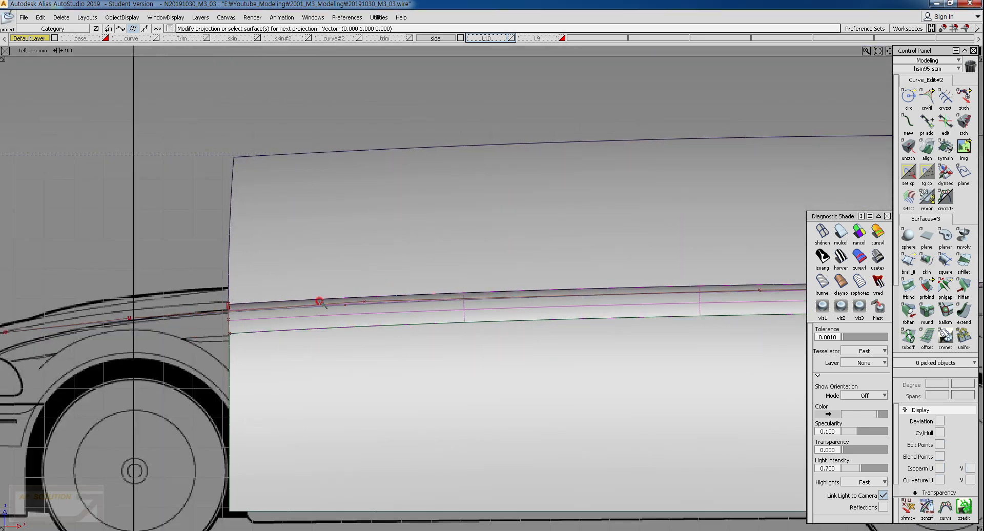
Turn off the isoparm display on the new rail surface, and assign the belt-line guide curve to layer L9.
left_click_drag(490, 297, 510, 310, "ctrl+shift")
left_click(510, 311)
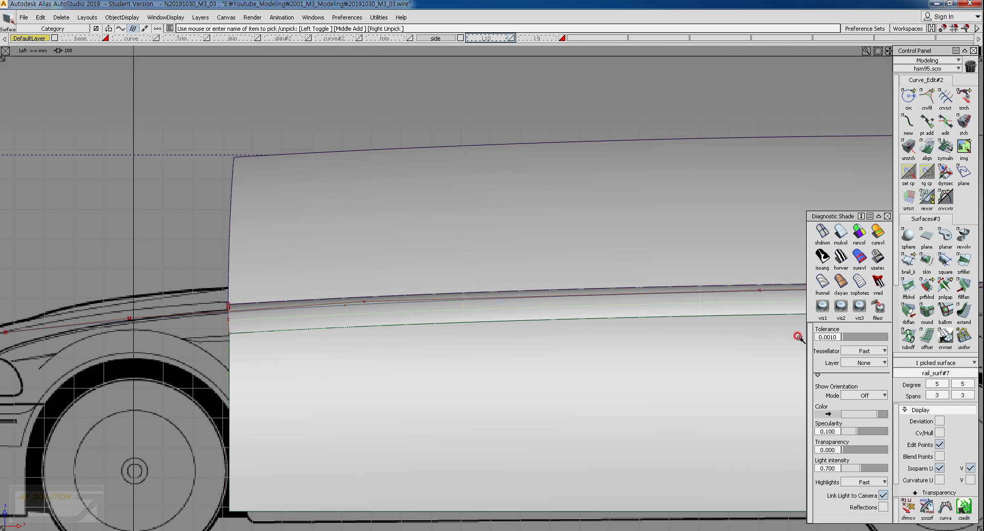
left_click(940, 463)
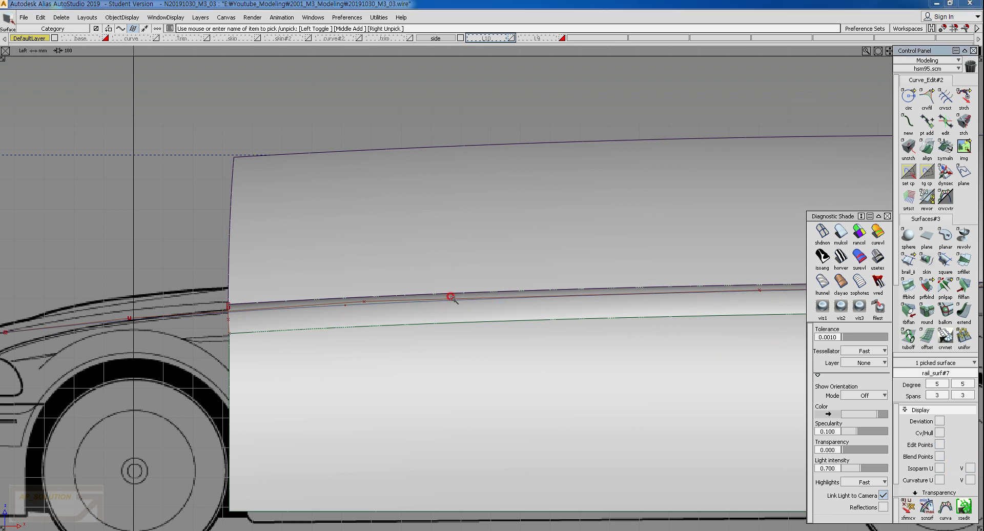
left_click(183, 339)
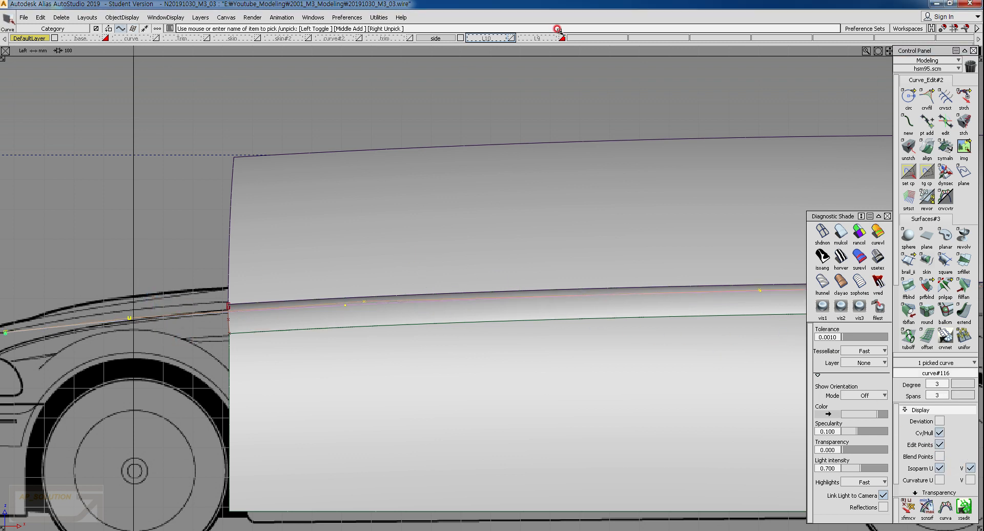
left_click_drag(500, 39, 530, 44)
Turn off the surface shading and compare the front part of the projected belt-line curve with the blueprint in top view.
right_click_drag(323, 316, 311, 308, "ctrl+shift")
left_click(311, 308)
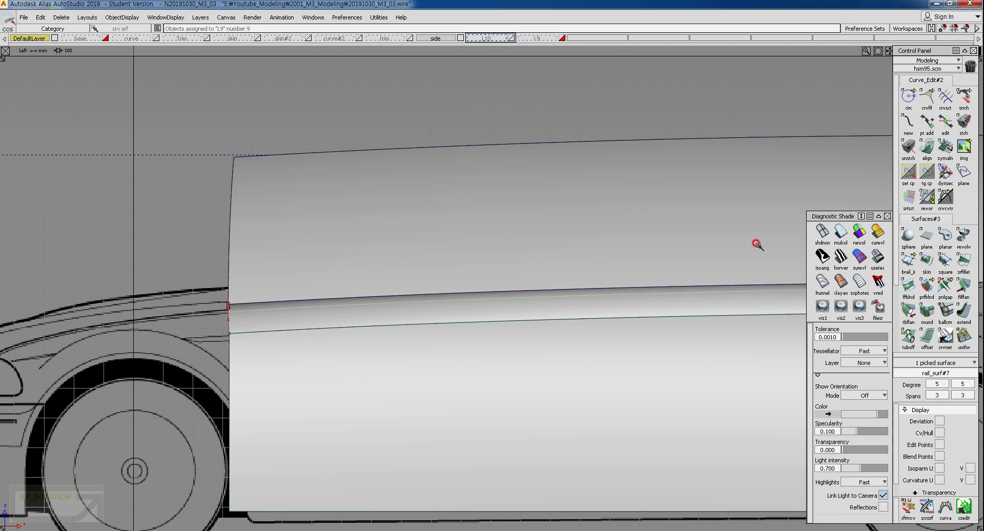
left_click(822, 233)
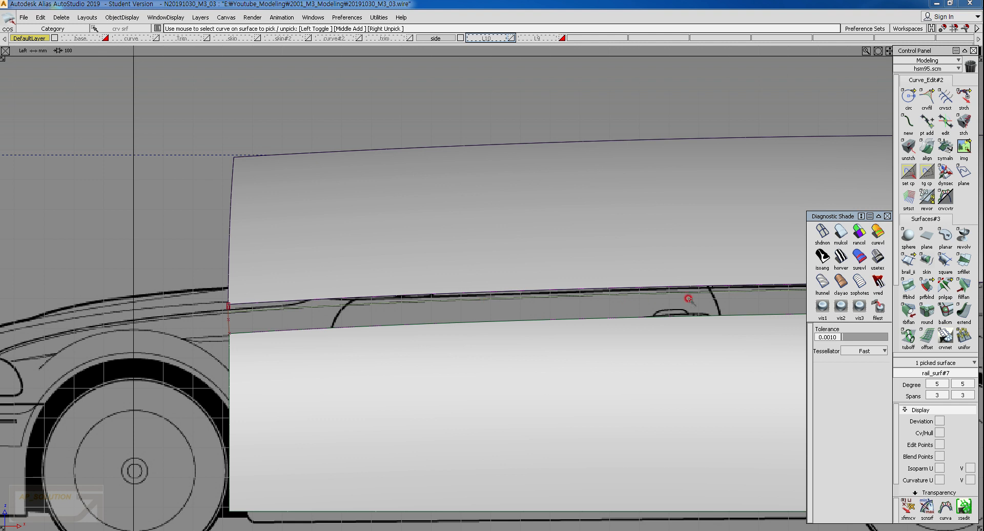
right_click_drag(438, 242, 453, 285, "ctrl+shift")
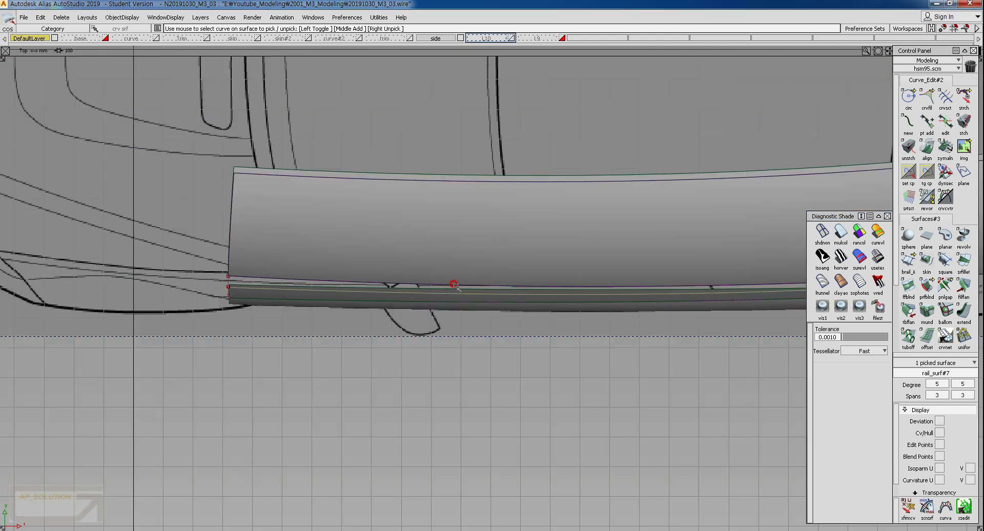
left_click(822, 233)
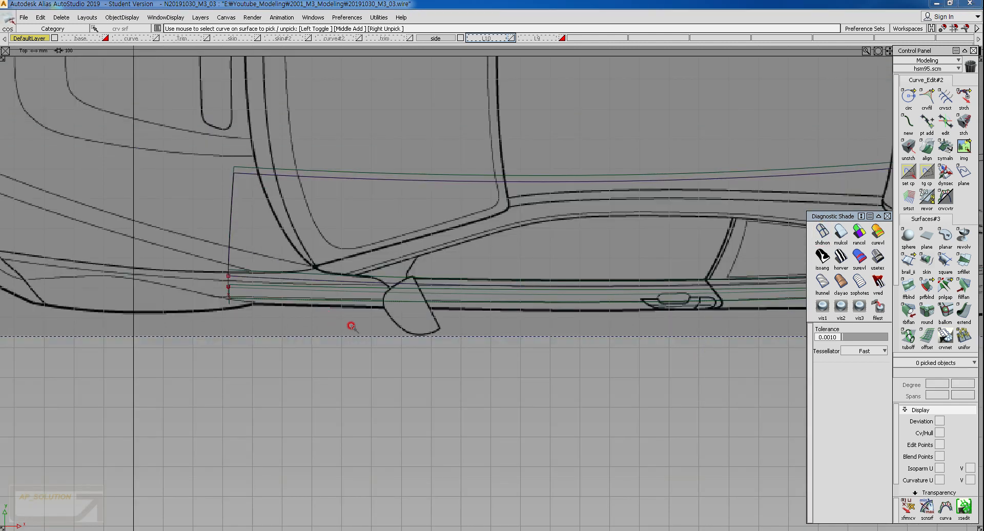
left_click(314, 293)
right_click_drag(310, 308, 336, 266, "alt+shift")
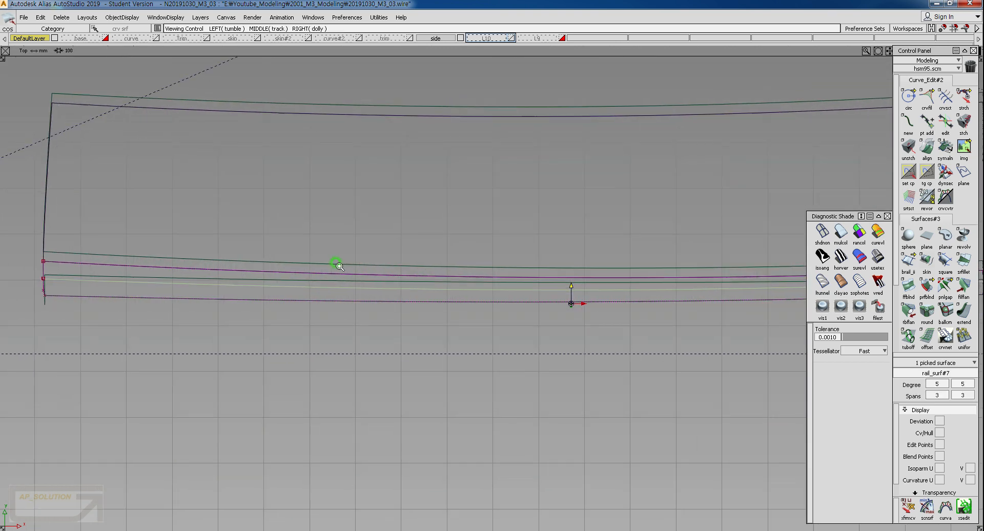
left_click(111, 280)
middle_click_drag(101, 279, 384, 279, "alt+shift")
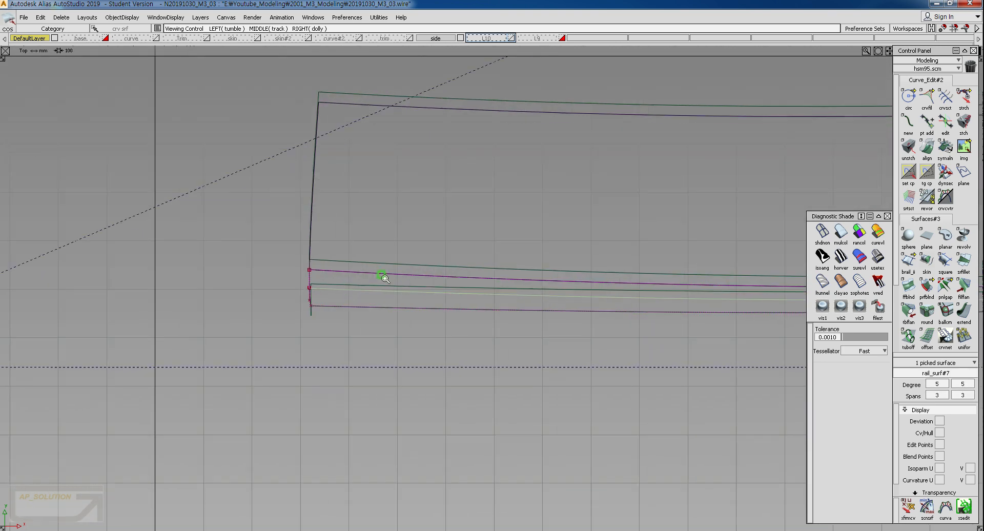
right_click_drag(384, 279, 177, 295, "alt+shift")
middle_click_drag(178, 295, 223, 308, "alt+shift")
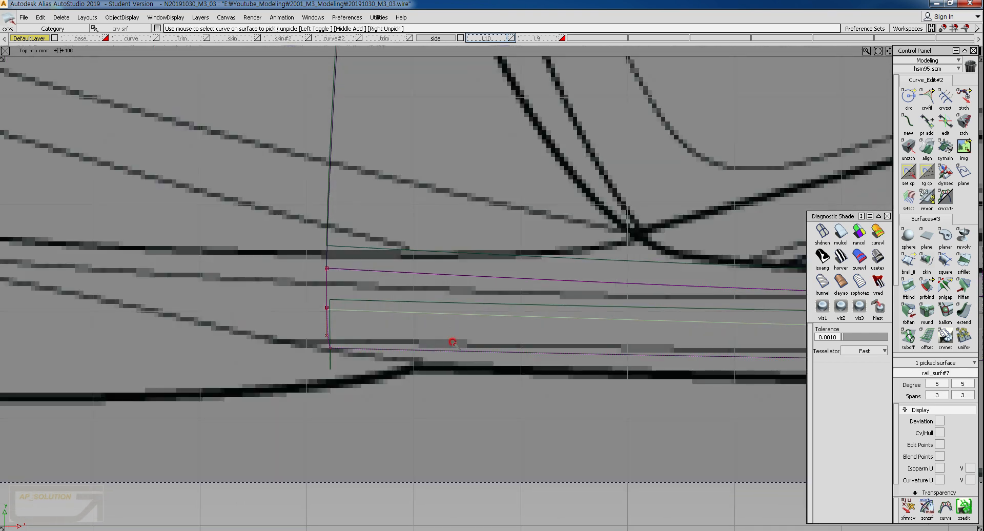
Draw a reference line about 22.5 mm long in top view, from the projected belt-line curve inward to the blueprint's belt line.
left_click(434, 292)
left_click_drag(434, 291, 425, 303, "ctrl+shift")
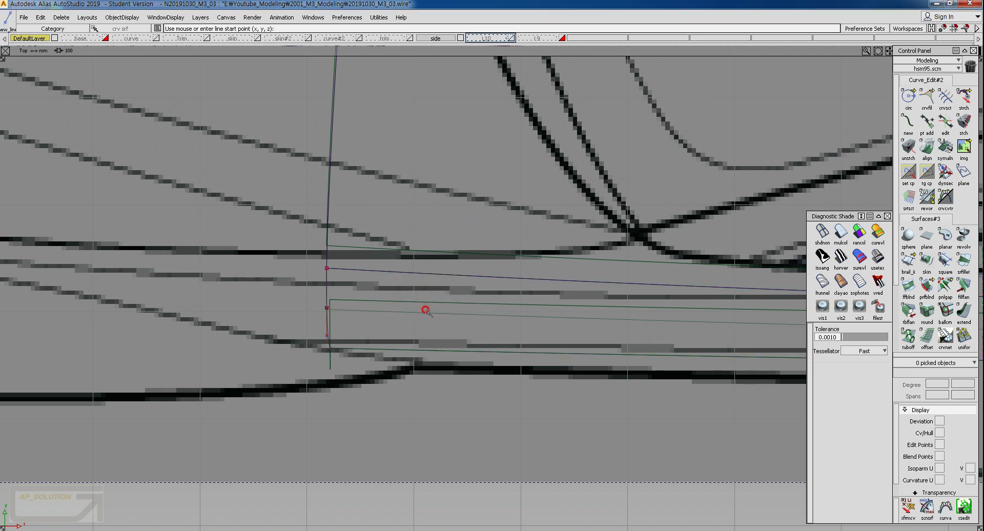
left_click(427, 311)
left_click(425, 286)
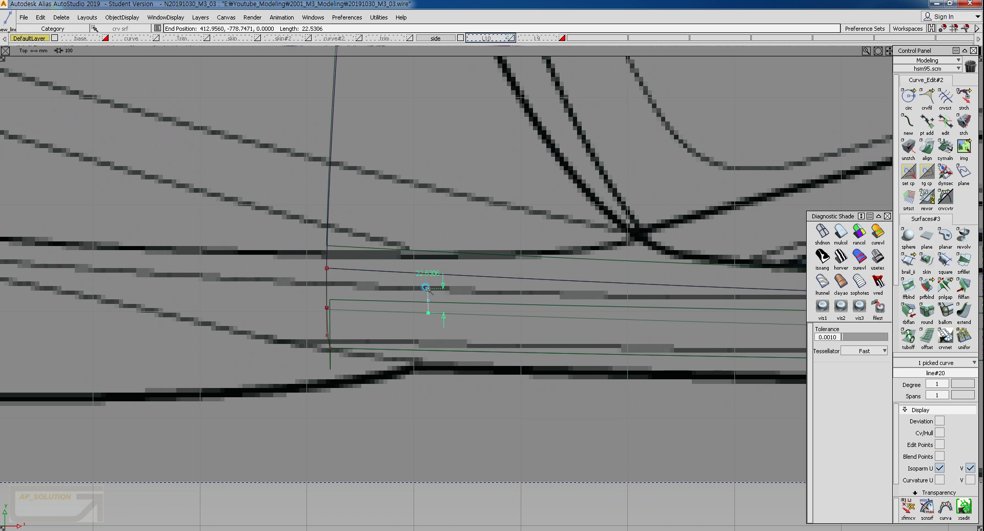
left_click(427, 288)
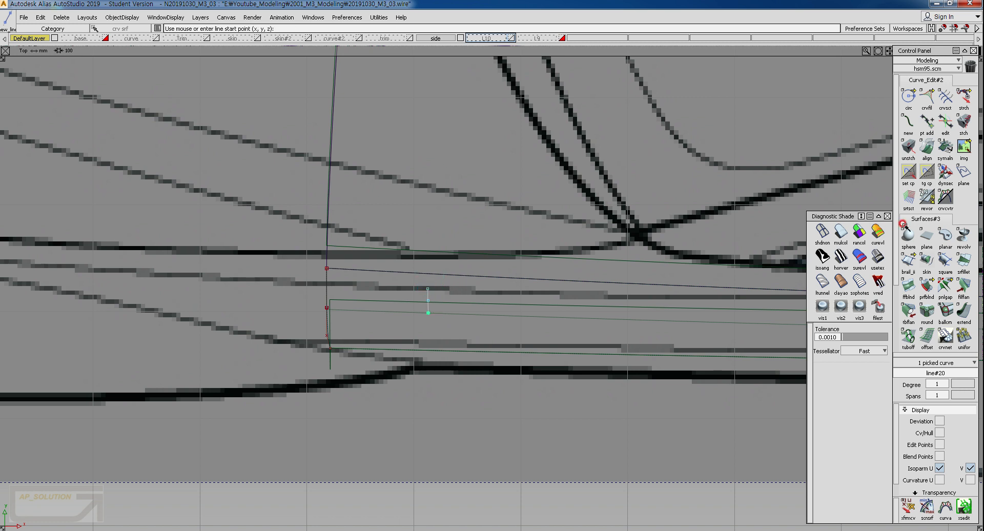
Move the reference line onto the front end of the projected belt-line curve in the perspective view.
left_click(840, 231)
left_click_drag(436, 286, 436, 283, "ctrl+shift")
right_click_drag(363, 318, 449, 256, "ctrl+shift")
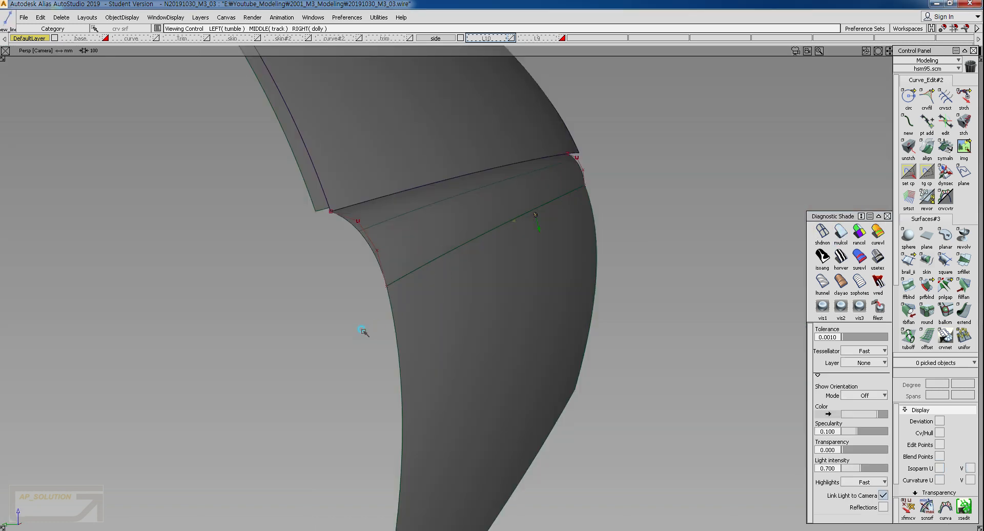
left_click_drag(364, 334, 439, 311, "alt+shift")
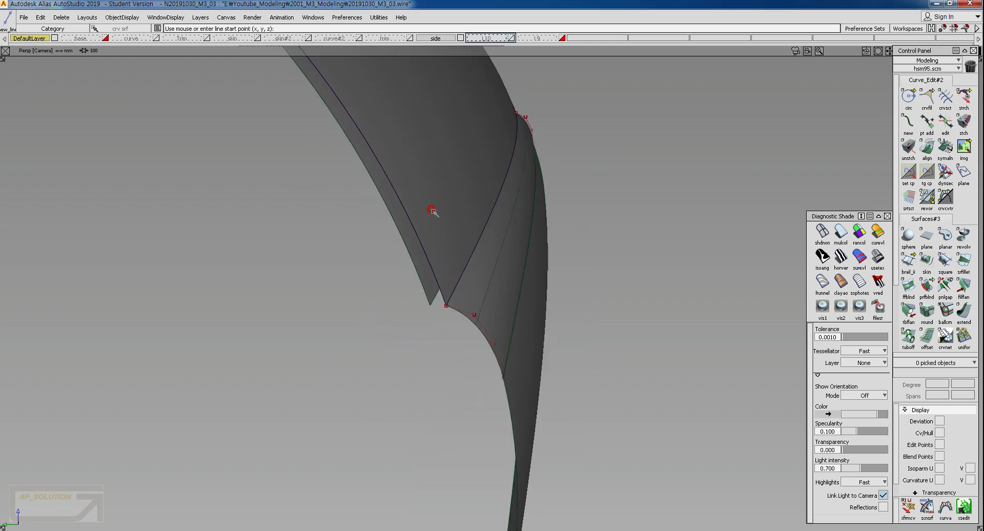
right_click_drag(457, 295, 447, 333, "ctrl+shift")
left_click(827, 233)
mouse_move(446, 329)
left_mouse_down("ctrl+shift")
mouse_move(403, 291)
mouse_move(467, 292)
left_mouse_up("ctrl+shift")
middle_click_drag(390, 374, 442, 295, "ctrl+shift")
left_click_drag(351, 329, 329, 340, "alt+shift")
left_click_drag(380, 415, 368, 387, "alt+shift")
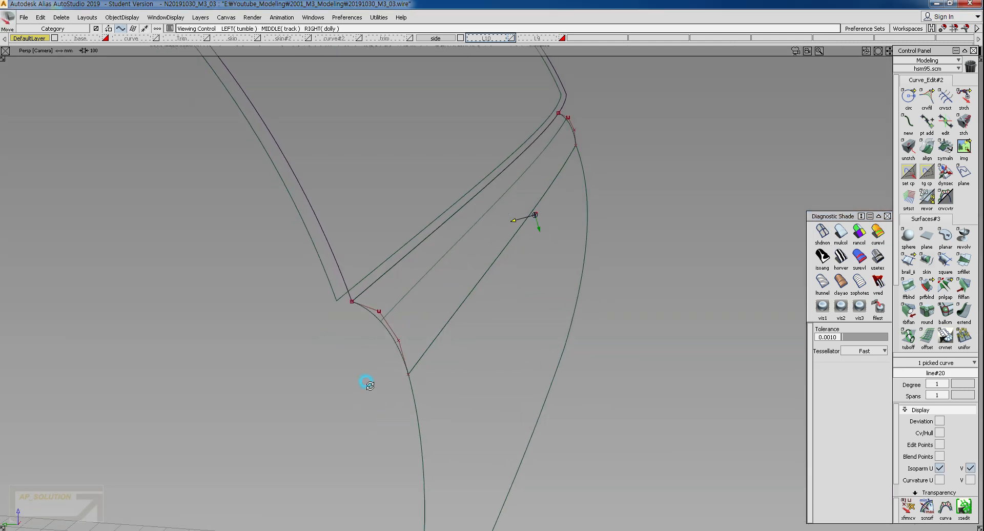
middle_click_drag(354, 401, 353, 344, "ctrl+shift")
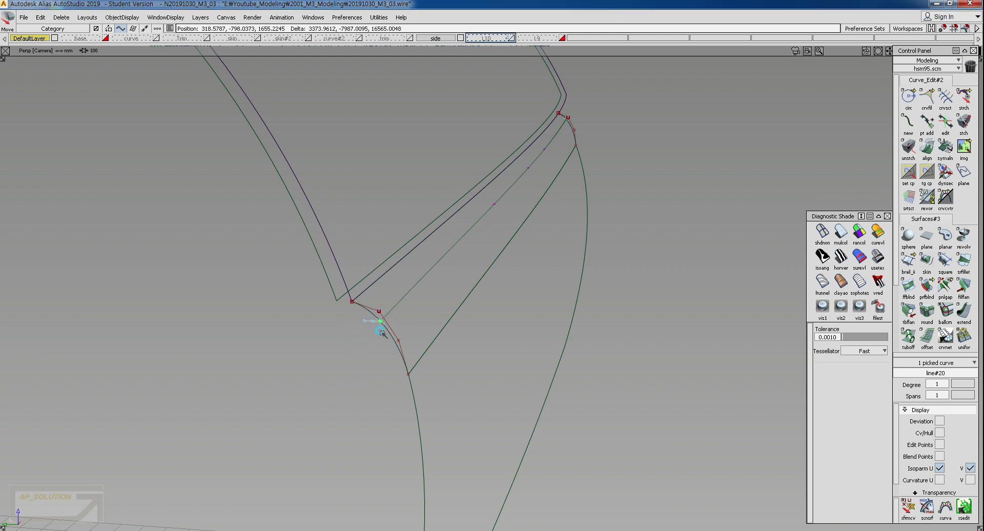
left_click_drag(360, 344, 413, 305, "alt+shift")
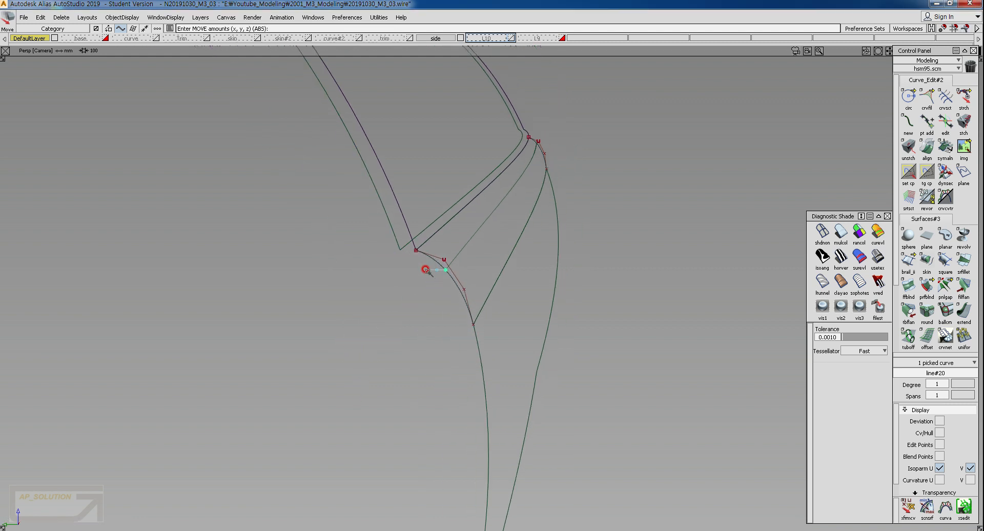
Pick the side window surface and move it slightly inward in the front view.
right_click_drag(472, 238, 469, 278, "ctrl+shift")
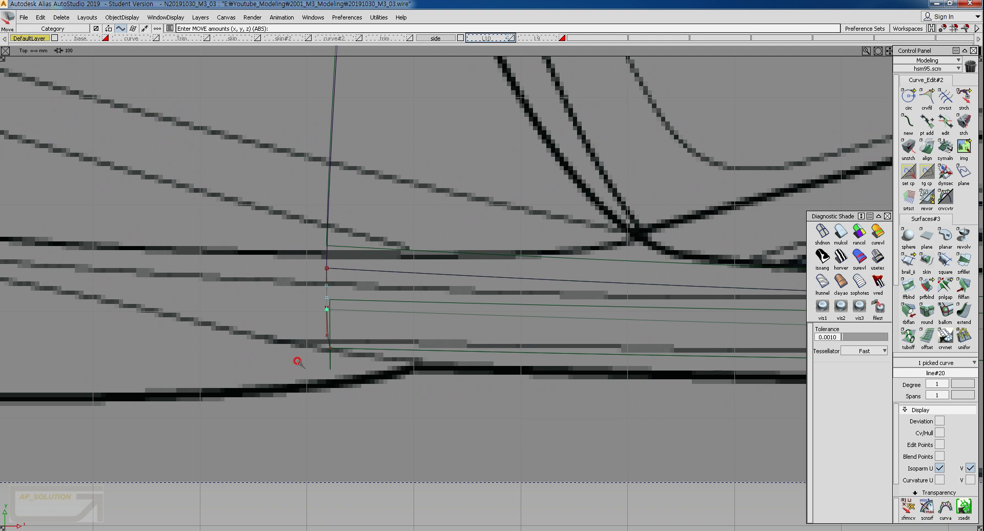
right_click_drag(308, 356, 370, 293, "ctrl+shift")
left_click_drag(423, 329, 423, 279, "ctrl+shift")
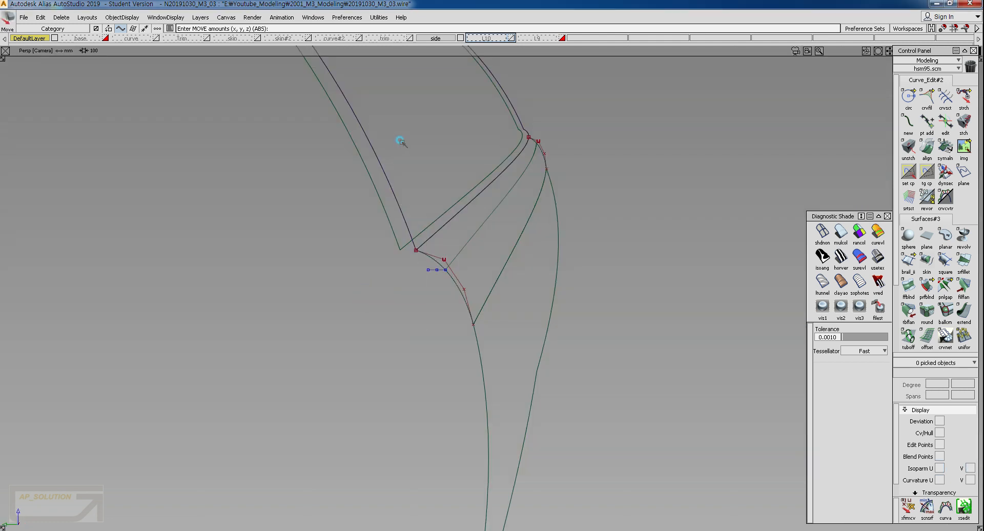
left_click_drag(400, 140, 403, 158, "ctrl+shift")
left_click(387, 176)
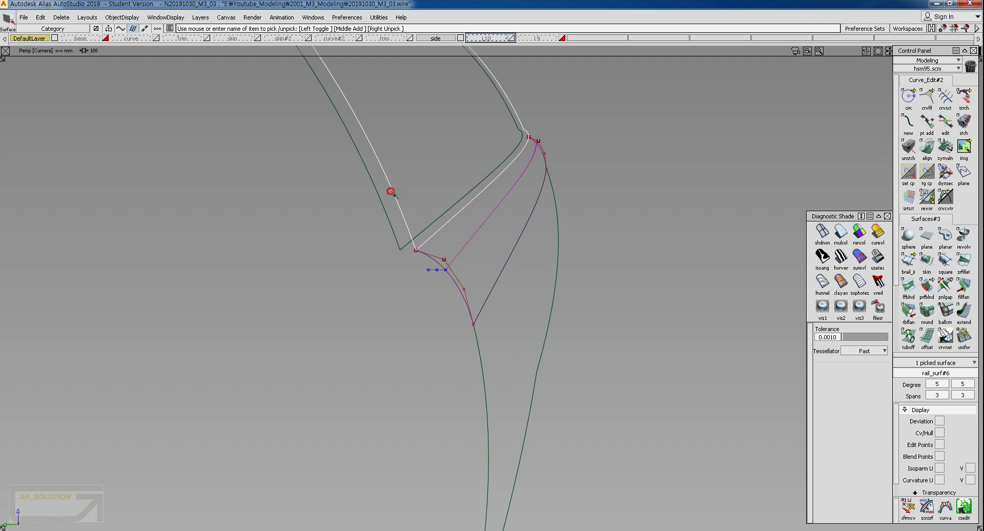
right_click_drag(512, 250, 533, 263, "ctrl+shift")
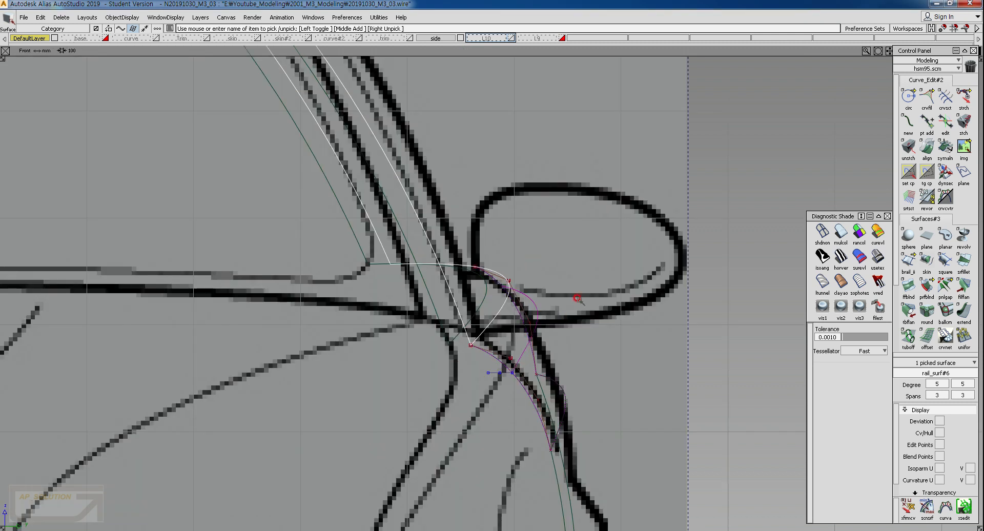
middle_click_drag(577, 298, 589, 247, "ctrl+shift")
Stretch the upper end of the front profile curve to the moved window surface's lower front corner.
left_click_drag(444, 328, 472, 343, "ctrl+shift")
left_click(486, 350)
left_click(903, 115)
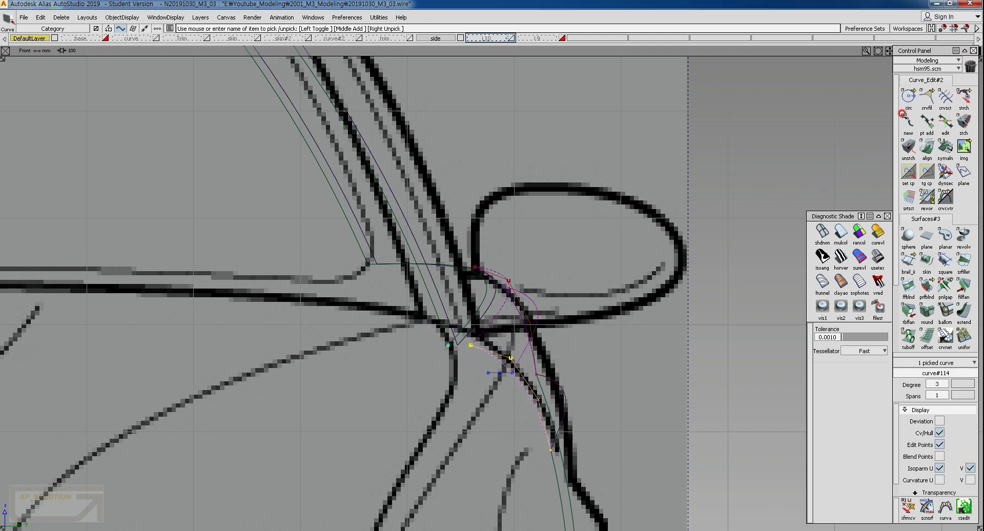
left_click(963, 97)
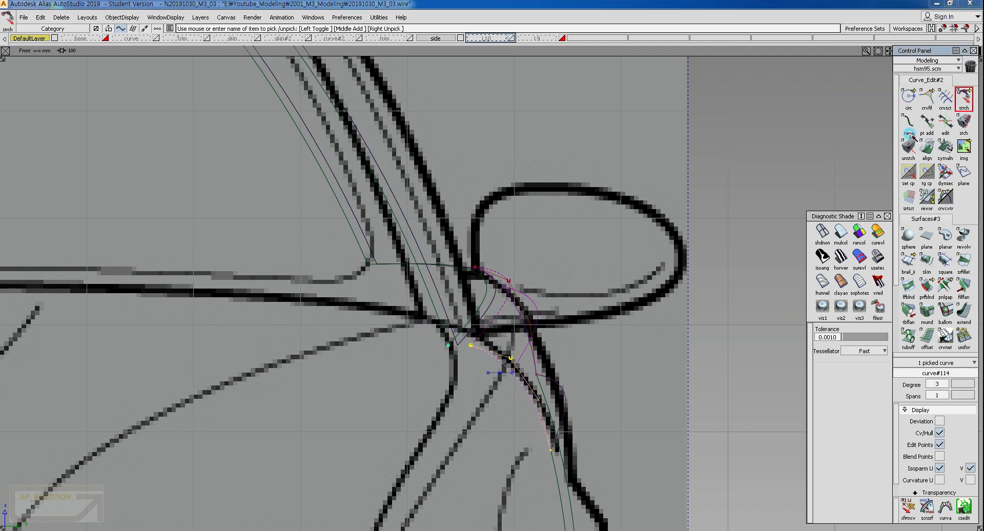
left_click(469, 343)
left_click_drag(460, 340, 416, 380)
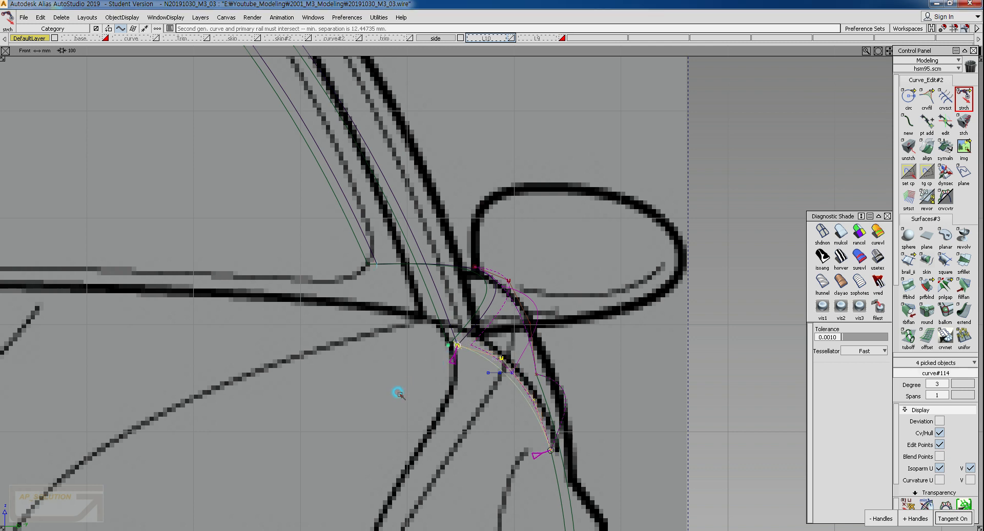
Stretch the upper end of the rear profile curve to the moved window surface's lower edge in the side view.
left_click(490, 276)
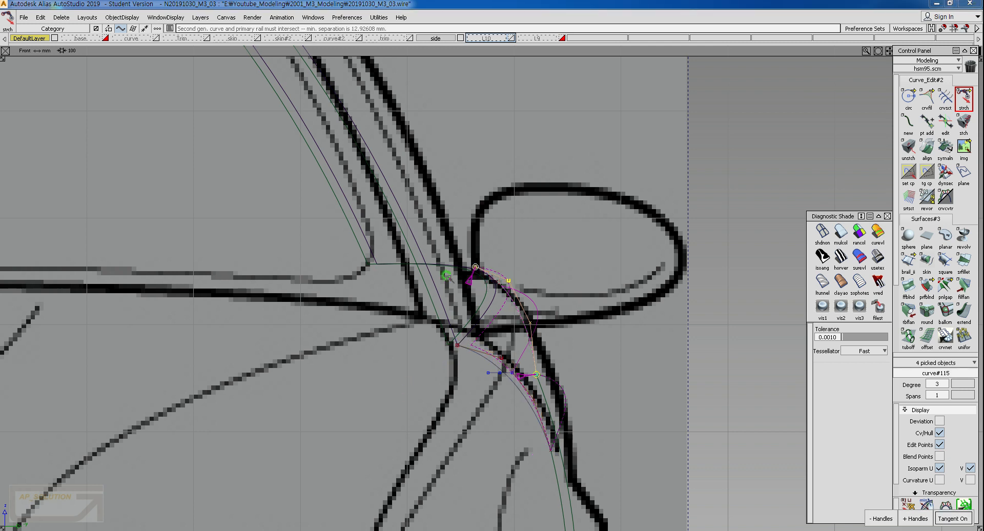
right_click_drag(446, 275, 467, 276, "ctrl+shift")
right_click_drag(578, 315, 398, 345, "alt+shift")
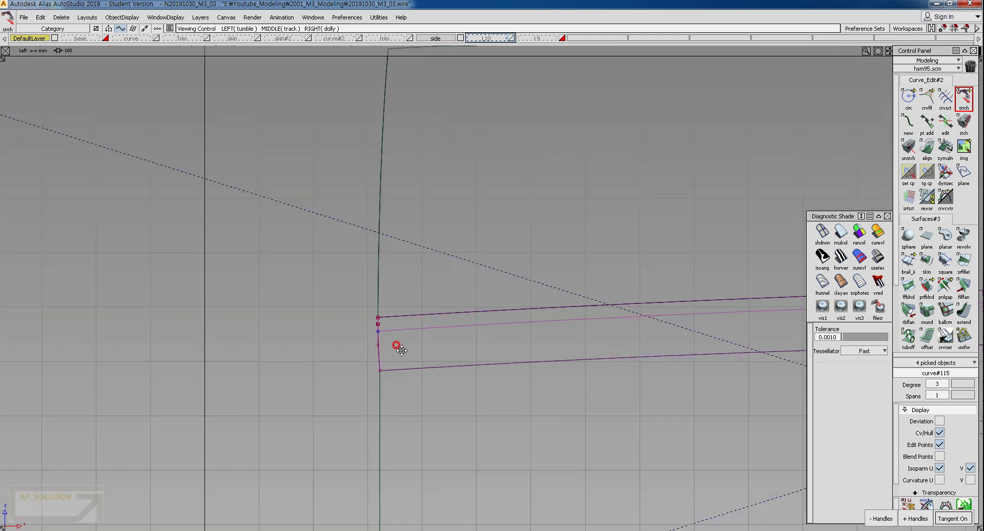
middle_click_drag(717, 340, 35, 366, "alt+shift")
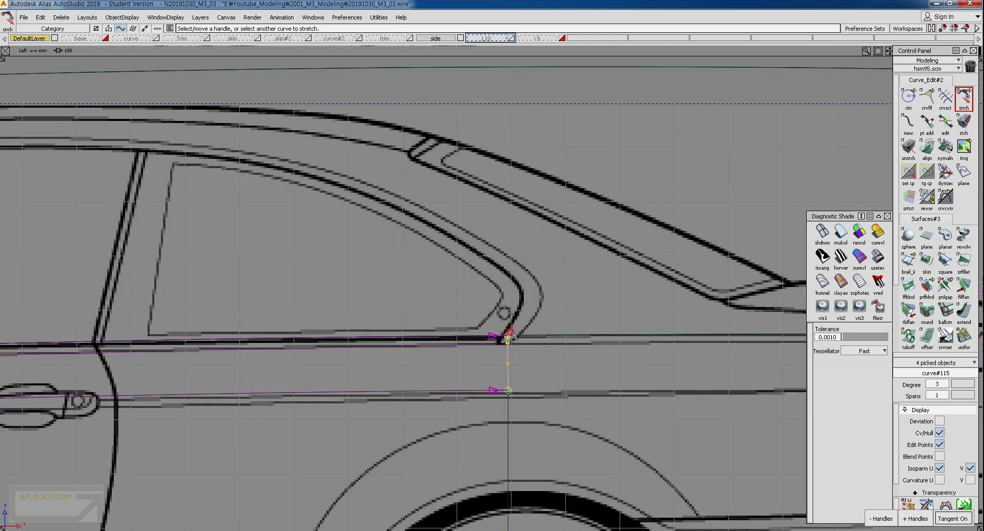
left_click_drag(508, 334, 509, 340)
Compare the projected belt-line curve with the blueprint in the side and top views.
left_click_drag(370, 391, 404, 340, "ctrl+shift")
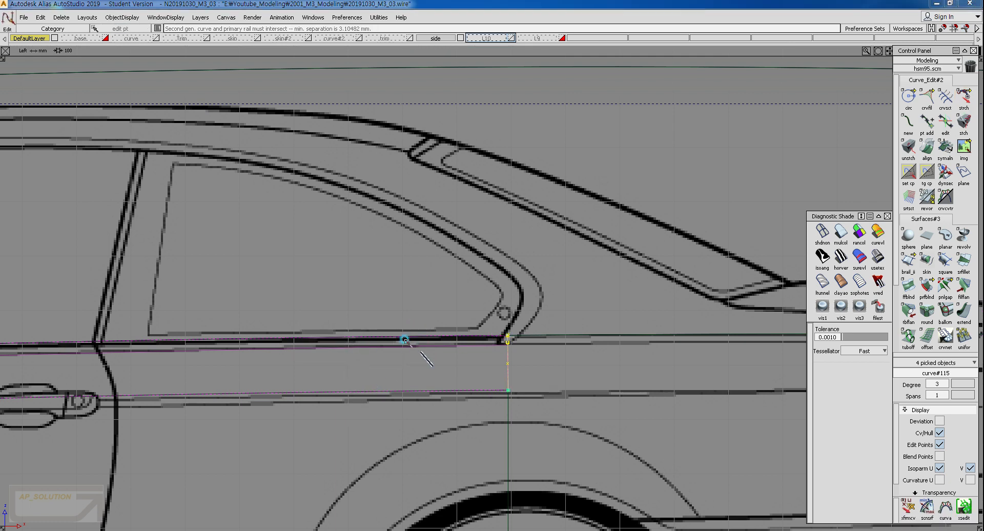
left_click(387, 354)
middle_click_drag(206, 343, 700, 341, "alt+shift")
middle_click_drag(190, 389, 476, 372, "alt+shift")
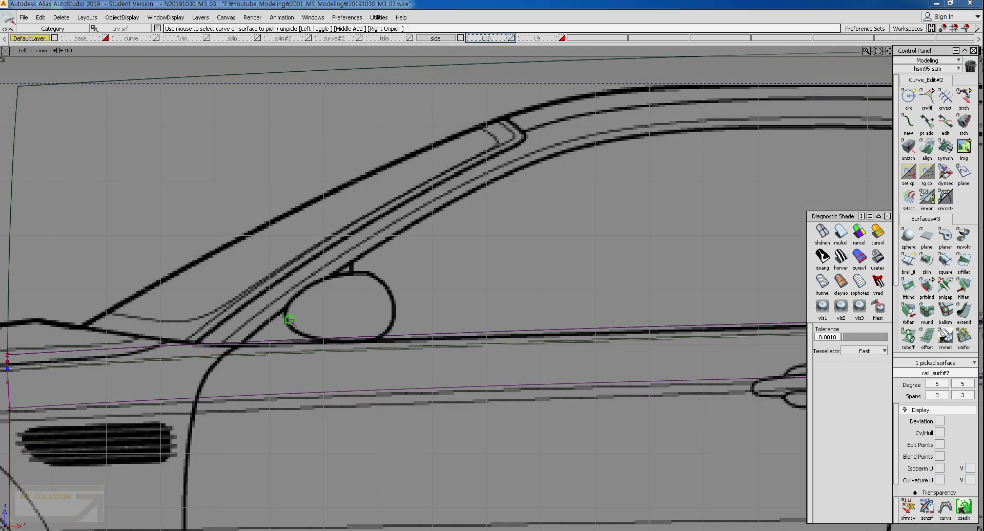
right_click_drag(285, 322, 287, 364, "ctrl+shift")
middle_click_drag(148, 337, 636, 340, "alt+shift")
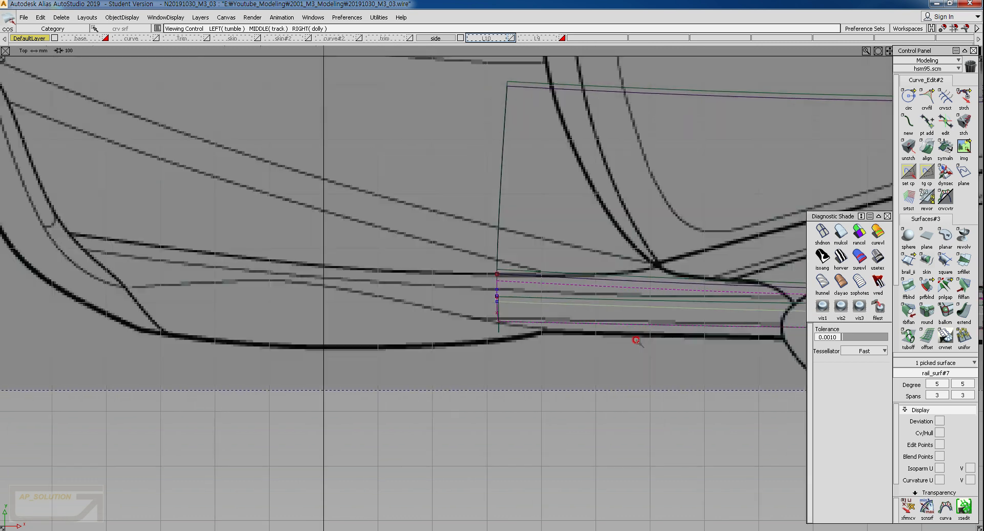
right_click_drag(539, 351, 568, 297, "alt+shift")
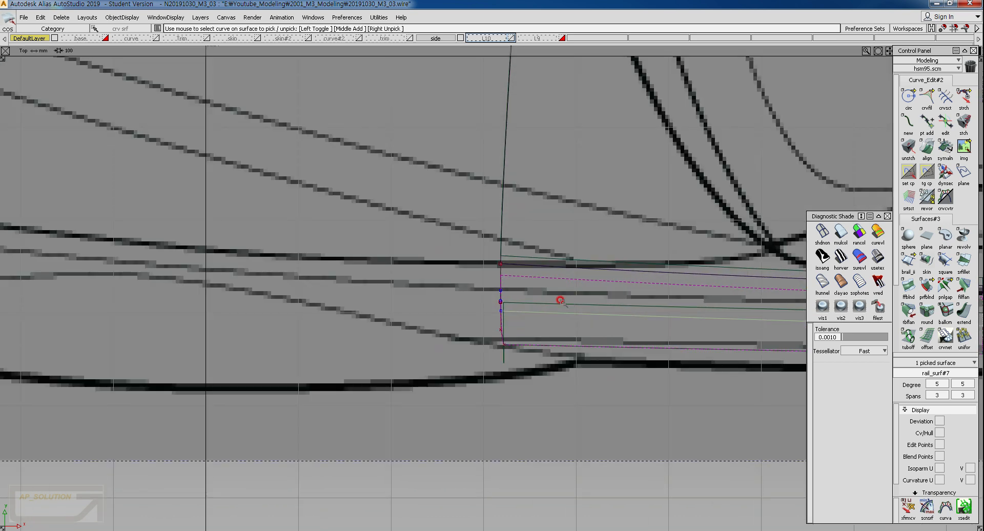
left_click_drag(533, 314, 536, 338, "ctrl+shift")
right_click_drag(524, 287, 537, 270, "ctrl+shift")
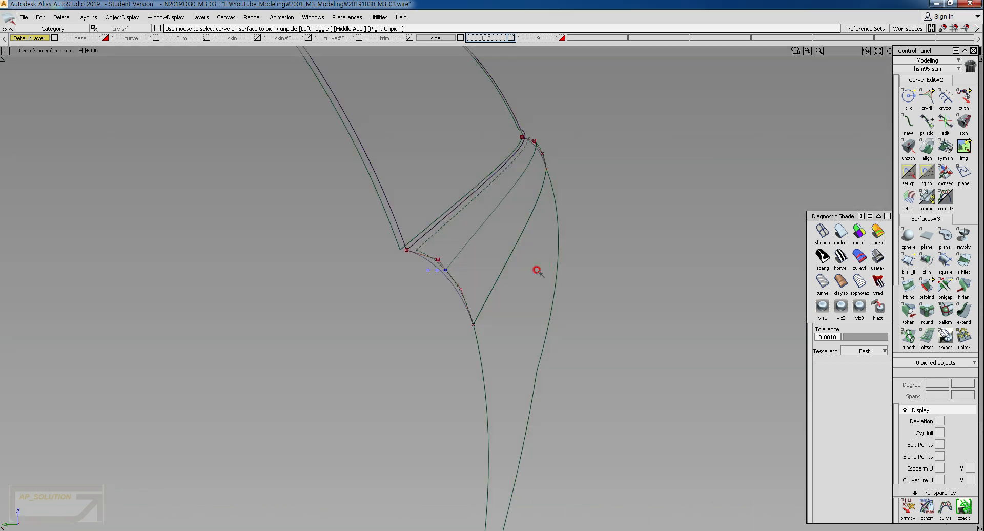
Adjust the height of the front profile curve's upper end CV at the window surface's lower corner.
left_click_drag(537, 270, 501, 285, "alt+shift")
left_click(452, 235, "alt+shift")
right_click_drag(476, 286, 490, 253, "alt+shift")
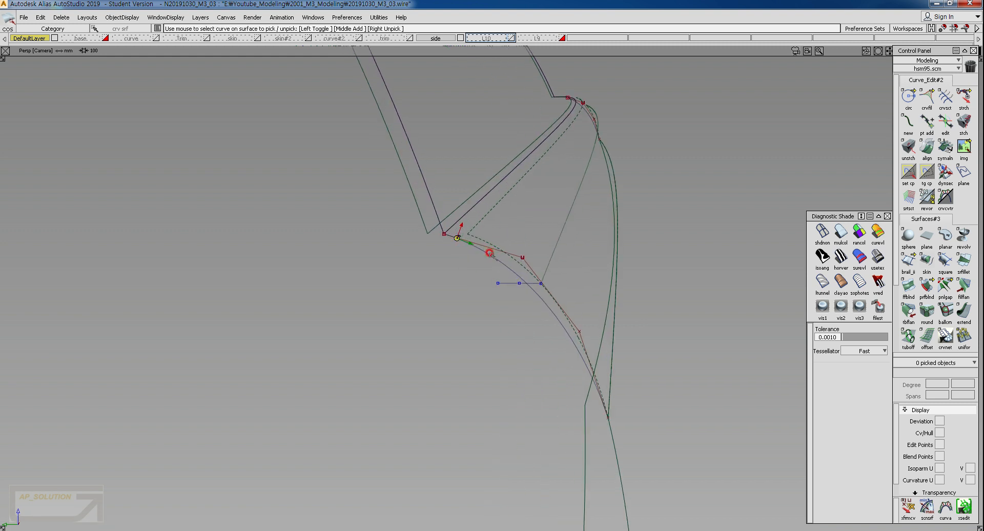
left_click_drag(479, 292, 447, 309, "alt+shift")
left_click_drag(402, 232, 476, 234, "ctrl+shift")
left_click_drag(428, 222, 456, 242)
middle_click_drag(446, 242, 462, 322, "ctrl+shift")
right_click_drag(314, 284, 314, 278)
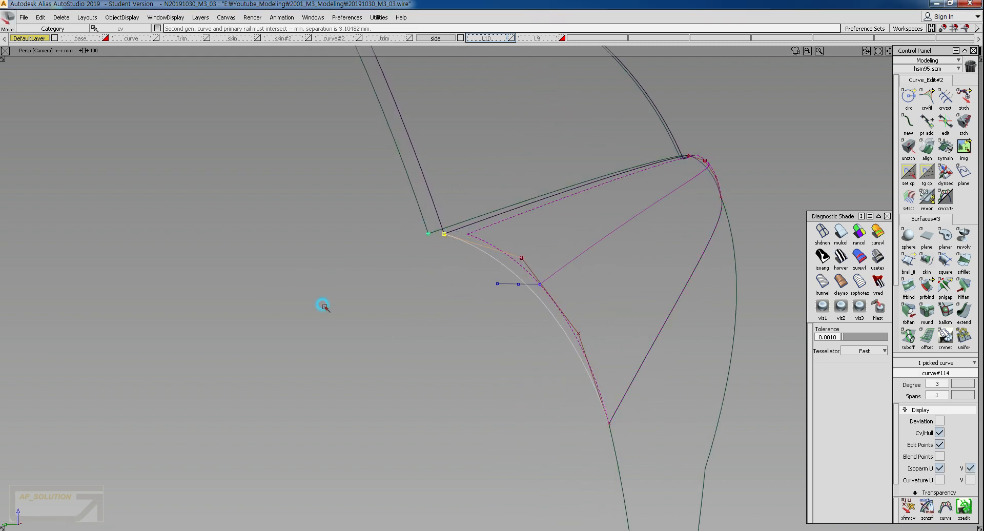
Adjust the rear profile curve's upper end CV toward the window surface's lower edge.
left_click(722, 205, "alt+shift")
left_click(687, 156, "alt+shift")
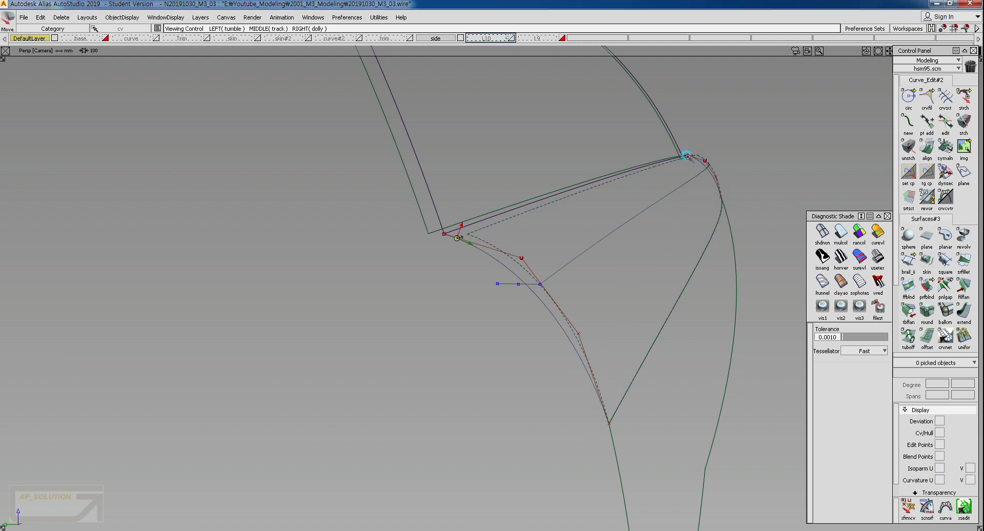
middle_click_drag(687, 156, 667, 202, "alt+shift")
left_click_drag(667, 202, 654, 187, "alt+shift")
middle_click_drag(654, 187, 553, 292, "alt+shift")
left_click_drag(554, 292, 595, 355, "alt+shift")
right_click_drag(595, 355, 604, 330, "alt+shift")
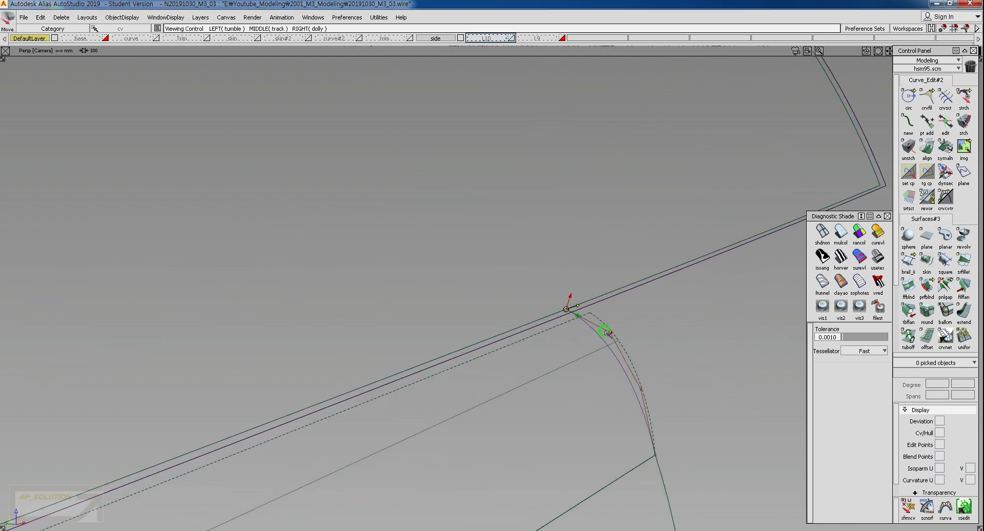
middle_click_drag(567, 336, 527, 297, "ctrl+shift")
middle_click(560, 316)
left_click(585, 322)
Stretch the rear profile curve's upper end down onto the window surface's lower edge in the perspective view.
left_click_drag(573, 301, 324, 357, "ctrl+shift")
left_click_drag(530, 336, 530, 350, "alt+shift")
middle_click_drag(556, 402, 562, 367, "ctrl+shift")
left_click_drag(563, 367, 604, 389, "ctrl+shift")
left_click(567, 388)
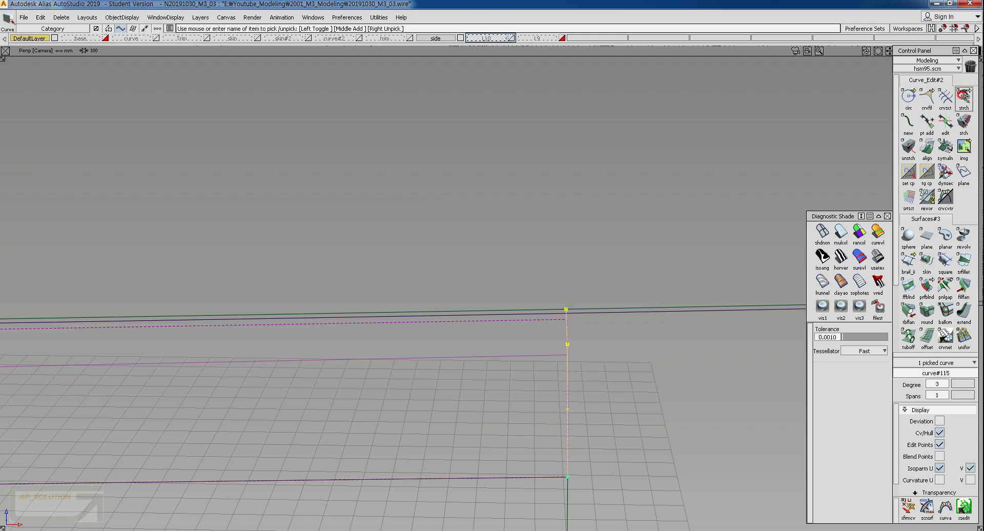
left_click(963, 96)
left_click(566, 309)
left_click(567, 310)
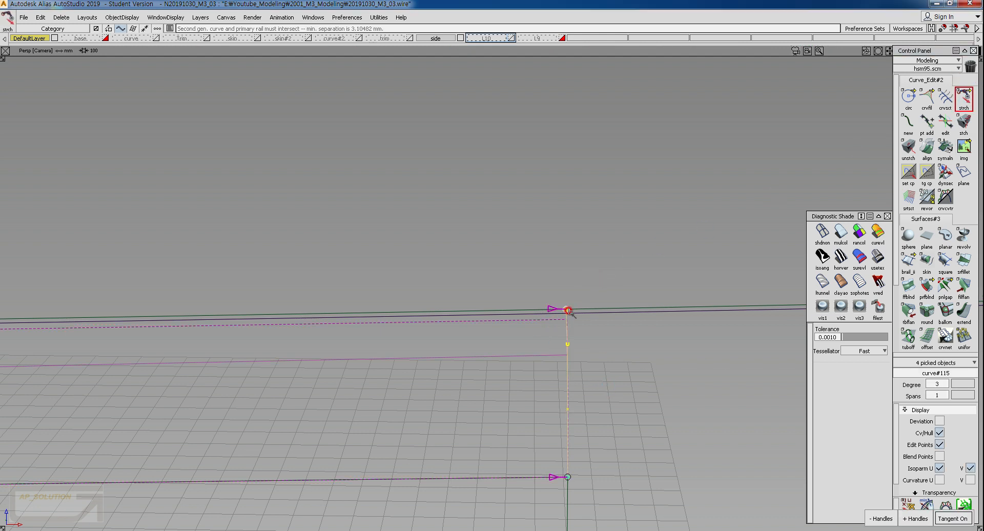
left_click_drag(569, 311, 566, 316)
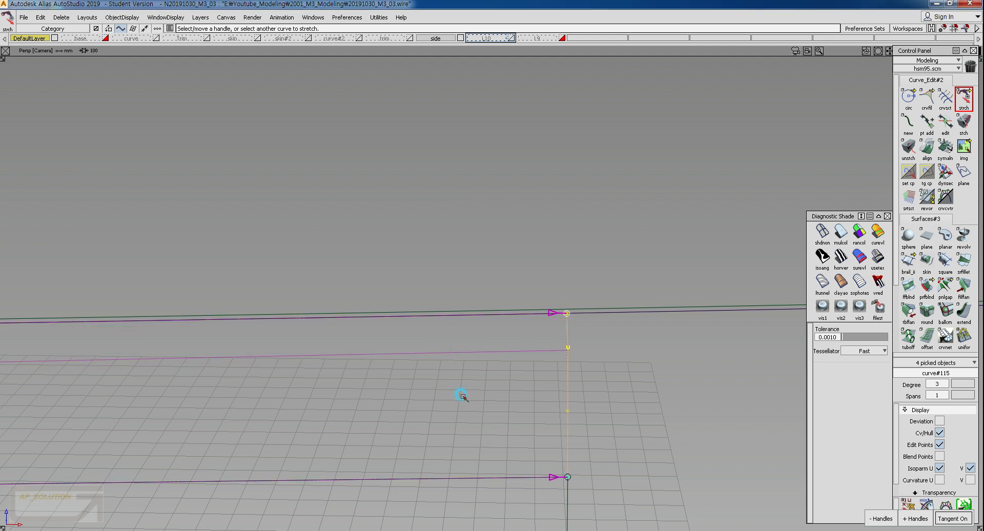
Pick the projected belt-line curve and compare it with the blueprint in the top view.
left_click_drag(461, 395, 461, 356, "ctrl+shift")
left_click(461, 352)
right_click_drag(473, 352, 471, 399, "ctrl+shift")
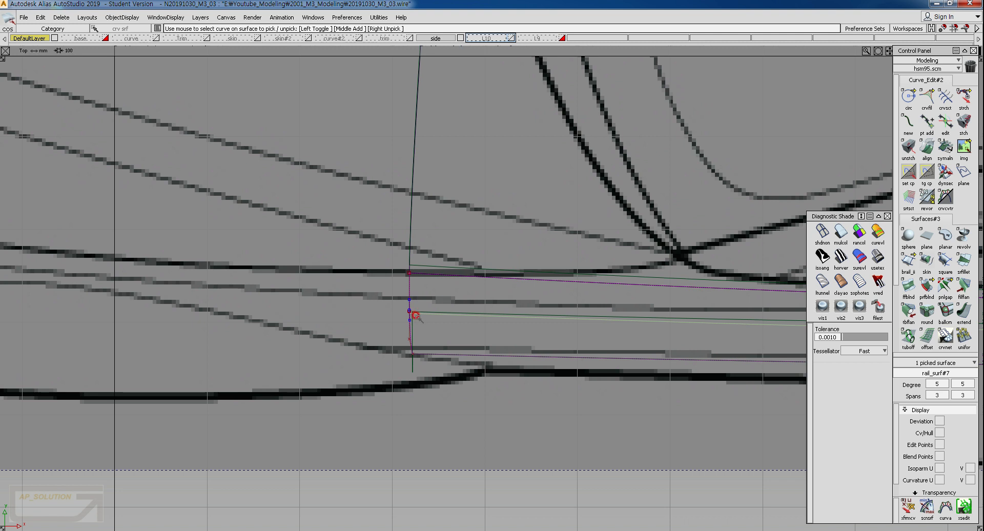
right_click_drag(432, 322, 458, 351, "ctrl+shift")
Try to shift the side window surface slightly sideways in the front view.
left_click_drag(451, 330, 453, 346, "ctrl+shift")
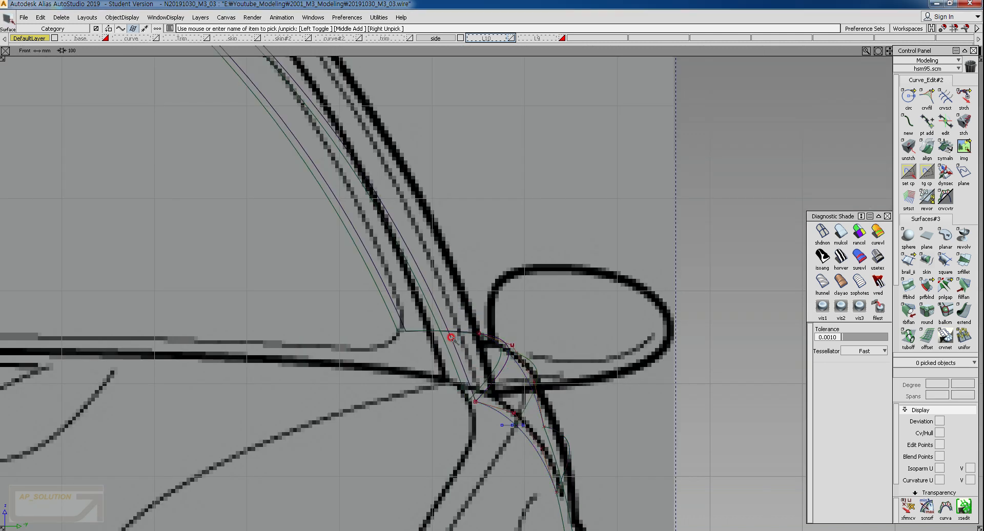
left_click(452, 336)
middle_click_drag(611, 369, 621, 306, "ctrl+shift")
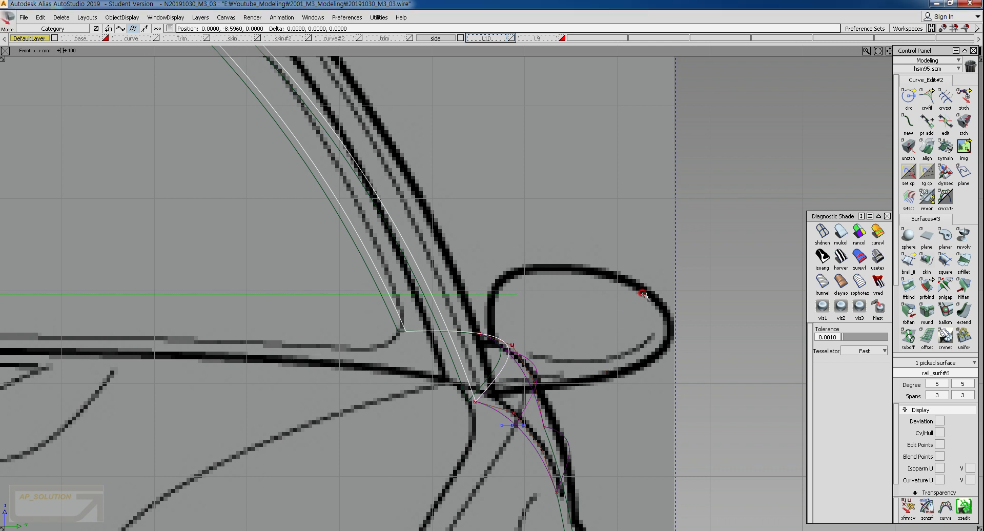
middle_click_drag(642, 293, 642, 293)
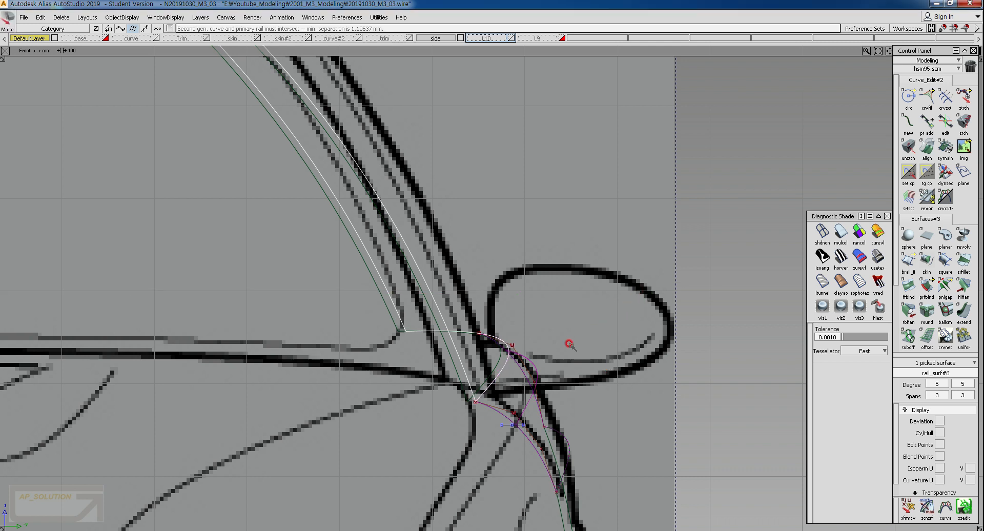
middle_click_drag(555, 344, 553, 240, "alt+shift")
left_click_drag(652, 340, 652, 279, "ctrl+shift")
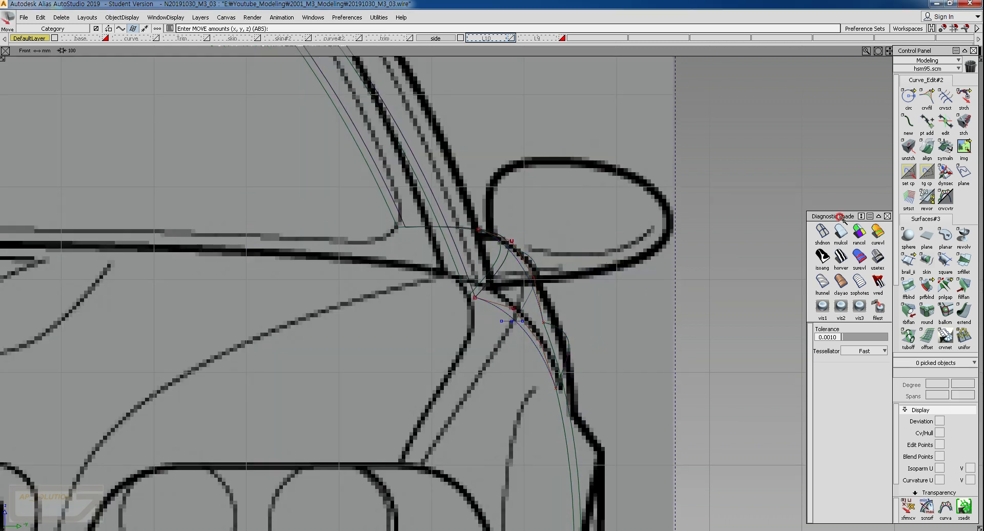
Move the inner CVs of both the front and rear profile curves slightly inward in the front view.
left_click(822, 233)
left_click_drag(513, 239, 514, 248, "ctrl+shift")
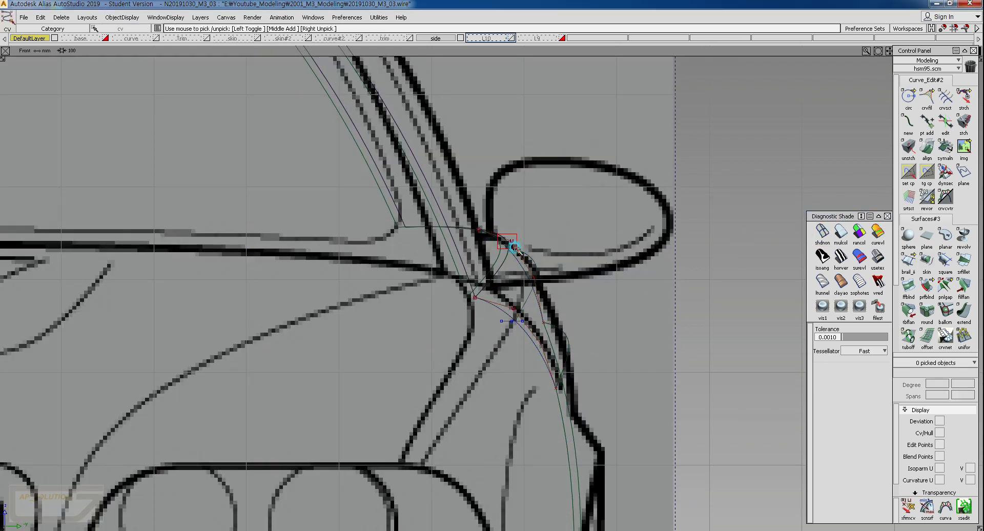
left_click(512, 243)
left_click(536, 279)
left_click(524, 313)
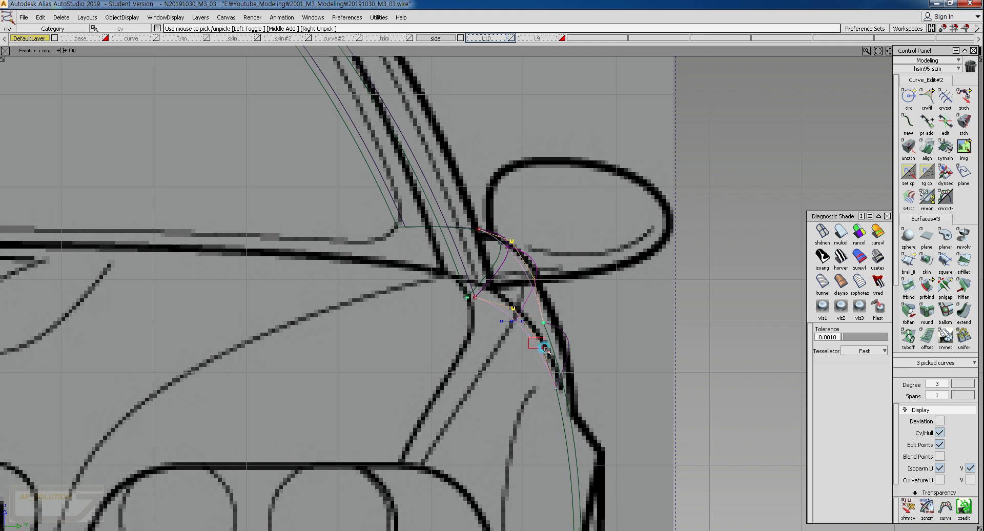
left_click_drag(593, 368, 597, 313, "ctrl+shift")
middle_click_drag(607, 291, 602, 296)
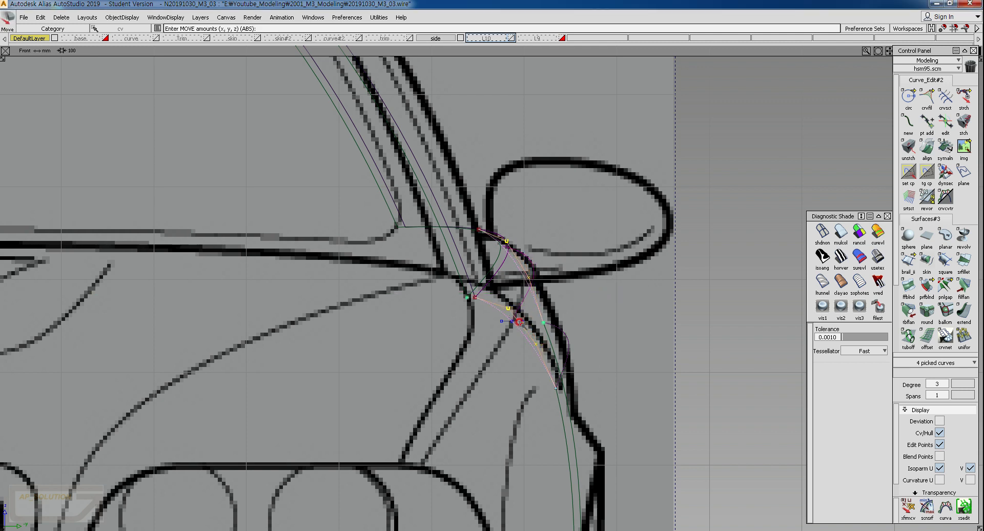
Examine the projected belt-line curve against the top-view blueprint with the reshaped profile curves.
left_click_drag(519, 336, 524, 277, "ctrl+shift")
left_click_drag(531, 309, 520, 288, "ctrl+shift")
left_click(526, 293)
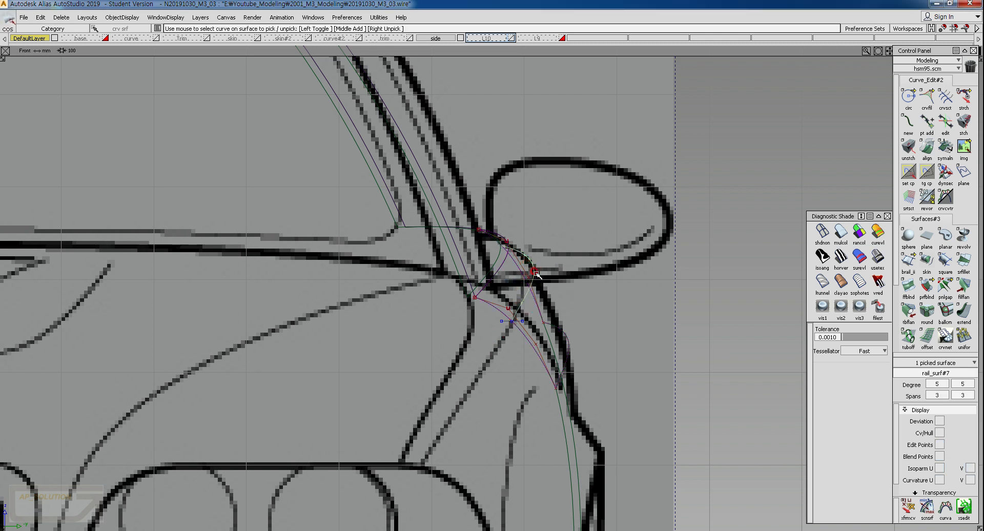
right_click(557, 255, "ctrl+shift")
right_click_drag(562, 302, 560, 298, "ctrl+shift")
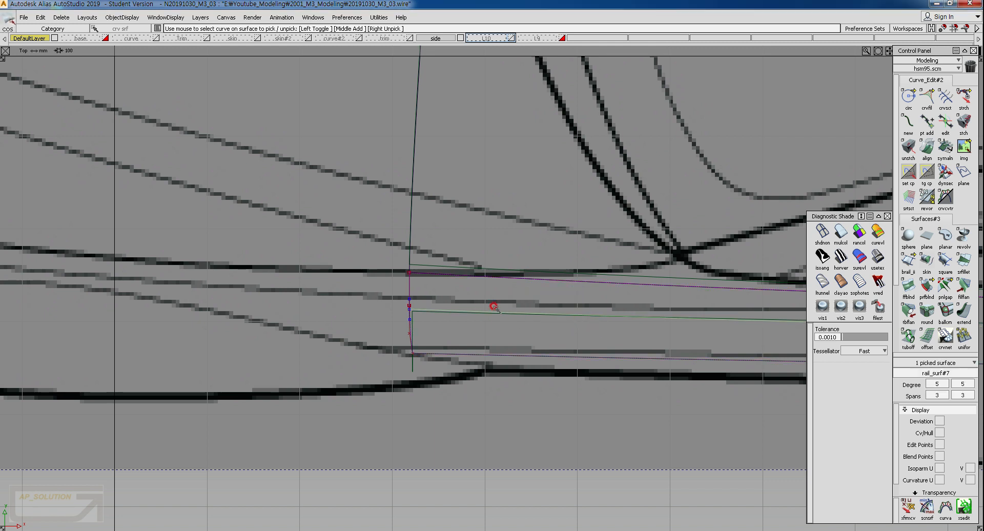
right_click_drag(494, 299, 522, 306, "ctrl+shift")
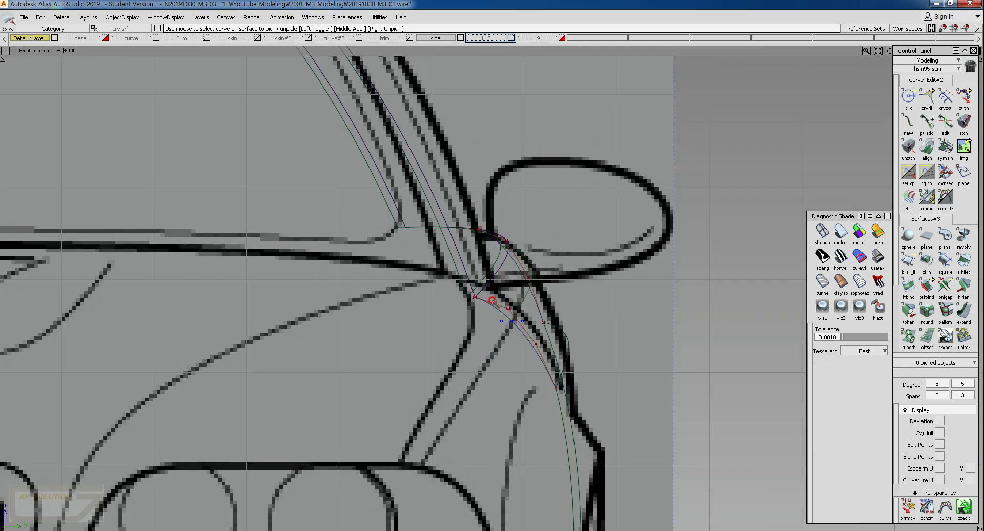
Move only the second CV from the upper end of each profile curve a little further inward in the front view.
left_click(508, 309)
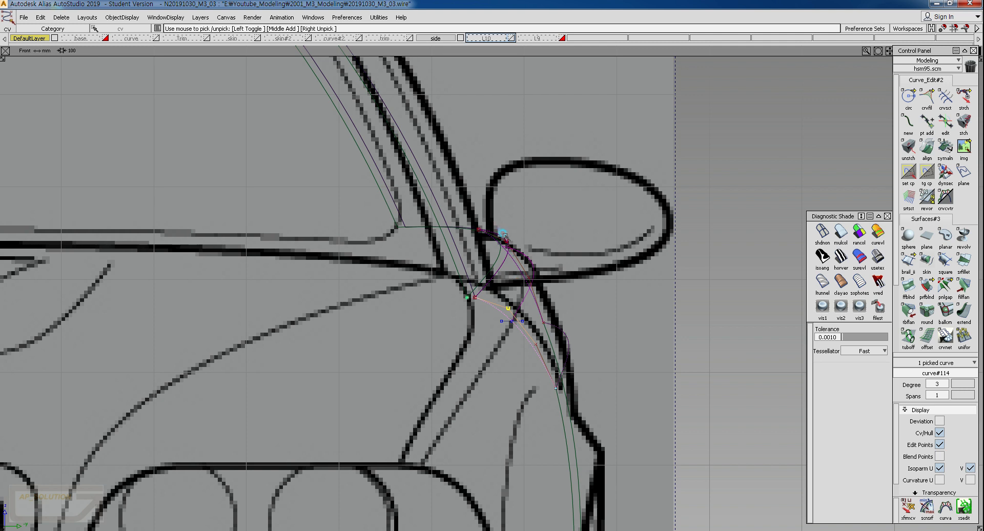
left_click(504, 239)
middle_click_drag(589, 307, 605, 257, "ctrl+shift")
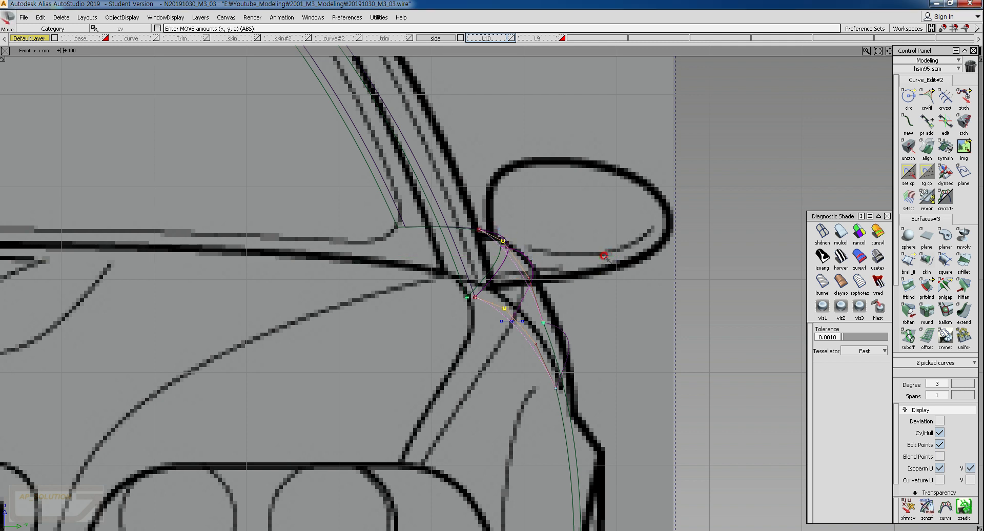
Follow the projected belt-line curve along the car's side in the top view and compare it with the blueprint.
right_click_drag(513, 279, 537, 268, "ctrl+shift")
right_click_drag(471, 287, 471, 332, "ctrl+shift")
left_click_drag(483, 318, 483, 295, "ctrl+shift")
left_click_drag(504, 330, 501, 313, "ctrl+shift")
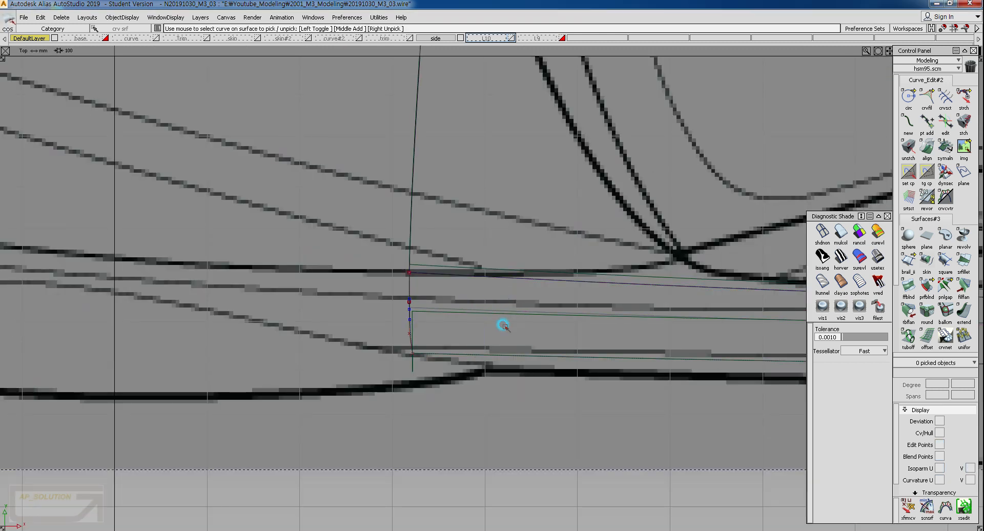
left_click(502, 317)
middle_click_drag(579, 309, 374, 305, "alt+shift")
middle_click_drag(639, 321, 307, 319, "alt+shift")
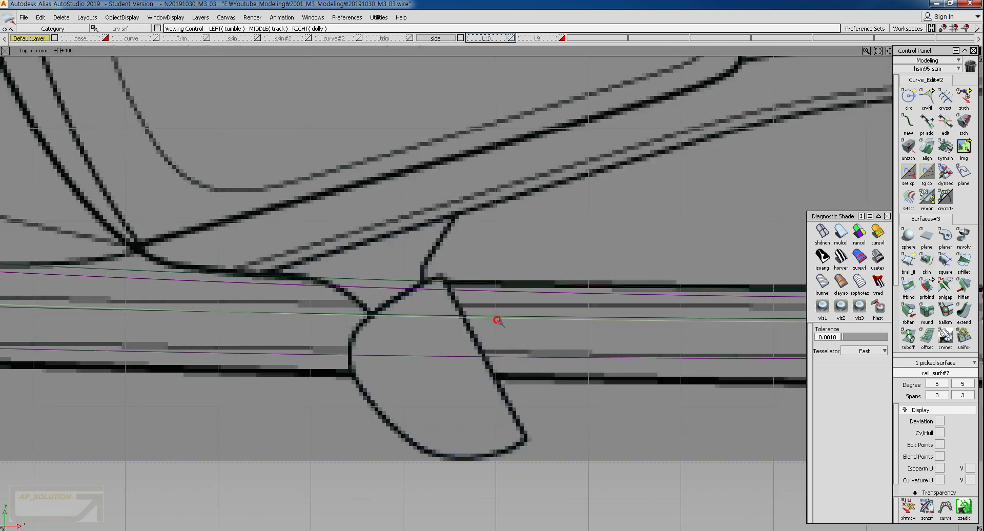
middle_click_drag(537, 321, 185, 319, "alt+shift")
middle_click_drag(574, 320, 308, 318, "alt+shift")
mouse_move(648, 322)
middle_mouse_down("alt+shift")
mouse_move(328, 320)
mouse_move(363, 319)
middle_mouse_up("alt+shift")
right_click_drag(631, 296, 594, 340, "alt+shift")
middle_click_drag(488, 323, 571, 320, "alt+shift")
middle_click_drag(305, 313, 480, 312, "alt+shift")
middle_click_drag(574, 309, 266, 307, "alt+shift")
middle_click_drag(643, 308, 326, 306, "alt+shift")
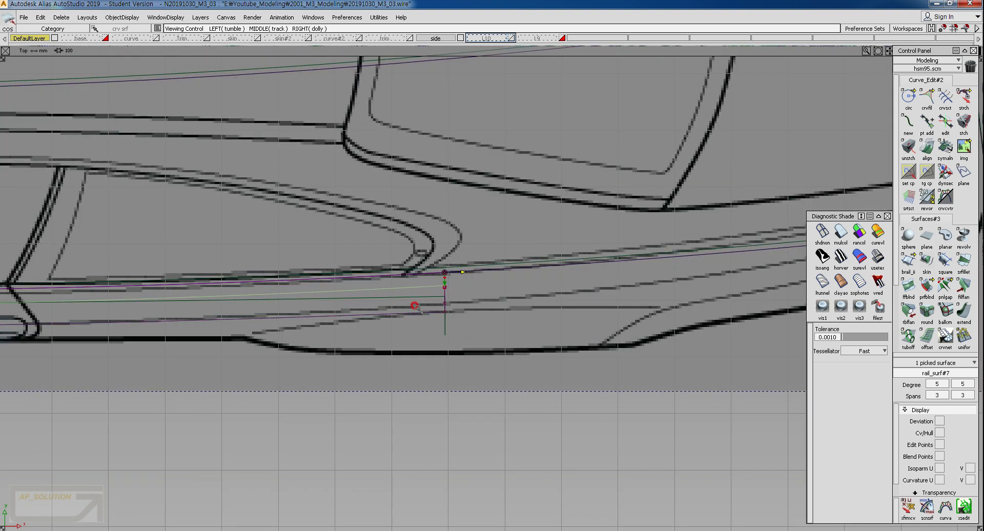
middle_click_drag(416, 305, 437, 306, "alt+shift")
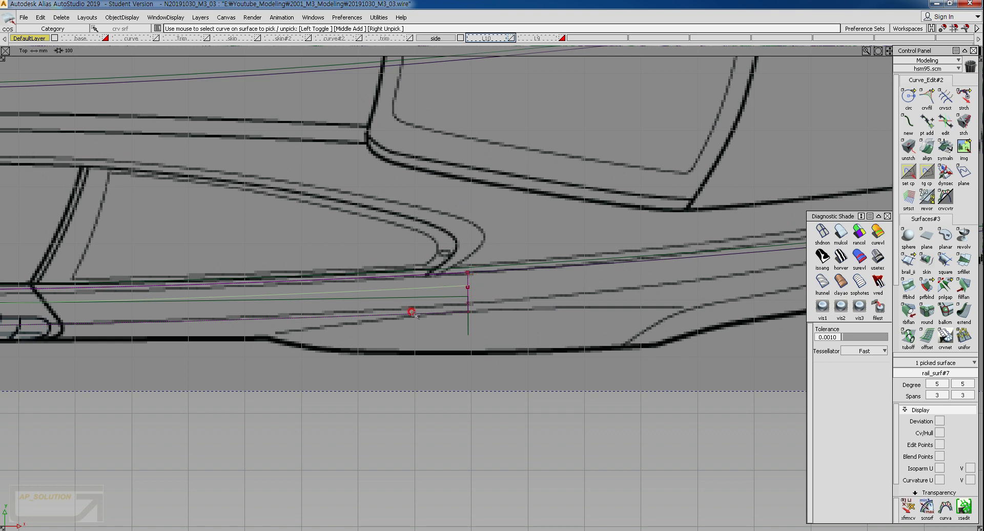
key("F8")
right_click(514, 280, "ctrl+shift")
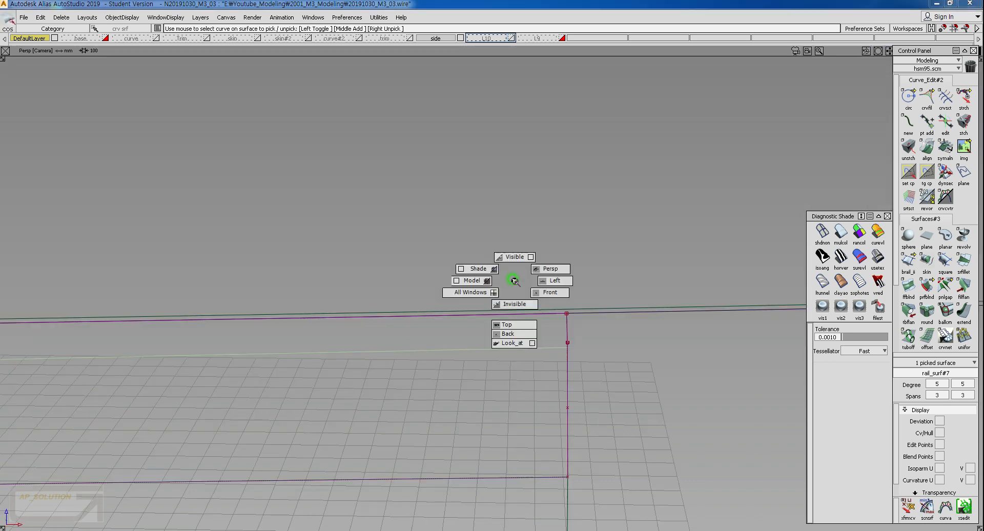
right_click_drag(525, 290, 527, 292, "ctrl+shift")
Move the side window surface slightly inward in the front view.
mouse_move(467, 302)
right_mouse_down("alt+shift")
mouse_move(481, 302)
mouse_move(506, 246)
right_mouse_up("alt+shift")
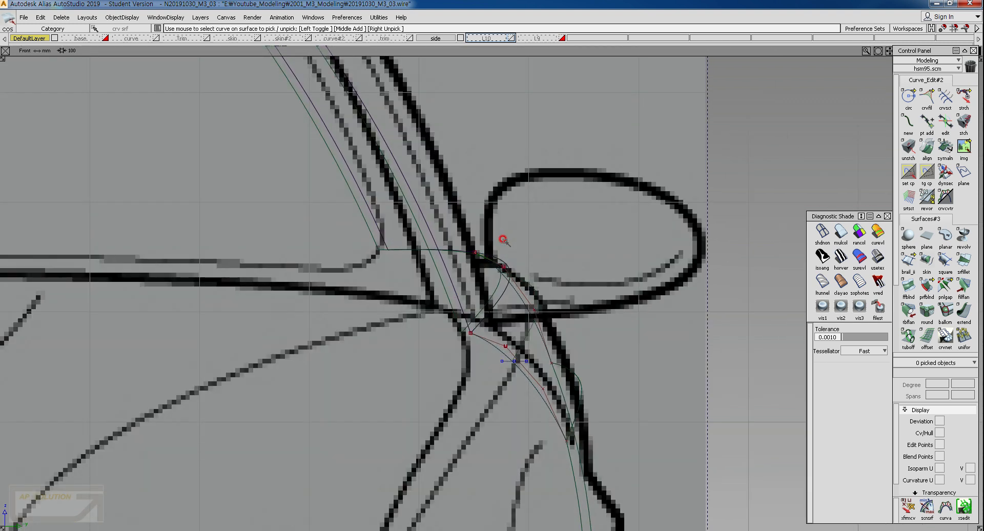
left_click_drag(468, 263, 453, 276, "ctrl+shift")
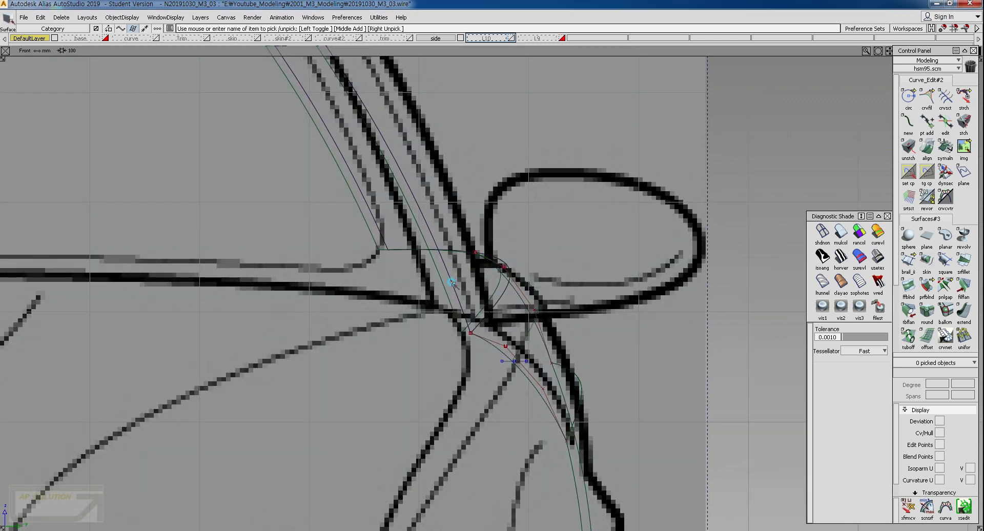
left_click(451, 282)
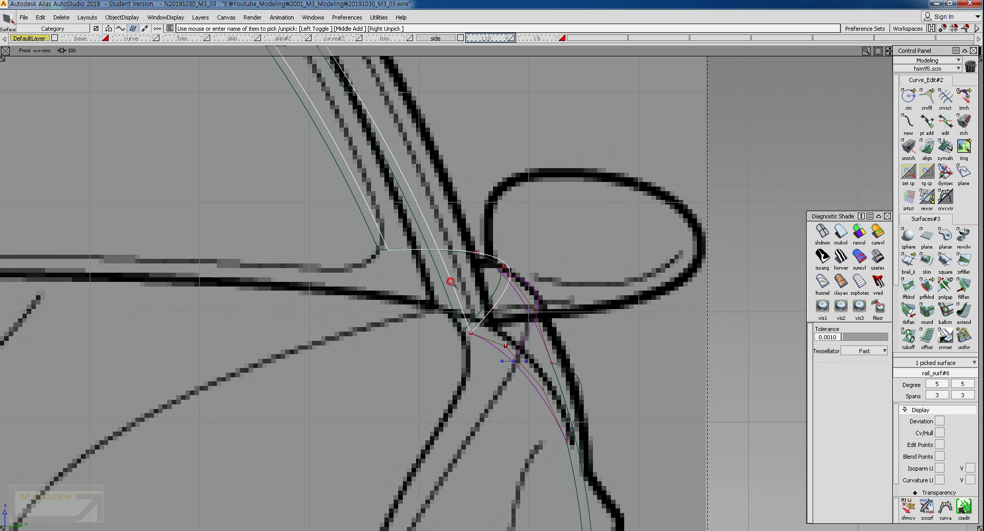
left_click_drag(454, 260, 454, 286, "ctrl+shift")
right_click_drag(485, 308, 477, 280, "alt+shift")
left_click_drag(454, 263, 453, 287, "ctrl+shift")
left_click(455, 291)
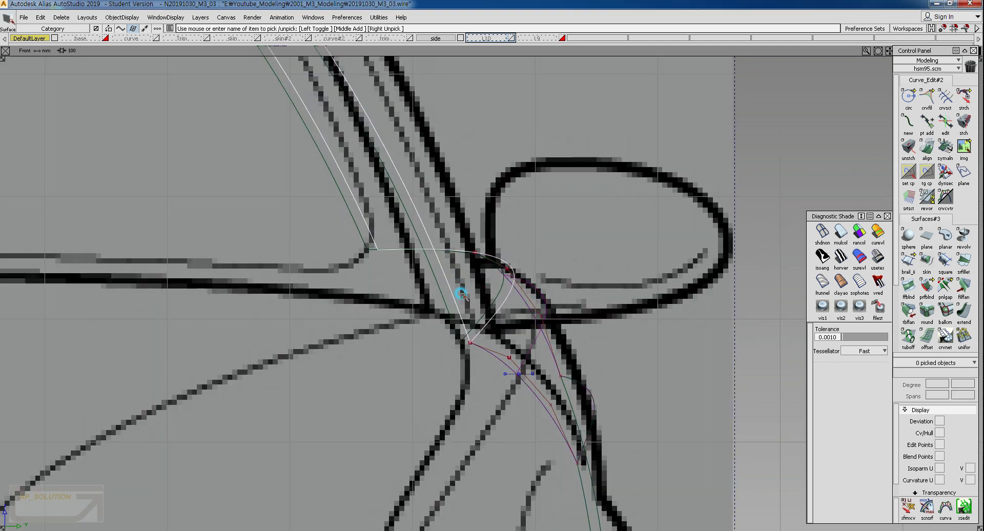
middle_click_drag(578, 318, 587, 267, "ctrl+shift")
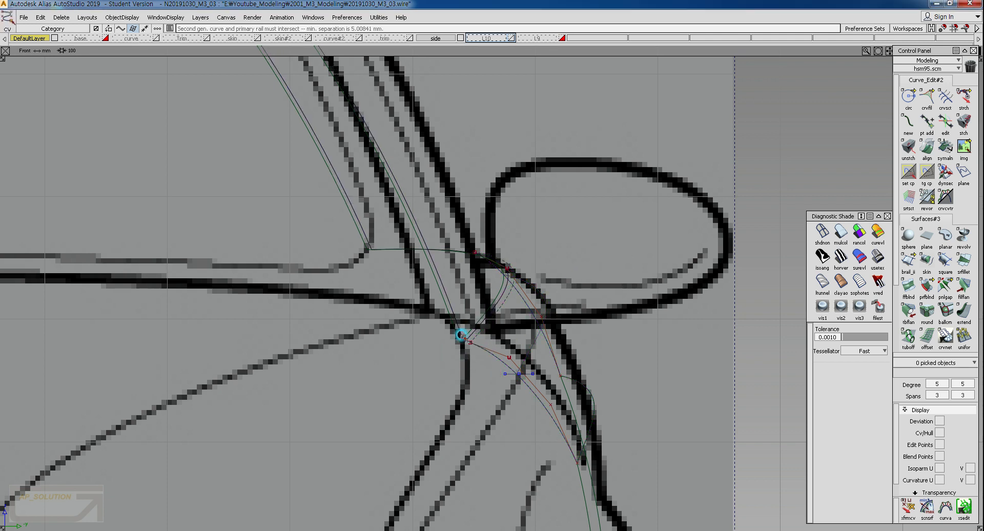
Move the front profile curve's upper end CV onto the moved window surface's lower corner.
left_click(466, 339)
middle_click_drag(467, 336, 460, 338)
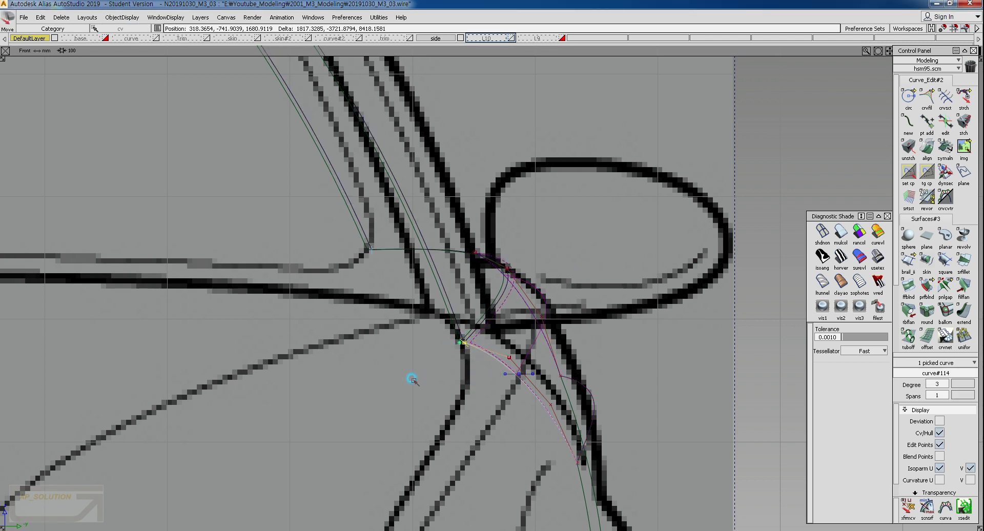
left_click_drag(469, 381, 469, 383, "ctrl+shift")
Snap the rear profile curve's upper end CV onto the moved window surface's lower edge.
left_click_drag(433, 263, 467, 260, "ctrl+shift")
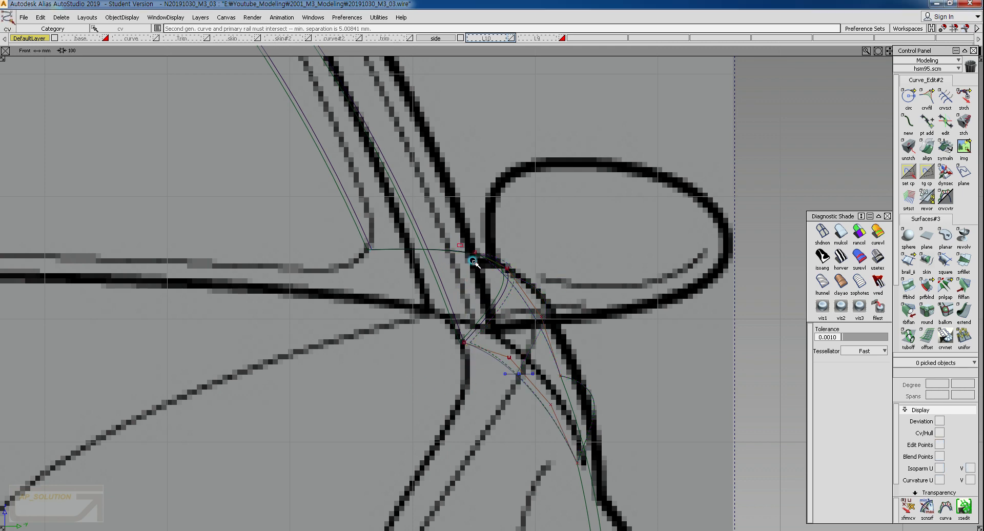
left_click(473, 258)
middle_click_drag(475, 262, 485, 253, "ctrl+shift")
right_click_drag(550, 384, 575, 300, "ctrl+shift")
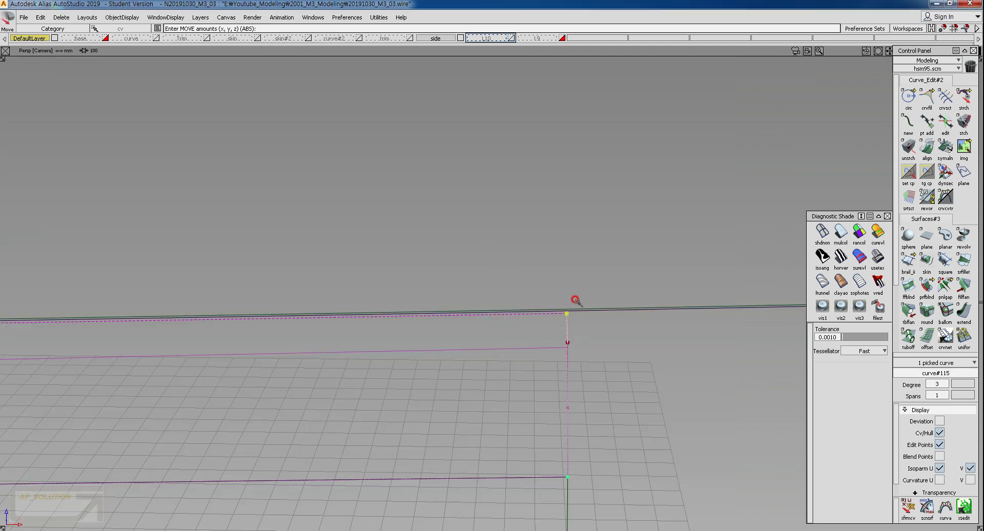
left_click_drag(575, 301, 574, 348, "alt+shift")
left_click(565, 311)
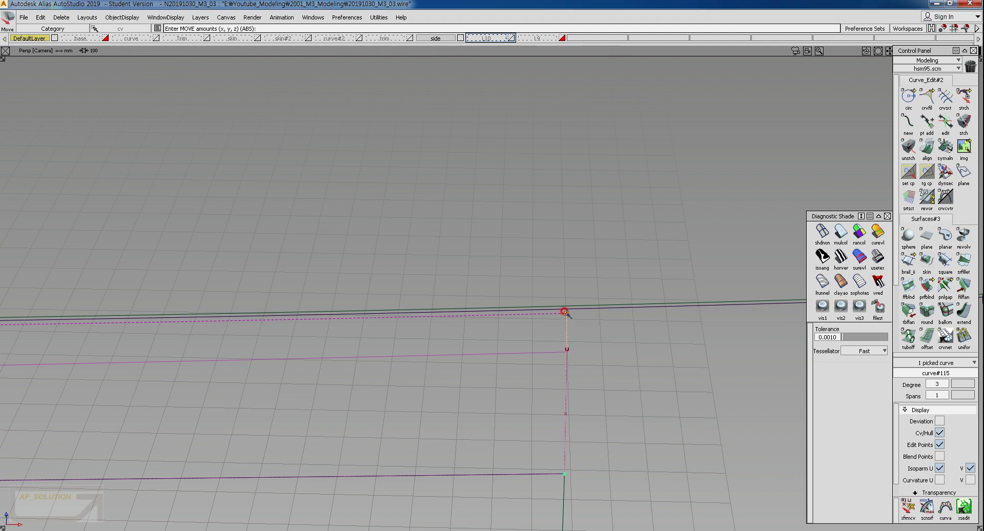
left_click(564, 309, "ctrl+alt")
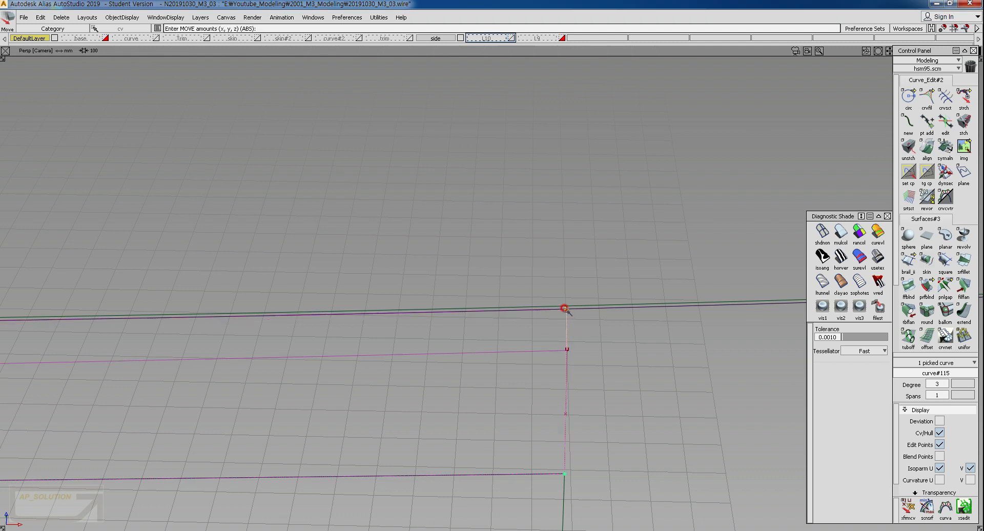
Move the second CVs of the front and rear profile curves slightly inward in the top view.
right_click(492, 331, "ctrl+shift")
right_click_drag(495, 338, 497, 340, "ctrl+shift")
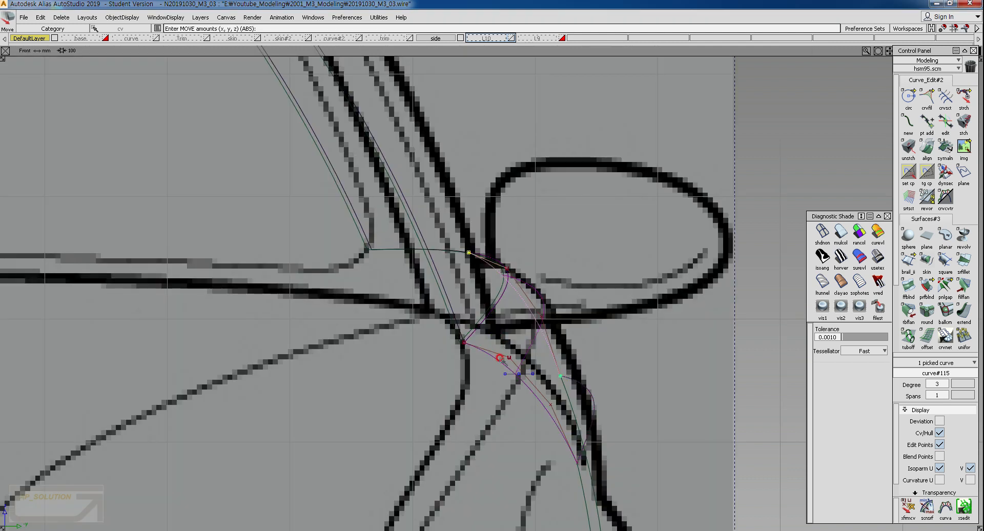
left_click_drag(501, 358, 483, 352, "ctrl+shift")
left_click(509, 357)
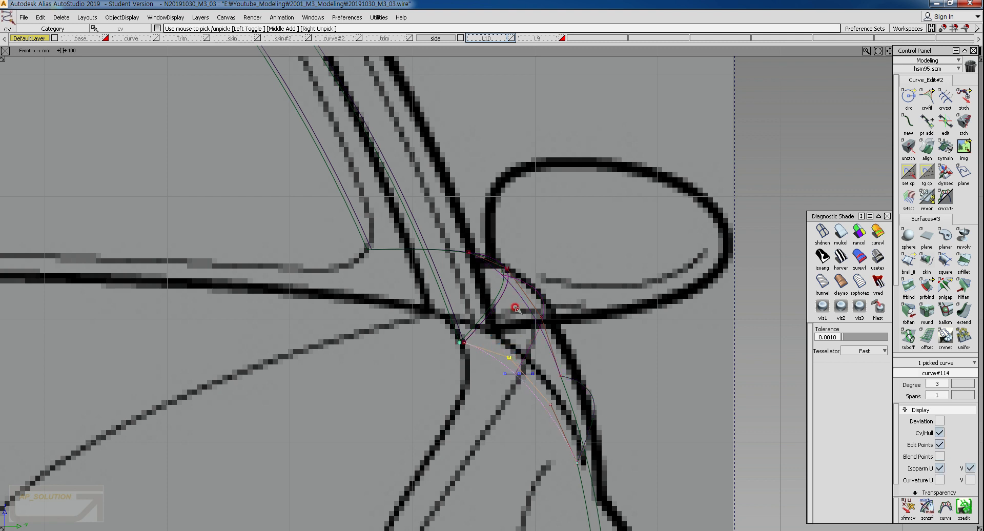
left_click(504, 262)
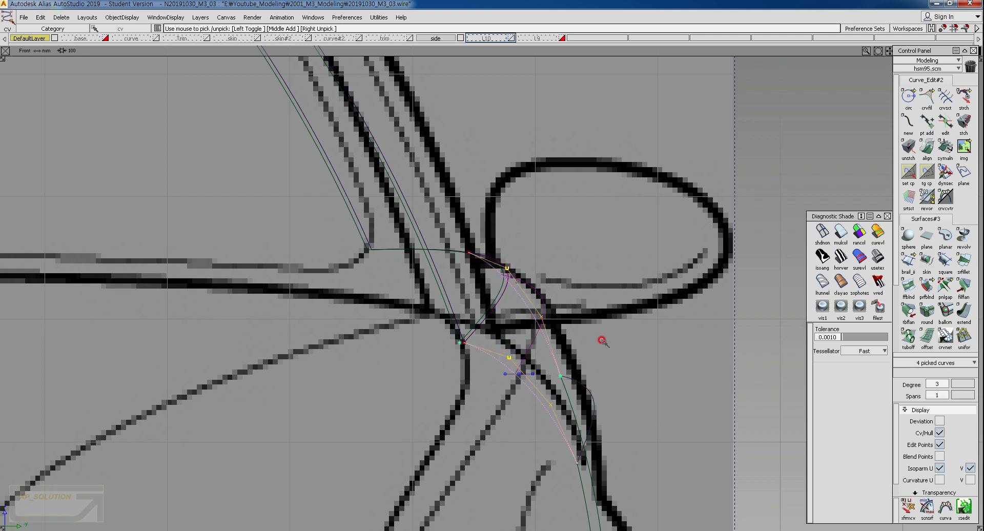
right_click_drag(602, 333, 600, 375, "ctrl+shift")
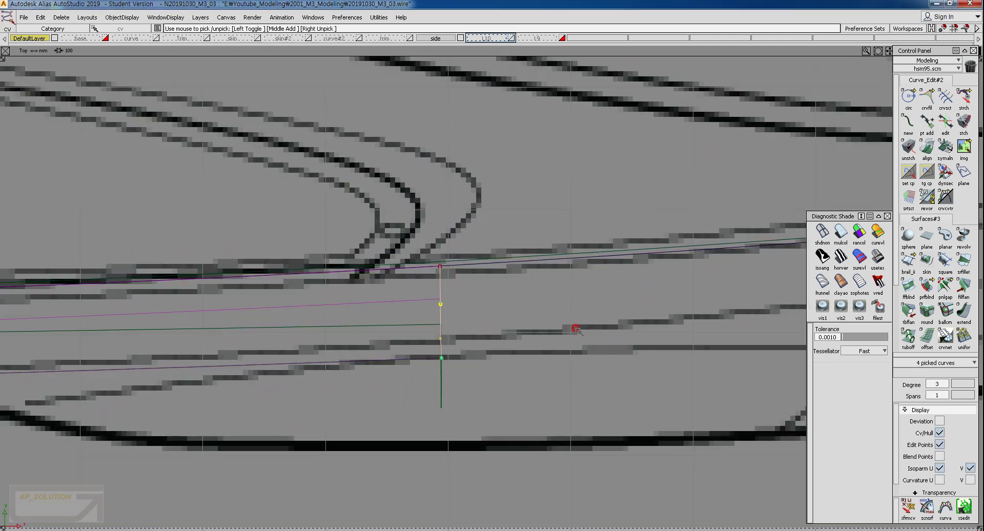
mouse_move(428, 307)
middle_mouse_down("alt+shift")
mouse_move(470, 308)
mouse_move(445, 389)
mouse_move(647, 368)
middle_mouse_up("alt+shift")
middle_click_drag(461, 370, 636, 370, "alt+shift")
middle_click_drag(369, 376, 427, 383, "alt+shift")
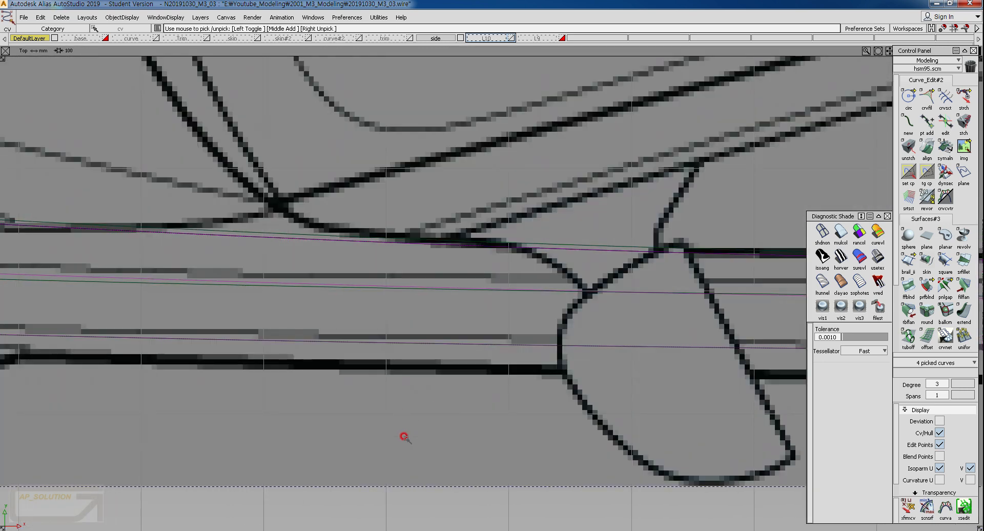
middle_click_drag(401, 435, 412, 419, "ctrl+shift")
right_click_drag(415, 416, 416, 416)
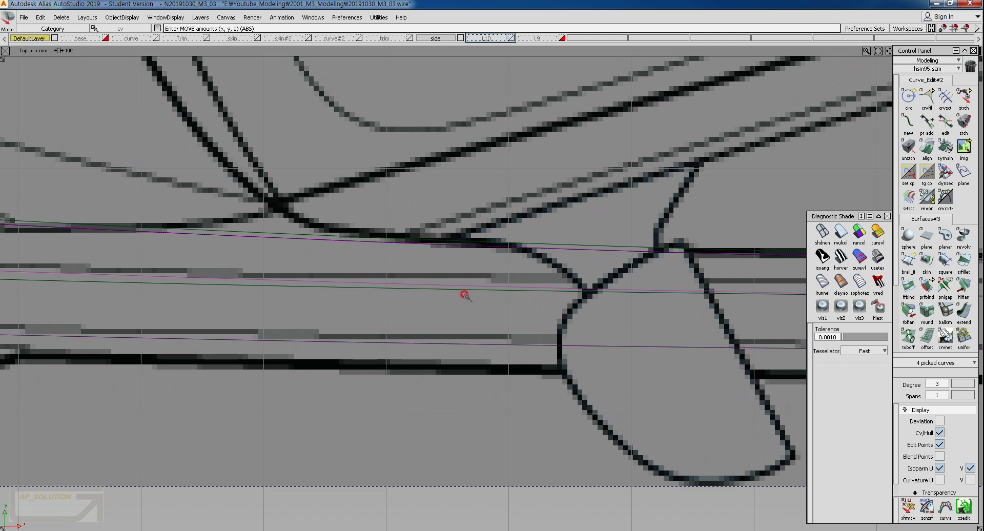
Highlight the projected belt-line curve and compare it with the blueprint along the door and rear quarter window in the top view.
middle_click_drag(693, 311, 295, 324, "alt+shift")
right_click_drag(459, 325, 609, 329, "alt+shift")
middle_click_drag(610, 333, 141, 343, "alt+shift")
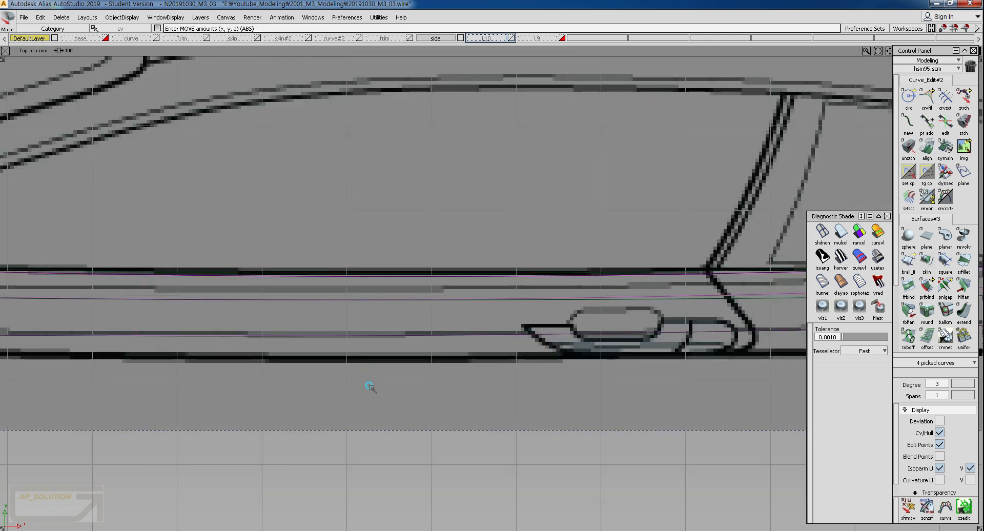
left_click_drag(369, 386, 372, 292, "ctrl+shift")
middle_click_drag(481, 318, 458, 280, "ctrl+shift")
left_click_drag(459, 282, 459, 310)
right_click_drag(462, 321, 514, 333, "alt+shift")
middle_click_drag(538, 334, 180, 327, "alt+shift")
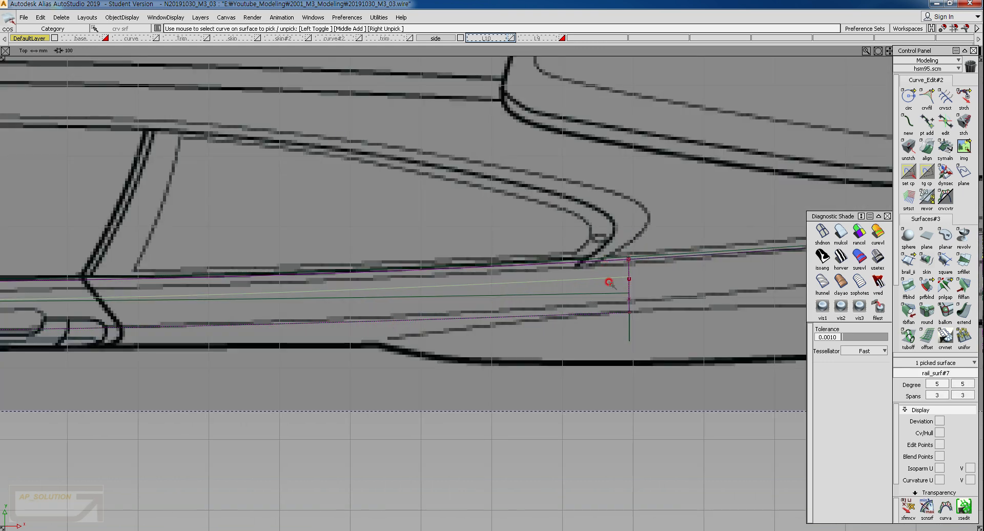
left_click_drag(578, 319, 586, 261, "ctrl+shift")
right_click_drag(579, 295, 602, 266, "ctrl+shift")
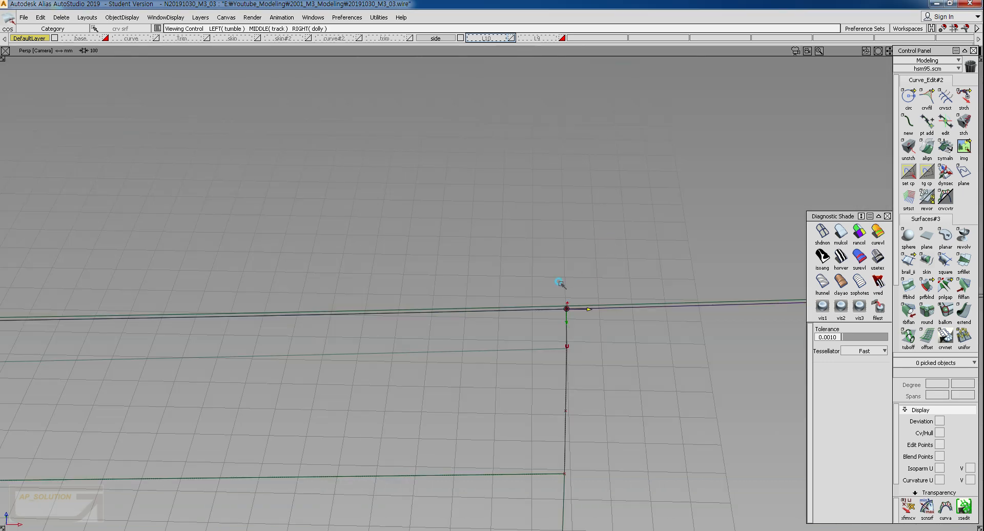
left_click_drag(560, 285, 610, 264, "alt+shift")
right_click_drag(547, 283, 469, 309, "alt+shift")
right_click_drag(506, 263, 503, 306, "ctrl+shift")
left_click(571, 289)
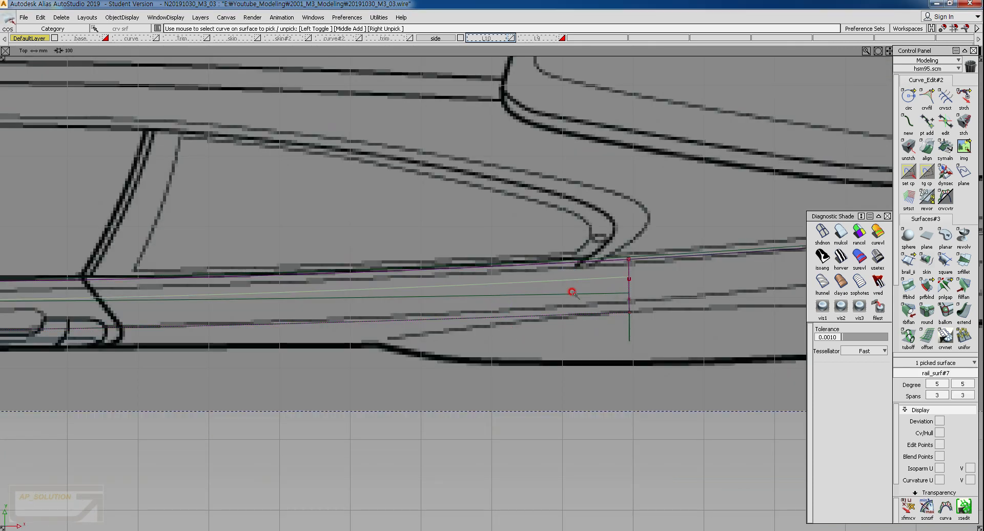
middle_click_drag(404, 298, 723, 285, "alt+shift")
left_click_drag(466, 333, 459, 285, "ctrl+shift")
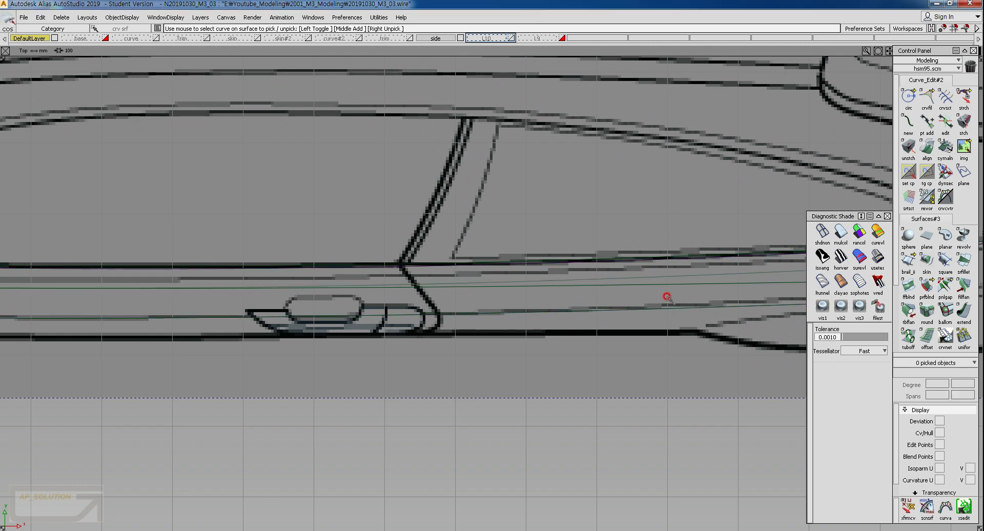
left_click(713, 278)
middle_click_drag(283, 333, 564, 329, "alt+shift")
middle_click_drag(215, 329, 489, 328, "alt+shift")
middle_click_drag(604, 293, 213, 292, "alt+shift")
middle_click_drag(532, 290, 241, 290, "alt+shift")
middle_click_drag(630, 286, 396, 285, "alt+shift")
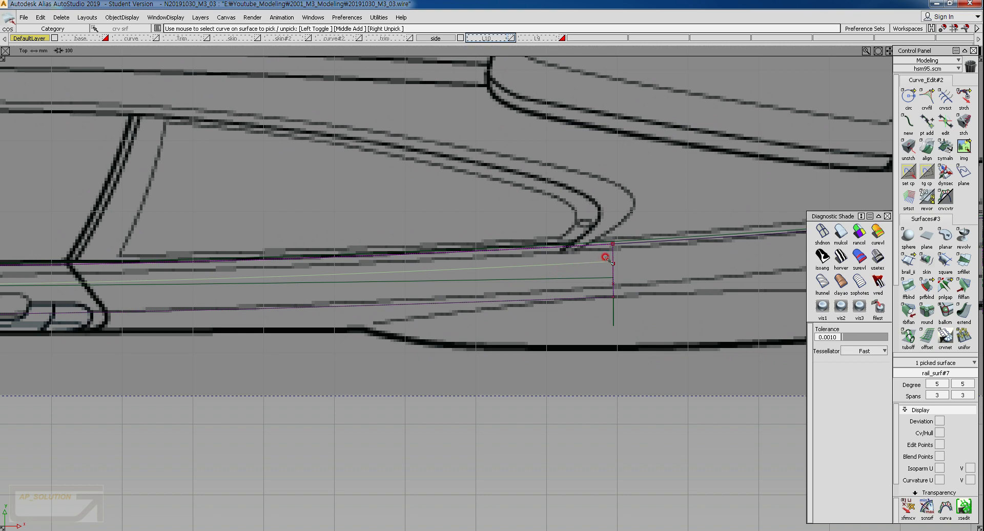
Inspect the side window and rail surfaces in perspective and recheck the belt-line curve from the front profile to the window's rear corner.
left_click_drag(594, 288, 574, 238, "ctrl+shift")
key("F8")
right_click_drag(620, 223, 564, 264, "alt+shift")
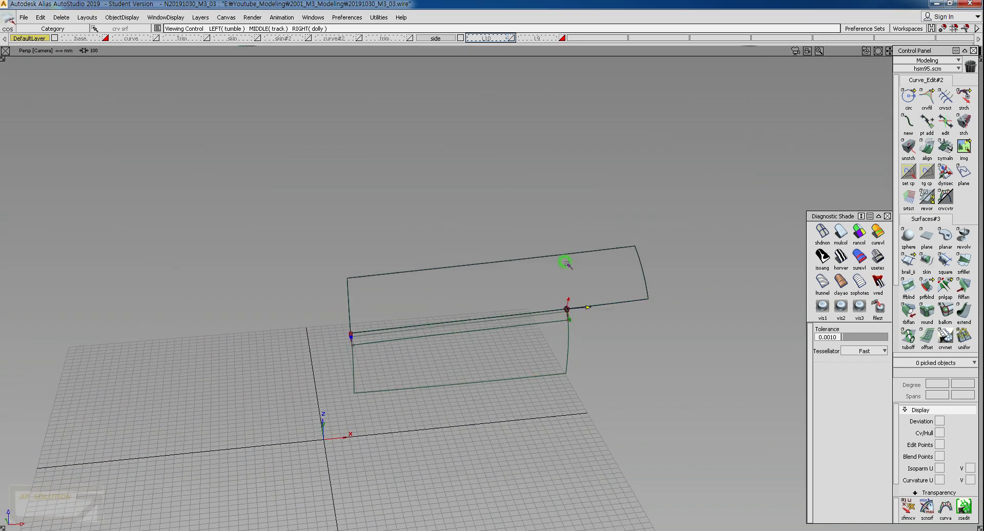
left_click_drag(544, 273, 646, 255, "alt+shift")
left_click(363, 334, "alt+shift")
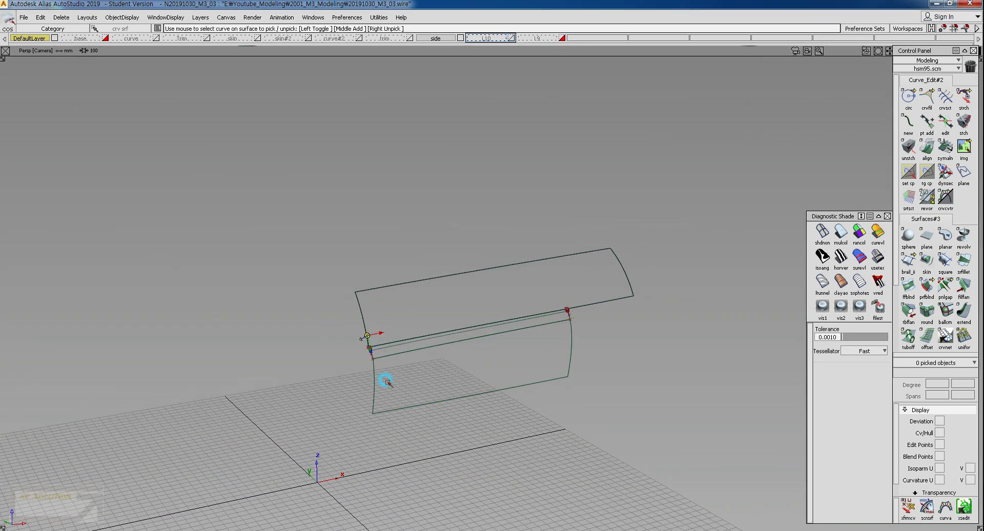
right_click_drag(384, 378, 456, 361, "alt+shift")
left_click_drag(441, 354, 620, 331, "alt+shift")
right_click_drag(504, 351, 497, 392, "ctrl+shift")
right_click_drag(390, 353, 244, 338, "alt+shift")
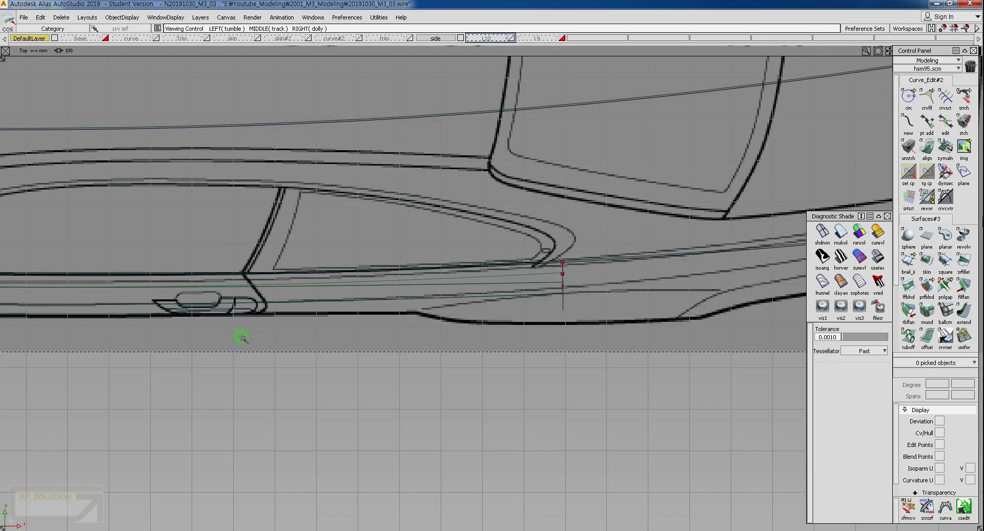
left_click_drag(266, 339, 287, 340, "alt+shift")
right_click_drag(484, 302, 462, 333, "ctrl+shift")
left_click_drag(571, 339, 548, 303, "ctrl+shift")
left_click_drag(568, 304, 562, 326)
middle_click_drag(543, 328, 220, 323, "alt+shift")
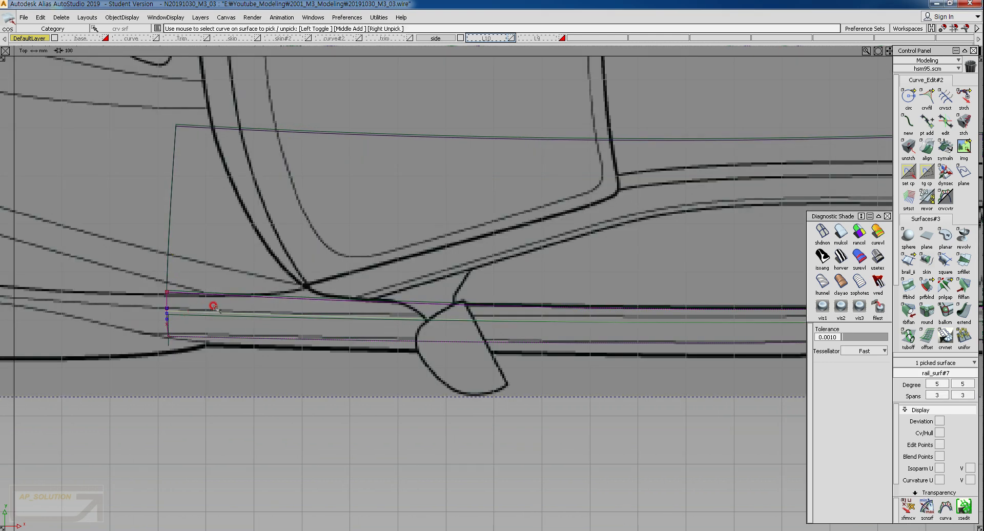
left_click_drag(437, 323, 433, 323, "alt+shift")
middle_click_drag(432, 322, 310, 333, "alt+shift")
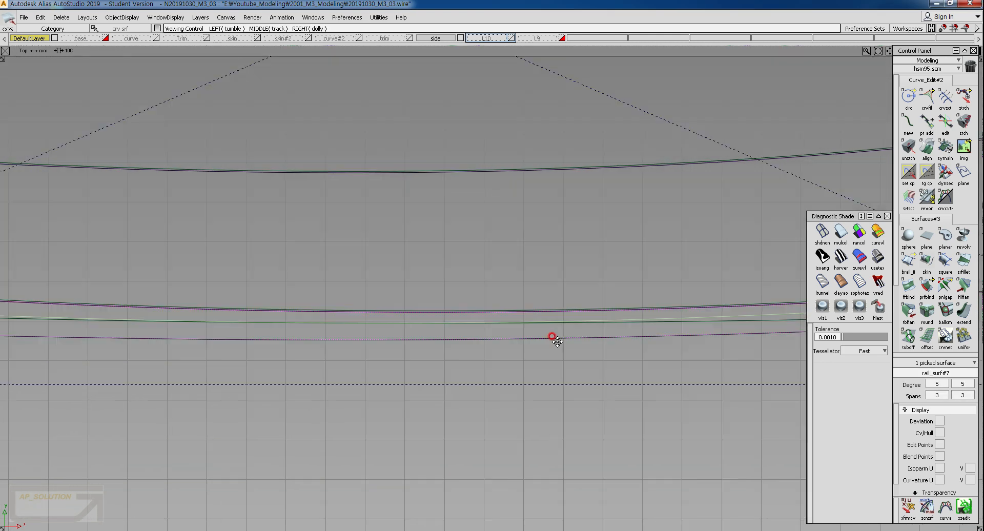
middle_click_drag(554, 336, 527, 333, "alt+shift")
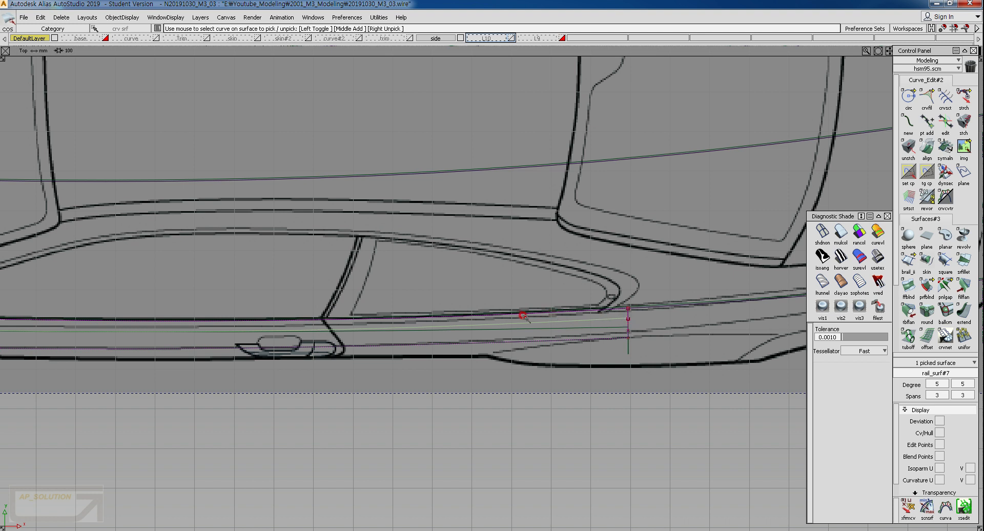
left_click(524, 323)
Set the side window surface's pivot at its front lower corner and rotate its rear end inward in the top view.
right_click_drag(476, 315, 520, 266, "ctrl+shift")
left_click_drag(444, 303, 430, 308, "alt+shift")
left_click(384, 394, "alt+shift")
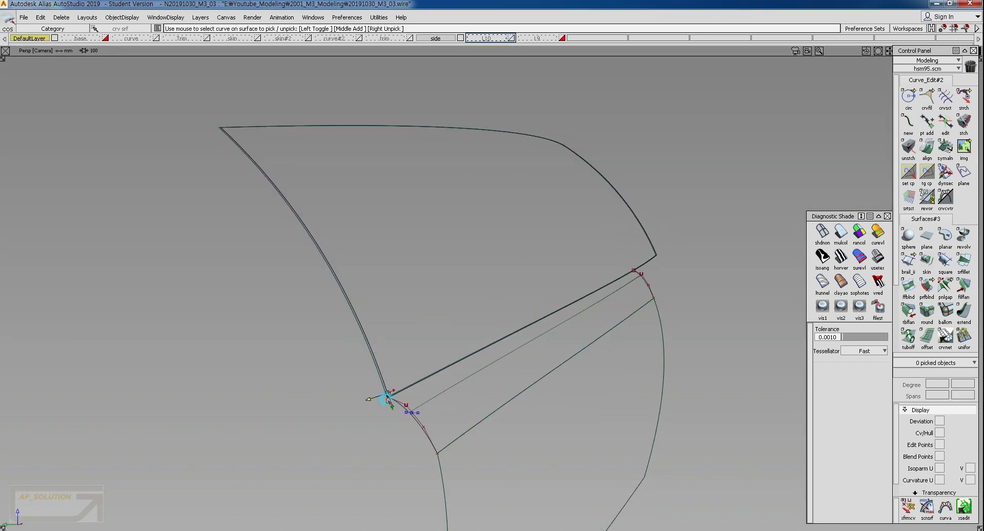
scroll(388, 355, "up", 5)
left_click(381, 380)
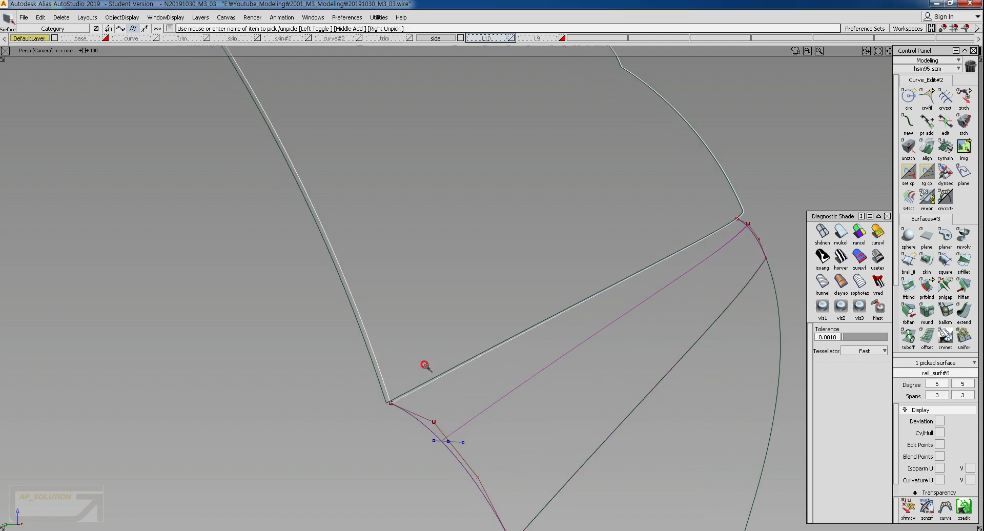
left_click_drag(425, 365, 489, 381, "alt+shift")
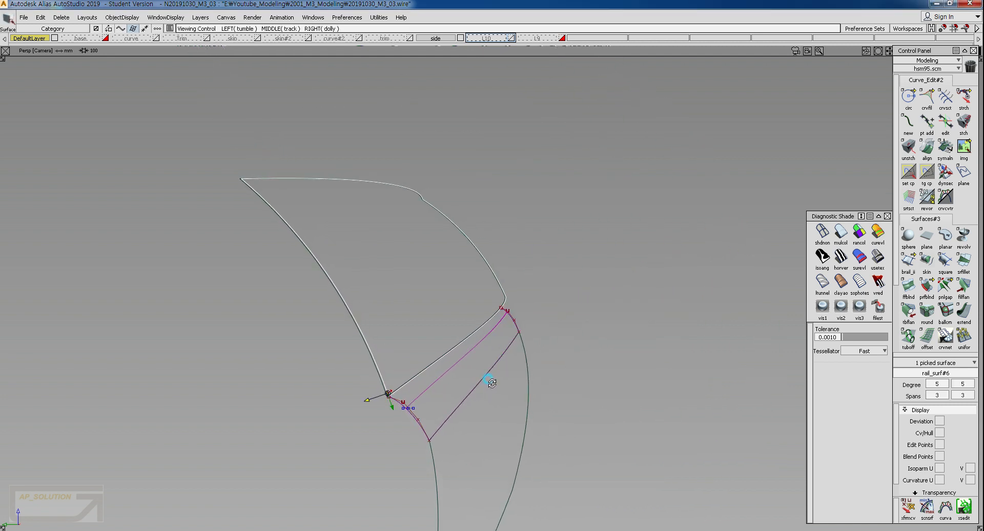
key("Insert")
left_click(383, 407, "ctrl")
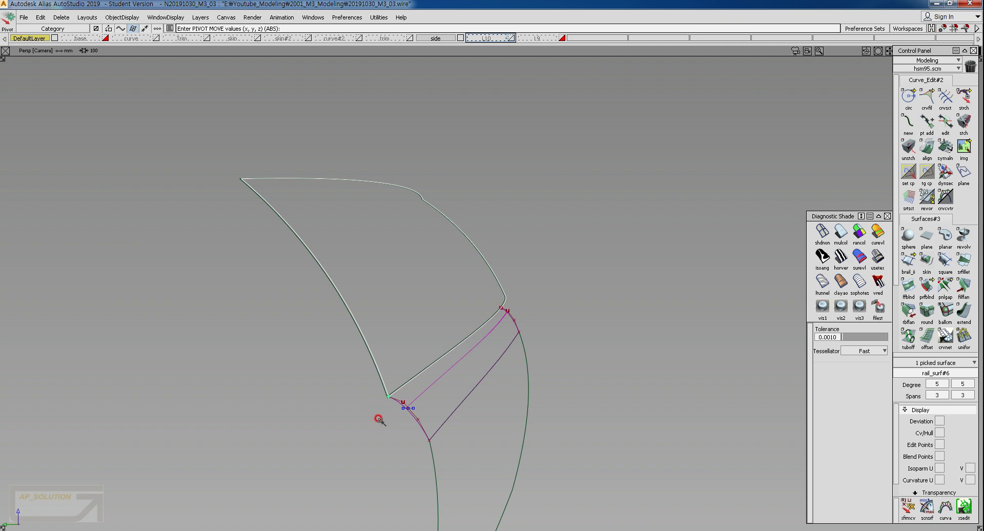
right_click_drag(566, 299, 535, 368, "ctrl+shift")
left_click_drag(509, 353, 511, 373, "ctrl+shift")
right_click_drag(511, 371, 665, 299)
Stretch the rear profile curve's upper end onto the rotated window surface's lower edge.
middle_click_drag(665, 299, 289, 305, "alt+shift")
right_click_drag(289, 305, 400, 277, "alt+shift")
middle_click_drag(226, 324, 419, 301, "alt+shift")
left_click_drag(334, 312, 312, 309, "ctrl+shift")
left_click(329, 315)
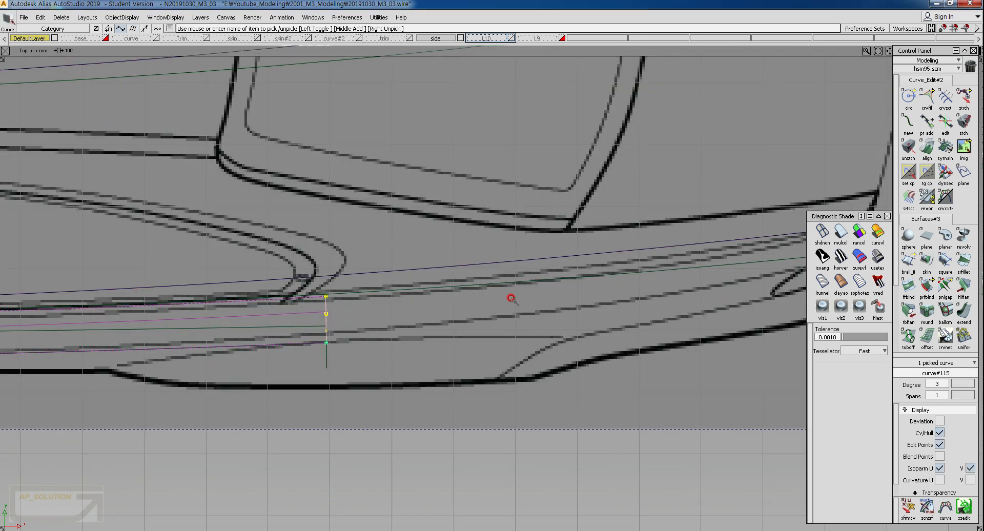
left_click(963, 97)
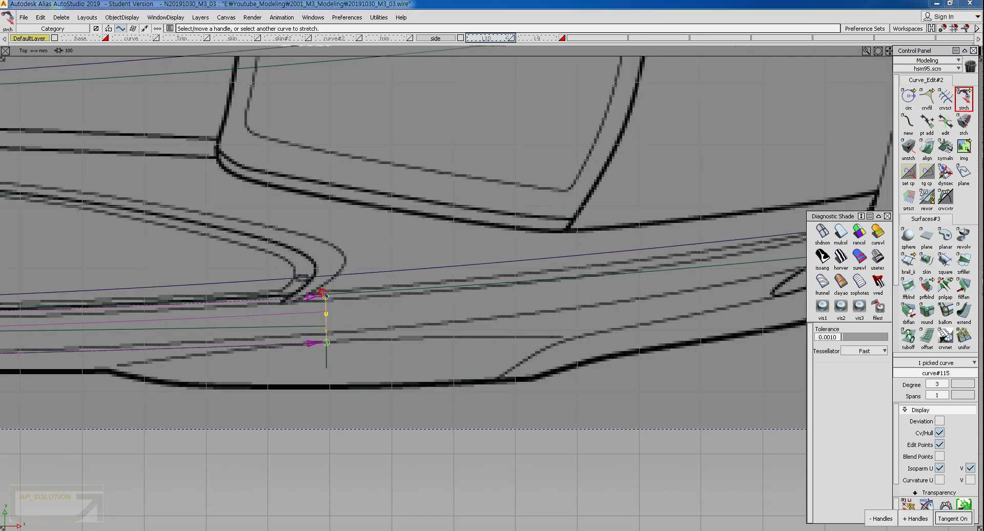
left_click_drag(322, 292, 328, 278)
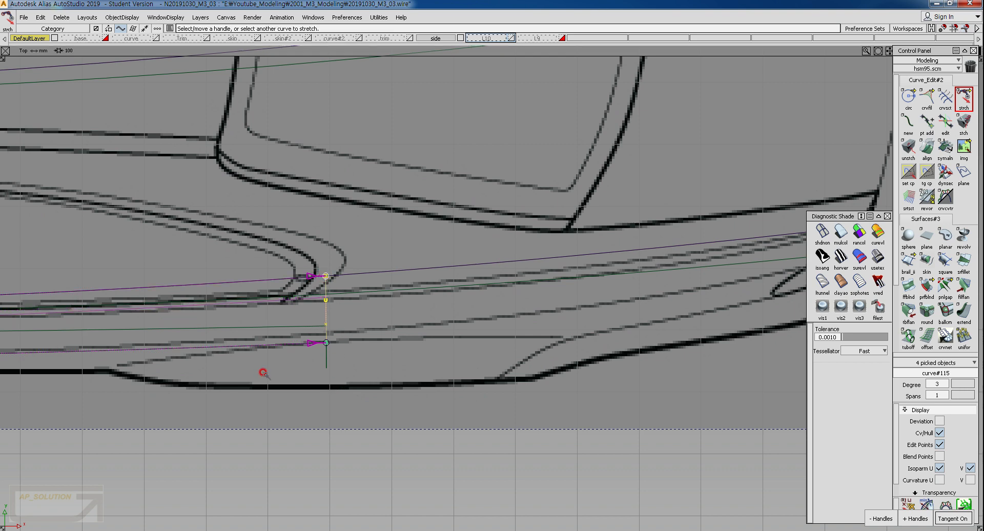
Compare the updated belt-line curve with the blueprint along the whole side window in the top view.
middle_click_drag(229, 354, 430, 358, "alt+shift")
left_click_drag(398, 376, 413, 323, "ctrl+shift")
left_click(416, 306)
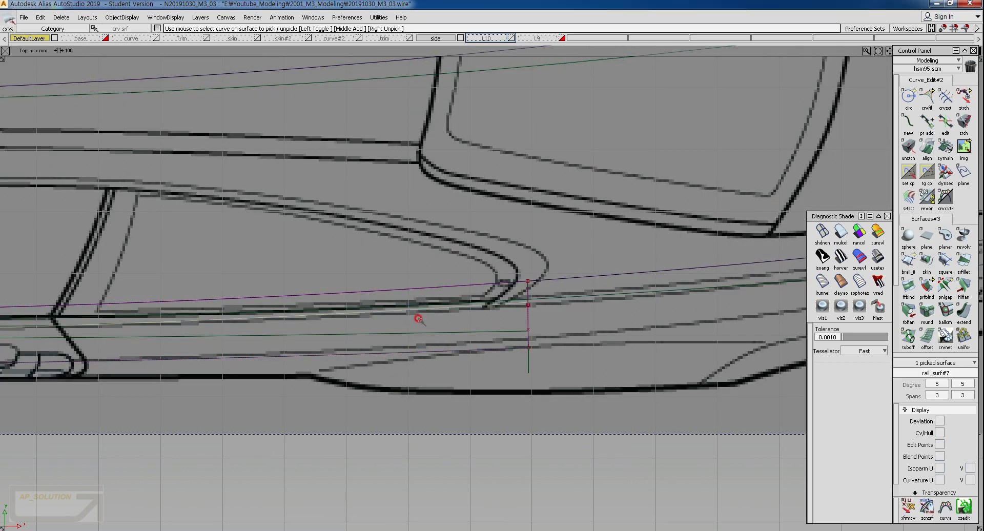
right_click_drag(419, 329, 404, 354, "alt+shift")
middle_click_drag(296, 345, 699, 349, "alt+shift")
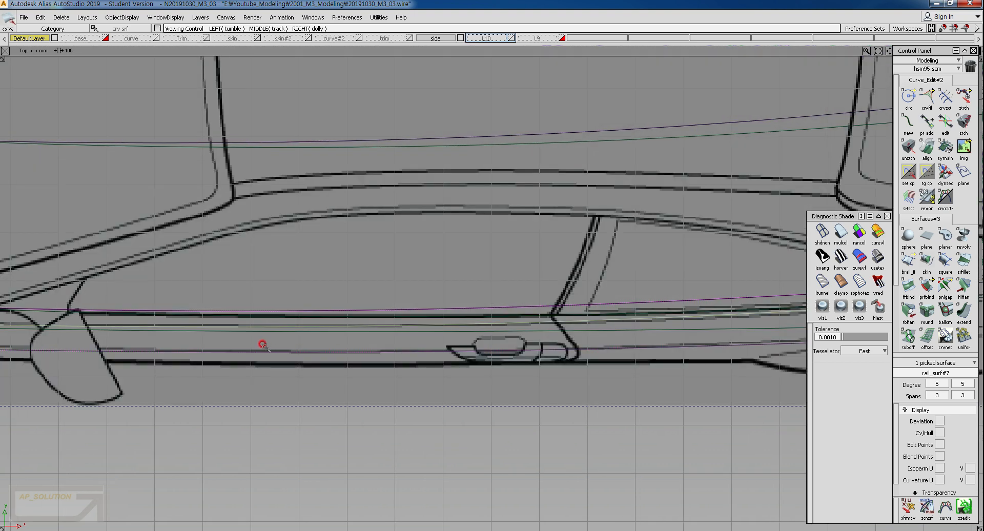
middle_click_drag(262, 344, 396, 344, "alt+shift")
middle_click_drag(181, 330, 368, 334, "alt+shift")
middle_click_drag(492, 346, 149, 346, "alt+shift")
middle_click_drag(748, 340, 201, 342, "alt+shift")
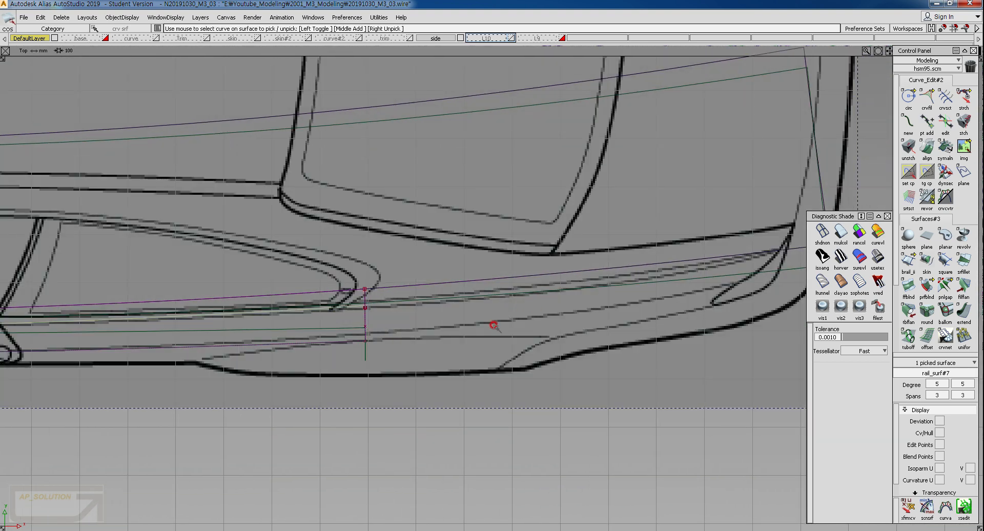
middle_click_drag(508, 301, 240, 350, "alt+shift")
Rotate the side window surface slightly back outward about its front lower corner in the top view.
left_click_drag(514, 377, 513, 272, "ctrl+shift")
middle_click_drag(463, 152, 553, 161, "alt+shift")
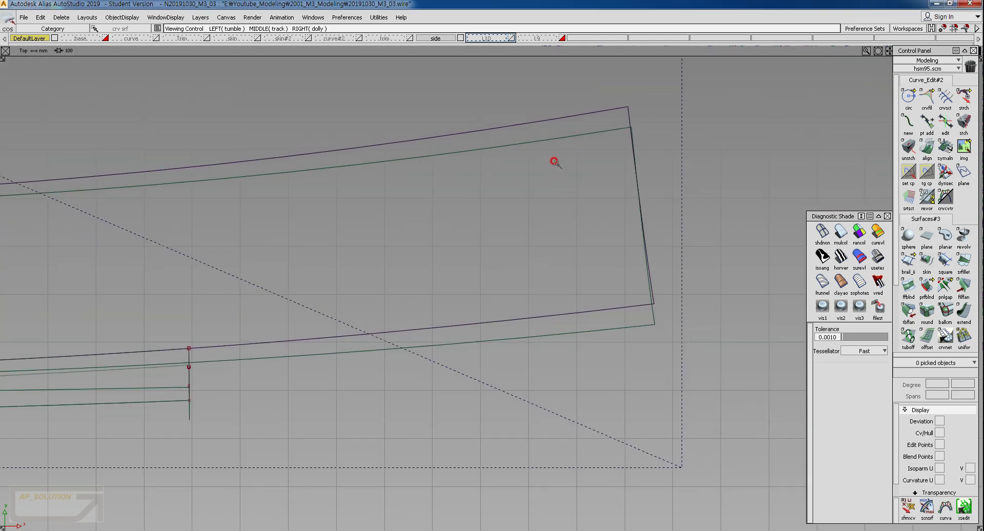
left_click_drag(531, 99, 531, 116, "ctrl+shift")
left_click(527, 124)
middle_click_drag(222, 405, 527, 358, "alt+shift")
right_click_drag(527, 358, 544, 342, "alt+shift")
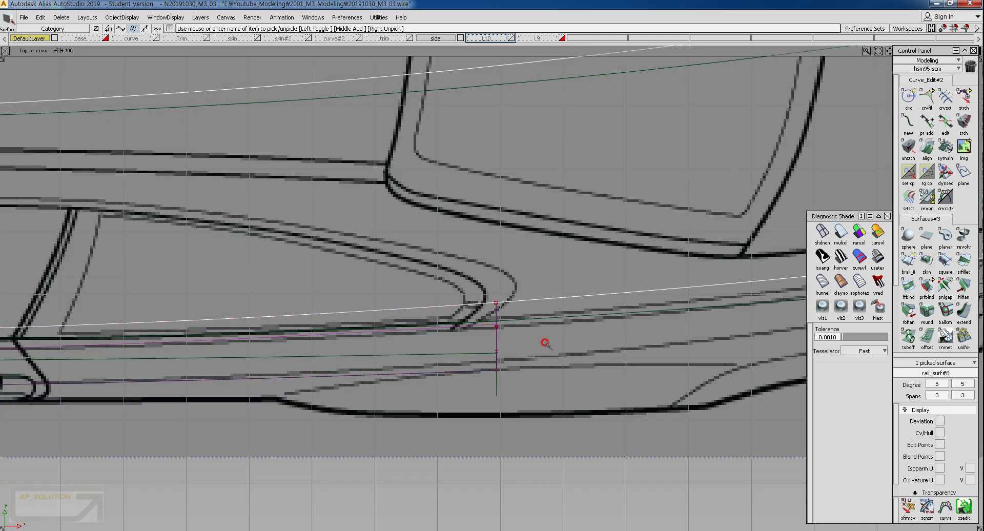
middle_click_drag(548, 337, 549, 354, "ctrl+shift")
right_click_drag(551, 351, 553, 352)
Stretch the rear profile curve's upper end back onto the readjusted window surface's lower edge and clear the selection.
mouse_move(502, 321)
left_mouse_down("ctrl+shift")
mouse_move(467, 323)
mouse_move(522, 344)
left_mouse_up("ctrl+shift")
left_click(963, 98)
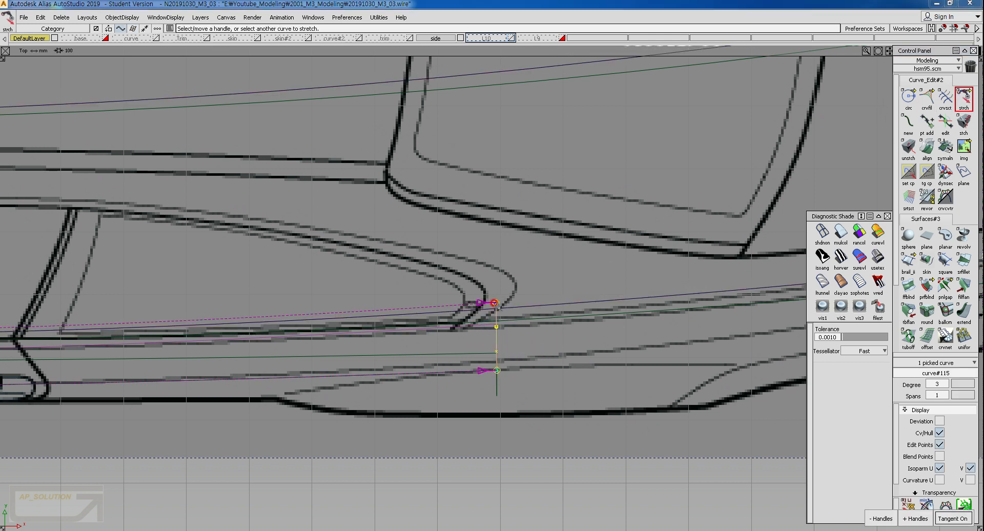
left_click_drag(494, 302, 494, 306)
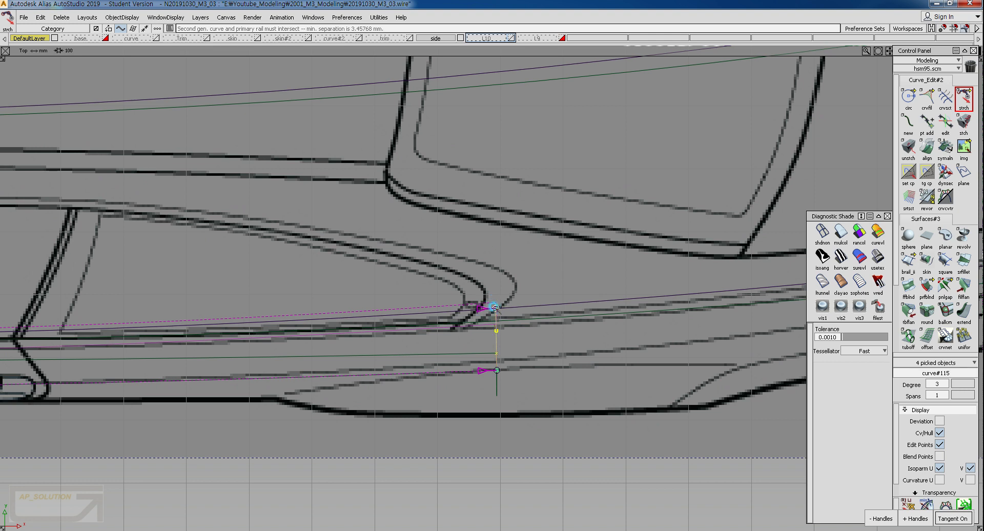
left_click_drag(510, 344, 525, 329, "ctrl+shift")
Shade the surfaces in perspective and inspect the joint between the side window and the belt-line rail surface.
right_click_drag(511, 340, 622, 288, "ctrl+shift")
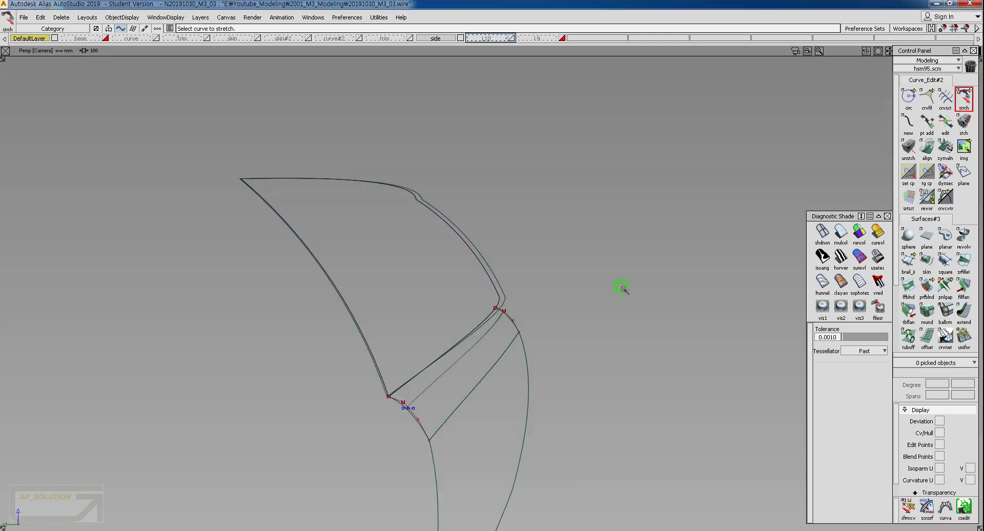
left_click(834, 236)
mouse_move(538, 321)
left_mouse_down("alt+shift")
mouse_move(555, 332)
mouse_move(392, 338)
left_mouse_up("alt+shift")
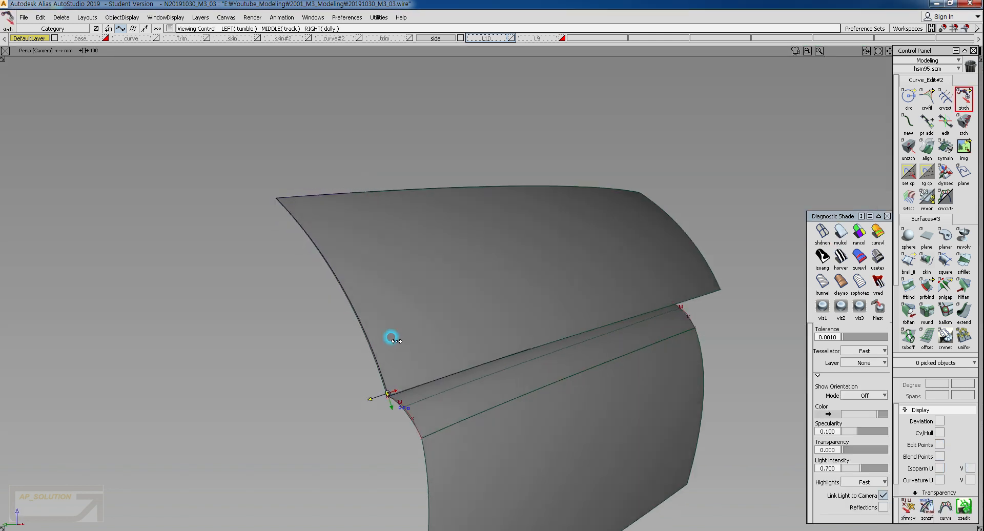
left_click_drag(574, 351, 436, 327, "alt+shift")
right_click_drag(457, 397, 243, 388, "alt+shift")
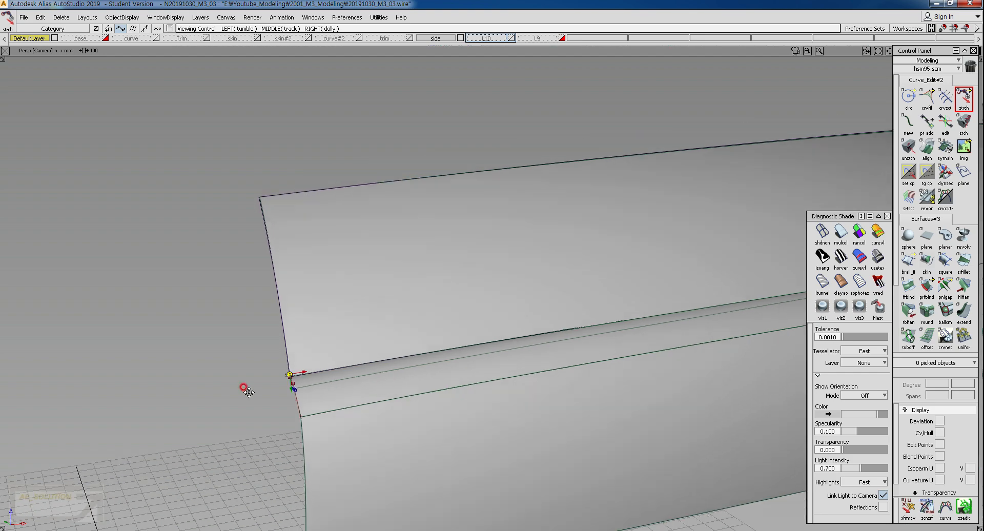
Examine the shaded belt-line rail surface and its joint with the side window from the front end to the rear end.
middle_click_drag(625, 379, 383, 371, "alt+shift")
left_click(568, 300, "alt+shift")
left_click_drag(615, 324, 504, 298, "alt+shift")
left_click_drag(511, 331, 485, 320, "alt+shift")
right_click_drag(485, 321, 317, 326, "alt+shift")
left_click_drag(239, 337, 510, 356, "alt+shift")
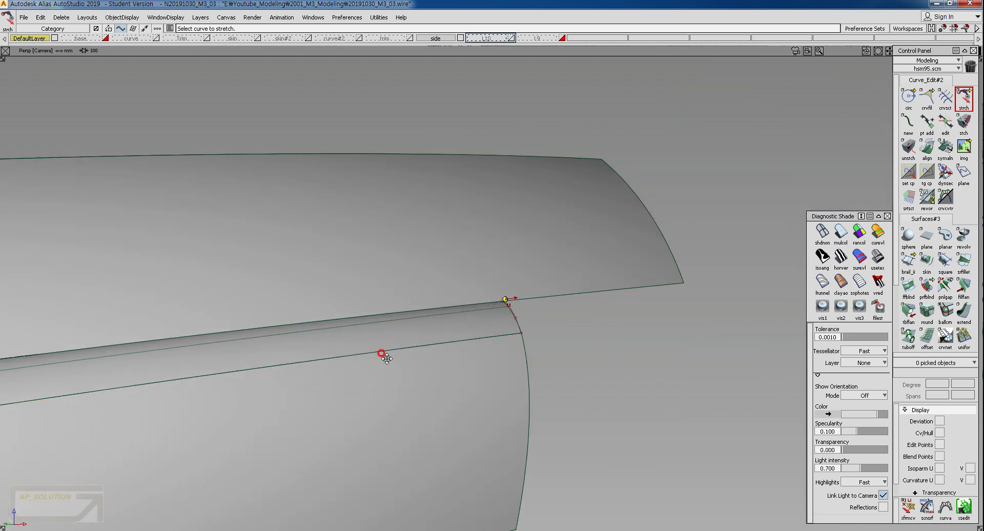
middle_click_drag(380, 354, 474, 334, "alt+shift")
right_click_drag(474, 334, 459, 346, "alt+shift")
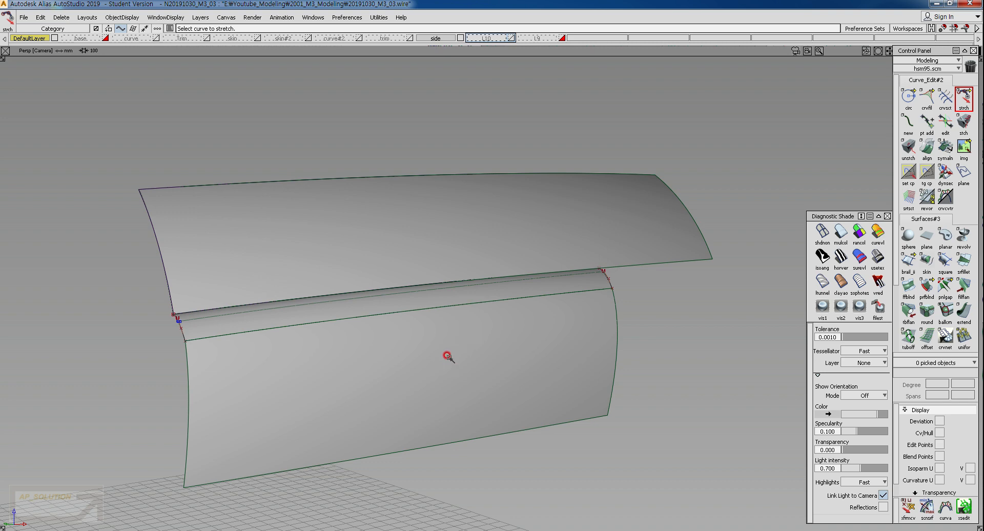
left_click_drag(273, 277, 379, 330, "alt+shift")
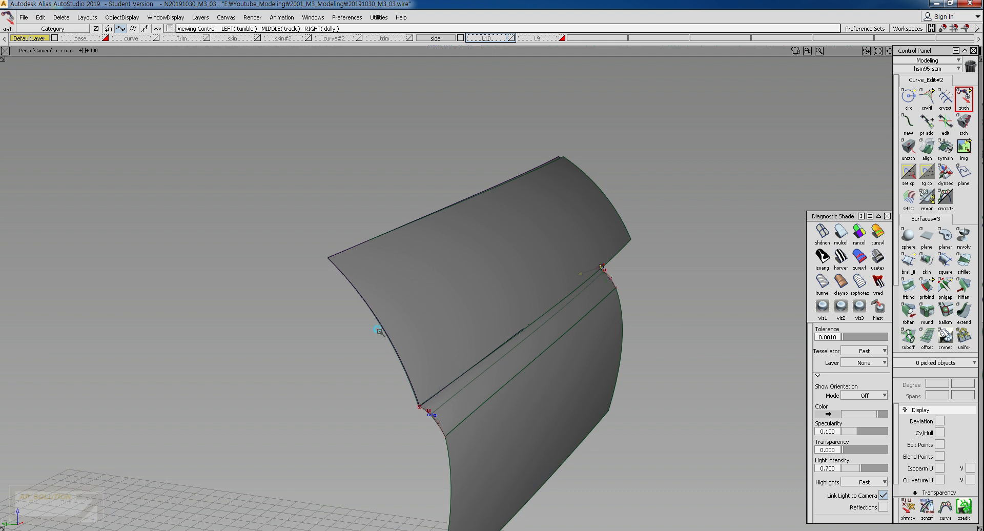
right_click_drag(380, 330, 351, 365, "alt+shift")
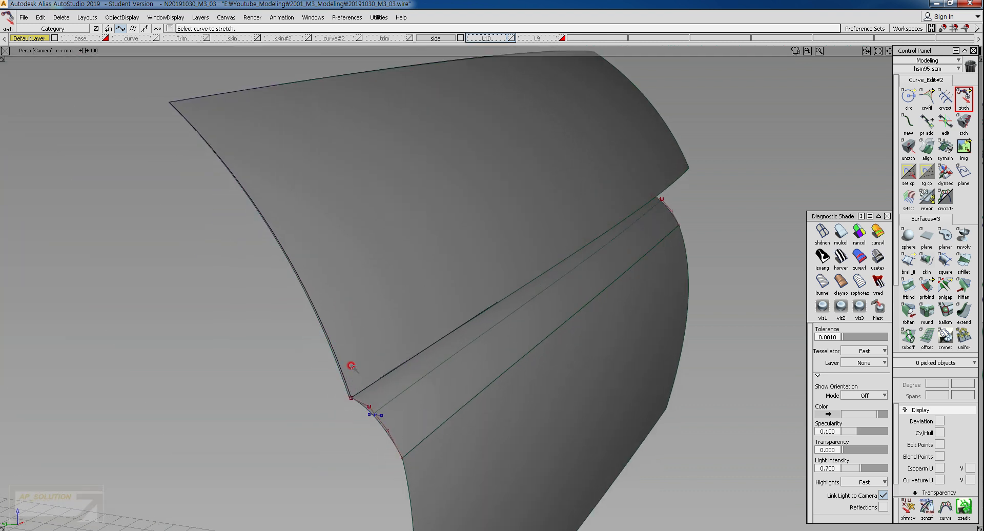
right_click_drag(361, 401, 372, 376, "alt+shift")
Assign the older side window surface lying beside the readjusted one to layer L9.
key("ctrl+q")
left_click(369, 406)
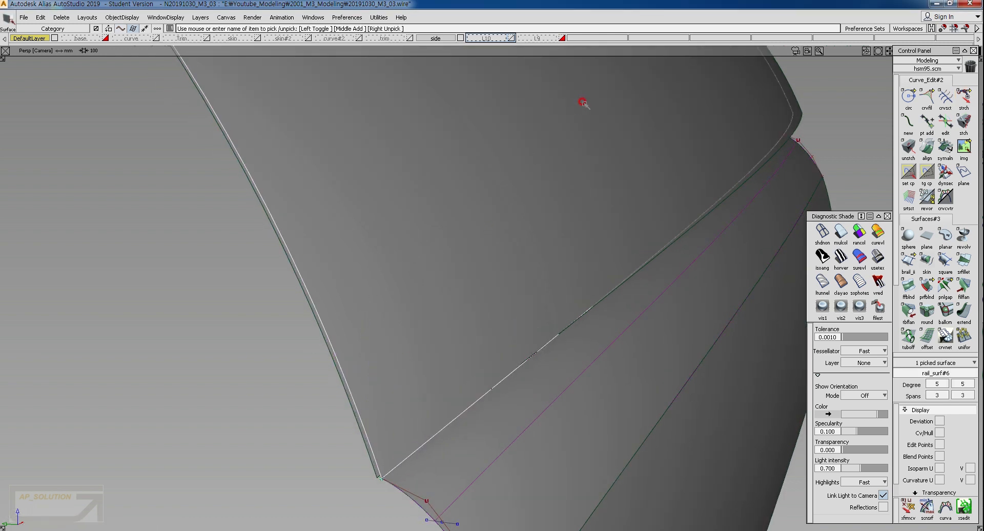
left_click_drag(548, 39, 540, 48)
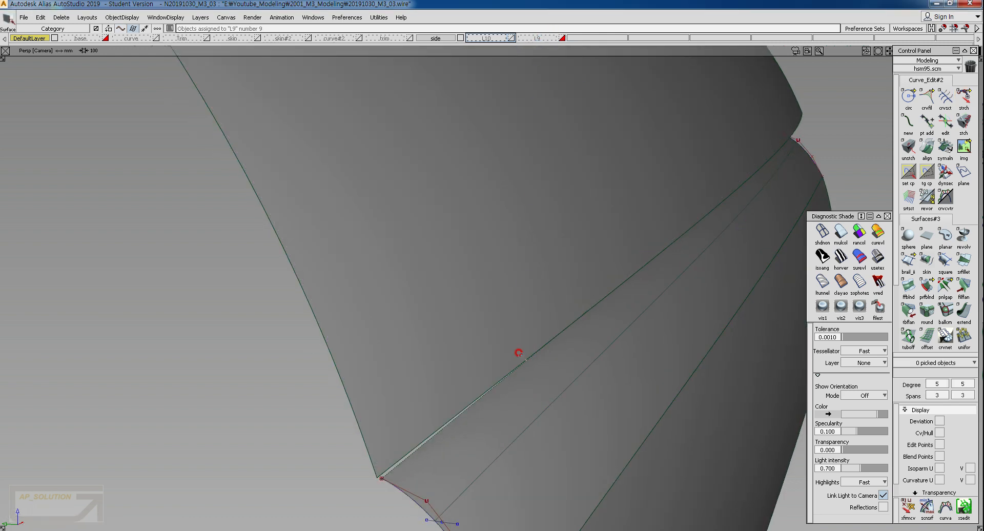
Delete the curve on surface running lengthwise along the belt-line rail surface.
mouse_move(480, 397)
middle_mouse_down("alt+shift")
mouse_move(463, 364)
mouse_move(410, 312)
middle_mouse_up("alt+shift")
left_click_drag(487, 281, 500, 333, "ctrl+shift")
left_click_drag(502, 340, 471, 290, "ctrl+shift")
left_click(478, 311)
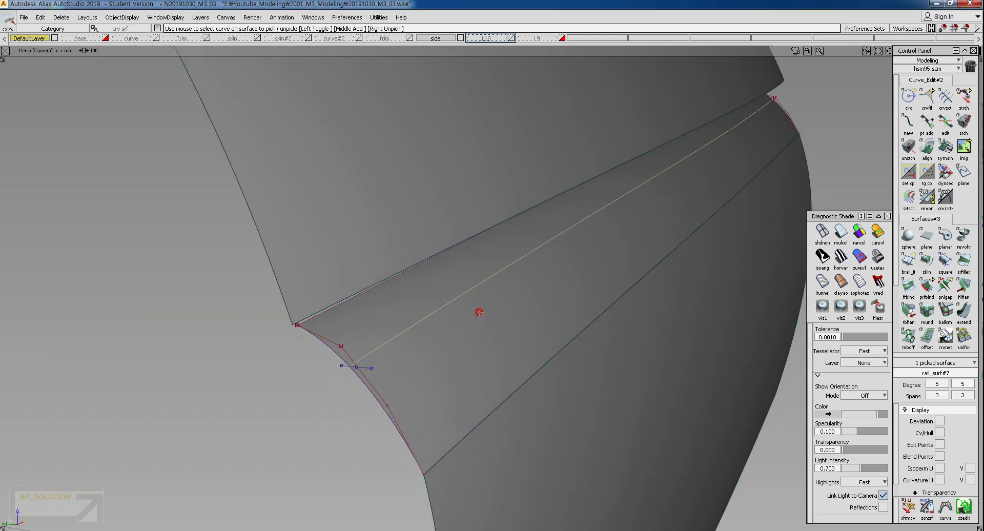
key("Delete")
key("Return")
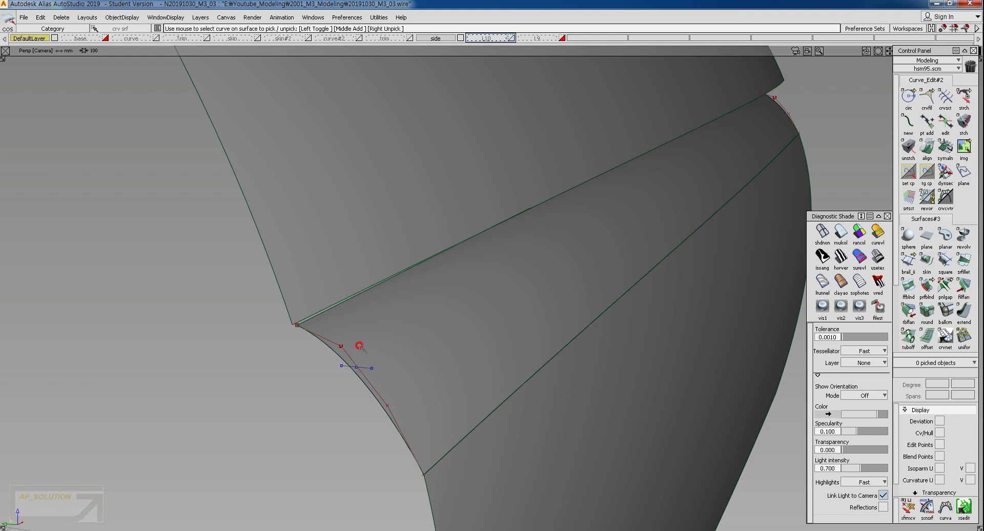
Delete the belt-line rail surface and the short straight line crossing the front profile curve.
right_click_drag(359, 346, 303, 292, "alt+shift")
left_click_drag(294, 275, 310, 261, "ctrl+shift")
left_click(323, 299)
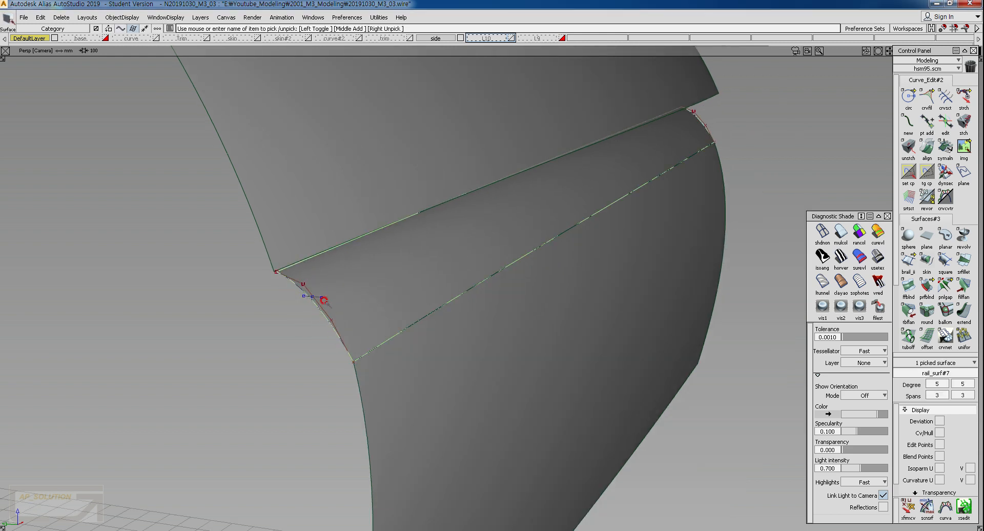
key("Delete")
key("Return")
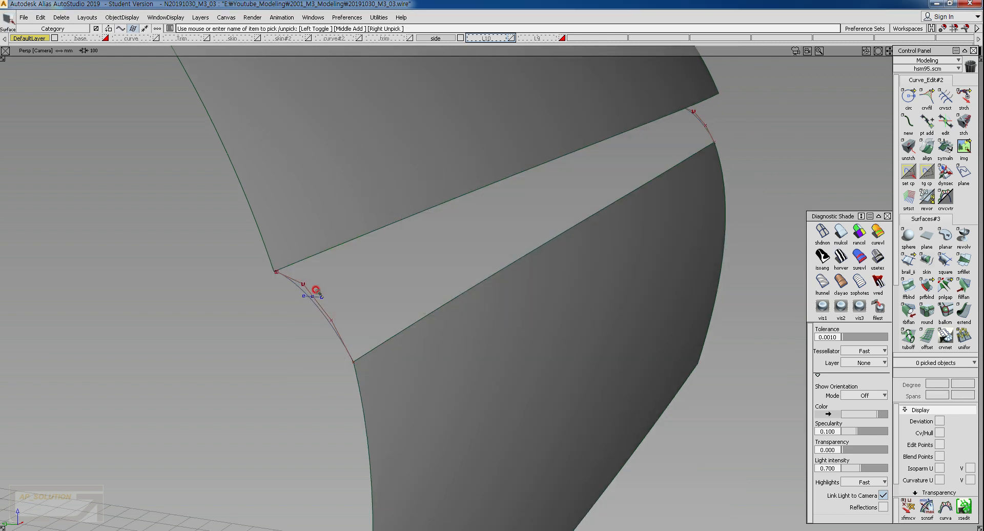
left_click_drag(304, 280, 330, 294, "ctrl+shift")
left_click(322, 297)
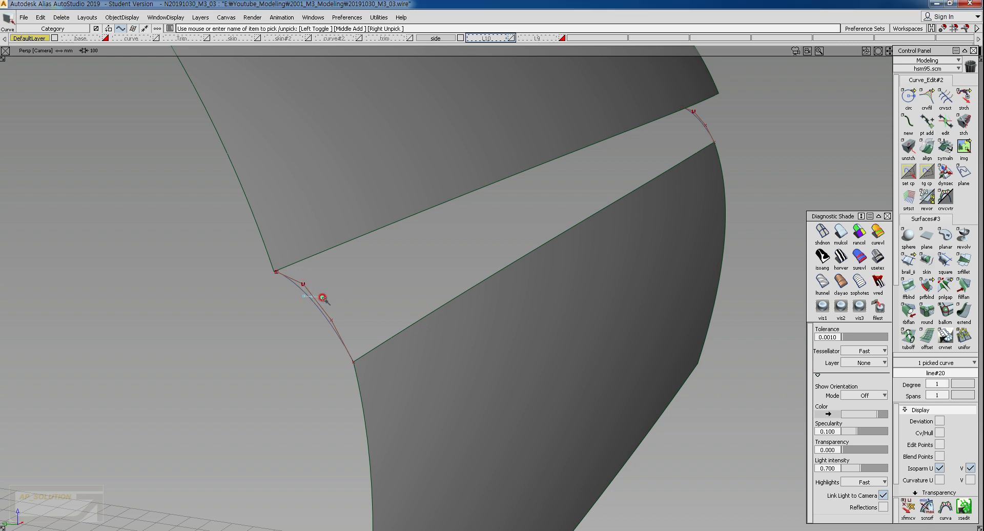
key("Delete")
key("Return")
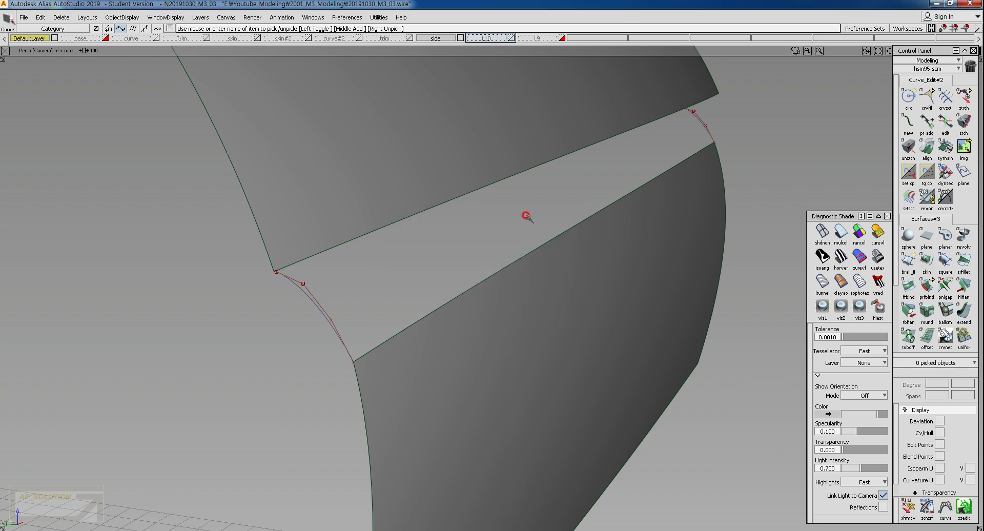
Examine the side window's lower edge against the blueprint along its full length in the top view.
right_click_drag(526, 216, 298, 298, "ctrl+shift")
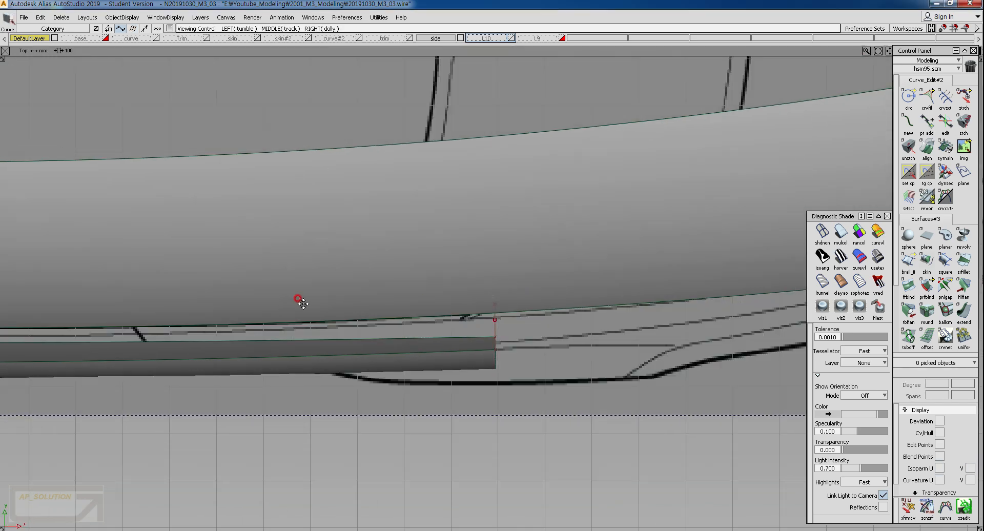
middle_click_drag(84, 353, 401, 286, "alt+shift")
middle_click_drag(256, 286, 470, 282, "alt+shift")
middle_click_drag(328, 261, 469, 254, "alt+shift")
middle_click_drag(138, 263, 224, 259, "alt+shift")
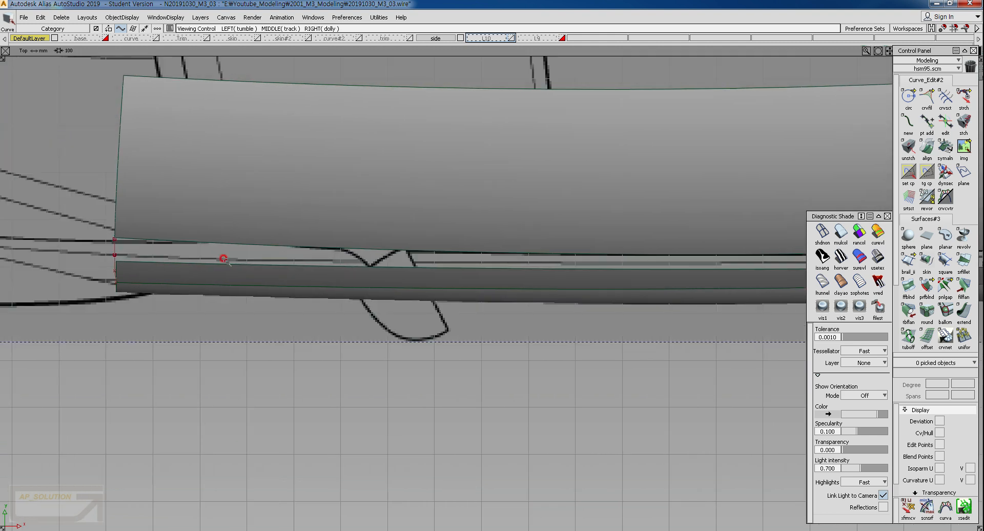
middle_click_drag(127, 245, 139, 260, "alt+shift")
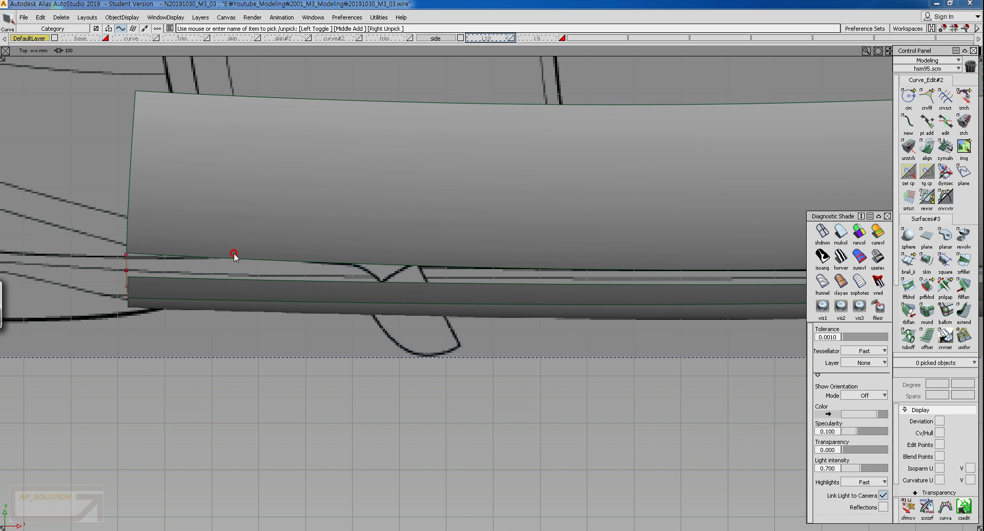
left_click(276, 346)
middle_click_drag(553, 208, 207, 231, "alt+shift")
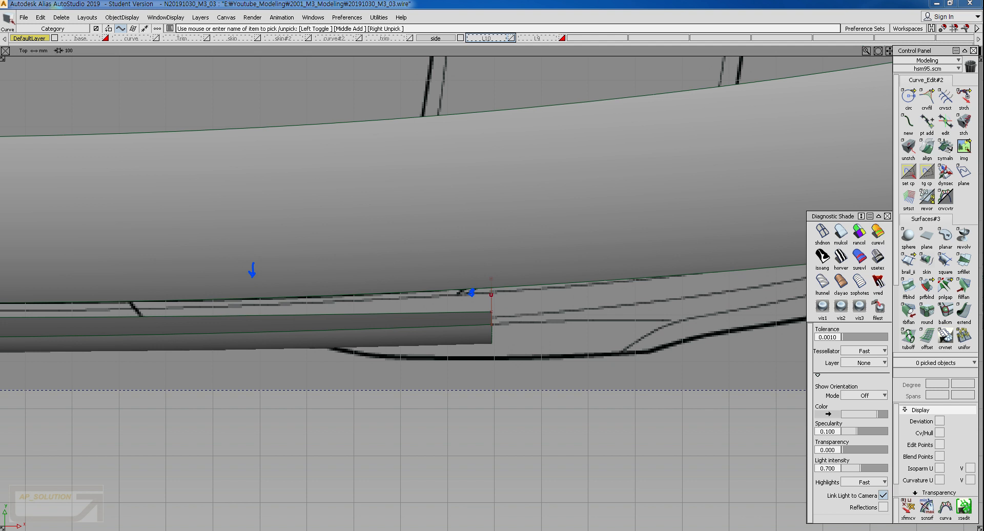
scroll(576, 250, "down", 5)
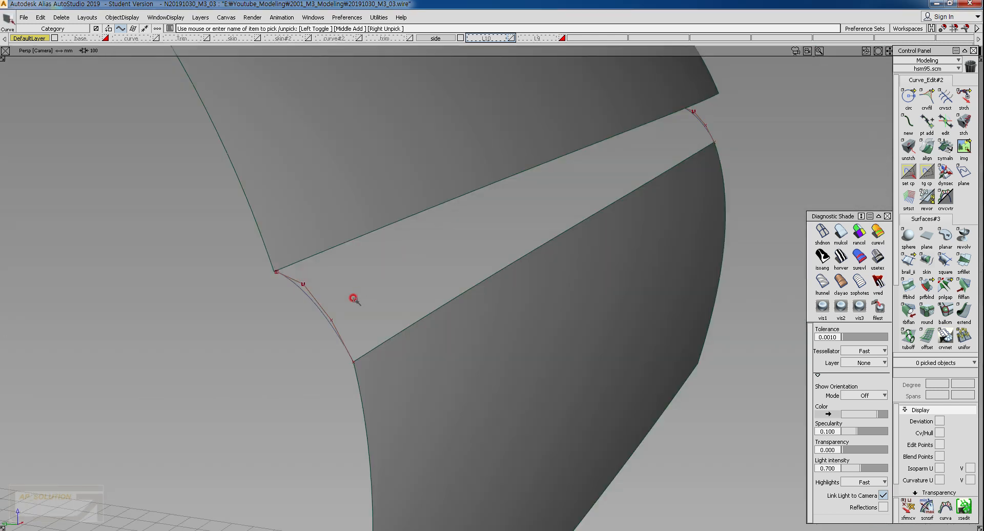
Build a draft surface about 40.8 mm long from the side window's lower edge, angled outward and down along the front-view blueprint.
left_click_drag(353, 298, 378, 288, "alt+shift")
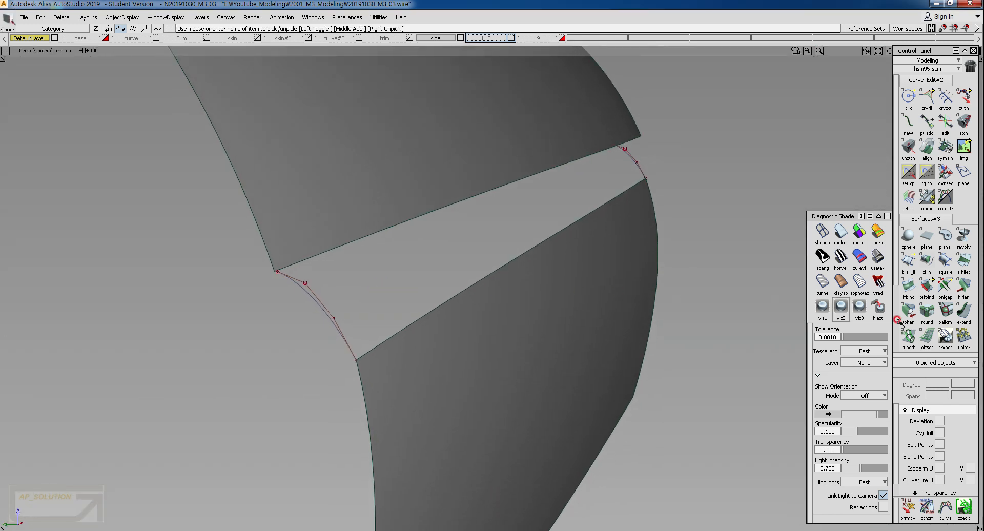
left_click_drag(936, 354, 936, 426)
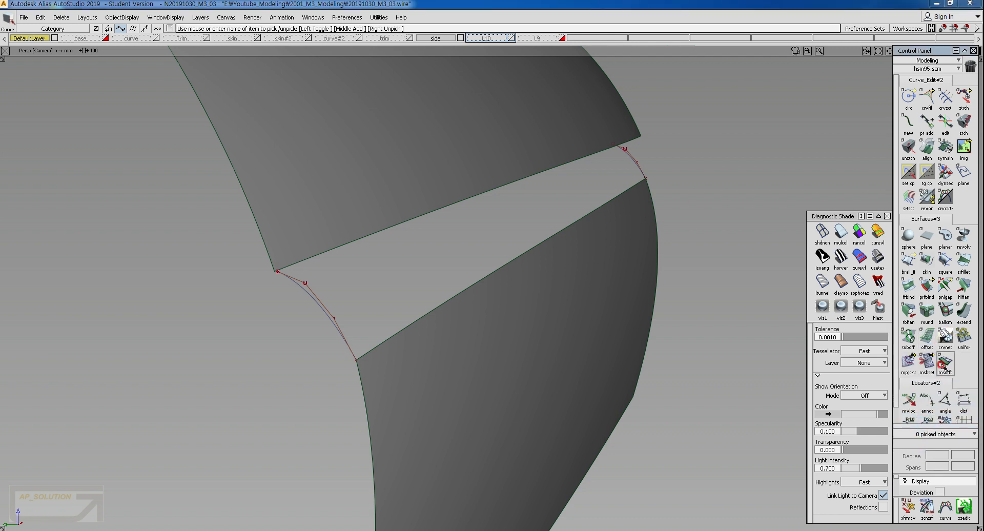
left_click(944, 362)
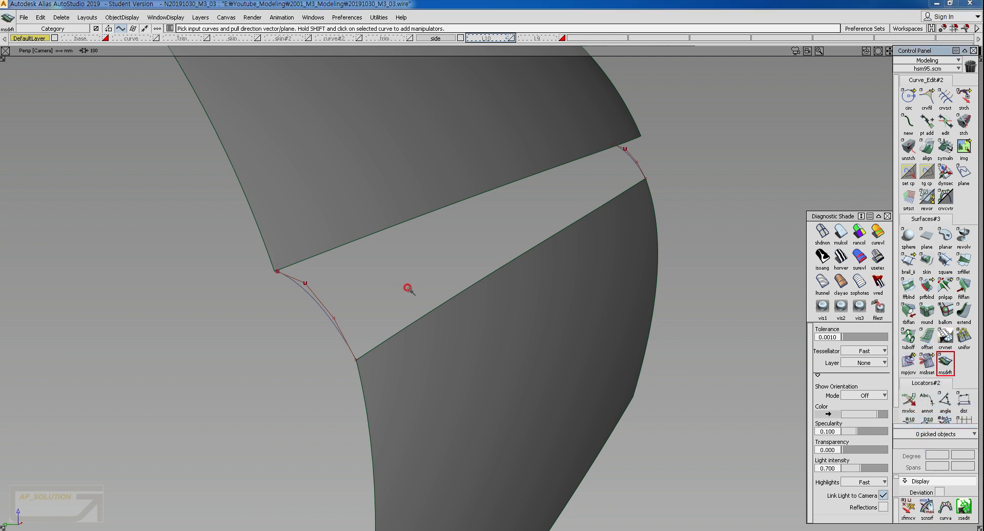
left_click_drag(377, 226, 370, 227, "alt+shift")
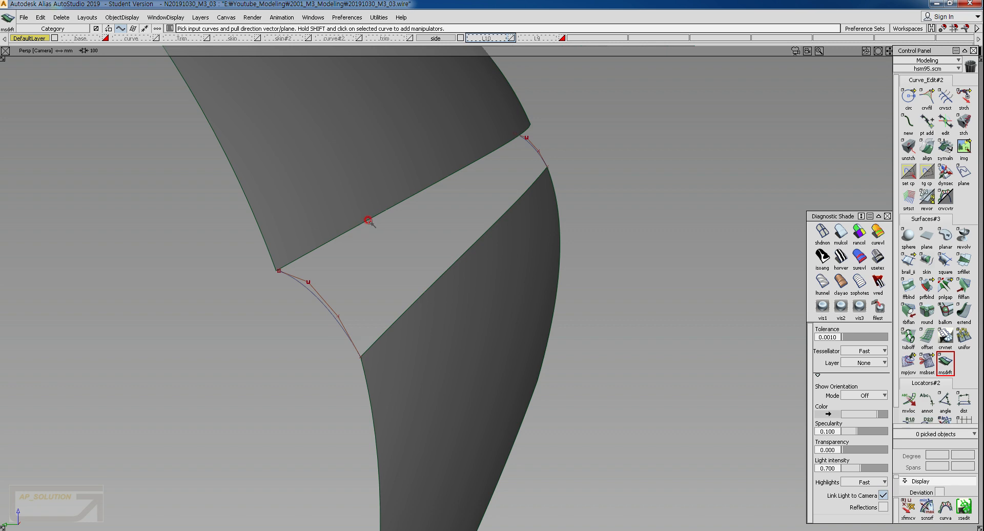
left_click(368, 220)
right_click(369, 219, "ctrl+shift")
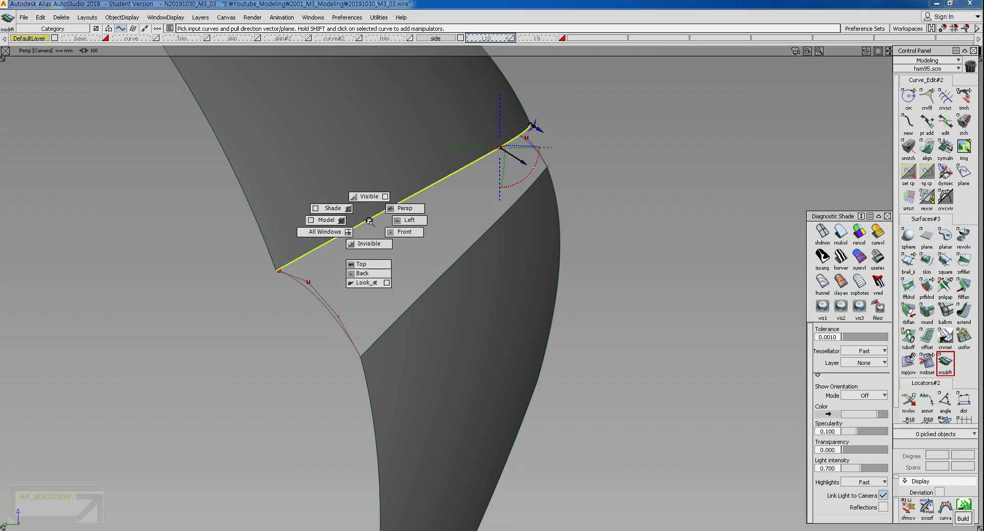
right_click_drag(384, 234, 387, 234, "ctrl+shift")
right_click_drag(496, 309, 568, 177, "alt+shift")
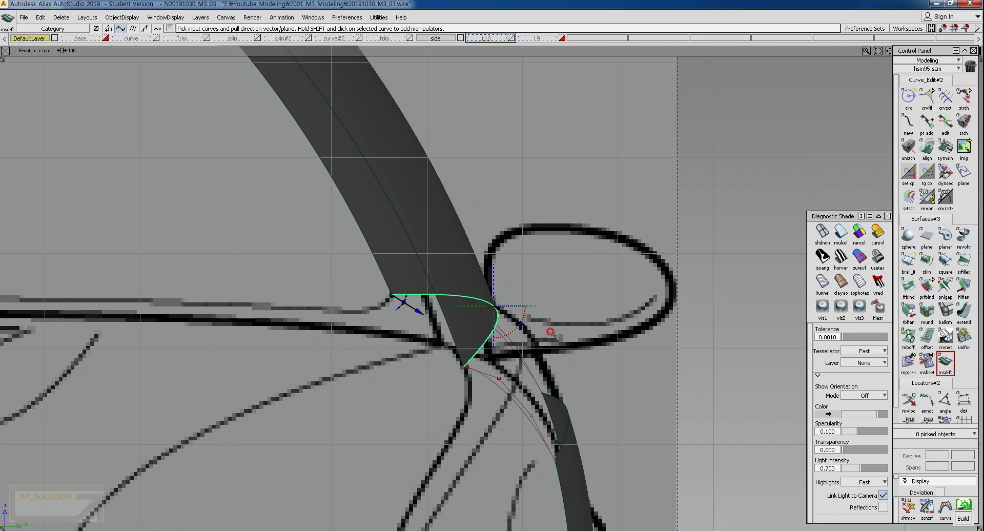
left_click(519, 322)
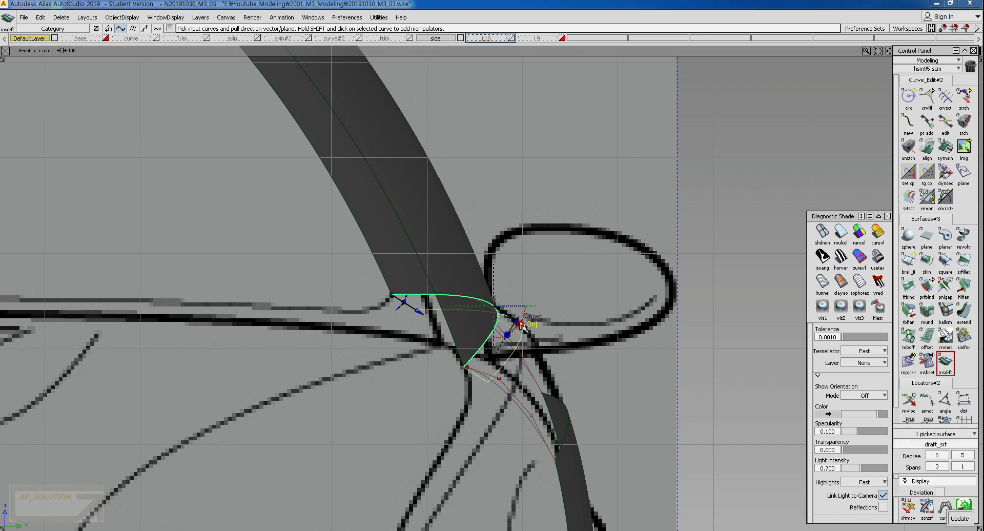
left_click_drag(429, 317, 432, 316)
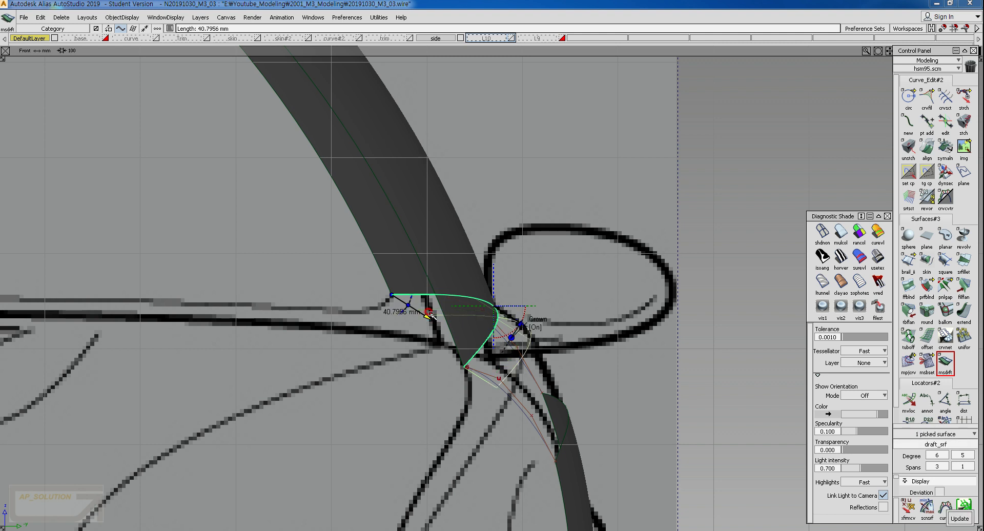
left_click(945, 362)
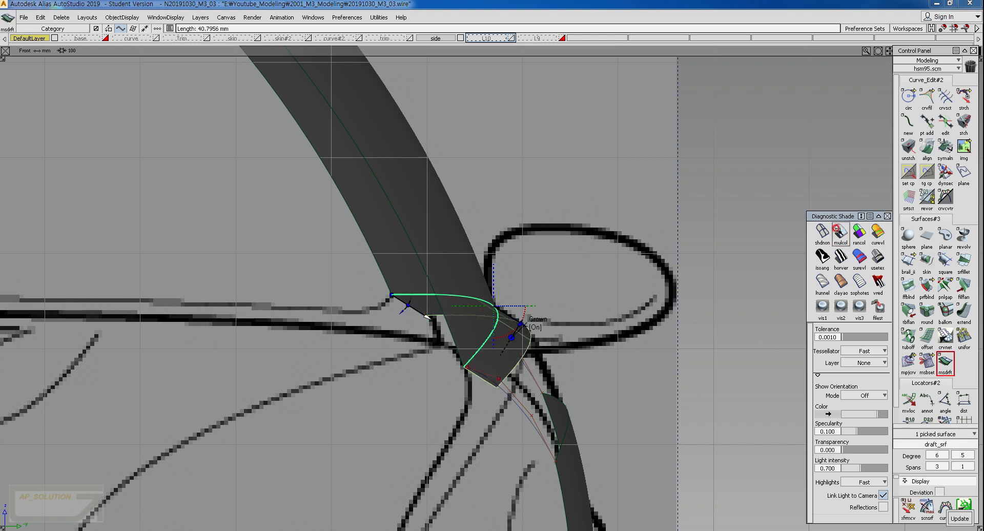
left_click(464, 321)
Turn off shading, display layer L9, and compare the old and new window surfaces with the blueprint in side and top views.
right_click(398, 342, "ctrl+shift")
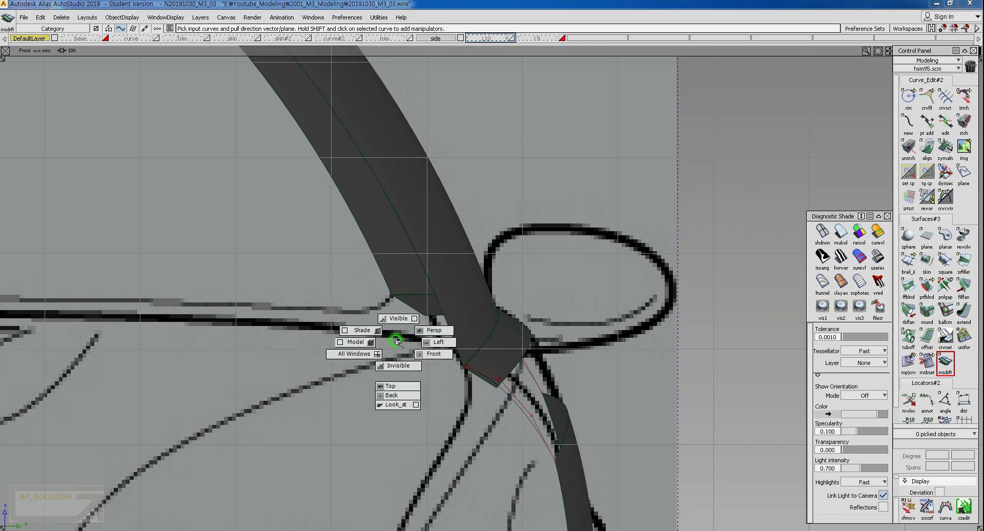
left_click(490, 301)
right_click_drag(419, 339, 496, 338, "ctrl+shift")
left_click(822, 232)
right_click_drag(518, 301, 344, 336, "alt+shift")
middle_click_drag(345, 336, 658, 325, "alt+shift")
left_click(562, 38)
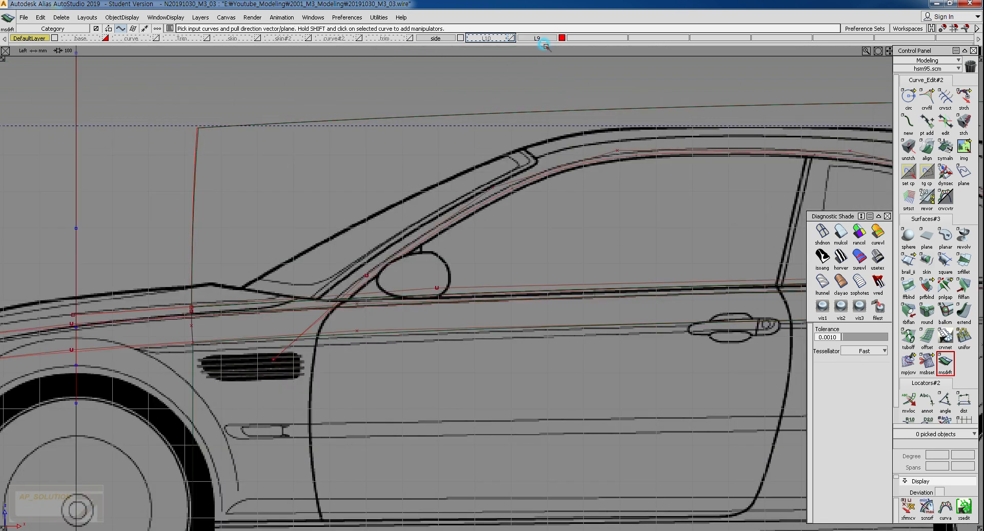
middle_click_drag(260, 335, 146, 346, "alt+shift")
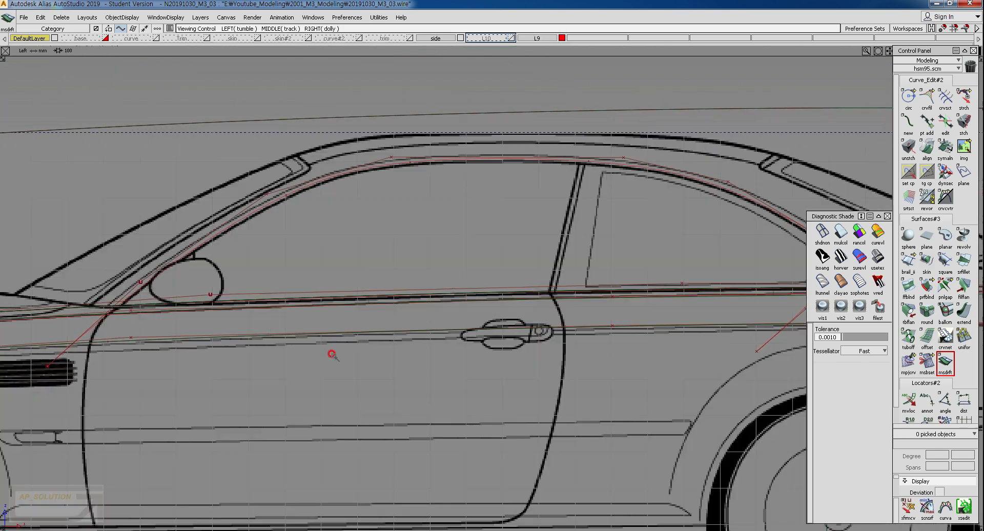
middle_click_drag(333, 353, 560, 347, "alt+shift")
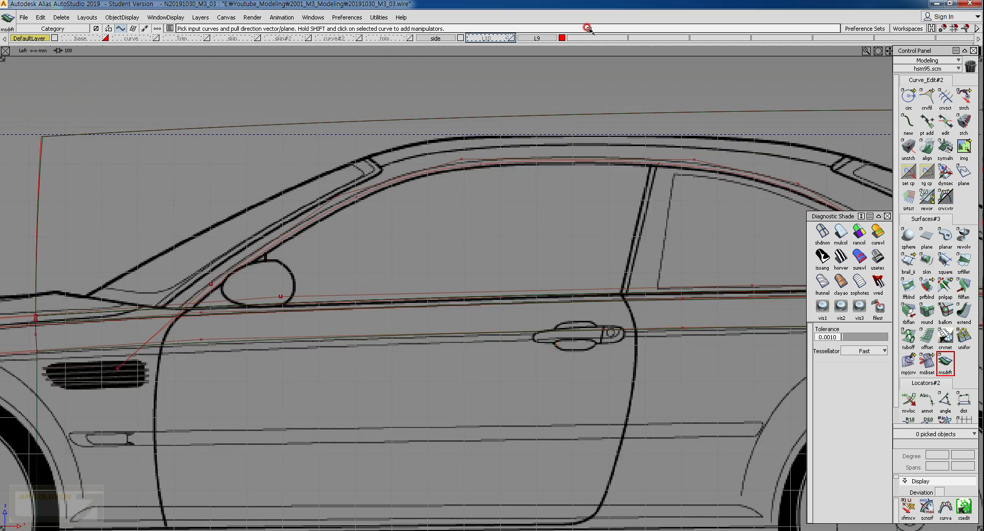
right_click_drag(529, 135, 532, 179, "ctrl+shift")
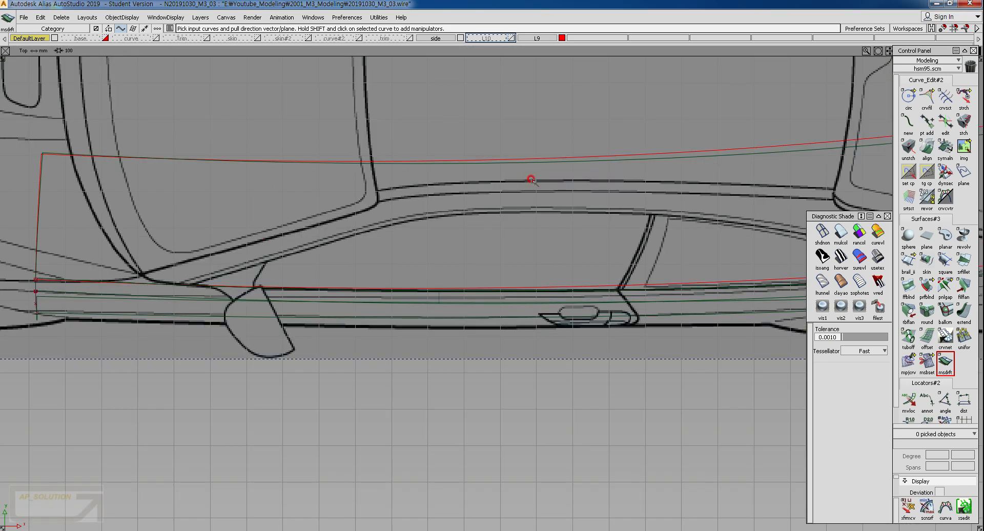
middle_click_drag(483, 360, 459, 352, "alt+shift")
Delete the body side surface below the belt line and return to the unshaded top view over the blueprint.
right_click_drag(654, 277, 655, 229, "ctrl+shift")
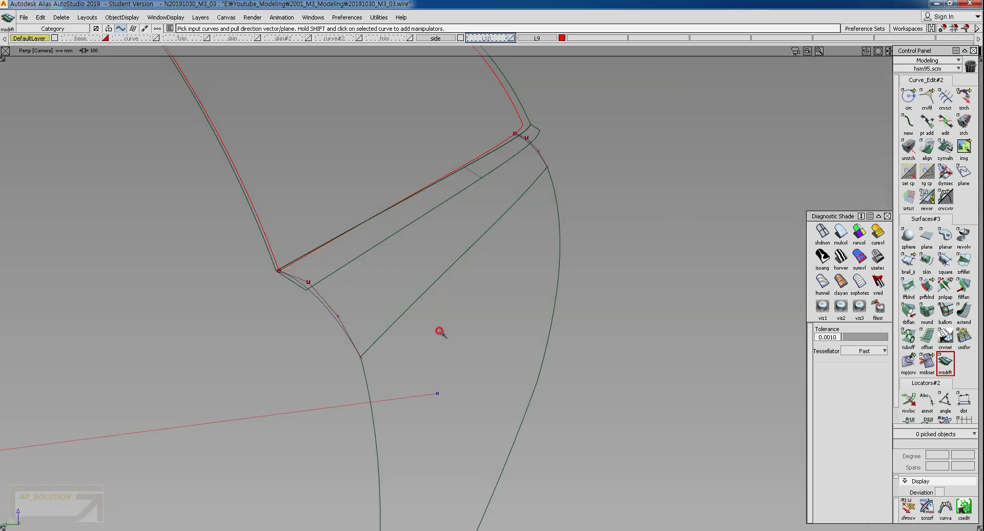
left_click_drag(439, 332, 400, 287, "alt+shift")
left_click_drag(399, 279, 397, 331, "ctrl+shift")
left_click(484, 265)
key("Delete")
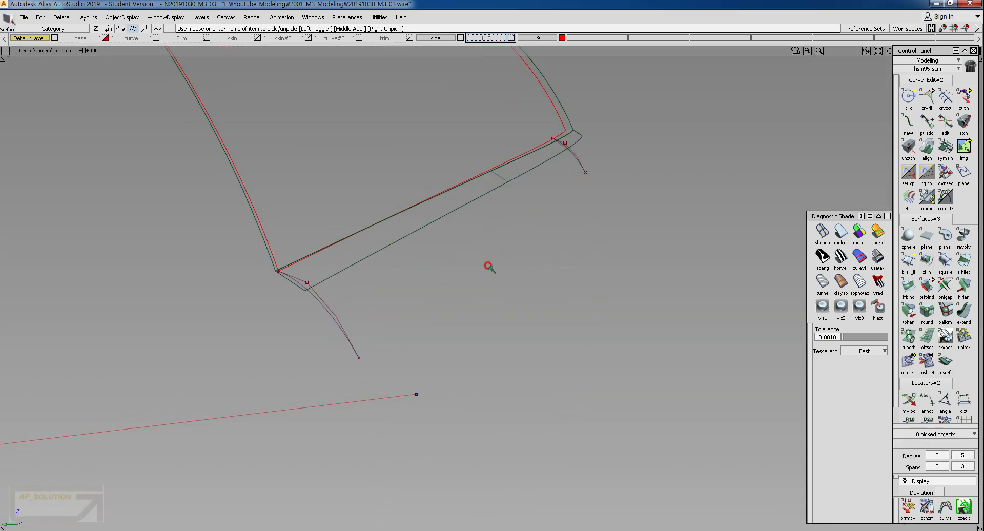
mouse_move(488, 222)
right_mouse_down("ctrl+shift")
mouse_move(484, 266)
mouse_move(453, 310)
mouse_move(413, 336)
mouse_move(831, 191)
right_mouse_up("ctrl+shift")
left_click(840, 232)
left_click(822, 232)
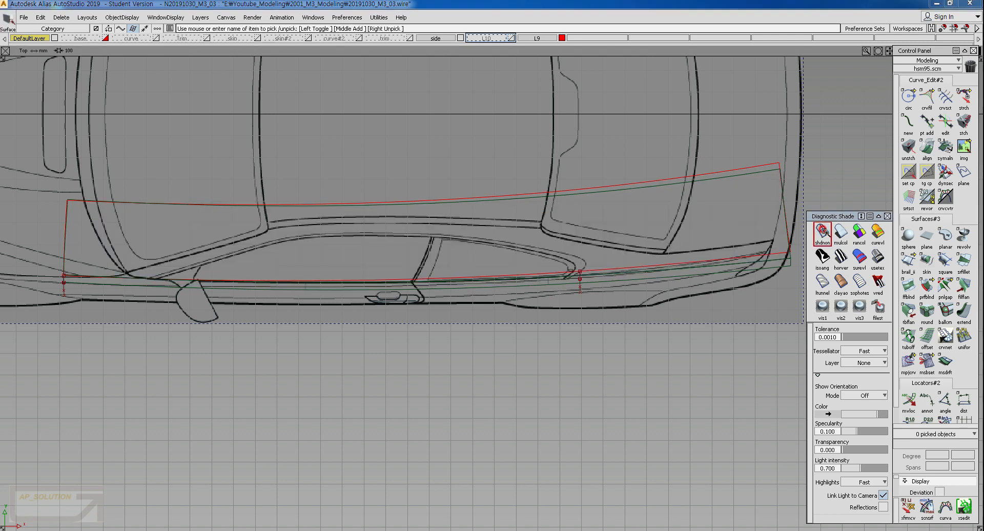
right_click_drag(330, 329, 297, 319, "alt+shift")
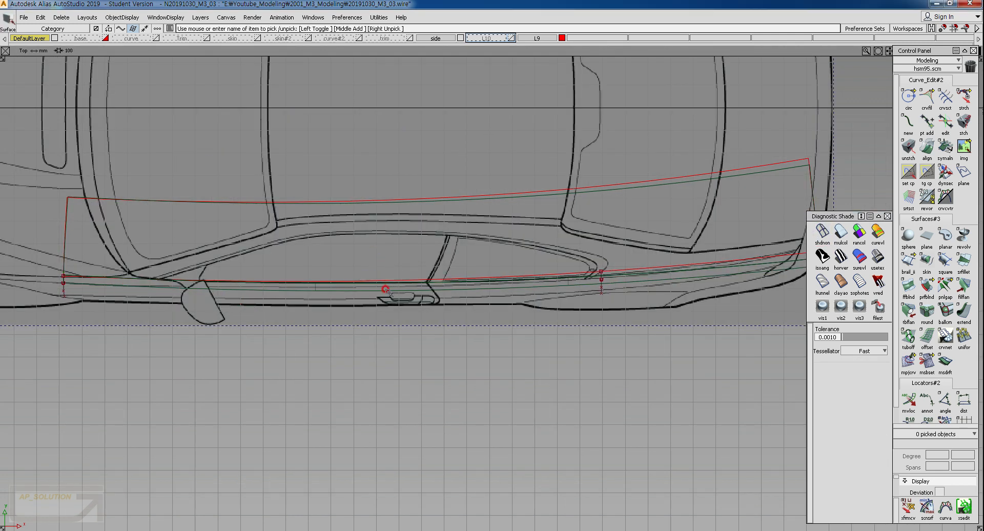
Give the draft surface below the side window a proportional crown of 0.0150 and lengthen it to about 78.2 mm.
left_click(410, 294)
left_click(945, 360)
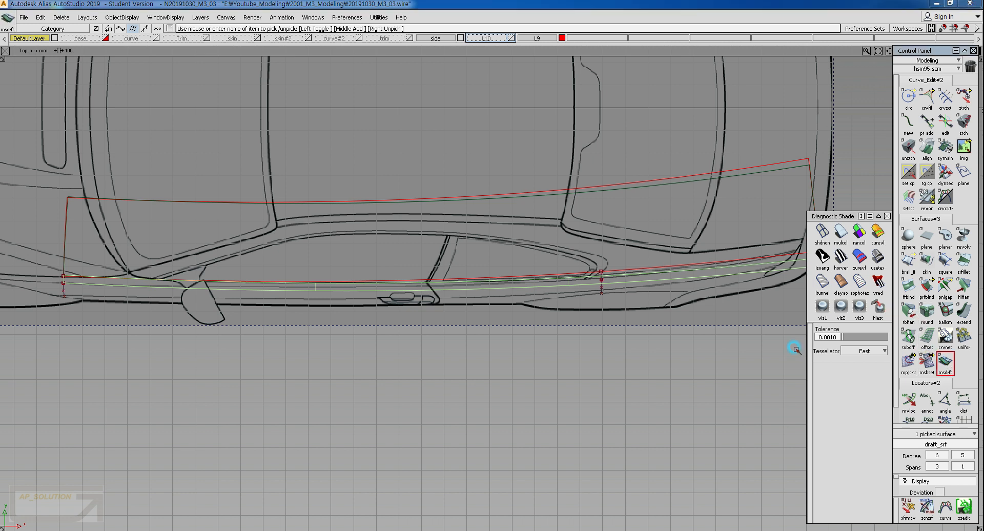
left_click(251, 300)
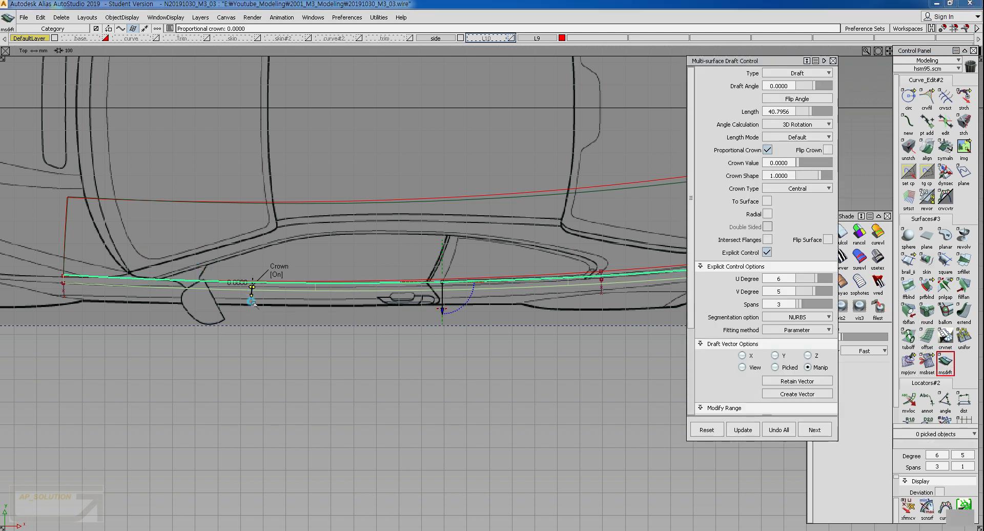
left_click(251, 297)
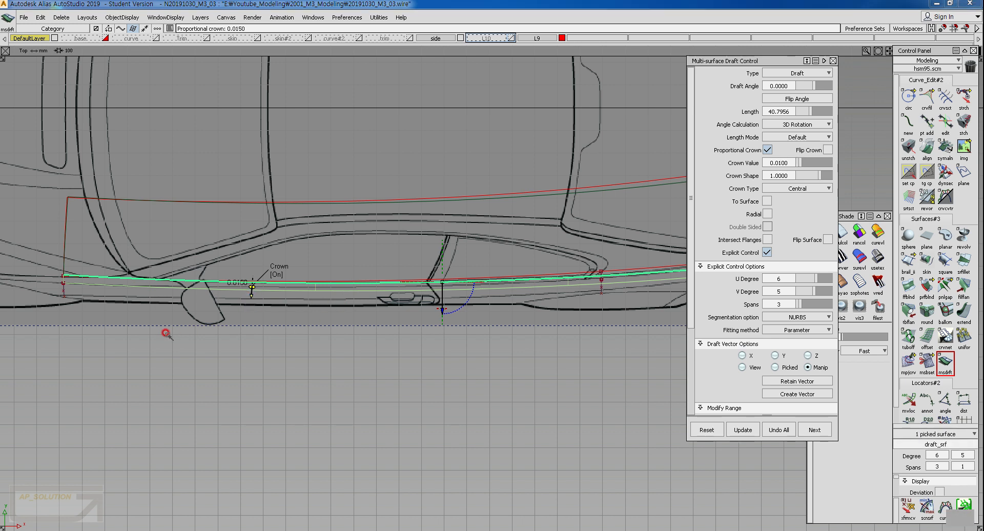
middle_click_drag(636, 209, 458, 236, "alt+shift")
left_click_drag(639, 296, 634, 304)
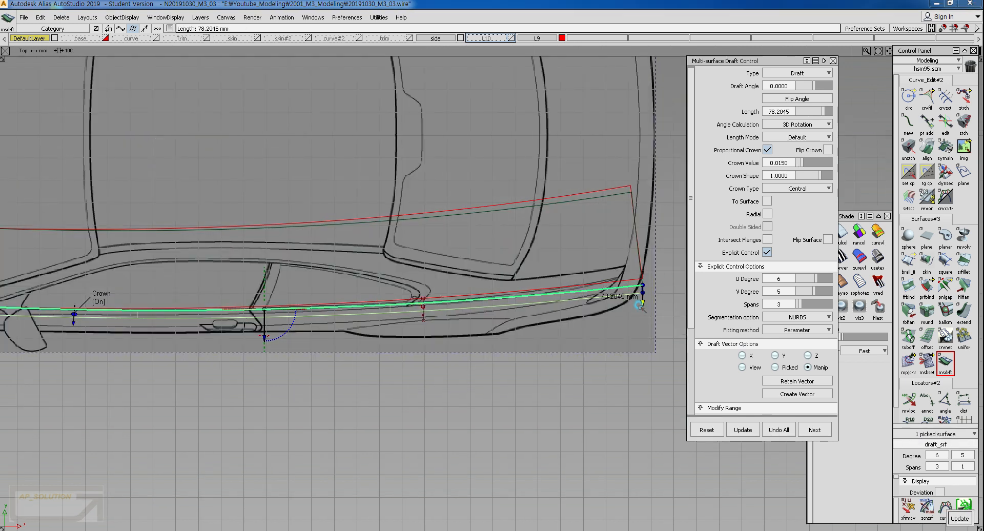
middle_click_drag(222, 286, 417, 265, "alt+shift")
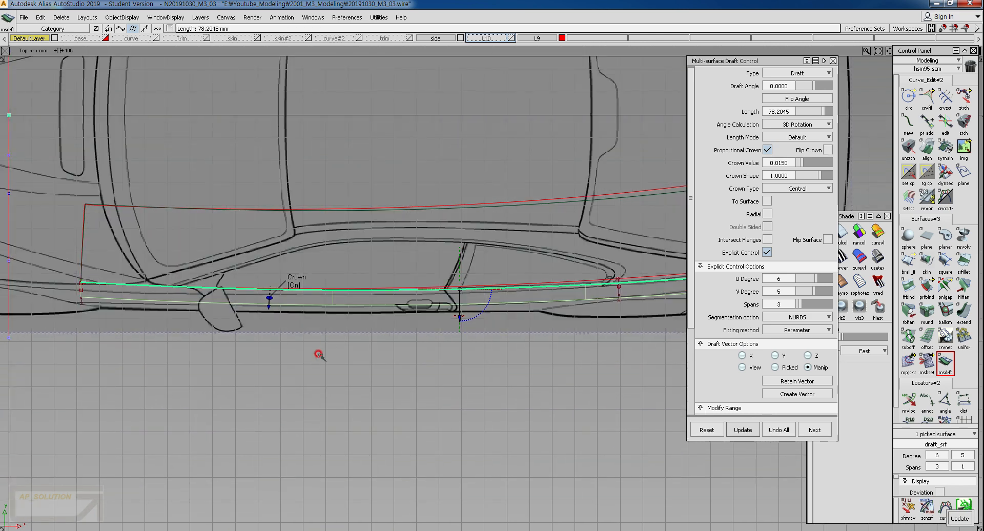
left_click_drag(318, 354, 323, 293, "ctrl+shift")
left_click(377, 292)
right_click_drag(393, 325, 391, 309, "alt+shift")
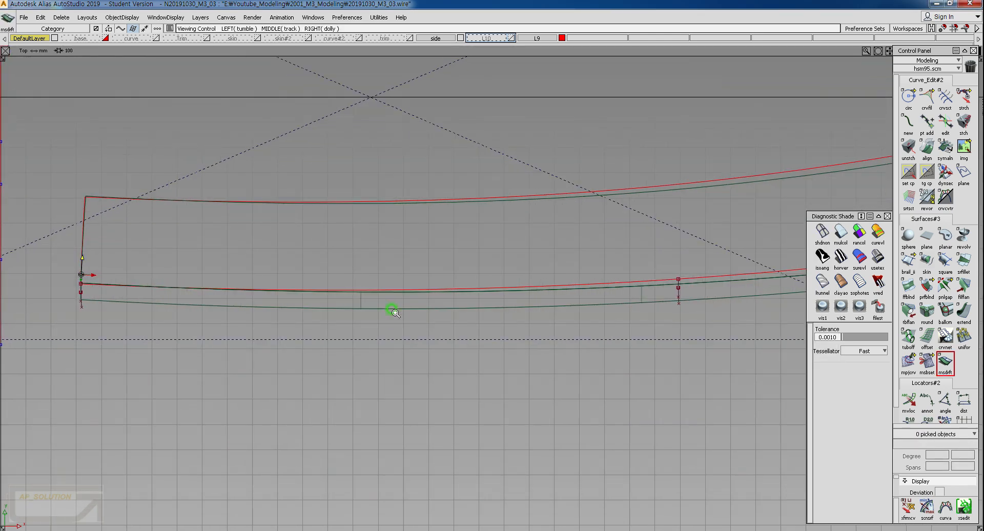
Display layer L10 over the full-length top-view blueprint.
middle_click_drag(435, 298, 362, 301, "alt+shift")
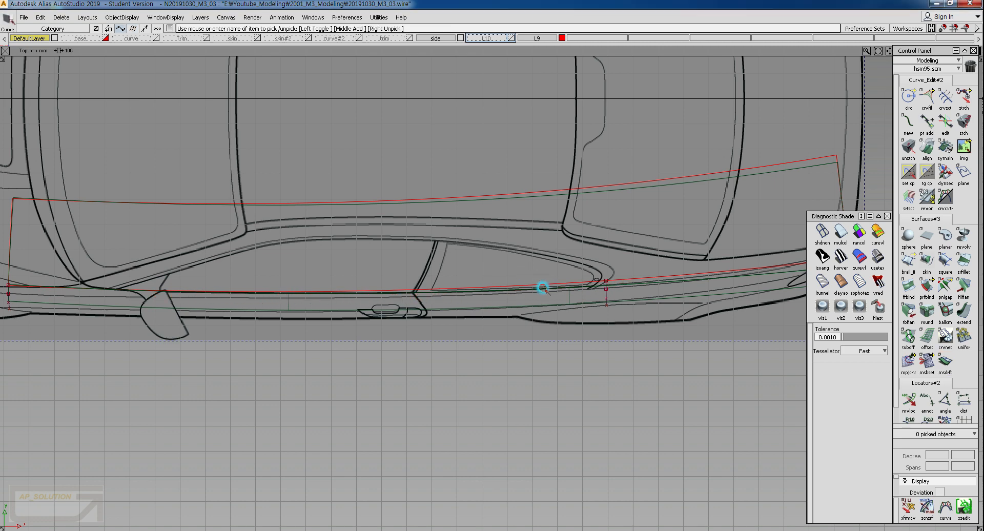
right_click_drag(518, 284, 476, 326, "alt+shift")
middle_click_drag(343, 313, 485, 312, "alt+shift")
left_click(423, 75)
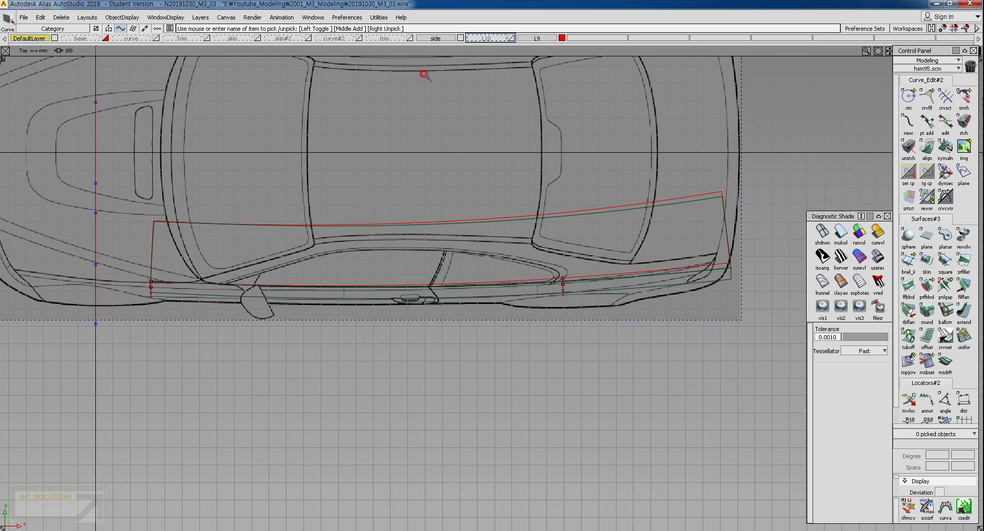
left_click(513, 37)
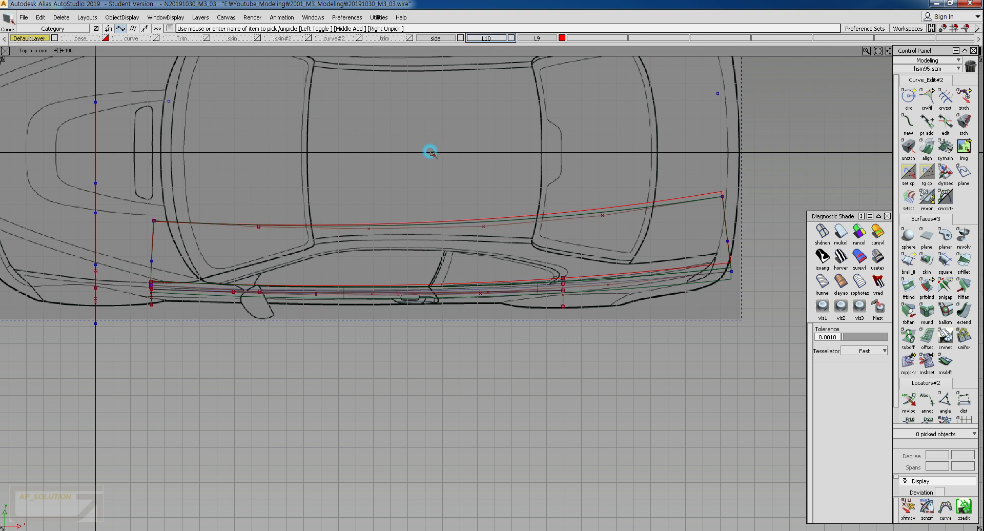
Duplicate the old lengthwise belt-line curve, assign the copy to the side layer, and hide layer L10.
left_click_drag(172, 270, 214, 304, "ctrl+shift")
middle_click_drag(299, 284, 304, 246, "ctrl+shift")
mouse_move(302, 266)
left_mouse_down("alt+shift")
mouse_move(281, 303)
mouse_move(287, 292)
left_mouse_up("alt+shift")
right_click_drag(324, 236, 357, 265, "ctrl+shift")
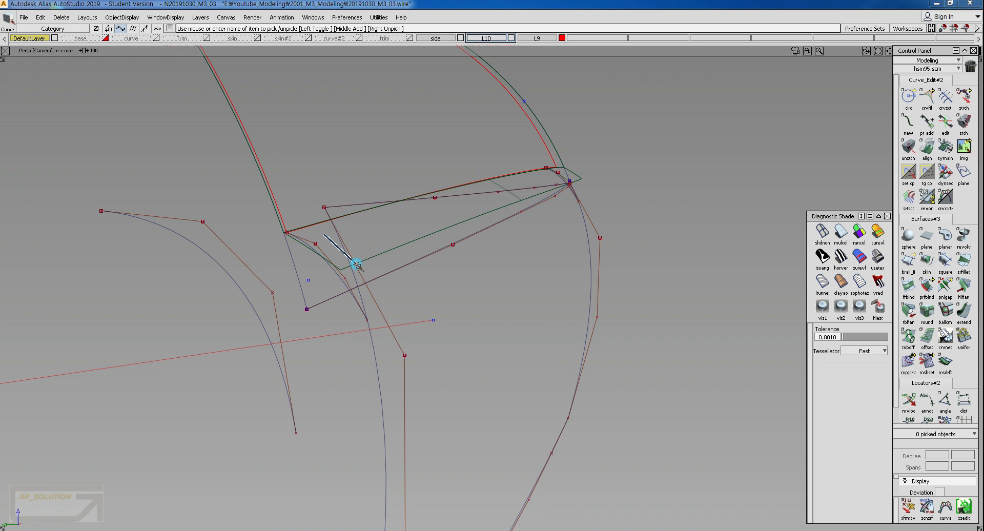
left_click(310, 307)
mouse_move(318, 316)
left_mouse_down("alt+shift")
mouse_move(376, 318)
mouse_move(253, 318)
left_mouse_up("alt+shift")
key("ctrl+v")
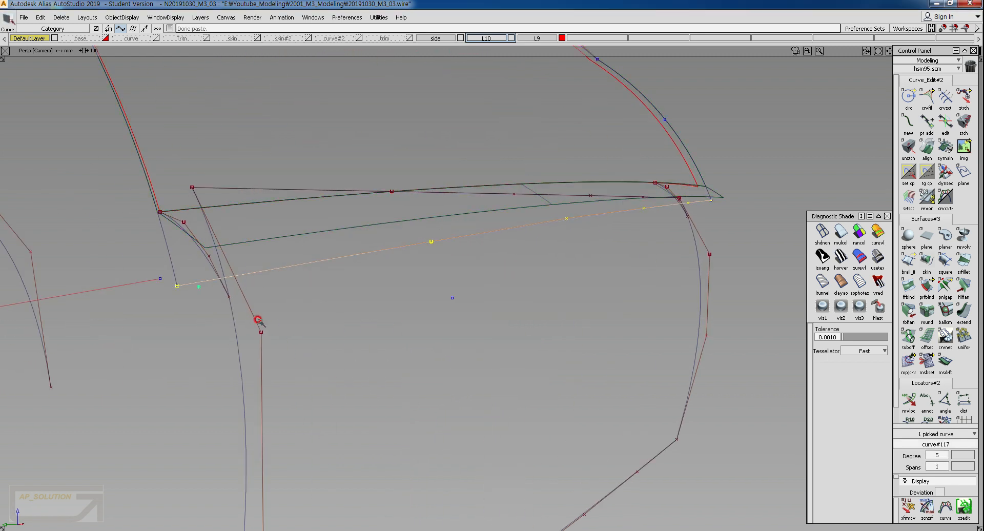
left_click_drag(439, 39, 432, 48)
left_click(512, 38)
Set the copied curve's pivot at its front end and move the curve sideways toward the blueprint's belt line in top view.
right_click_drag(356, 247, 352, 290, "ctrl+shift")
right_click_drag(310, 360, 352, 278, "alt+shift")
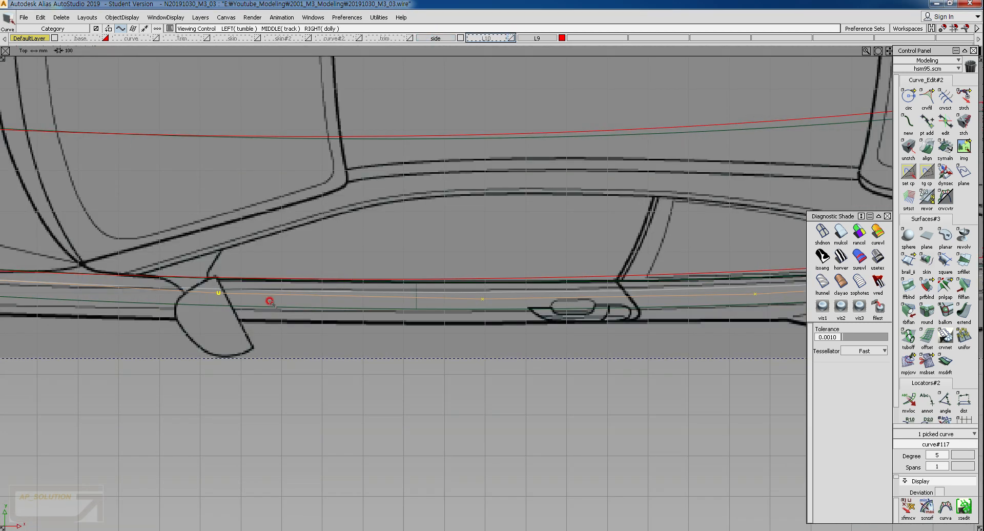
middle_click_drag(270, 301, 438, 305, "alt+shift")
middle_click_drag(181, 320, 228, 283, "ctrl+shift")
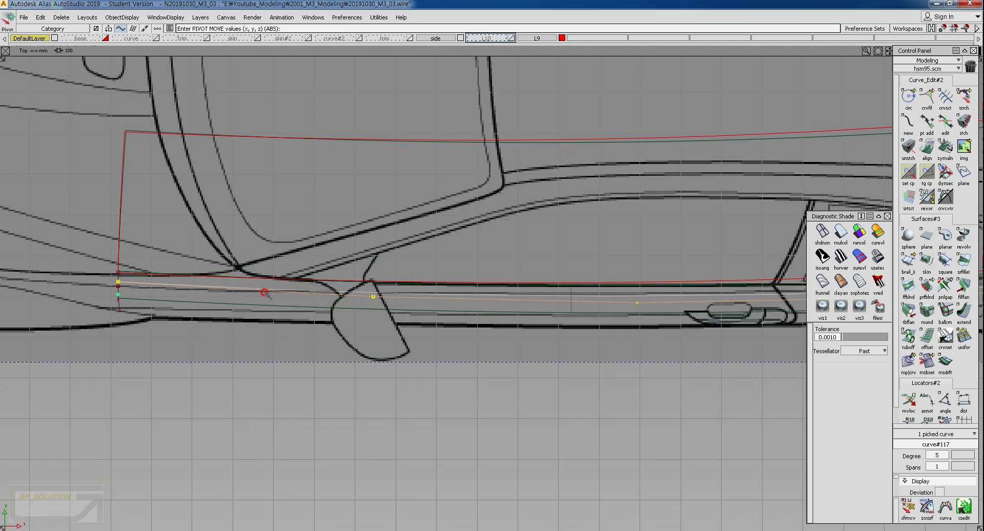
left_click_drag(159, 282, 104, 299)
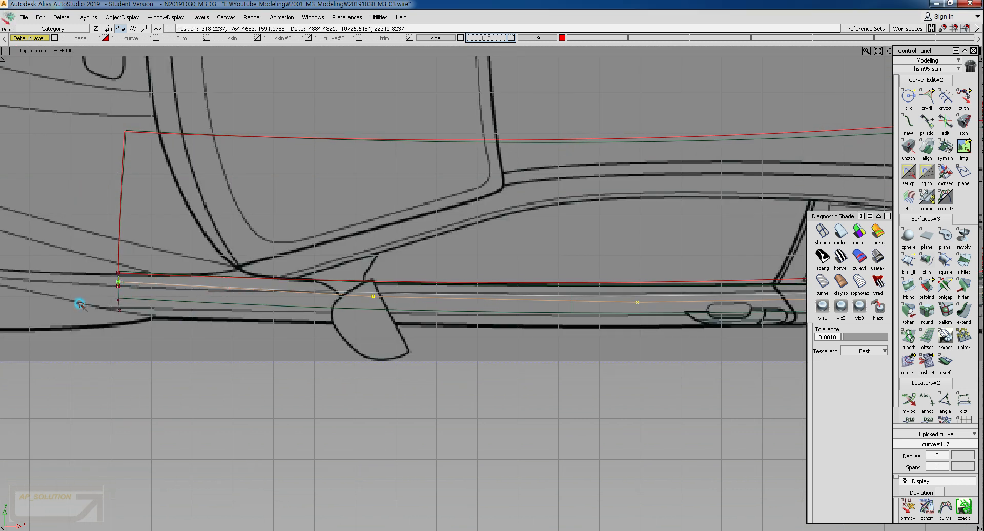
middle_click_drag(278, 358, 279, 382, "ctrl+shift")
right_click_drag(280, 403, 290, 405)
middle_click_drag(286, 417, 285, 396, "ctrl+shift")
right_click_drag(285, 396, 285, 402)
Scale the copied curve to about 0.88 in Y and shift it to fit the blueprint's rear belt line.
middle_click_drag(476, 342, 84, 359, "alt+shift")
middle_click_drag(515, 354, 452, 361, "alt+shift")
right_click_drag(510, 352, 478, 370, "alt+shift")
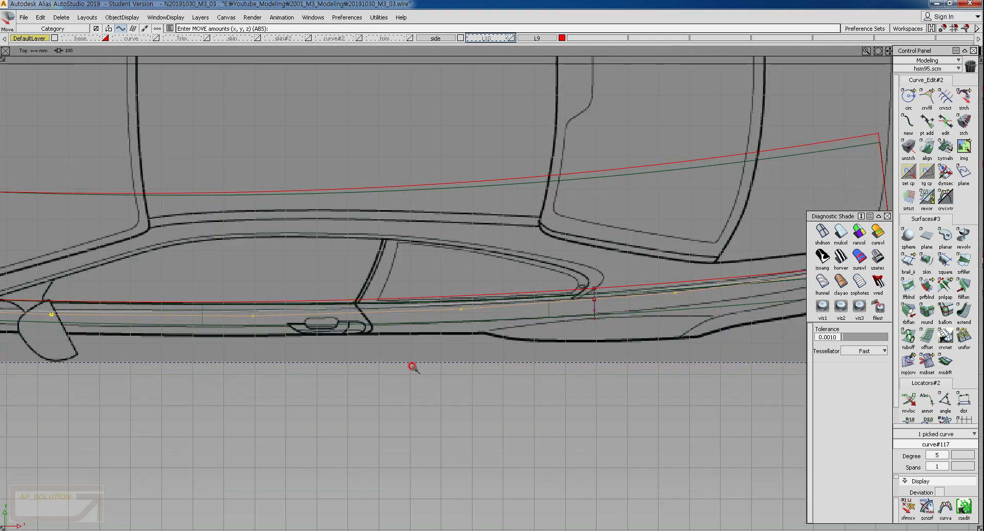
mouse_move(413, 368)
right_mouse_down("ctrl+shift")
mouse_move(452, 358)
mouse_move(441, 457)
right_mouse_up("ctrl+shift")
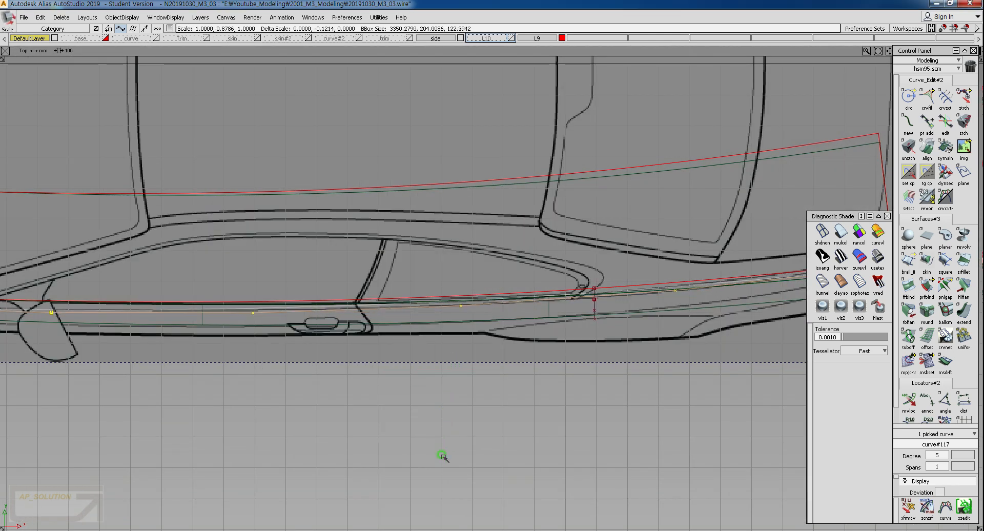
right_click_drag(433, 368, 434, 368)
left_click_drag(435, 347, 435, 371, "ctrl+shift")
right_click_drag(441, 373, 442, 368)
Move the copied curve's front end CV forward so the curve extends past the draft surface's front edge.
middle_click_drag(155, 334, 452, 336, "alt+shift")
right_click_drag(409, 331, 67, 314, "alt+shift")
middle_click_drag(67, 314, 323, 306, "alt+shift")
left_click_drag(235, 346, 237, 313, "ctrl+shift")
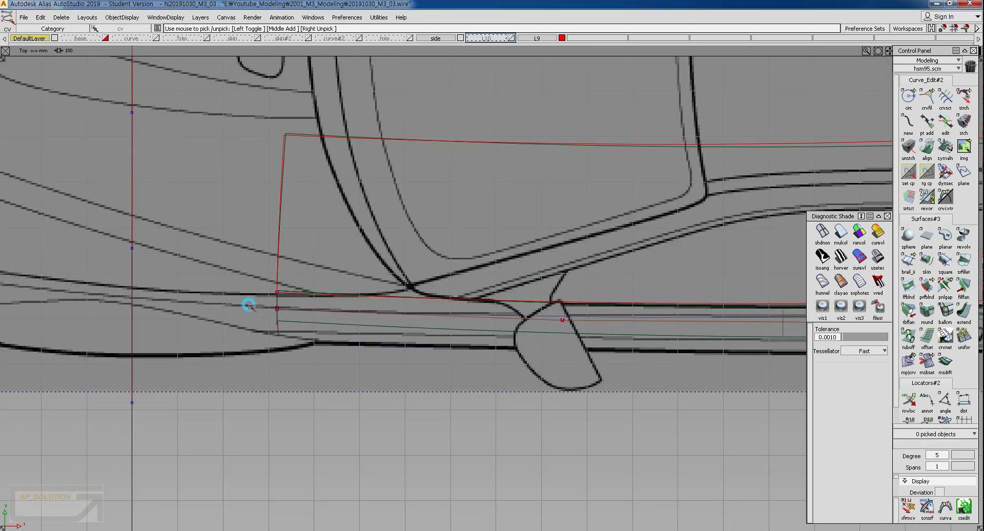
left_click(277, 310)
left_click_drag(307, 353, 333, 386, "ctrl+shift")
middle_click_drag(338, 392, 328, 393)
right_click_drag(328, 393, 326, 389)
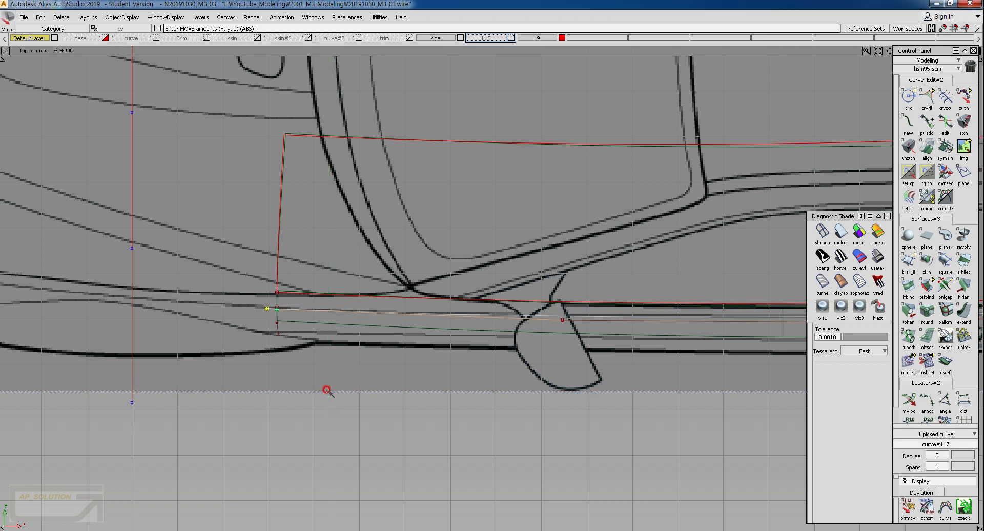
Shade the surfaces and project the copied belt-line curve onto the draft surface in top view.
left_click(840, 233)
middle_click_drag(469, 360, 394, 325, "ctrl+shift")
left_click(392, 323)
right_click_drag(490, 345, 579, 367, "alt+shift")
middle_click_drag(579, 367, 432, 305, "alt+shift")
left_click(433, 307)
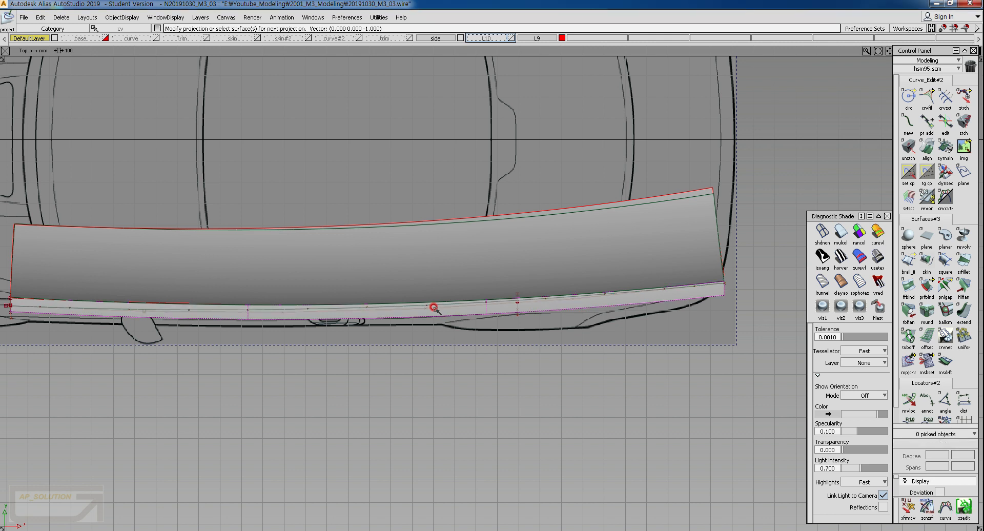
Trim the draft surface along the projected curve, keeping only the upper strip next to the window.
middle_click_drag(376, 329, 459, 253, "ctrl+shift")
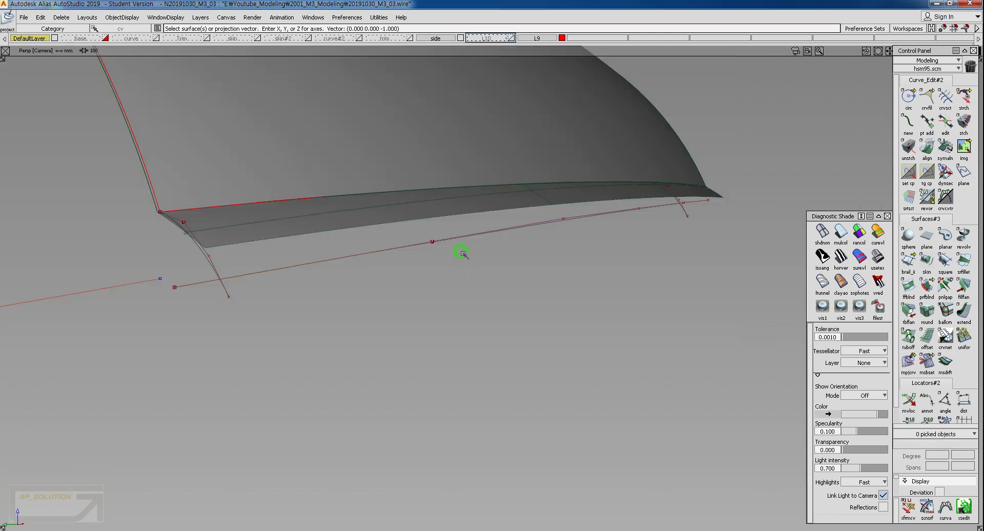
left_click_drag(358, 310, 370, 279, "alt+shift")
middle_click_drag(370, 279, 354, 259, "ctrl+shift")
left_click(353, 258)
left_click(353, 259)
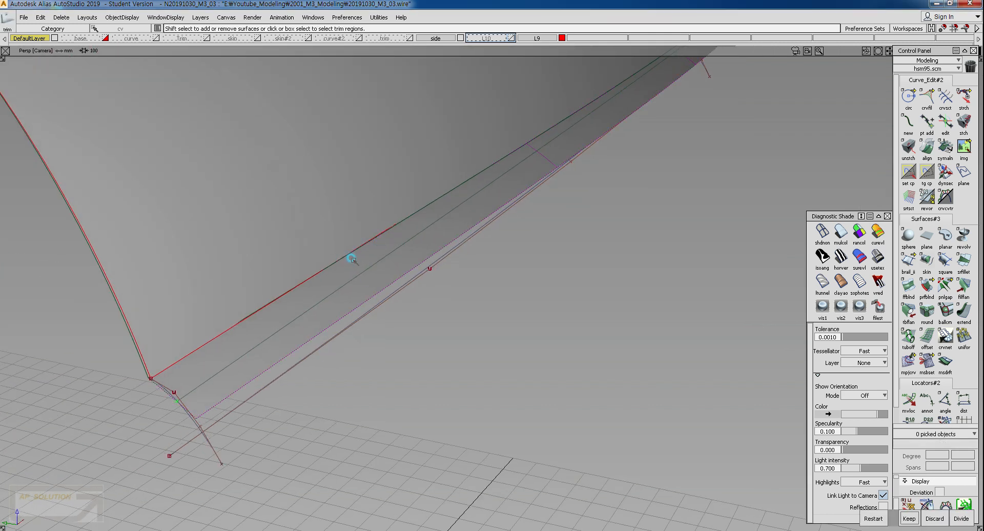
key("space")
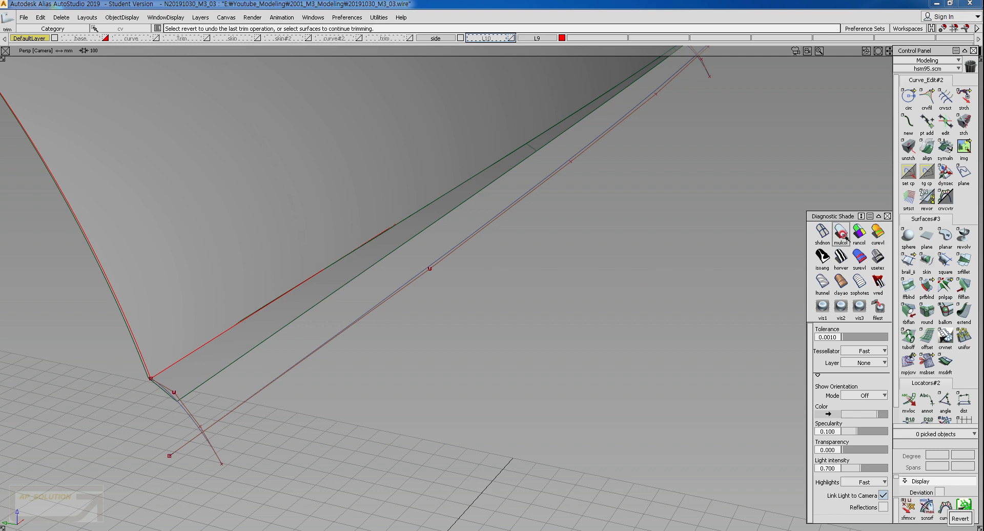
Pick the old red window surface and hide its layer, L9.
left_click_drag(538, 234, 476, 292, "alt+shift")
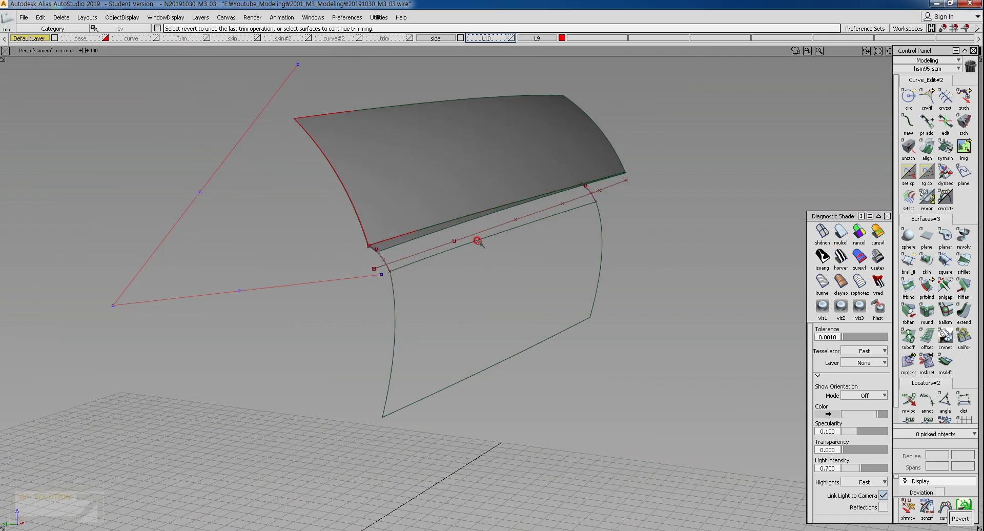
right_click_drag(475, 275, 491, 254, "alt+shift")
left_click_drag(373, 255, 421, 241, "alt+shift")
left_click_drag(284, 269, 367, 255, "alt+shift")
left_click_drag(385, 198, 289, 191, "alt+shift")
left_click_drag(361, 181, 380, 169, "ctrl+shift")
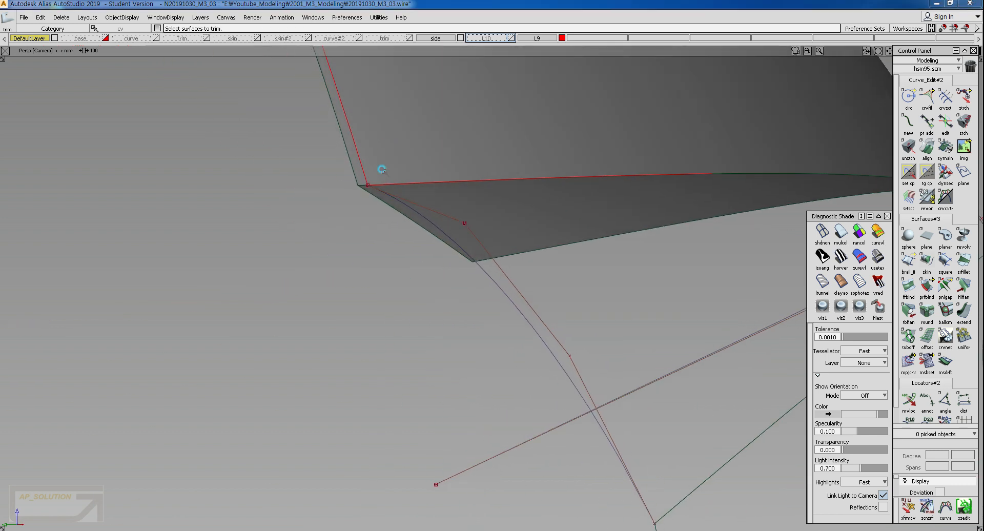
left_click(358, 158)
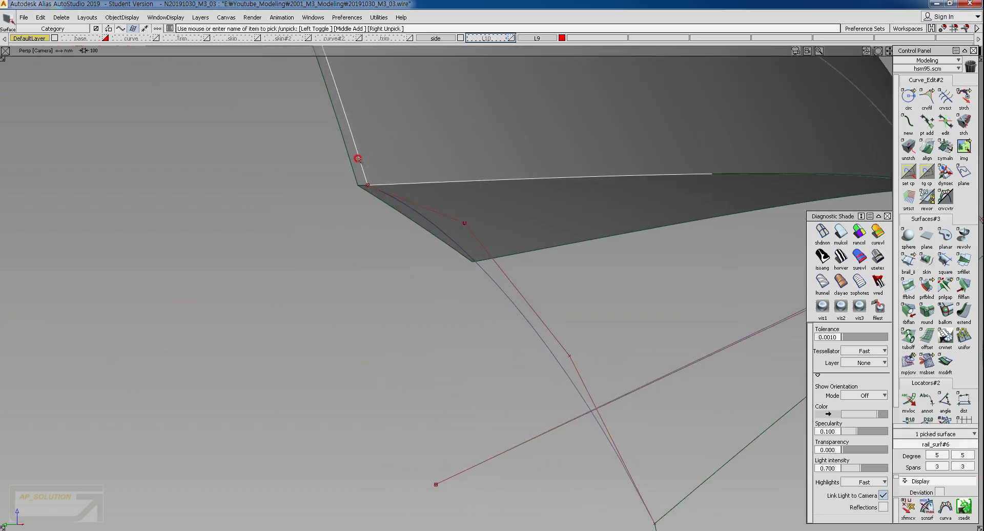
left_click(562, 38)
Delete the two short section curves joining the old window edge to the body side at the front and rear.
left_click(531, 278)
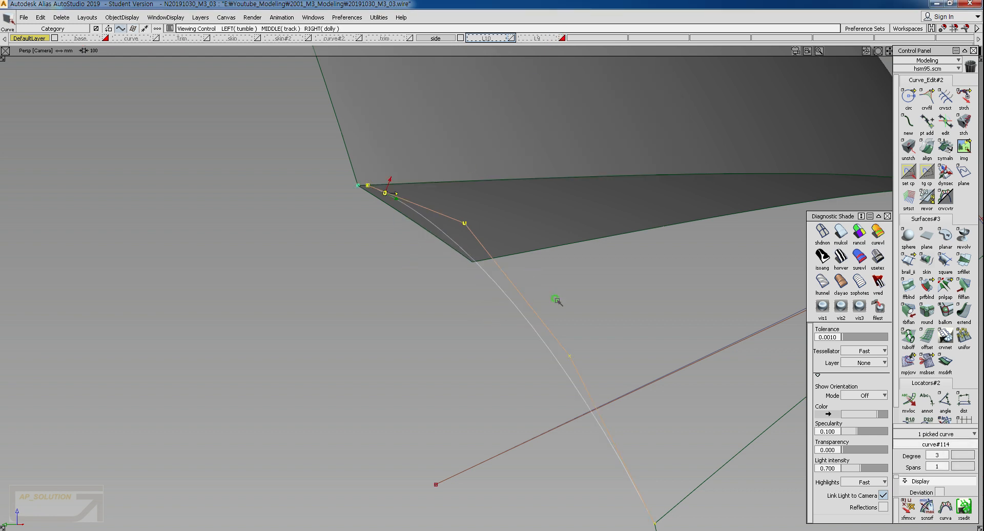
left_click_drag(560, 301, 699, 256, "alt+shift")
left_click(683, 245)
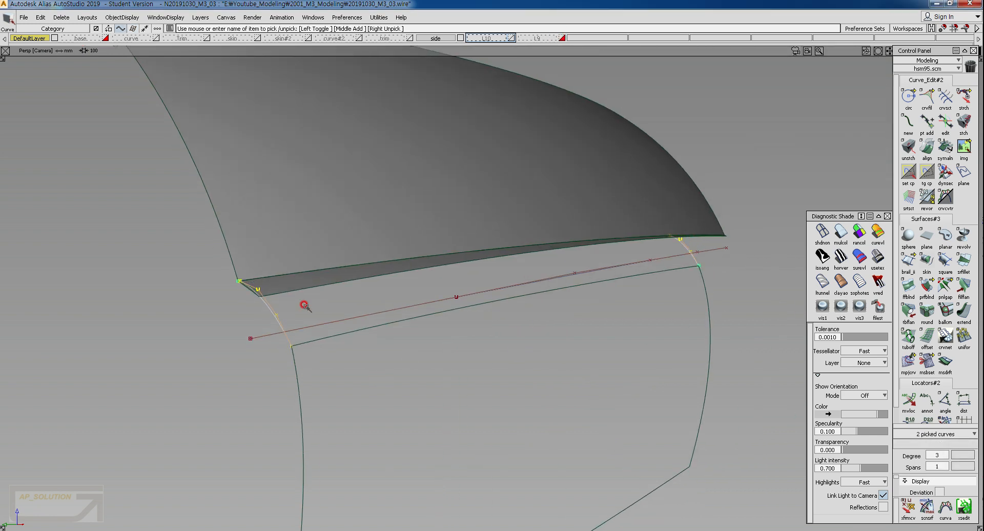
left_click_drag(302, 305, 272, 322, "alt+shift")
key("Delete")
key("Return")
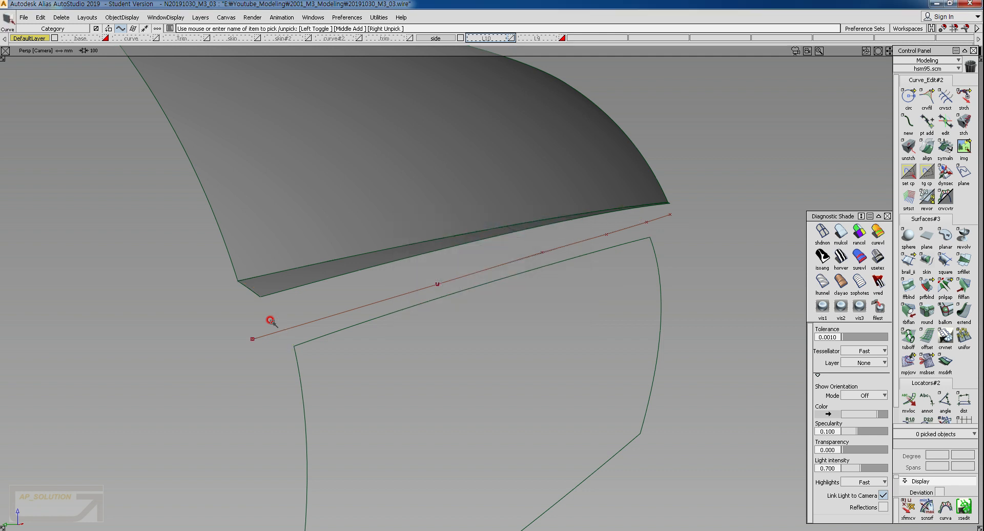
Draw a degree 3 curve from the trimmed strip's lower front corner to the body side surface's upper front corner.
middle_click_drag(320, 310, 274, 308, "ctrl+shift")
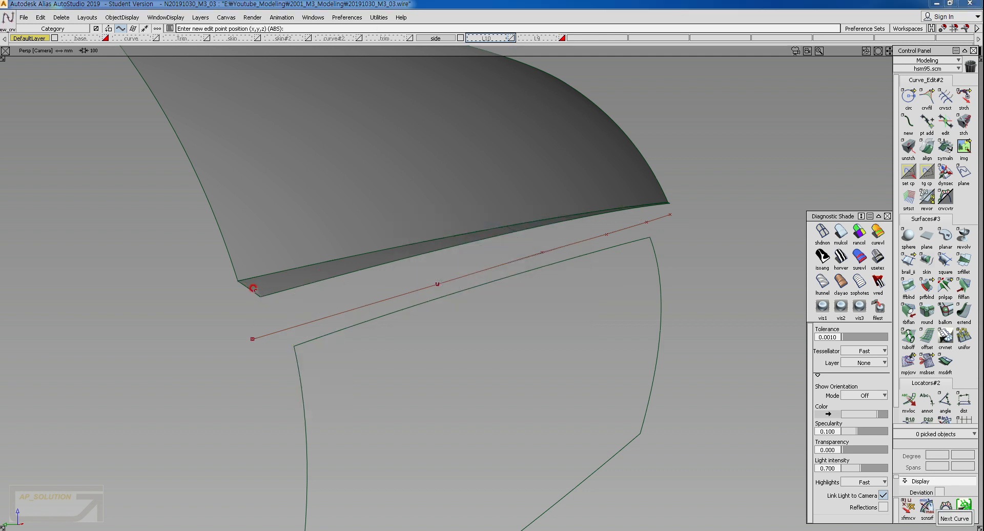
left_click(260, 296)
left_click(294, 346)
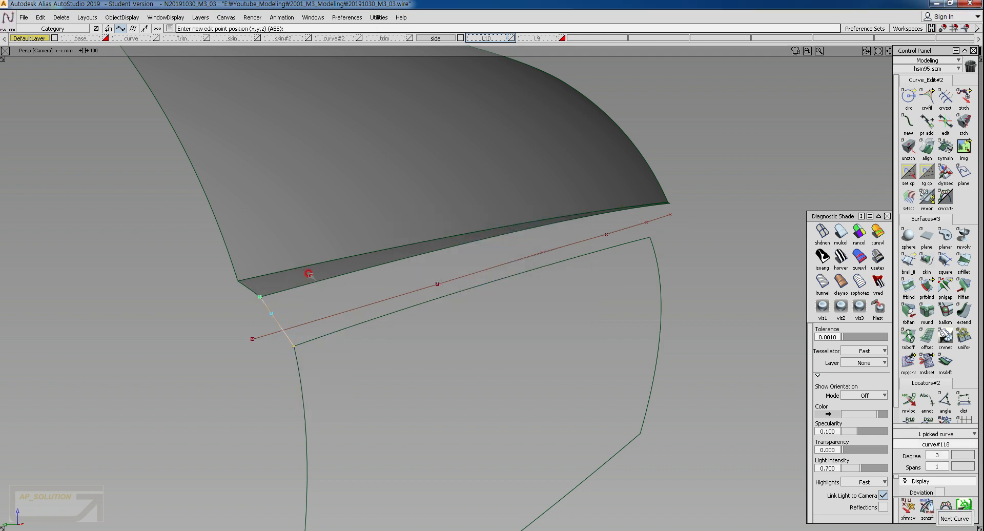
In front view, move the new curve's two middle CVs about -3.1 mm in Y and 9.5 mm in Z to bow it outward.
left_click_drag(577, 349, 570, 219, "ctrl+shift")
right_click_drag(425, 288, 436, 300, "ctrl+shift")
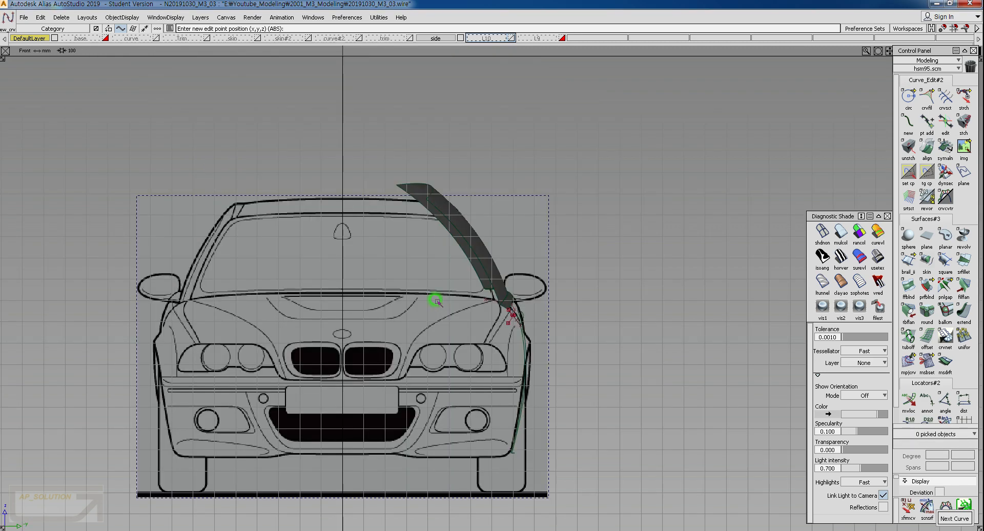
right_click_drag(554, 274, 604, 362, "alt+shift")
middle_click_drag(608, 373, 360, 185, "alt+shift")
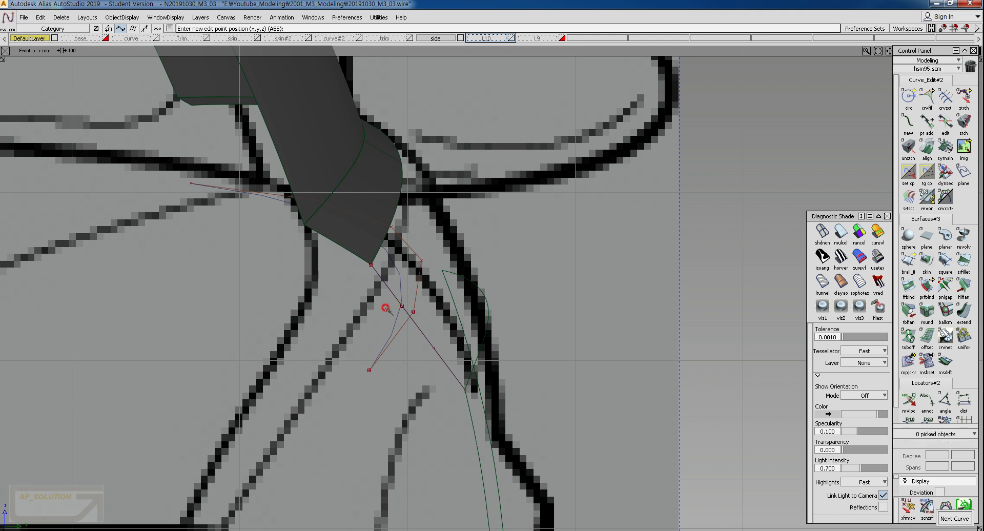
left_click_drag(385, 308, 406, 315, "ctrl+shift")
left_click_drag(420, 338, 459, 362)
middle_click_drag(472, 392, 462, 329, "ctrl+shift")
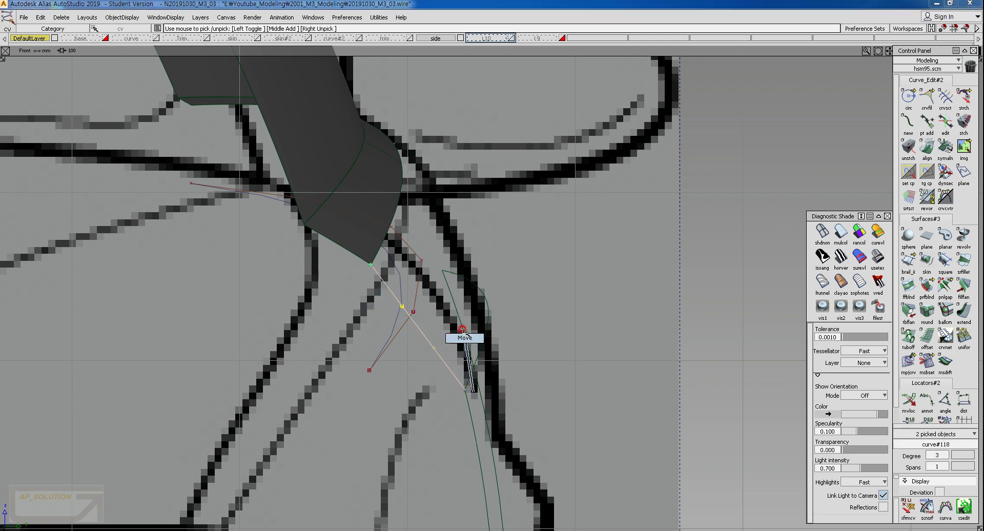
left_click_drag(463, 329, 467, 313)
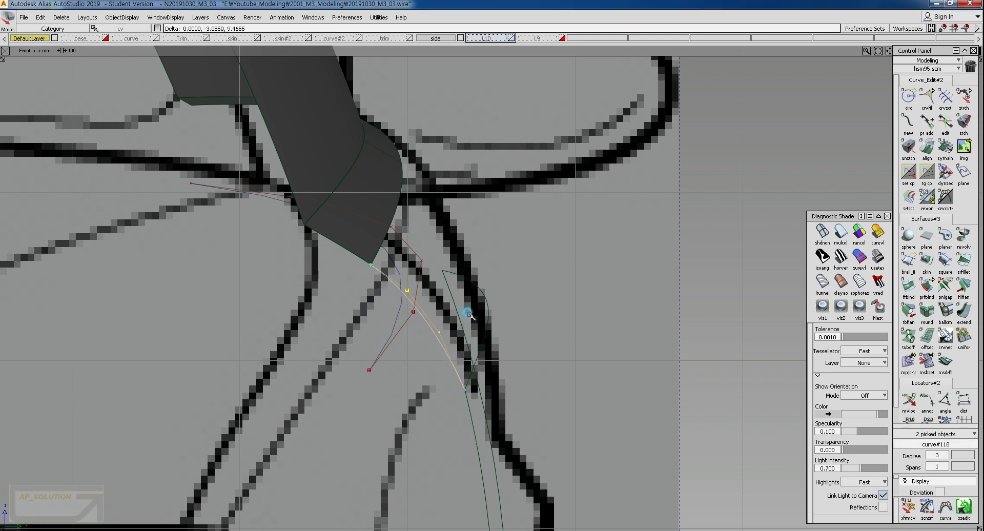
left_click_drag(467, 310, 377, 337)
key("F8")
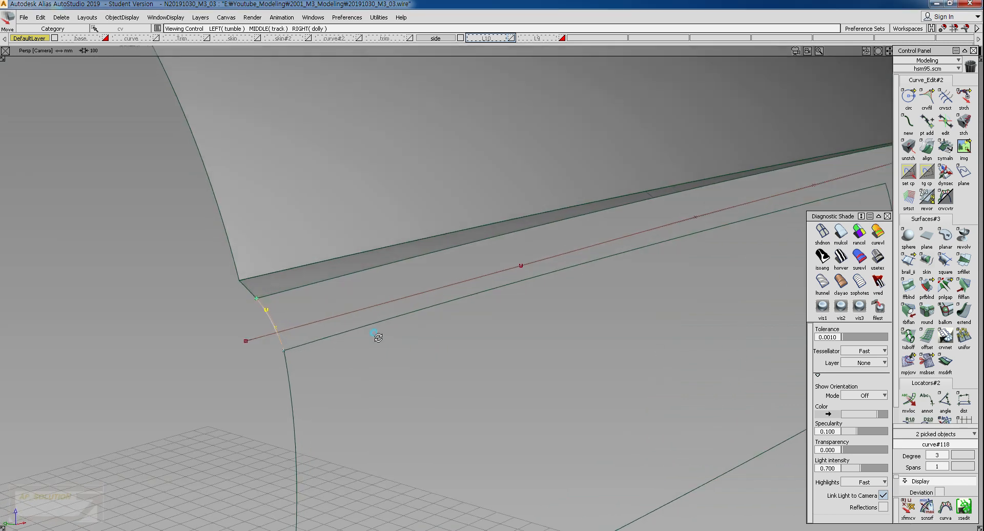
Duplicate the front section curve and place the copy with its lower end on the body side surface's upper rear corner.
left_click_drag(467, 328, 387, 331, "alt+shift")
key("ctrl+c")
key("ctrl+v")
left_click_drag(230, 321, 314, 270, "alt+shift")
right_click_drag(314, 270, 359, 300, "alt+shift")
left_click_drag(360, 301, 289, 326, "alt+shift")
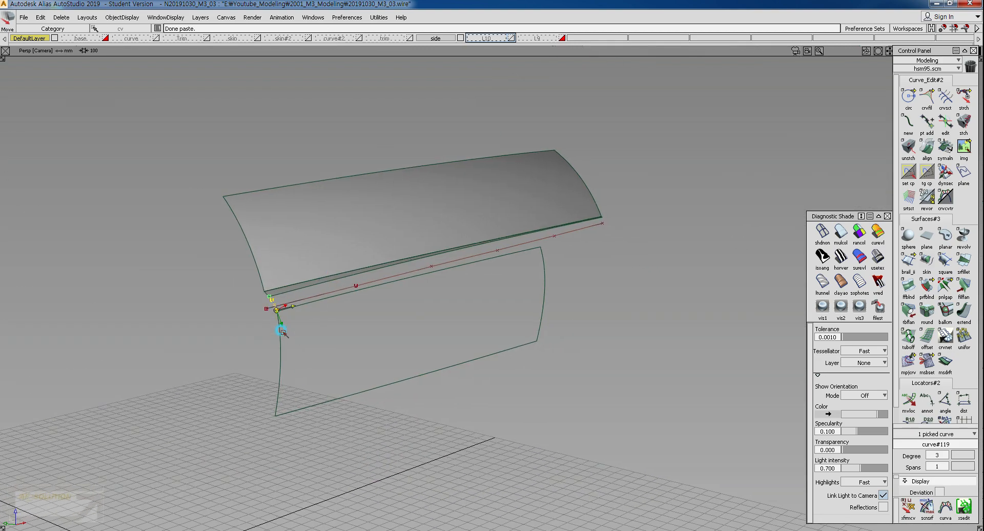
right_click_drag(282, 332, 394, 328, "alt+shift")
middle_click_drag(553, 312, 486, 358, "alt+shift")
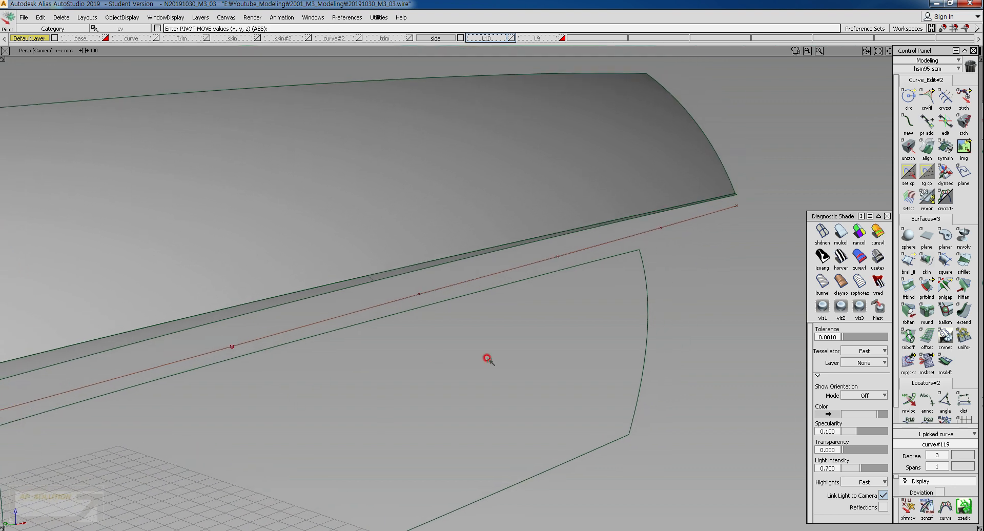
left_click(560, 270)
middle_click_drag(615, 266, 779, 230)
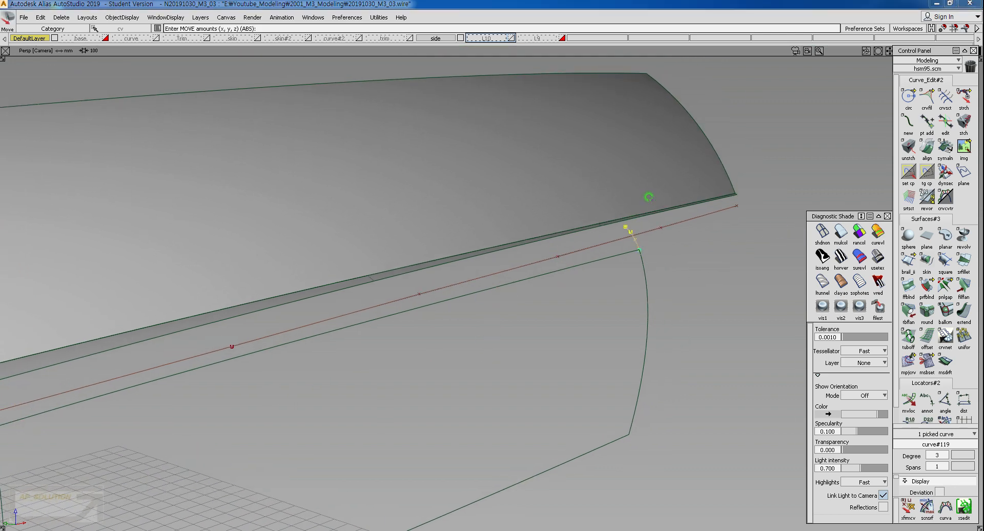
In top view, stretch the rear section curve's upper end to line up with the strip's lower edge.
right_click_drag(651, 198, 650, 242, "ctrl+shift")
left_click(967, 97)
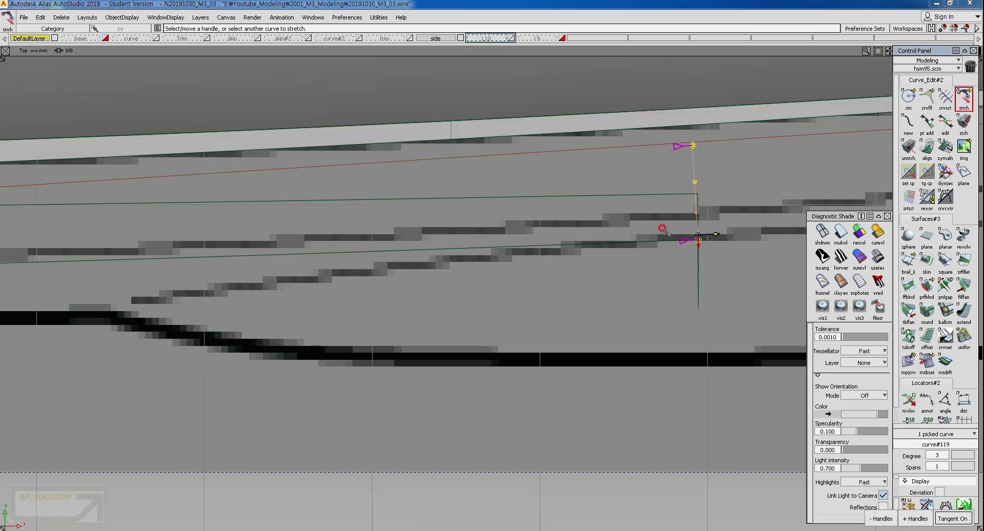
middle_click_drag(660, 227, 487, 354, "alt+shift")
left_click(518, 270)
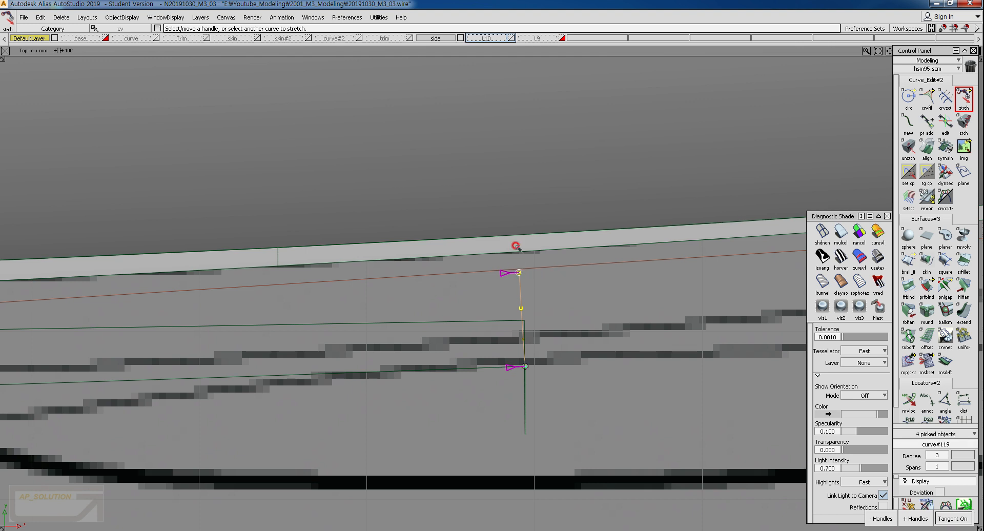
left_click_drag(517, 249, 519, 251)
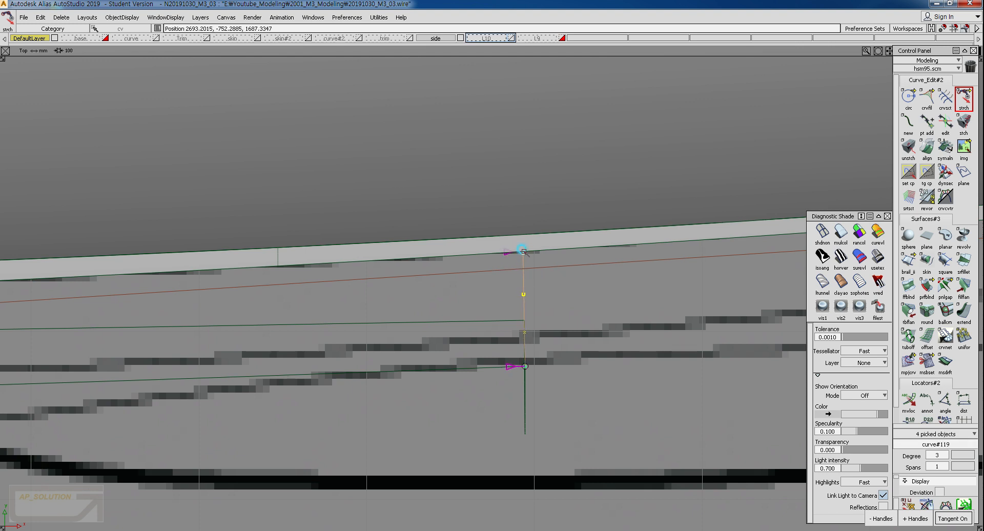
left_click_drag(551, 340, 557, 295, "ctrl+shift")
right_click_drag(536, 338, 565, 314, "ctrl+shift")
left_click_drag(545, 336, 543, 335, "alt+shift")
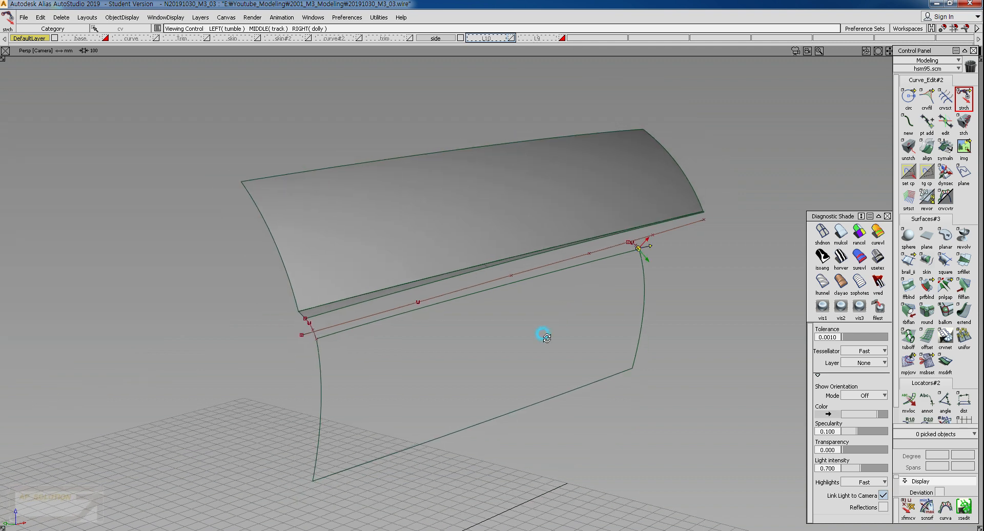
Hide the long curve between strip and body side, and stretch the rear section curve's upper end onto the strip's trimmed edge.
left_click(597, 251)
left_click(961, 99)
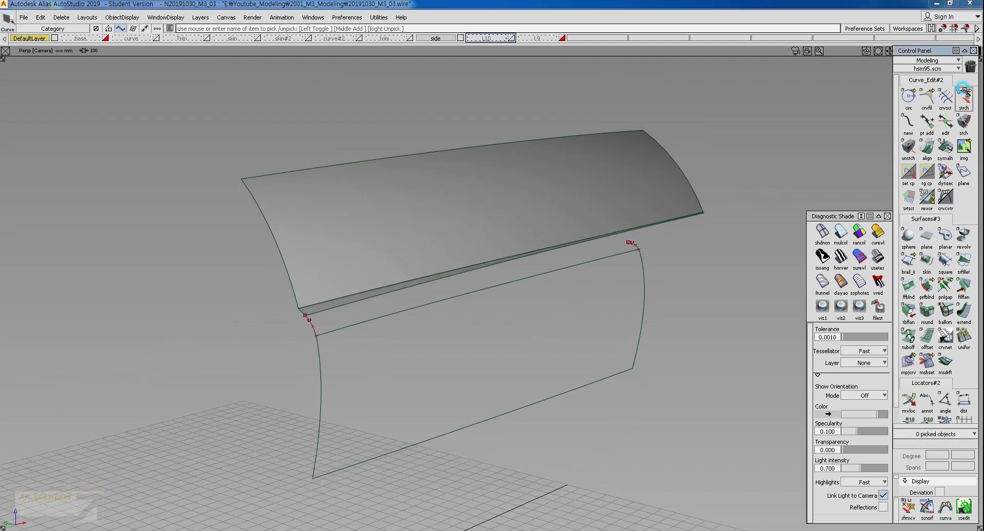
left_click(627, 242)
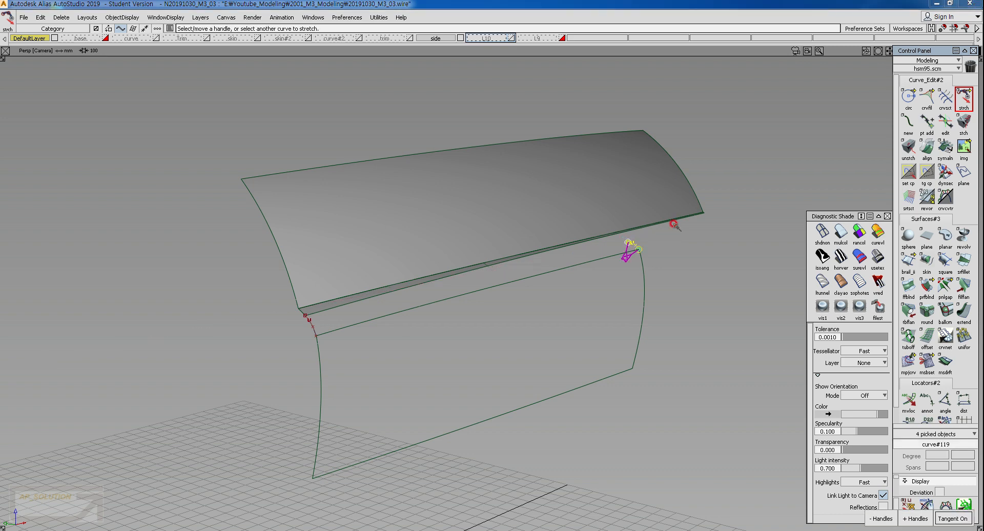
right_click_drag(673, 225, 675, 271, "ctrl+shift")
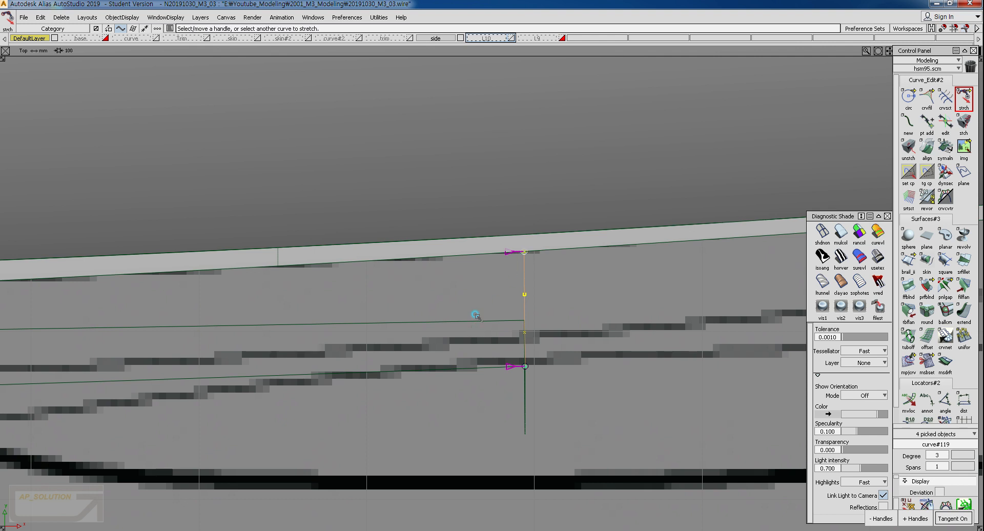
left_click_drag(476, 315, 455, 308, "ctrl+shift")
right_click_drag(494, 272, 540, 213, "ctrl+shift")
left_click_drag(479, 294, 502, 290, "alt+shift")
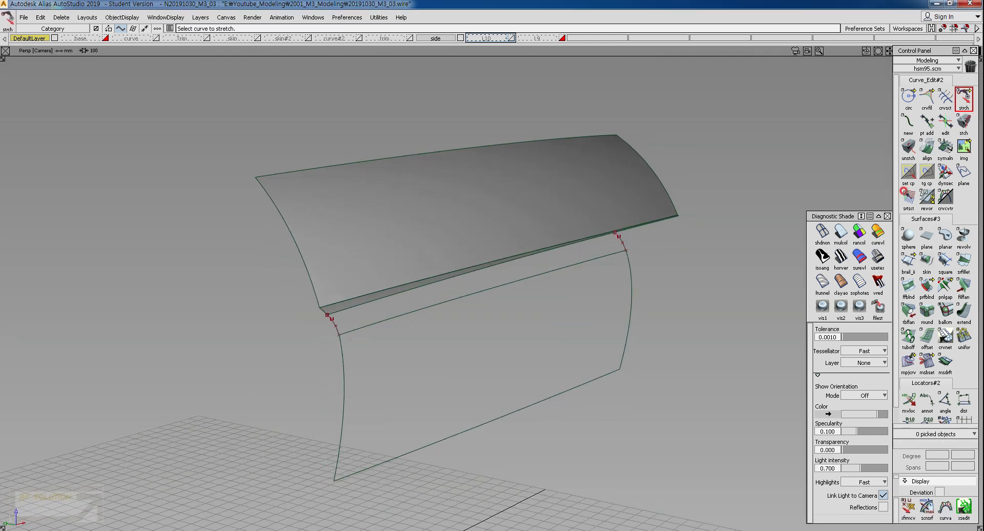
Build a Birail II surface from the two section curves along the strip's trimmed edge and the body side's upper edge, hiding its CVs and isoparms.
double_click(908, 260)
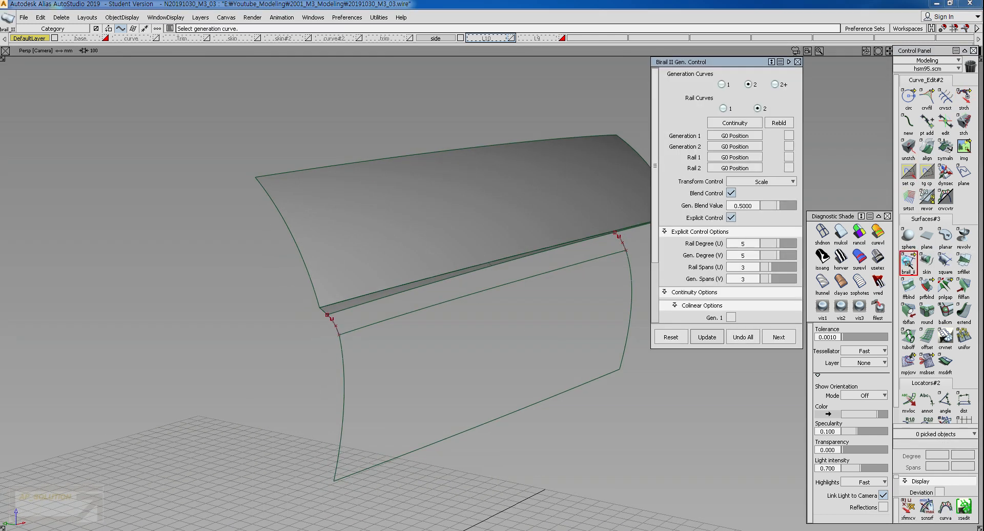
left_click(768, 340)
left_click_drag(322, 325, 353, 321)
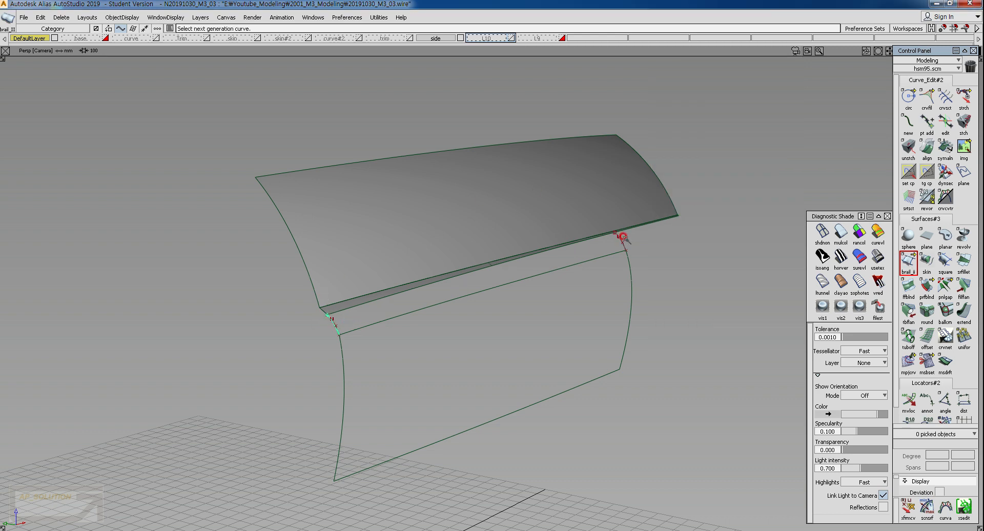
left_click(493, 264)
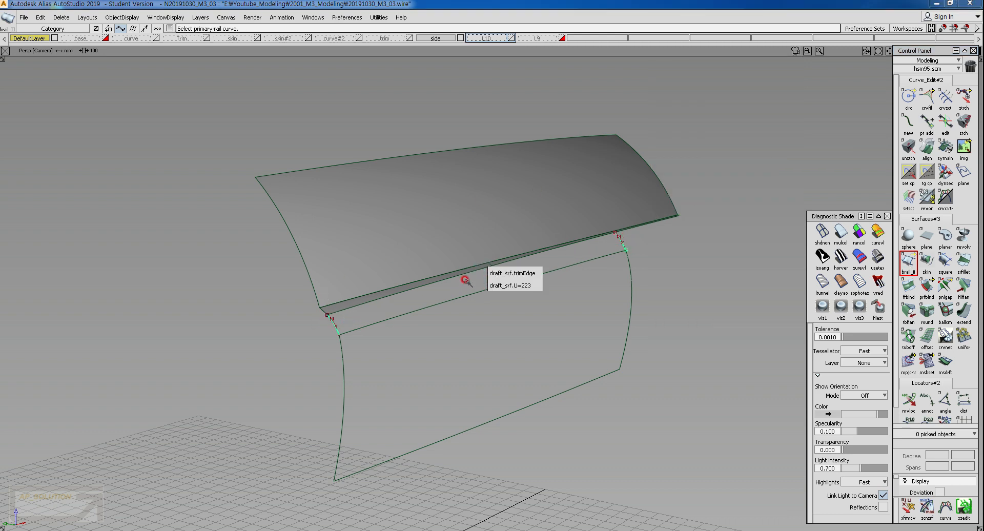
left_click(504, 276)
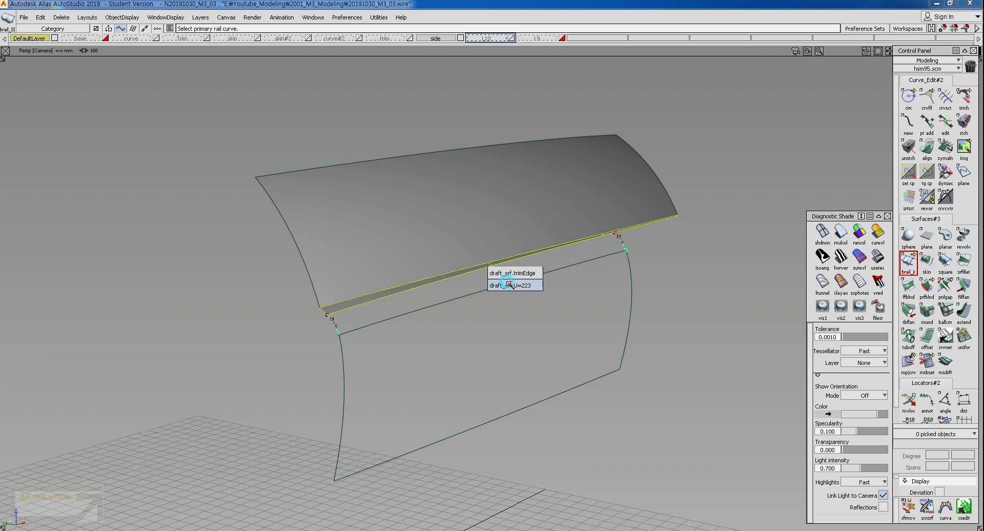
left_click(507, 273)
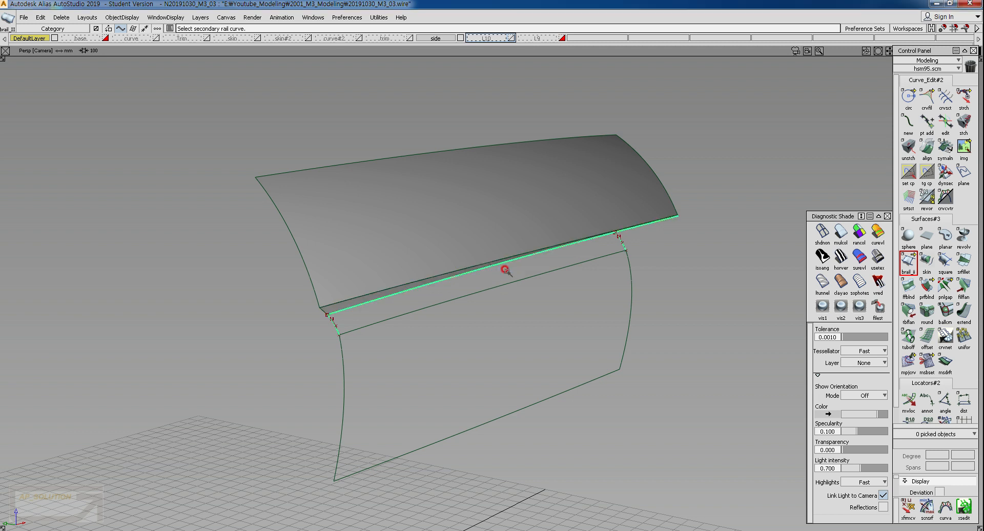
left_click(463, 296)
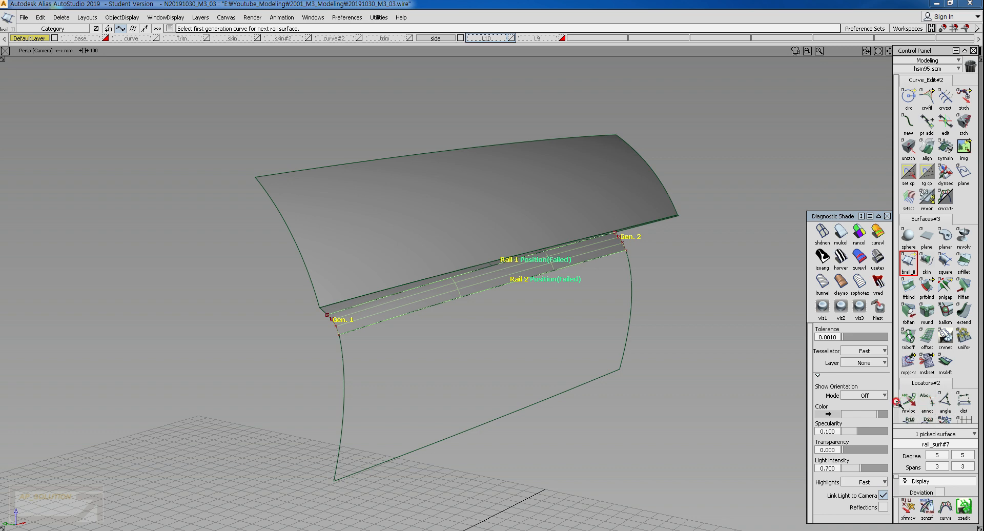
scroll(897, 402, "down", 1)
scroll(926, 419, "down", 6)
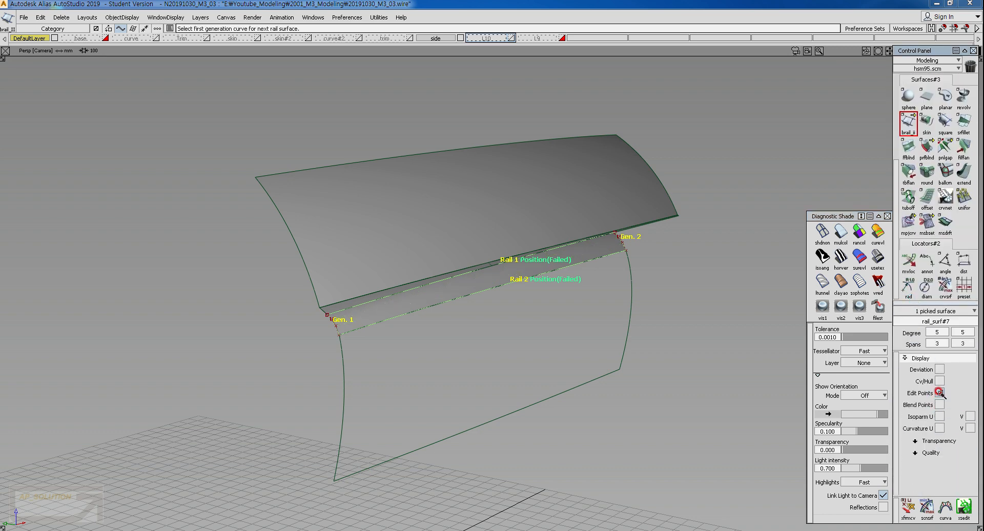
Examine the new connecting surface with multi-color shading in perspective and against the side-view blueprint.
right_click_drag(466, 281, 485, 290, "alt+shift")
left_click_drag(485, 290, 444, 348, "alt+shift")
right_click_drag(444, 348, 493, 305, "ctrl+shift")
left_click(841, 233)
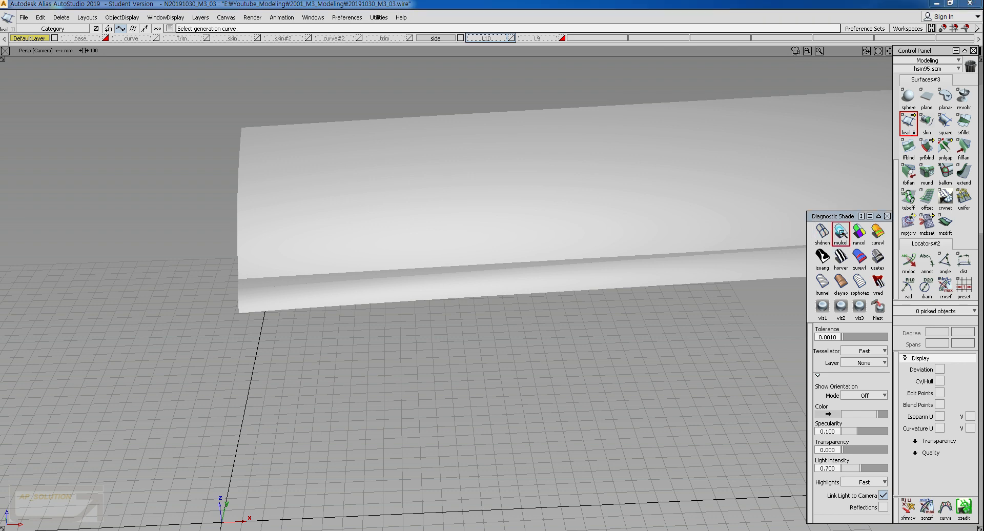
right_click_drag(577, 331, 536, 321, "ctrl+shift")
mouse_move(497, 322)
middle_mouse_down("alt+shift")
mouse_move(434, 338)
mouse_move(430, 353)
middle_mouse_up("alt+shift")
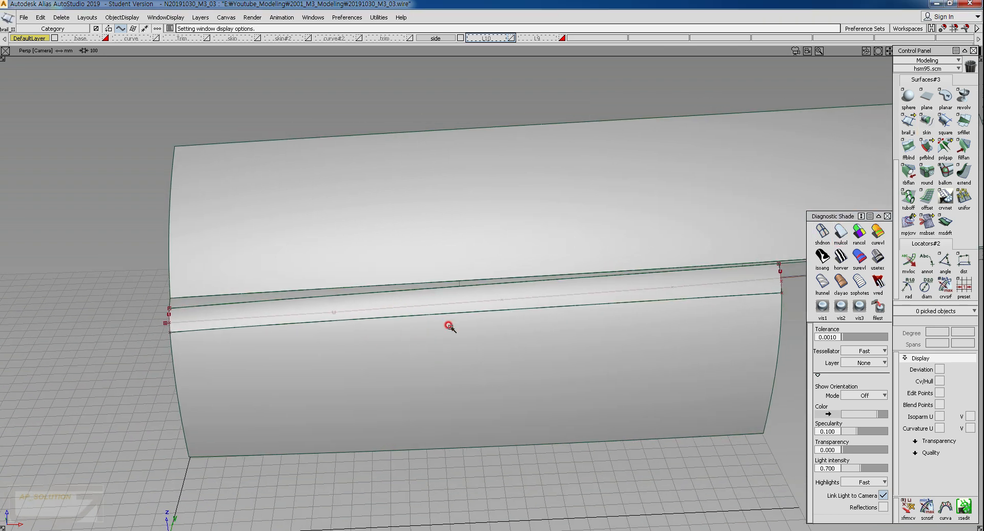
left_click_drag(450, 324, 359, 309, "alt+shift")
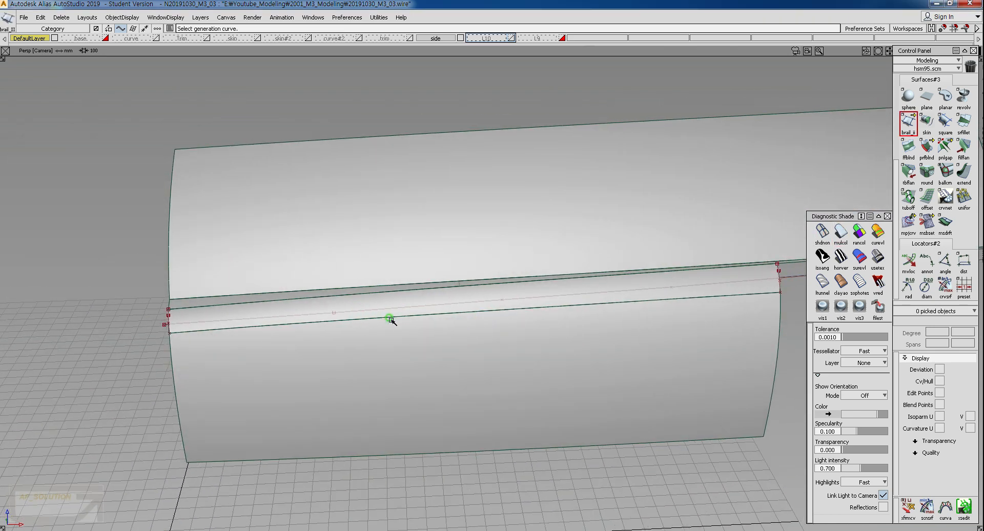
key("F6")
right_click_drag(458, 318, 326, 384, "alt+shift")
middle_click_drag(325, 358, 434, 355, "alt+shift")
right_click_drag(441, 355, 369, 380, "alt+shift")
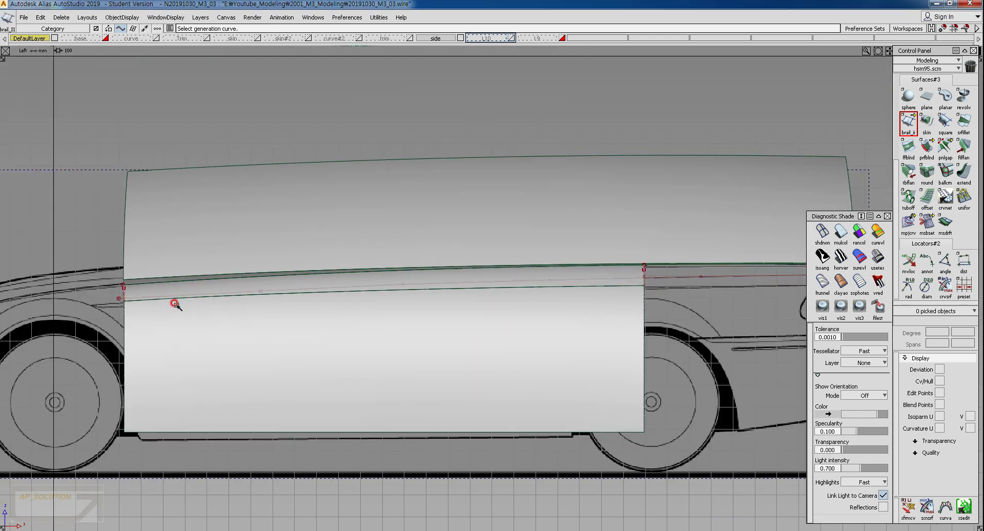
key("F8")
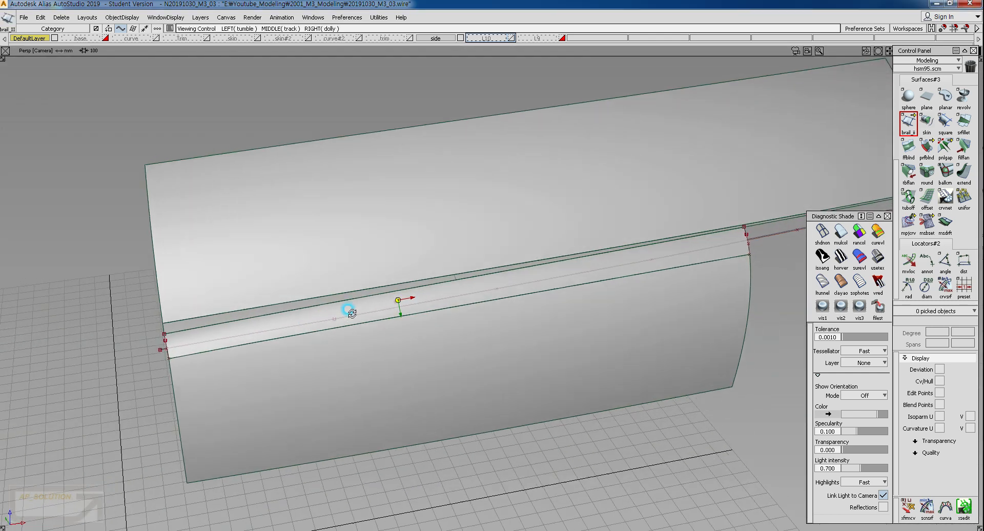
Try moving the long curve between strip and body side away in top view, undo the move, and assign the curve to layer L10.
left_click(185, 399)
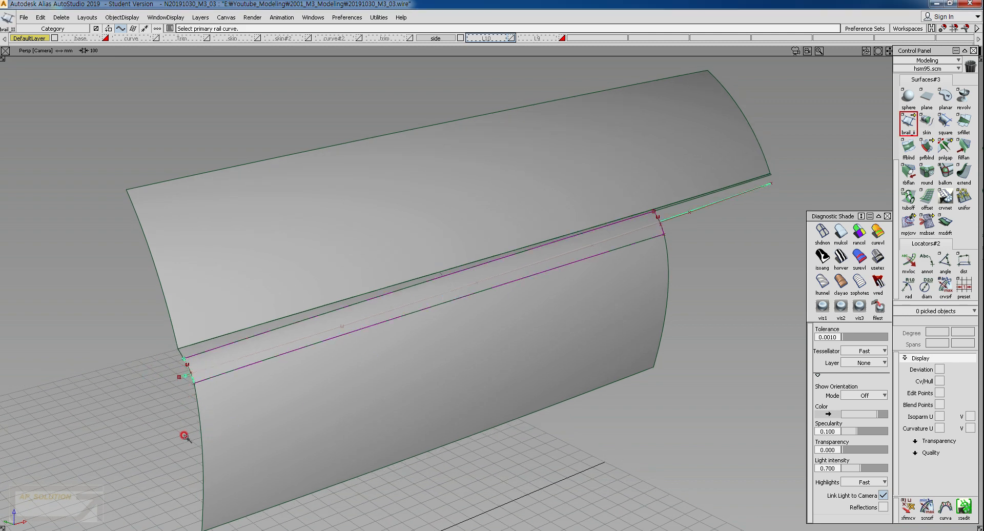
left_click_drag(181, 375, 147, 350, "ctrl+shift")
left_click(180, 380)
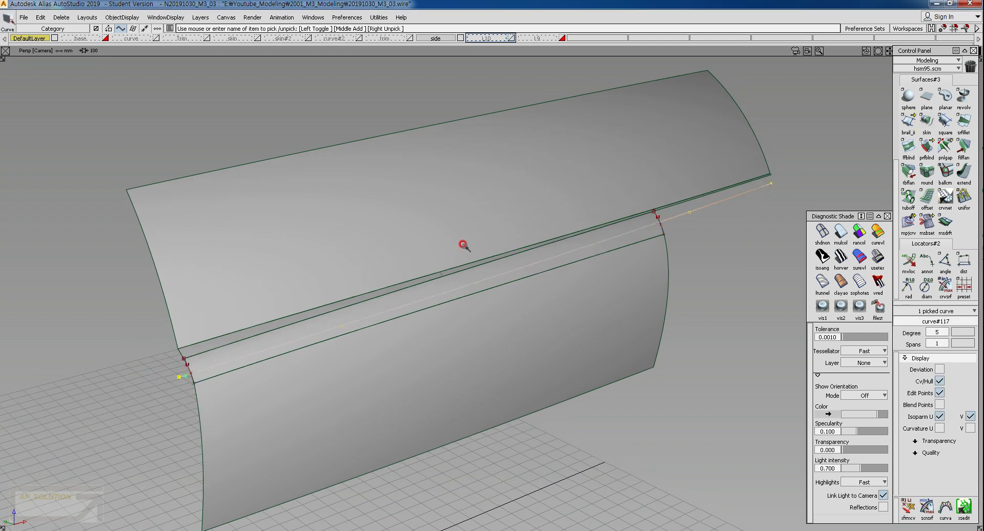
right_click_drag(463, 244, 466, 291, "ctrl+shift")
right_click_drag(505, 244, 488, 307, "alt+shift")
middle_click_drag(488, 307, 487, 345, "ctrl+shift")
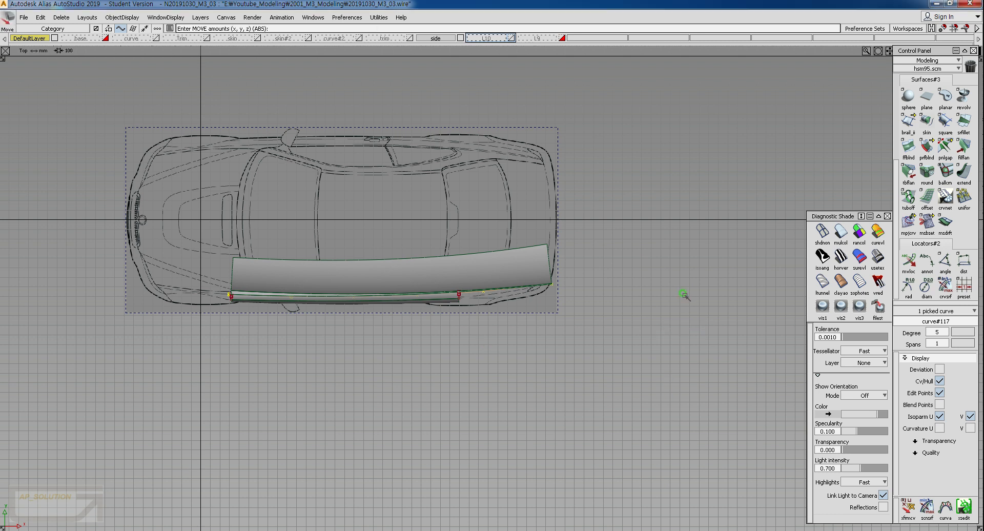
right_click_drag(684, 295, 687, 447)
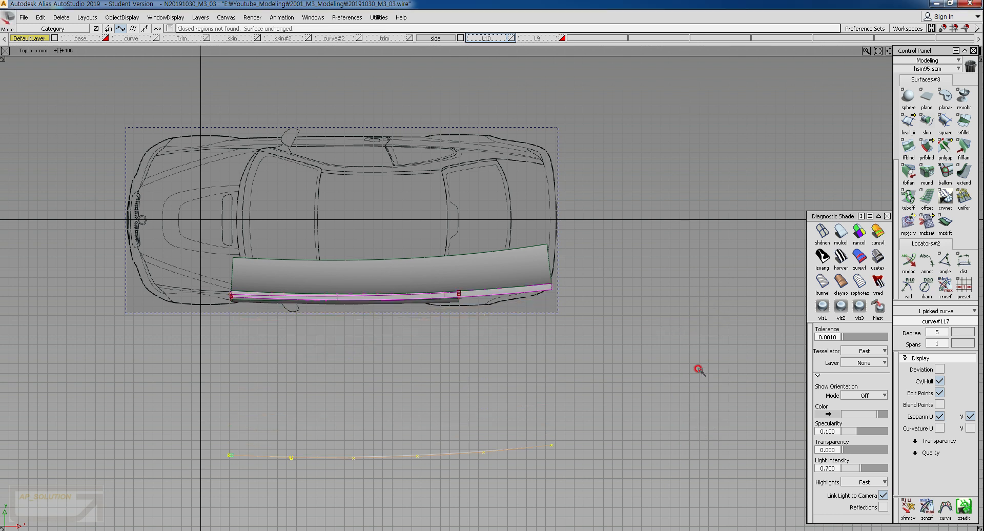
key("ctrl+z")
key("ctrl+z")
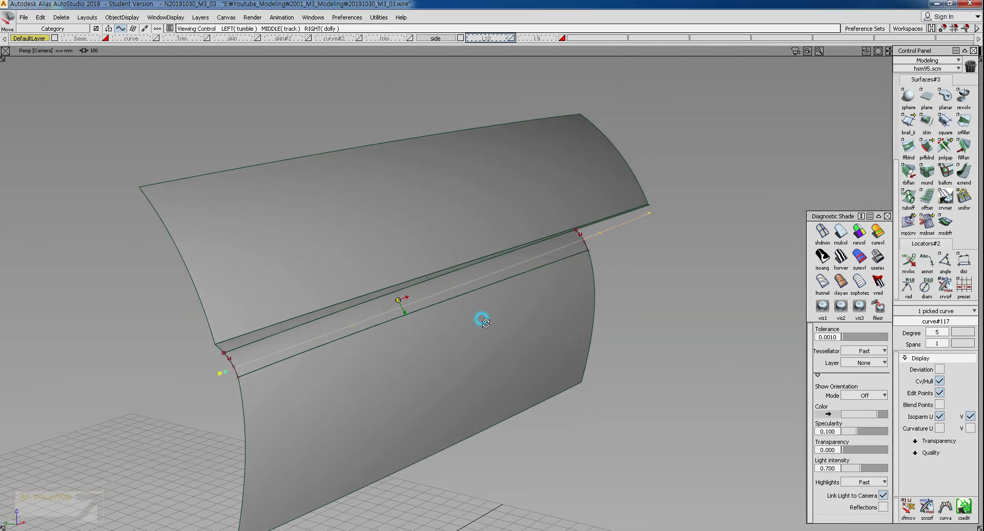
right_click(495, 39)
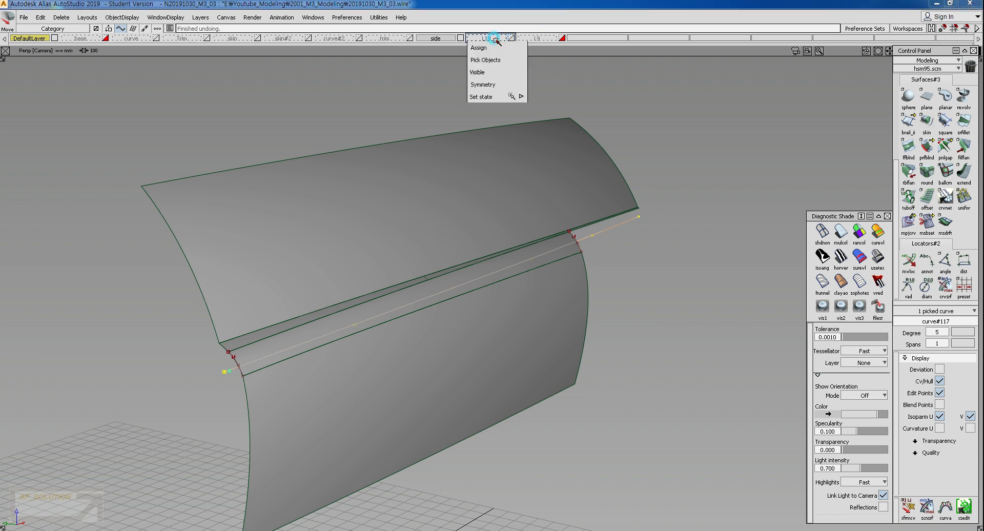
left_click(479, 47)
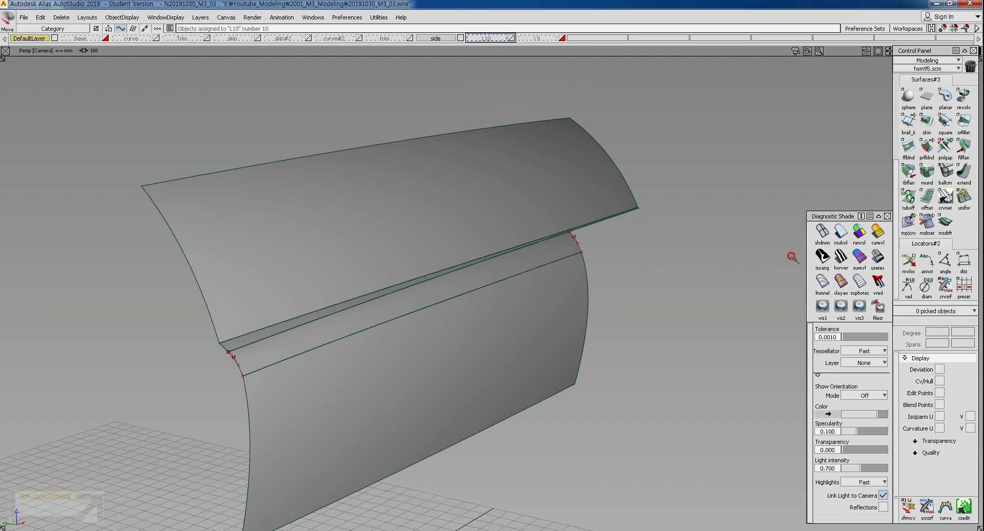
Evaluate the window, strip and body side surfaces with multi-color shading and a Showroom reflection map.
left_click(841, 233)
mouse_move(286, 374)
left_mouse_down("alt+shift")
mouse_move(441, 342)
mouse_move(285, 410)
mouse_move(280, 361)
mouse_move(279, 391)
mouse_move(176, 505)
mouse_move(197, 509)
mouse_move(144, 514)
mouse_move(171, 509)
mouse_move(195, 401)
mouse_move(48, 407)
mouse_move(455, 369)
mouse_move(462, 377)
left_mouse_up("alt+shift")
mouse_move(604, 367)
left_mouse_down("alt+shift")
mouse_move(591, 384)
mouse_move(600, 398)
mouse_move(722, 347)
left_mouse_up("alt+shift")
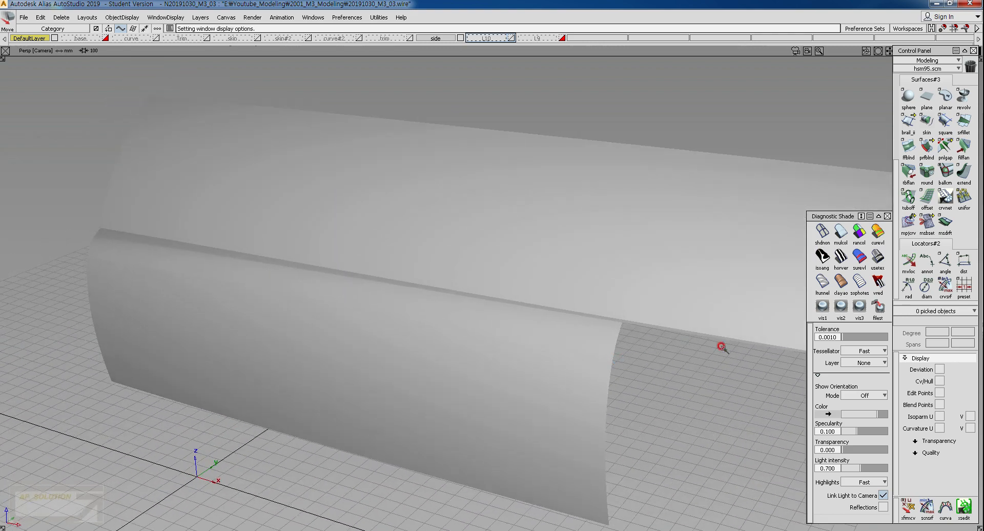
left_click(878, 257)
mouse_move(567, 386)
left_mouse_down("alt+shift")
mouse_move(345, 358)
mouse_move(259, 320)
mouse_move(384, 307)
mouse_move(709, 318)
mouse_move(647, 333)
mouse_move(539, 330)
mouse_move(621, 330)
mouse_move(545, 339)
mouse_move(583, 206)
left_mouse_up("alt+shift")
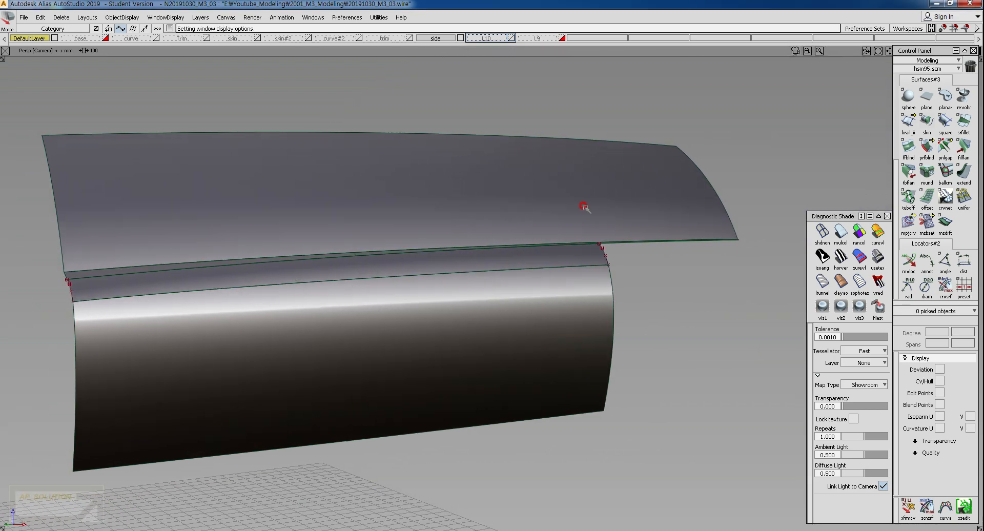
Show layer L10 and adjust the upper middle CV of the body side's rear section curve.
left_click(511, 37)
left_click_drag(518, 272, 602, 312, "alt+shift")
middle_click_drag(603, 310, 627, 299, "ctrl+shift")
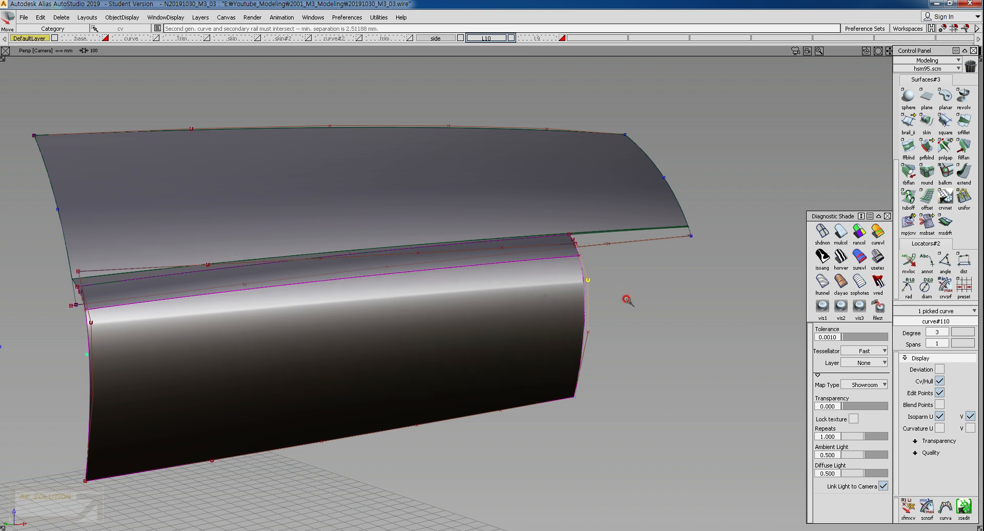
left_click_drag(303, 370, 287, 319, "ctrl+shift")
left_click(125, 328)
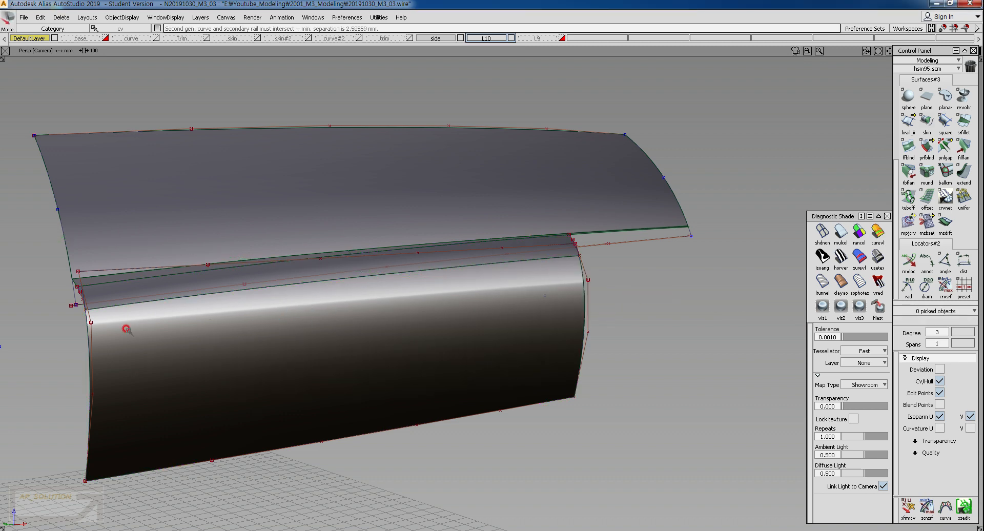
Adjust the upper middle CV of the body side's front section curve and hide layer L10.
left_click_drag(125, 328, 271, 330, "alt+shift")
left_click_drag(167, 328, 190, 342)
middle_click_drag(240, 381, 248, 359, "ctrl+shift")
middle_click_drag(248, 359, 247, 360)
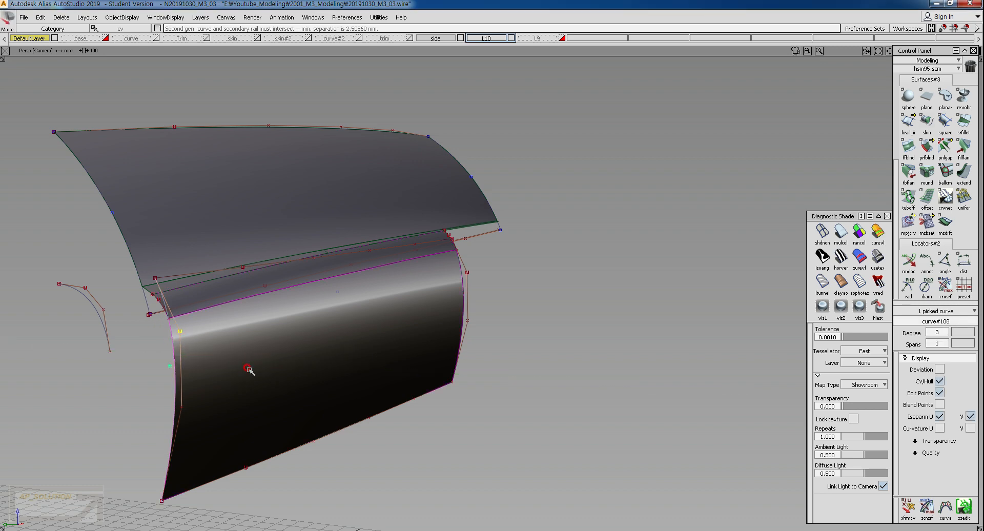
left_click_drag(248, 368, 252, 331, "ctrl+shift")
mouse_move(501, 336)
left_mouse_down("alt+shift")
mouse_move(475, 53)
mouse_move(502, 331)
left_mouse_up("alt+shift")
left_click(511, 37)
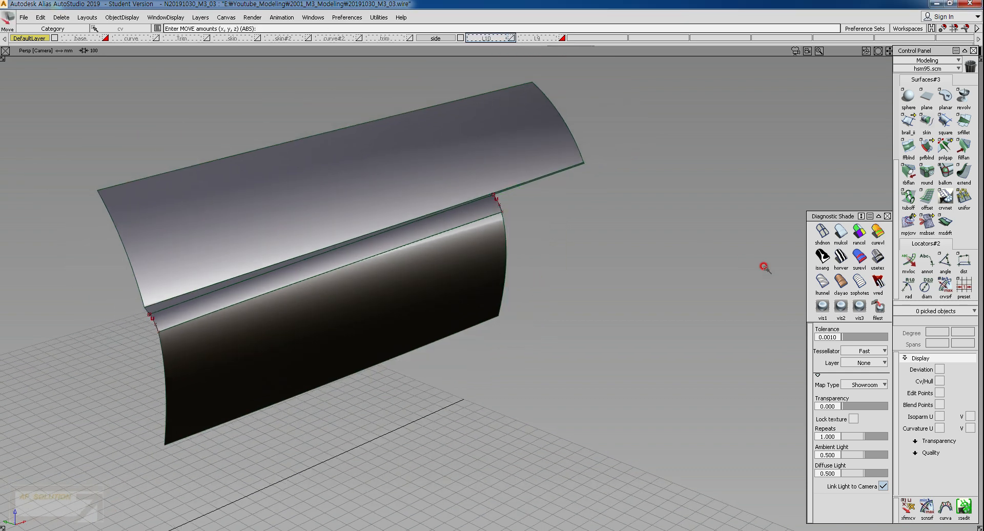
Assign the two short section curves at the ends of the surface between strip and body side to layer L10.
left_click_drag(168, 277, 203, 307, "ctrl+shift")
left_click_drag(81, 294, 198, 365)
left_click_drag(424, 176, 587, 264)
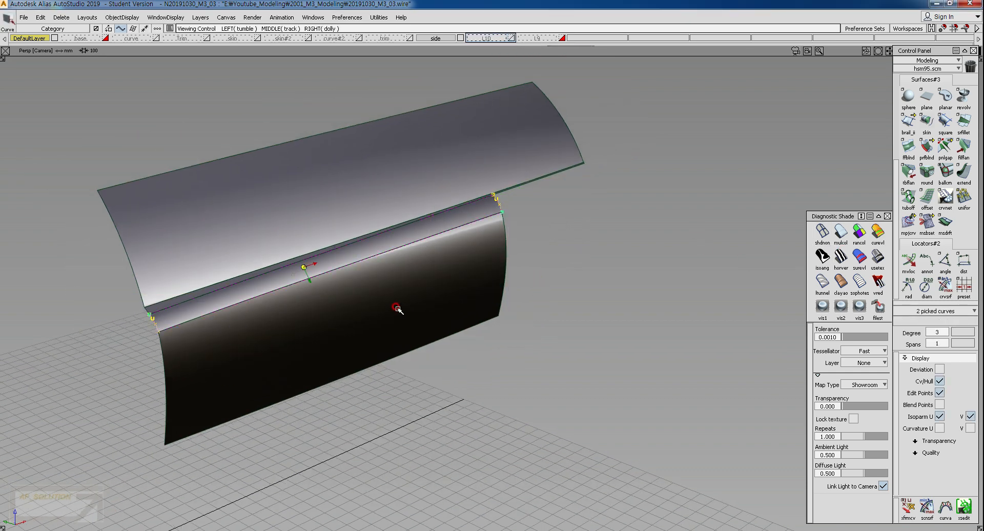
middle_click_drag(397, 309, 567, 362, "alt+shift")
left_click_drag(568, 363, 434, 297, "alt+shift")
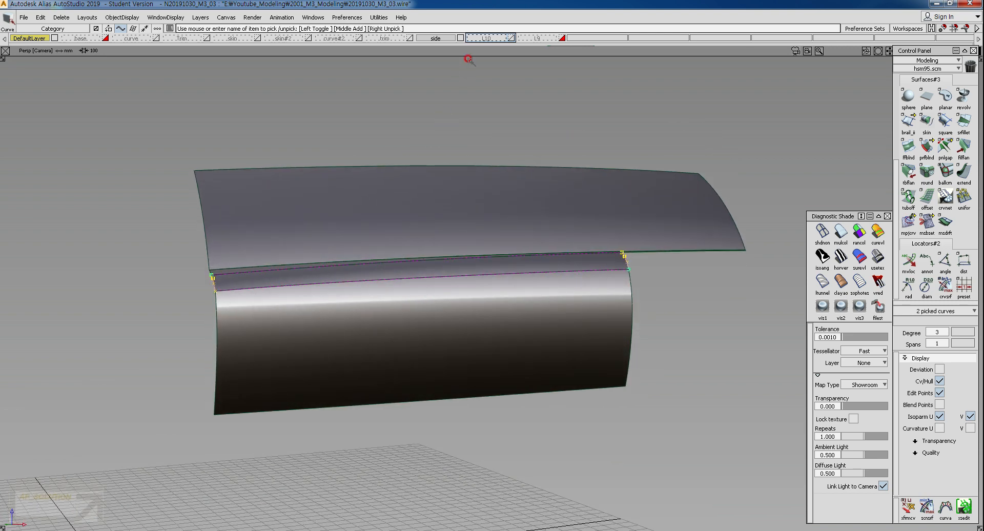
right_click(502, 35)
left_click(481, 41)
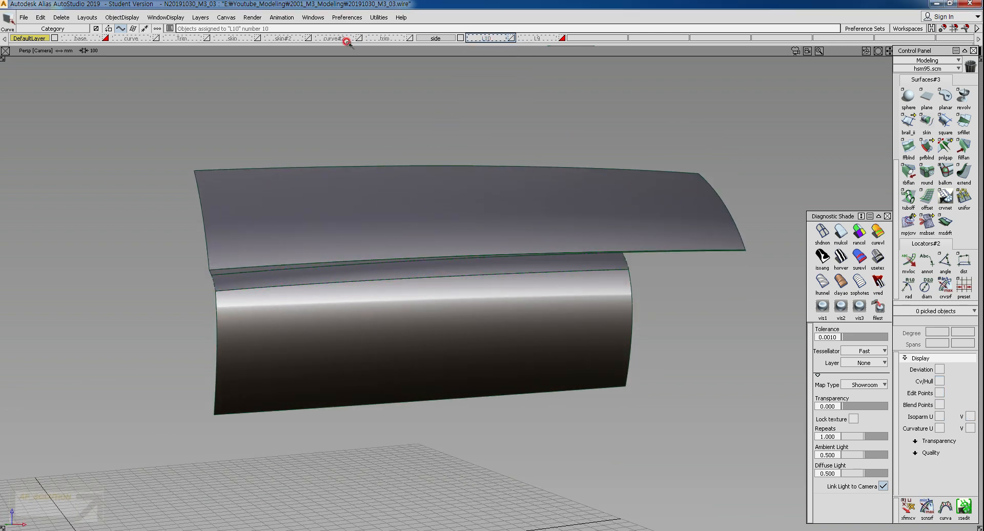
Show layers skin#2 and skin and apply multi-color shading to the surfaces.
left_click(305, 39)
left_click(258, 38)
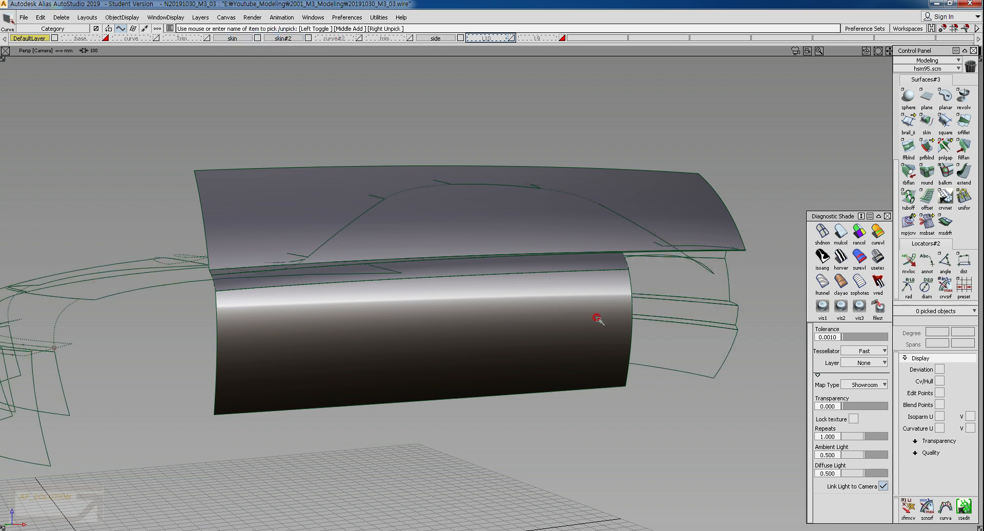
left_click(843, 236)
mouse_move(383, 268)
left_mouse_down("alt+shift")
mouse_move(406, 344)
mouse_move(353, 279)
mouse_move(373, 286)
mouse_move(66, 259)
mouse_move(308, 270)
left_mouse_up("alt+shift")
right_click_drag(354, 301, 387, 307, "alt+shift")
left_click_drag(387, 308, 272, 265, "alt+shift")
Examine how the hood's side surface and the draft_srf strip below the window line up near the base of the windshield pillar.
left_click_drag(308, 279, 505, 300, "ctrl+shift")
left_click(330, 339)
right_click_drag(505, 300, 613, 301, "alt+shift")
left_click_drag(614, 301, 237, 330, "alt+shift")
left_click(239, 332)
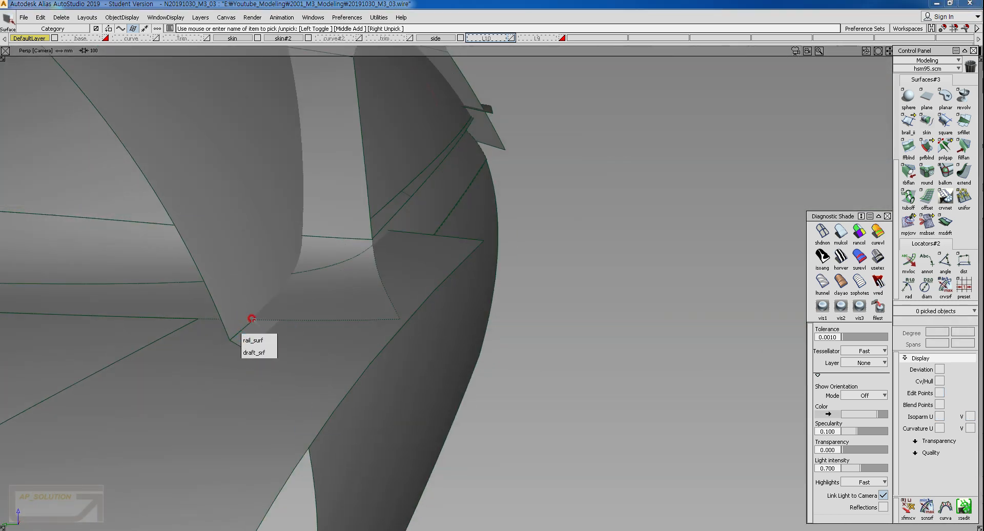
left_click(253, 352)
left_click_drag(286, 390, 247, 369, "alt+shift")
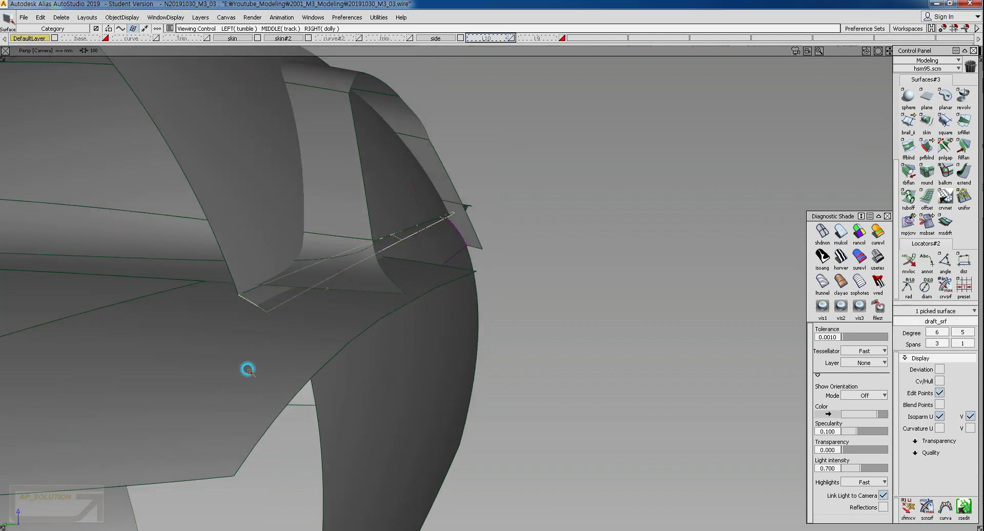
left_click(216, 376)
left_click_drag(367, 358, 76, 355, "alt+shift")
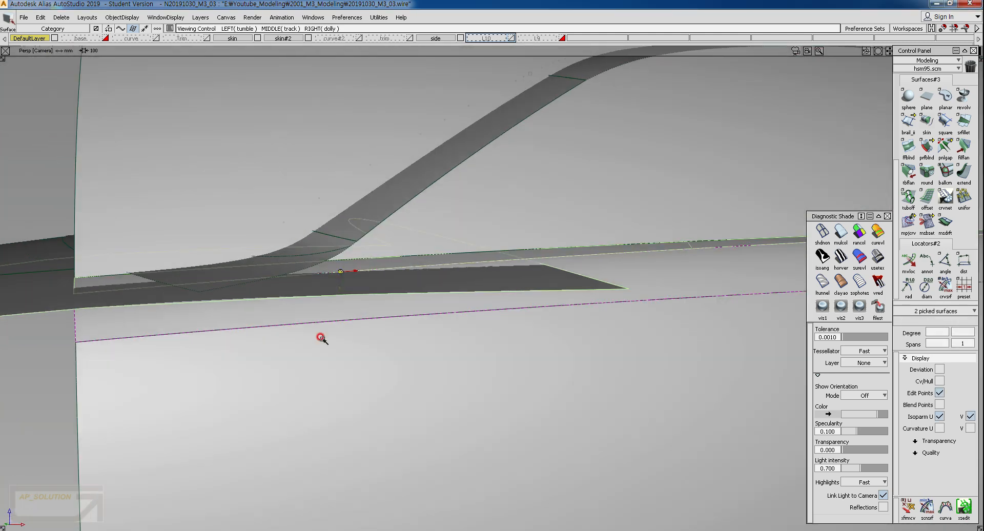
left_click_drag(321, 338, 312, 288, "alt+shift")
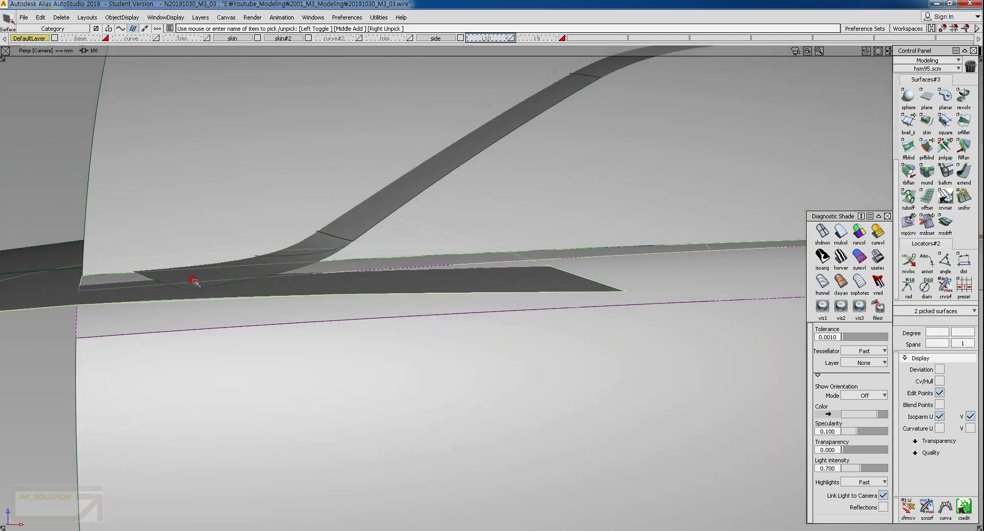
right_click_drag(400, 264, 341, 286, "alt+shift")
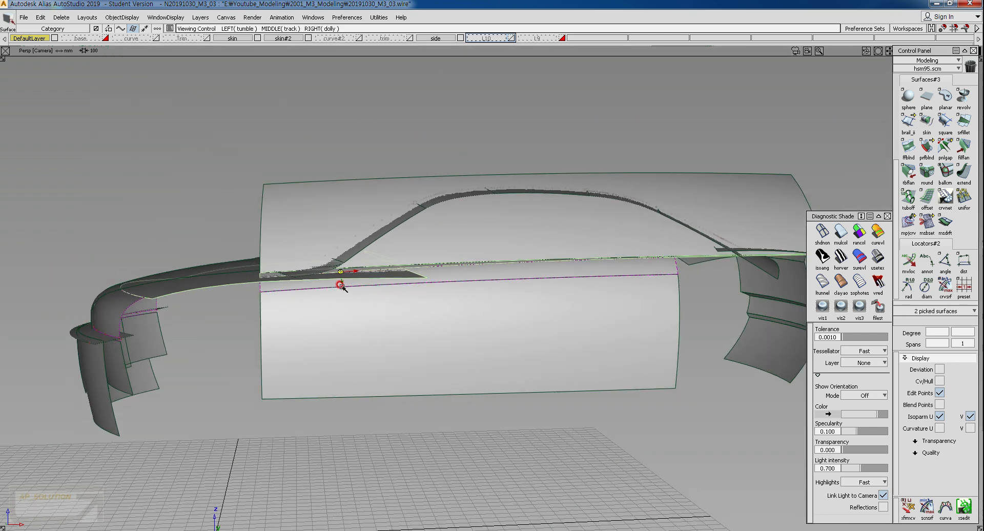
left_click_drag(334, 262, 220, 252, "alt+shift")
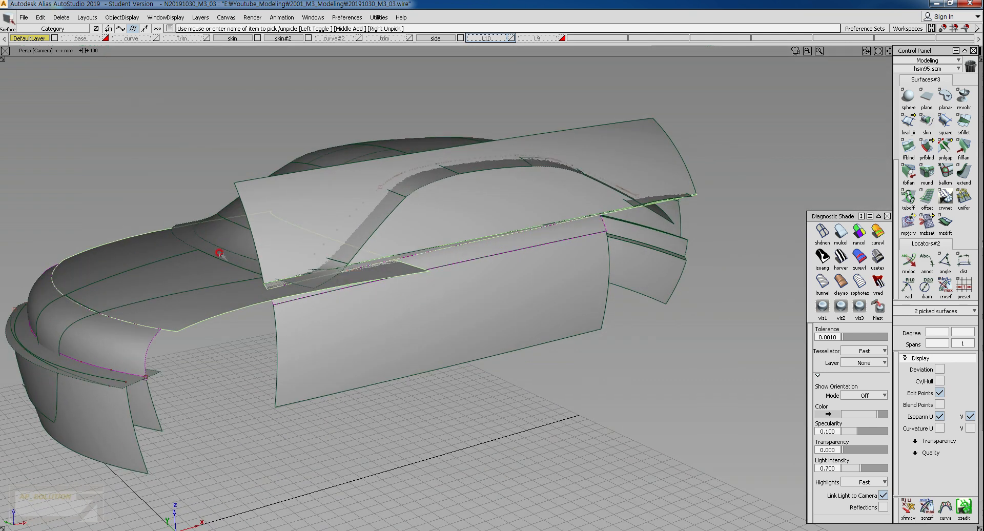
left_click_drag(333, 281, 341, 259, "ctrl+shift")
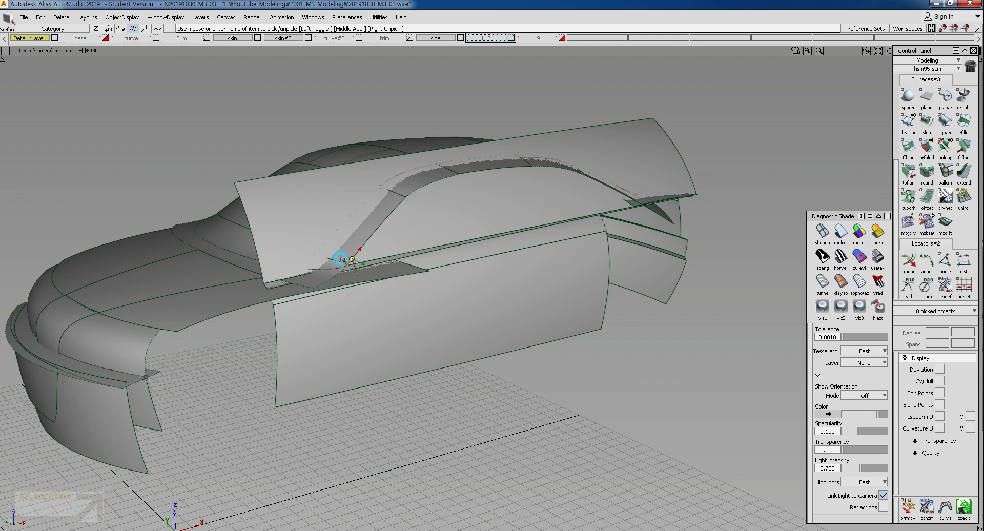
Show layer curve and select the two curves that define the hood's side edge.
middle_click_drag(285, 133, 311, 115, "alt+shift")
left_click(154, 37)
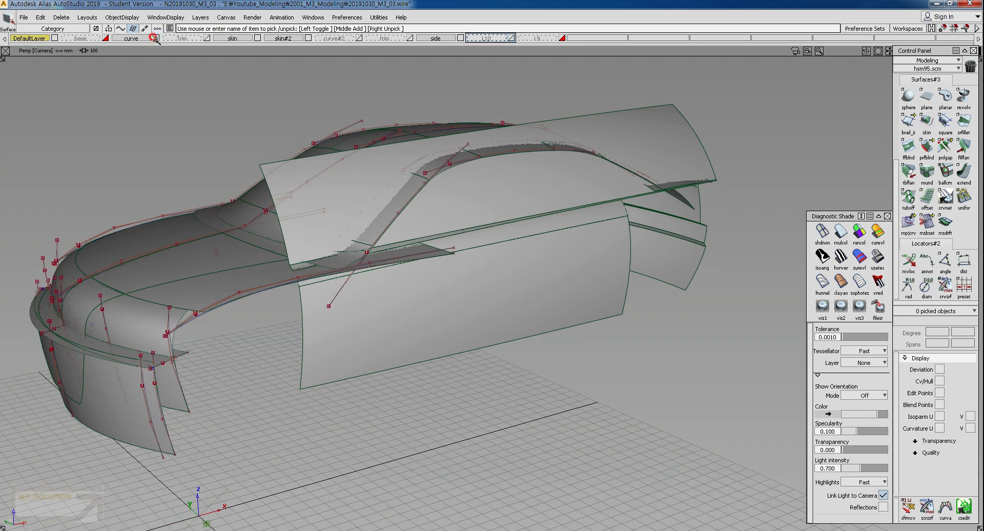
right_click_drag(448, 249, 392, 251, "alt+shift")
right_click_drag(392, 251, 415, 276, "ctrl+shift")
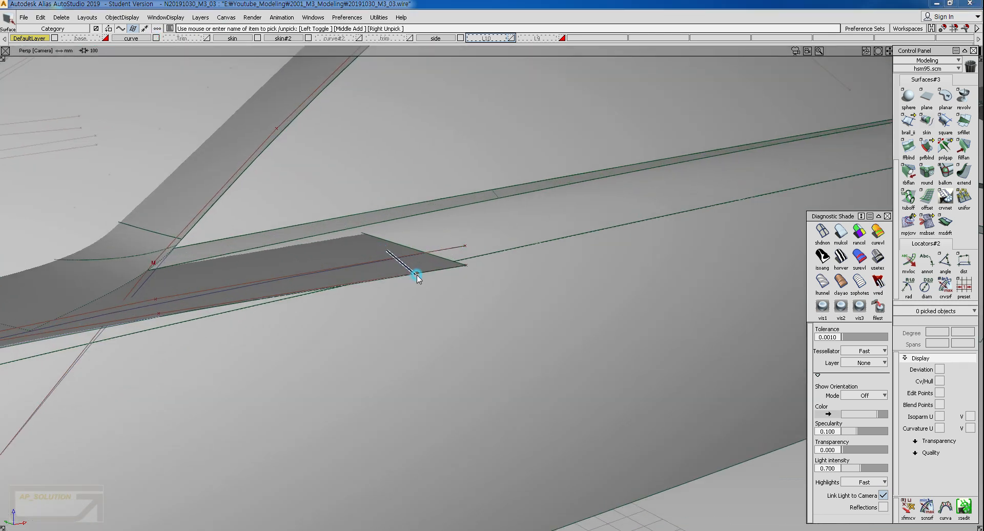
left_click_drag(445, 284, 474, 266)
right_click_drag(474, 266, 414, 309, "alt+shift")
left_click_drag(388, 285, 751, 294, "alt+shift")
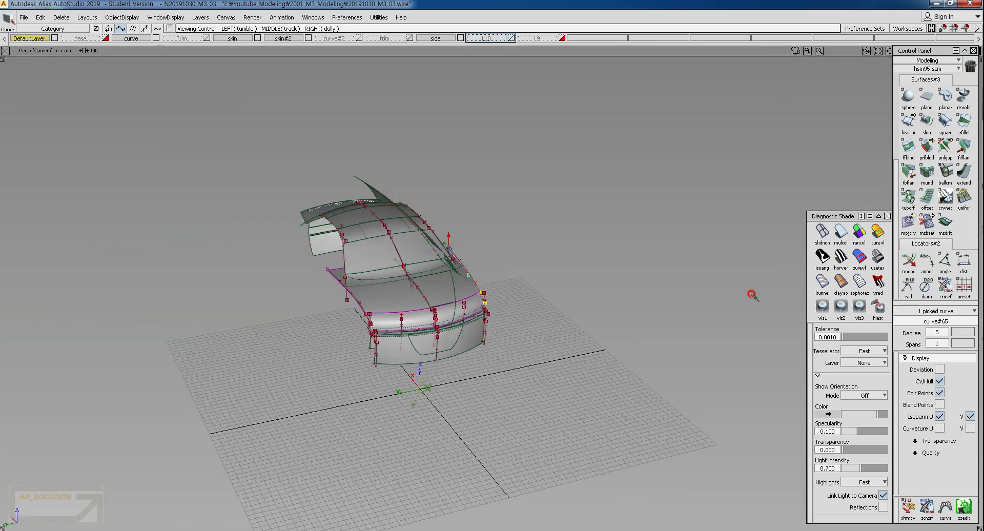
left_click(351, 288, "alt+shift")
right_click_drag(351, 307, 409, 287, "alt+shift")
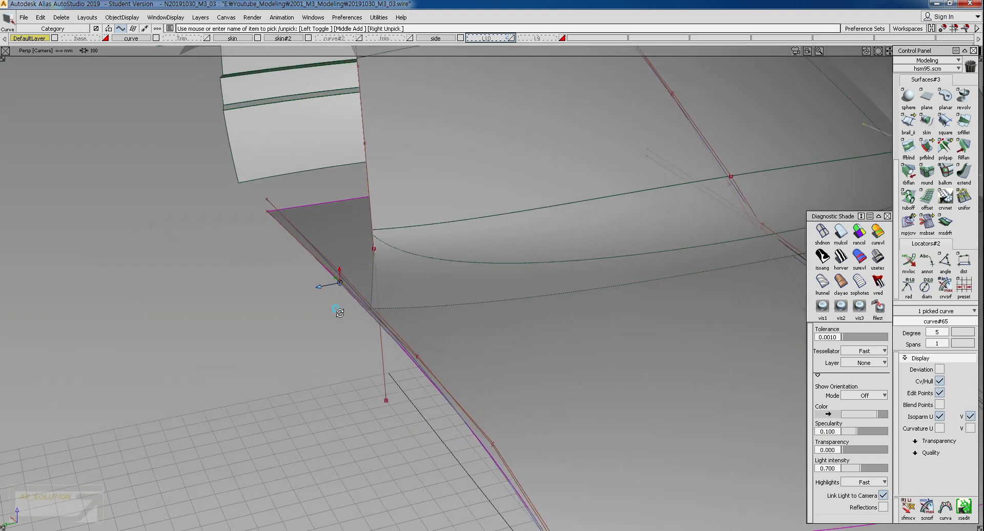
left_click_drag(389, 302, 371, 289, "alt+shift")
left_click(275, 246)
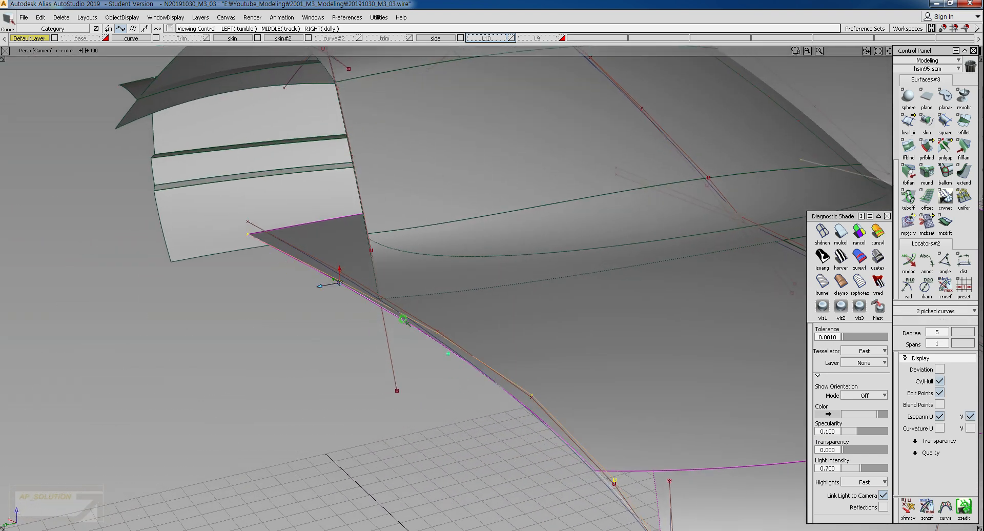
Assign the selected hood side-edge curves to layer skin and hide layer curve.
left_click_drag(405, 321, 247, 313, "alt+shift")
right_click_drag(302, 317, 228, 325, "alt+shift")
left_click_drag(253, 313, 313, 314, "alt+shift")
middle_click_drag(350, 335, 347, 323, "alt+shift")
left_click(327, 75)
left_click(234, 39)
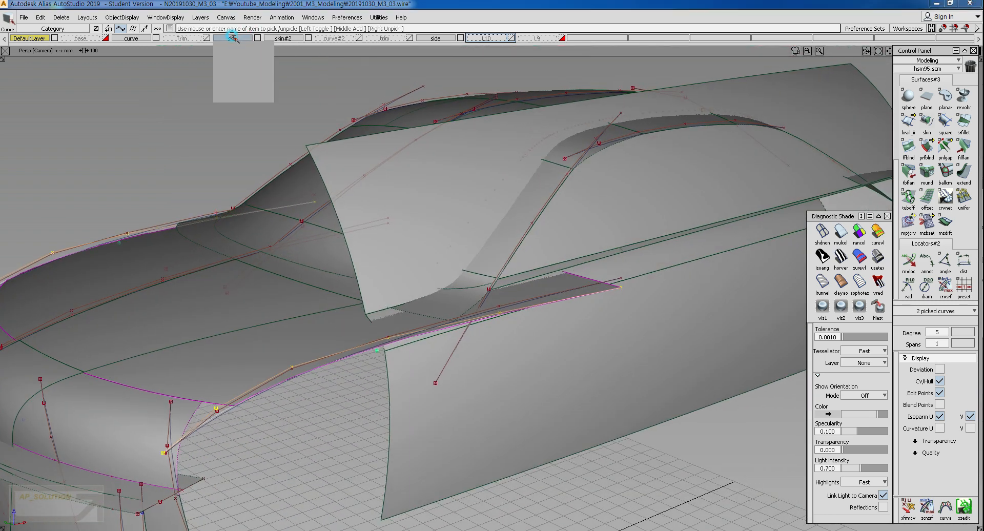
left_click(238, 41)
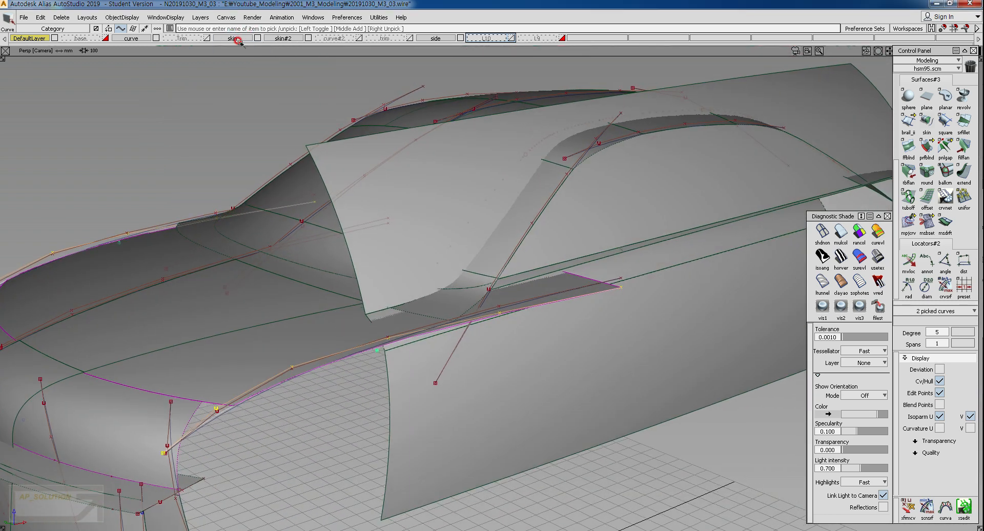
left_click(157, 38)
Compare the hood's side-edge curves with the side-view blueprint around the pillar base, with shading switched off.
left_click_drag(579, 344, 566, 283)
key("F6")
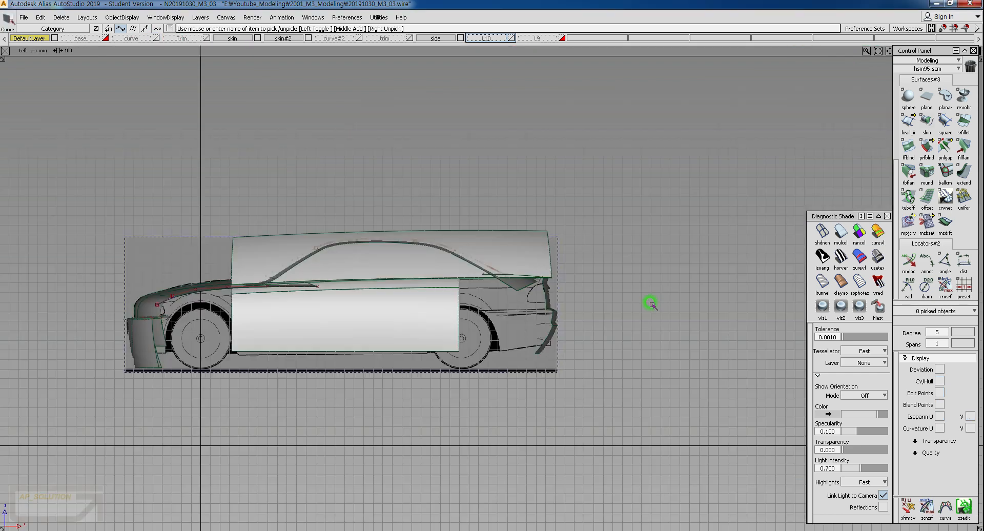
right_click_drag(268, 286, 444, 216, "alt+shift")
left_click_drag(466, 252, 480, 247, "ctrl+shift")
left_click_drag(478, 246, 551, 319)
left_click(822, 230)
middle_click_drag(332, 296, 449, 311, "alt+shift")
left_click_drag(520, 268, 531, 277, "ctrl+shift")
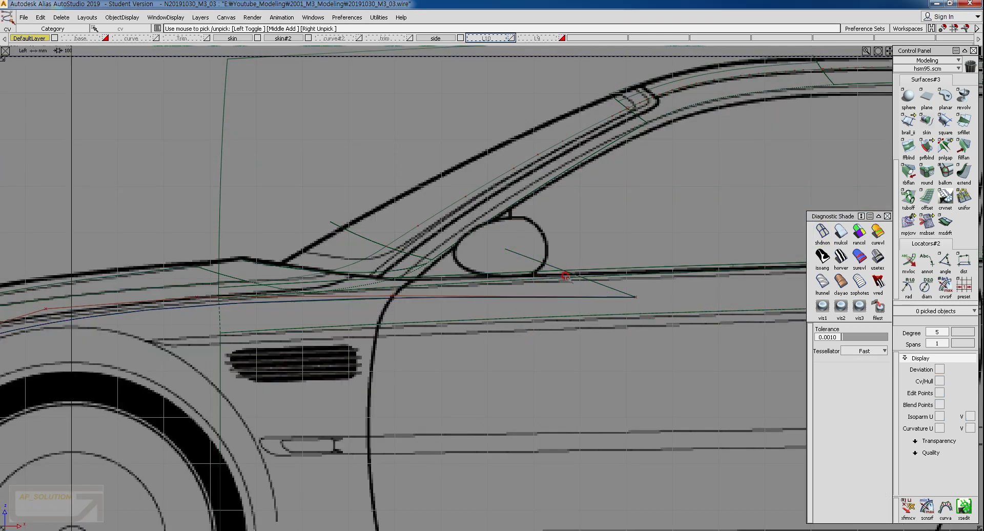
Restore multi-color shading and adjust the height of the rear end CVs of both hood side-edge curves in side view.
left_click_drag(610, 280, 674, 320)
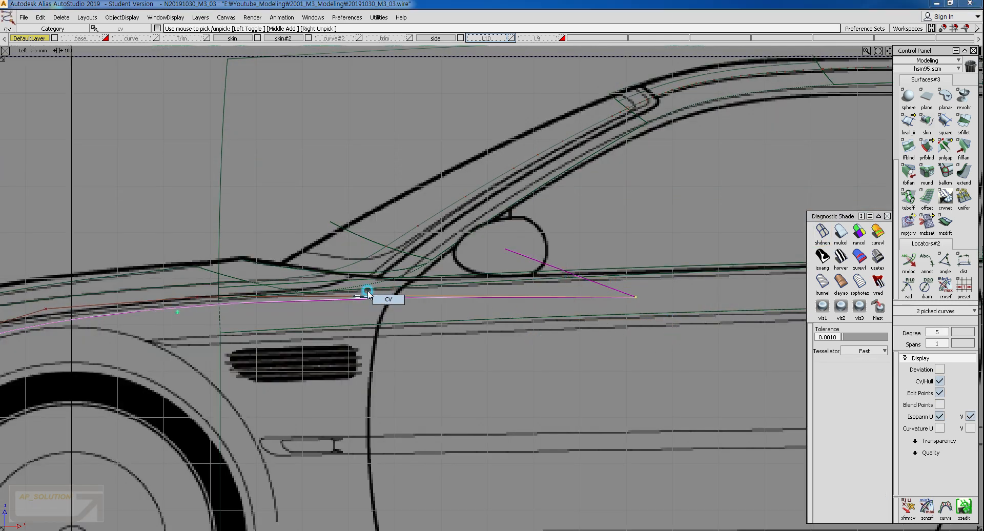
left_click(833, 230)
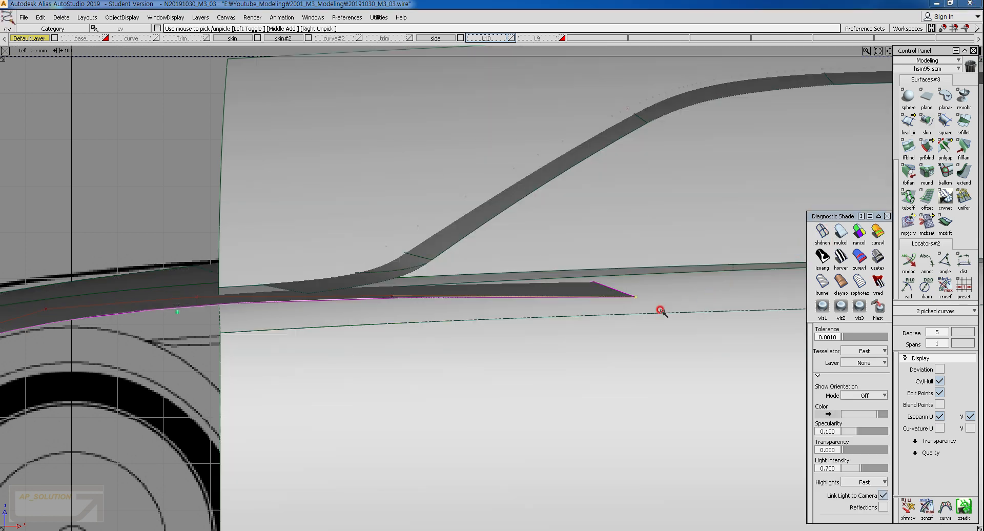
left_click_drag(574, 352, 575, 352, "ctrl+shift")
right_click_drag(575, 353, 576, 349)
Raise the last two CVs of both hood side-edge curves toward the window strip.
left_click_drag(552, 302, 433, 305, "ctrl+shift")
middle_click_drag(376, 296, 429, 308)
left_click_drag(517, 376, 524, 355, "ctrl+shift")
right_click_drag(525, 354, 525, 348)
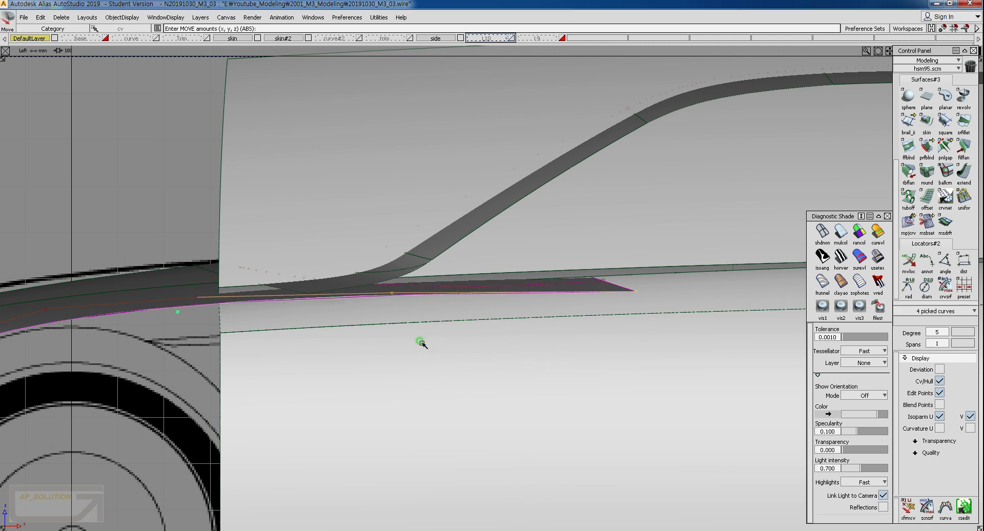
right_click_drag(417, 340, 422, 339)
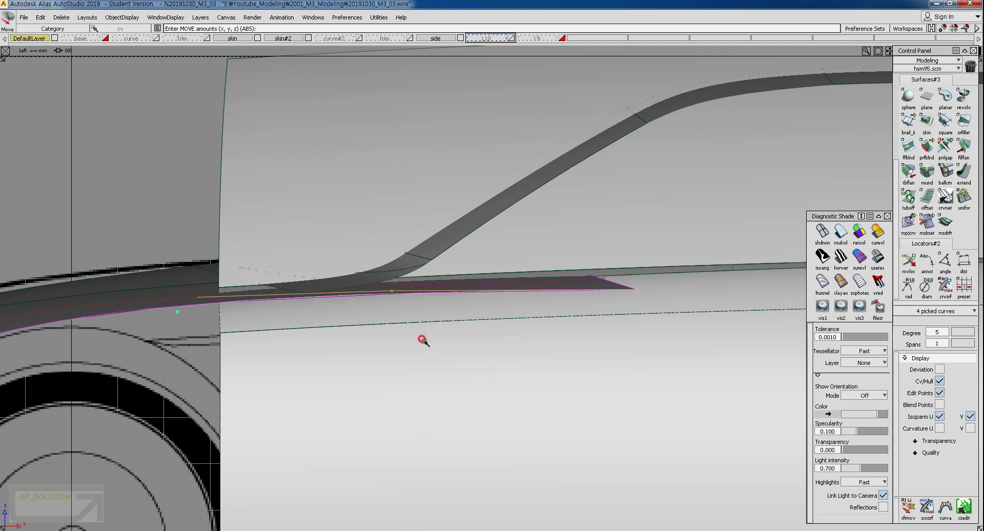
Limit the selection to the rear end CVs of the hood side-edge curves and raise them further.
left_click_drag(517, 348, 534, 312, "ctrl+shift")
left_click_drag(660, 277, 628, 301)
left_click_drag(663, 386, 661, 360, "ctrl+shift")
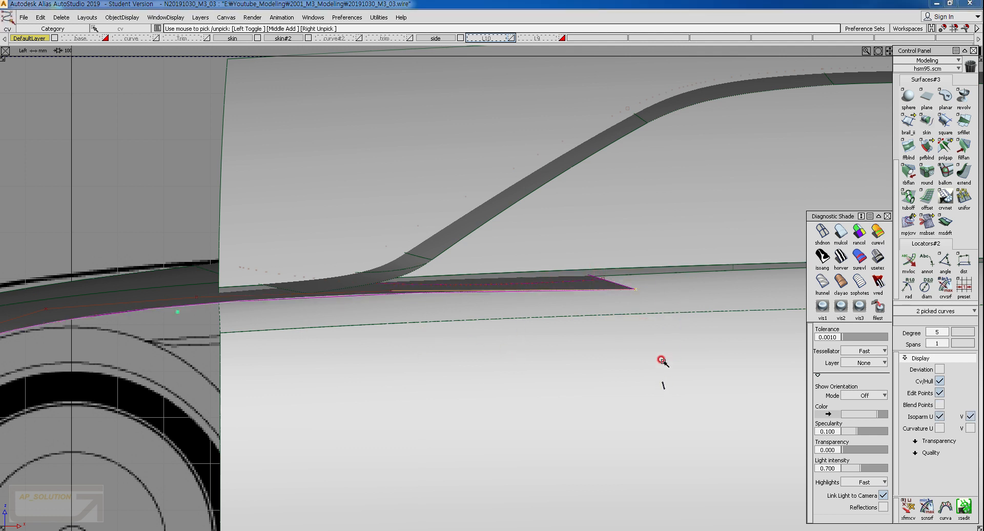
right_click_drag(664, 342, 664, 336)
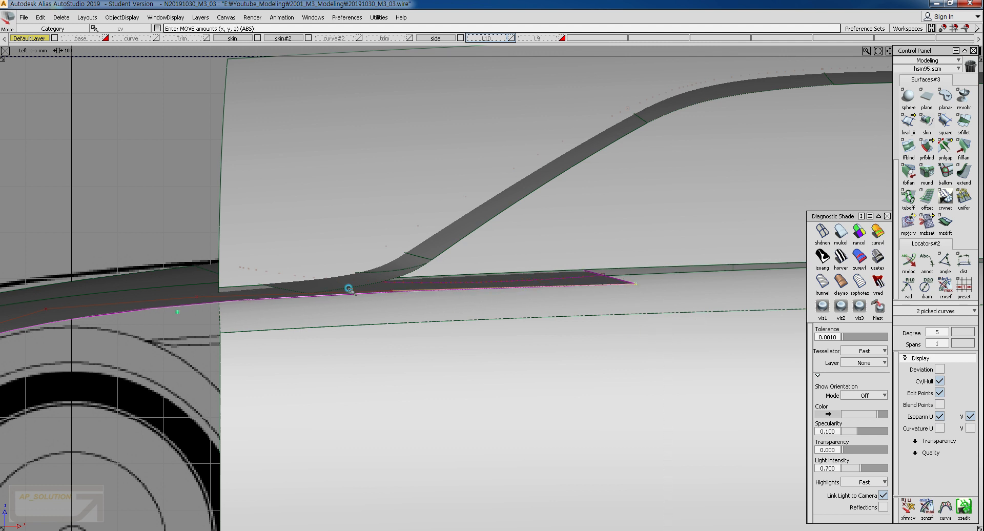
Fine-tune the last two CVs of both hood side-edge curves and check the surface's rear end in perspective.
left_click_drag(349, 289, 435, 307, "ctrl+shift")
right_click_drag(547, 318, 553, 282)
left_click_drag(553, 281, 306, 315, "alt+shift")
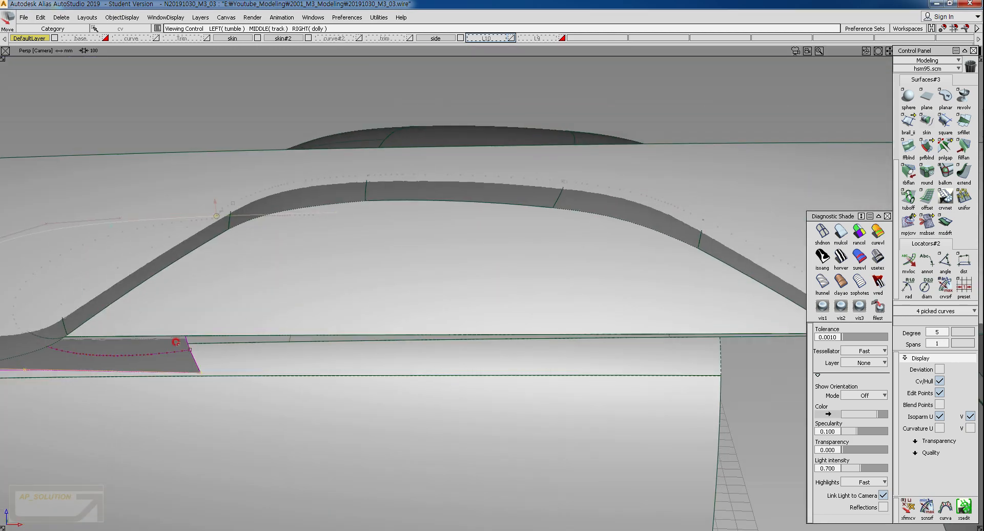
left_click_drag(176, 342, 197, 286, "alt+shift")
middle_click_drag(344, 375, 350, 349, "ctrl+shift")
right_click_drag(348, 330, 325, 327, "ctrl+shift")
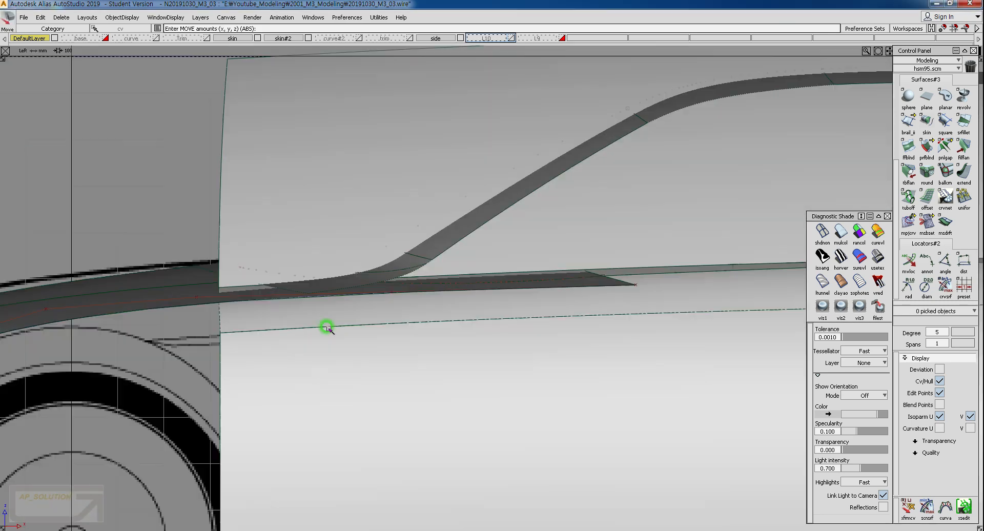
Lower the last three CVs of both hood side-edge curves slightly in side view.
left_click_drag(197, 281, 173, 270, "ctrl+shift")
left_click_drag(173, 270, 710, 352)
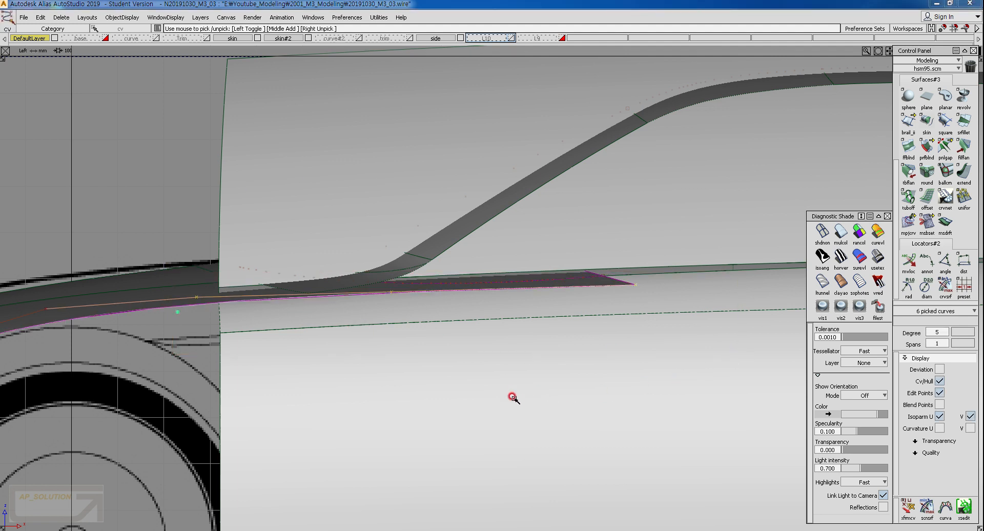
middle_click_drag(512, 396, 516, 382, "ctrl+shift")
right_click_drag(515, 381, 517, 385)
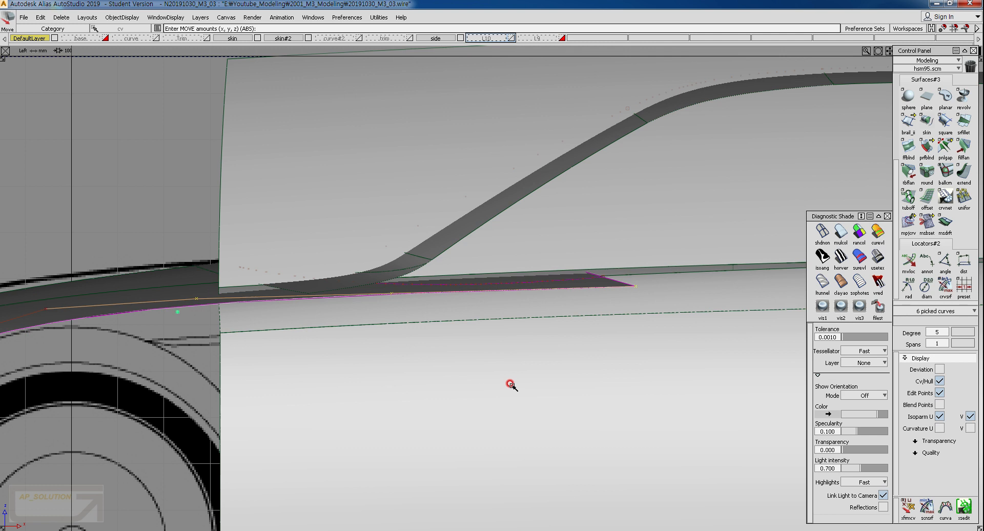
Add the next forward CV of each hood side-edge curve to the selection and lower the last four together.
middle_click_drag(285, 357, 453, 356, "alt+shift")
left_click_drag(205, 294, 251, 291, "ctrl+shift")
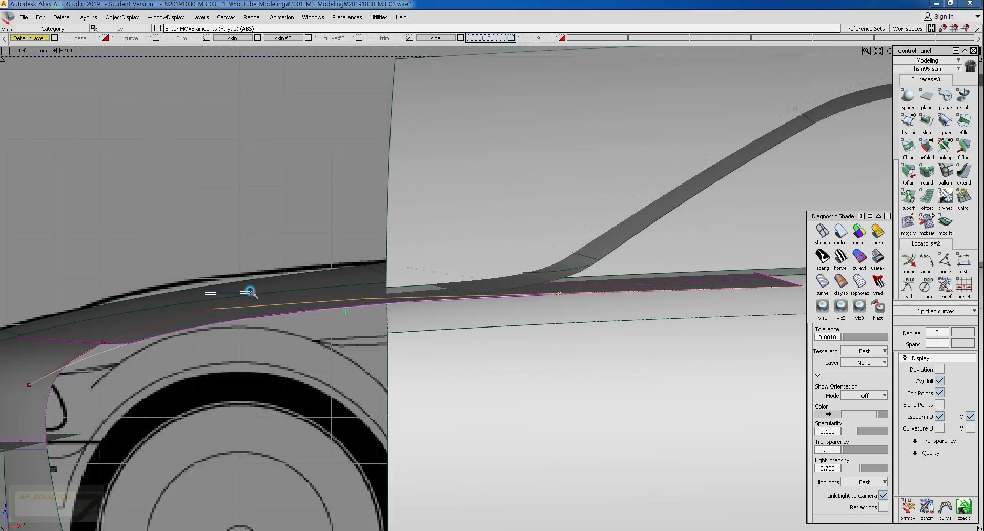
right_click_drag(570, 378, 570, 373)
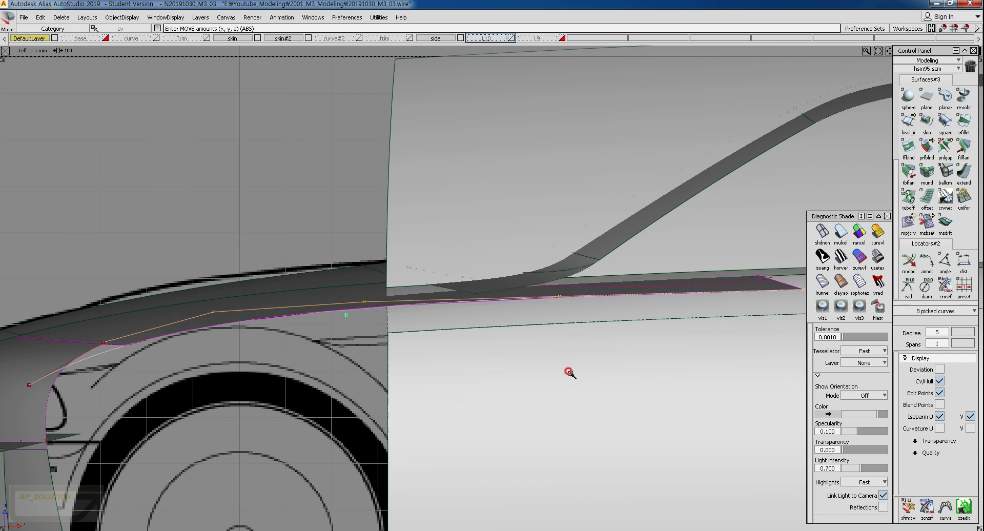
Limit the selection to the rearmost CV of both hood side-edge curves and raise these two CVs slightly in side view.
mouse_move(229, 291)
left_mouse_down("ctrl+shift")
mouse_move(274, 289)
mouse_move(441, 334)
left_mouse_up("ctrl+shift")
middle_click_drag(624, 358, 426, 350, "alt+shift")
left_click_drag(312, 269, 410, 323)
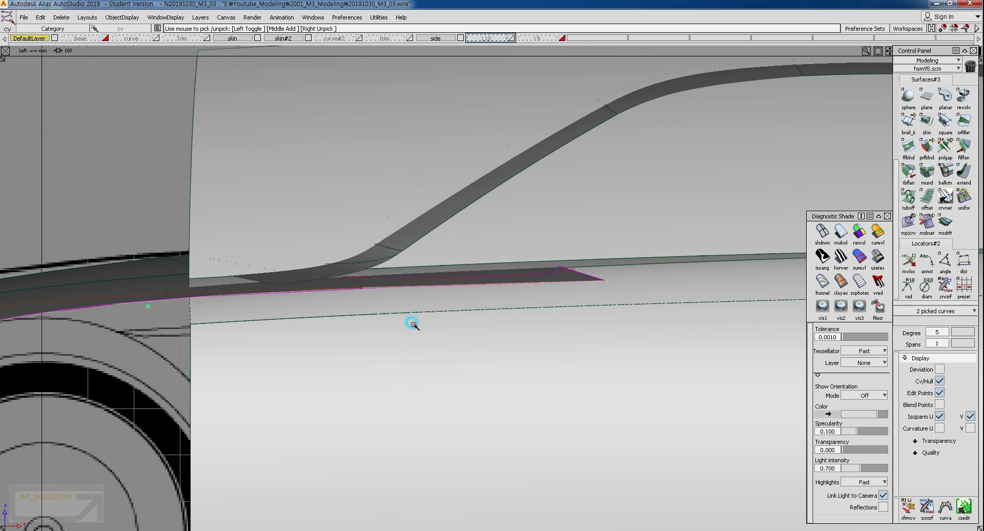
middle_click_drag(518, 340, 557, 342, "ctrl+shift")
mouse_move(557, 342)
right_mouse_down()
mouse_move(554, 352)
mouse_move(556, 335)
right_mouse_up()
Examine the hood side surface's rear corner against the belt-line strip and body side from several perspective angles.
key("F8")
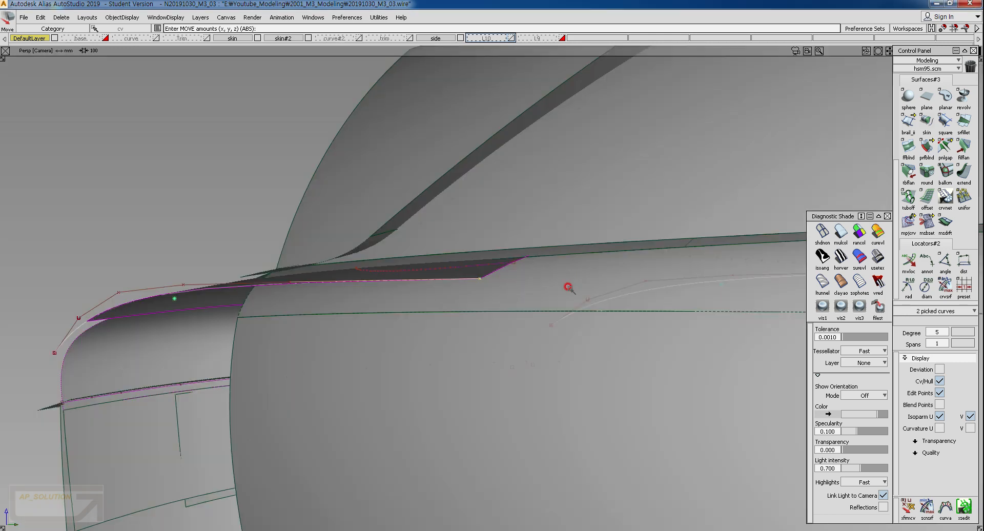
left_click_drag(568, 287, 497, 299, "alt+shift")
left_click(517, 259, "alt+shift")
right_click_drag(534, 283, 524, 305, "alt+shift")
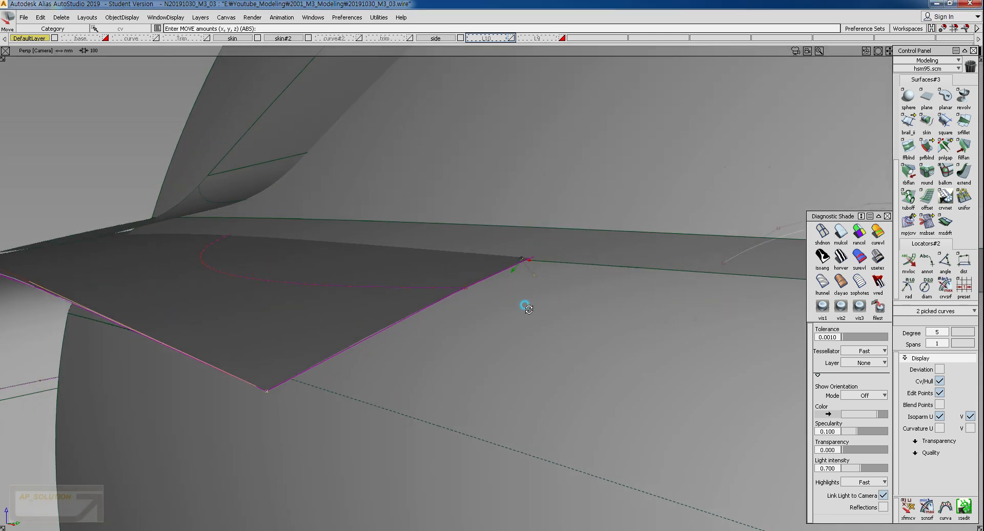
left_click_drag(524, 305, 569, 304, "alt+shift")
right_click_drag(569, 304, 477, 333, "alt+shift")
left_click_drag(477, 333, 533, 347, "alt+shift")
right_click_drag(533, 347, 373, 354, "alt+shift")
left_click_drag(373, 354, 370, 420, "alt+shift")
Clear the CV selection and examine the hood's side edges and their run into the body side on the whole car.
right_click_drag(369, 420, 385, 344, "ctrl+shift")
right_click_drag(471, 344, 429, 353, "alt+shift")
left_click_drag(377, 324, 434, 344, "alt+shift")
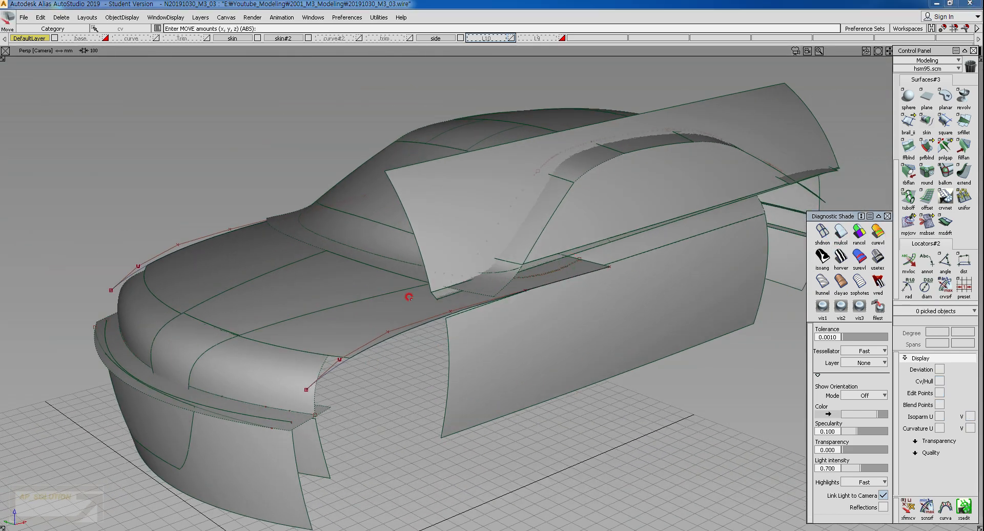
left_click_drag(308, 323, 432, 399, "alt+shift")
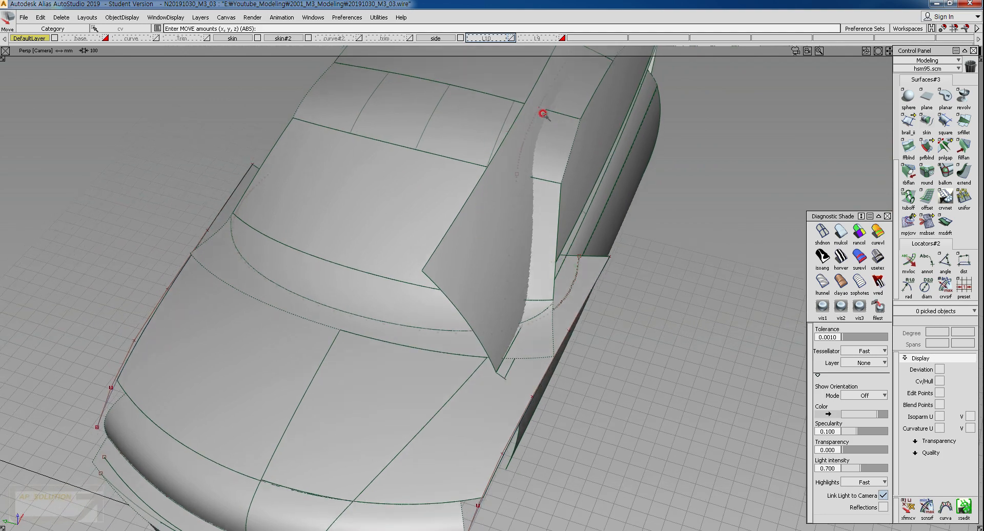
left_click_drag(550, 347, 520, 217, "alt+shift")
left_click_drag(514, 301, 340, 325, "alt+shift")
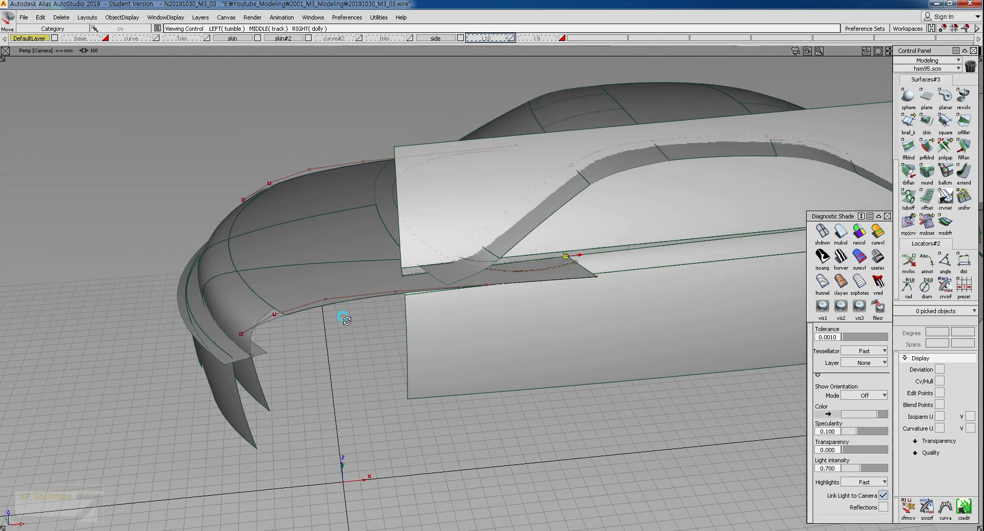
Hide the skin and skin#2 layers to isolate the upper and lower body-side surfaces with their connecting strip.
left_click(257, 38)
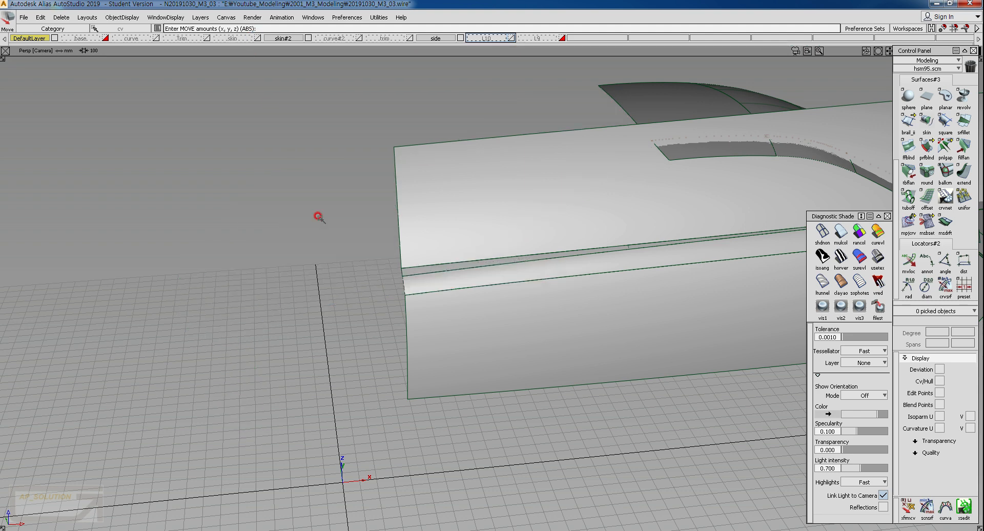
left_click(306, 37)
left_click_drag(287, 108, 468, 221, "alt+shift")
left_click_drag(497, 275, 371, 270, "alt+shift")
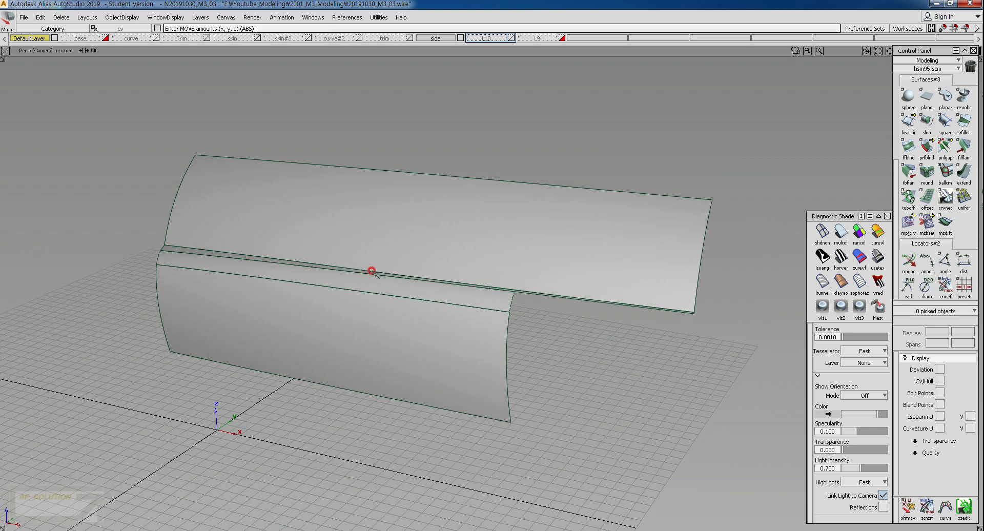